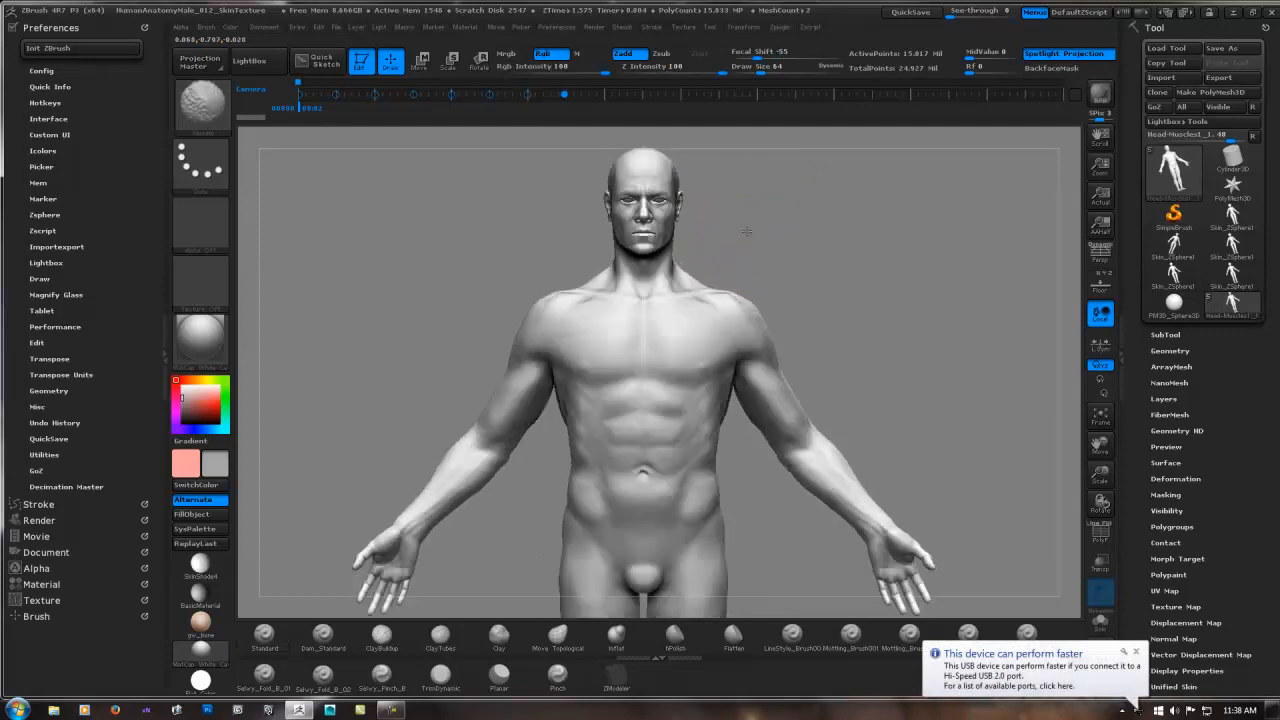
- Frame the head's face from the front and set the brush draw size to 2
{"action": "mouse_move", "coordinate": [666, 240]}
{"action": "right_mouse_down", "text": "ctrl"}
{"action": "mouse_move", "coordinate": [646, 203]}
{"action": "mouse_move", "coordinate": [668, 353]}
{"action": "right_mouse_up", "text": "ctrl"}
{"action": "mouse_move", "coordinate": [634, 289]}
{"action": "right_mouse_down", "text": "ctrl"}
{"action": "mouse_move", "coordinate": [737, 277]}
{"action": "mouse_move", "coordinate": [694, 290]}
{"action": "right_mouse_up", "text": "ctrl"}
{"action": "key", "text": "space"}
{"action": "left_click_drag", "start_coordinate": [693, 290], "coordinate": [667, 291]}
{"action": "right_click_drag", "start_coordinate": [953, 320], "coordinate": [909, 242], "text": "alt"}
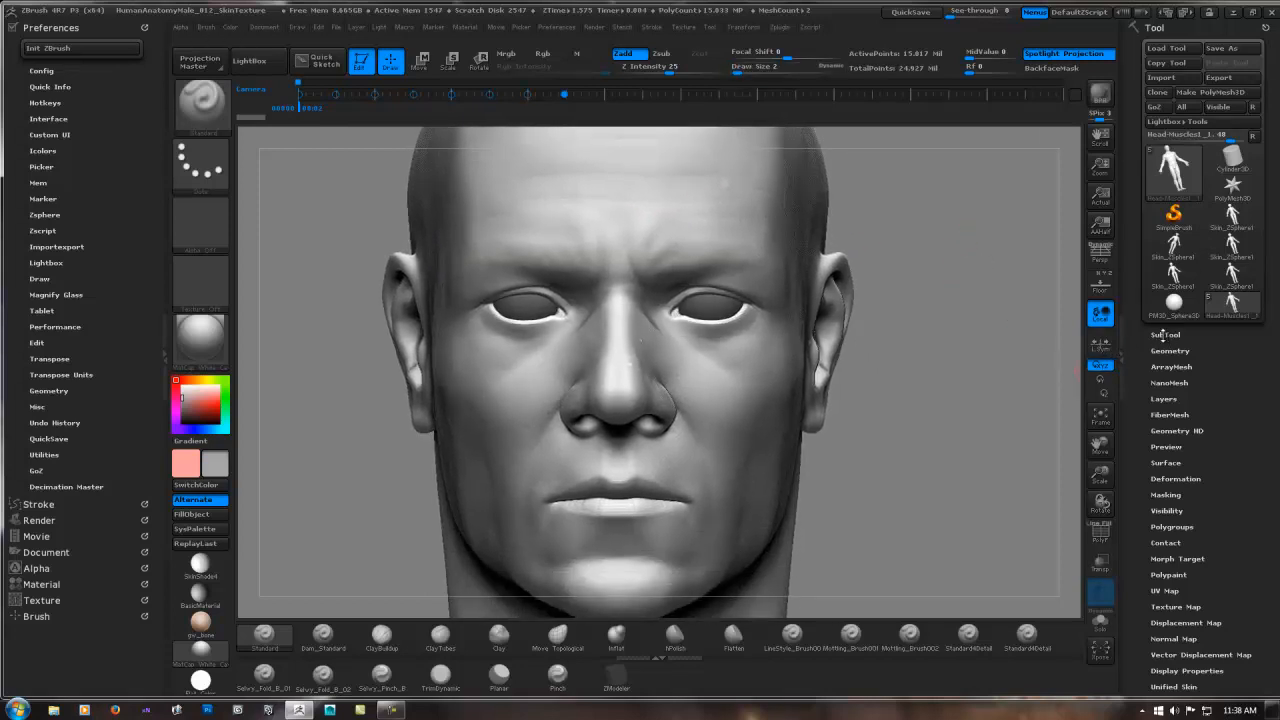
- Turn off recording on the body's Wrinkles layer and bake all sculpt layers into the mesh
{"action": "left_click", "coordinate": [1165, 334]}
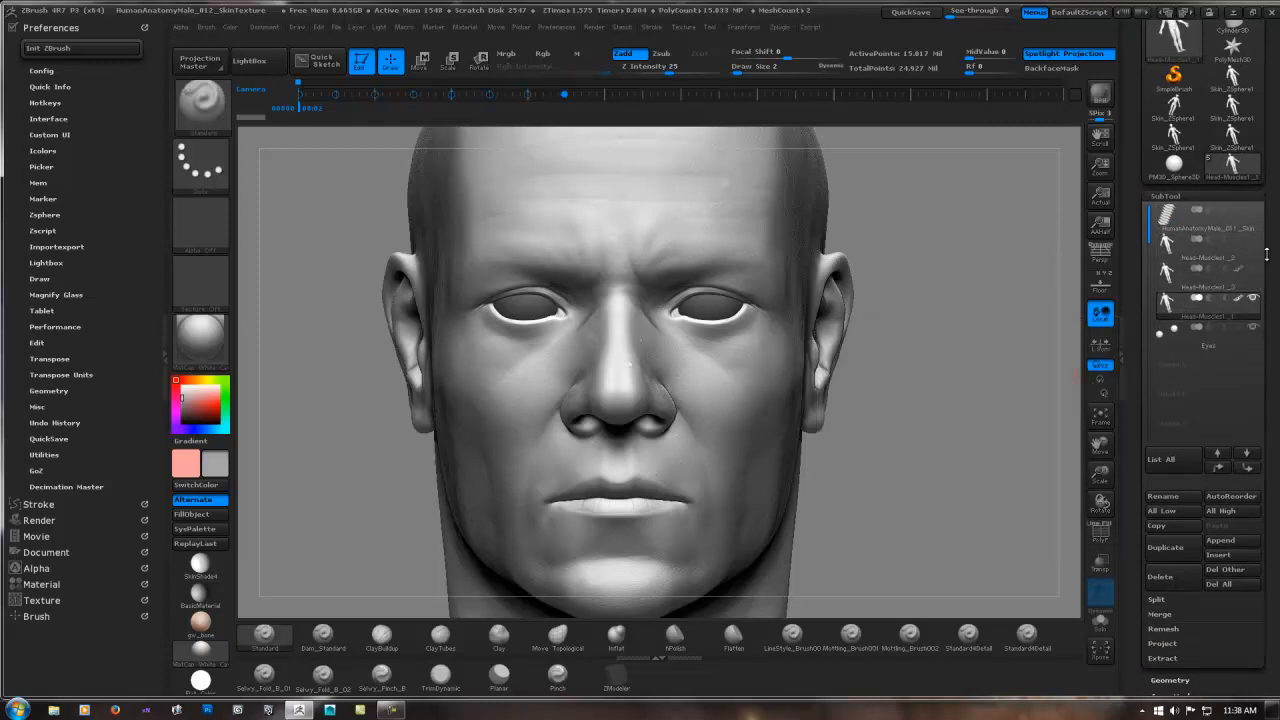
{"action": "left_click_drag", "start_coordinate": [1266, 255], "coordinate": [1267, 18]}
{"action": "left_click", "coordinate": [1163, 416], "text": "shift"}
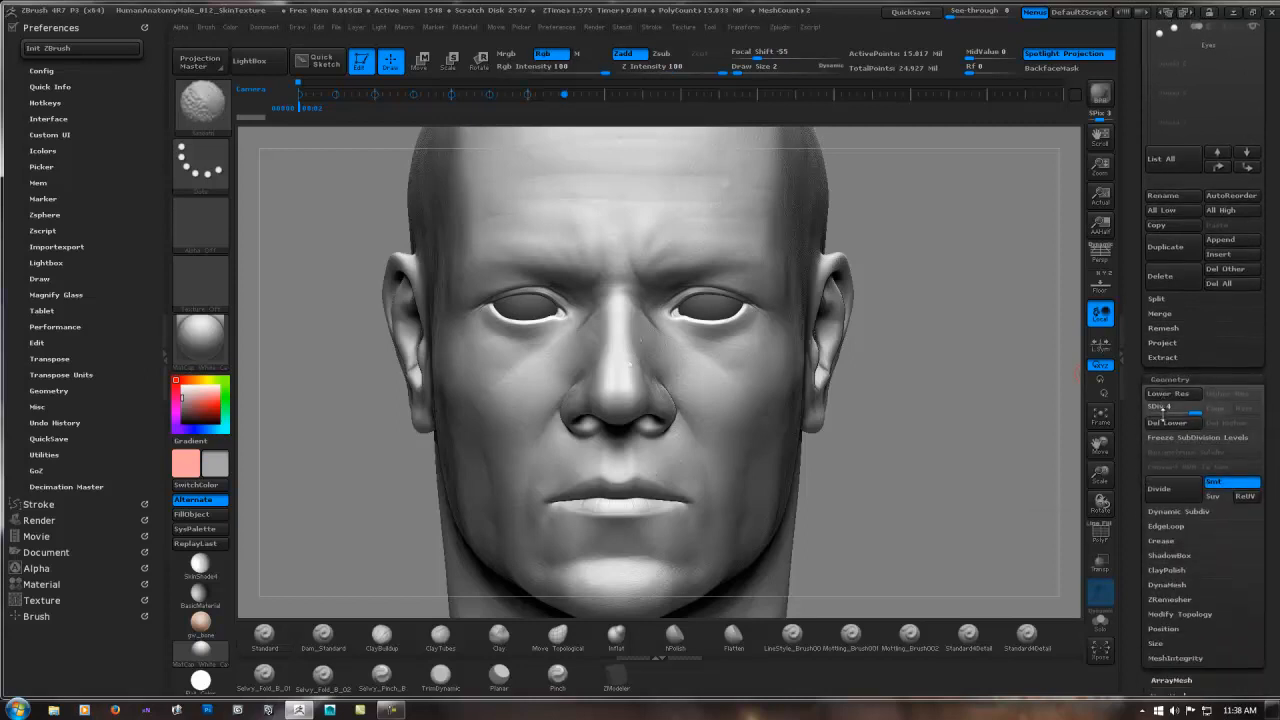
{"action": "left_click_drag", "start_coordinate": [1268, 490], "coordinate": [1259, 42]}
{"action": "left_click_drag", "start_coordinate": [1255, 256], "coordinate": [1254, 520]}
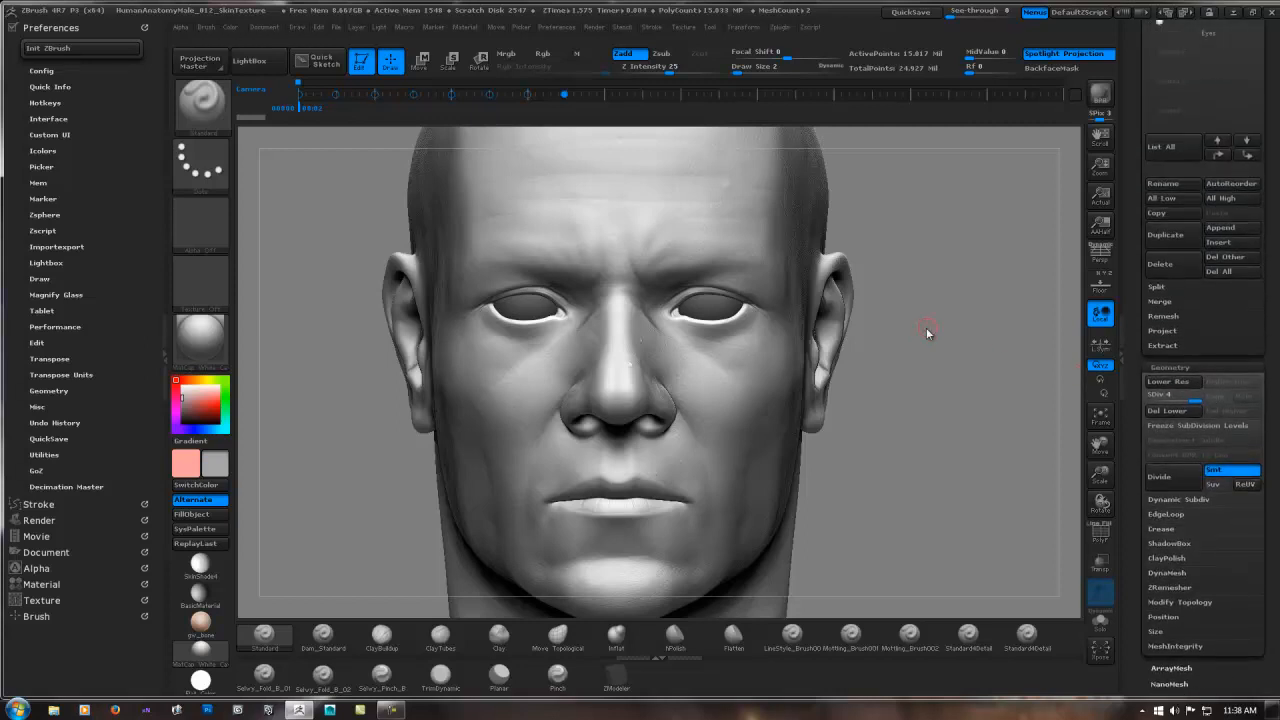
{"action": "left_click_drag", "start_coordinate": [1264, 376], "coordinate": [1245, 180]}
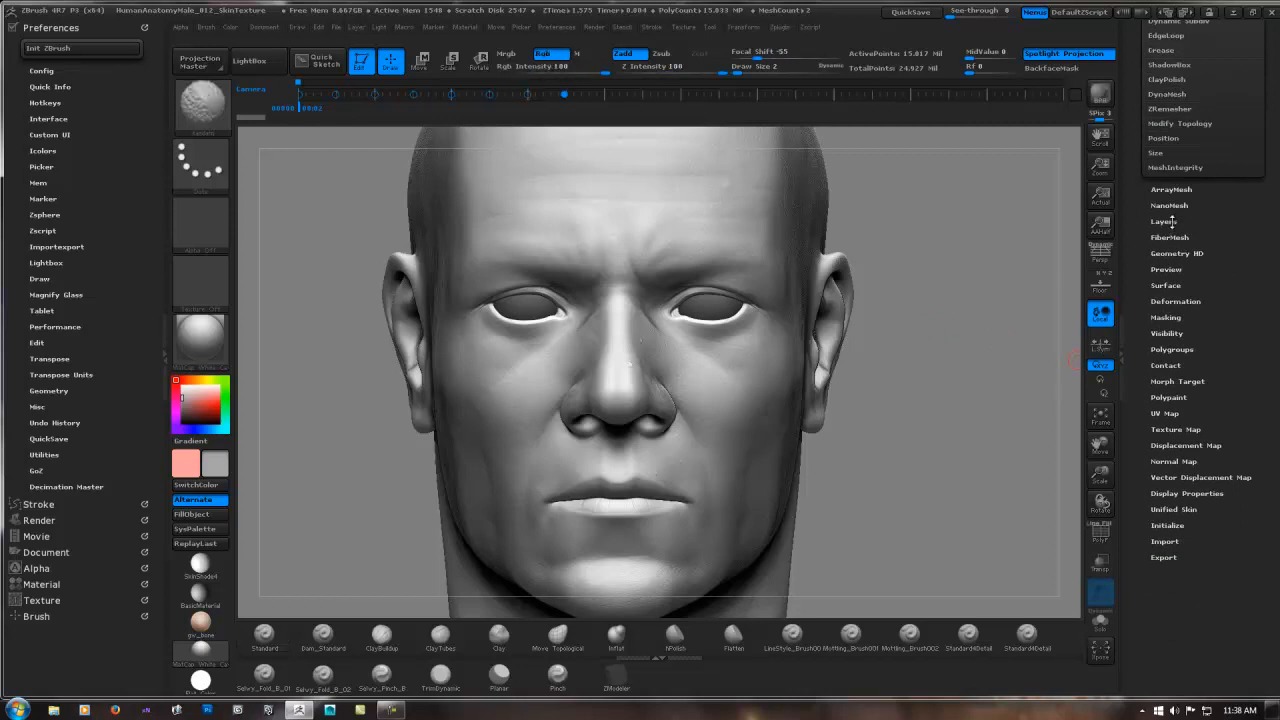
{"action": "left_click", "coordinate": [1174, 221], "text": "shift"}
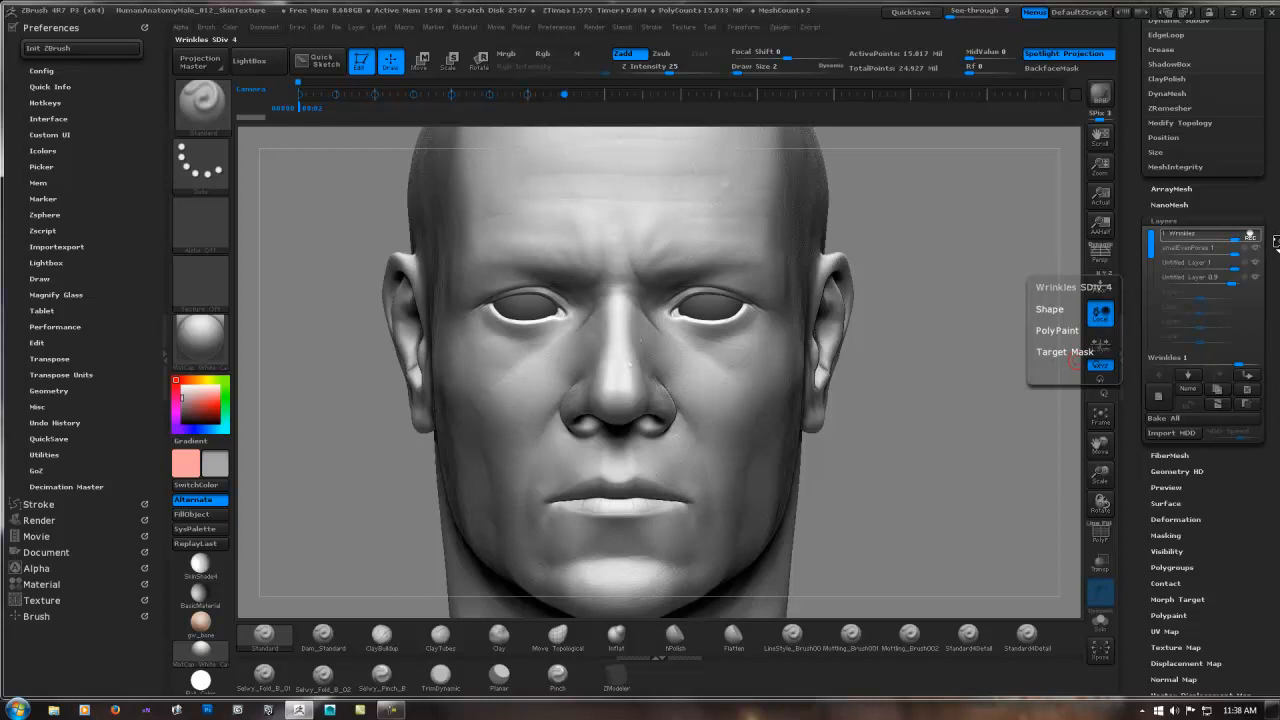
{"action": "left_click", "coordinate": [1249, 234]}
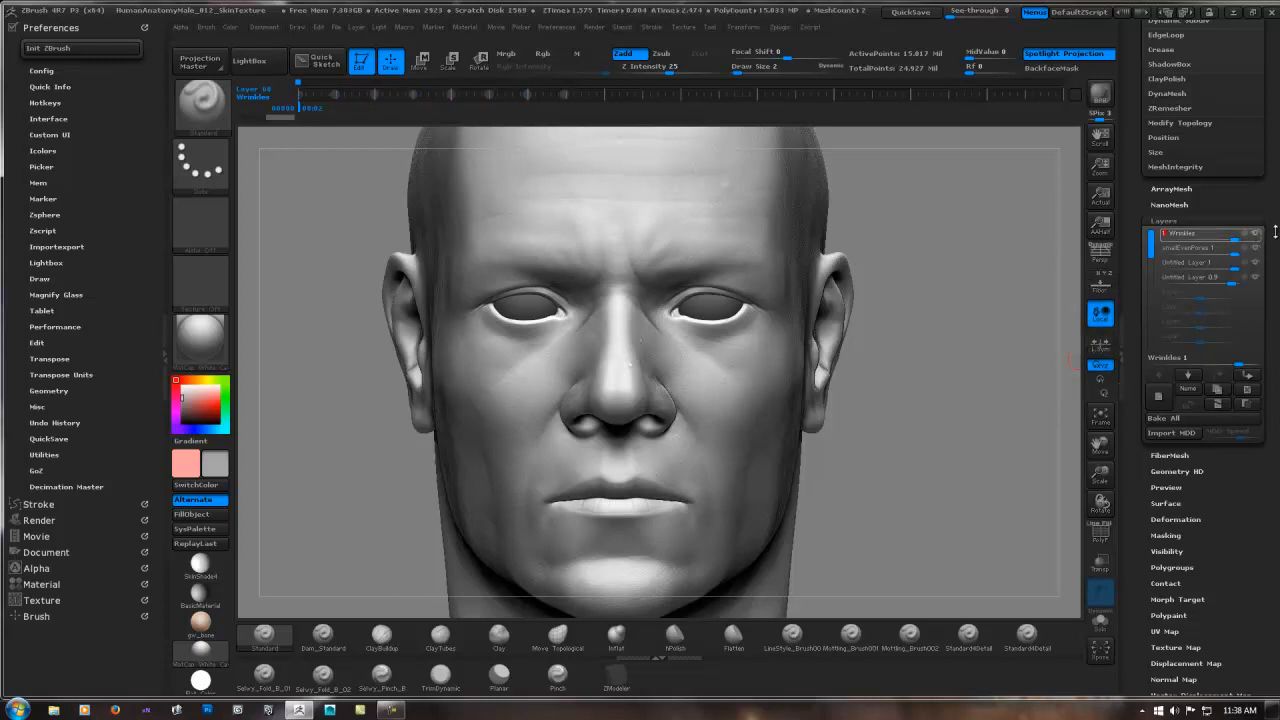
{"action": "left_click_drag", "start_coordinate": [1275, 232], "coordinate": [1268, 272]}
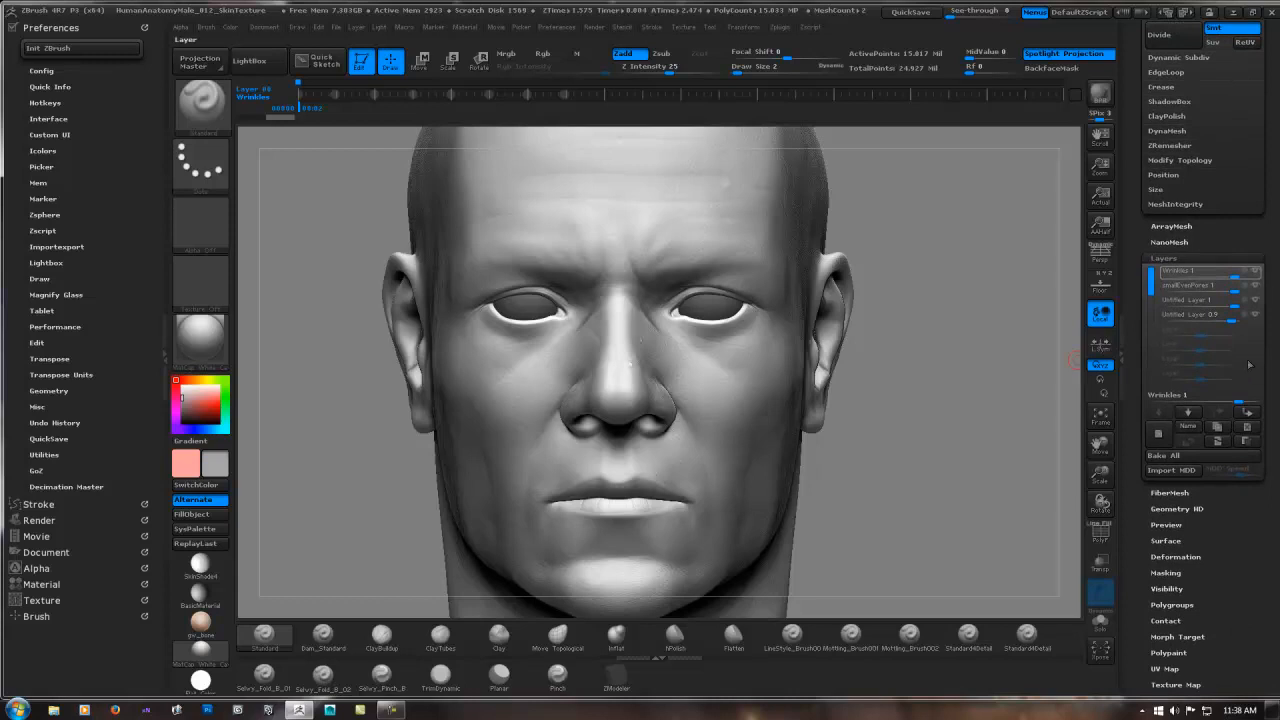
{"action": "left_click", "coordinate": [1180, 457]}
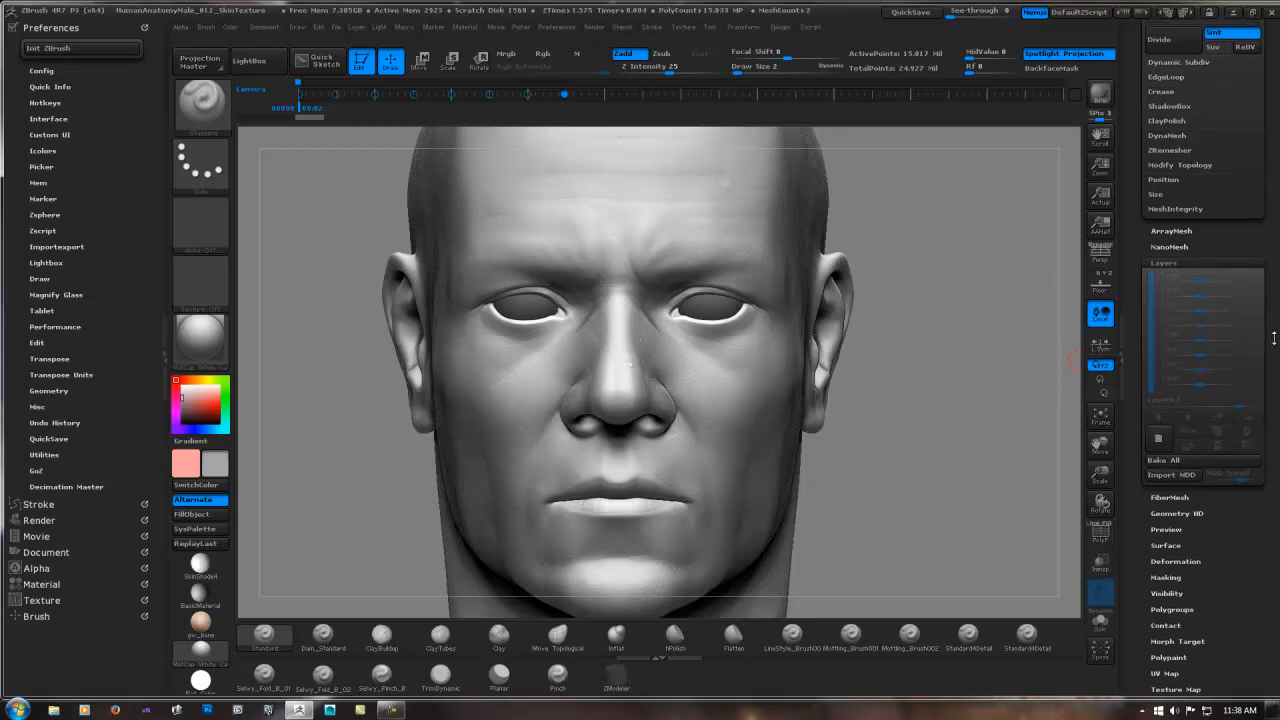
{"action": "left_click_drag", "start_coordinate": [1274, 338], "coordinate": [1268, 449]}
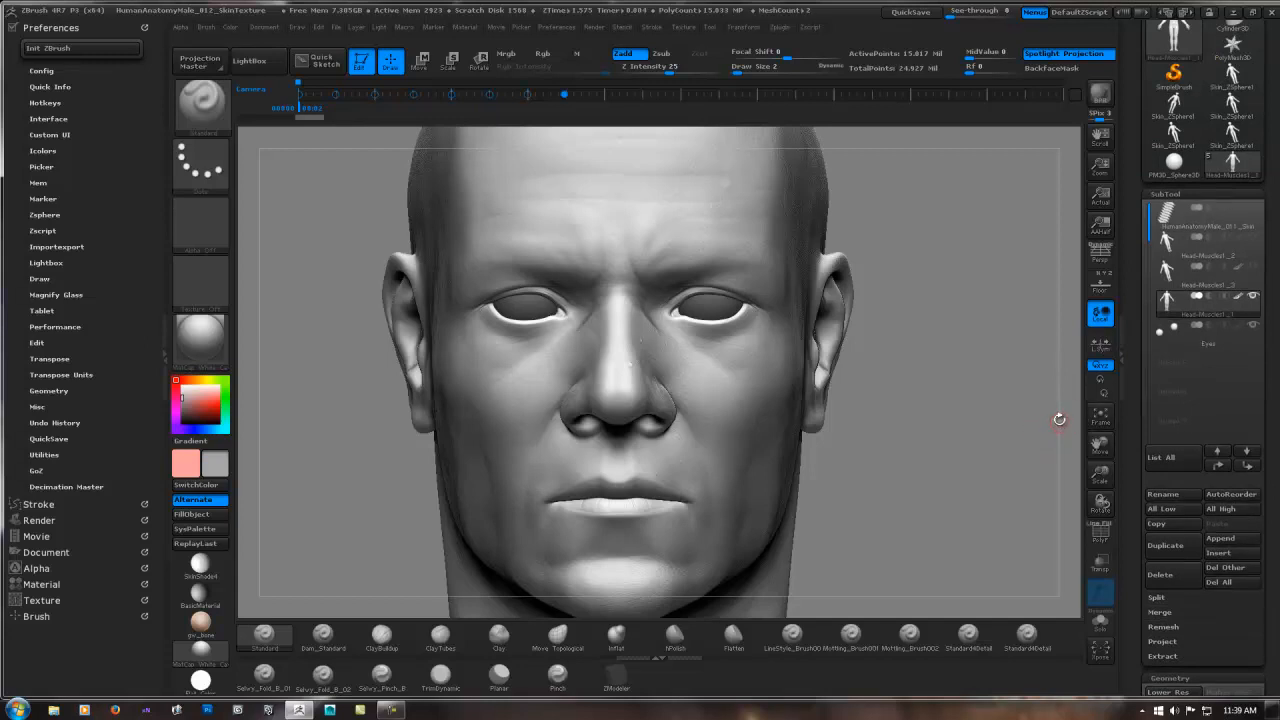
- Save the project under the new name HumanAnatomyMale_013_UVLayout in the Expression College folder
{"action": "key", "text": "ctrl+shift"}
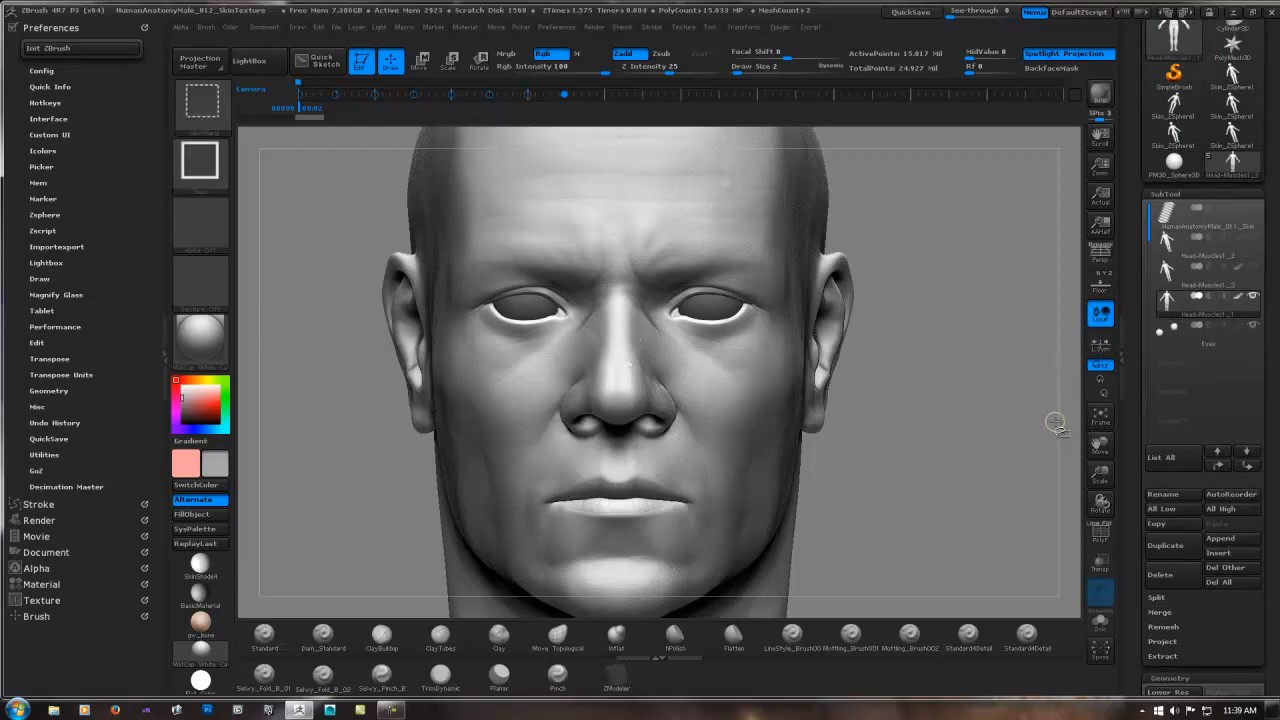
{"action": "key", "text": "ctrl+shift"}
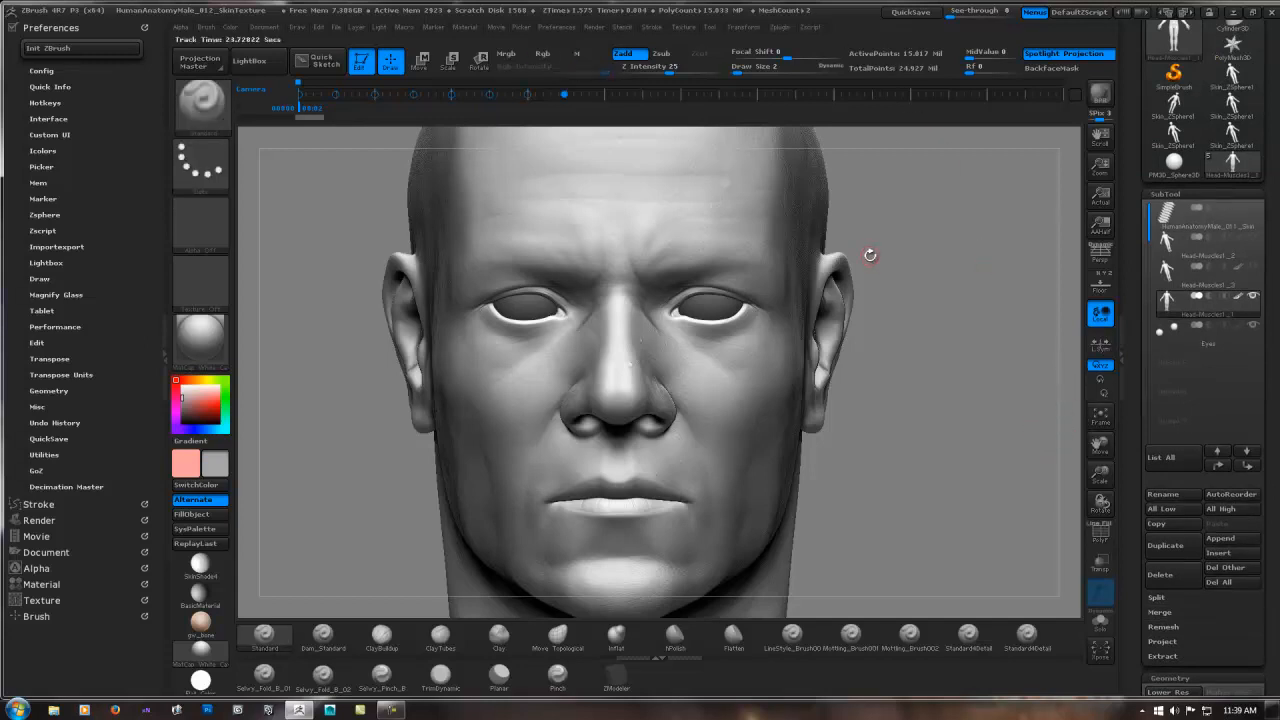
{"action": "key", "text": "ctrl+s"}
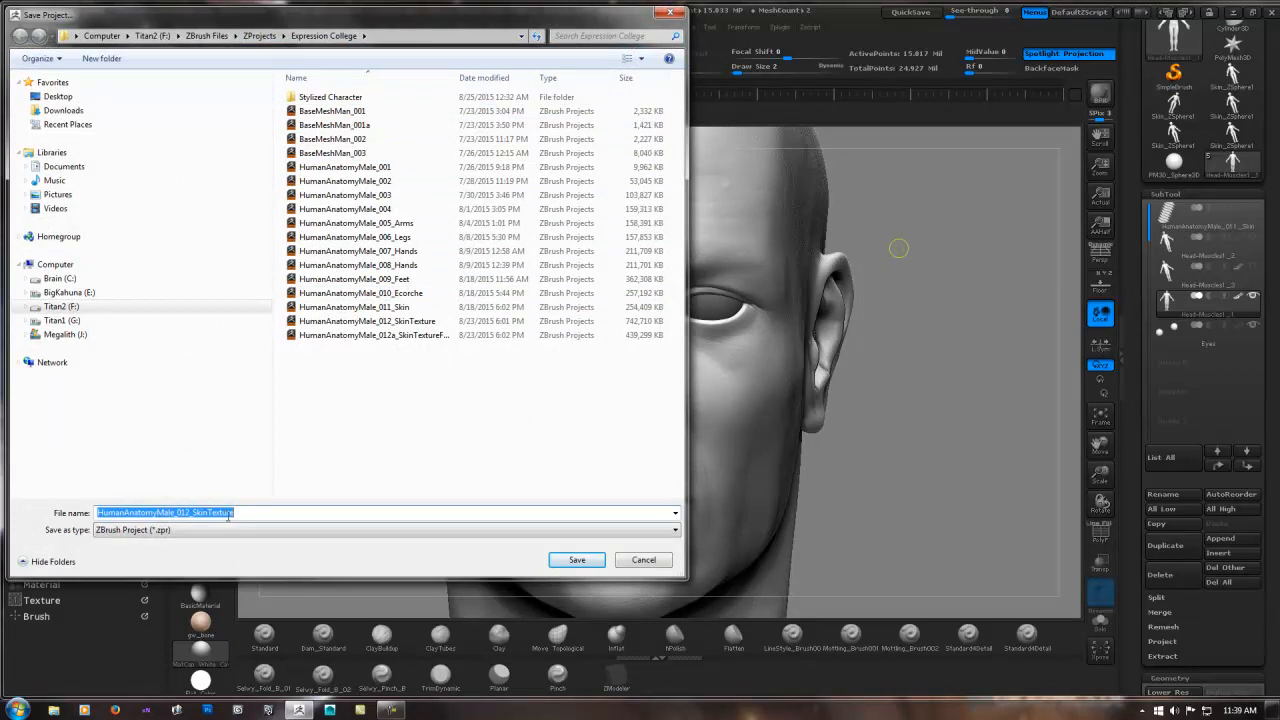
{"action": "left_click", "coordinate": [189, 512]}
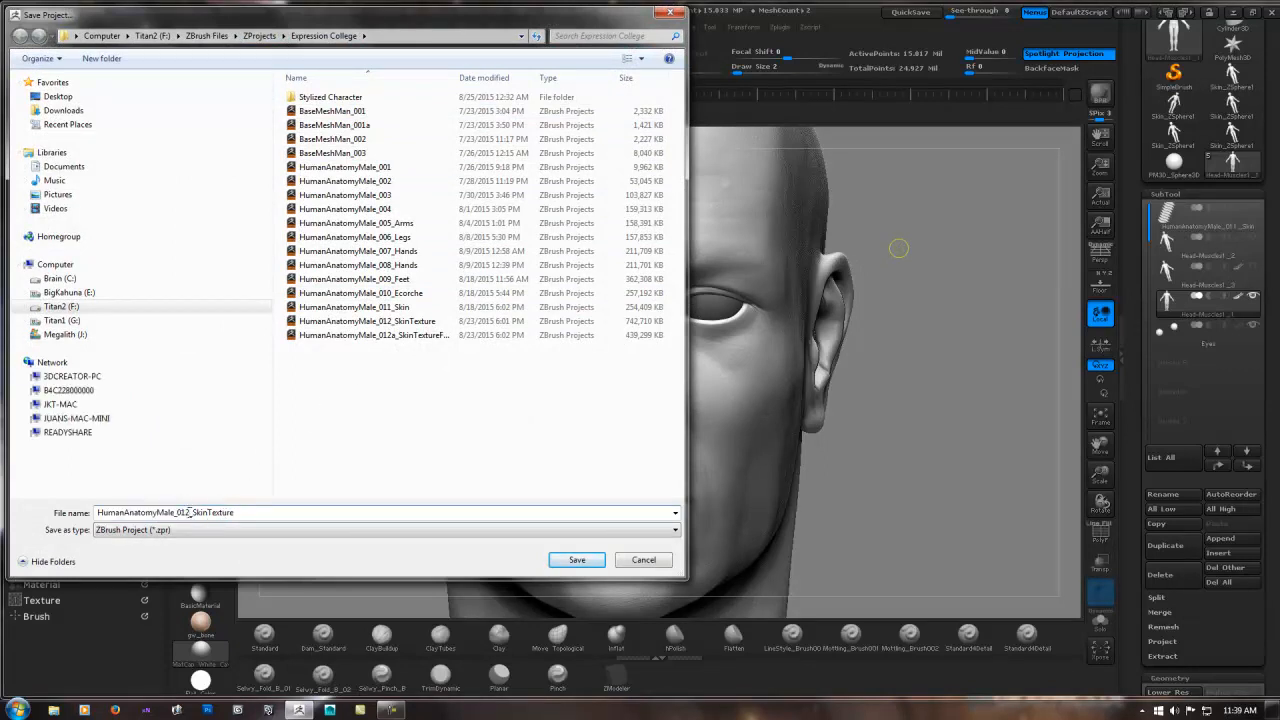
{"action": "key", "text": "BackSpace"}
{"action": "type", "text": "3"}
{"action": "key", "text": "BackSpace"}
{"action": "key", "text": "Return"}
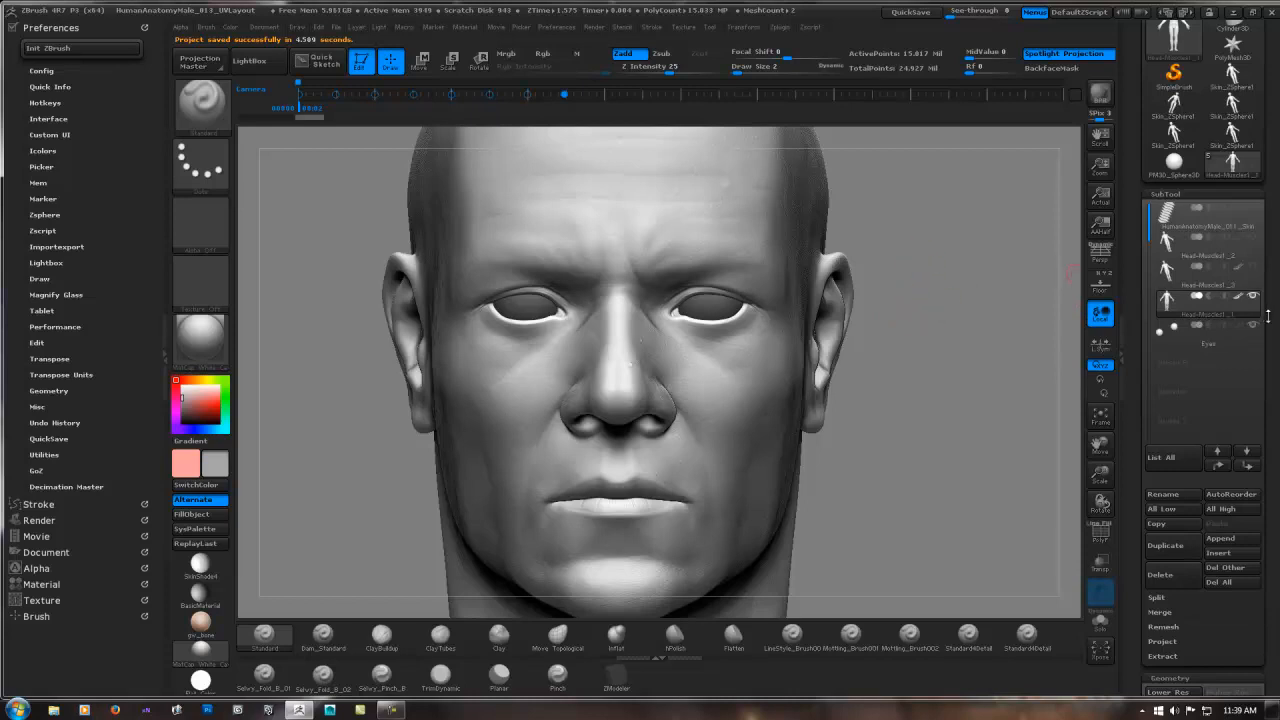
- Add a new recording layer to the active body subtool
{"action": "key", "text": "super"}
{"action": "left_click_drag", "start_coordinate": [1268, 535], "coordinate": [1269, 197]}
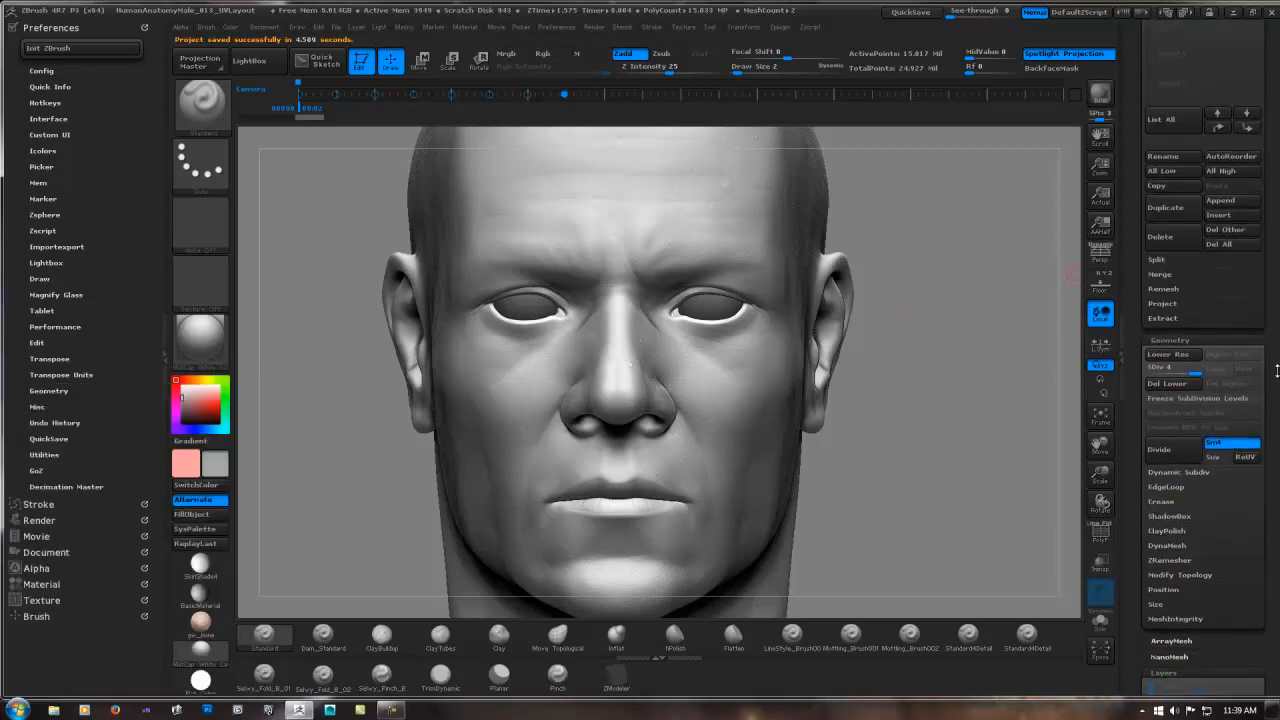
{"action": "left_click_drag", "start_coordinate": [1276, 371], "coordinate": [1265, 261]}
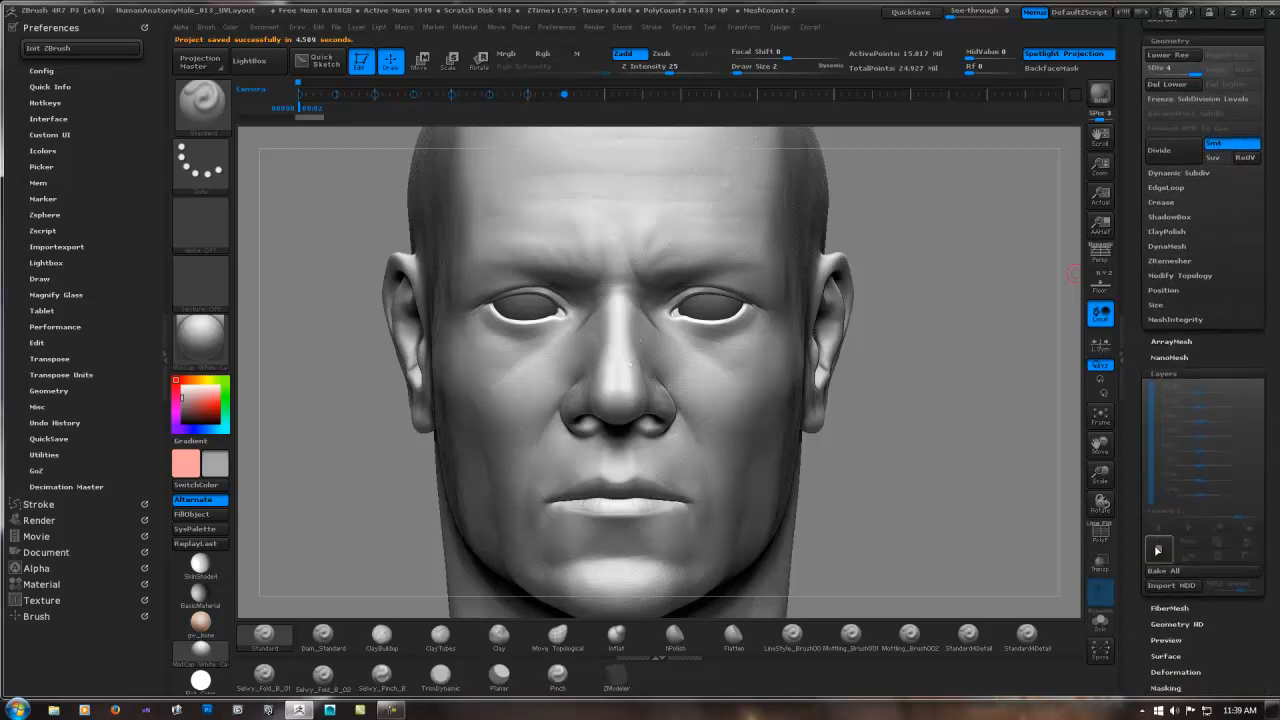
{"action": "left_click", "coordinate": [1248, 385]}
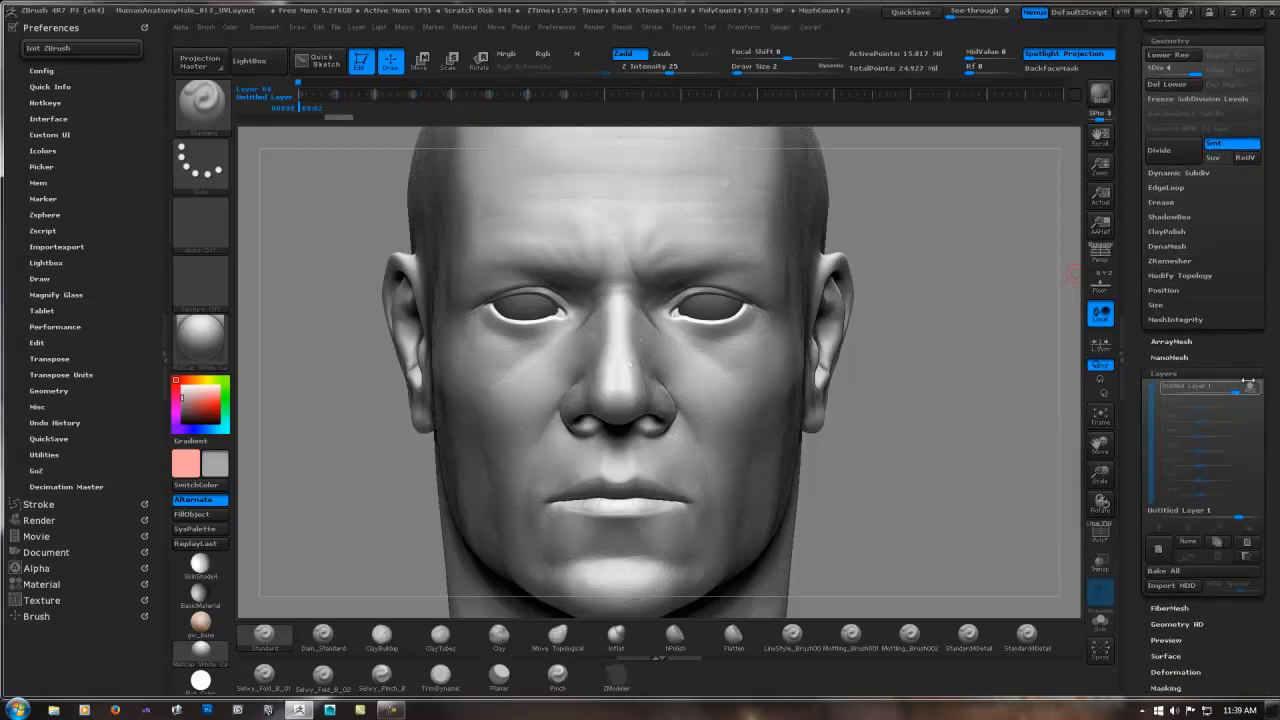
{"action": "left_click_drag", "start_coordinate": [1274, 347], "coordinate": [1264, 502]}
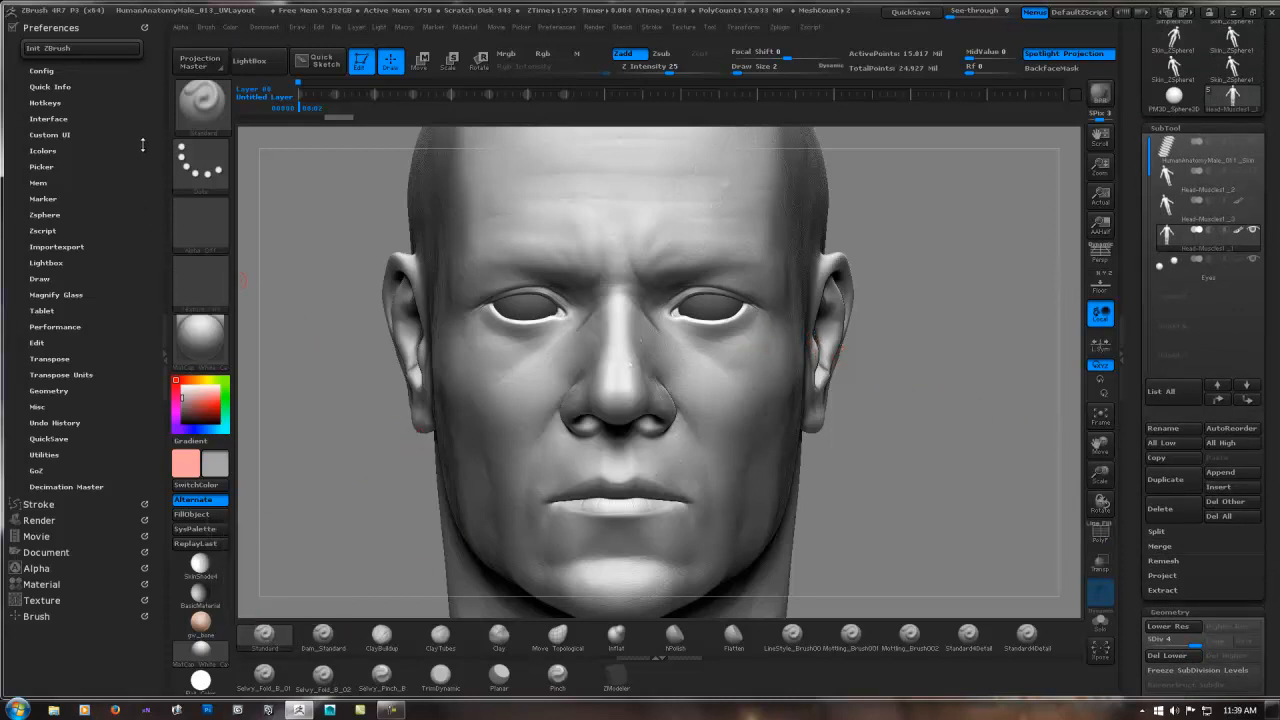
- Choose the LineStyle brush for colour painting and frame the eye and brow area of the face
{"action": "left_click", "coordinate": [792, 633]}
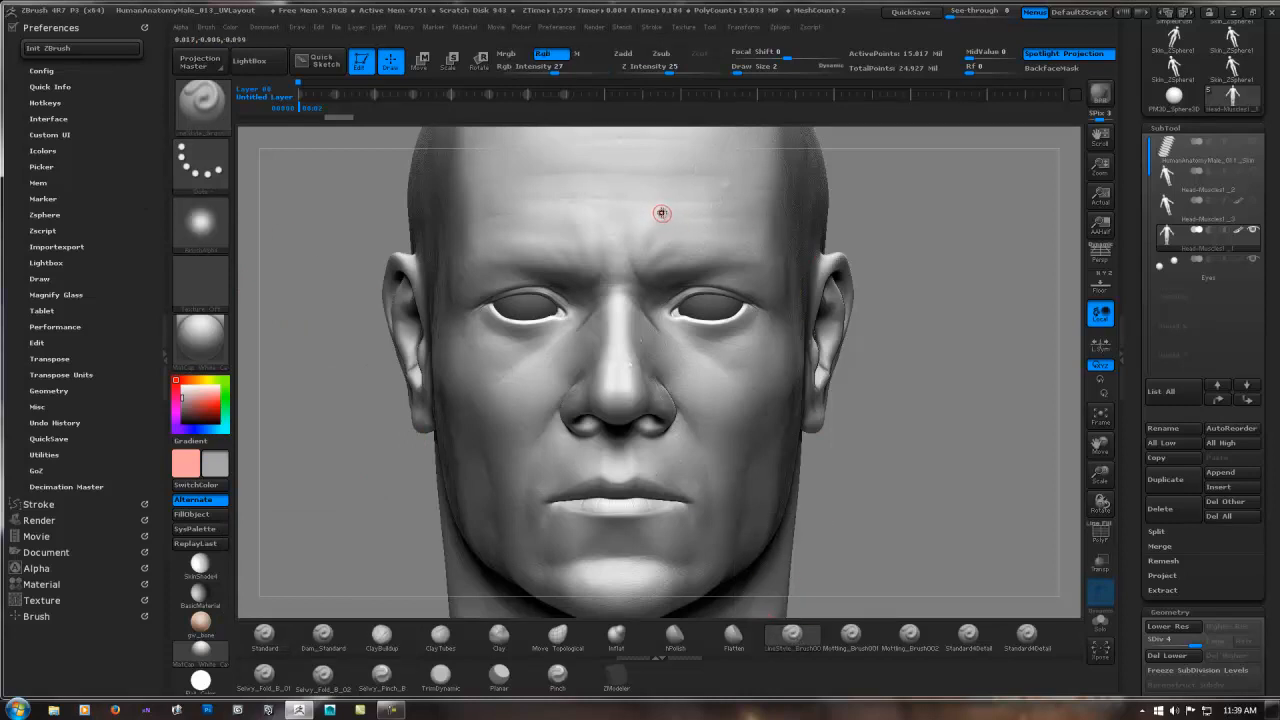
{"action": "left_click", "coordinate": [264, 633]}
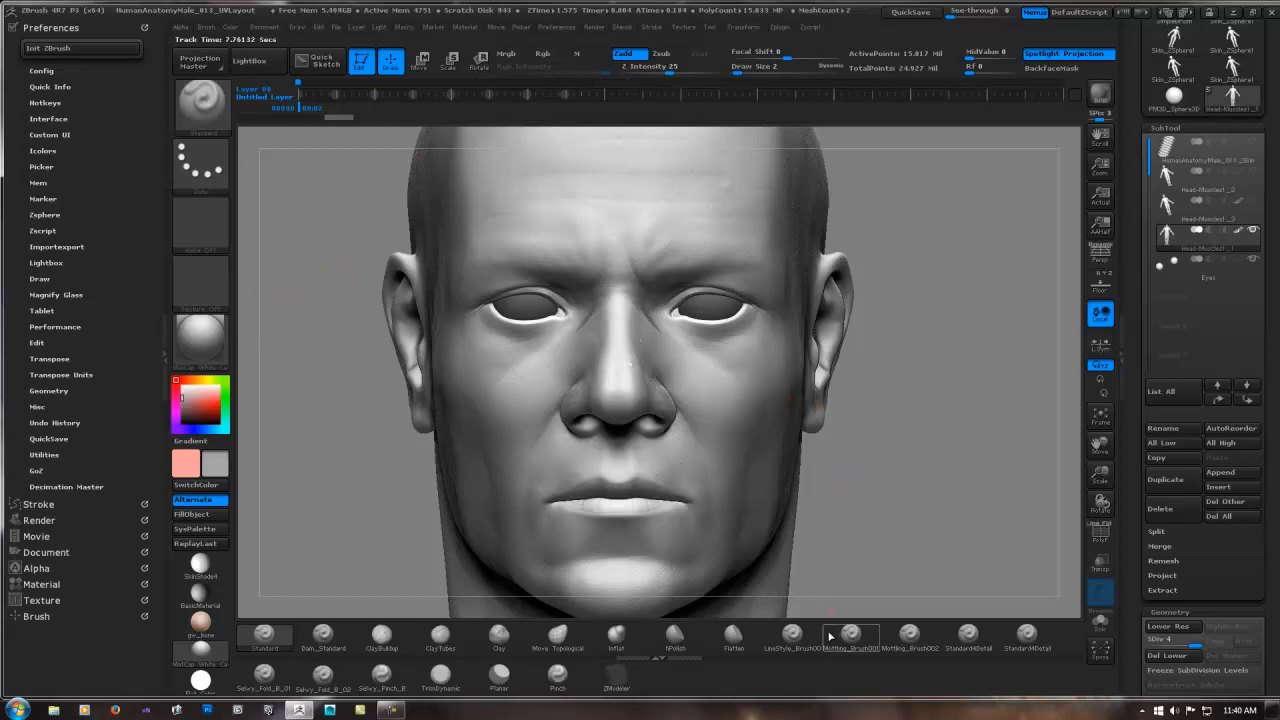
{"action": "left_click", "coordinate": [792, 633]}
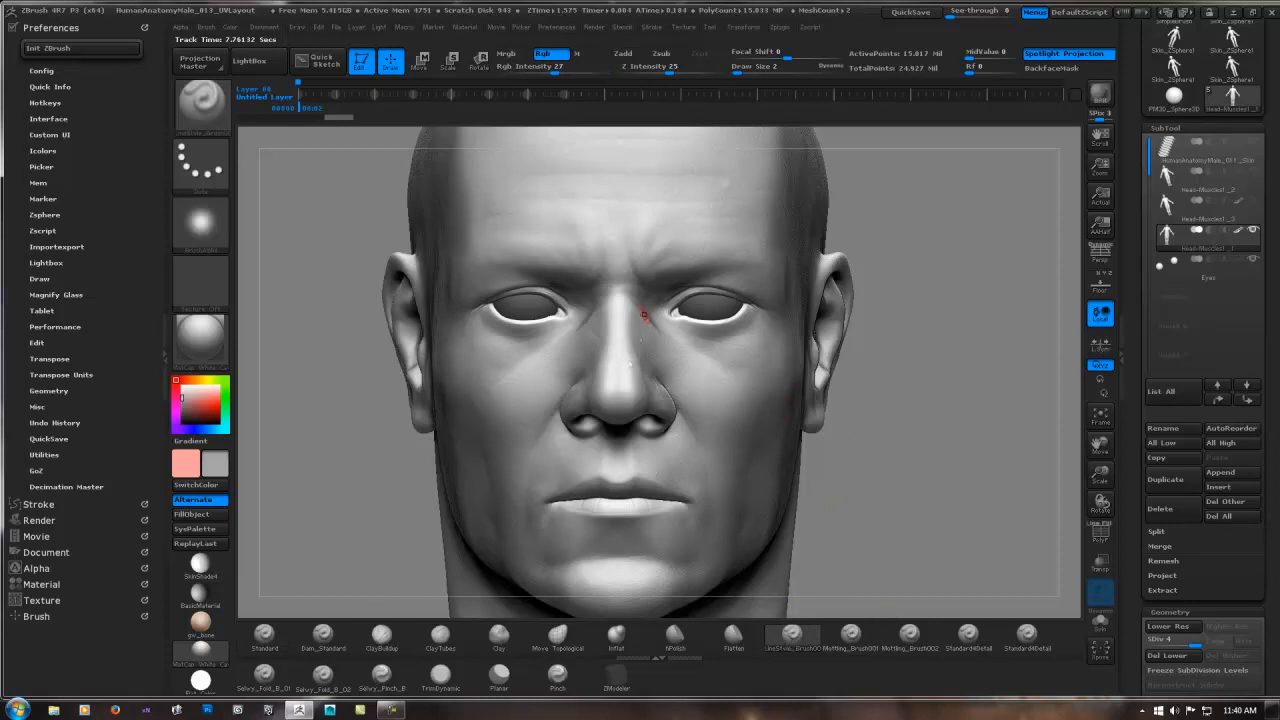
{"action": "right_click_drag", "start_coordinate": [644, 314], "coordinate": [625, 325]}
{"action": "mouse_move", "coordinate": [634, 229]}
{"action": "right_mouse_down", "text": "ctrl"}
{"action": "mouse_move", "coordinate": [673, 222]}
{"action": "mouse_move", "coordinate": [943, 260]}
{"action": "mouse_move", "coordinate": [985, 300]}
{"action": "right_mouse_up", "text": "ctrl"}
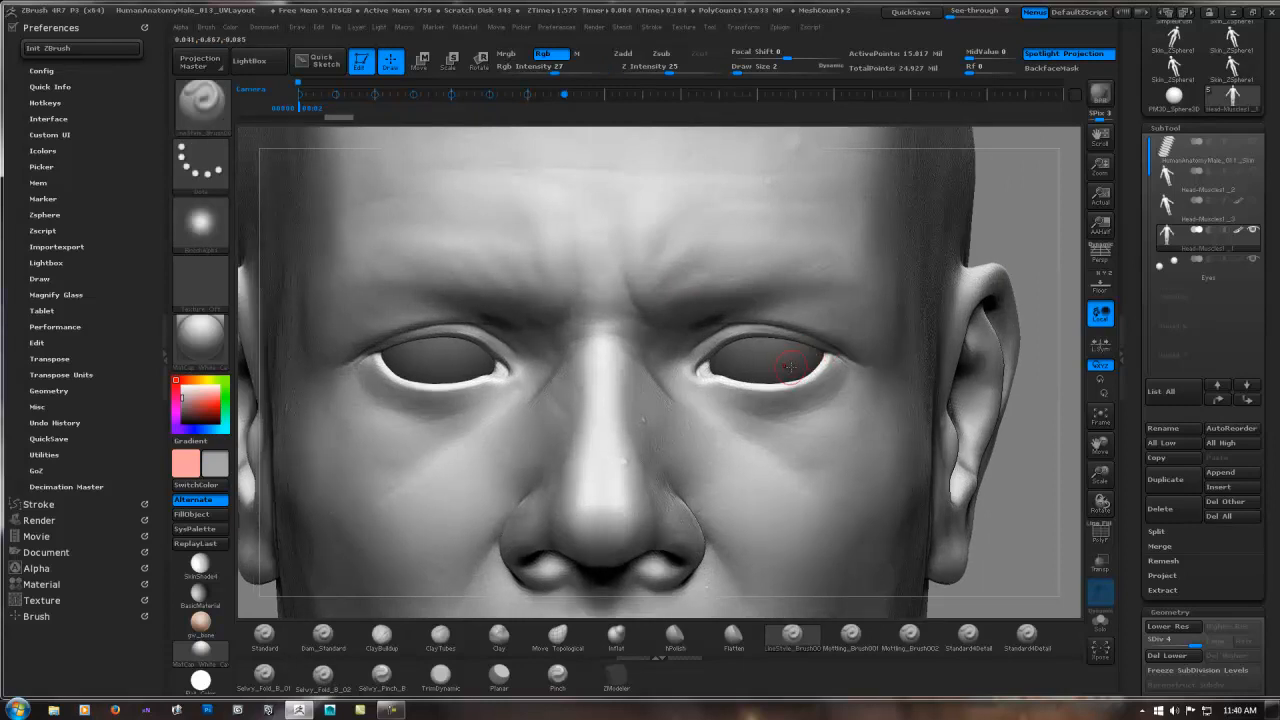
- Set the LineStyle brush's draw size to 5
{"action": "key", "text": "super"}
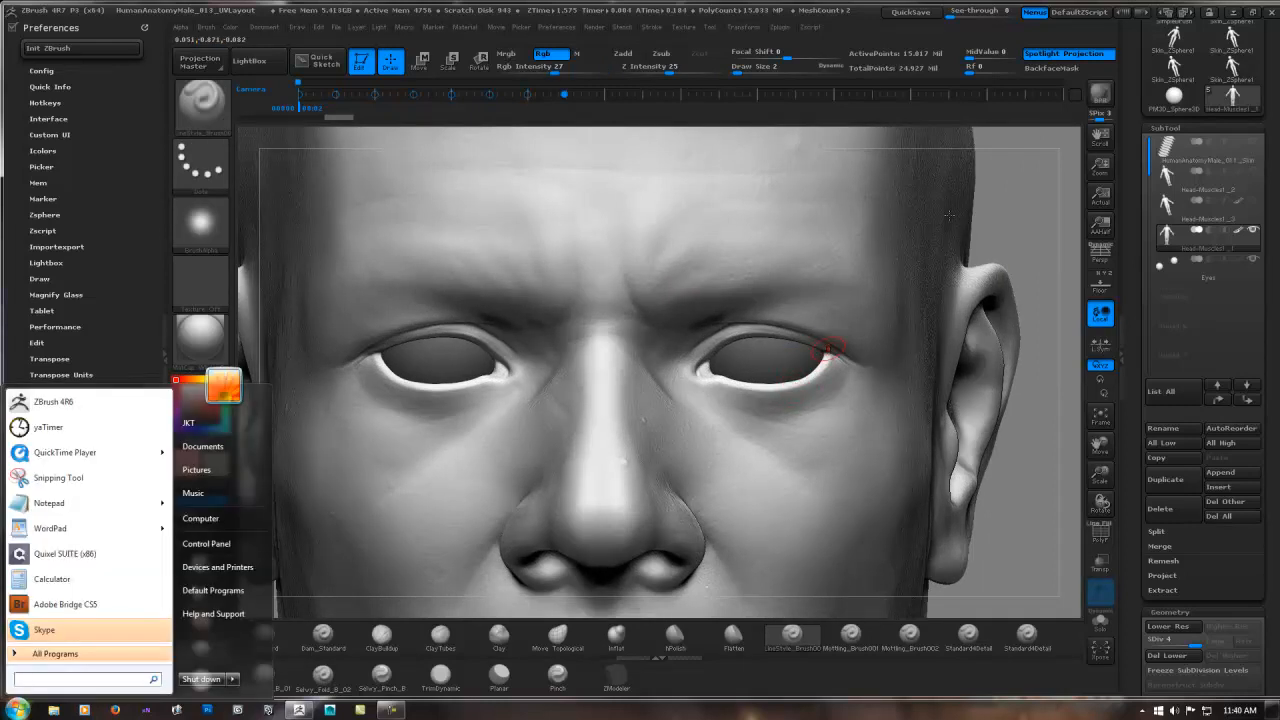
{"action": "left_click", "coordinate": [1000, 207]}
{"action": "mouse_move", "coordinate": [1000, 207]}
{"action": "right_mouse_down"}
{"action": "mouse_move", "coordinate": [988, 208]}
{"action": "mouse_move", "coordinate": [1012, 227]}
{"action": "mouse_move", "coordinate": [994, 206]}
{"action": "mouse_move", "coordinate": [997, 229]}
{"action": "right_mouse_up"}
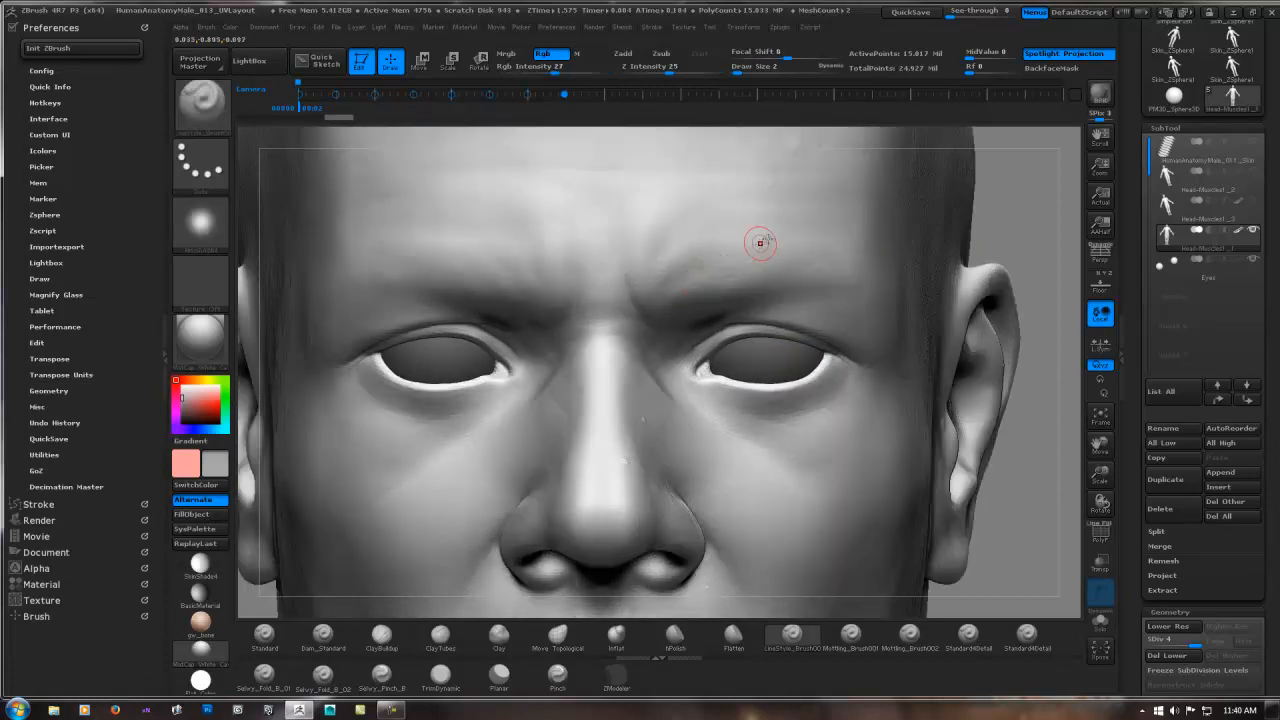
{"action": "key", "text": "shift"}
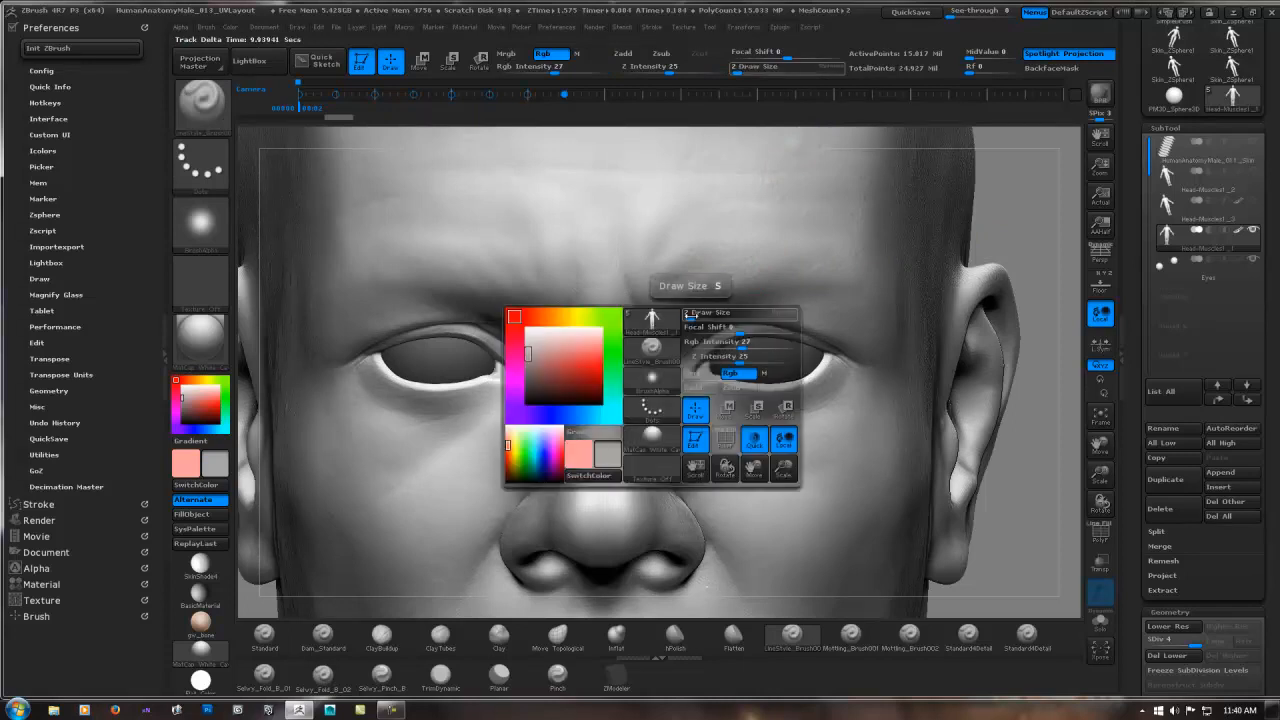
{"action": "key", "text": "space"}
{"action": "left_click_drag", "start_coordinate": [689, 317], "coordinate": [694, 320]}
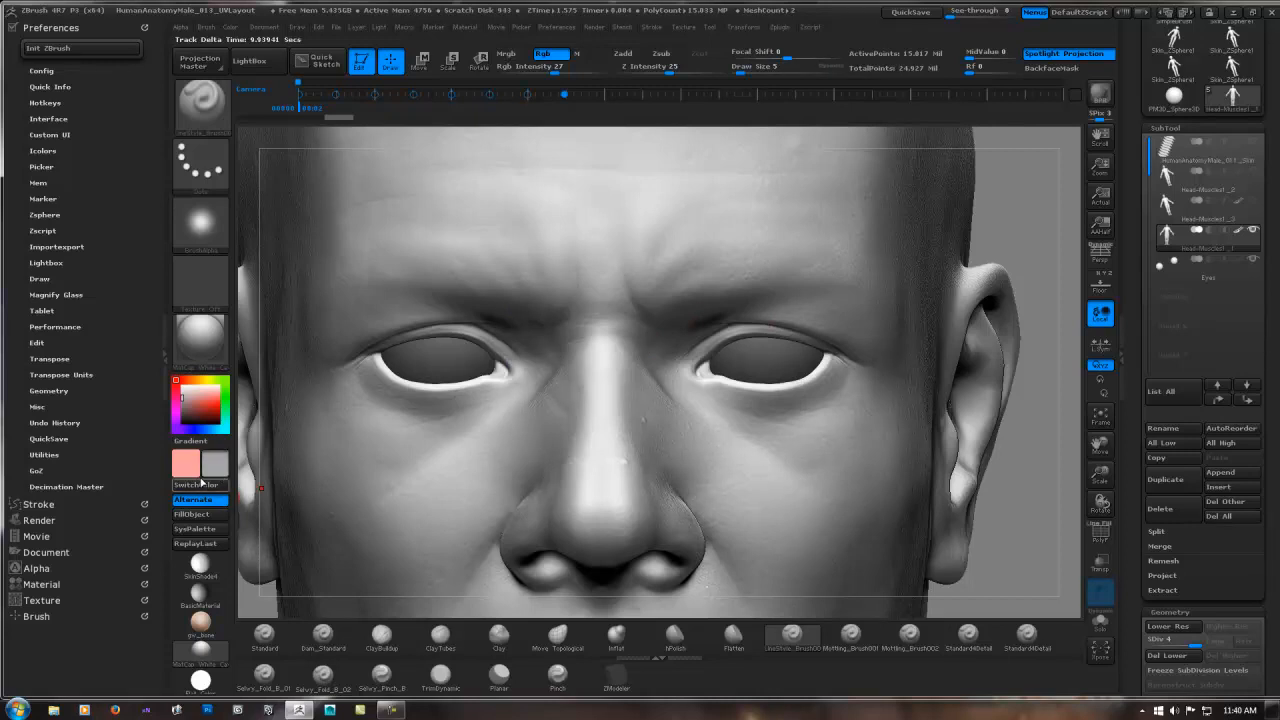
- Turn off recording on the untitled layer and delete that layer from the body subtool
{"action": "scroll", "coordinate": [1267, 529], "scroll_direction": "down", "scroll_amount": 5}
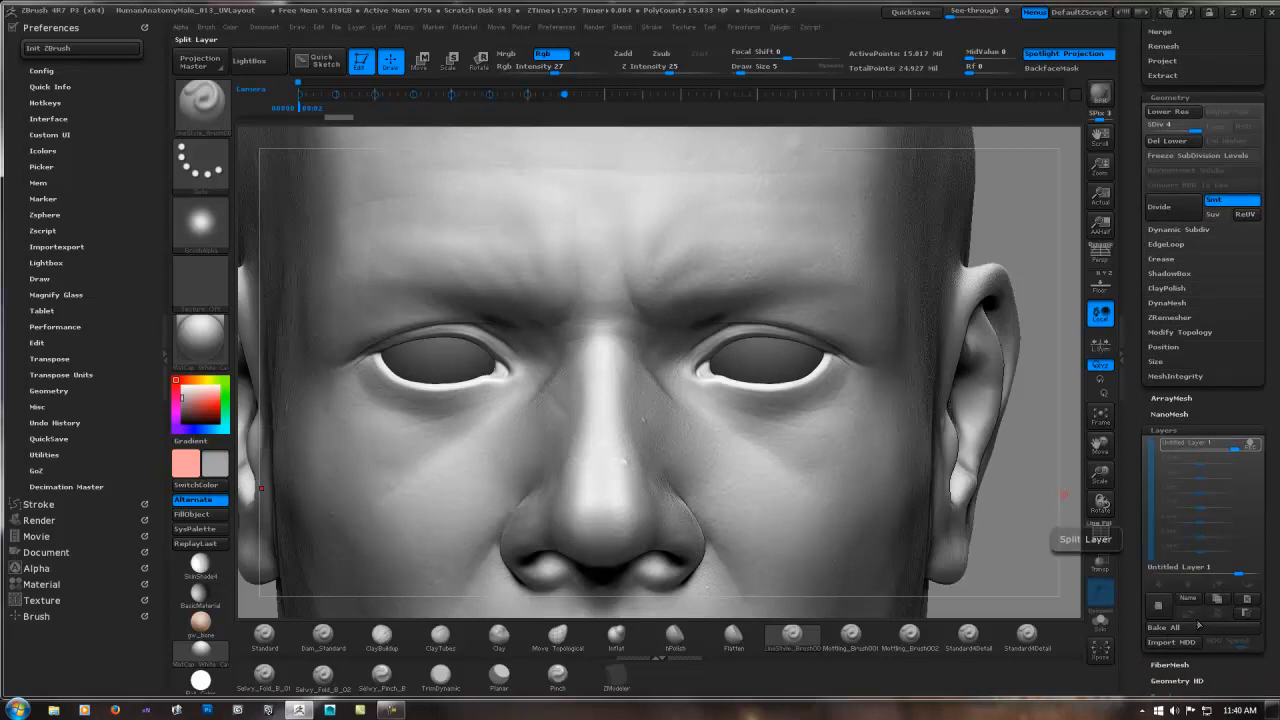
{"action": "mouse_move", "coordinate": [1235, 446]}
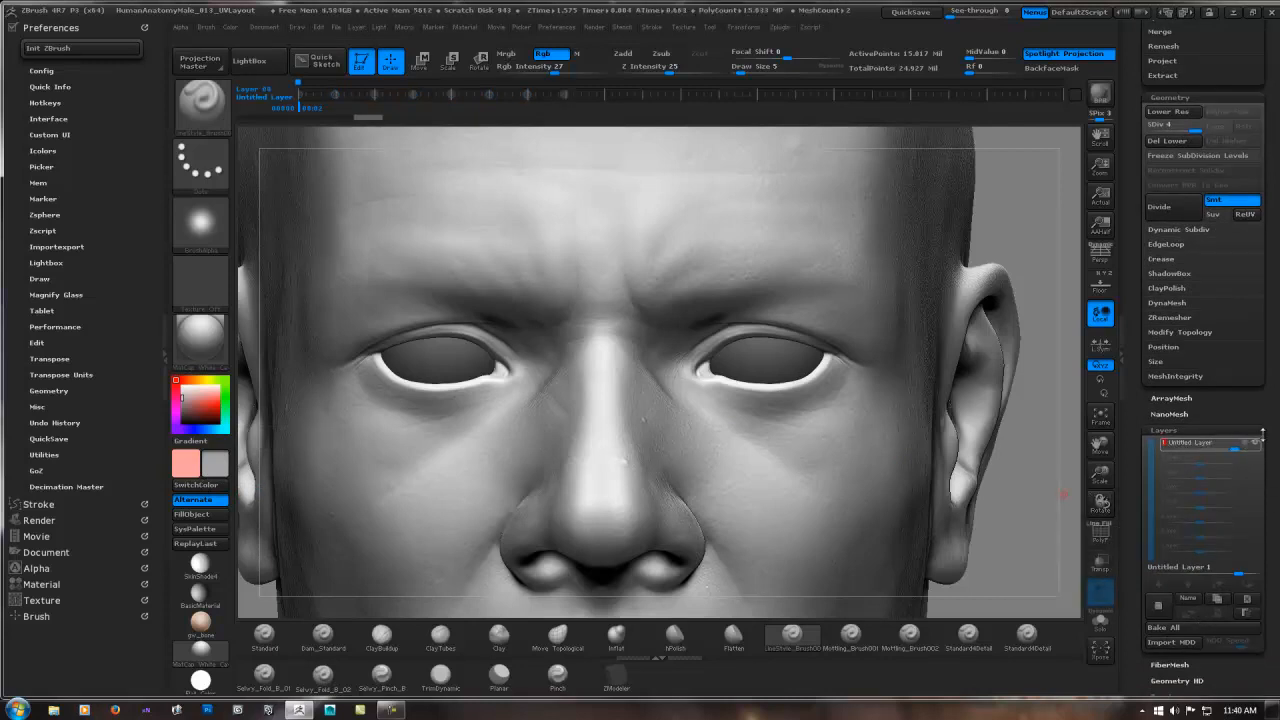
{"action": "left_click", "coordinate": [1243, 597]}
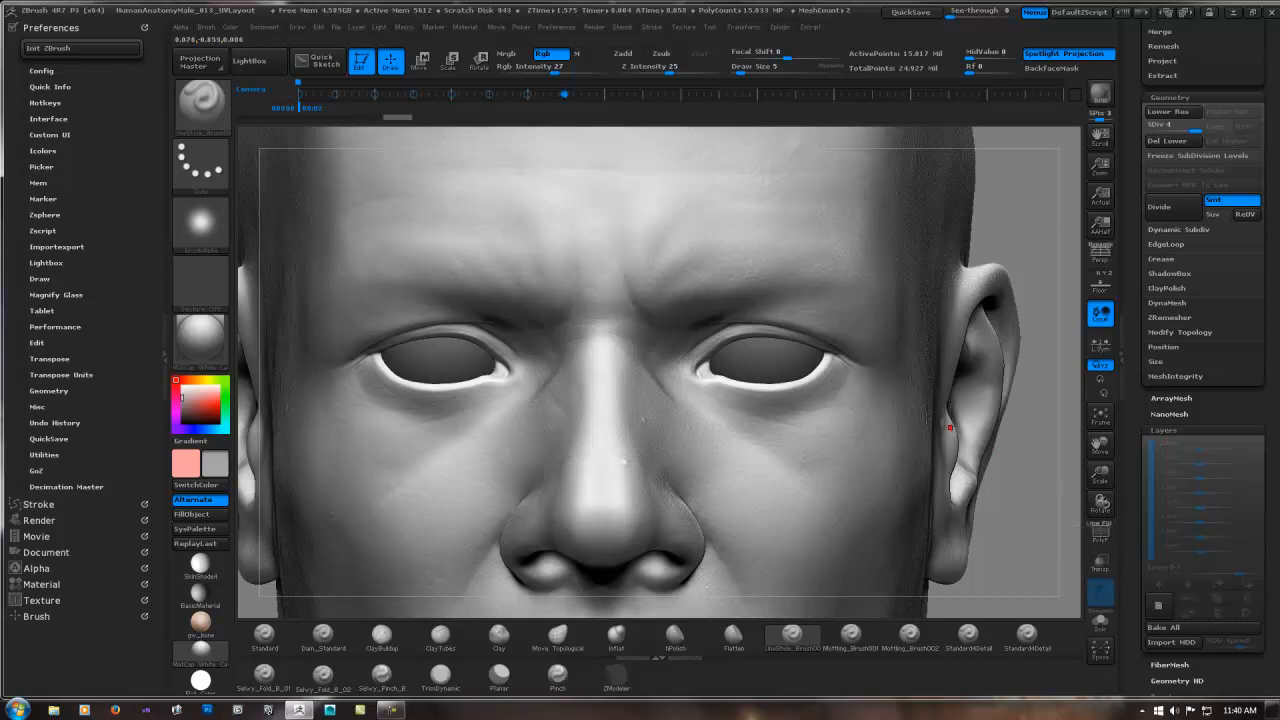
- Set the secondary colour to white and the main colour to black
{"action": "left_click", "coordinate": [218, 461]}
{"action": "left_click_drag", "start_coordinate": [144, 366], "coordinate": [108, 351]}
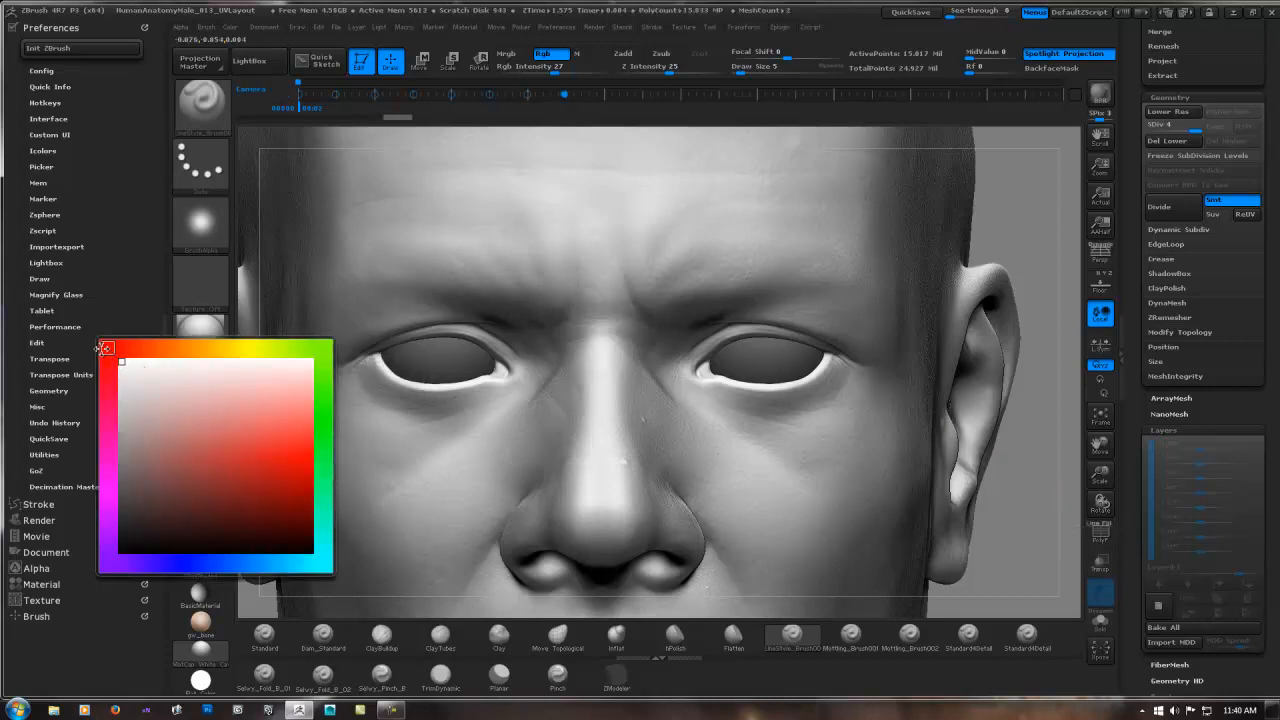
{"action": "left_click", "coordinate": [196, 462]}
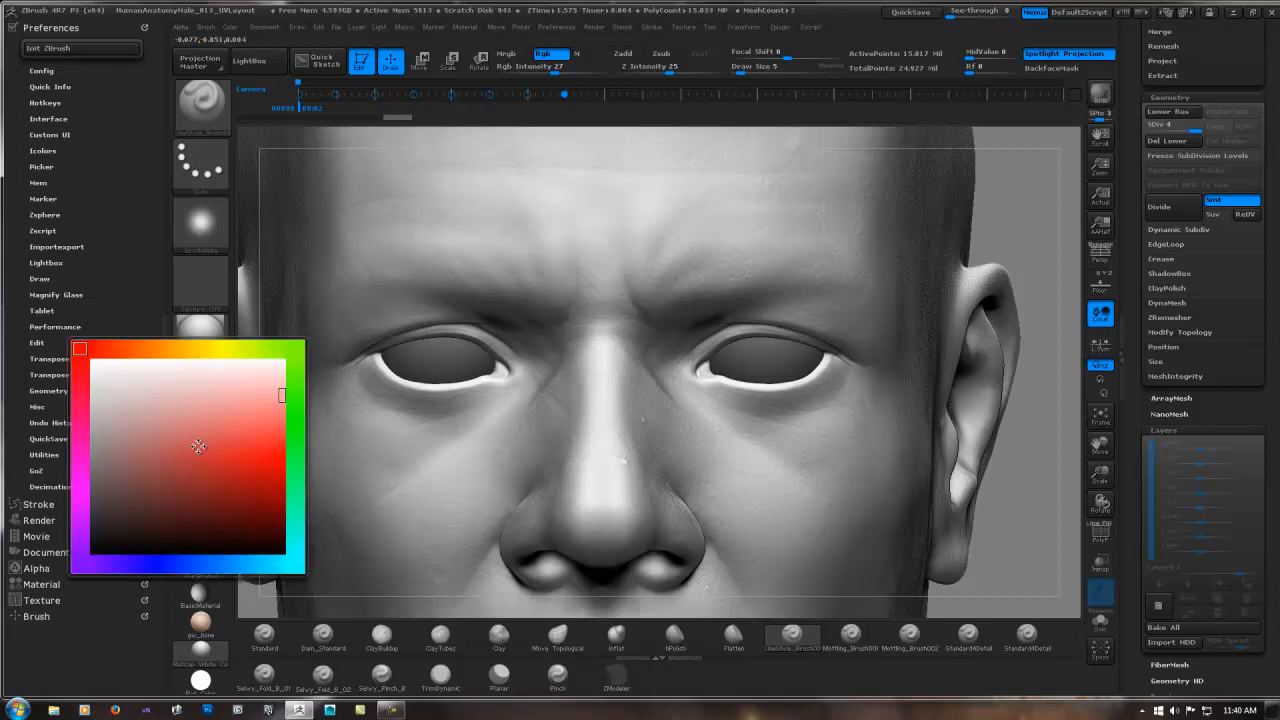
{"action": "left_click_drag", "start_coordinate": [119, 525], "coordinate": [80, 564]}
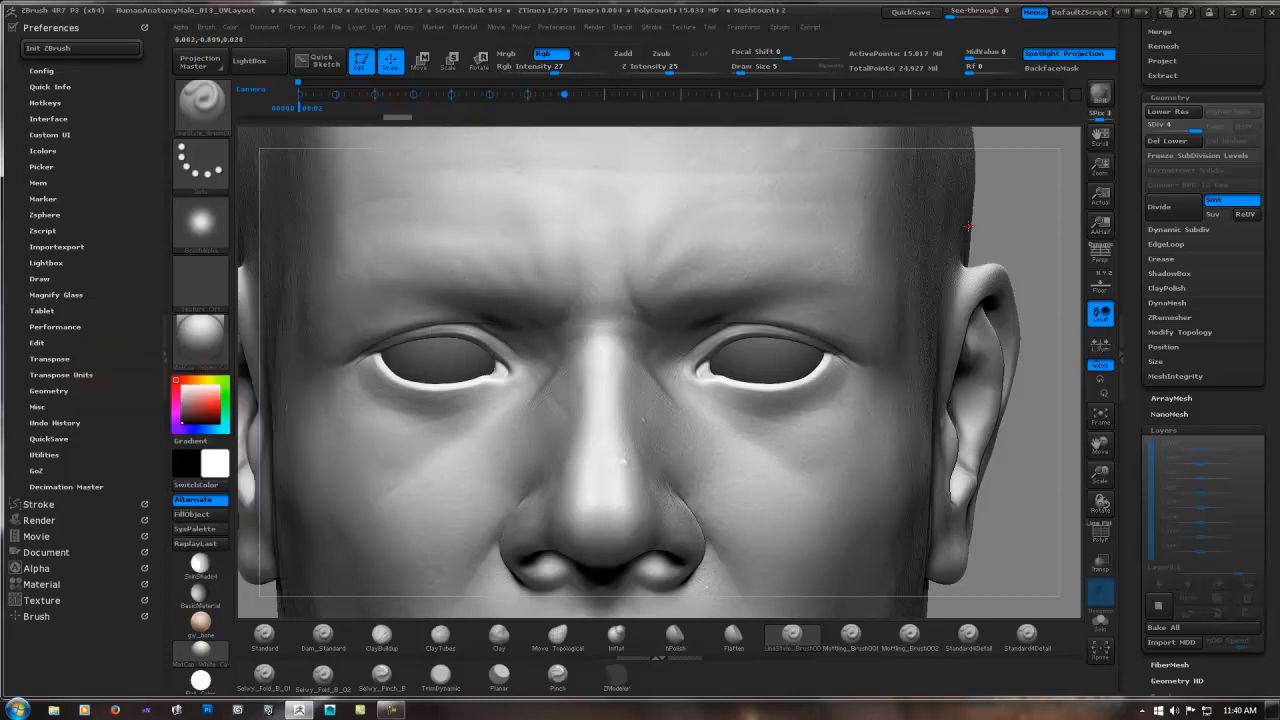
{"action": "left_click_drag", "start_coordinate": [995, 218], "coordinate": [837, 235]}
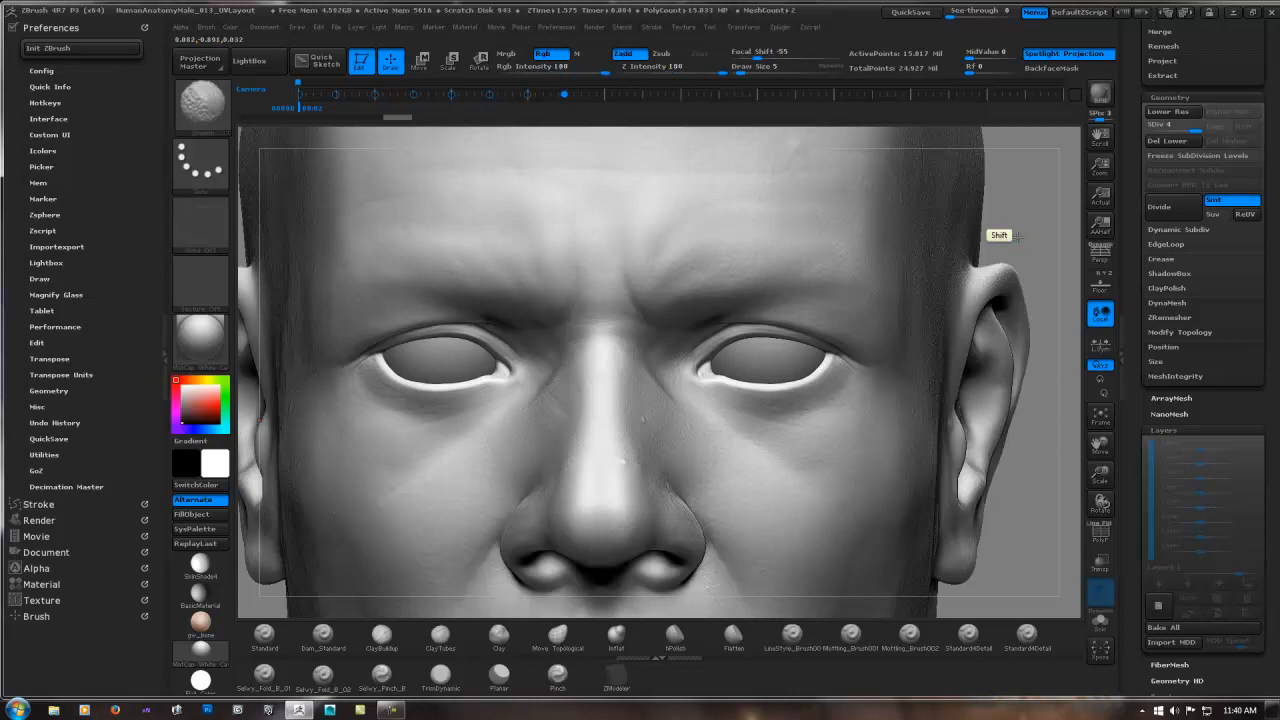
{"action": "left_click_drag", "start_coordinate": [997, 235], "coordinate": [970, 240], "text": "shift"}
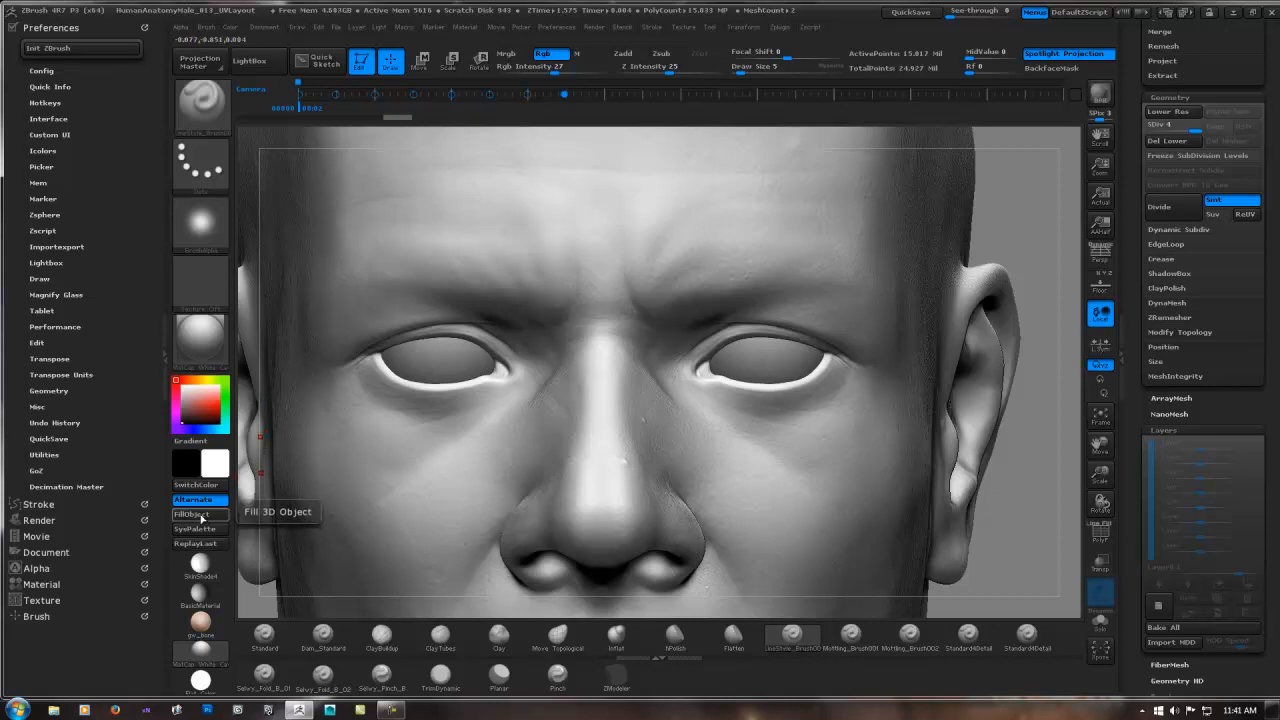
- Fill the body with white, then swap the colours to paint in black on a new layer
{"action": "left_click", "coordinate": [200, 515]}
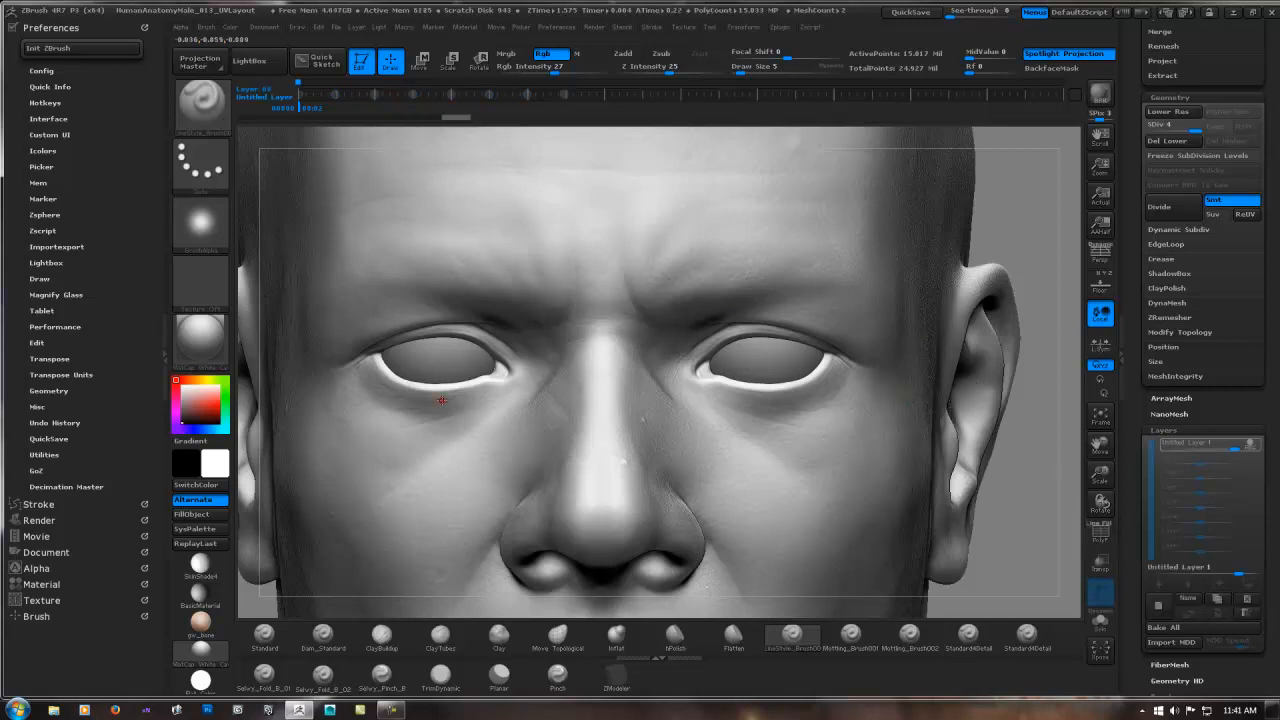
{"action": "left_click", "coordinate": [203, 486]}
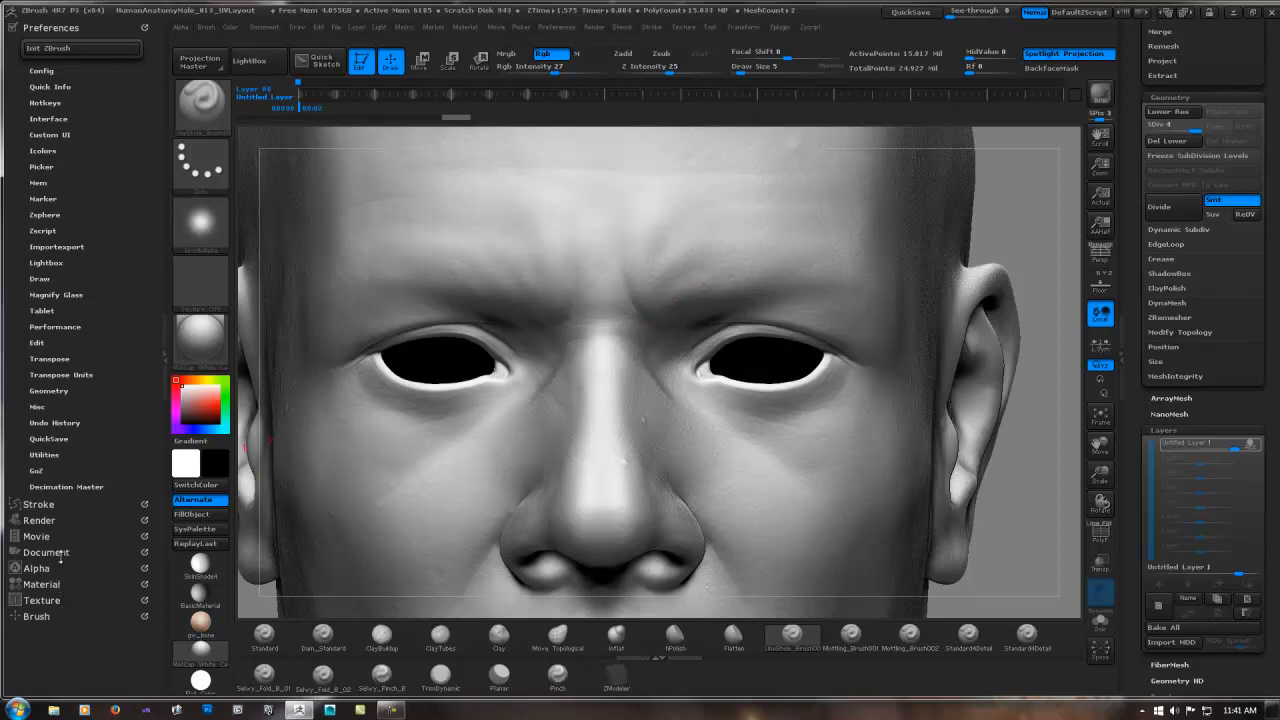
- Lower LazyStep and raise LazySmooth in the LineStyle brush's Lazy Mouse stroke settings
{"action": "key", "text": "shift"}
{"action": "left_click", "coordinate": [66, 505], "text": "shift"}
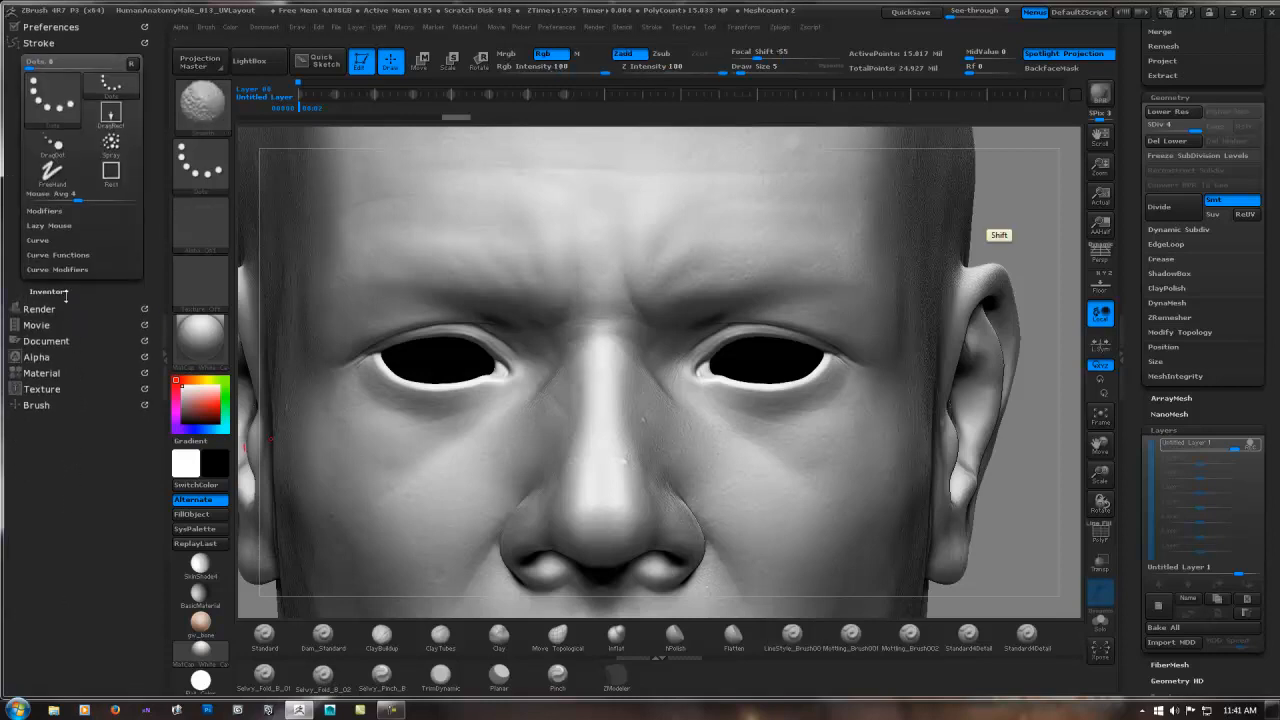
{"action": "left_click", "coordinate": [73, 225]}
{"action": "left_click", "coordinate": [47, 240]}
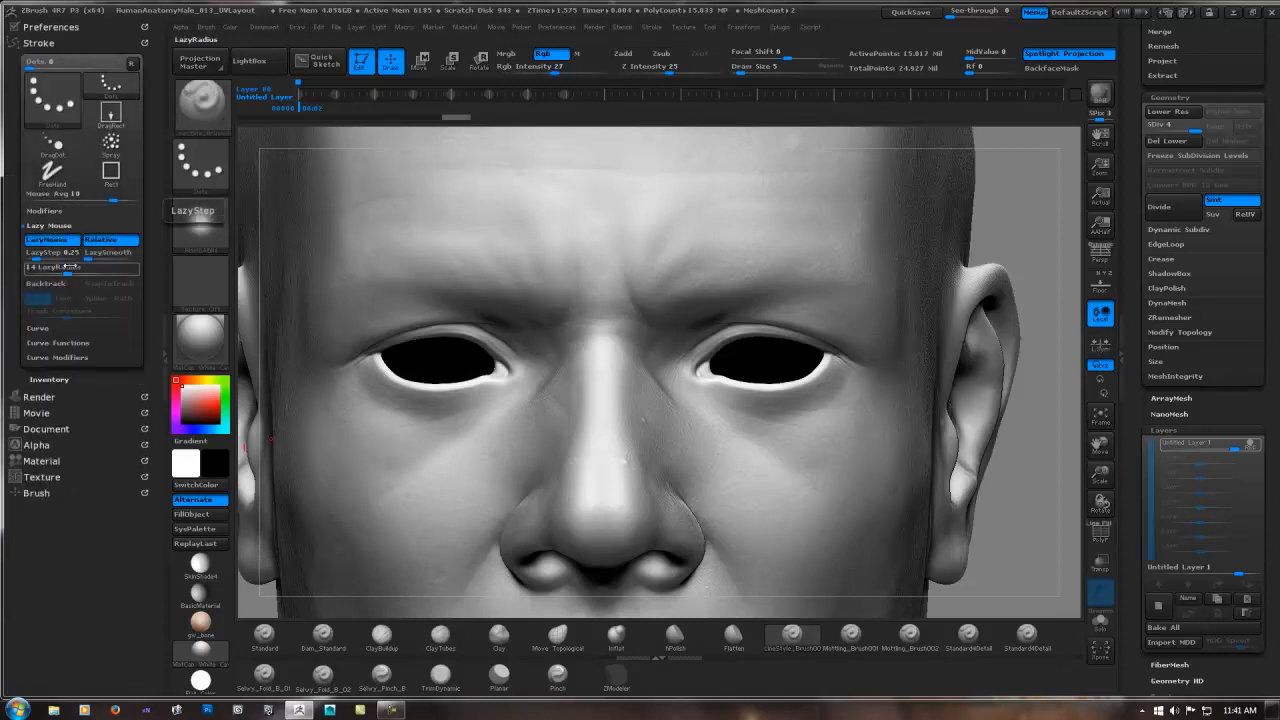
{"action": "left_click", "coordinate": [33, 254]}
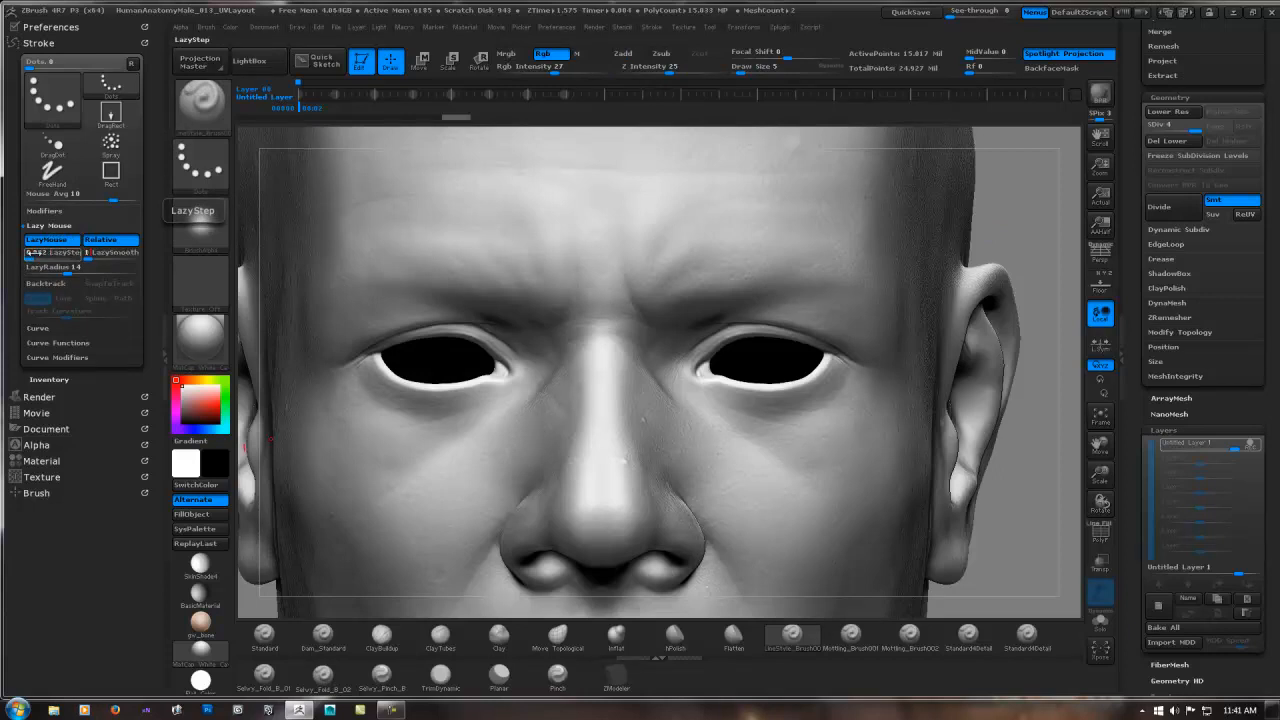
{"action": "key", "text": "Tab"}
{"action": "key", "text": "Return"}
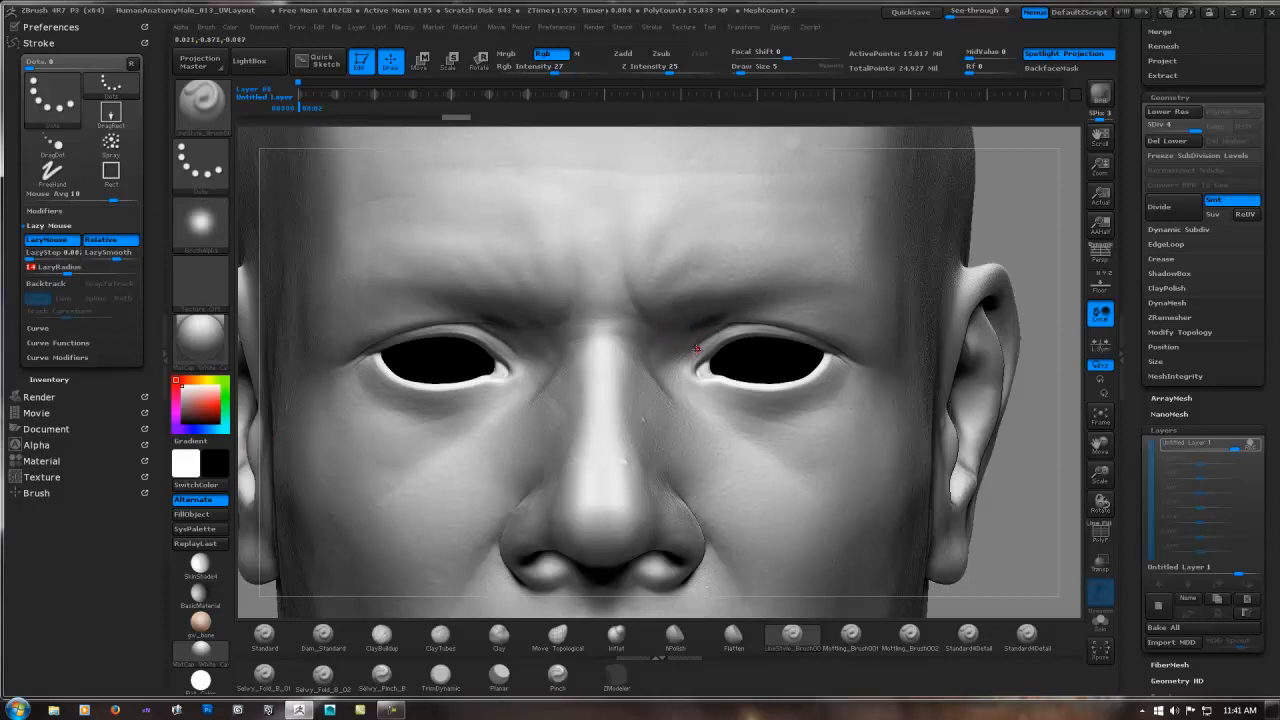
- Paint a thin black line along the inner rims of the upper and lower lids of the model's left eye
{"action": "left_click_drag", "start_coordinate": [690, 367], "coordinate": [695, 362]}
{"action": "left_click_drag", "start_coordinate": [752, 393], "coordinate": [687, 373]}
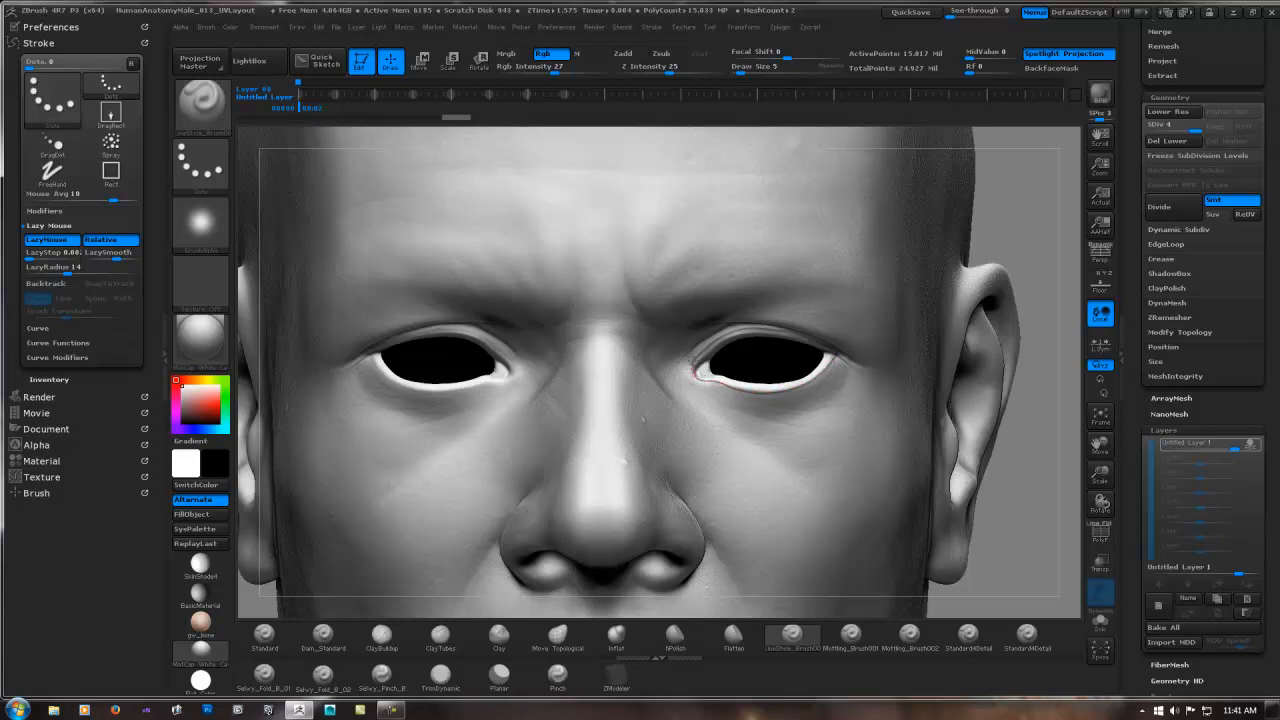
{"action": "left_click_drag", "start_coordinate": [710, 338], "coordinate": [714, 344]}
{"action": "right_click_drag", "start_coordinate": [737, 349], "coordinate": [738, 385], "text": "ctrl"}
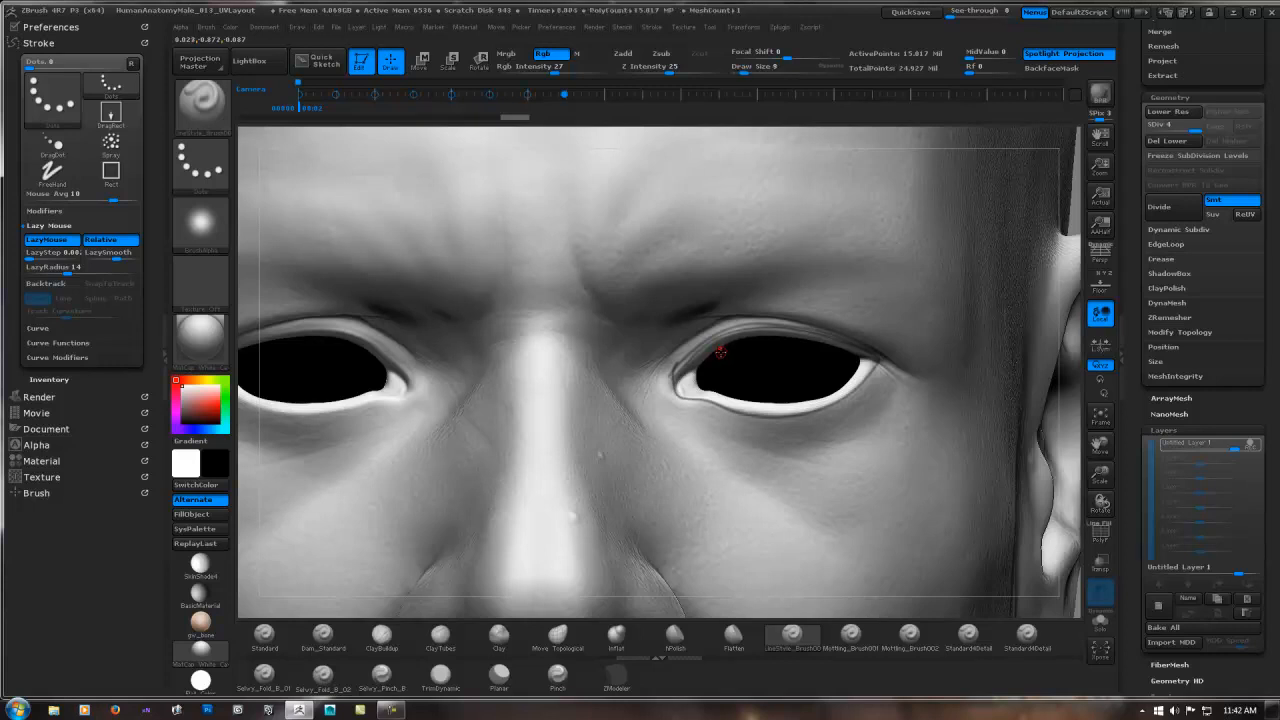
{"action": "key", "text": "bracketright"}
{"action": "mouse_move", "coordinate": [673, 374]}
{"action": "left_mouse_down", "text": "alt"}
{"action": "mouse_move", "coordinate": [712, 337]}
{"action": "mouse_move", "coordinate": [831, 336]}
{"action": "left_mouse_up", "text": "alt"}
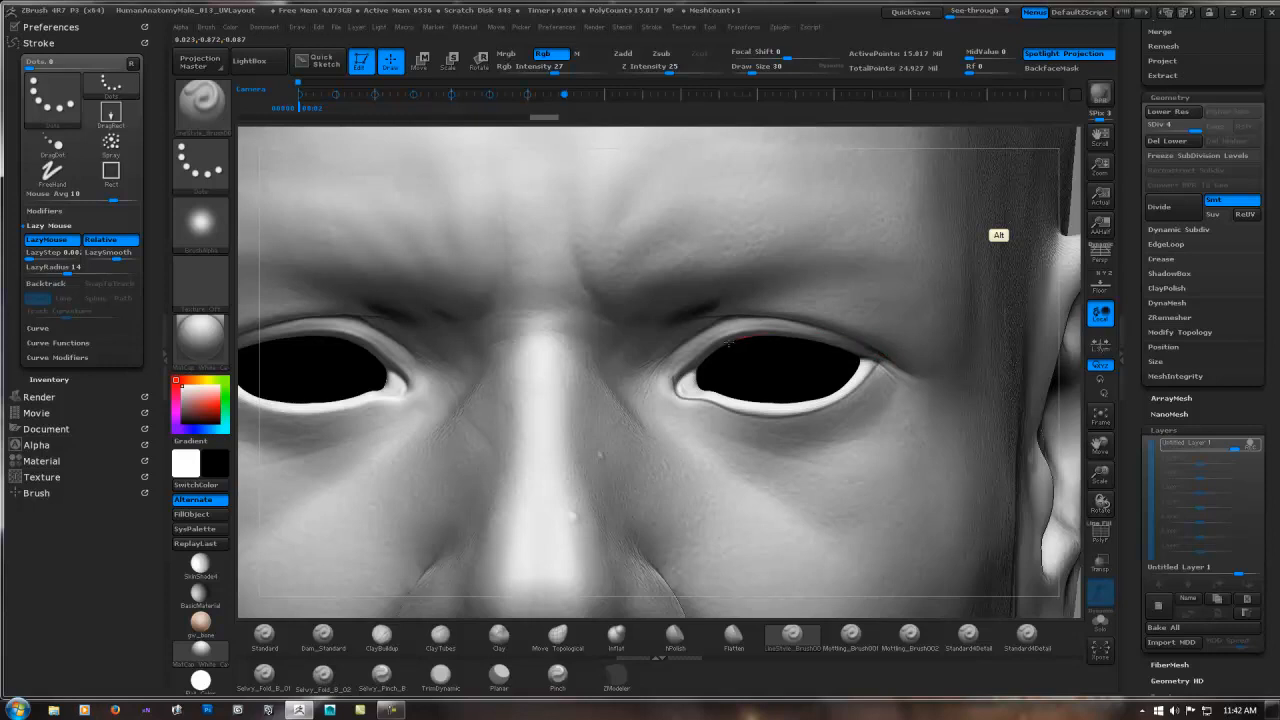
{"action": "left_click_drag", "start_coordinate": [729, 343], "coordinate": [690, 358], "text": "alt"}
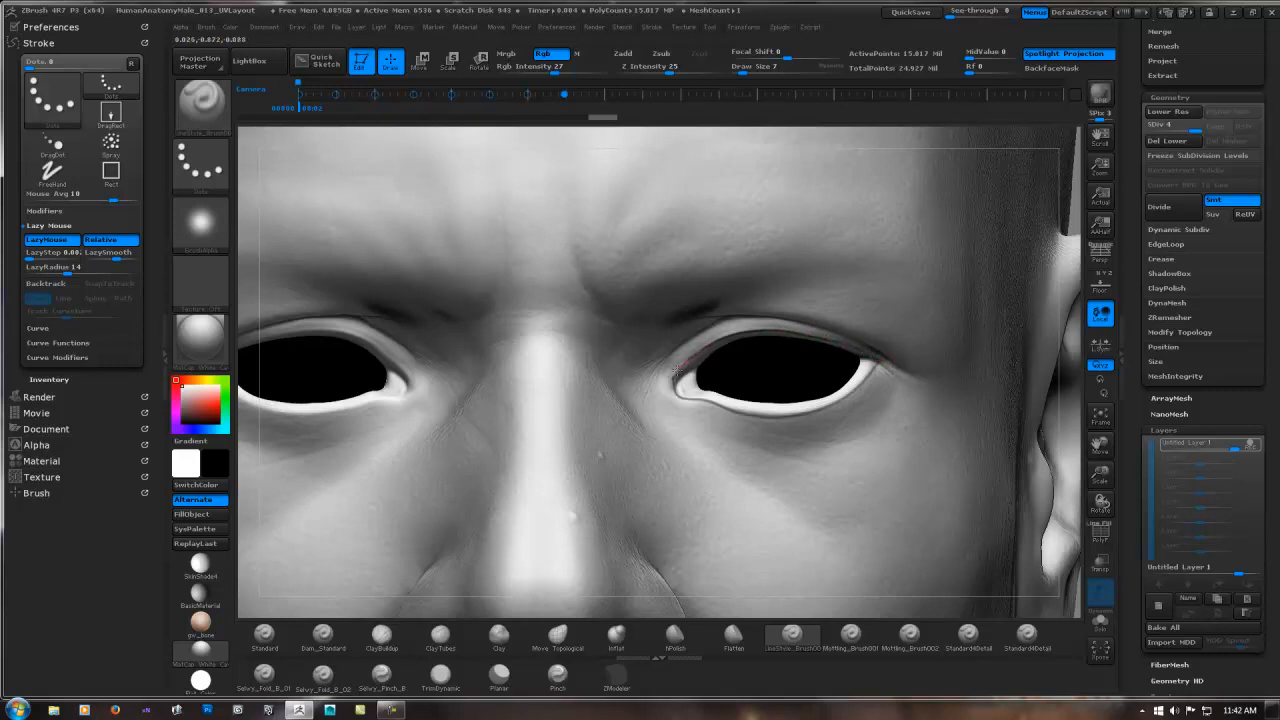
{"action": "mouse_move", "coordinate": [678, 372]}
{"action": "left_mouse_down"}
{"action": "mouse_move", "coordinate": [668, 392]}
{"action": "mouse_move", "coordinate": [684, 402]}
{"action": "left_mouse_up"}
- Paint a second black contour around the outside of the same eye's lids at draw size 10
{"action": "left_click_drag", "start_coordinate": [688, 340], "coordinate": [740, 314]}
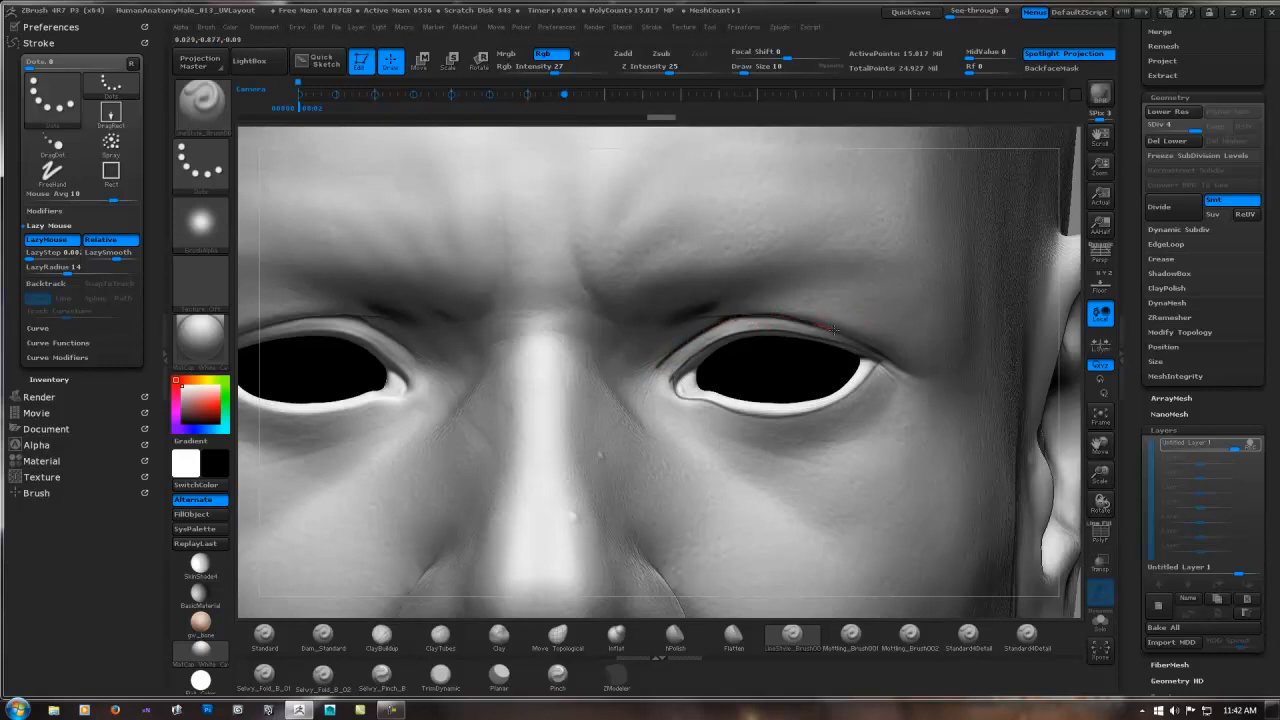
{"action": "left_click_drag", "start_coordinate": [834, 329], "coordinate": [900, 365]}
{"action": "mouse_move", "coordinate": [840, 418]}
{"action": "left_mouse_down"}
{"action": "mouse_move", "coordinate": [740, 432]}
{"action": "mouse_move", "coordinate": [695, 420]}
{"action": "mouse_move", "coordinate": [658, 394]}
{"action": "mouse_move", "coordinate": [653, 374]}
{"action": "mouse_move", "coordinate": [672, 352]}
{"action": "left_mouse_up"}
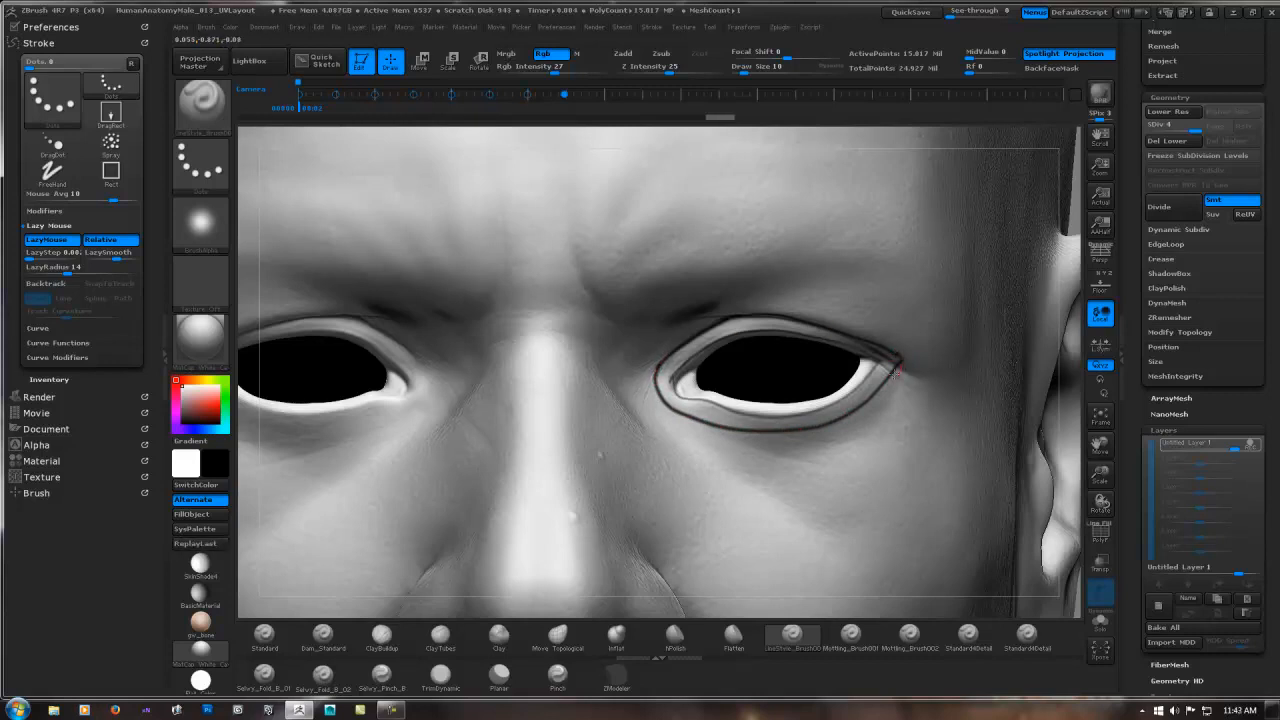
{"action": "left_click_drag", "start_coordinate": [895, 372], "coordinate": [889, 378]}
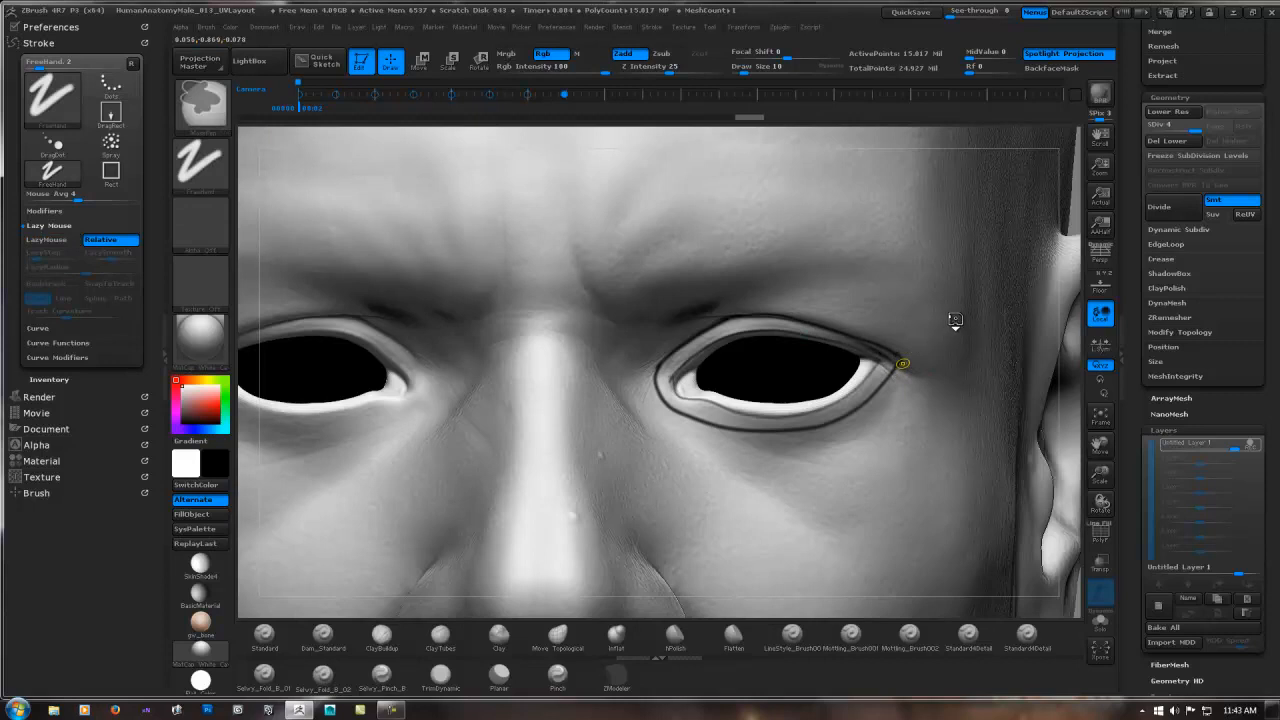
- Clean up the overlapping strokes at the eye's outer corner and along the upper eyelid line
{"action": "key", "text": "shift"}
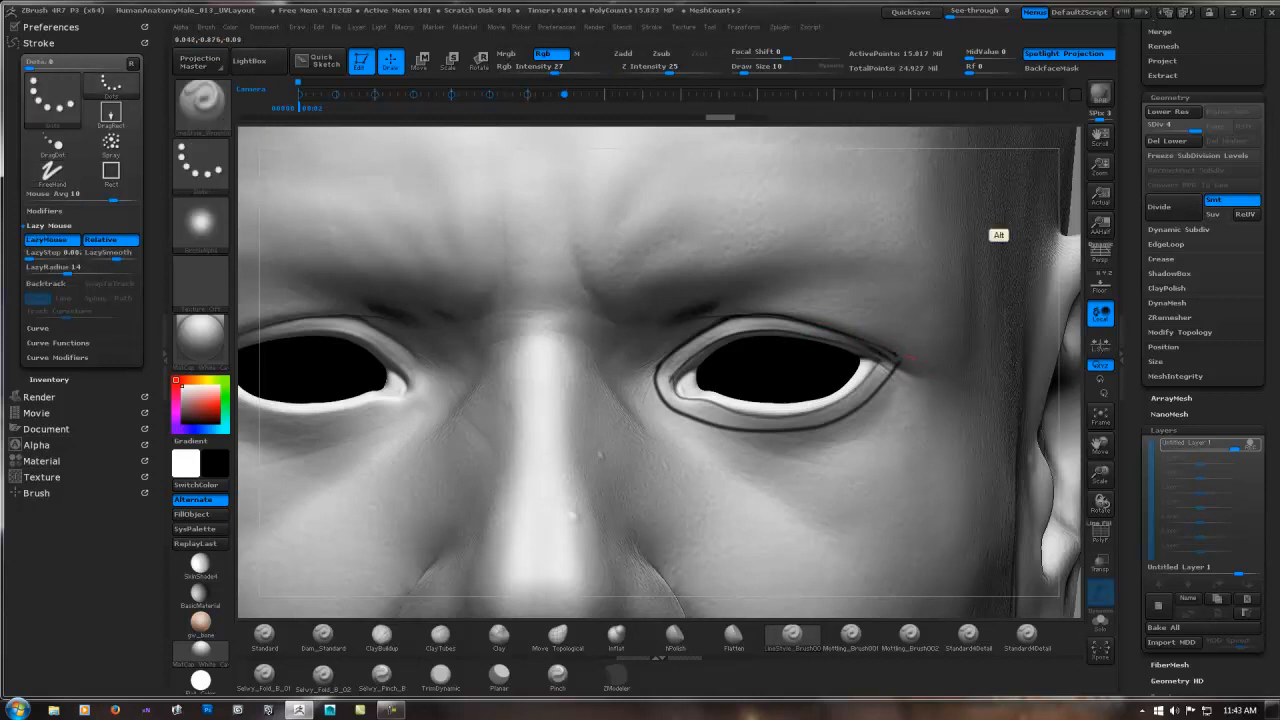
{"action": "left_click_drag", "start_coordinate": [907, 357], "coordinate": [835, 327], "text": "shift"}
{"action": "left_click_drag", "start_coordinate": [911, 361], "coordinate": [862, 340], "text": "shift"}
{"action": "mouse_move", "coordinate": [924, 361]}
{"action": "right_mouse_down"}
{"action": "mouse_move", "coordinate": [888, 314]}
{"action": "mouse_move", "coordinate": [842, 321]}
{"action": "right_mouse_up"}
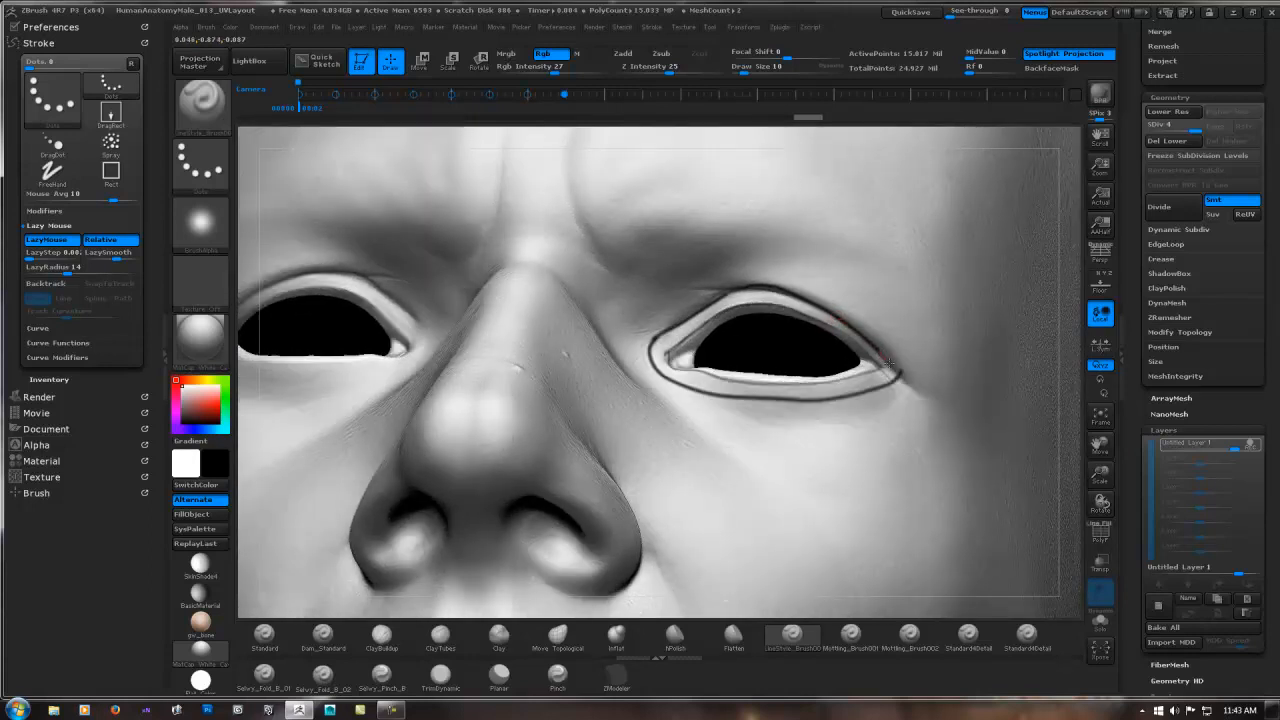
{"action": "left_click_drag", "start_coordinate": [907, 384], "coordinate": [916, 394], "text": "alt"}
{"action": "right_click_drag", "start_coordinate": [891, 317], "coordinate": [901, 327]}
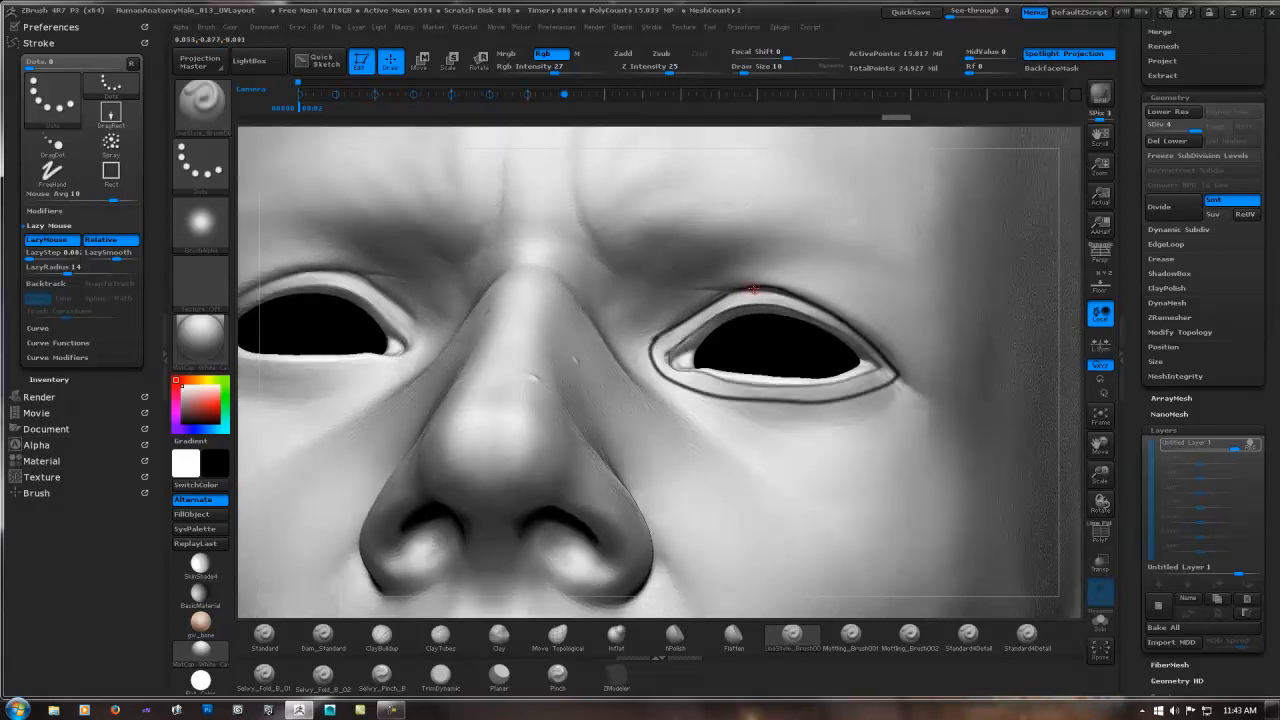
{"action": "mouse_move", "coordinate": [752, 290]}
{"action": "left_mouse_down", "text": "alt"}
{"action": "mouse_move", "coordinate": [796, 293]}
{"action": "mouse_move", "coordinate": [732, 281]}
{"action": "mouse_move", "coordinate": [843, 297]}
{"action": "mouse_move", "coordinate": [743, 286]}
{"action": "left_mouse_up", "text": "alt"}
- Paint a mirrored closed contour around both eye sockets, running beneath the brows and across the upper cheeks
{"action": "mouse_move", "coordinate": [963, 332]}
{"action": "right_mouse_down", "text": "ctrl"}
{"action": "mouse_move", "coordinate": [920, 278]}
{"action": "mouse_move", "coordinate": [934, 356]}
{"action": "mouse_move", "coordinate": [1014, 383]}
{"action": "mouse_move", "coordinate": [980, 367]}
{"action": "mouse_move", "coordinate": [801, 378]}
{"action": "right_mouse_up", "text": "ctrl"}
{"action": "right_click_drag", "start_coordinate": [684, 325], "coordinate": [787, 323], "text": "ctrl"}
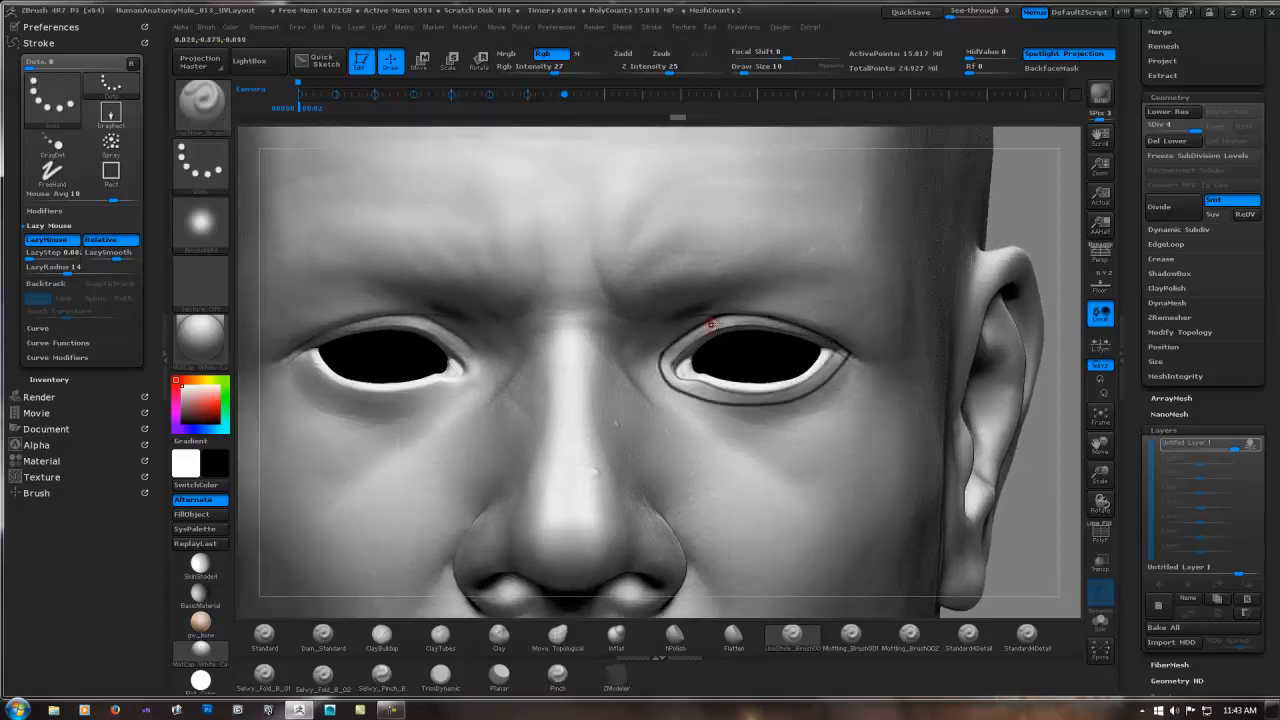
{"action": "right_click_drag", "start_coordinate": [998, 236], "coordinate": [975, 229], "text": "alt"}
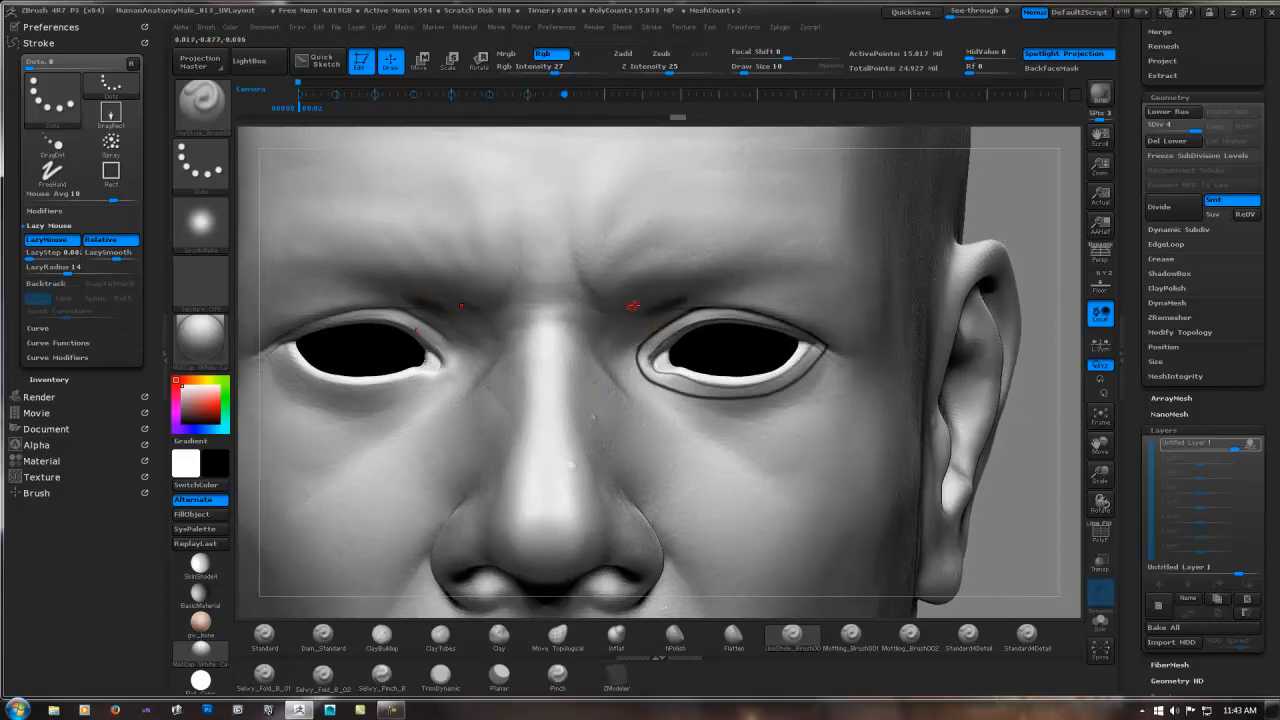
{"action": "right_click_drag", "start_coordinate": [635, 312], "coordinate": [662, 310], "text": "ctrl"}
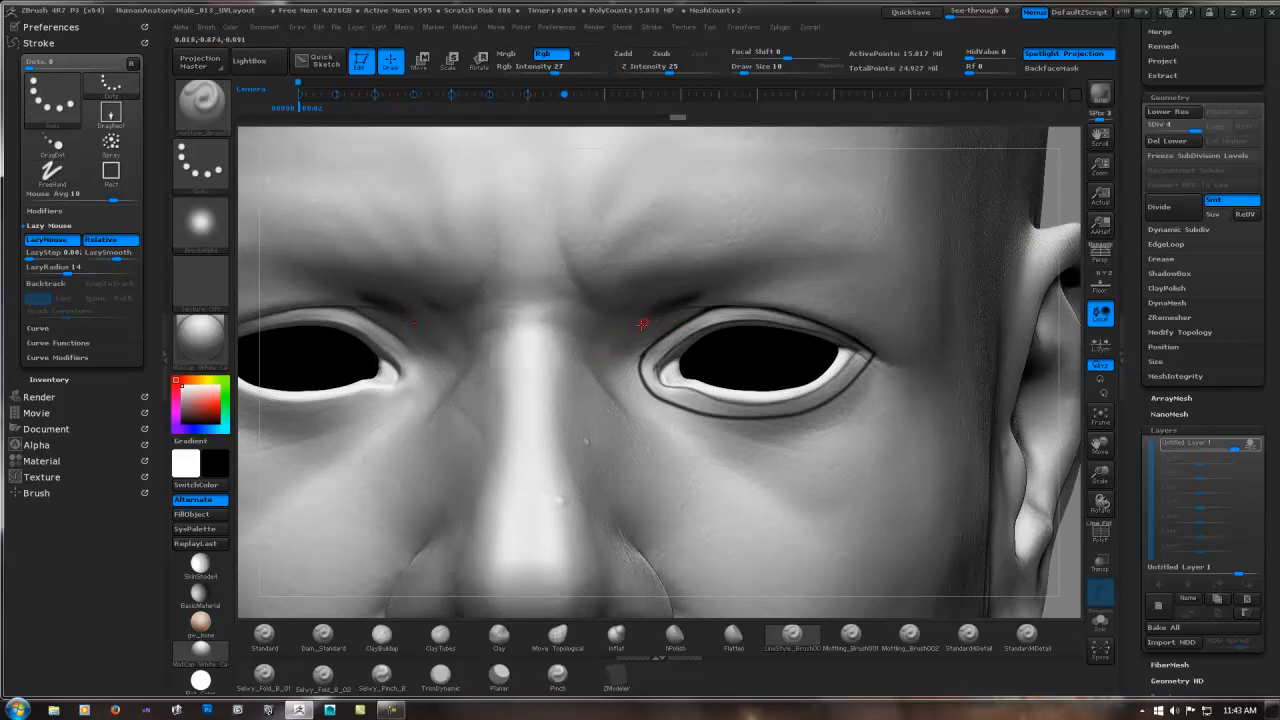
{"action": "right_click_drag", "start_coordinate": [642, 324], "coordinate": [603, 328], "text": "alt"}
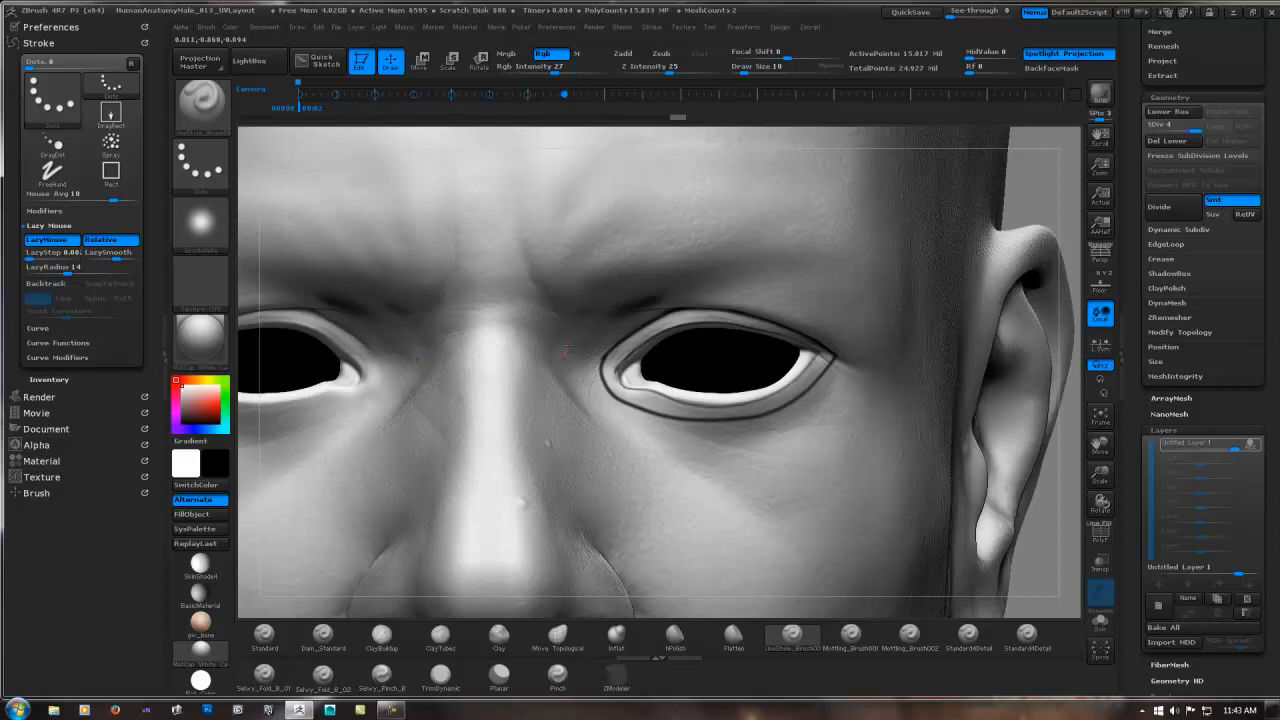
{"action": "left_click_drag", "start_coordinate": [566, 352], "coordinate": [581, 323]}
{"action": "left_click_drag", "start_coordinate": [652, 284], "coordinate": [760, 277]}
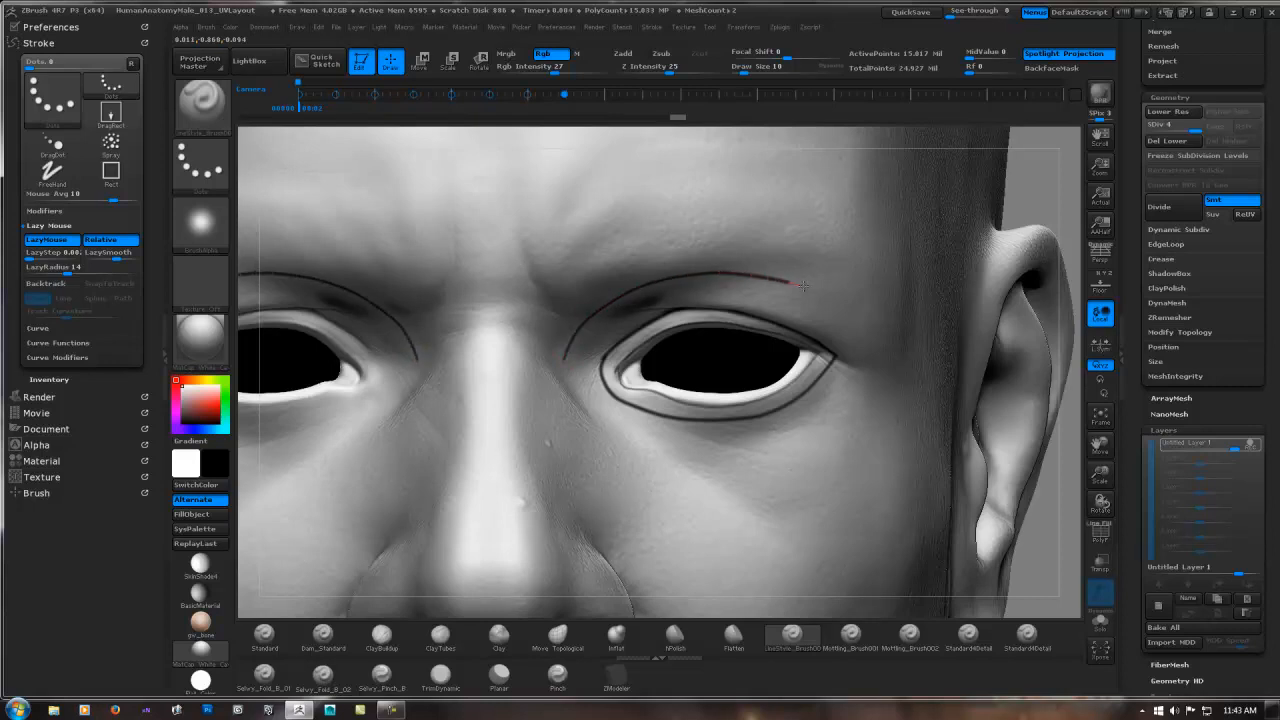
{"action": "left_click_drag", "start_coordinate": [834, 298], "coordinate": [852, 312]}
{"action": "mouse_move", "coordinate": [866, 398]}
{"action": "left_mouse_down"}
{"action": "mouse_move", "coordinate": [810, 438]}
{"action": "mouse_move", "coordinate": [694, 457]}
{"action": "mouse_move", "coordinate": [634, 439]}
{"action": "mouse_move", "coordinate": [571, 384]}
{"action": "left_mouse_up"}
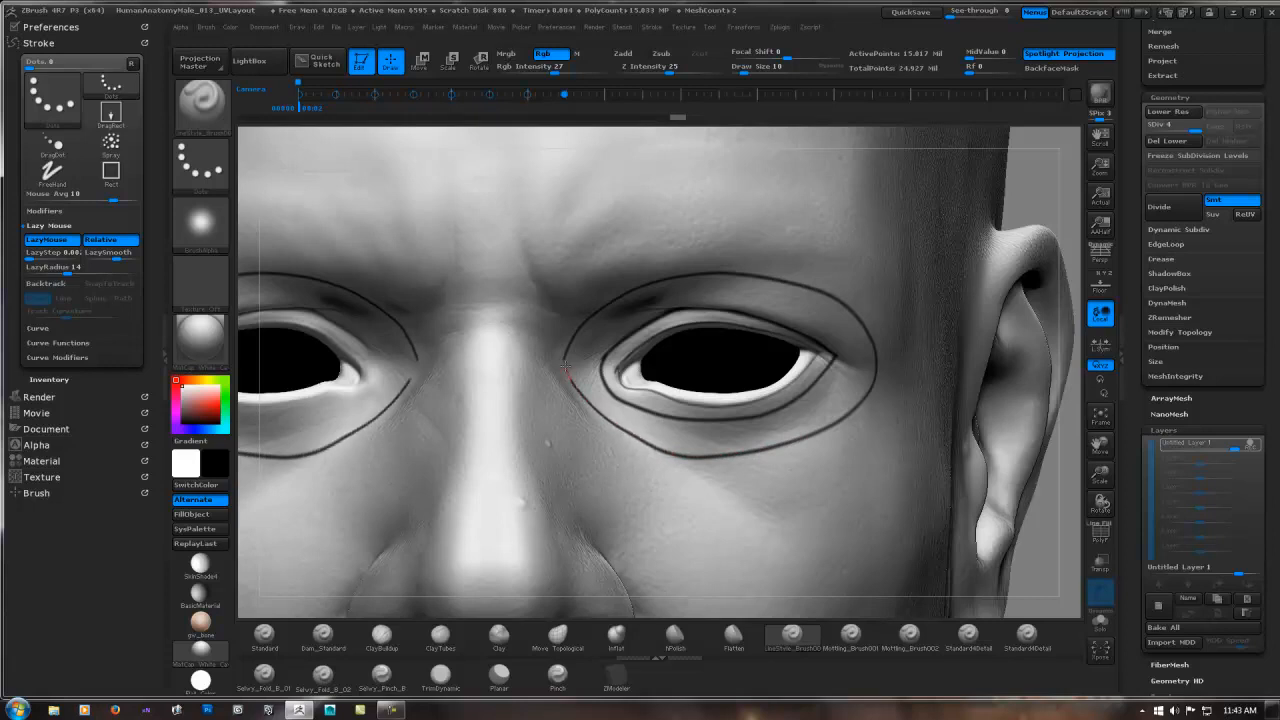
{"action": "left_click_drag", "start_coordinate": [578, 329], "coordinate": [590, 319]}
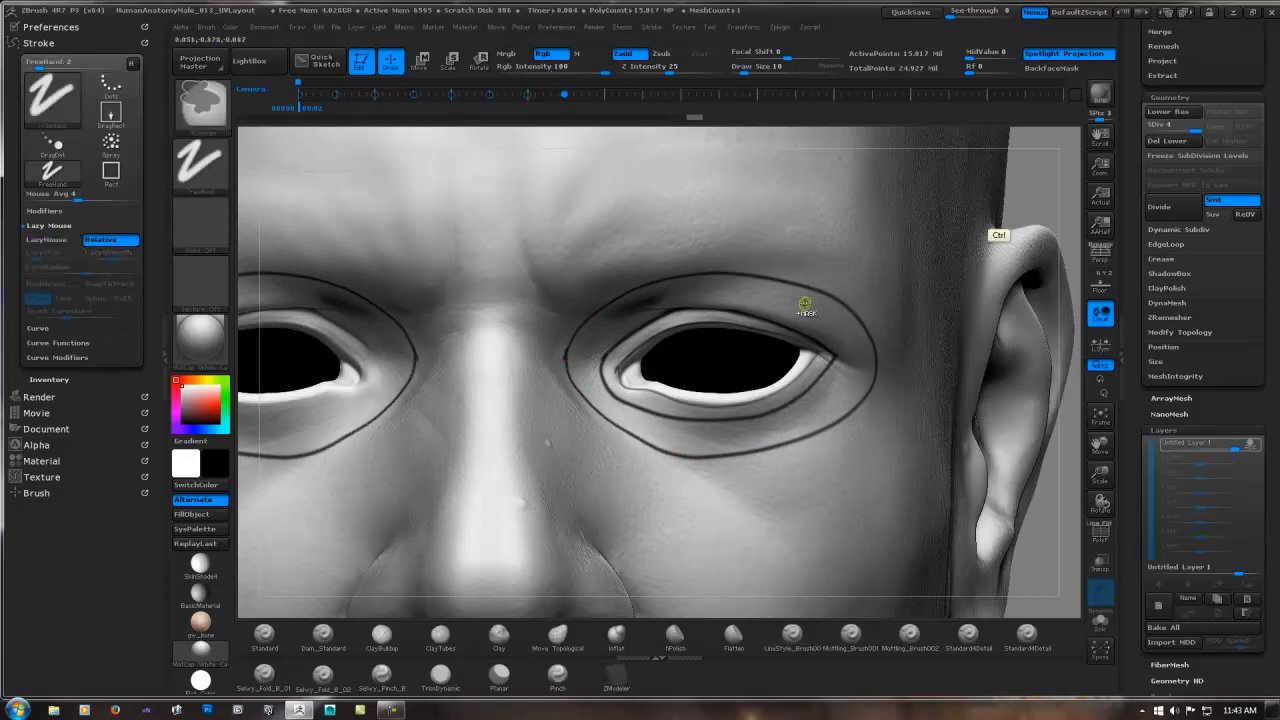
- Paint a mirrored line from the nose bridge down the nose's side, around the nostril wing and underneath to the septum
{"action": "right_click_drag", "start_coordinate": [806, 303], "coordinate": [838, 250], "text": "ctrl"}
{"action": "mouse_move", "coordinate": [850, 300]}
{"action": "right_mouse_down"}
{"action": "mouse_move", "coordinate": [736, 310]}
{"action": "mouse_move", "coordinate": [975, 288]}
{"action": "mouse_move", "coordinate": [980, 276]}
{"action": "right_mouse_up"}
{"action": "right_click_drag", "start_coordinate": [845, 323], "coordinate": [578, 320], "text": "alt"}
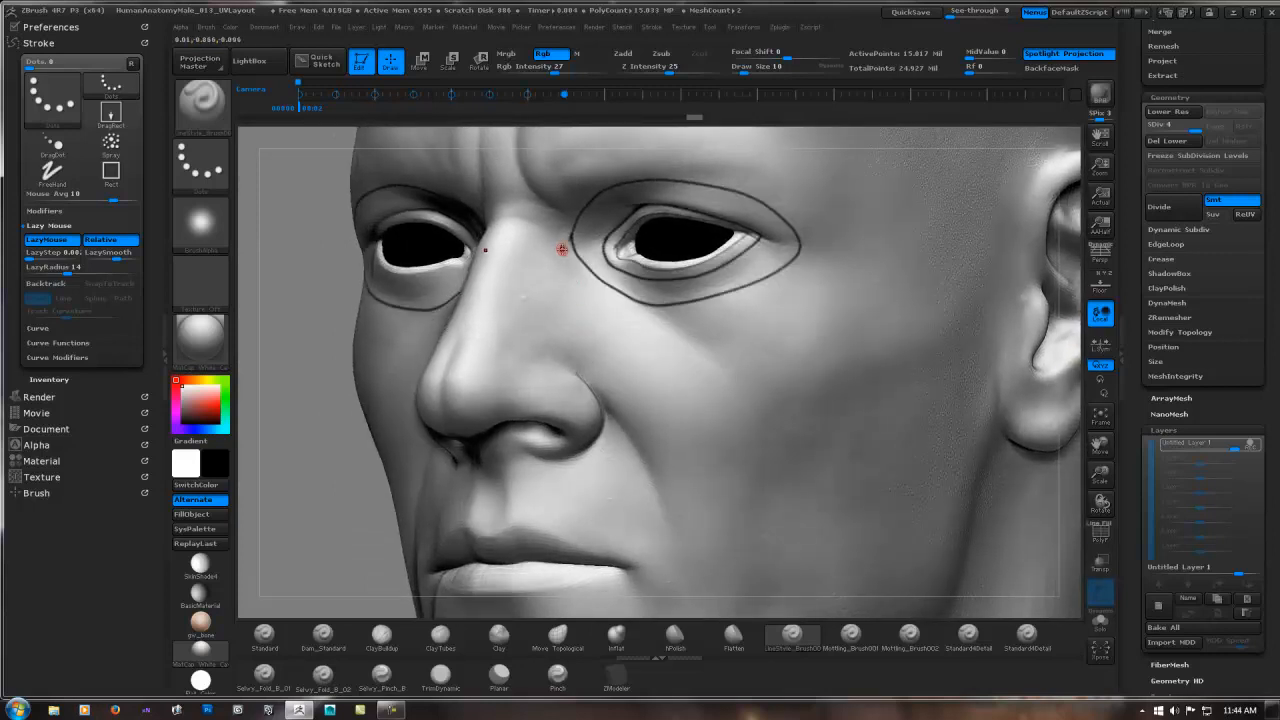
{"action": "right_click_drag", "start_coordinate": [533, 201], "coordinate": [563, 198]}
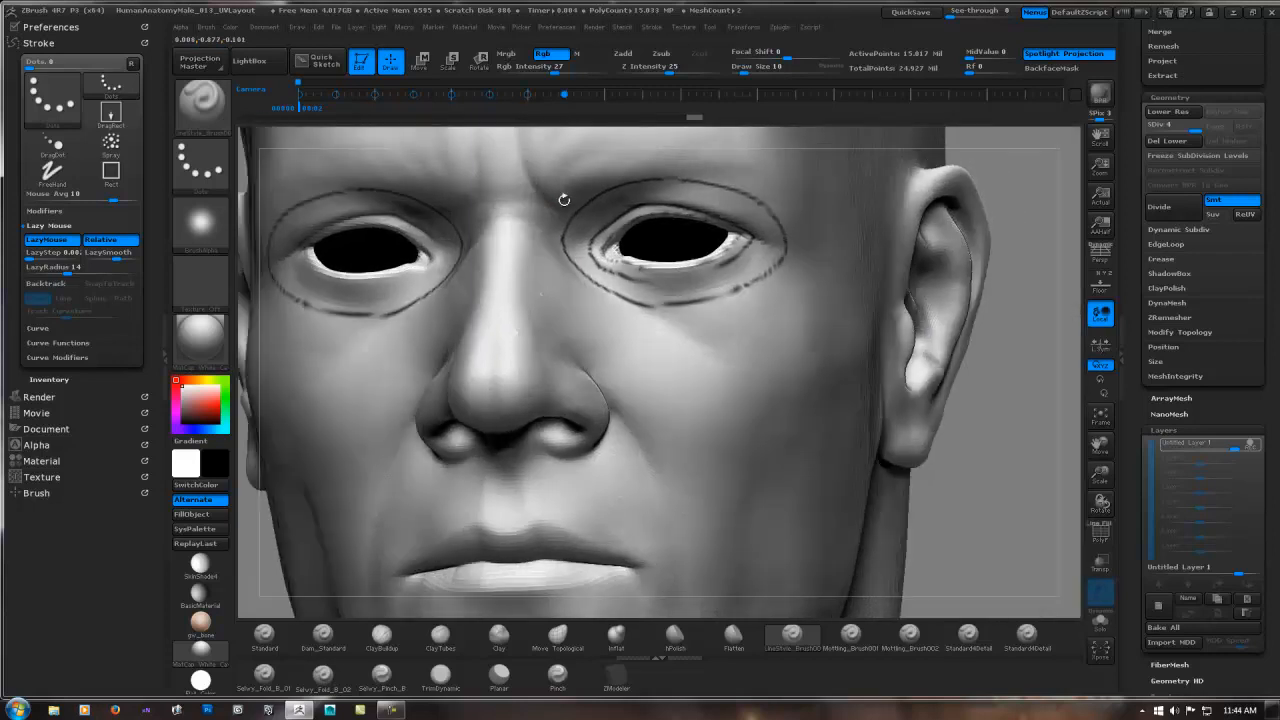
{"action": "right_click_drag", "start_coordinate": [897, 237], "coordinate": [640, 228]}
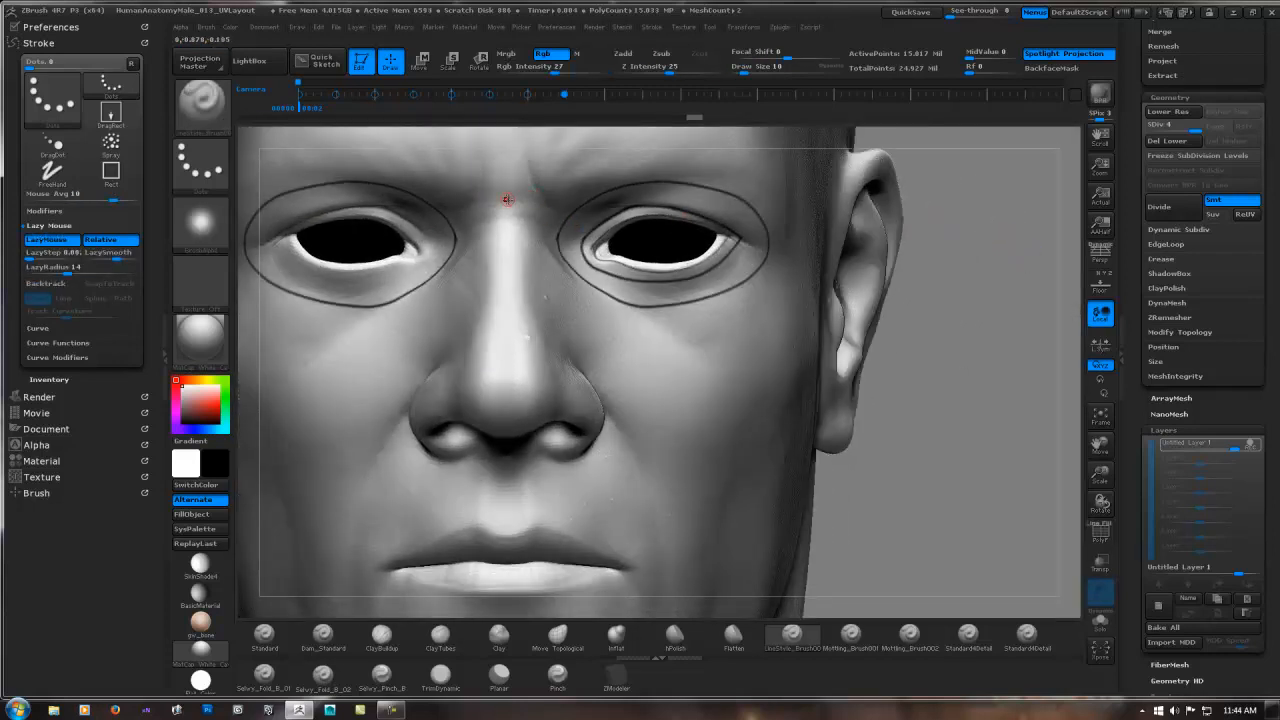
{"action": "mouse_move", "coordinate": [507, 199]}
{"action": "left_mouse_down"}
{"action": "mouse_move", "coordinate": [547, 202]}
{"action": "mouse_move", "coordinate": [565, 321]}
{"action": "left_mouse_up"}
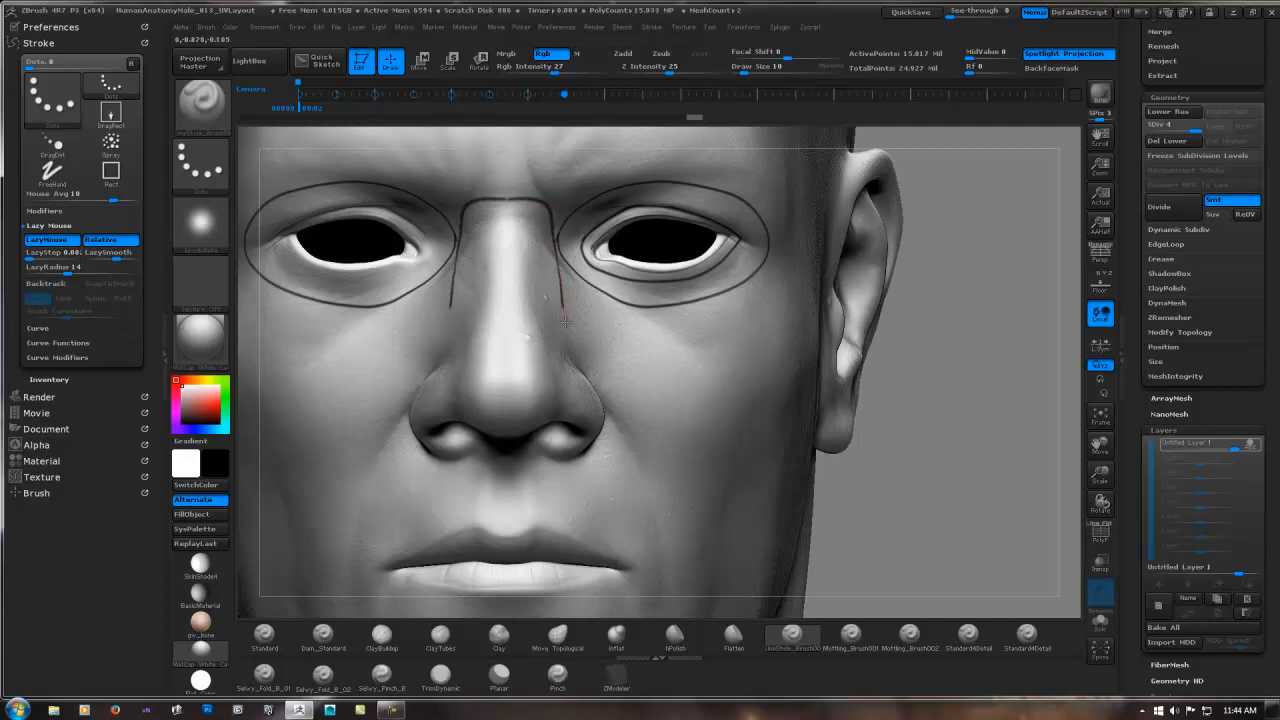
{"action": "mouse_move", "coordinate": [588, 377]}
{"action": "right_mouse_down"}
{"action": "mouse_move", "coordinate": [545, 378]}
{"action": "mouse_move", "coordinate": [594, 383]}
{"action": "right_mouse_up"}
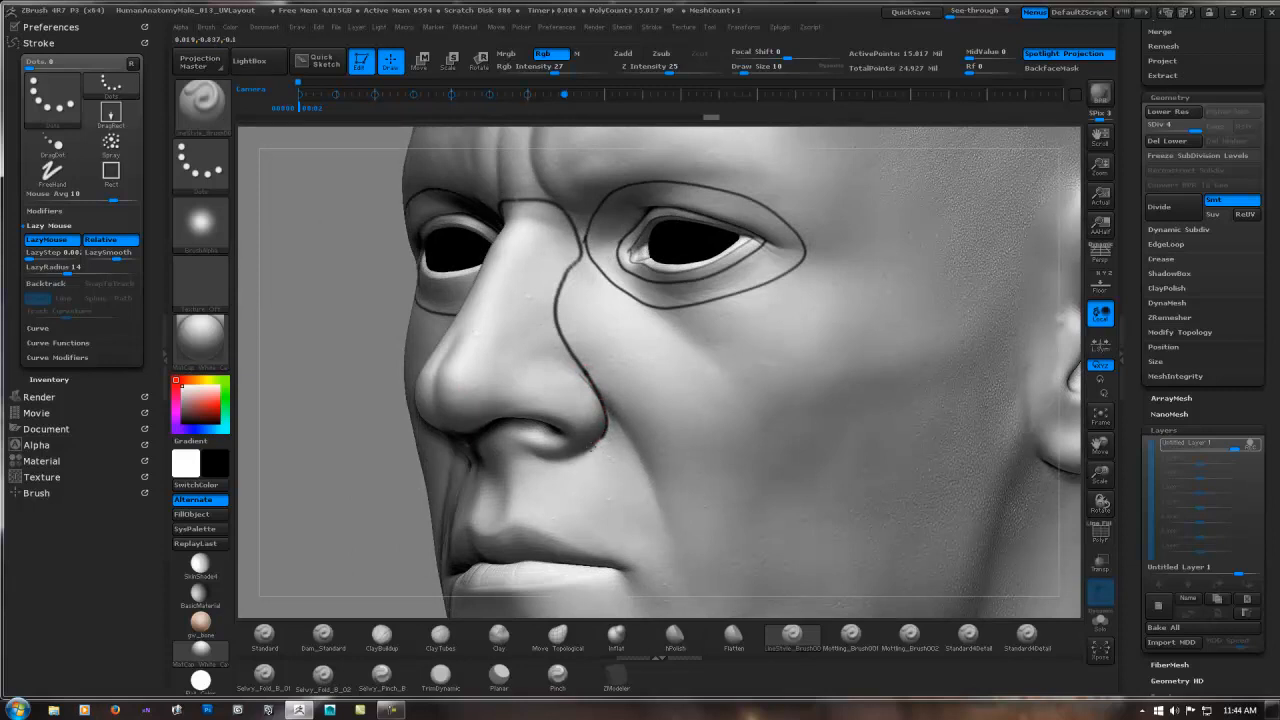
{"action": "left_click_drag", "start_coordinate": [555, 463], "coordinate": [472, 461]}
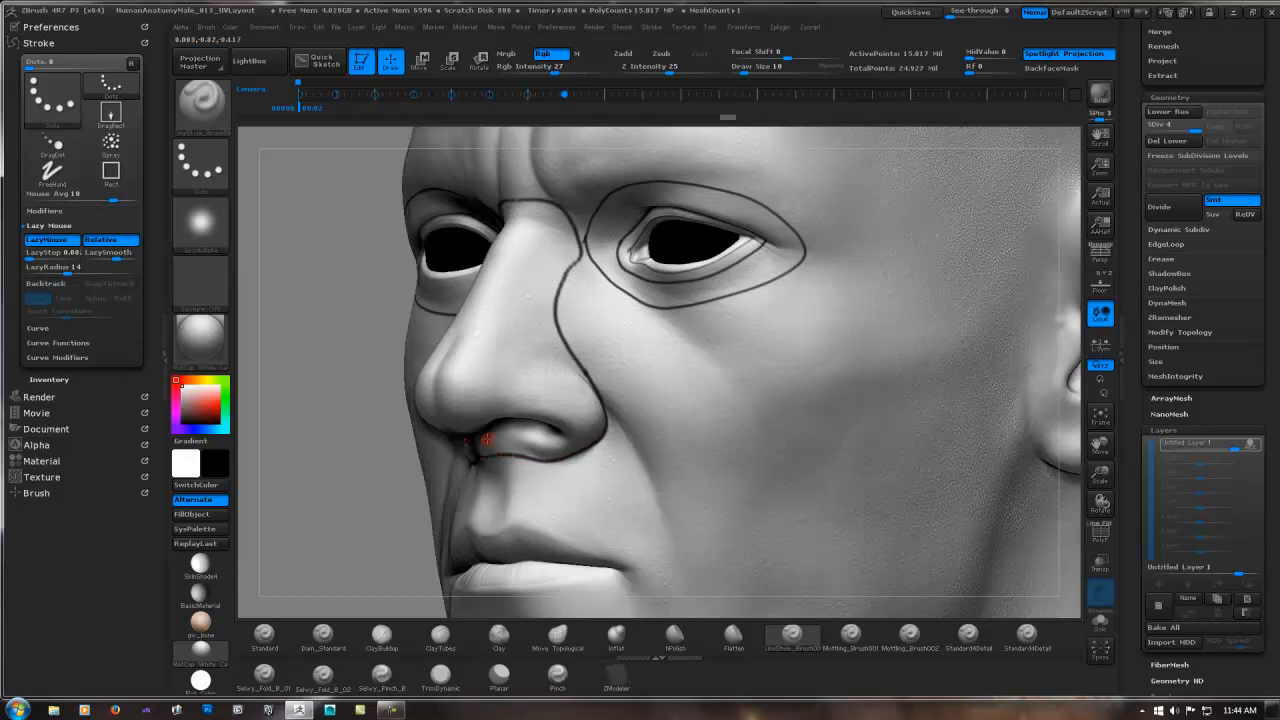
- Paint a mirrored line from the nostril wing along the nasolabial fold, past the mouth corner towards the chin
{"action": "left_click_drag", "start_coordinate": [320, 300], "coordinate": [990, 291]}
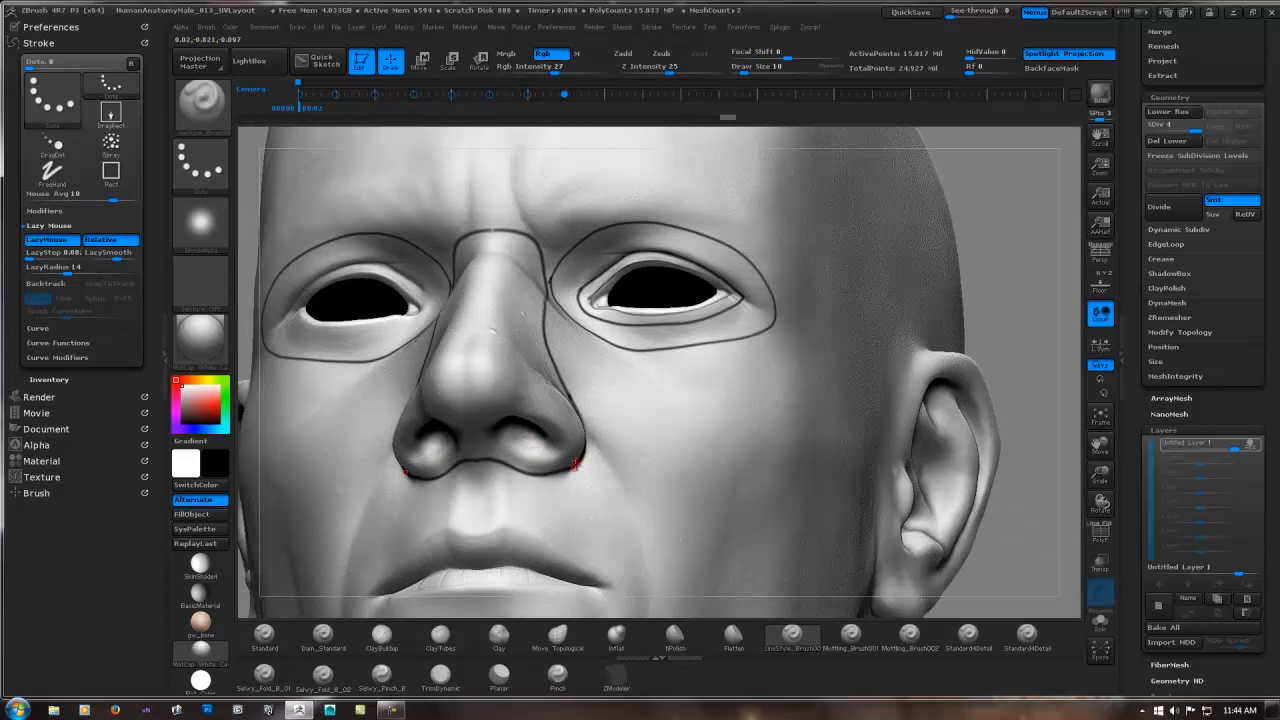
{"action": "left_click_drag", "start_coordinate": [1040, 245], "coordinate": [900, 242]}
{"action": "left_click_drag", "start_coordinate": [997, 234], "coordinate": [992, 122], "text": "alt"}
{"action": "right_click_drag", "start_coordinate": [584, 316], "coordinate": [603, 331]}
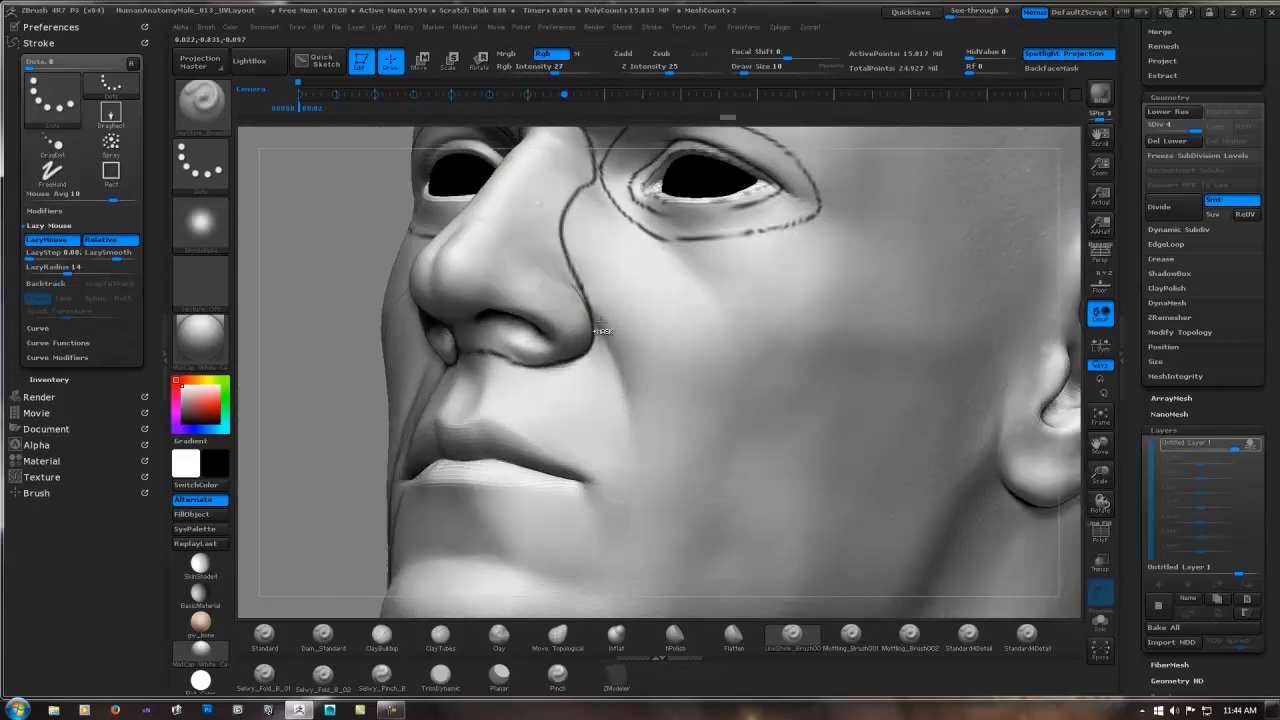
{"action": "left_click_drag", "start_coordinate": [566, 279], "coordinate": [584, 314]}
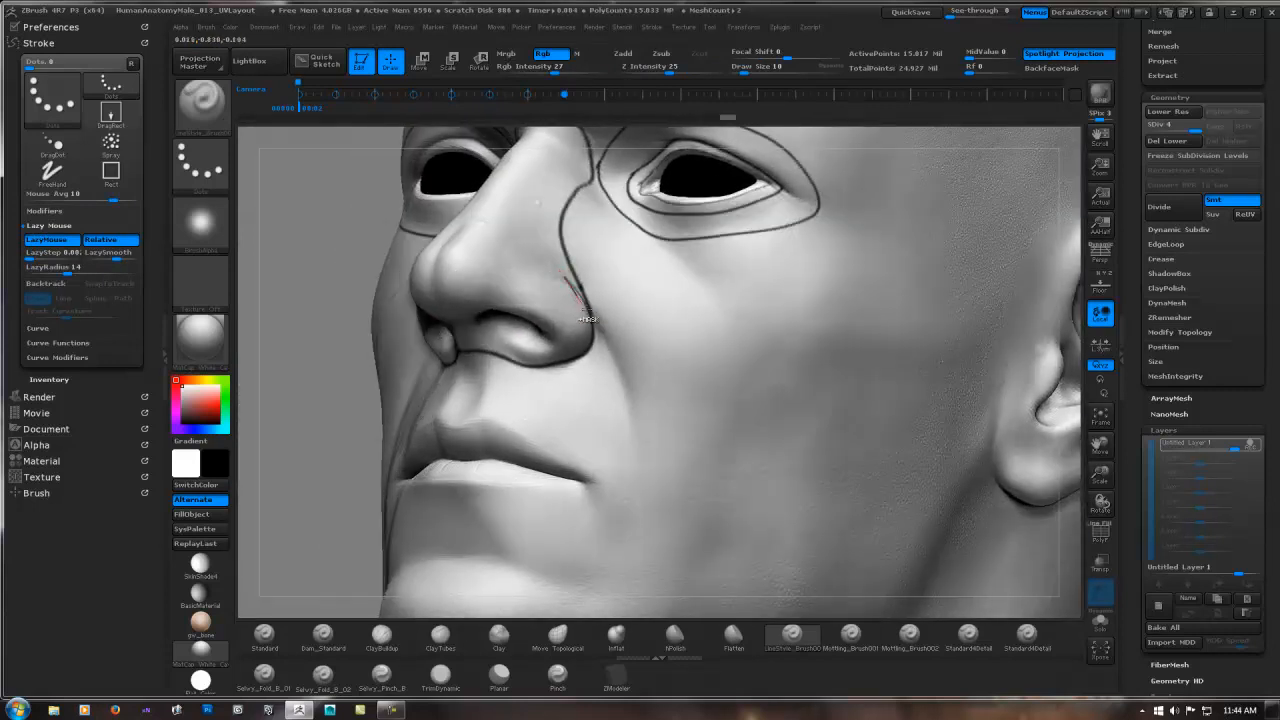
{"action": "key", "text": "ctrl+z"}
{"action": "right_click_drag", "start_coordinate": [604, 282], "coordinate": [578, 286]}
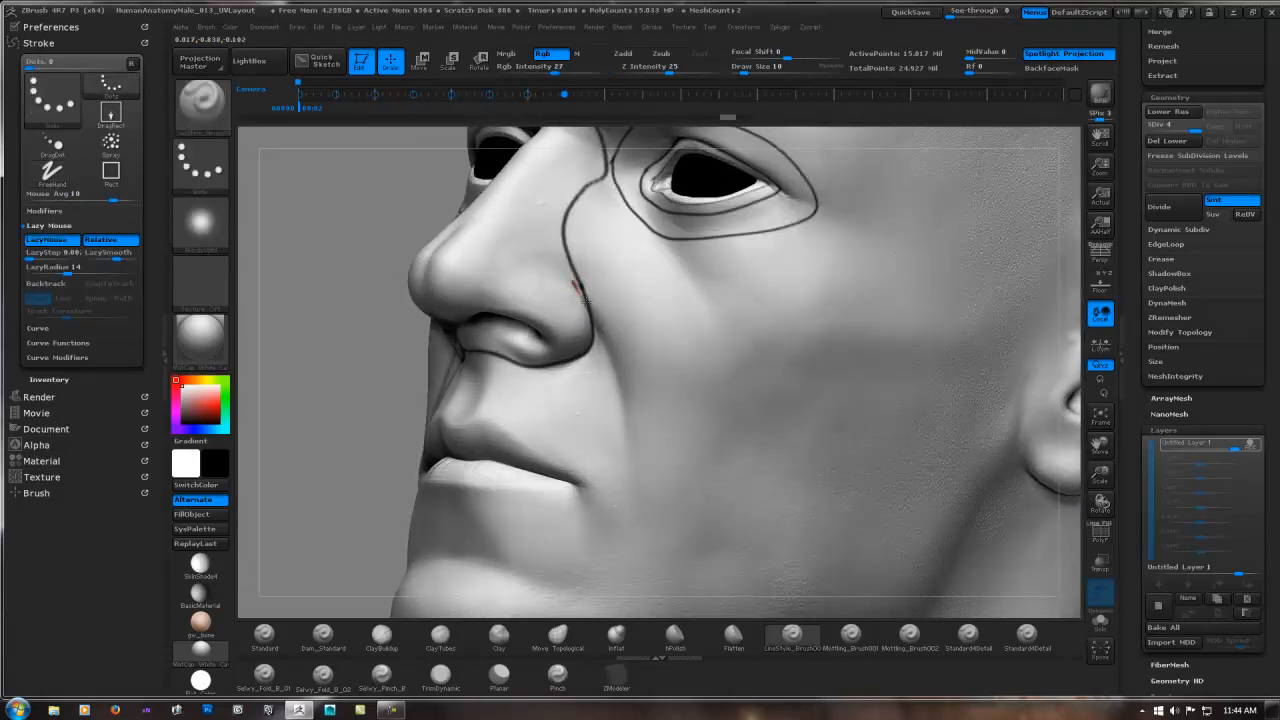
{"action": "right_click_drag", "start_coordinate": [600, 323], "coordinate": [620, 291]}
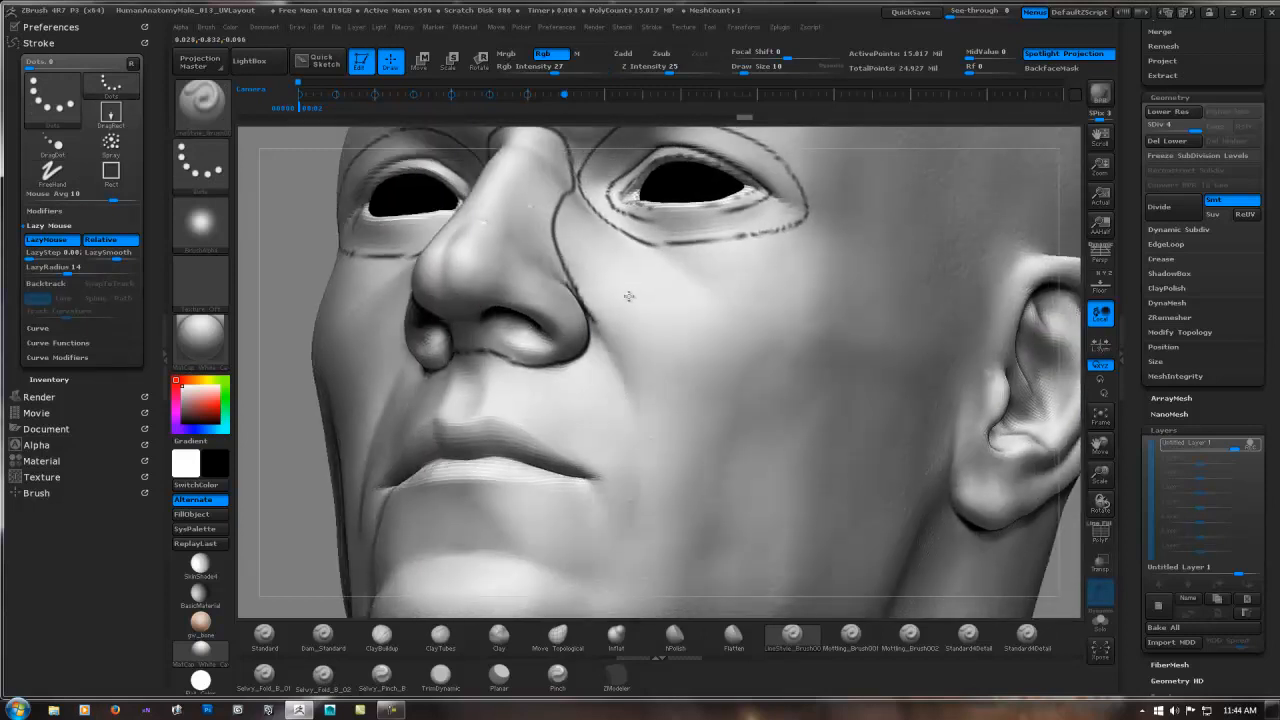
{"action": "mouse_move", "coordinate": [591, 321]}
{"action": "left_mouse_down"}
{"action": "mouse_move", "coordinate": [632, 412]}
{"action": "mouse_move", "coordinate": [636, 546]}
{"action": "left_mouse_up"}
{"action": "key", "text": "ctrl"}
{"action": "right_click_drag", "start_coordinate": [800, 395], "coordinate": [481, 461]}
{"action": "right_click_drag", "start_coordinate": [731, 417], "coordinate": [645, 290], "text": "alt"}
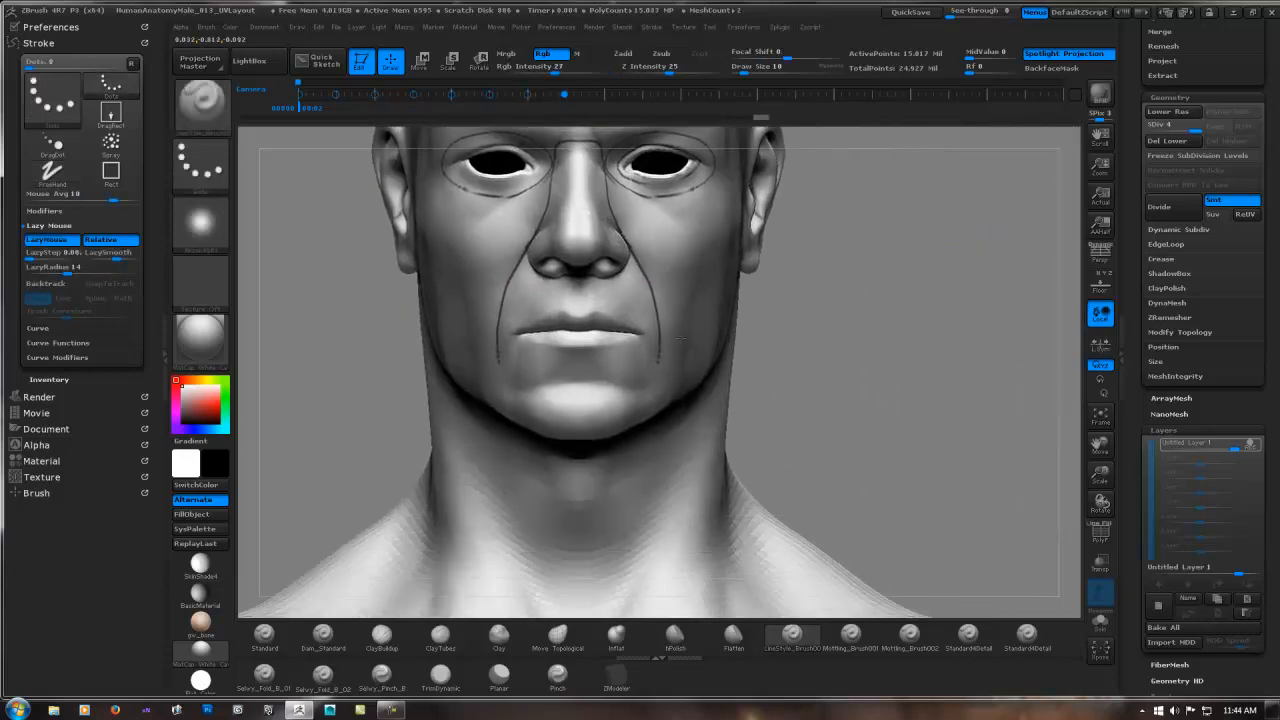
- Extend the mirrored nasolabial line down past the mouth corner and along the crease above the chin to the centre
{"action": "right_click_drag", "start_coordinate": [735, 315], "coordinate": [745, 440], "text": "ctrl"}
{"action": "right_click_drag", "start_coordinate": [675, 367], "coordinate": [600, 390]}
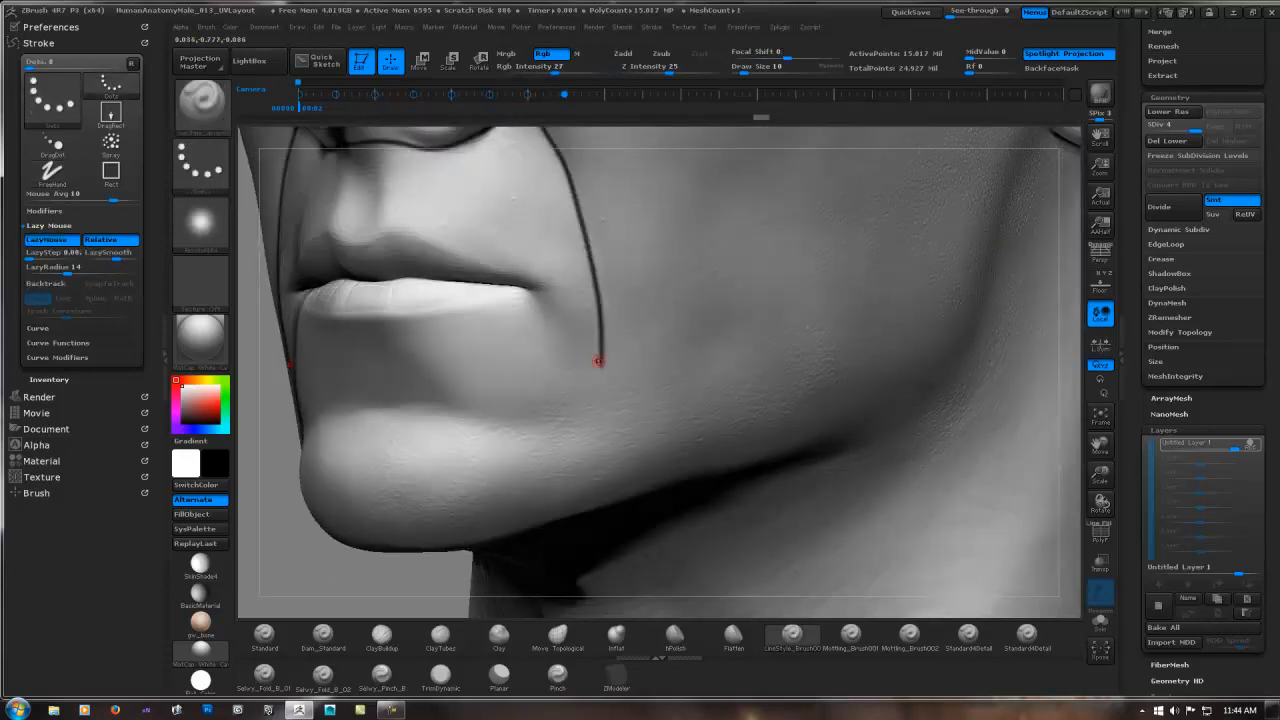
{"action": "mouse_move", "coordinate": [600, 350]}
{"action": "left_mouse_down"}
{"action": "mouse_move", "coordinate": [604, 397]}
{"action": "mouse_move", "coordinate": [586, 440]}
{"action": "mouse_move", "coordinate": [553, 447]}
{"action": "mouse_move", "coordinate": [452, 414]}
{"action": "left_mouse_up"}
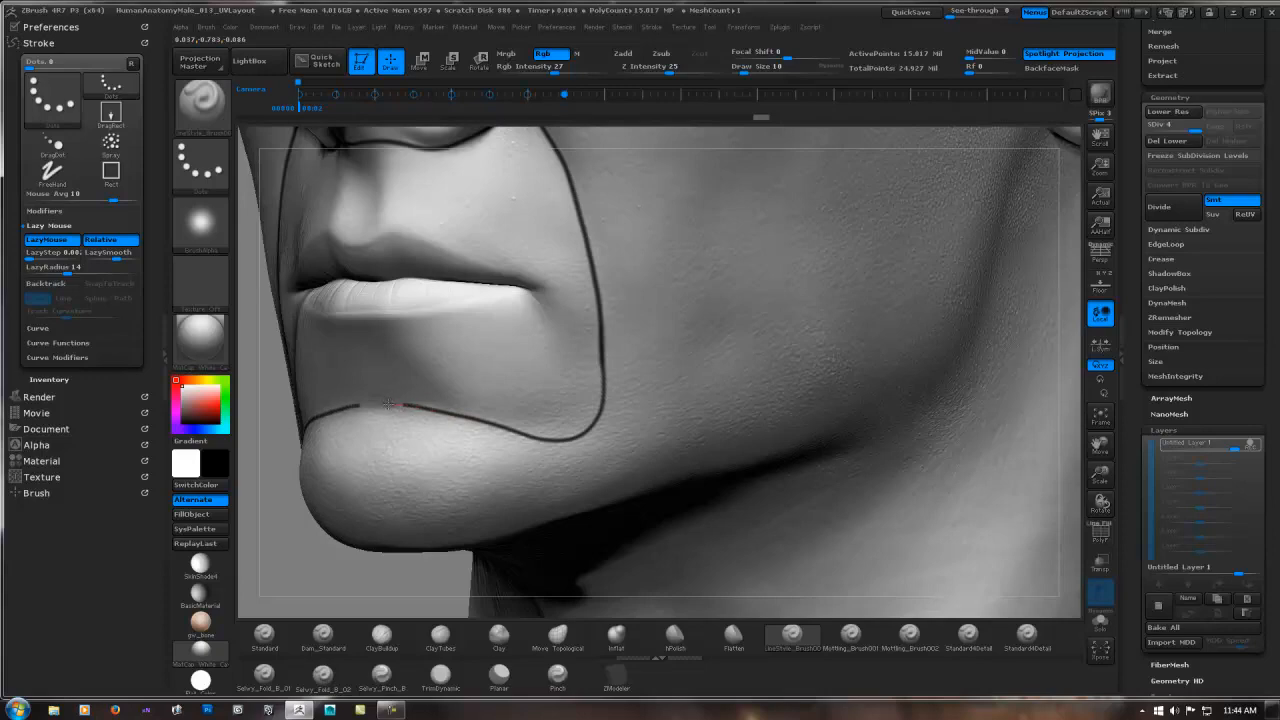
{"action": "key", "text": "ctrl"}
- Clean up the join where the nasolabial line meets the line around the nostril wing
{"action": "right_click_drag", "start_coordinate": [746, 364], "coordinate": [890, 363], "text": "ctrl"}
{"action": "mouse_move", "coordinate": [778, 284]}
{"action": "right_mouse_down", "text": "alt"}
{"action": "mouse_move", "coordinate": [826, 378]}
{"action": "mouse_move", "coordinate": [745, 418]}
{"action": "mouse_move", "coordinate": [727, 307]}
{"action": "right_mouse_up", "text": "alt"}
{"action": "right_click_drag", "start_coordinate": [675, 414], "coordinate": [745, 399]}
{"action": "mouse_move", "coordinate": [916, 363]}
{"action": "right_mouse_down", "text": "shift"}
{"action": "mouse_move", "coordinate": [866, 344]}
{"action": "mouse_move", "coordinate": [857, 415]}
{"action": "right_mouse_up", "text": "shift"}
{"action": "right_click_drag", "start_coordinate": [749, 396], "coordinate": [685, 349]}
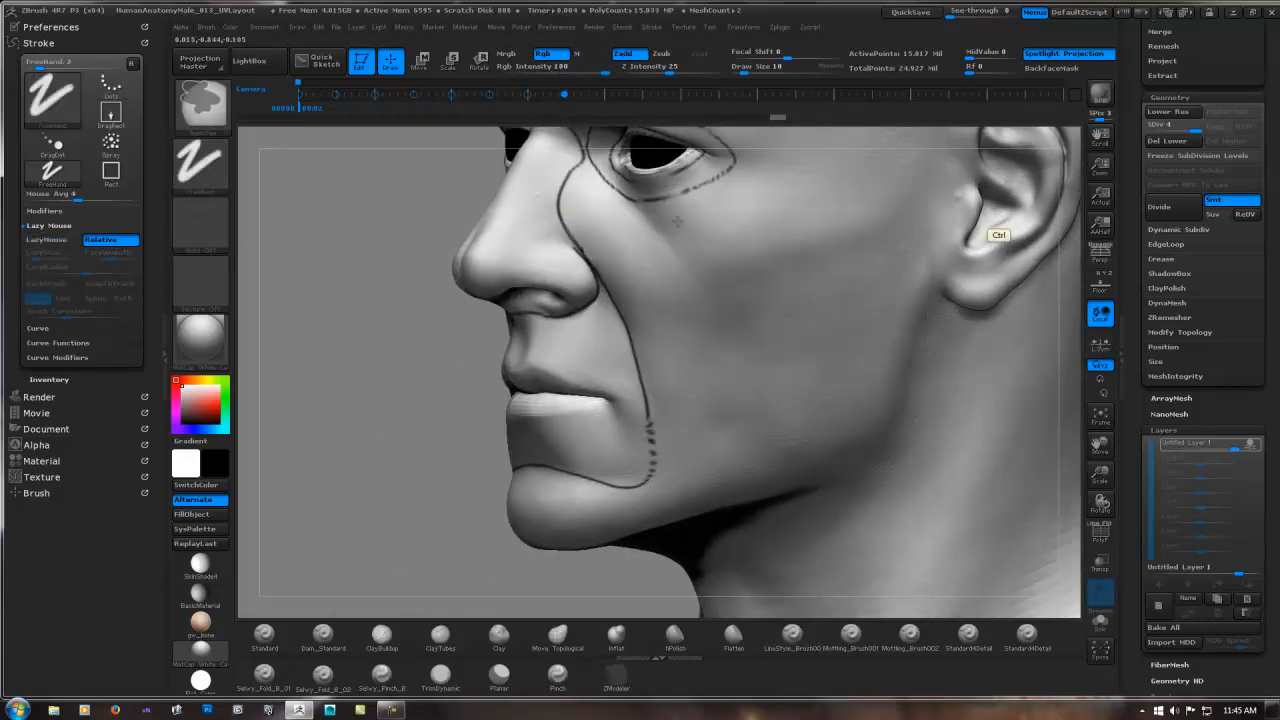
{"action": "right_click_drag", "start_coordinate": [994, 237], "coordinate": [985, 325], "text": "ctrl"}
{"action": "left_click_drag", "start_coordinate": [606, 277], "coordinate": [580, 266]}
{"action": "right_click_drag", "start_coordinate": [581, 265], "coordinate": [620, 256]}
{"action": "right_click_drag", "start_coordinate": [728, 254], "coordinate": [727, 205], "text": "ctrl"}
{"action": "mouse_move", "coordinate": [640, 268]}
{"action": "right_mouse_down", "text": "ctrl"}
{"action": "mouse_move", "coordinate": [640, 251]}
{"action": "mouse_move", "coordinate": [620, 252]}
{"action": "mouse_move", "coordinate": [667, 250]}
{"action": "mouse_move", "coordinate": [643, 237]}
{"action": "right_mouse_up", "text": "ctrl"}
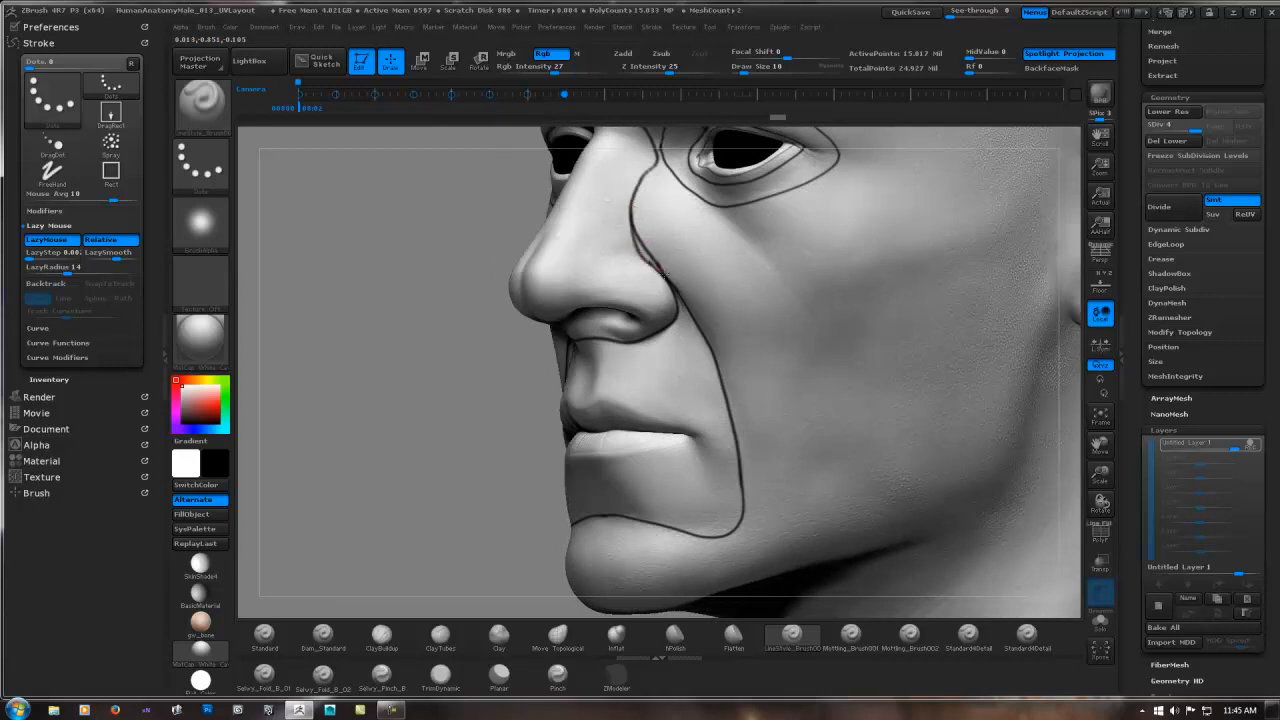
{"action": "key", "text": "alt"}
{"action": "right_click_drag", "start_coordinate": [662, 204], "coordinate": [894, 266]}
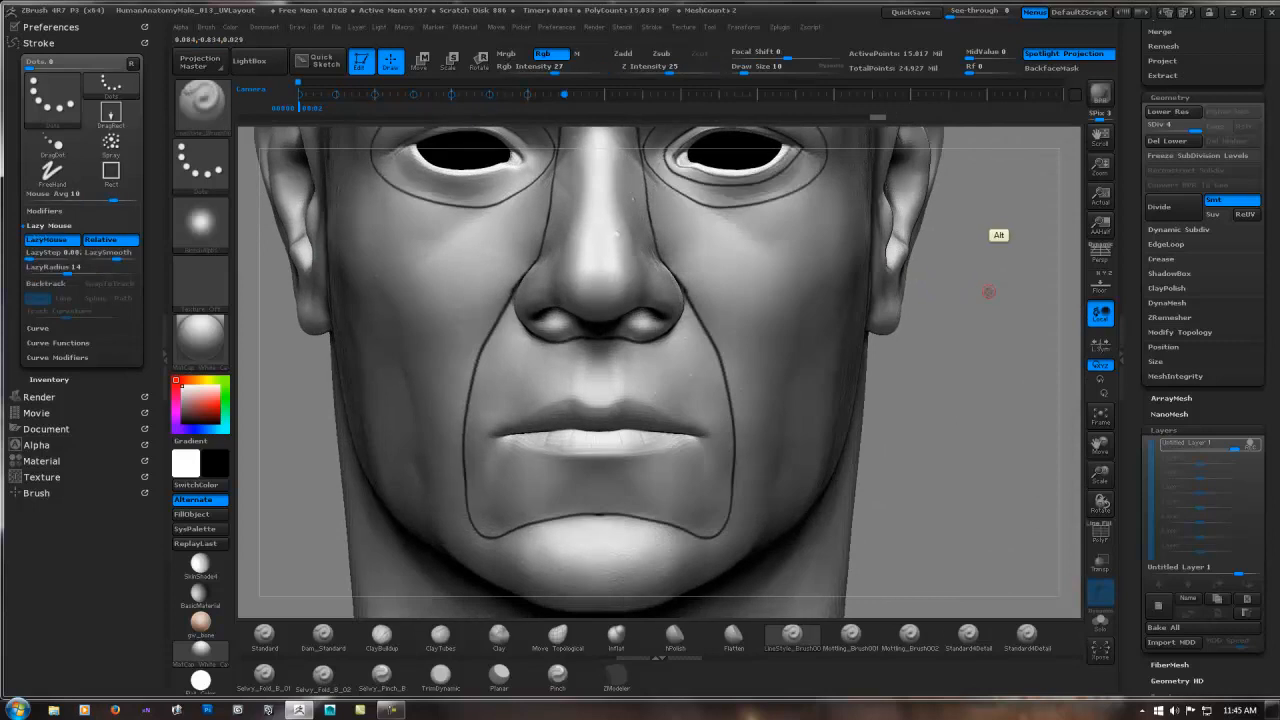
- Paint a mirrored closed contour along the edge of the lips, following the cupid's bow, mouth corners and lower lip
{"action": "mouse_move", "coordinate": [986, 291]}
{"action": "right_mouse_down", "text": "alt"}
{"action": "mouse_move", "coordinate": [908, 283]}
{"action": "mouse_move", "coordinate": [912, 271]}
{"action": "right_mouse_up", "text": "alt"}
{"action": "right_click_drag", "start_coordinate": [642, 346], "coordinate": [562, 341], "text": "ctrl"}
{"action": "mouse_move", "coordinate": [576, 241]}
{"action": "right_mouse_down", "text": "alt"}
{"action": "mouse_move", "coordinate": [632, 308]}
{"action": "mouse_move", "coordinate": [500, 295]}
{"action": "right_mouse_up", "text": "alt"}
{"action": "mouse_move", "coordinate": [640, 270]}
{"action": "right_mouse_down", "text": "ctrl"}
{"action": "mouse_move", "coordinate": [727, 303]}
{"action": "mouse_move", "coordinate": [622, 279]}
{"action": "right_mouse_up", "text": "ctrl"}
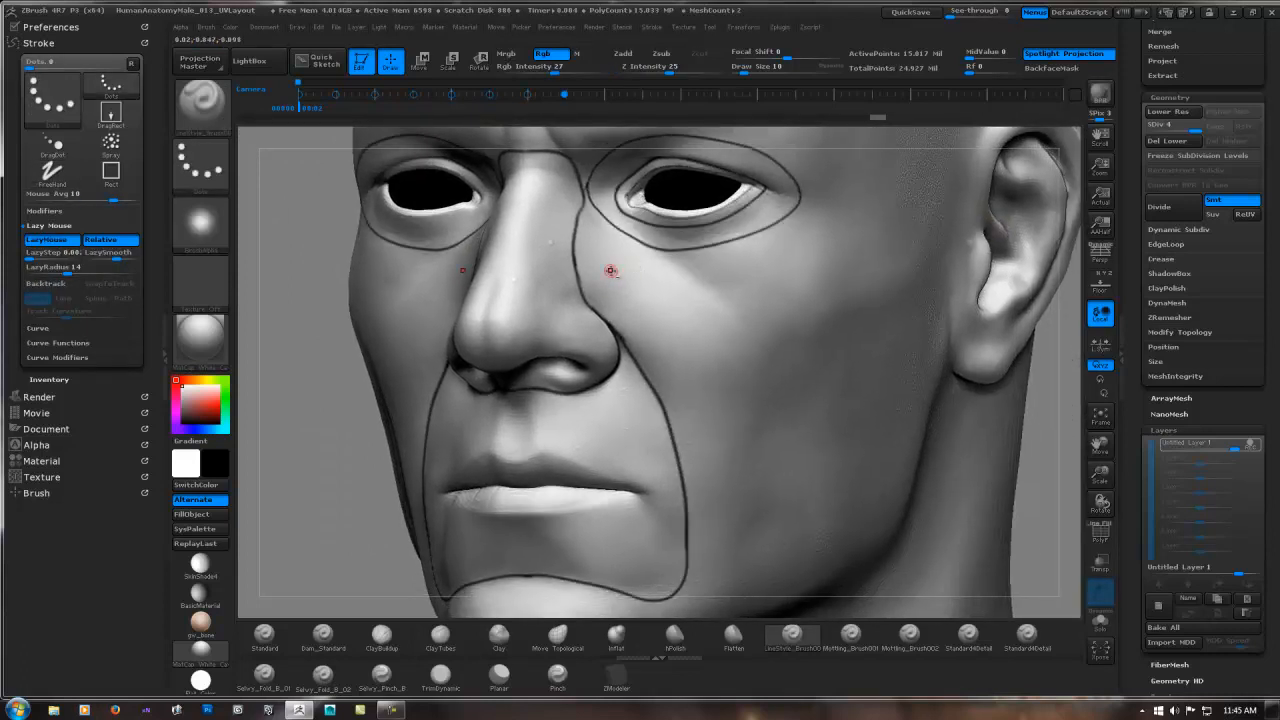
{"action": "right_click_drag", "start_coordinate": [600, 343], "coordinate": [740, 327], "text": "alt"}
{"action": "left_click_drag", "start_coordinate": [948, 311], "coordinate": [952, 320], "text": "shift"}
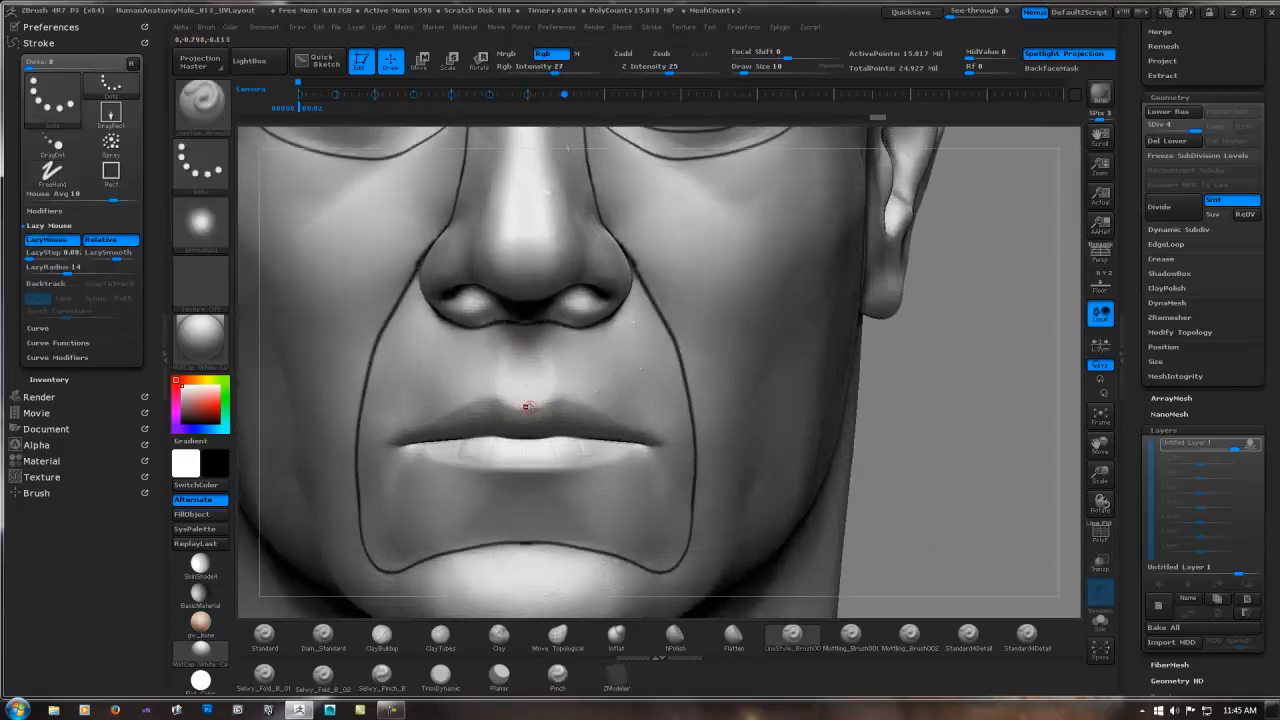
{"action": "left_click_drag", "start_coordinate": [505, 407], "coordinate": [561, 399]}
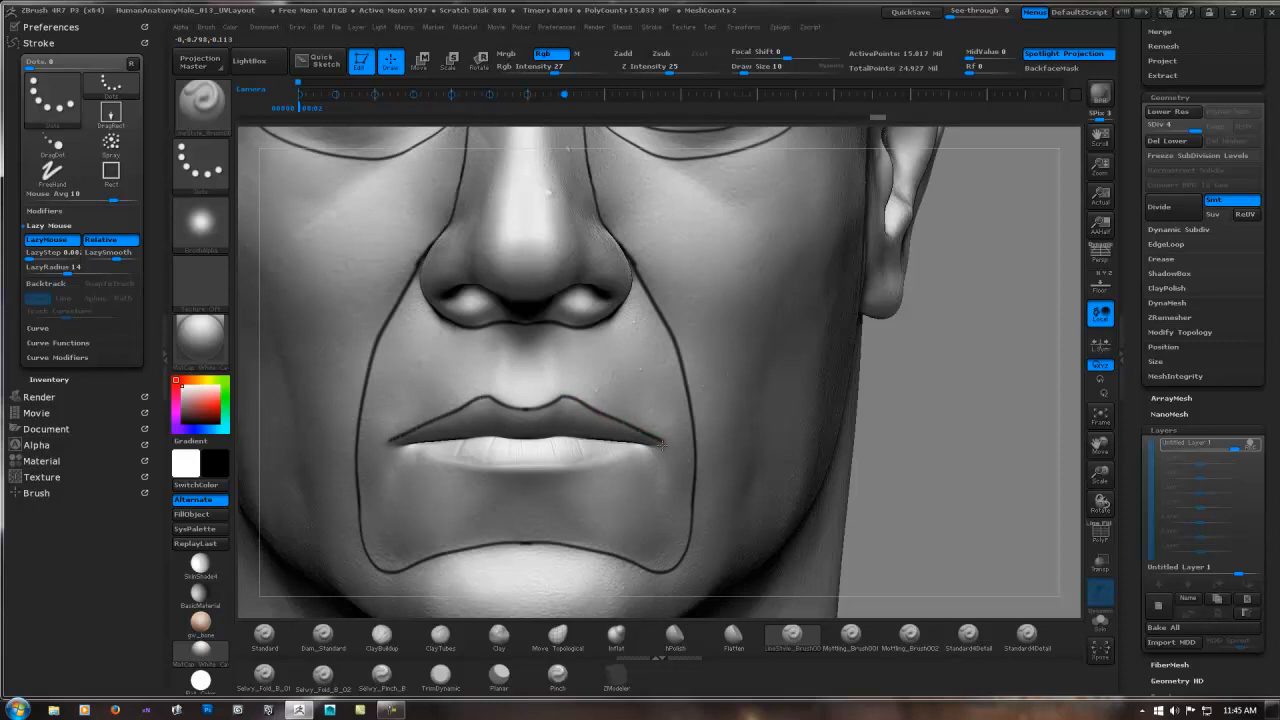
{"action": "left_click_drag", "start_coordinate": [645, 447], "coordinate": [513, 466]}
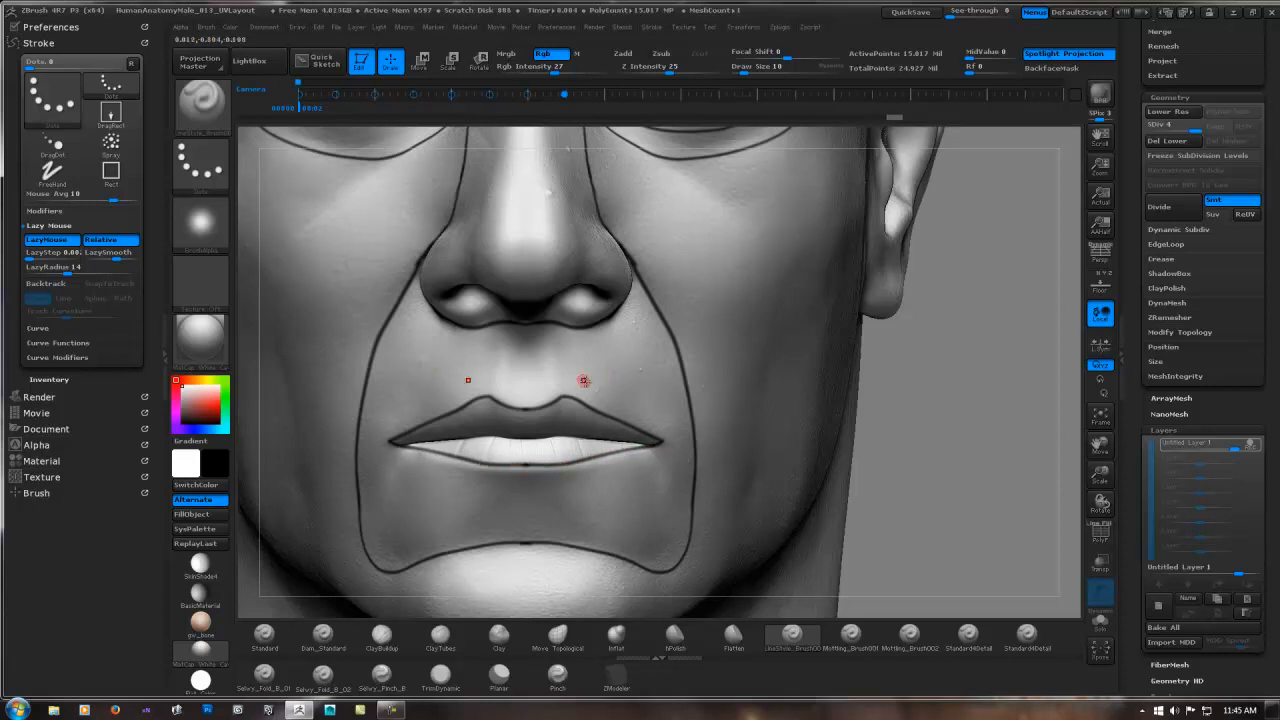
- Paint a second, wider mirrored contour around the lips and close its gap above the cupid's bow
{"action": "mouse_move", "coordinate": [529, 375]}
{"action": "left_mouse_down"}
{"action": "mouse_move", "coordinate": [596, 380]}
{"action": "mouse_move", "coordinate": [654, 413]}
{"action": "left_mouse_up"}
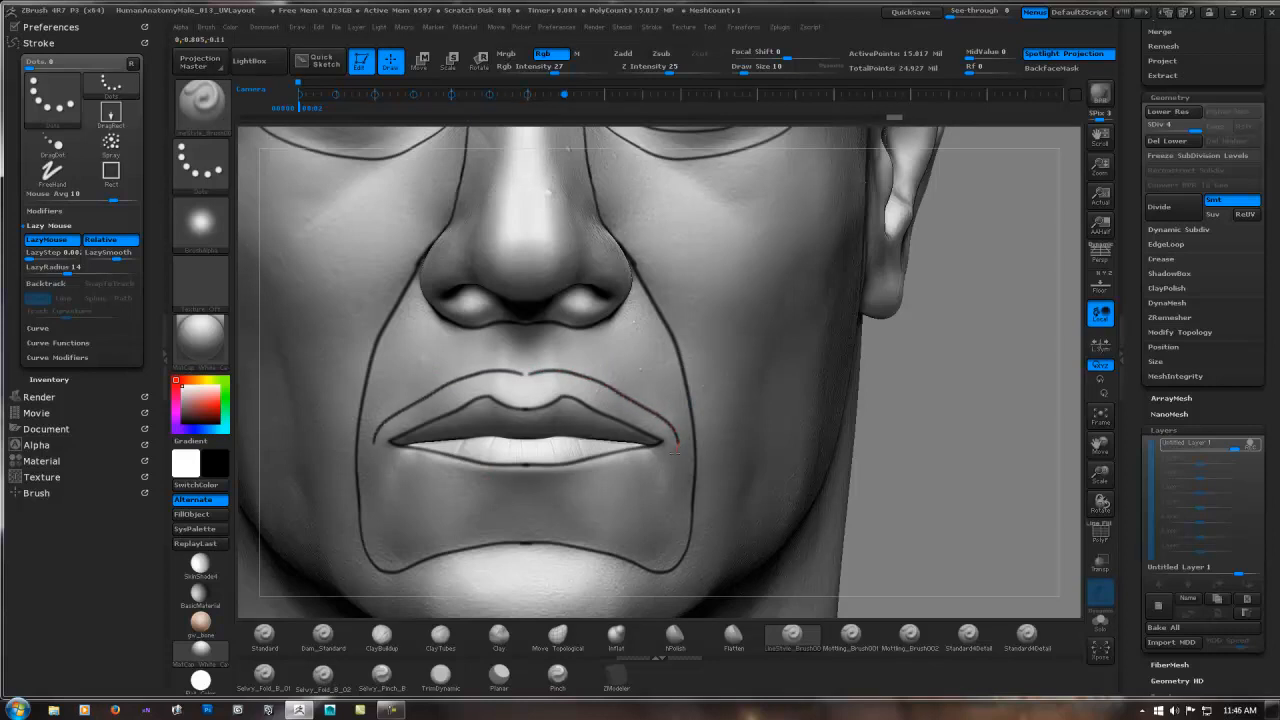
{"action": "mouse_move", "coordinate": [651, 458]}
{"action": "left_mouse_down"}
{"action": "mouse_move", "coordinate": [612, 480]}
{"action": "mouse_move", "coordinate": [515, 493]}
{"action": "left_mouse_up"}
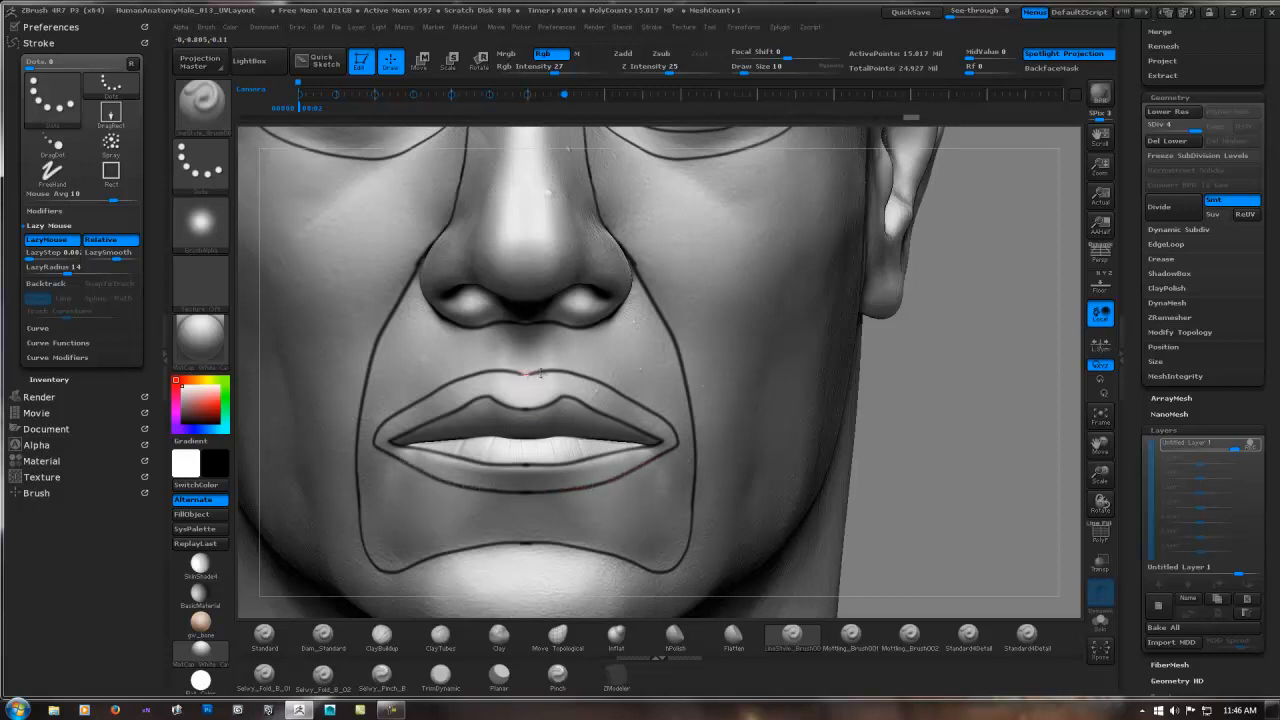
{"action": "left_click_drag", "start_coordinate": [541, 373], "coordinate": [560, 371]}
- Paint a mirrored curve from beneath the nose across the upper lip area to the nasolabial line above the mouth corner
{"action": "right_click_drag", "start_coordinate": [558, 346], "coordinate": [580, 331]}
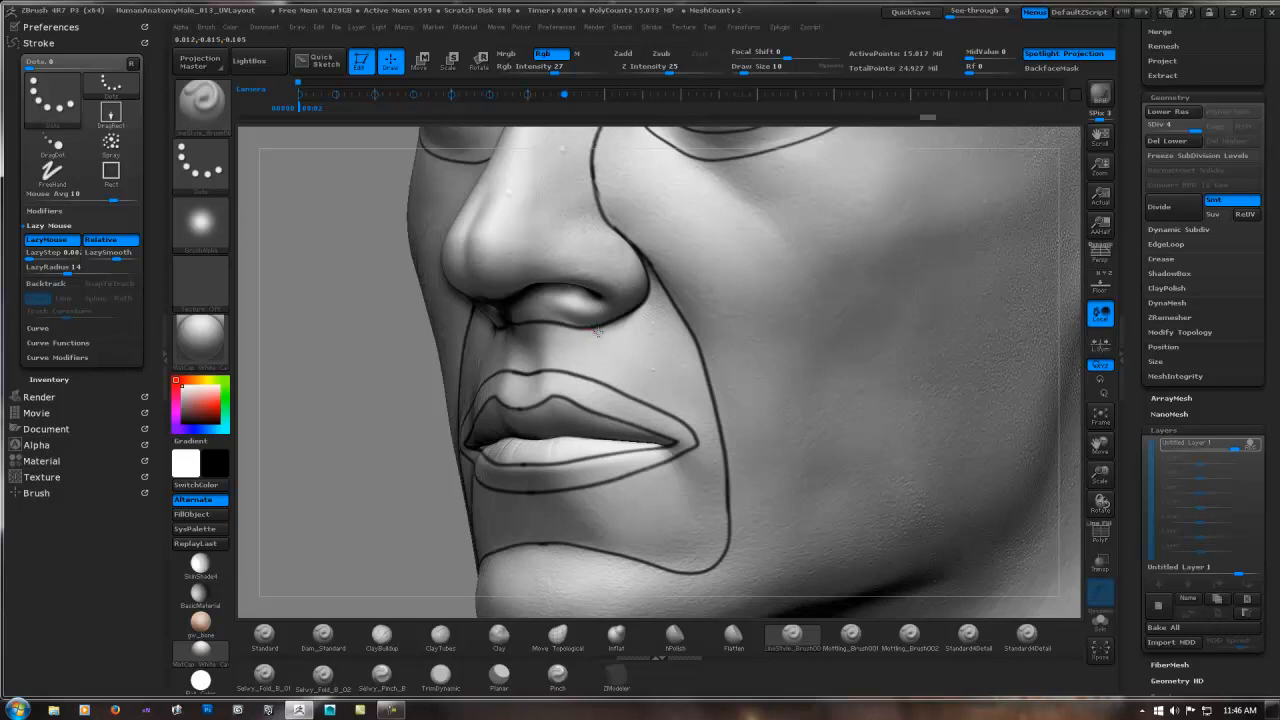
{"action": "left_click_drag", "start_coordinate": [613, 336], "coordinate": [706, 406]}
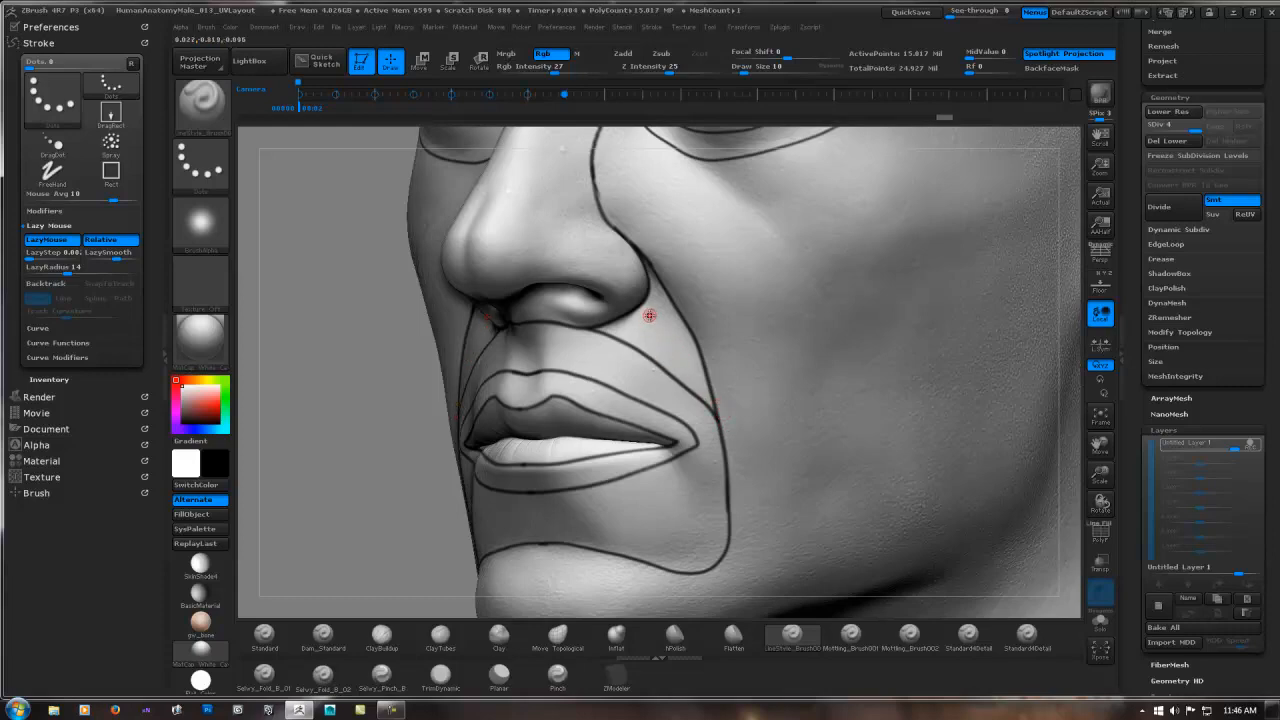
{"action": "mouse_move", "coordinate": [649, 309]}
{"action": "right_mouse_down"}
{"action": "mouse_move", "coordinate": [572, 312]}
{"action": "mouse_move", "coordinate": [796, 320]}
{"action": "right_mouse_up"}
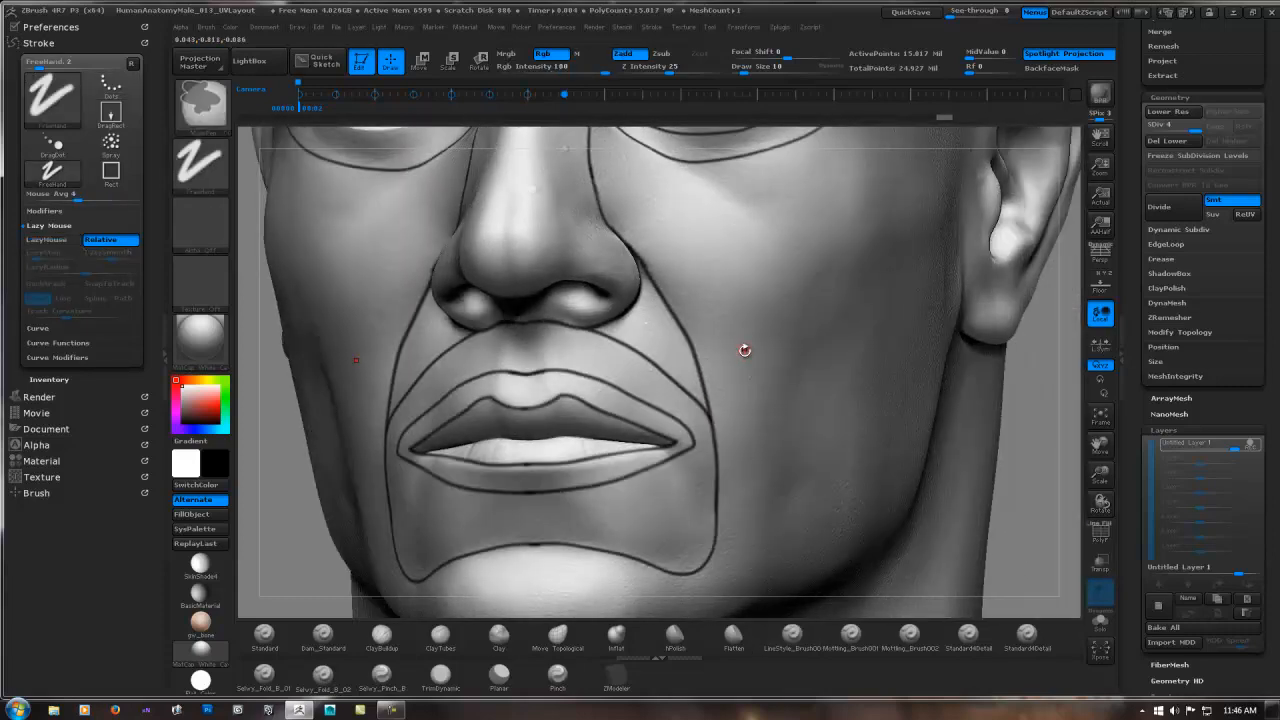
{"action": "key", "text": "f"}
{"action": "right_click_drag", "start_coordinate": [877, 386], "coordinate": [960, 393], "text": "shift"}
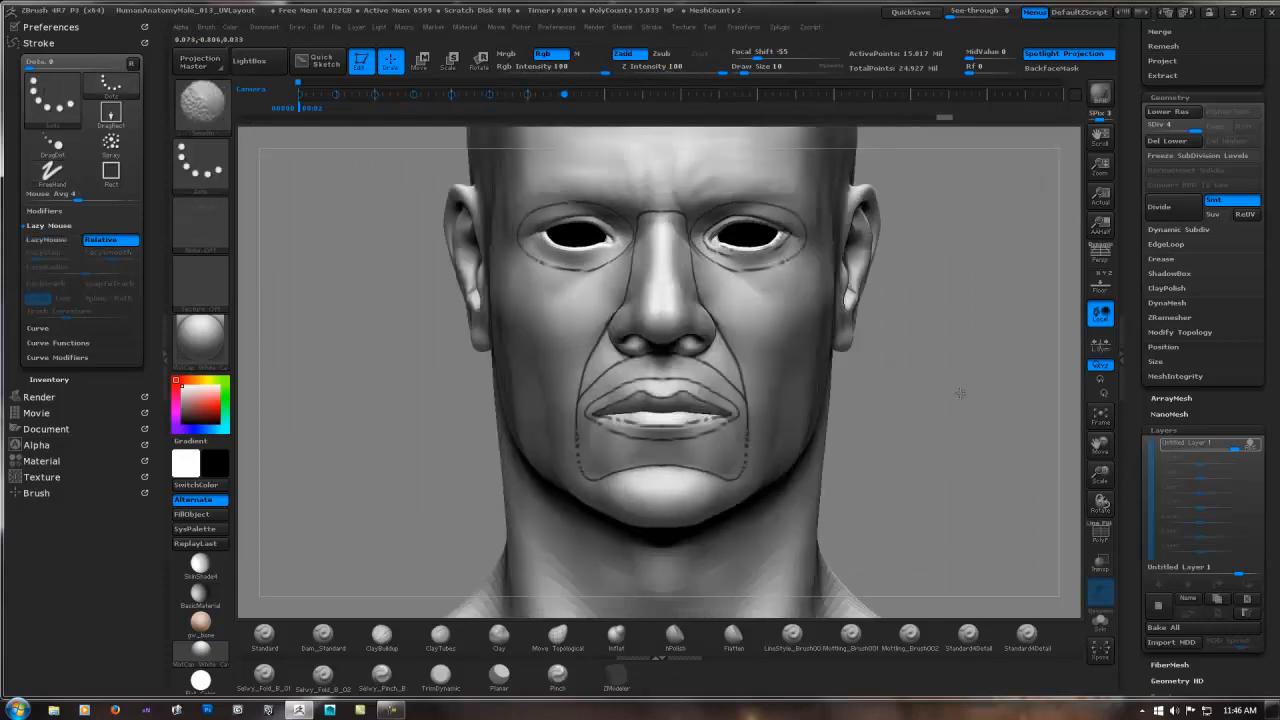
- Paint a line down the front attachment of the ear, past the tragus and around beneath the earlobe
{"action": "mouse_move", "coordinate": [909, 337]}
{"action": "right_mouse_down"}
{"action": "mouse_move", "coordinate": [777, 380]}
{"action": "mouse_move", "coordinate": [734, 370]}
{"action": "right_mouse_up"}
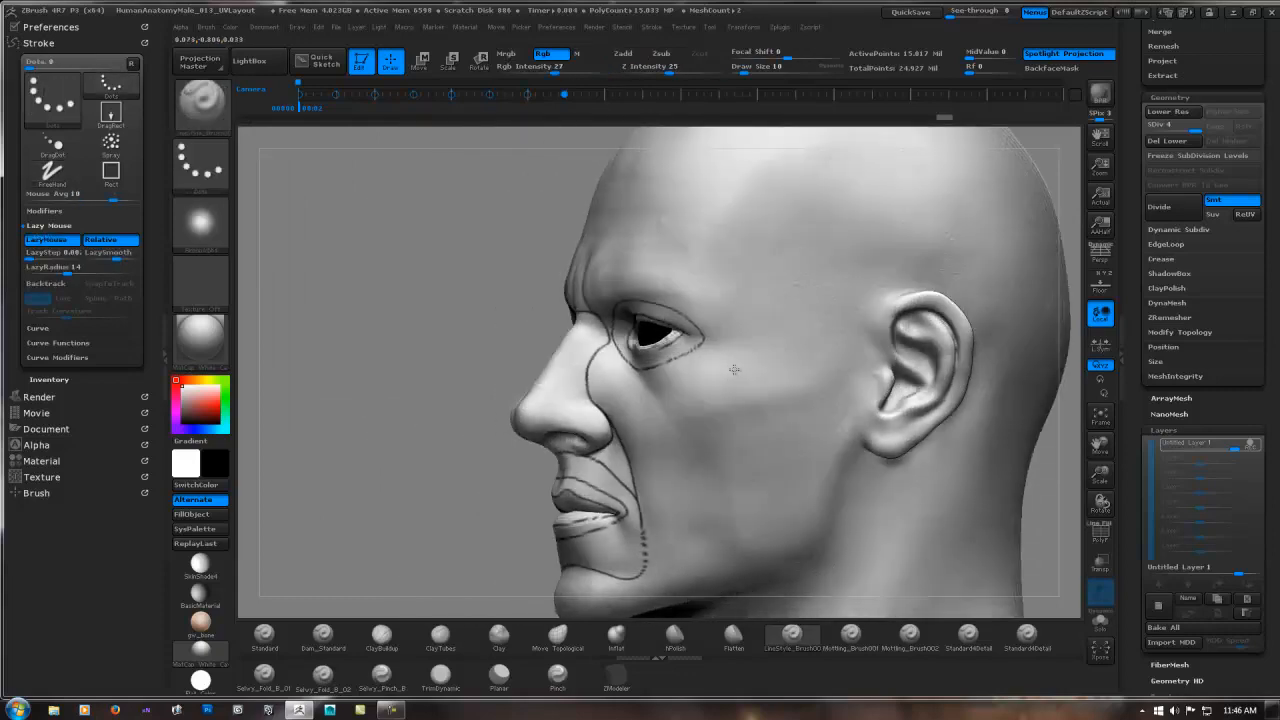
{"action": "right_click_drag", "start_coordinate": [469, 320], "coordinate": [560, 320], "text": "shift"}
{"action": "right_click_drag", "start_coordinate": [713, 319], "coordinate": [566, 303], "text": "alt"}
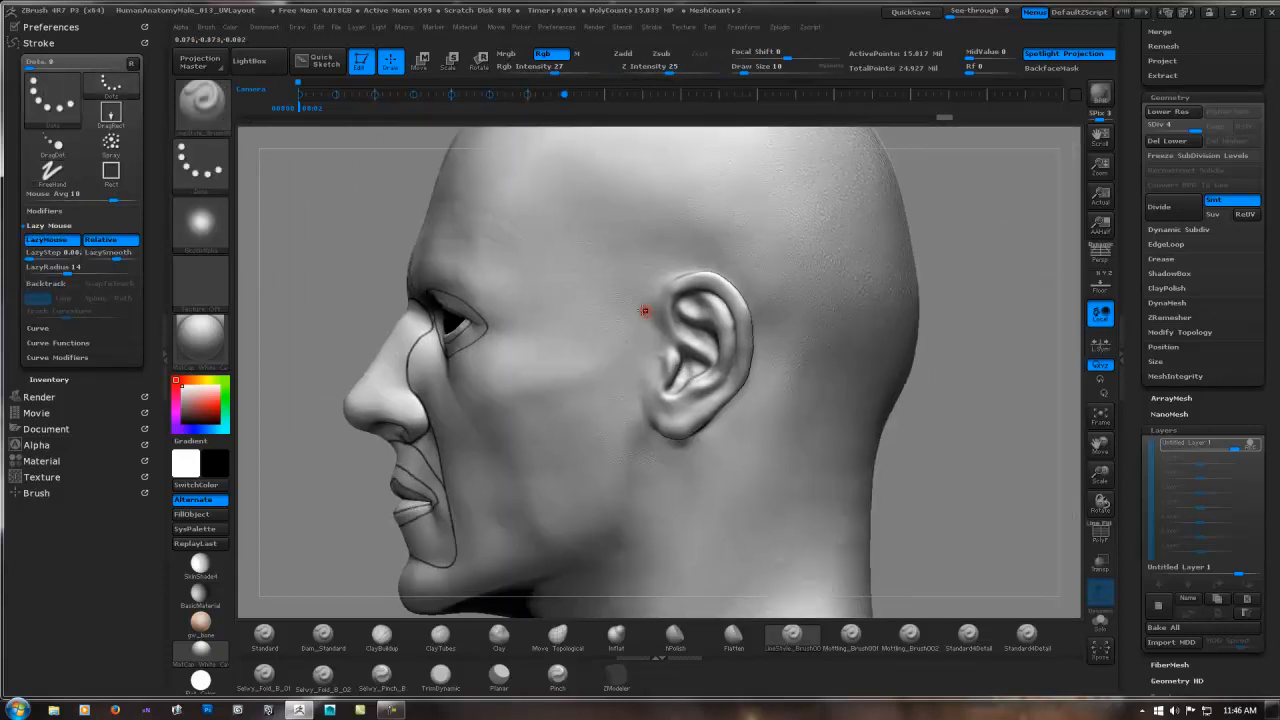
{"action": "right_click_drag", "start_coordinate": [985, 222], "coordinate": [994, 290], "text": "ctrl"}
{"action": "left_click_drag", "start_coordinate": [668, 266], "coordinate": [650, 387]}
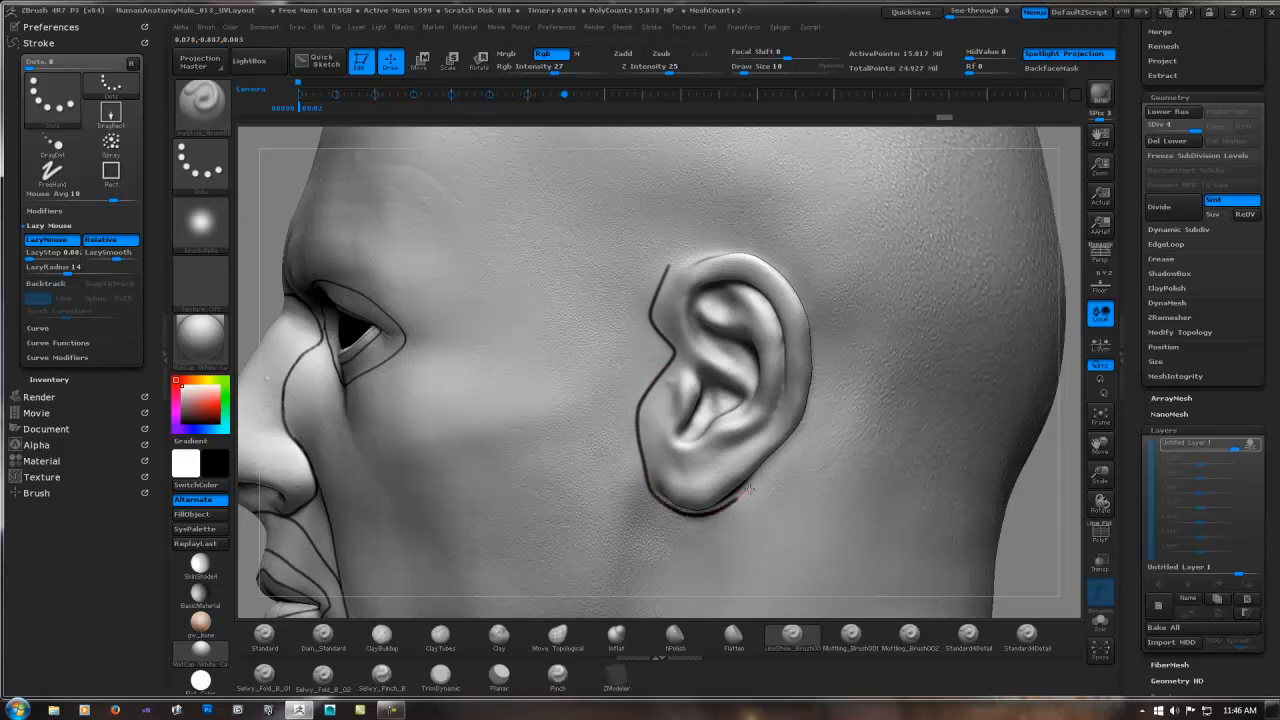
- Continue the ear line up behind the ear, remove the stray stroke below the lobe, and close the outline over the top
{"action": "right_click_drag", "start_coordinate": [748, 488], "coordinate": [986, 283]}
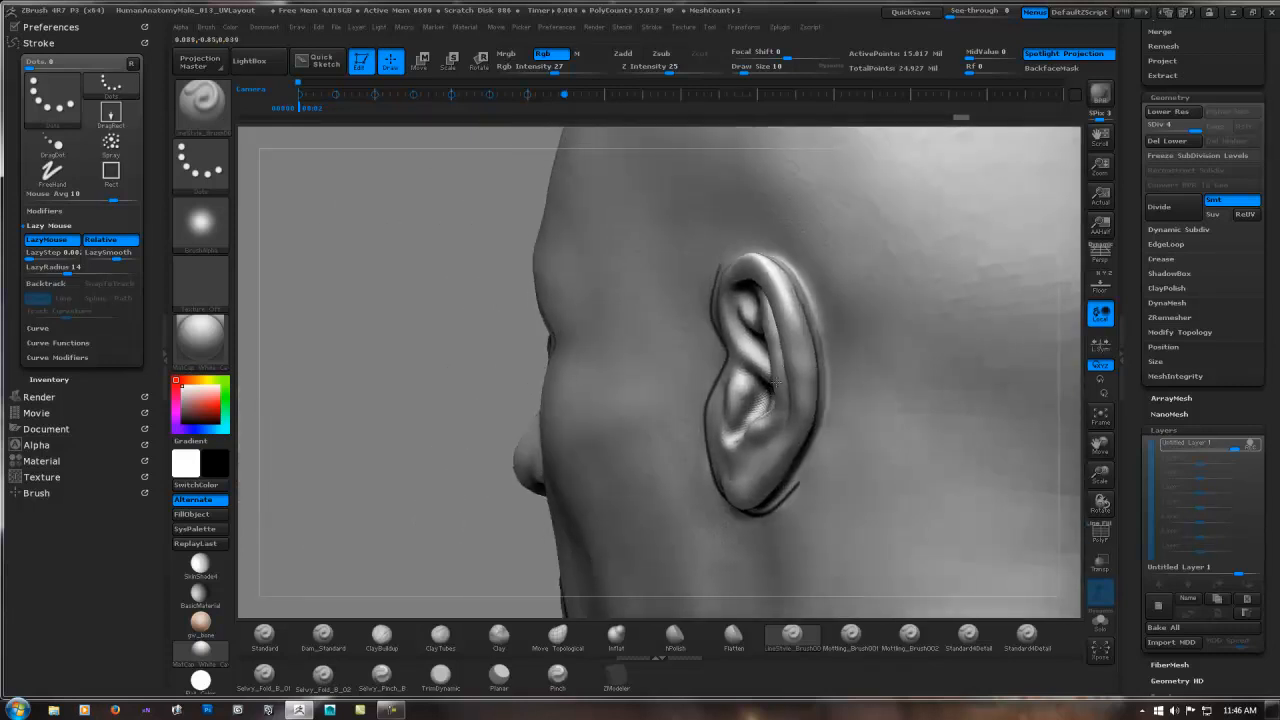
{"action": "left_click", "coordinate": [800, 281]}
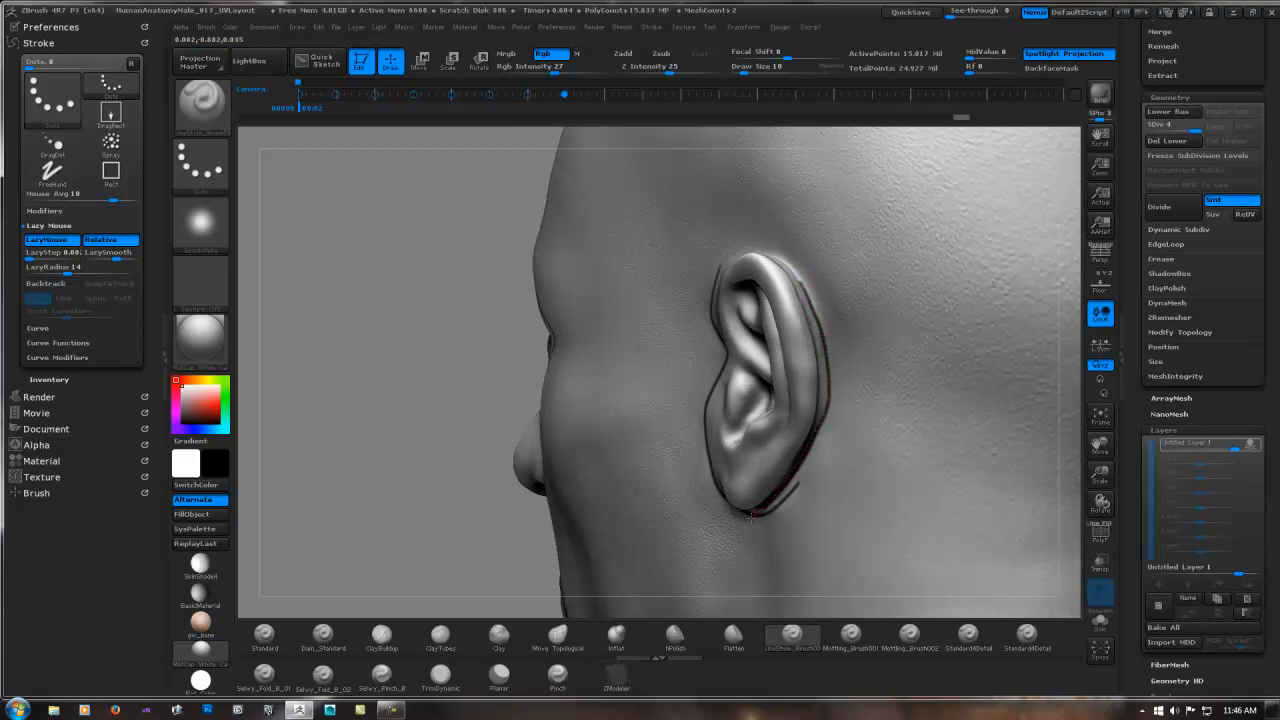
{"action": "left_click_drag", "start_coordinate": [750, 517], "coordinate": [752, 517]}
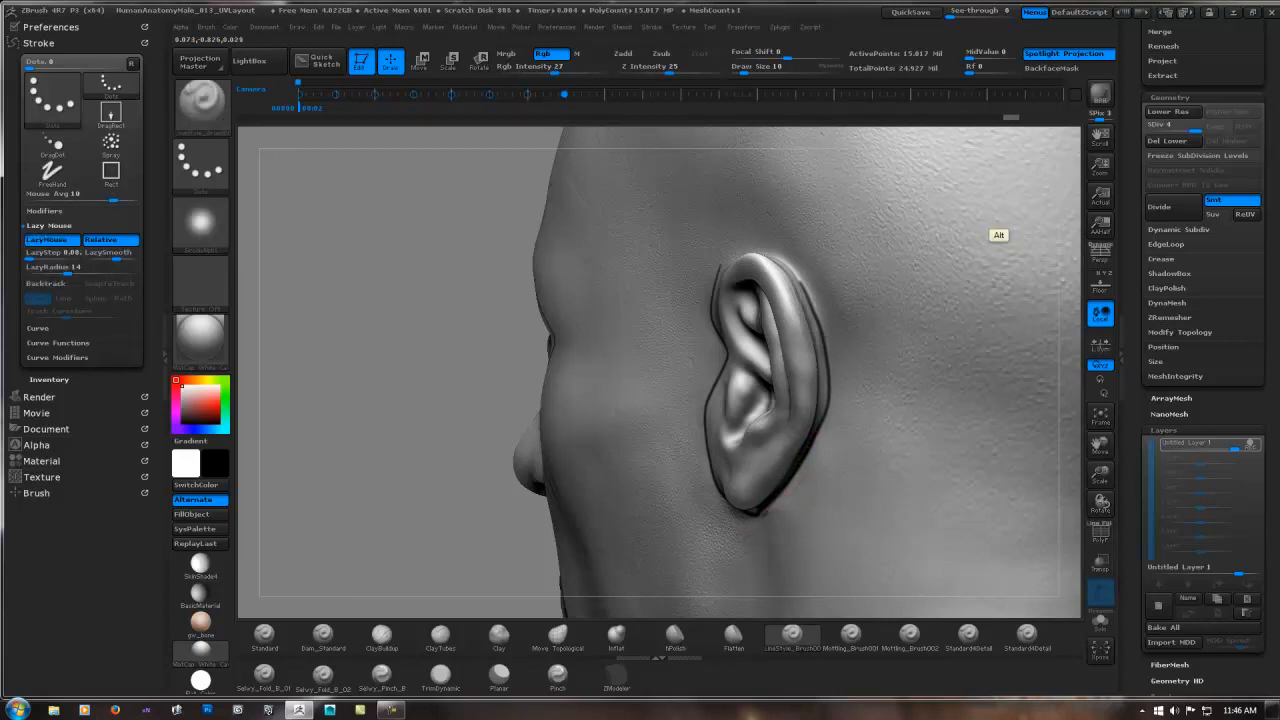
{"action": "left_click_drag", "start_coordinate": [807, 483], "coordinate": [760, 280]}
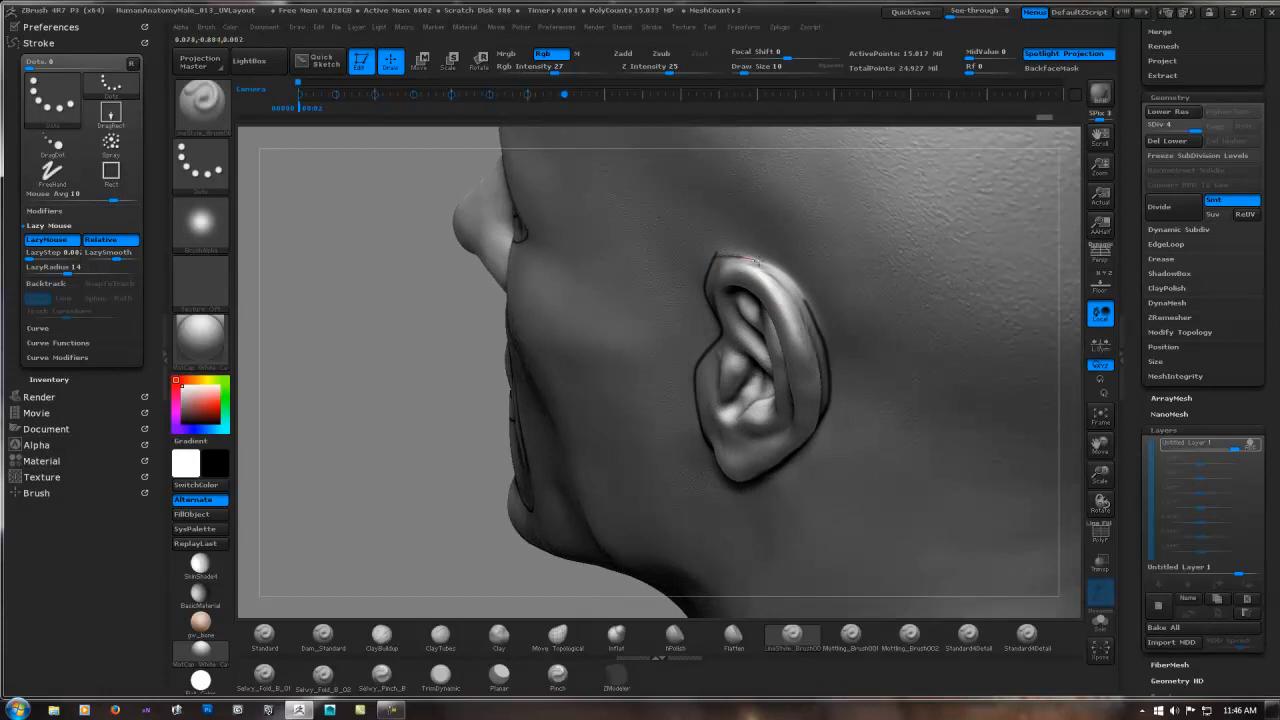
{"action": "left_click_drag", "start_coordinate": [807, 304], "coordinate": [815, 323]}
{"action": "right_click_drag", "start_coordinate": [816, 328], "coordinate": [930, 318]}
{"action": "mouse_move", "coordinate": [722, 250]}
{"action": "left_mouse_down", "text": "alt"}
{"action": "mouse_move", "coordinate": [660, 277]}
{"action": "mouse_move", "coordinate": [745, 251]}
{"action": "left_mouse_up", "text": "alt"}
- Clean up the ear outline where it passes beneath and in front of the earlobe
{"action": "mouse_move", "coordinate": [741, 373]}
{"action": "right_mouse_down"}
{"action": "mouse_move", "coordinate": [711, 326]}
{"action": "mouse_move", "coordinate": [671, 343]}
{"action": "mouse_move", "coordinate": [725, 361]}
{"action": "mouse_move", "coordinate": [699, 296]}
{"action": "mouse_move", "coordinate": [759, 365]}
{"action": "mouse_move", "coordinate": [662, 376]}
{"action": "mouse_move", "coordinate": [680, 362]}
{"action": "mouse_move", "coordinate": [663, 353]}
{"action": "mouse_move", "coordinate": [683, 398]}
{"action": "right_mouse_up"}
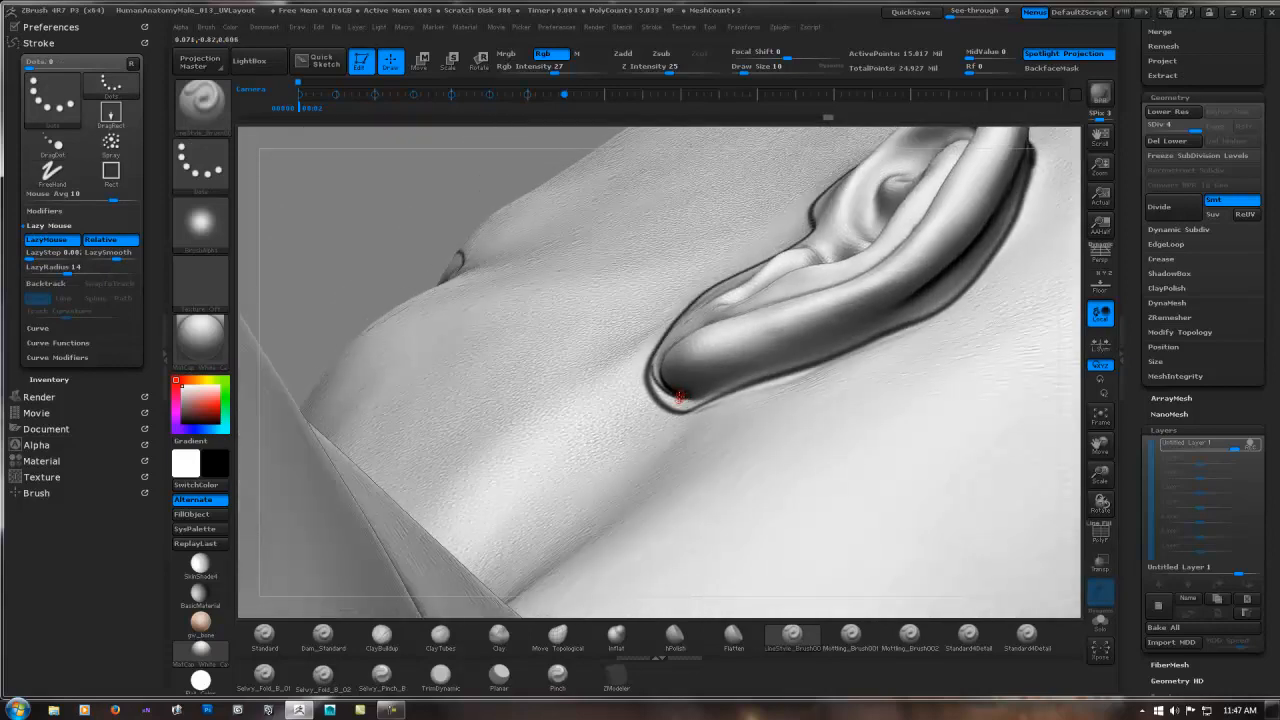
{"action": "right_click_drag", "start_coordinate": [766, 371], "coordinate": [626, 343]}
{"action": "right_click_drag", "start_coordinate": [690, 370], "coordinate": [764, 364], "text": "ctrl"}
{"action": "right_click_drag", "start_coordinate": [960, 420], "coordinate": [860, 412], "text": "shift"}
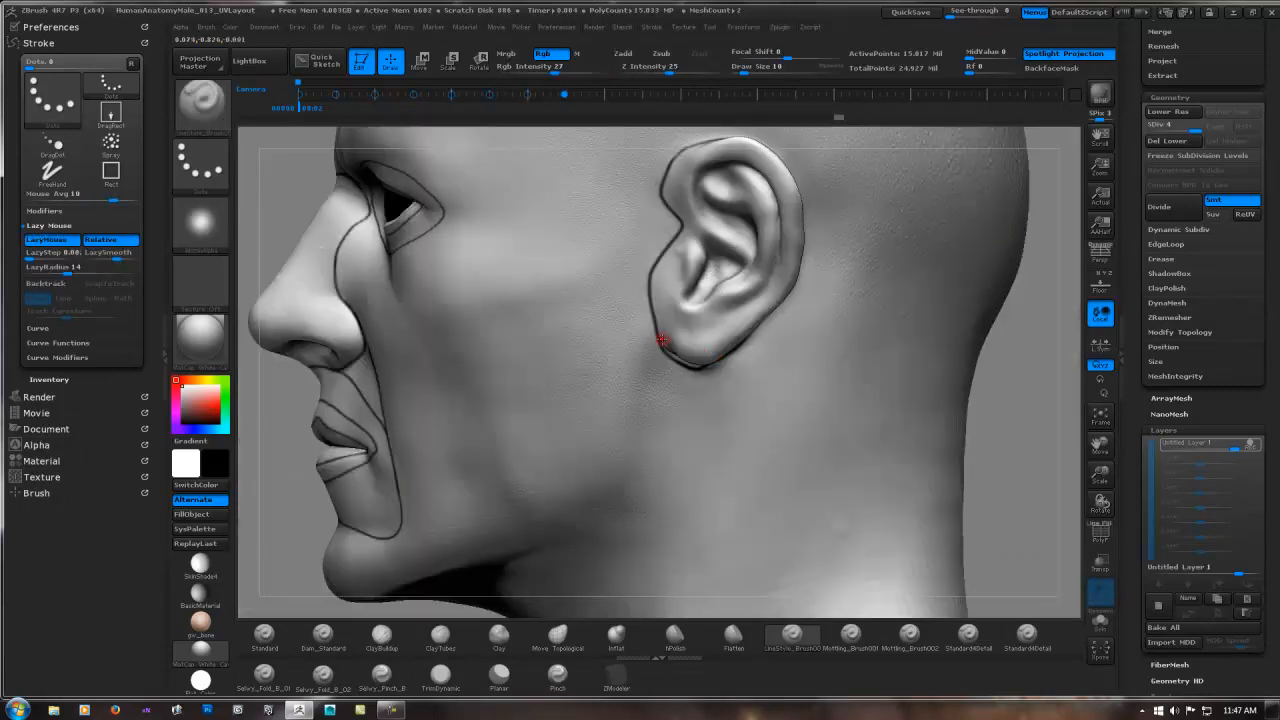
{"action": "right_click_drag", "start_coordinate": [700, 353], "coordinate": [658, 338], "text": "ctrl"}
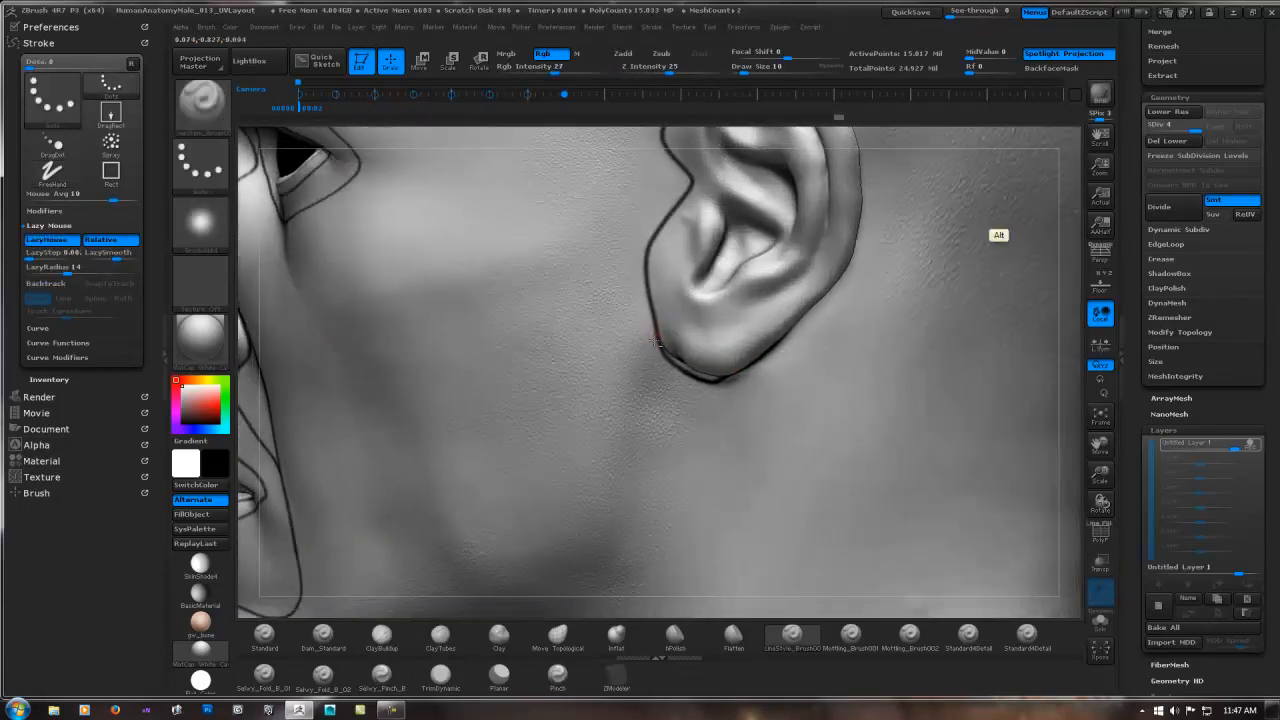
{"action": "left_click_drag", "start_coordinate": [655, 342], "coordinate": [705, 385]}
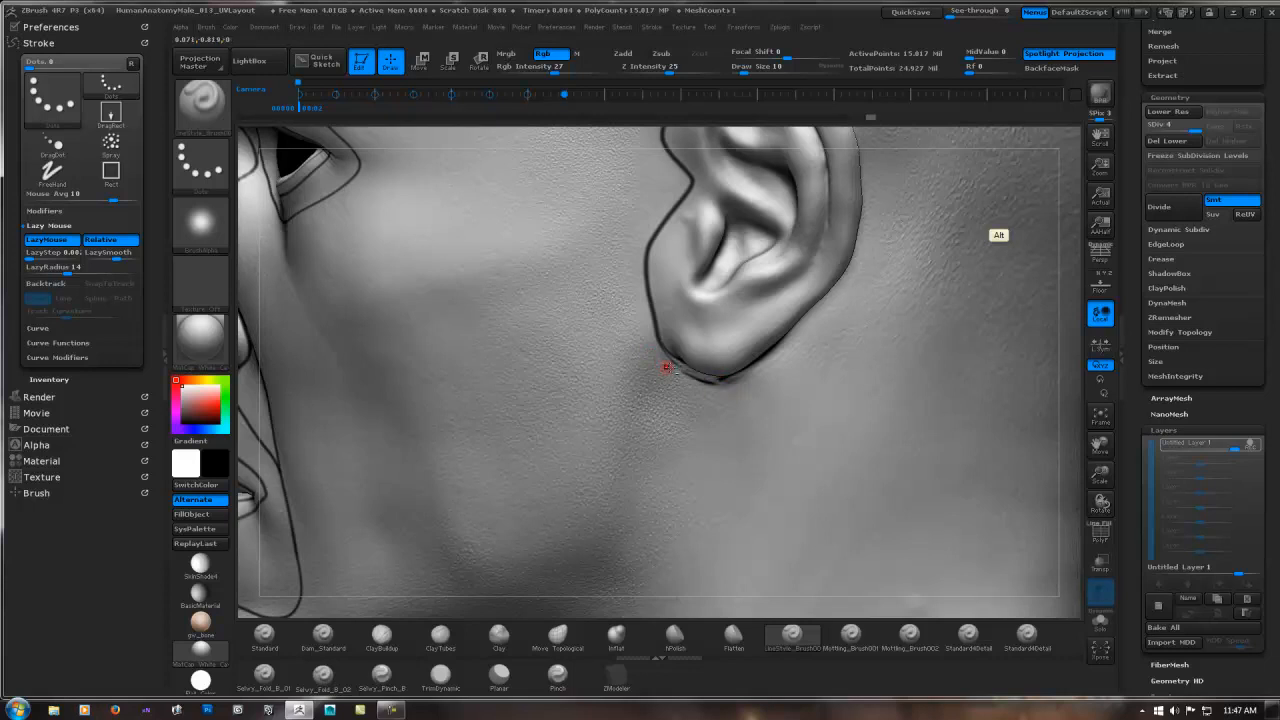
{"action": "key", "text": "l"}
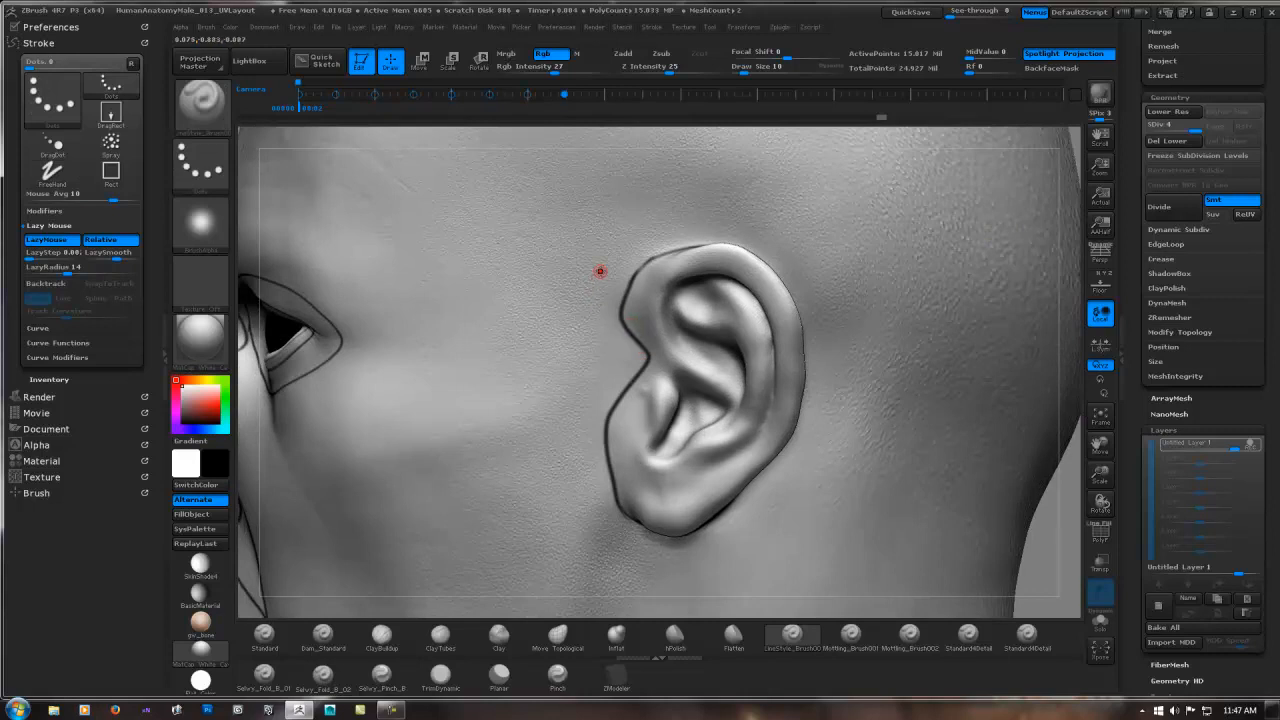
- Paint a second, wider closed contour around the whole ear, running straight down in front of the tragus
{"action": "mouse_move", "coordinate": [591, 311]}
{"action": "left_mouse_down"}
{"action": "mouse_move", "coordinate": [603, 276]}
{"action": "mouse_move", "coordinate": [652, 229]}
{"action": "mouse_move", "coordinate": [700, 221]}
{"action": "left_mouse_up"}
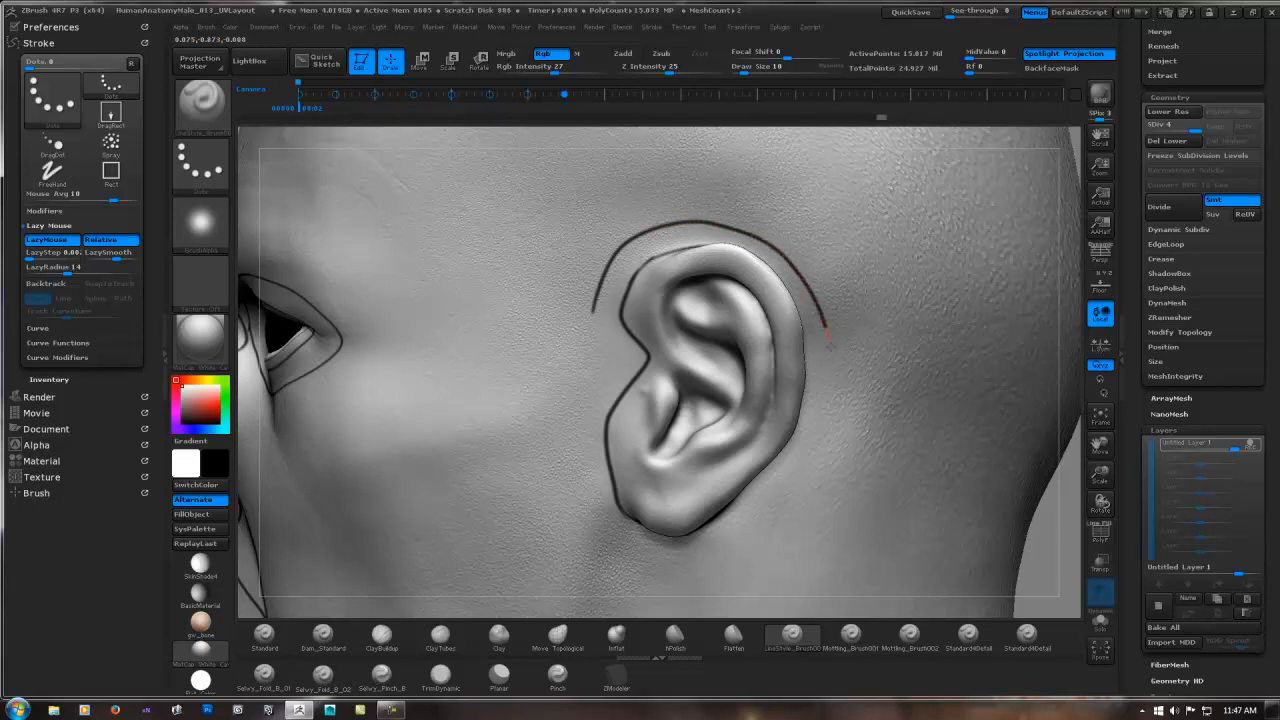
{"action": "mouse_move", "coordinate": [829, 343]}
{"action": "left_mouse_down"}
{"action": "mouse_move", "coordinate": [826, 416]}
{"action": "mouse_move", "coordinate": [762, 520]}
{"action": "mouse_move", "coordinate": [673, 557]}
{"action": "left_mouse_up"}
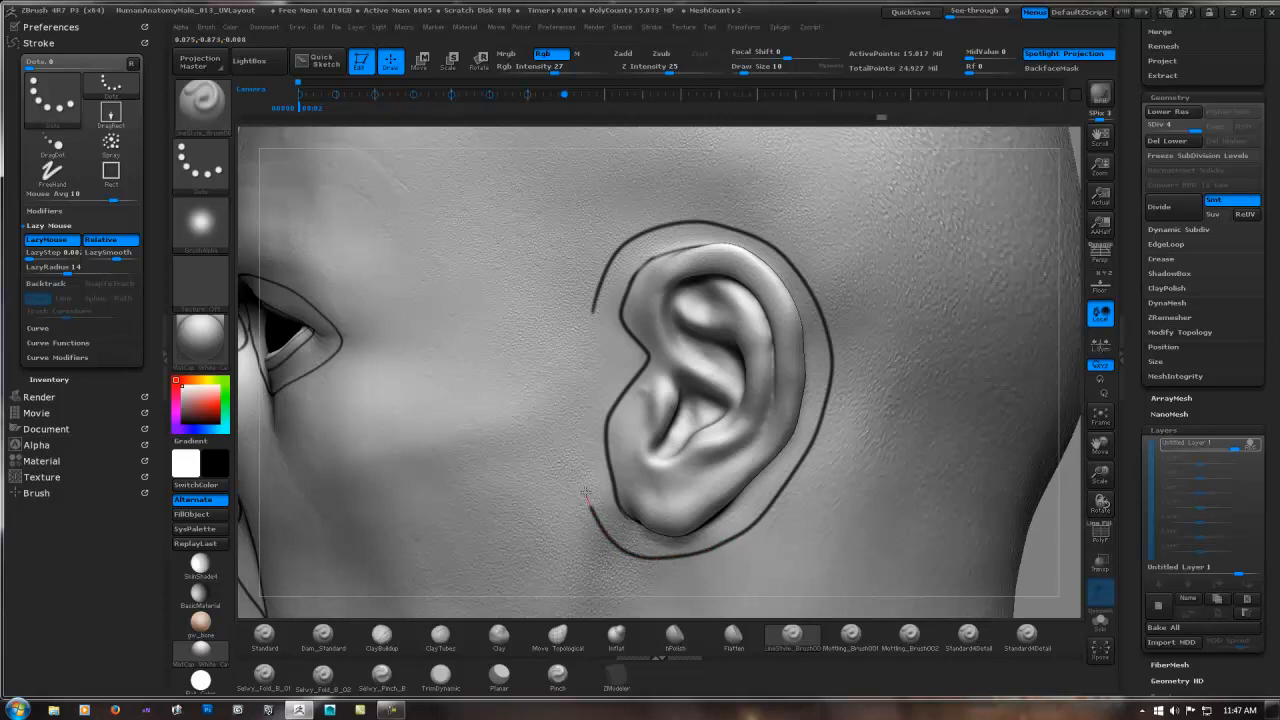
{"action": "left_click_drag", "start_coordinate": [586, 493], "coordinate": [599, 283]}
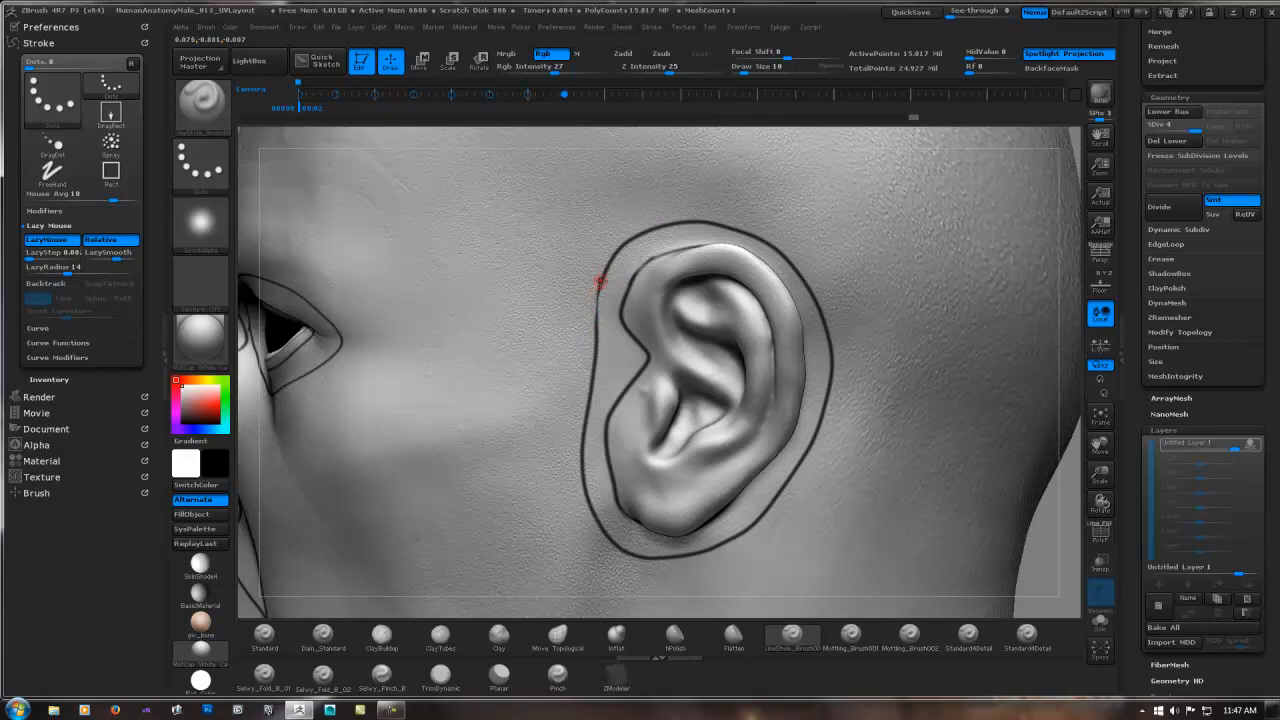
{"action": "left_click_drag", "start_coordinate": [595, 320], "coordinate": [592, 356]}
- Paint a mirrored contour around the eyelids inside the eye socket line, from the inner corner to the outer corner
{"action": "mouse_move", "coordinate": [597, 394]}
{"action": "right_mouse_down", "text": "ctrl"}
{"action": "mouse_move", "coordinate": [591, 343]}
{"action": "mouse_move", "coordinate": [846, 339]}
{"action": "right_mouse_up", "text": "ctrl"}
{"action": "mouse_move", "coordinate": [677, 386]}
{"action": "right_mouse_down", "text": "alt"}
{"action": "mouse_move", "coordinate": [748, 323]}
{"action": "mouse_move", "coordinate": [747, 285]}
{"action": "mouse_move", "coordinate": [735, 308]}
{"action": "mouse_move", "coordinate": [633, 313]}
{"action": "mouse_move", "coordinate": [1002, 232]}
{"action": "right_mouse_up", "text": "alt"}
{"action": "left_click_drag", "start_coordinate": [529, 327], "coordinate": [541, 316]}
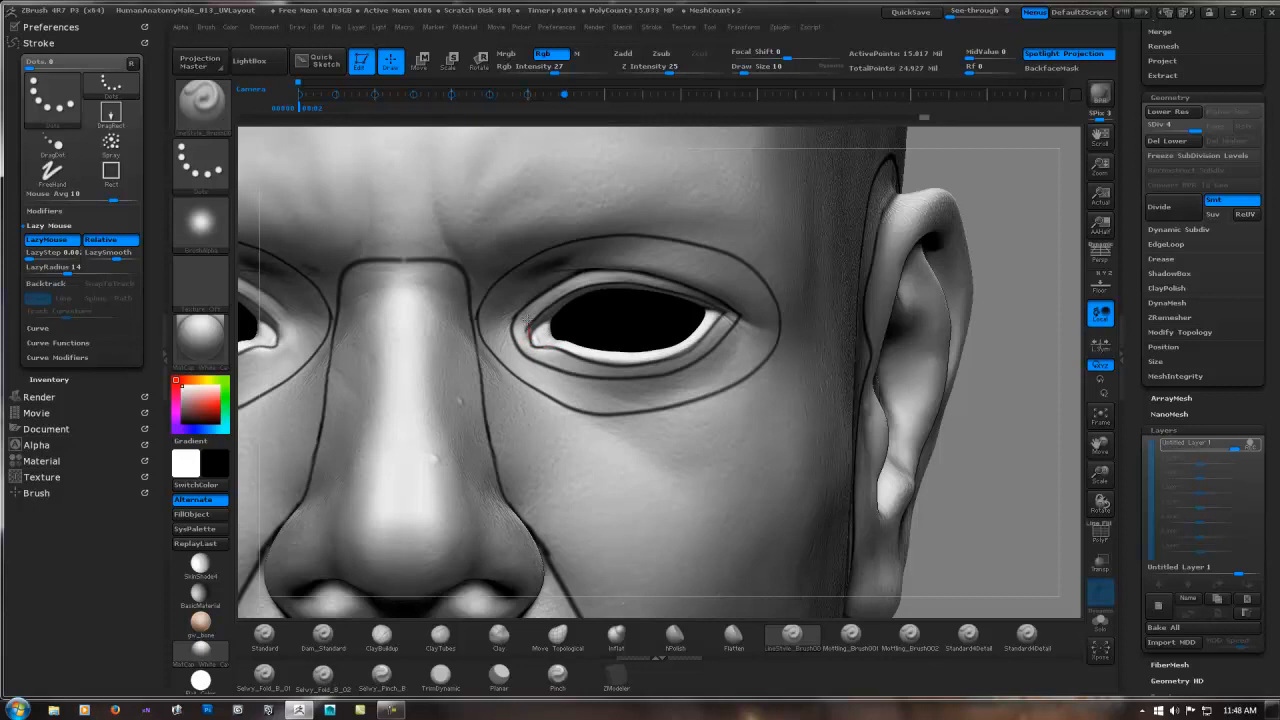
{"action": "left_click_drag", "start_coordinate": [529, 312], "coordinate": [537, 304]}
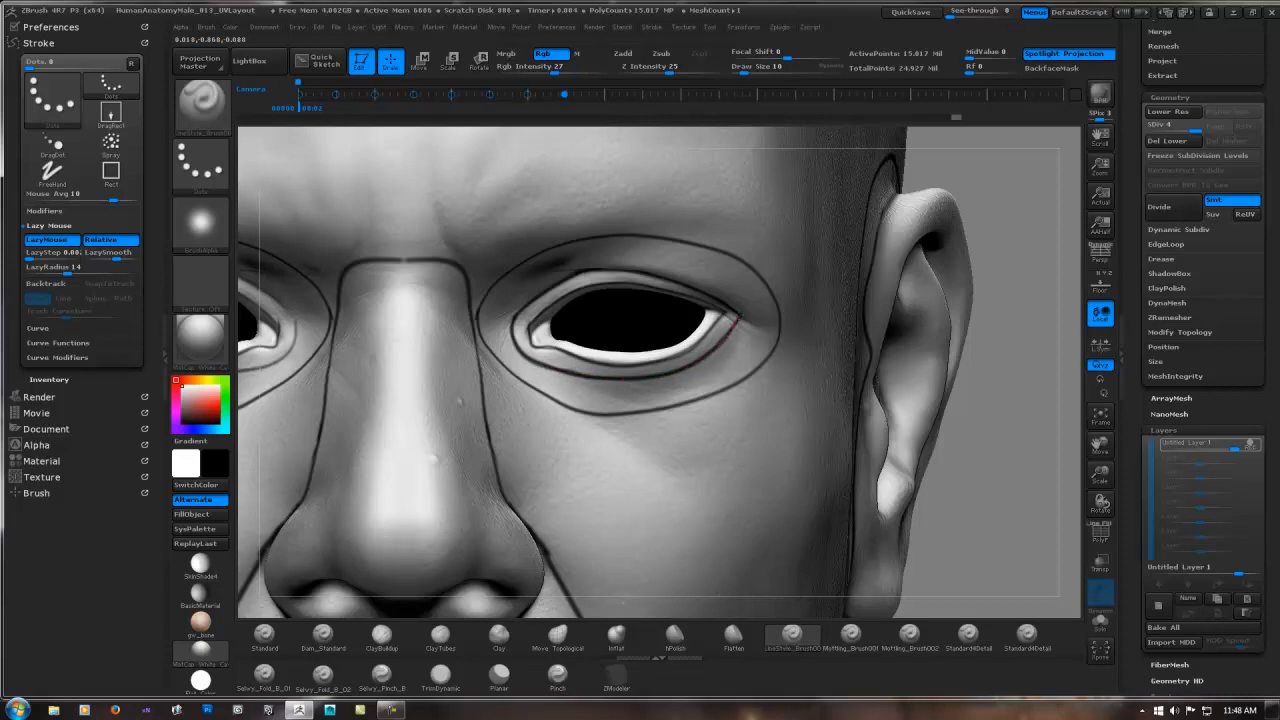
{"action": "left_click_drag", "start_coordinate": [744, 303], "coordinate": [732, 303]}
- Refine the eyelid contour along the upper lid, from the inner corner to the outer corner
{"action": "right_click_drag", "start_coordinate": [653, 298], "coordinate": [605, 240]}
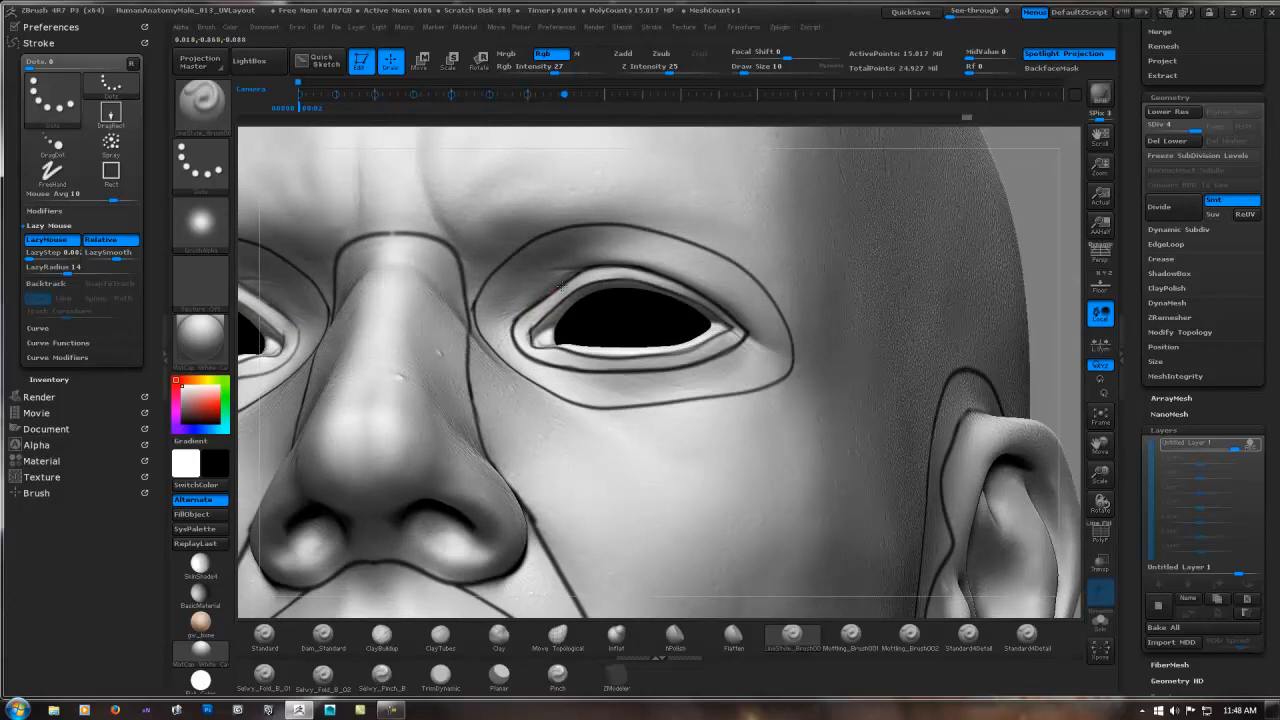
{"action": "mouse_move", "coordinate": [618, 265]}
{"action": "right_mouse_down"}
{"action": "mouse_move", "coordinate": [622, 238]}
{"action": "mouse_move", "coordinate": [642, 265]}
{"action": "right_mouse_up"}
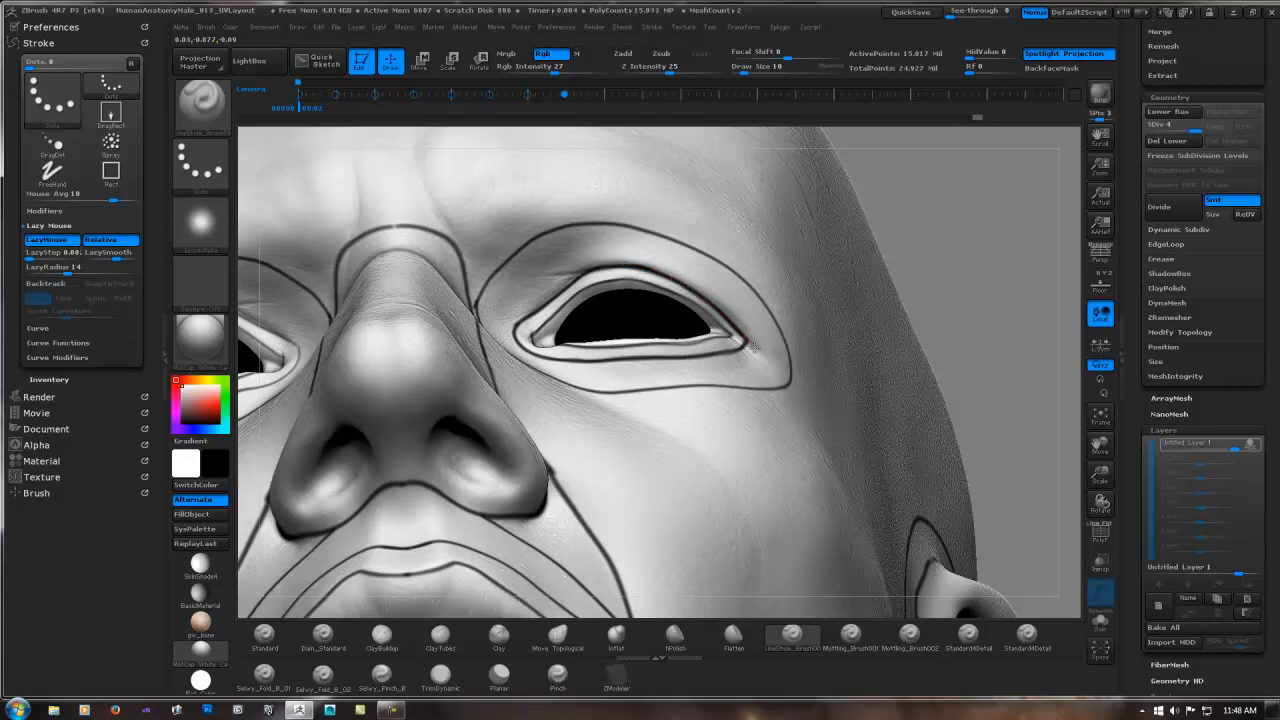
{"action": "right_click_drag", "start_coordinate": [871, 354], "coordinate": [950, 280], "text": "ctrl"}
{"action": "right_click_drag", "start_coordinate": [707, 354], "coordinate": [653, 272], "text": "alt"}
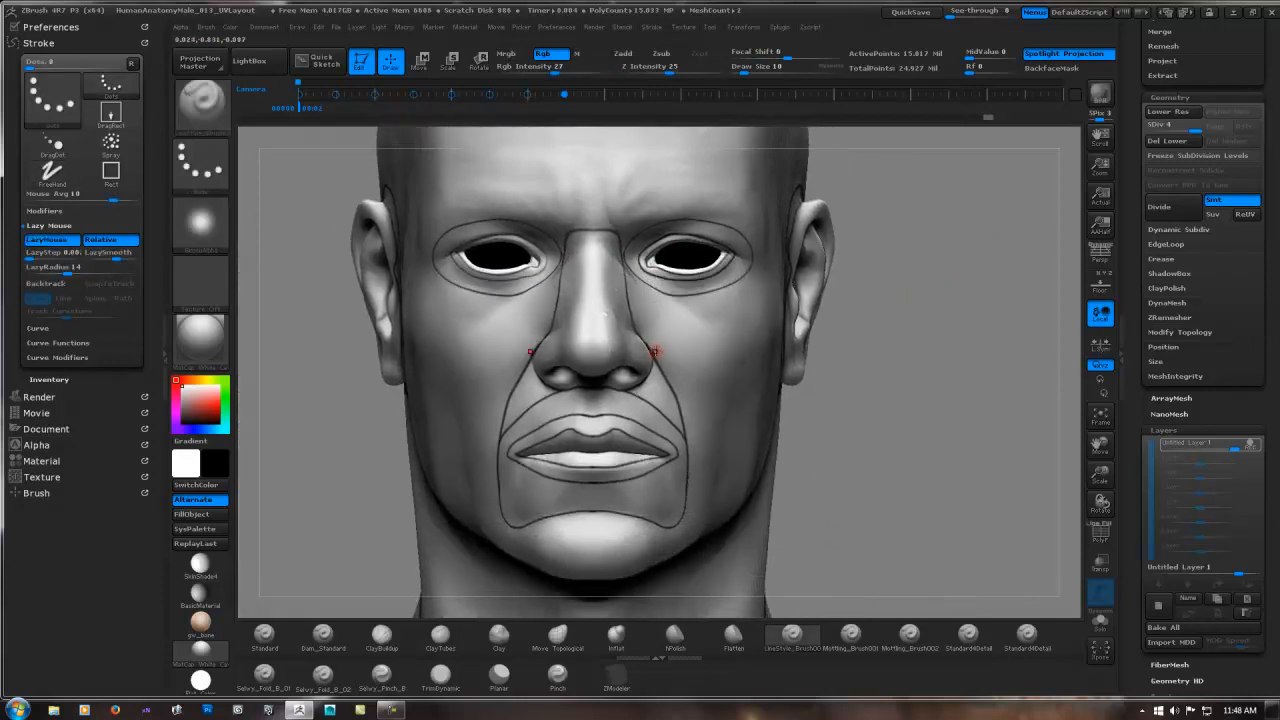
- Paint a mirrored contour around the rims of both nostril openings
{"action": "right_click_drag", "start_coordinate": [940, 390], "coordinate": [1000, 370]}
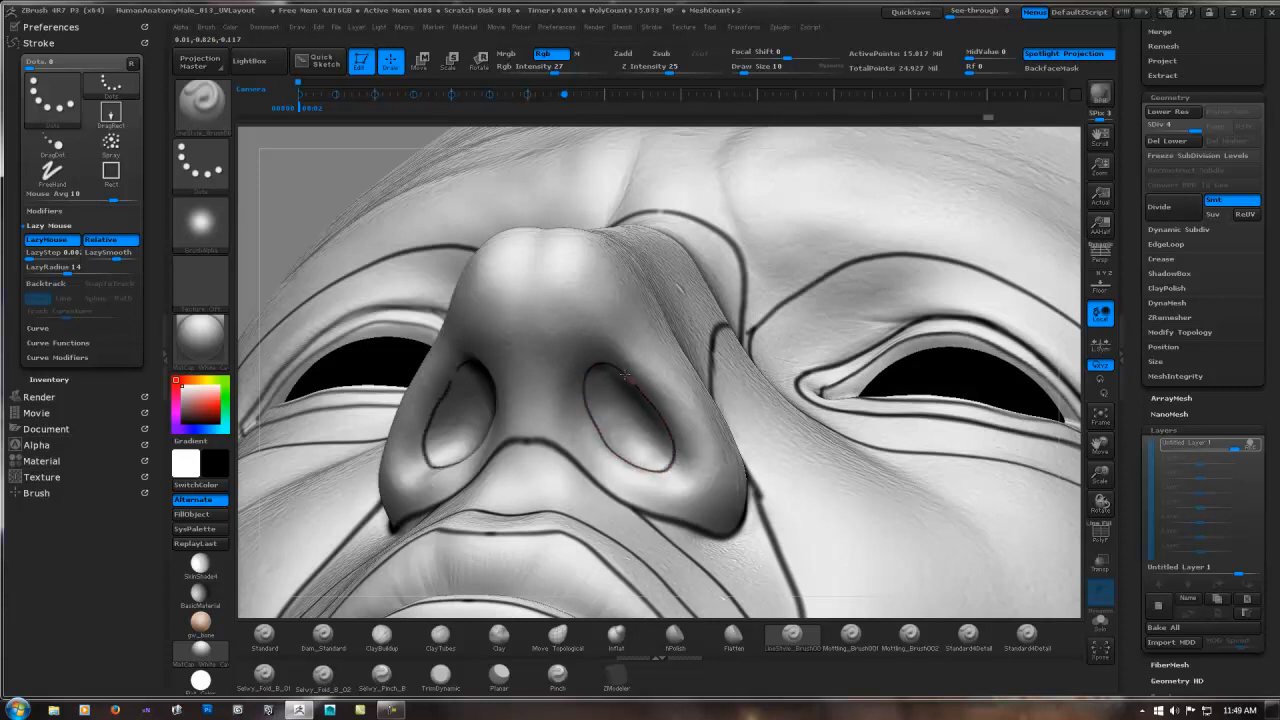
{"action": "mouse_move", "coordinate": [626, 366]}
{"action": "right_mouse_down"}
{"action": "mouse_move", "coordinate": [540, 383]}
{"action": "mouse_move", "coordinate": [637, 387]}
{"action": "mouse_move", "coordinate": [639, 439]}
{"action": "mouse_move", "coordinate": [997, 234]}
{"action": "mouse_move", "coordinate": [906, 324]}
{"action": "mouse_move", "coordinate": [931, 334]}
{"action": "mouse_move", "coordinate": [909, 328]}
{"action": "right_mouse_up"}
{"action": "right_click_drag", "start_coordinate": [712, 312], "coordinate": [699, 375], "text": "alt"}
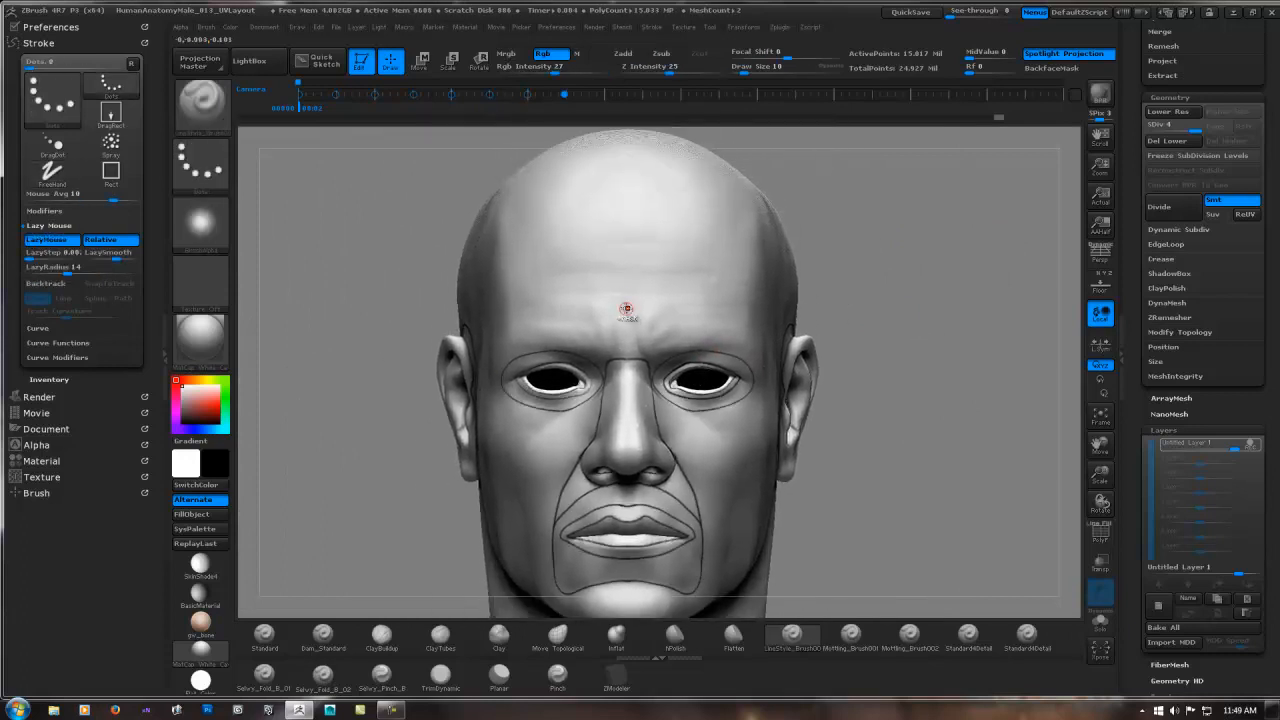
- Paint a straight vertical centre line from the top of the forehead down to the tip of the nose
{"action": "right_click_drag", "start_coordinate": [630, 298], "coordinate": [689, 285], "text": "ctrl"}
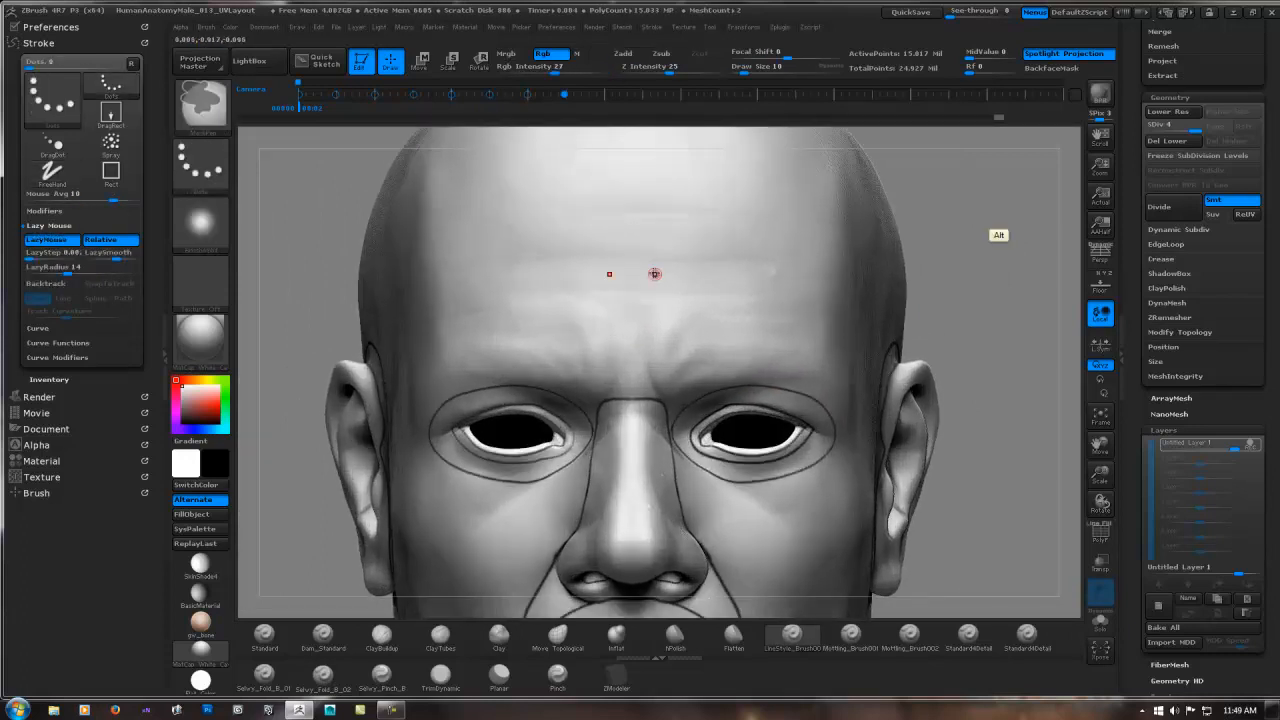
{"action": "key", "text": "Tab"}
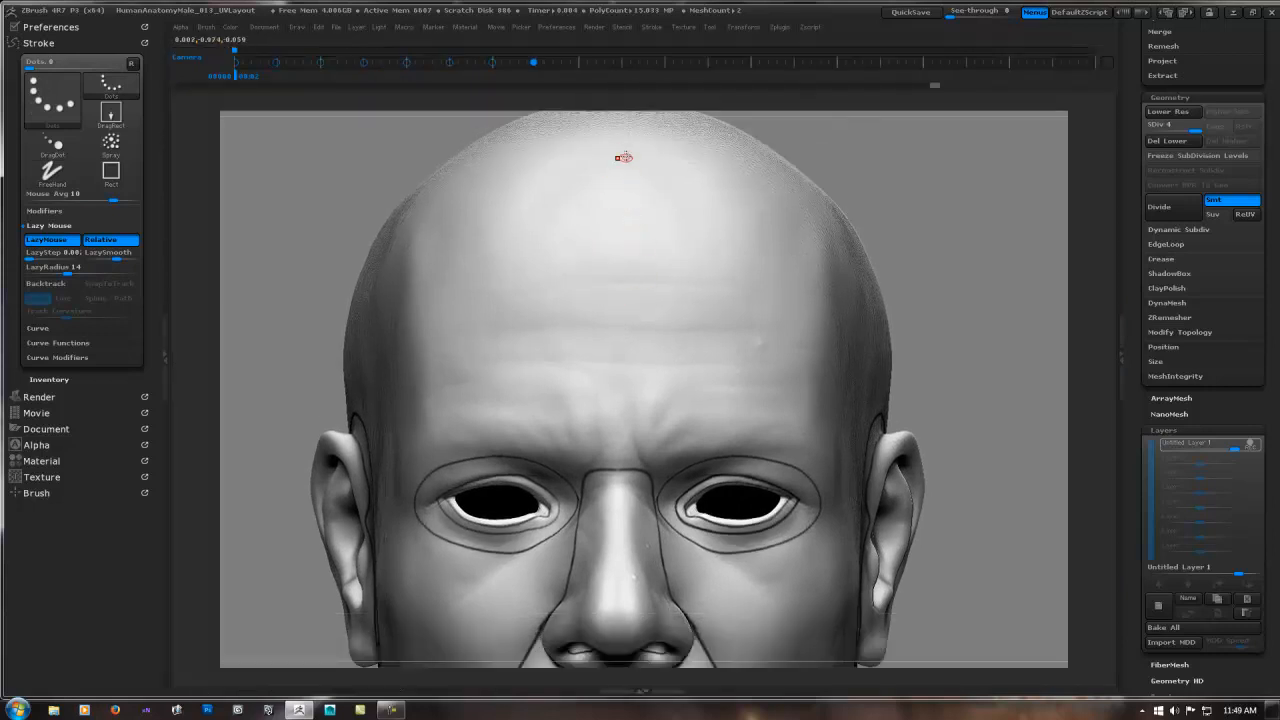
{"action": "right_click_drag", "start_coordinate": [629, 151], "coordinate": [636, 185], "text": "alt"}
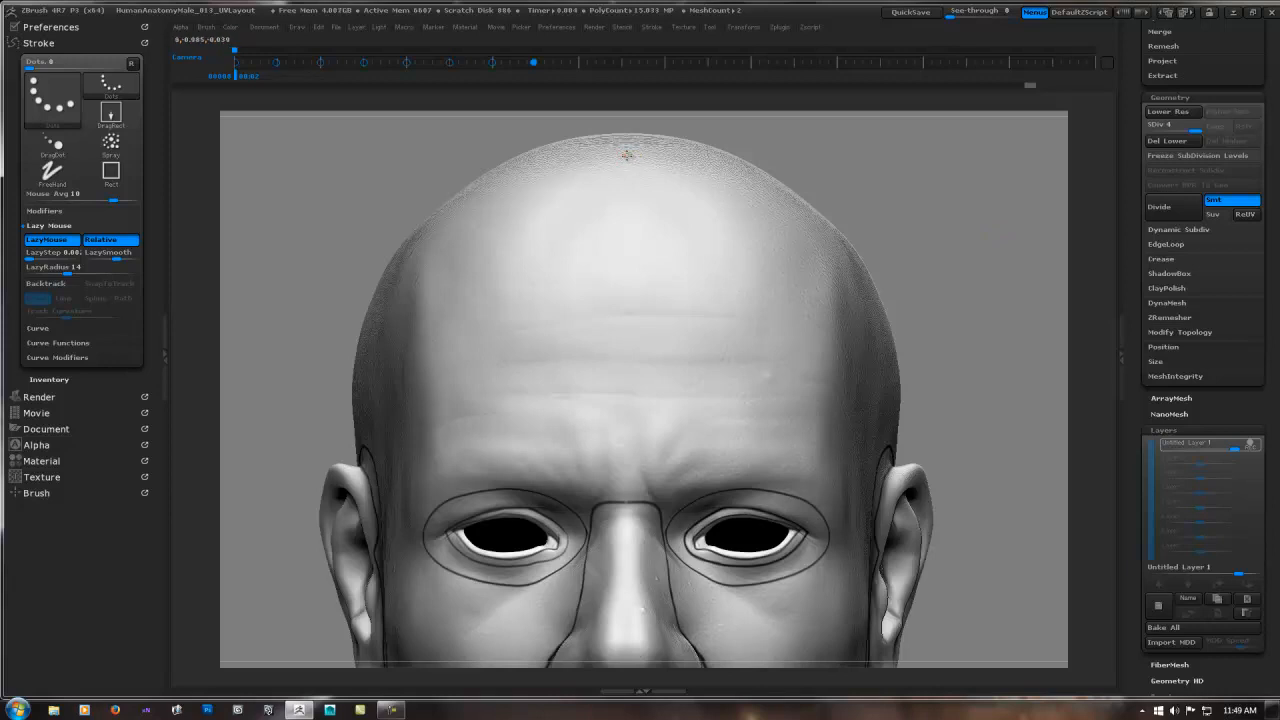
{"action": "key", "text": "shift"}
{"action": "left_click_drag", "start_coordinate": [626, 192], "coordinate": [611, 653], "text": "shift"}
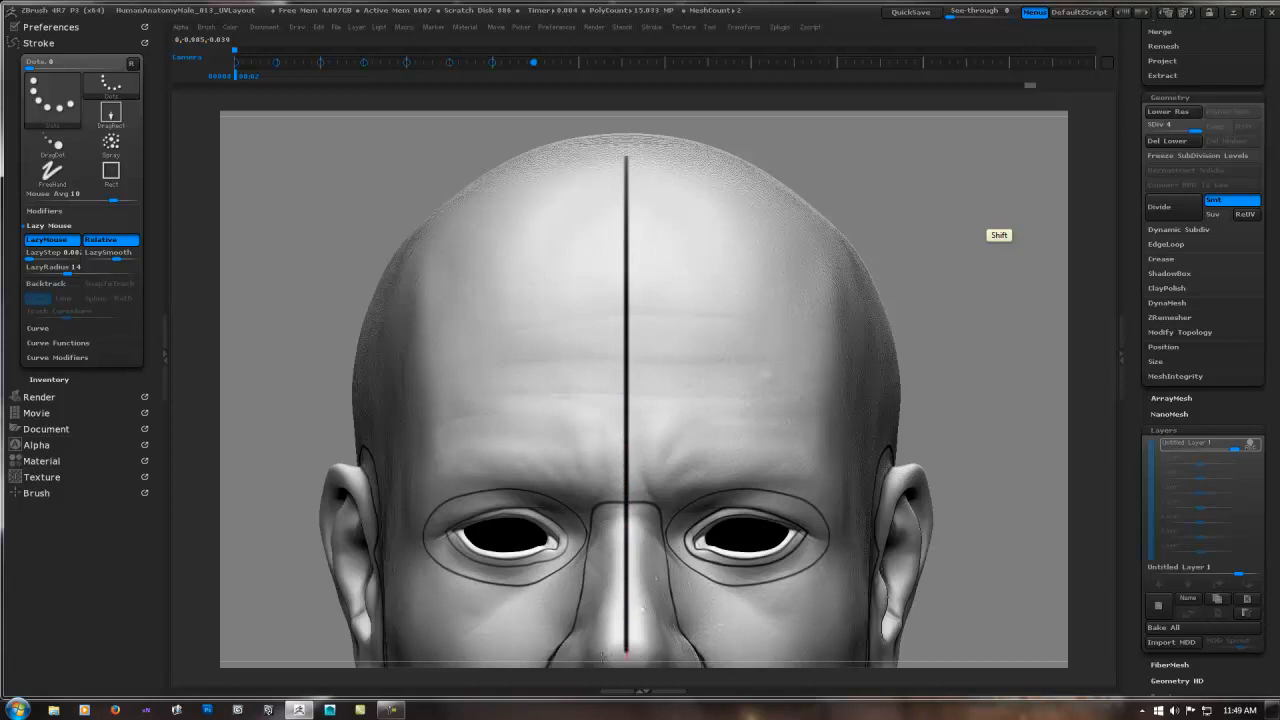
- Continue the straight centre line from the nose tip over the lips to the bottom of the chin
{"action": "right_click_drag", "start_coordinate": [617, 553], "coordinate": [614, 151], "text": "alt"}
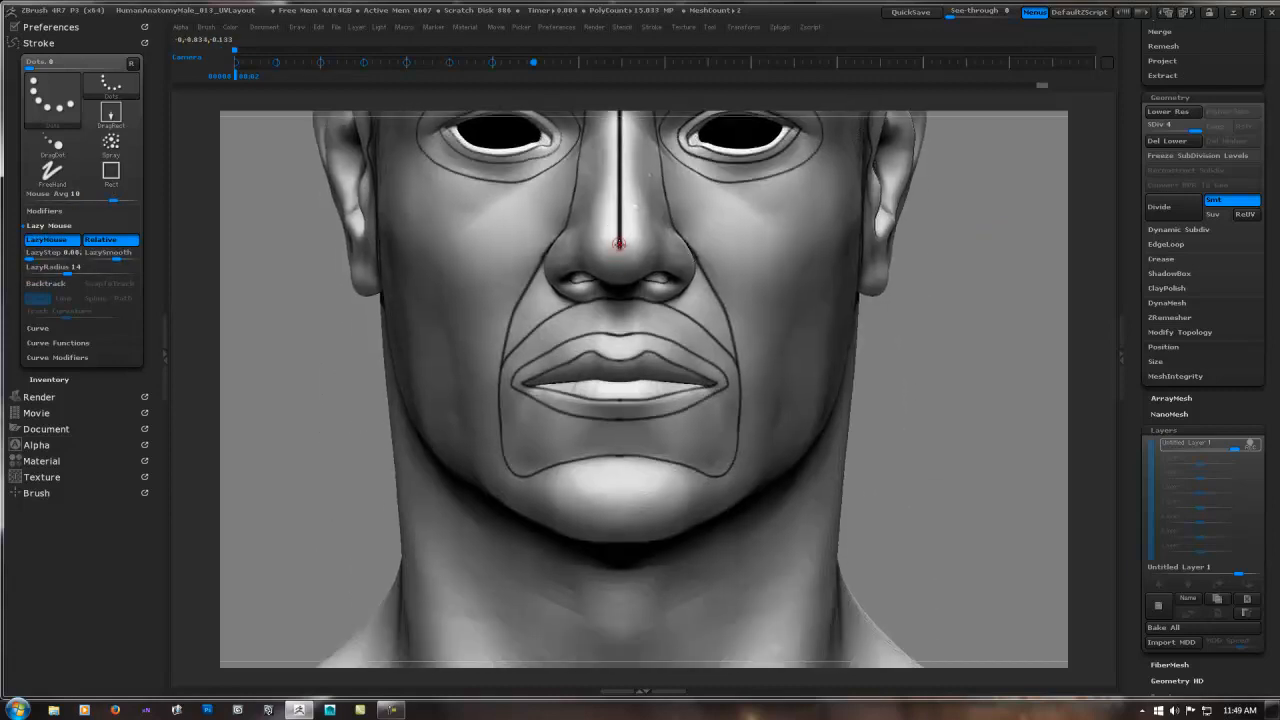
{"action": "right_click_drag", "start_coordinate": [620, 250], "coordinate": [621, 163], "text": "alt"}
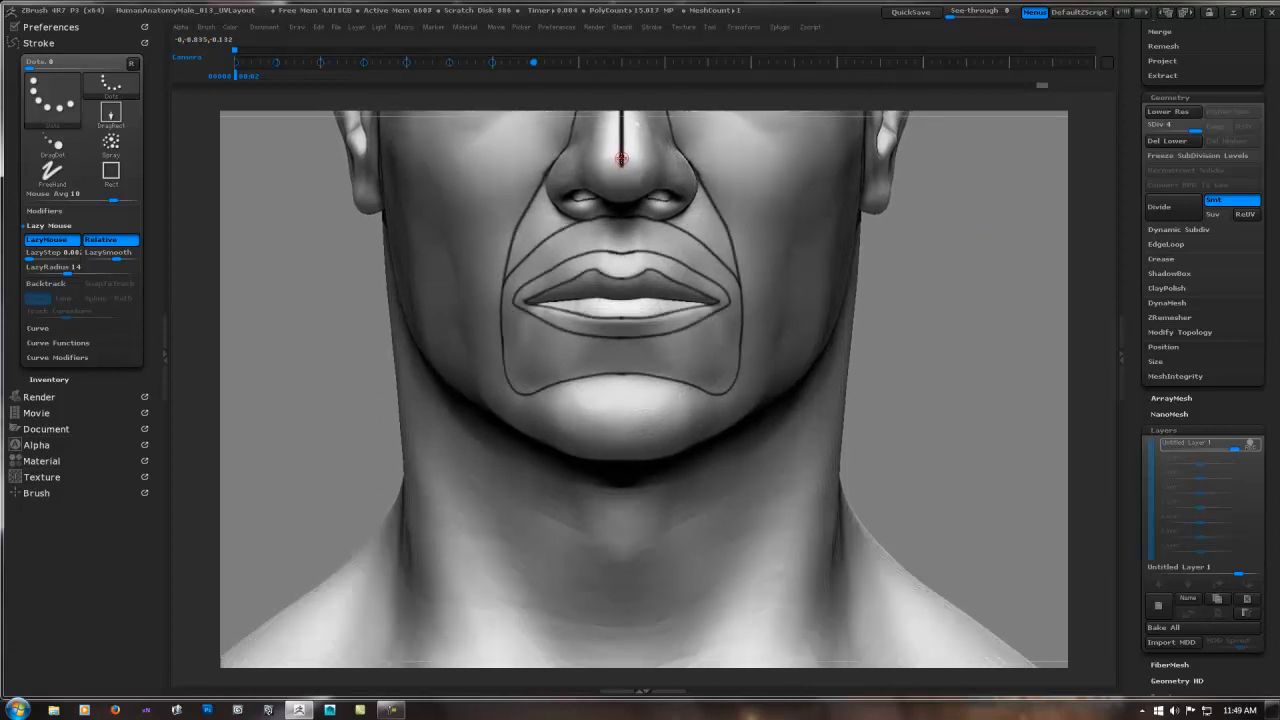
{"action": "key", "text": "shift"}
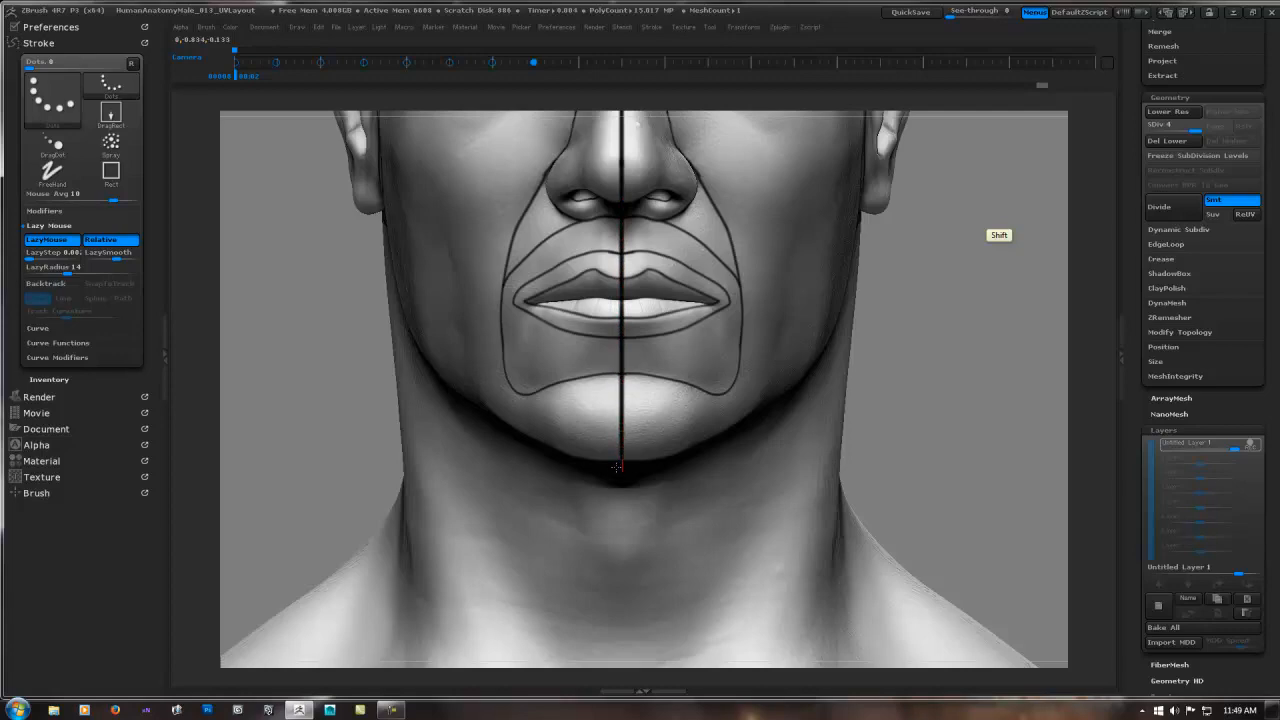
- Isolate the head, neck and upper shoulders, hide the rest of the body, and frame the visible part
{"action": "right_click_drag", "start_coordinate": [629, 360], "coordinate": [634, 266]}
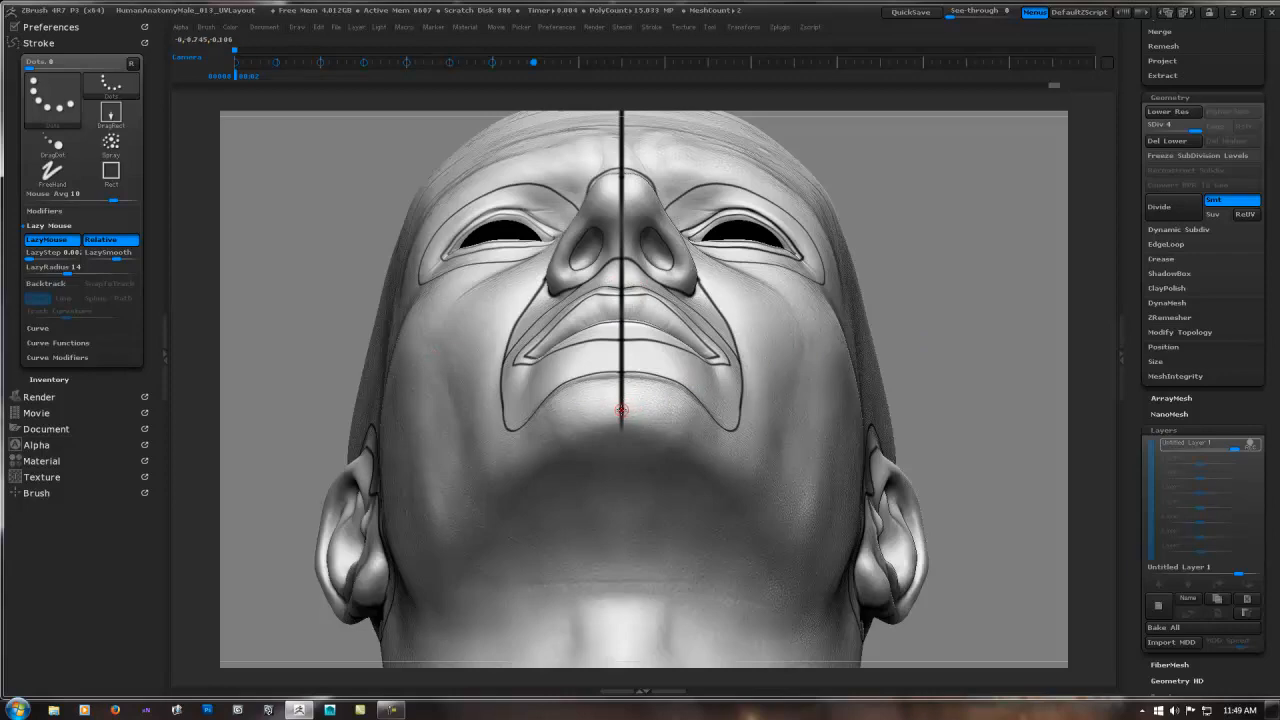
{"action": "left_click_drag", "start_coordinate": [927, 322], "coordinate": [929, 308], "text": "shift"}
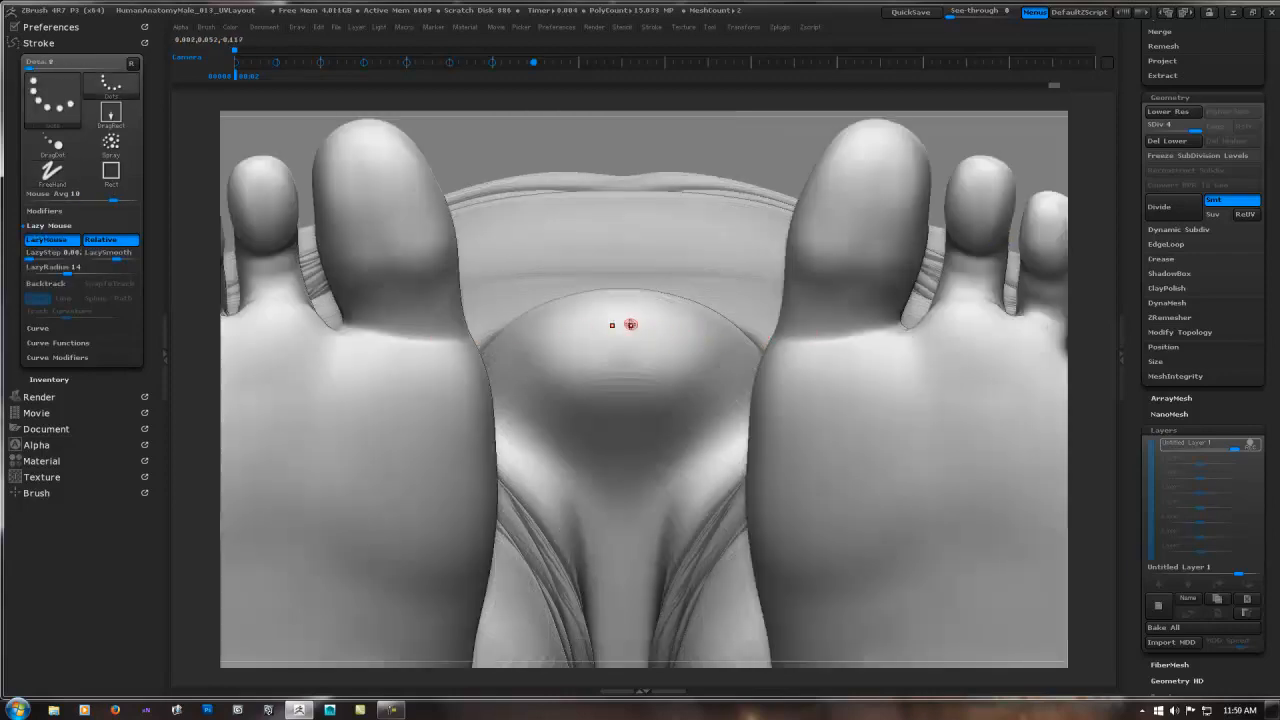
{"action": "right_click_drag", "start_coordinate": [625, 326], "coordinate": [673, 402]}
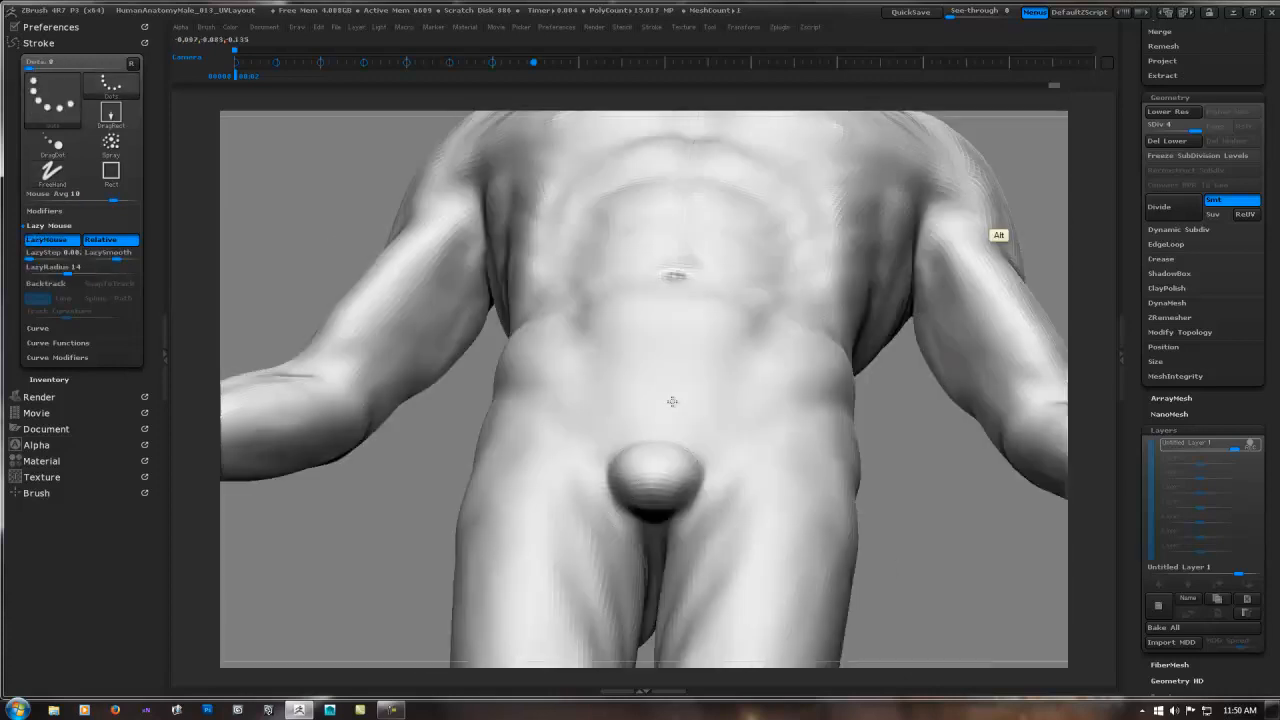
{"action": "right_click_drag", "start_coordinate": [670, 336], "coordinate": [644, 503], "text": "alt"}
{"action": "right_click_drag", "start_coordinate": [677, 306], "coordinate": [652, 455], "text": "alt"}
{"action": "right_click_drag", "start_coordinate": [656, 378], "coordinate": [637, 530], "text": "alt"}
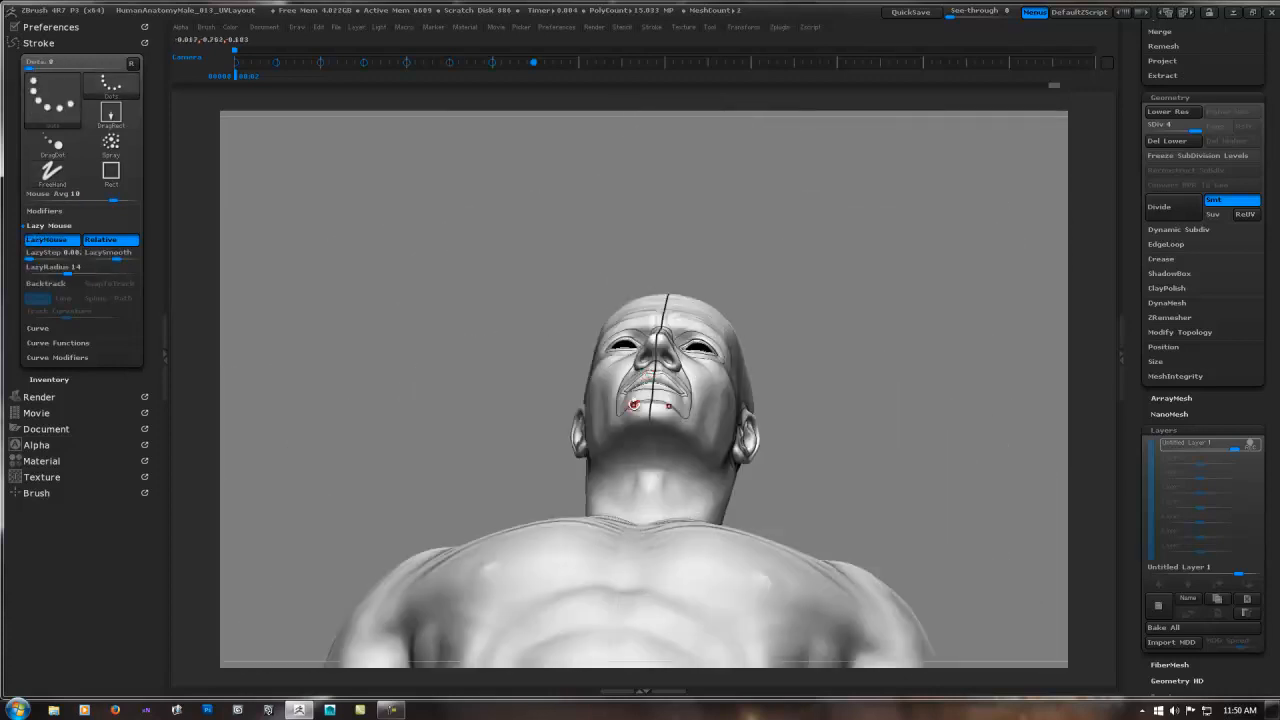
{"action": "mouse_move", "coordinate": [635, 404]}
{"action": "right_mouse_down"}
{"action": "mouse_move", "coordinate": [649, 441]}
{"action": "mouse_move", "coordinate": [650, 412]}
{"action": "mouse_move", "coordinate": [742, 402]}
{"action": "mouse_move", "coordinate": [771, 334]}
{"action": "mouse_move", "coordinate": [820, 374]}
{"action": "right_mouse_up"}
{"action": "key", "text": "ctrl+shift"}
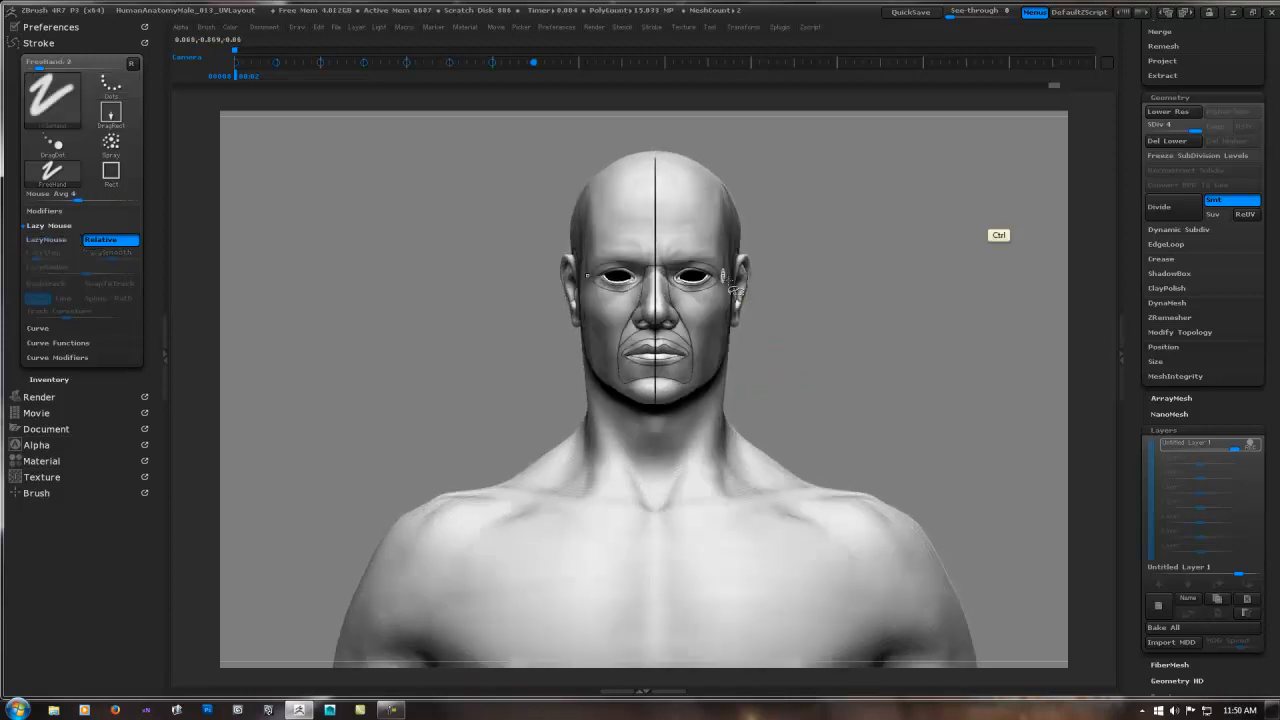
{"action": "left_click_drag", "start_coordinate": [517, 137], "coordinate": [822, 484], "text": "ctrl+shift"}
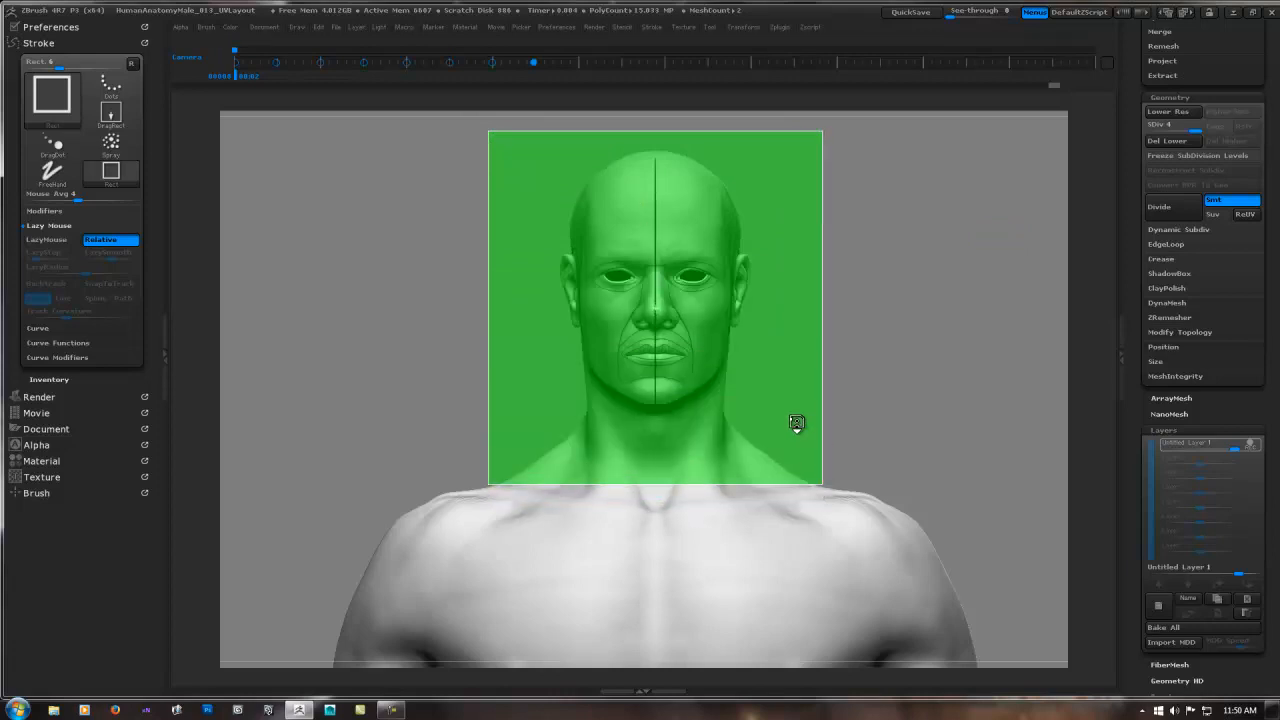
{"action": "left_click_drag", "start_coordinate": [796, 423], "coordinate": [797, 406], "text": "ctrl+shift"}
{"action": "key", "text": "f"}
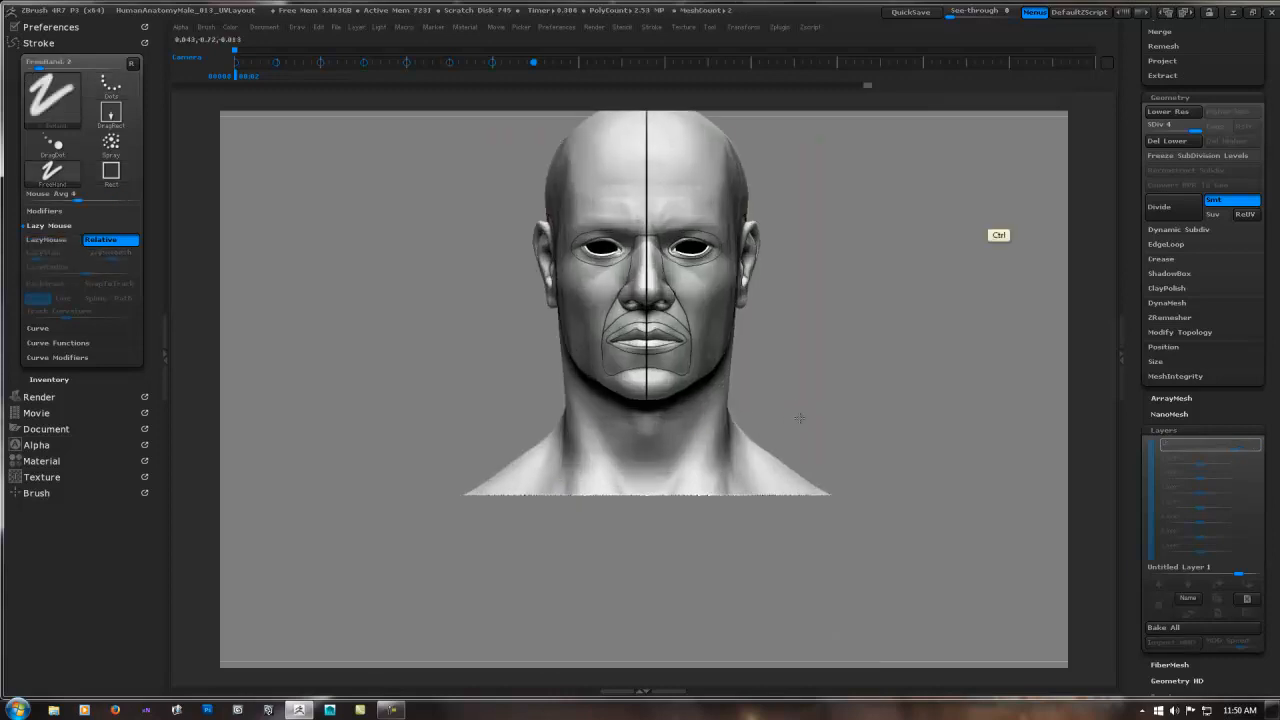
- Paint the straight centre line from beneath the chin along the throat to the cut edge of the neck
{"action": "right_click_drag", "start_coordinate": [800, 418], "coordinate": [749, 349], "text": "ctrl"}
{"action": "right_click_drag", "start_coordinate": [871, 354], "coordinate": [840, 354]}
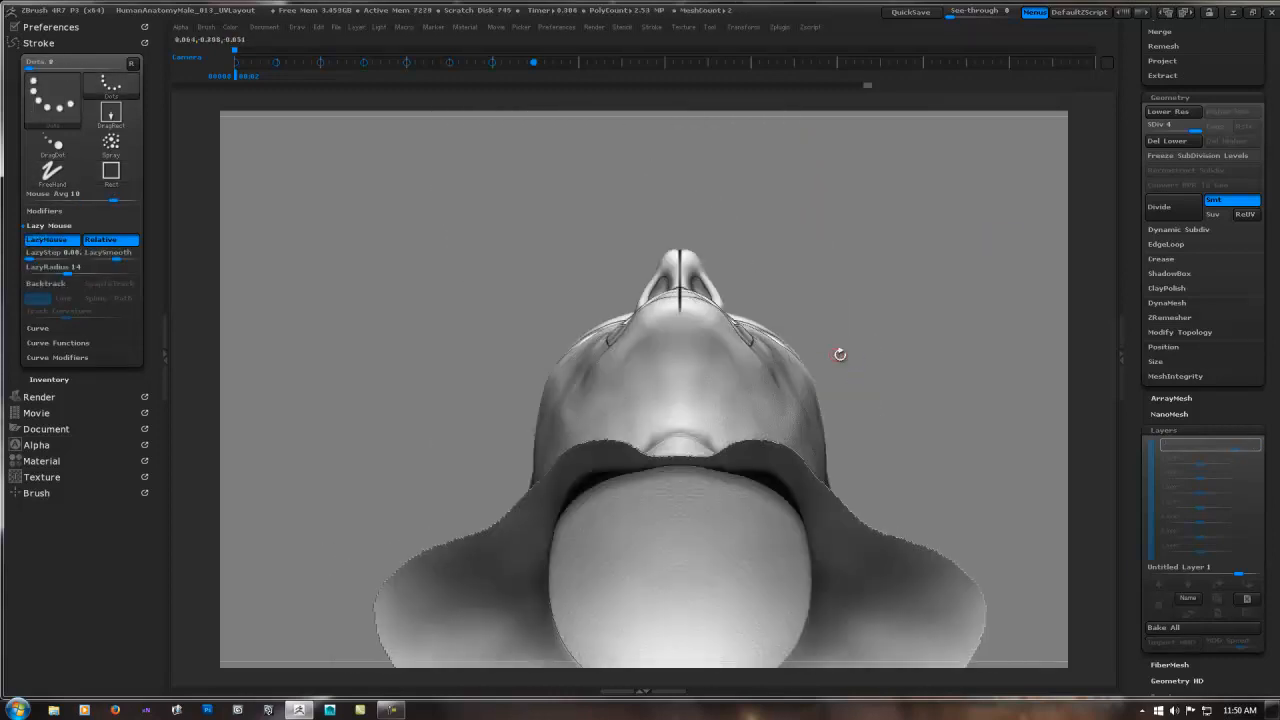
{"action": "right_click_drag", "start_coordinate": [712, 294], "coordinate": [618, 307], "text": "alt"}
{"action": "key", "text": "shift"}
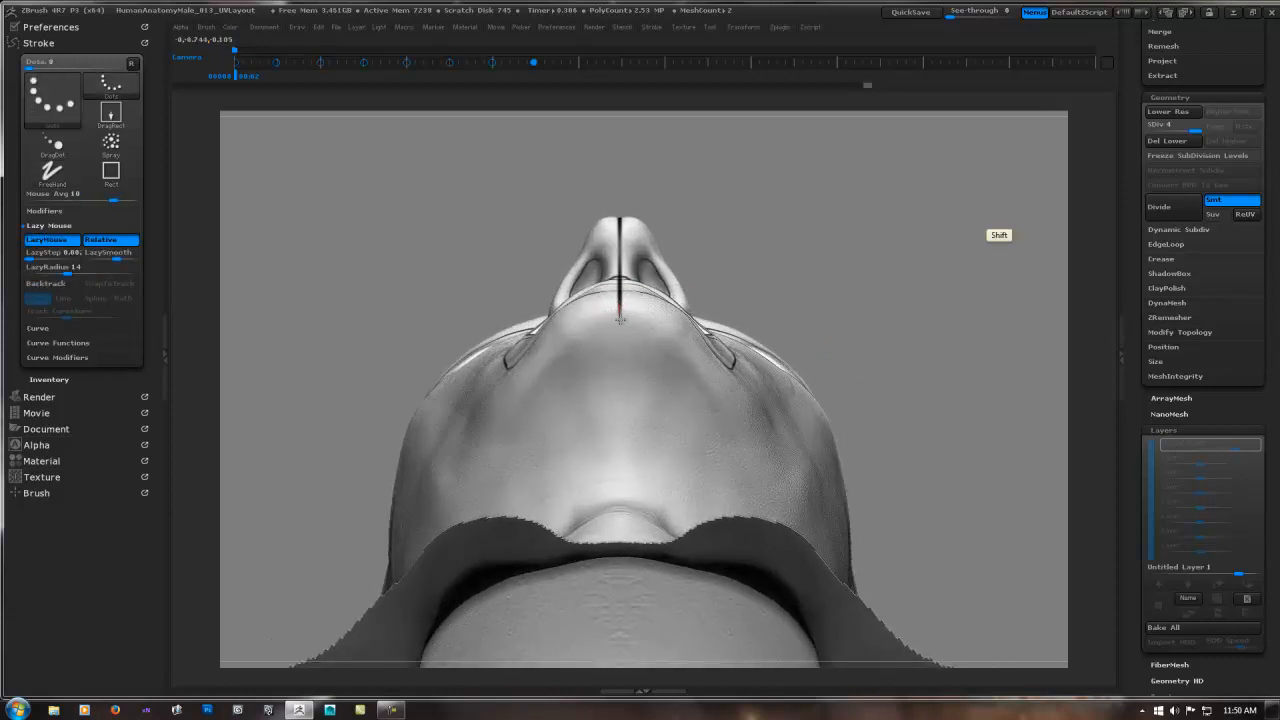
{"action": "left_click_drag", "start_coordinate": [616, 380], "coordinate": [618, 460], "text": "shift"}
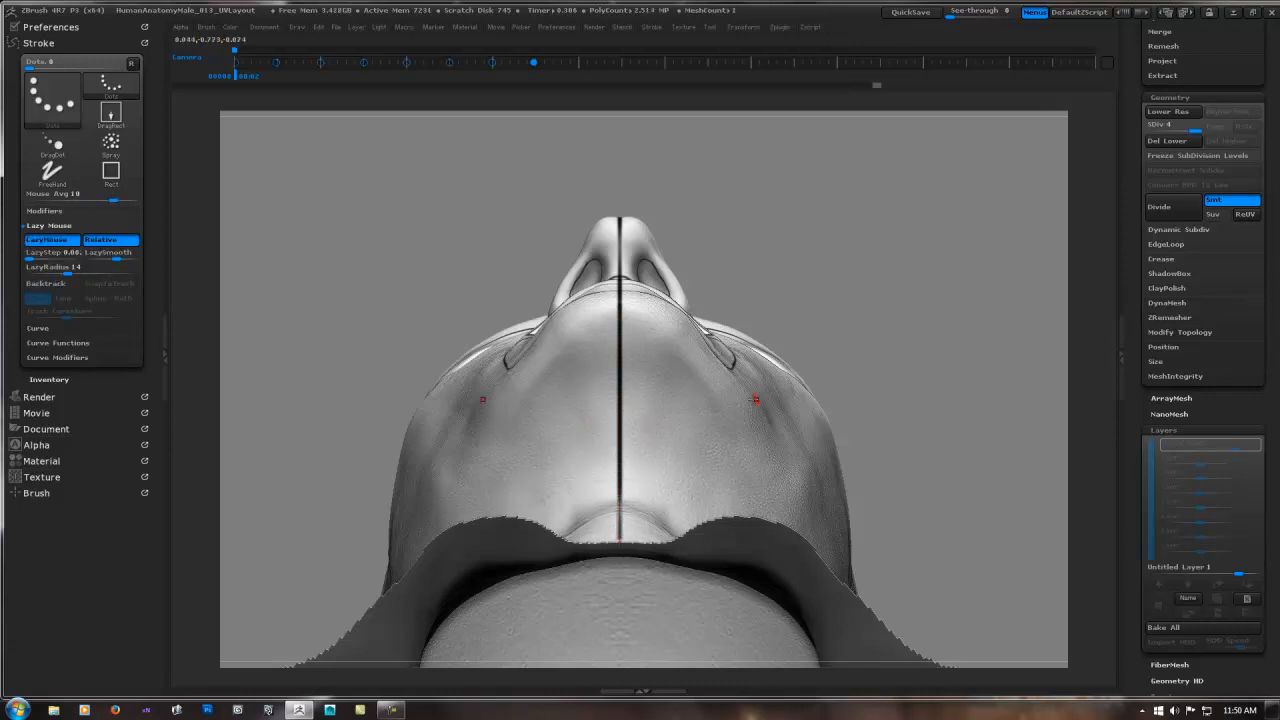
- Redo the centre line's throat end and extend it straight across the head's inner surface to the back of the neck opening
{"action": "key", "text": "shift"}
{"action": "mouse_move", "coordinate": [619, 490]}
{"action": "left_mouse_down", "text": "shift"}
{"action": "mouse_move", "coordinate": [627, 500]}
{"action": "mouse_move", "coordinate": [742, 386]}
{"action": "left_mouse_up", "text": "shift"}
{"action": "key", "text": "ctrl+z"}
{"action": "key", "text": "shift"}
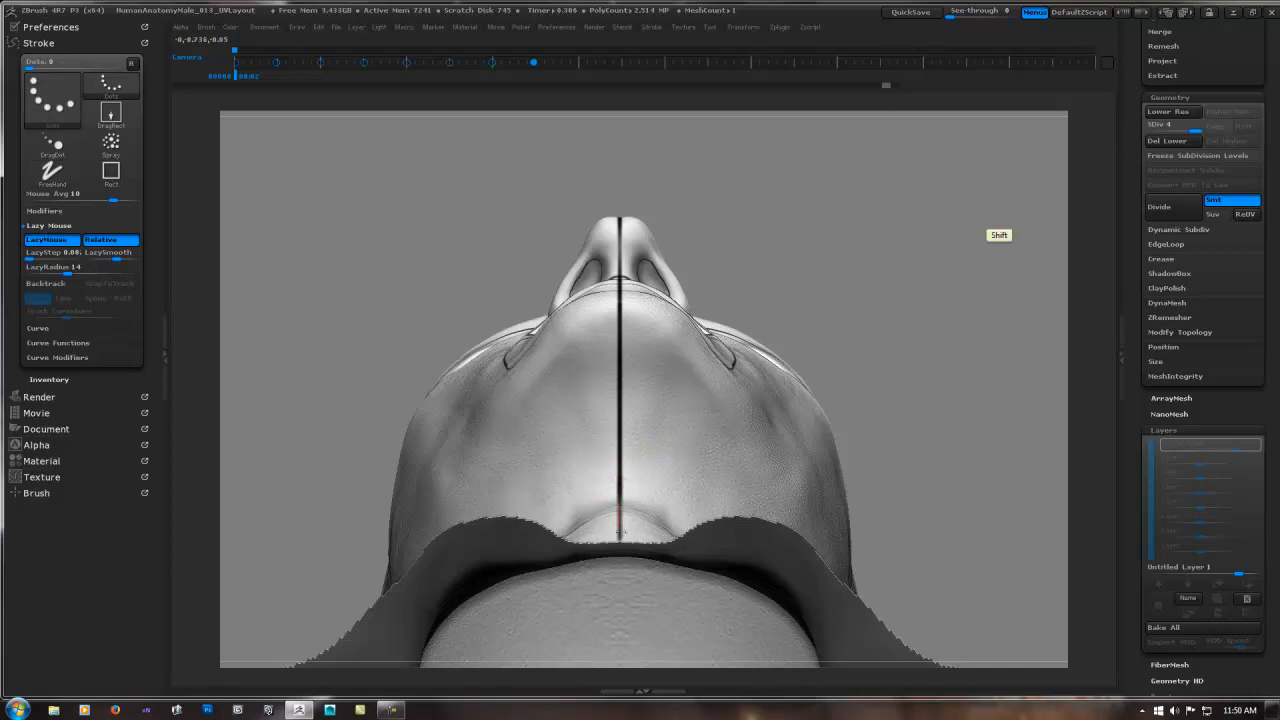
{"action": "left_click_drag", "start_coordinate": [620, 566], "coordinate": [620, 636], "text": "shift"}
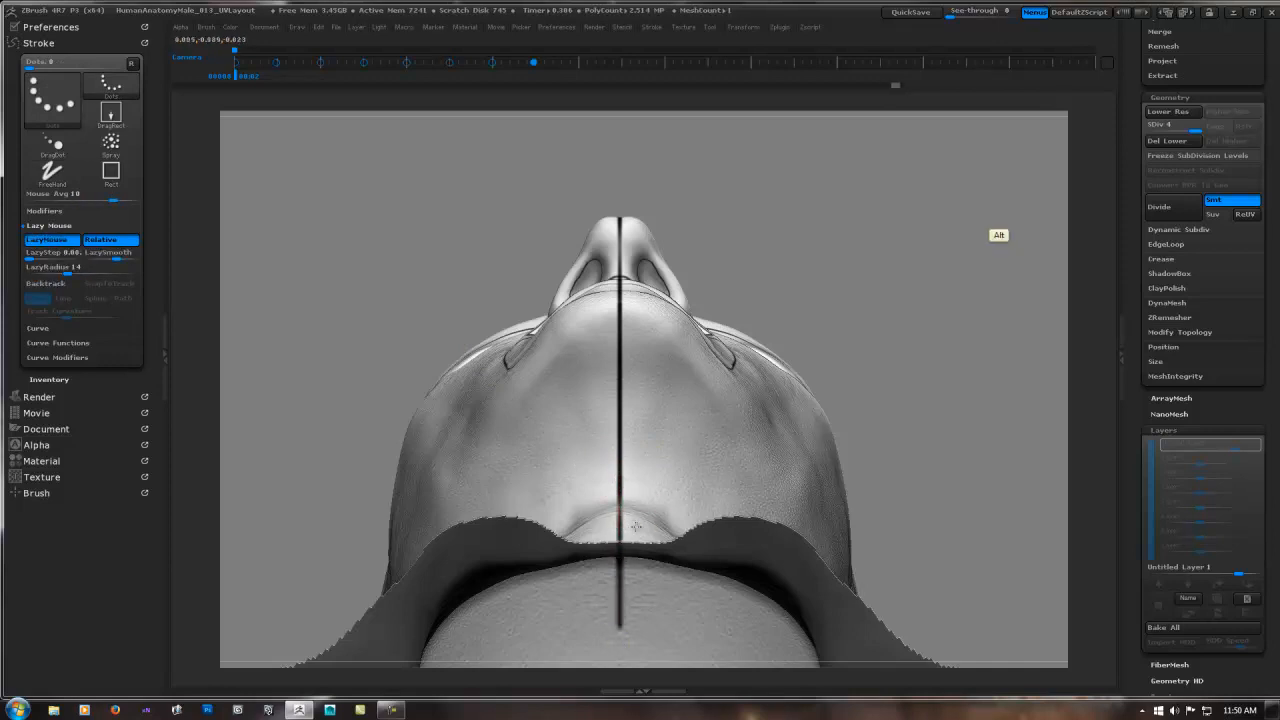
{"action": "right_click_drag", "start_coordinate": [643, 520], "coordinate": [649, 203], "text": "alt"}
{"action": "left_click_drag", "start_coordinate": [629, 345], "coordinate": [614, 647], "text": "shift"}
{"action": "right_click_drag", "start_coordinate": [634, 529], "coordinate": [640, 408], "text": "alt"}
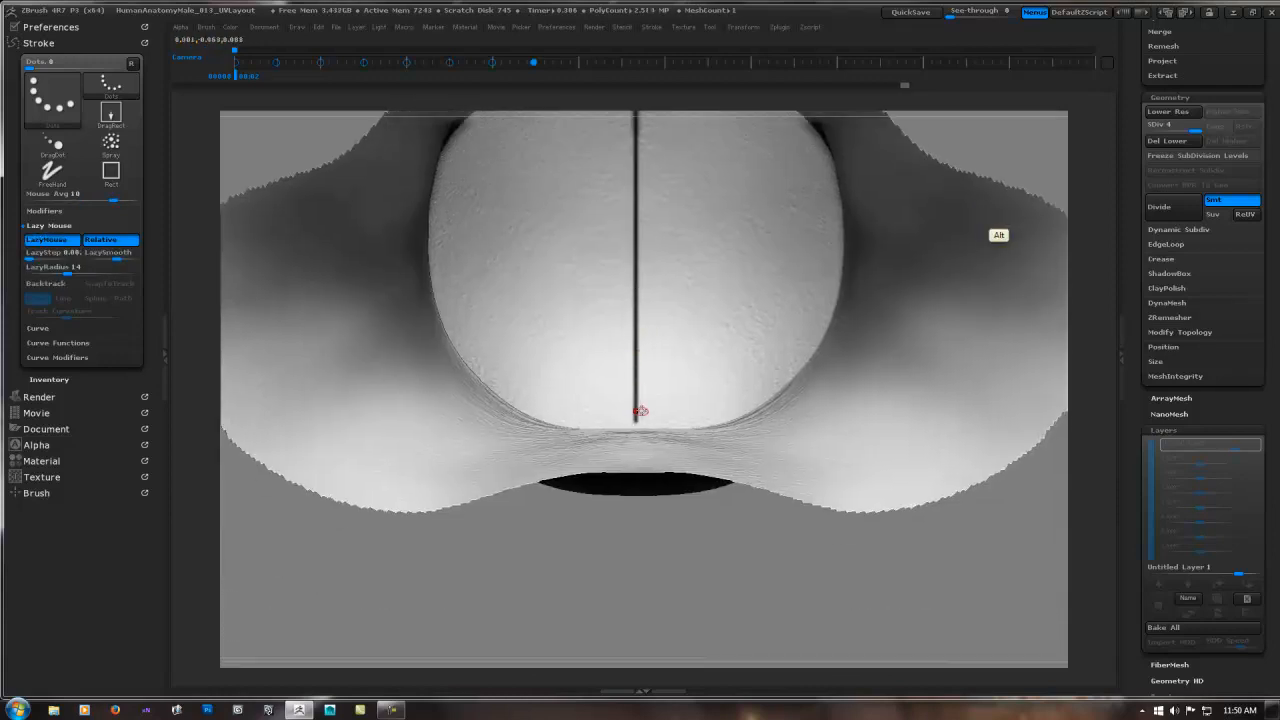
{"action": "key", "text": "shift"}
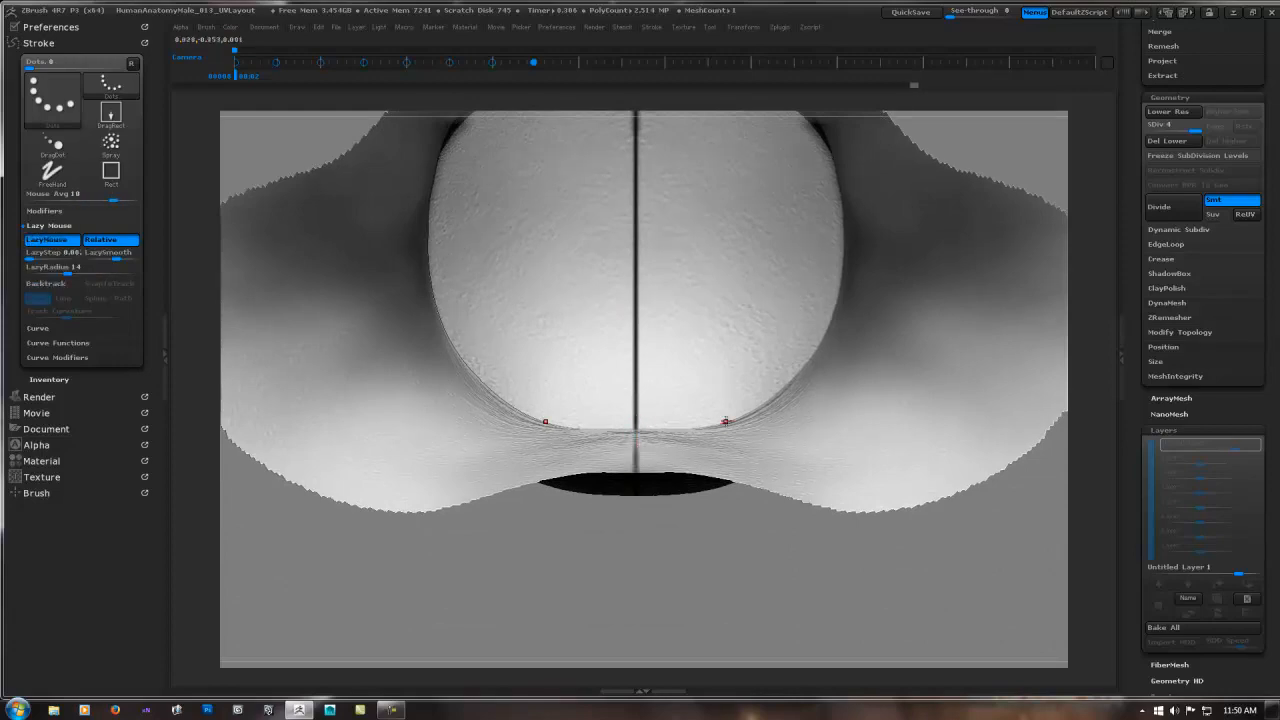
- Paint the straight centre line down the back of the head, from the crown to the base of the skull
{"action": "right_click_drag", "start_coordinate": [661, 412], "coordinate": [682, 512]}
{"action": "right_click_drag", "start_coordinate": [805, 409], "coordinate": [797, 468]}
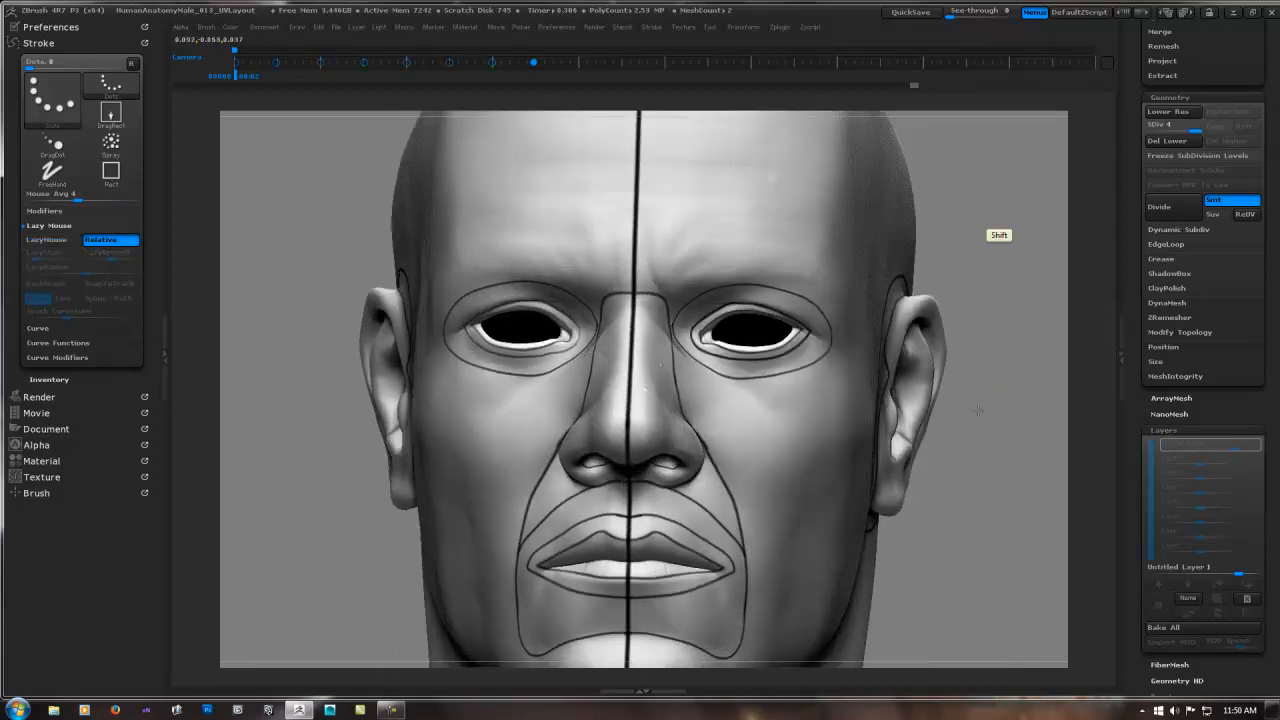
{"action": "right_click_drag", "start_coordinate": [977, 410], "coordinate": [906, 380], "text": "shift"}
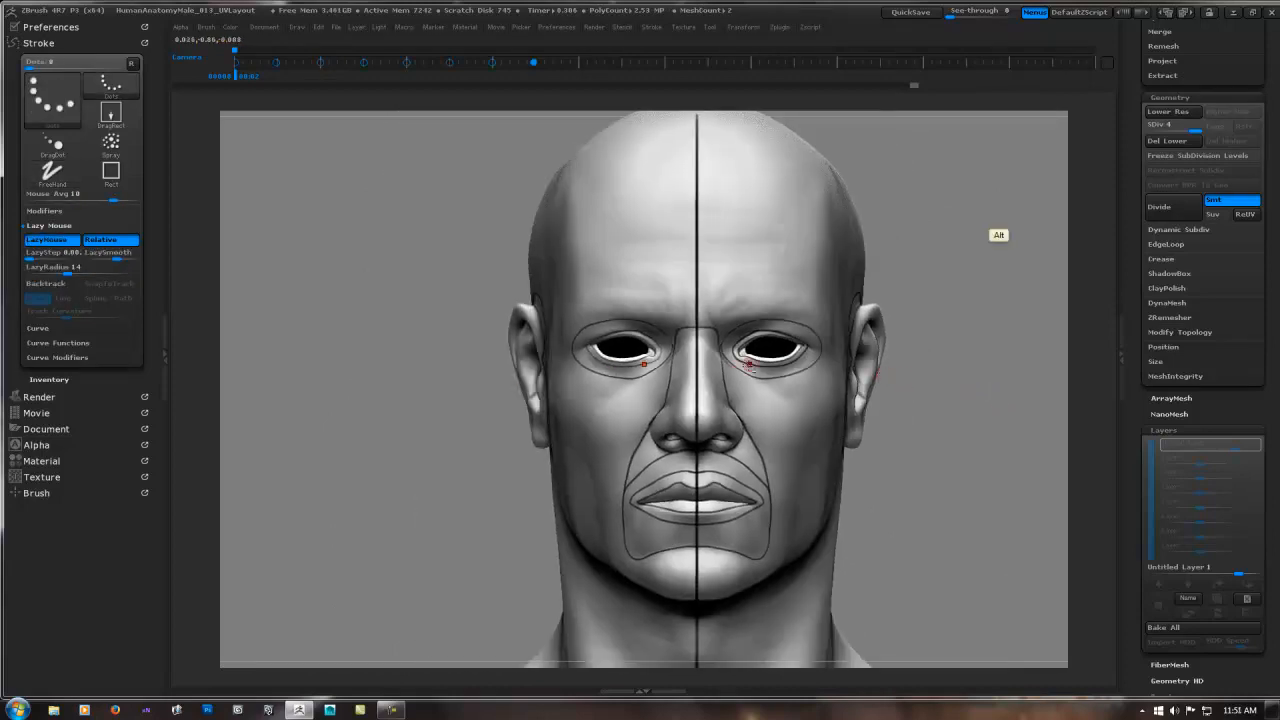
{"action": "right_click_drag", "start_coordinate": [728, 380], "coordinate": [737, 306]}
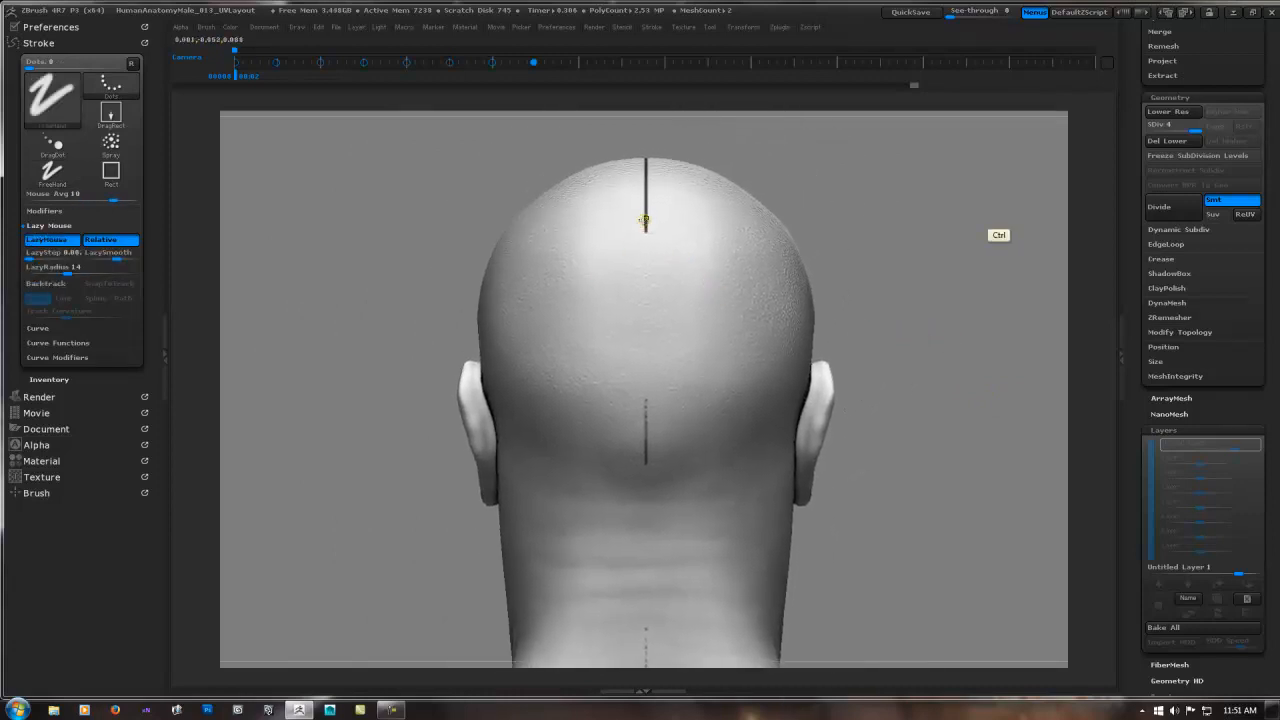
{"action": "mouse_move", "coordinate": [646, 226]}
{"action": "right_mouse_down", "text": "alt"}
{"action": "mouse_move", "coordinate": [663, 223]}
{"action": "mouse_move", "coordinate": [647, 229]}
{"action": "right_mouse_up", "text": "alt"}
{"action": "left_click_drag", "start_coordinate": [647, 229], "coordinate": [641, 598], "text": "shift"}
- Continue the straight centre line from the base of the skull down the back of the neck to the cut edge
{"action": "right_click_drag", "start_coordinate": [672, 528], "coordinate": [654, 128], "text": "alt"}
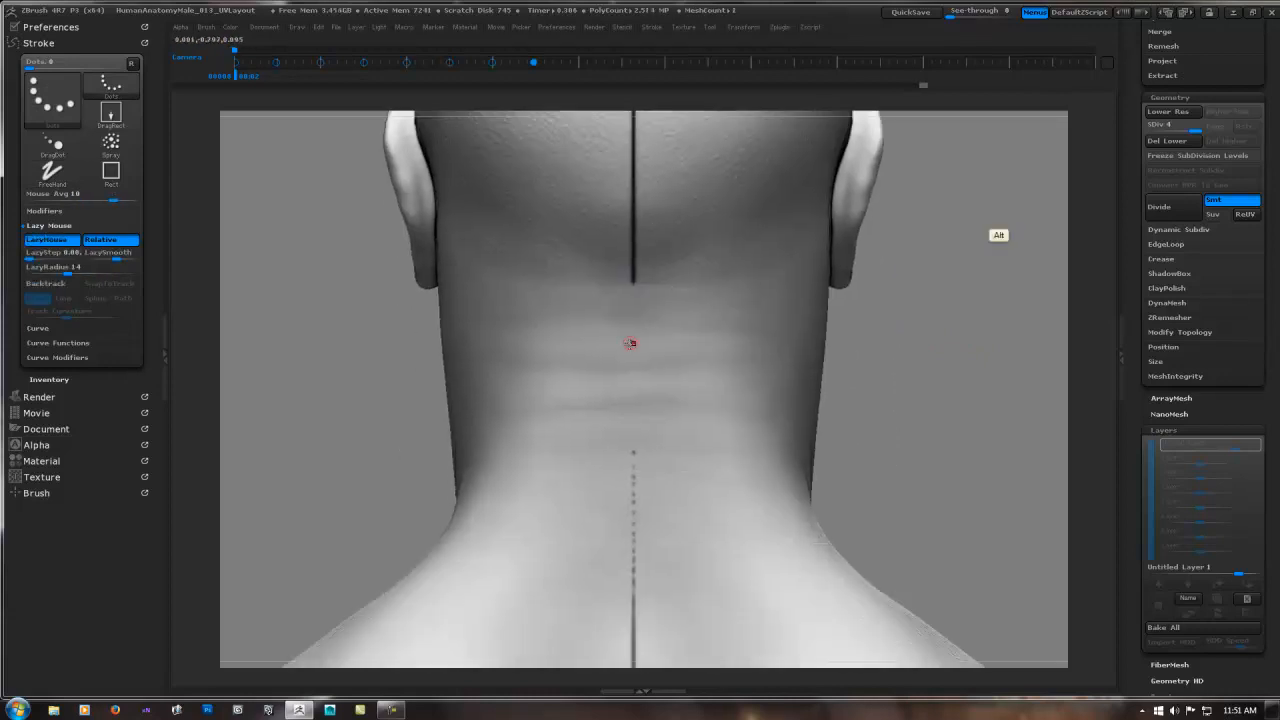
{"action": "left_click_drag", "start_coordinate": [634, 270], "coordinate": [634, 425], "text": "shift"}
{"action": "key", "text": "ctrl+z"}
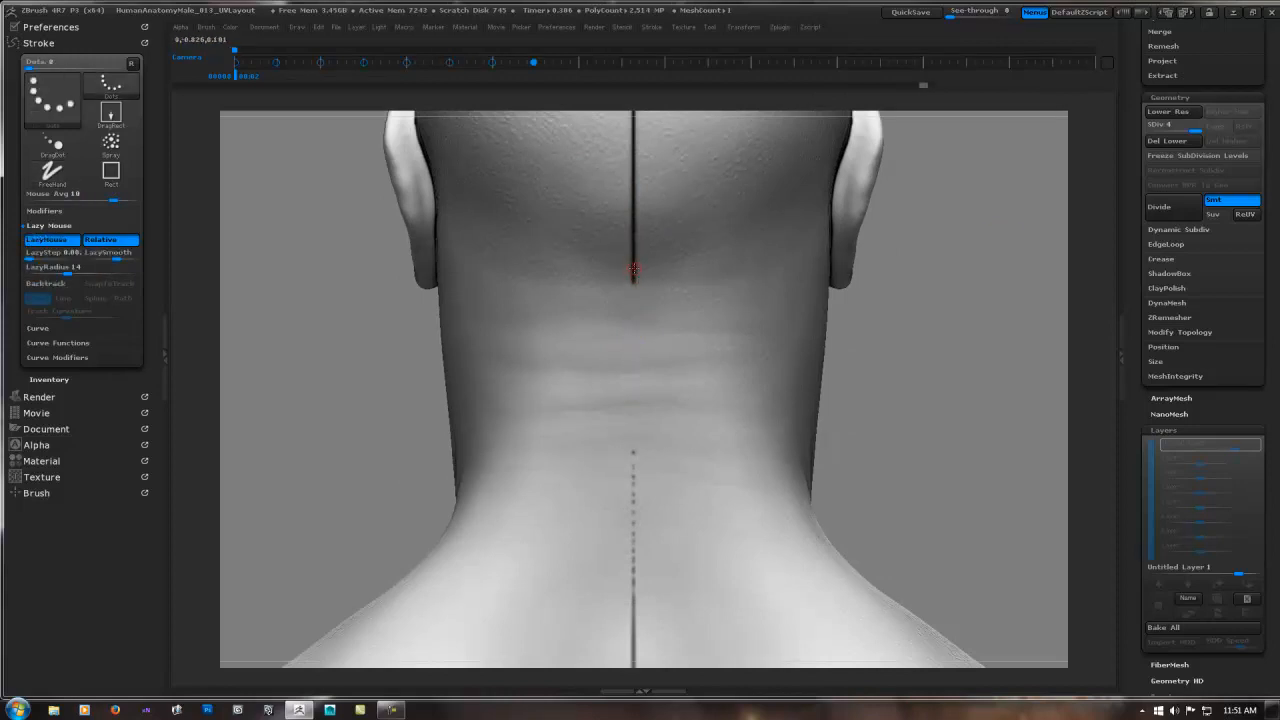
{"action": "left_click_drag", "start_coordinate": [634, 270], "coordinate": [621, 577], "text": "shift"}
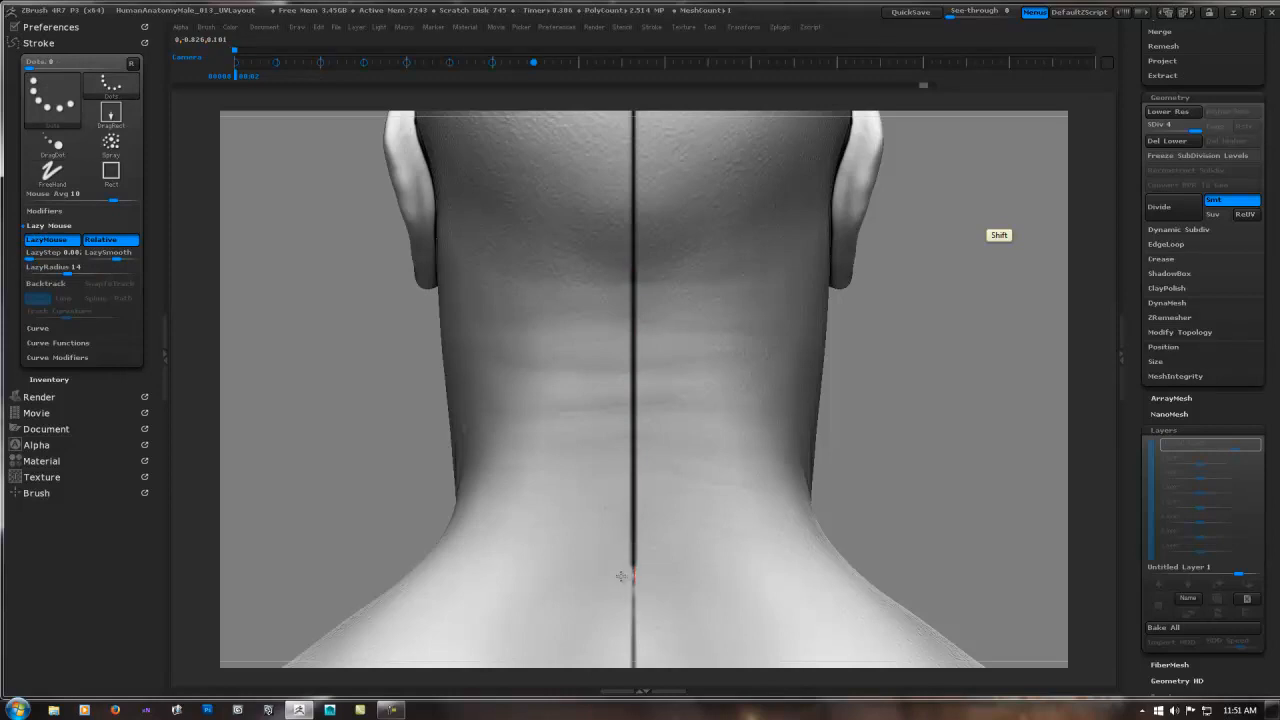
{"action": "right_click_drag", "start_coordinate": [621, 577], "coordinate": [624, 345], "text": "alt"}
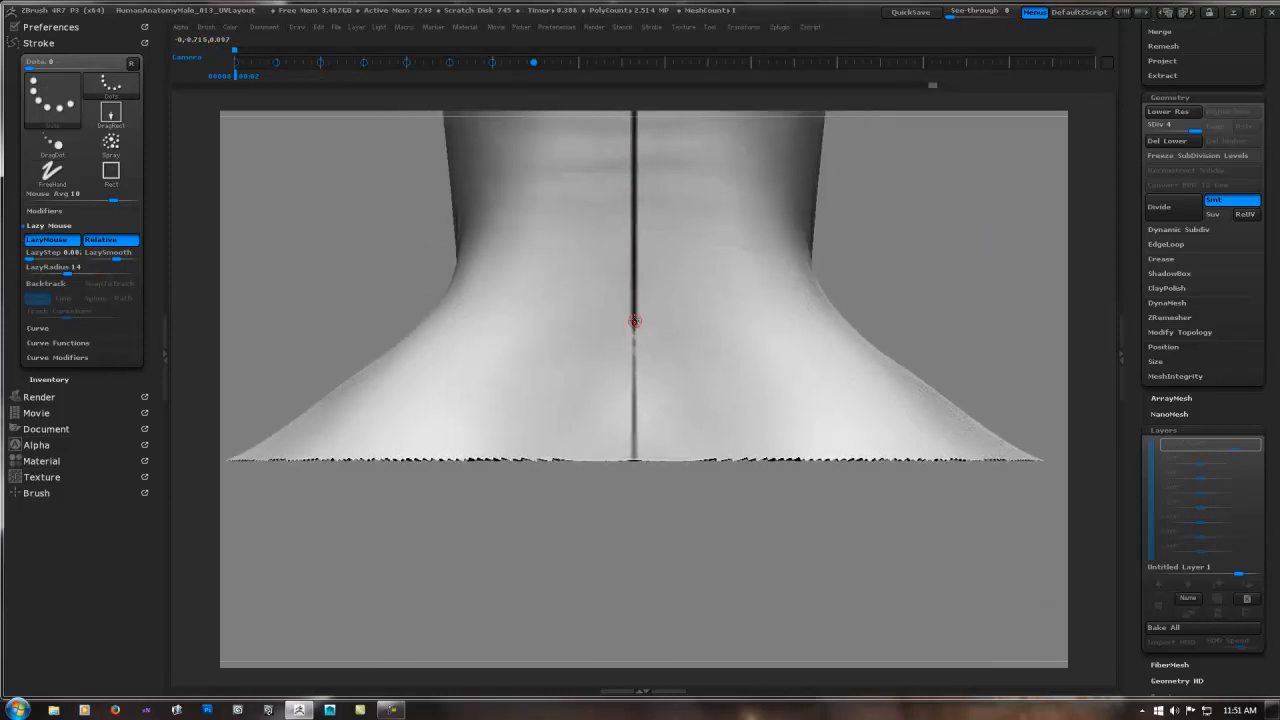
{"action": "left_click_drag", "start_coordinate": [633, 320], "coordinate": [630, 495], "text": "alt"}
- Close the gap on top of the head by joining the front and back centre lines with a straight stroke
{"action": "right_click_drag", "start_coordinate": [657, 320], "coordinate": [652, 572], "text": "alt"}
{"action": "right_click_drag", "start_coordinate": [634, 366], "coordinate": [619, 651], "text": "alt"}
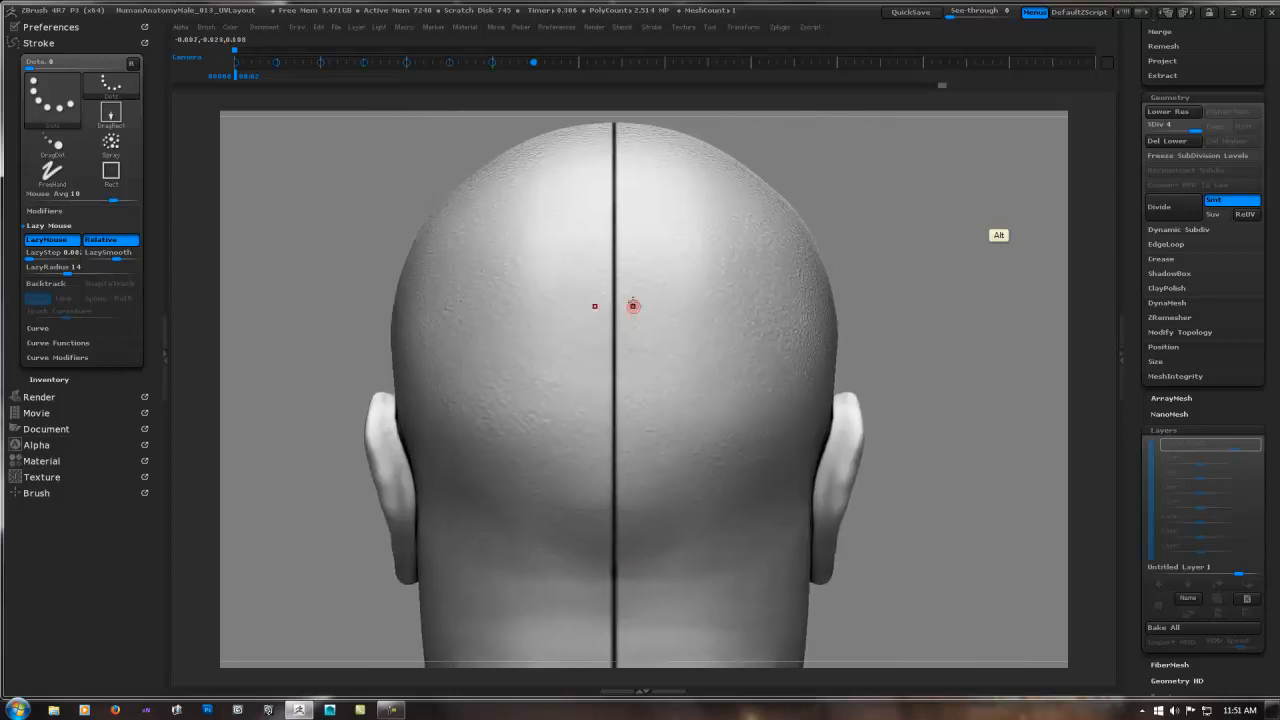
{"action": "right_click_drag", "start_coordinate": [622, 394], "coordinate": [617, 516], "text": "alt"}
{"action": "right_click_drag", "start_coordinate": [626, 327], "coordinate": [628, 405]}
{"action": "right_click_drag", "start_coordinate": [635, 420], "coordinate": [690, 340], "text": "alt"}
{"action": "right_click_drag", "start_coordinate": [703, 236], "coordinate": [691, 420], "text": "alt"}
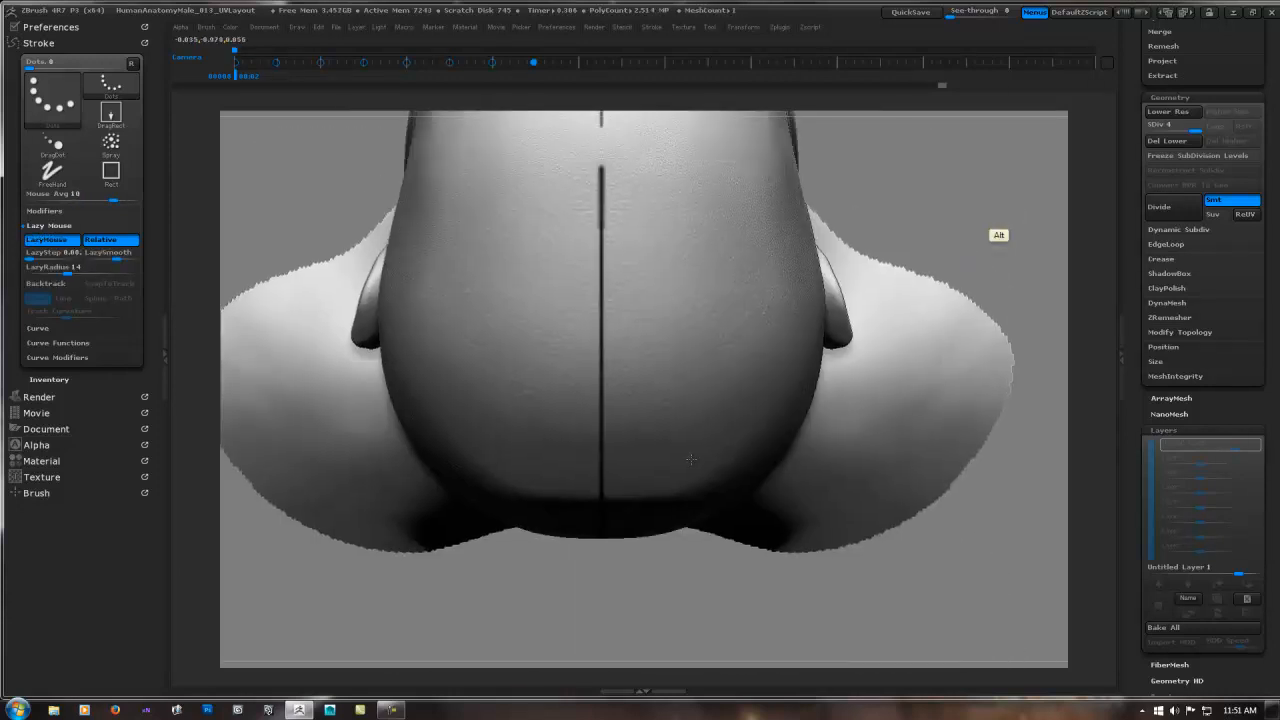
{"action": "right_click_drag", "start_coordinate": [644, 303], "coordinate": [629, 438], "text": "alt"}
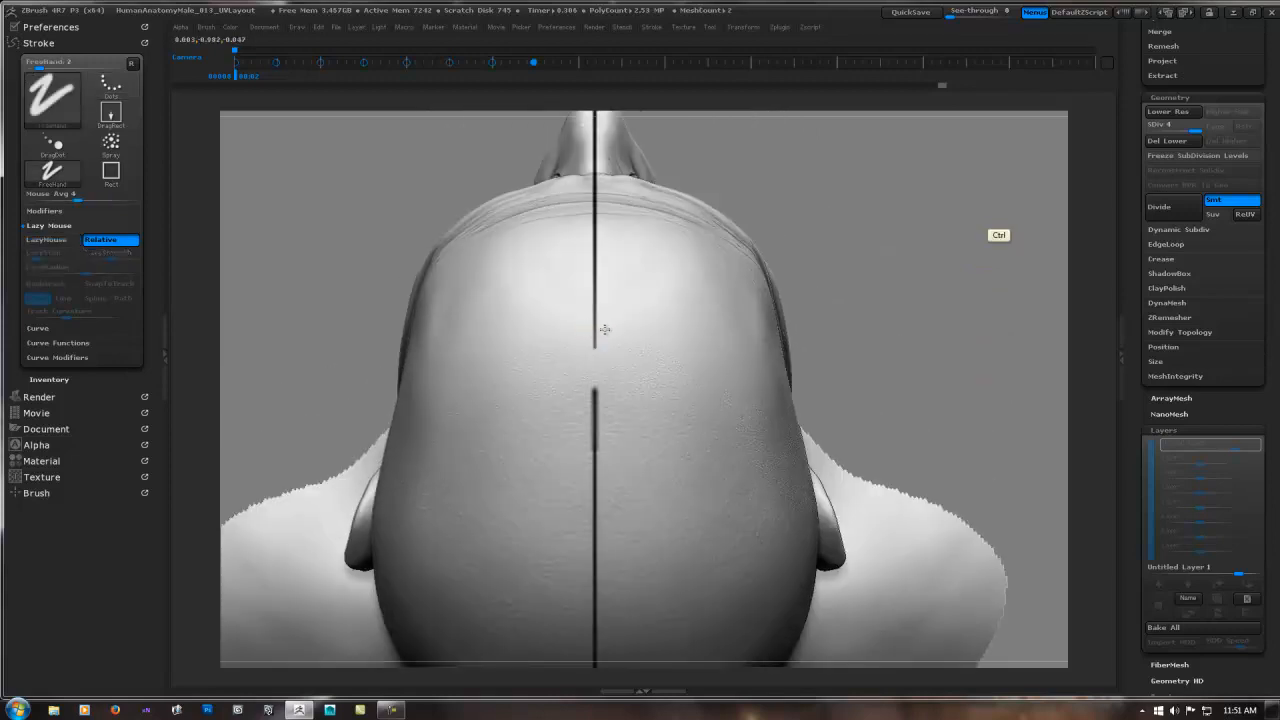
{"action": "right_click_drag", "start_coordinate": [603, 329], "coordinate": [610, 345], "text": "ctrl"}
{"action": "key", "text": "shift"}
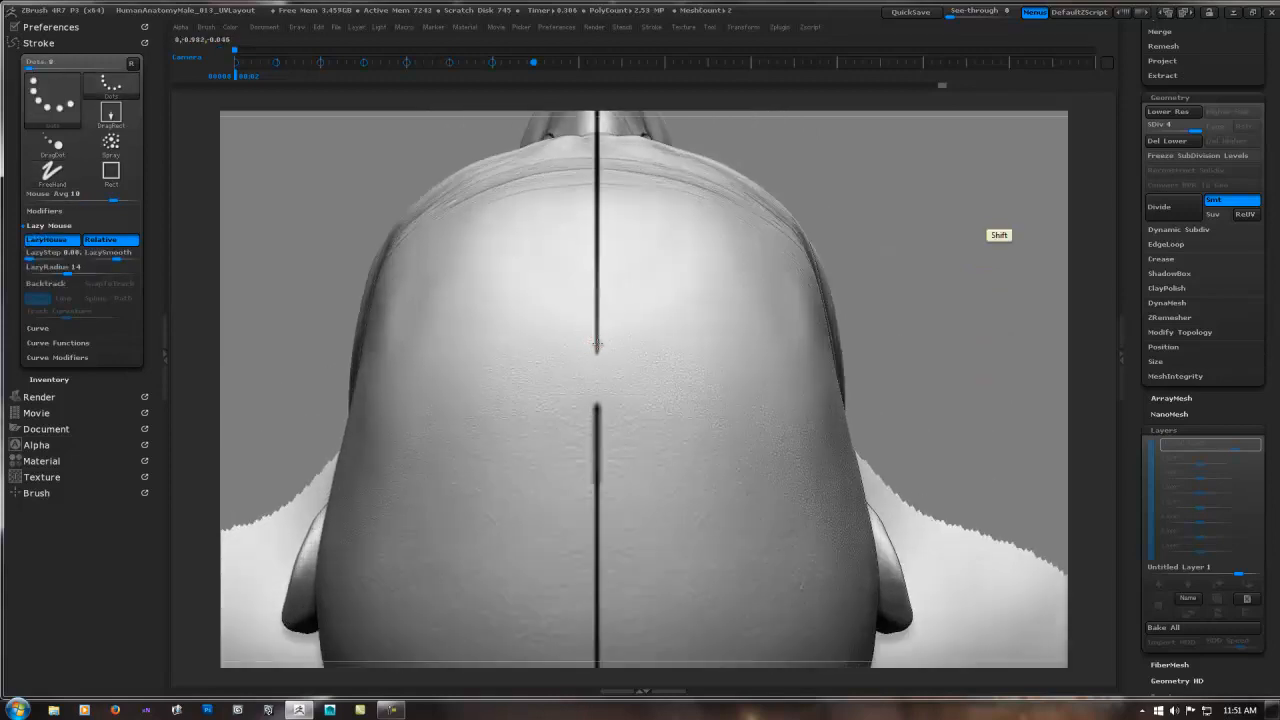
{"action": "left_click_drag", "start_coordinate": [596, 380], "coordinate": [595, 445], "text": "shift"}
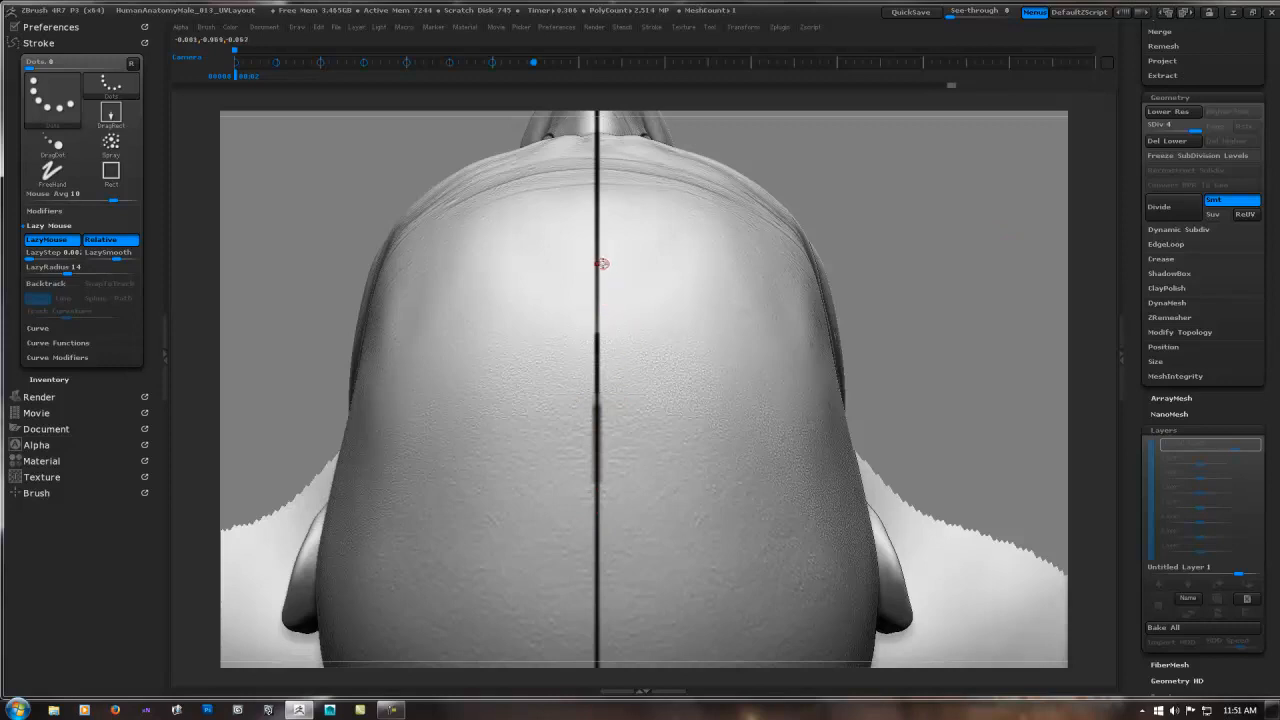
- Reinforce the centre line on top of the head and complete it straight down the throat to the neck's cut edge
{"action": "left_click_drag", "start_coordinate": [597, 260], "coordinate": [596, 386], "text": "shift"}
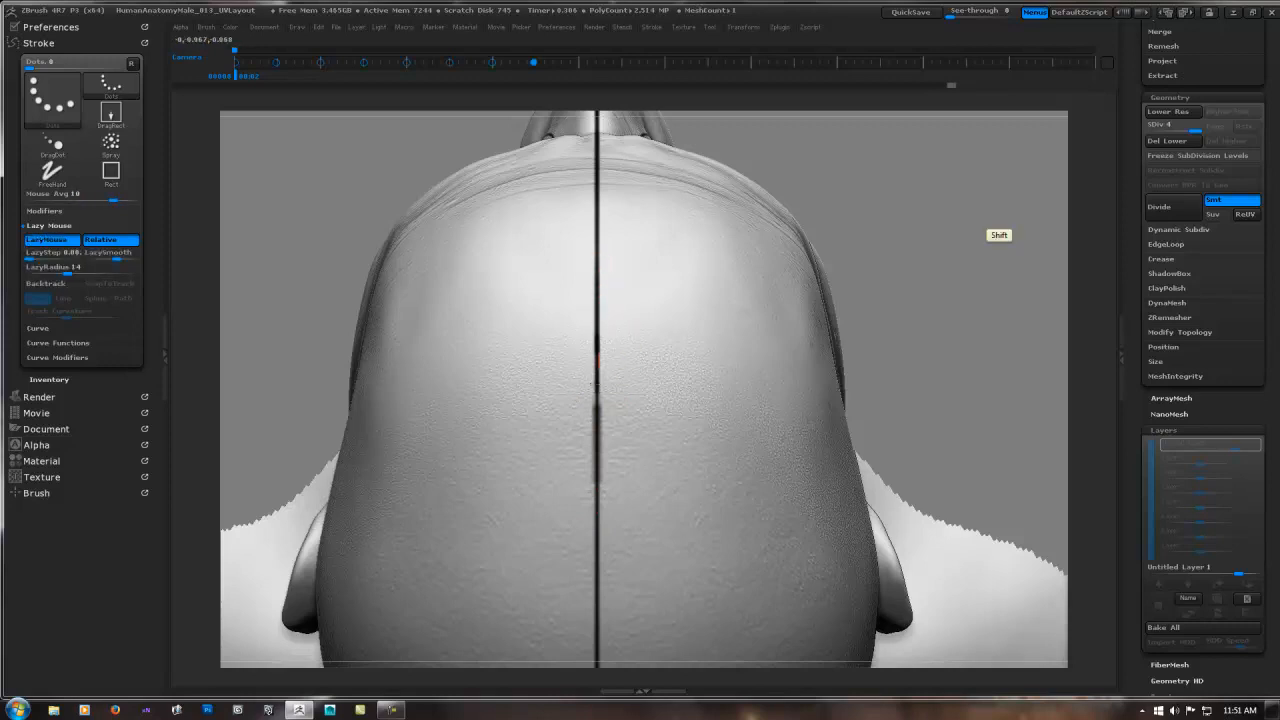
{"action": "mouse_move", "coordinate": [701, 340]}
{"action": "right_mouse_down", "text": "ctrl"}
{"action": "mouse_move", "coordinate": [600, 323]}
{"action": "mouse_move", "coordinate": [626, 369]}
{"action": "mouse_move", "coordinate": [600, 305]}
{"action": "mouse_move", "coordinate": [620, 349]}
{"action": "mouse_move", "coordinate": [677, 377]}
{"action": "mouse_move", "coordinate": [738, 340]}
{"action": "mouse_move", "coordinate": [651, 368]}
{"action": "mouse_move", "coordinate": [725, 284]}
{"action": "right_mouse_up", "text": "ctrl"}
{"action": "right_click_drag", "start_coordinate": [609, 318], "coordinate": [633, 612], "text": "ctrl"}
{"action": "mouse_move", "coordinate": [633, 612]}
{"action": "right_mouse_down", "text": "alt"}
{"action": "mouse_move", "coordinate": [657, 357]}
{"action": "mouse_move", "coordinate": [651, 250]}
{"action": "right_mouse_up", "text": "alt"}
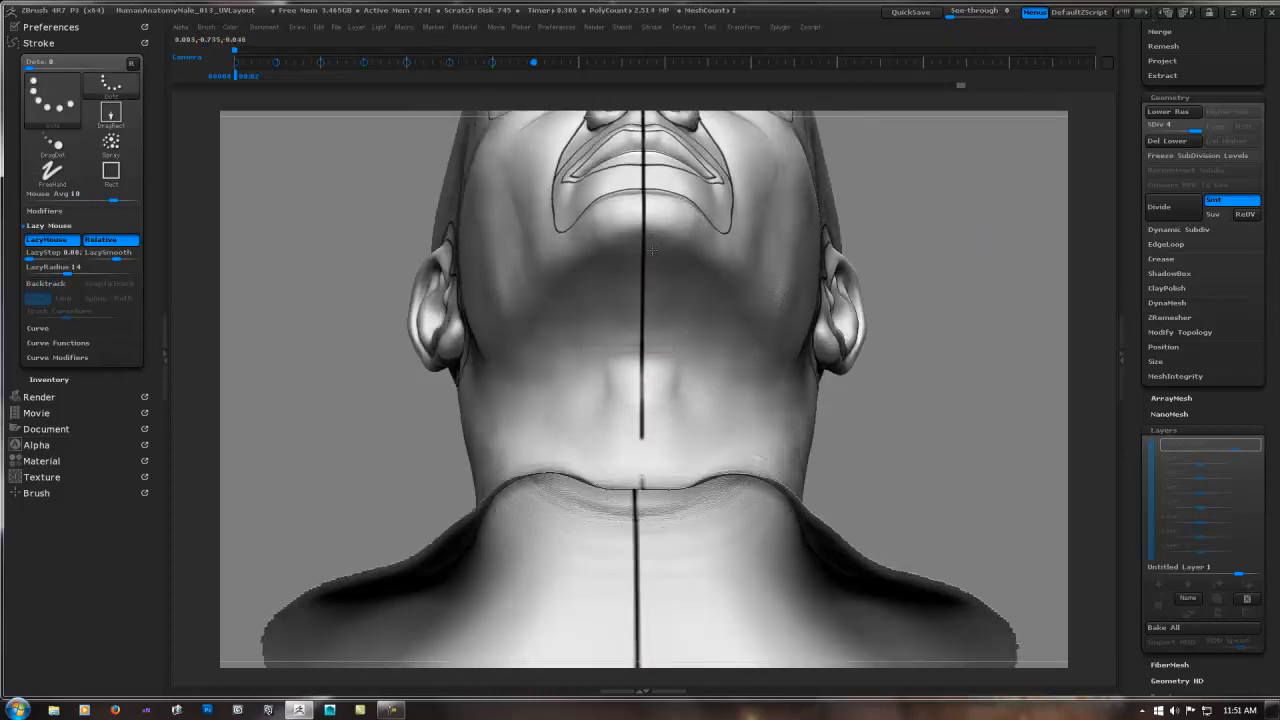
{"action": "right_click_drag", "start_coordinate": [648, 400], "coordinate": [662, 520]}
{"action": "right_click_drag", "start_coordinate": [890, 369], "coordinate": [886, 385], "text": "shift"}
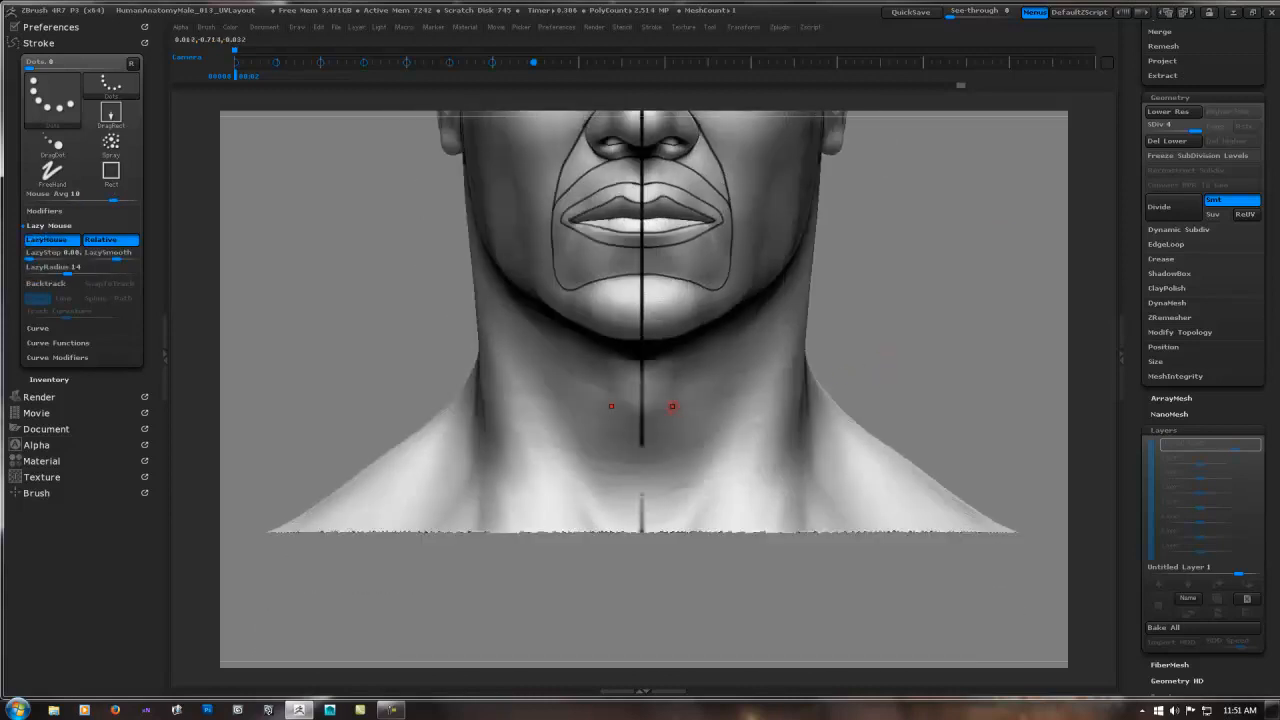
{"action": "mouse_move", "coordinate": [676, 408]}
{"action": "right_mouse_down", "text": "ctrl"}
{"action": "mouse_move", "coordinate": [689, 451]}
{"action": "mouse_move", "coordinate": [674, 454]}
{"action": "right_mouse_up", "text": "ctrl"}
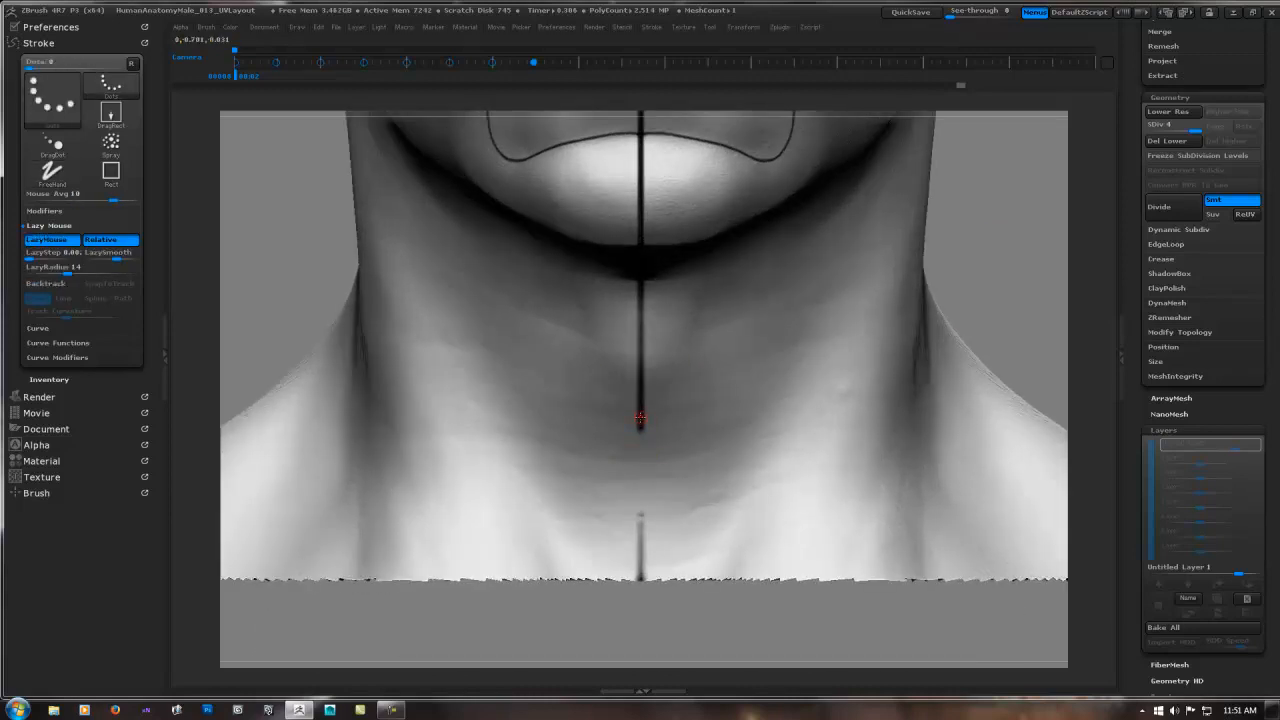
{"action": "left_click_drag", "start_coordinate": [640, 418], "coordinate": [640, 457], "text": "shift"}
{"action": "left_click_drag", "start_coordinate": [636, 522], "coordinate": [640, 578], "text": "shift"}
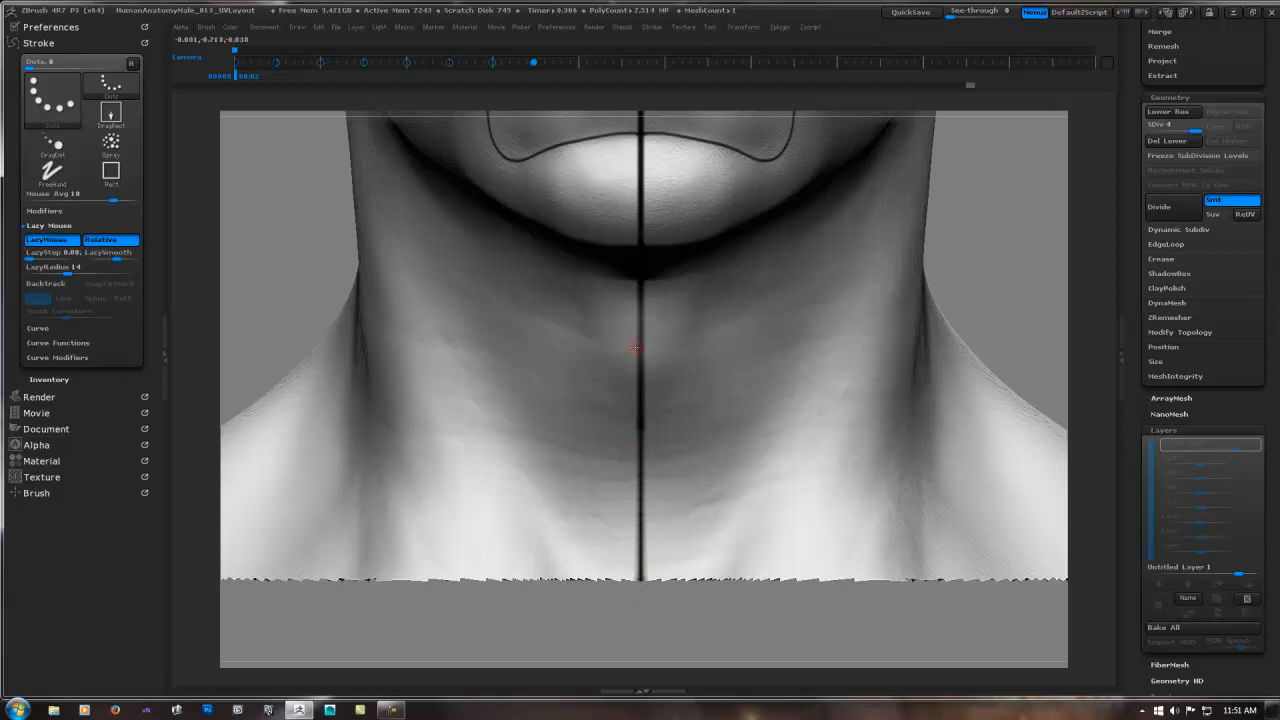
{"action": "right_click_drag", "start_coordinate": [657, 294], "coordinate": [649, 424], "text": "alt"}
{"action": "left_click_drag", "start_coordinate": [638, 382], "coordinate": [634, 532], "text": "shift"}
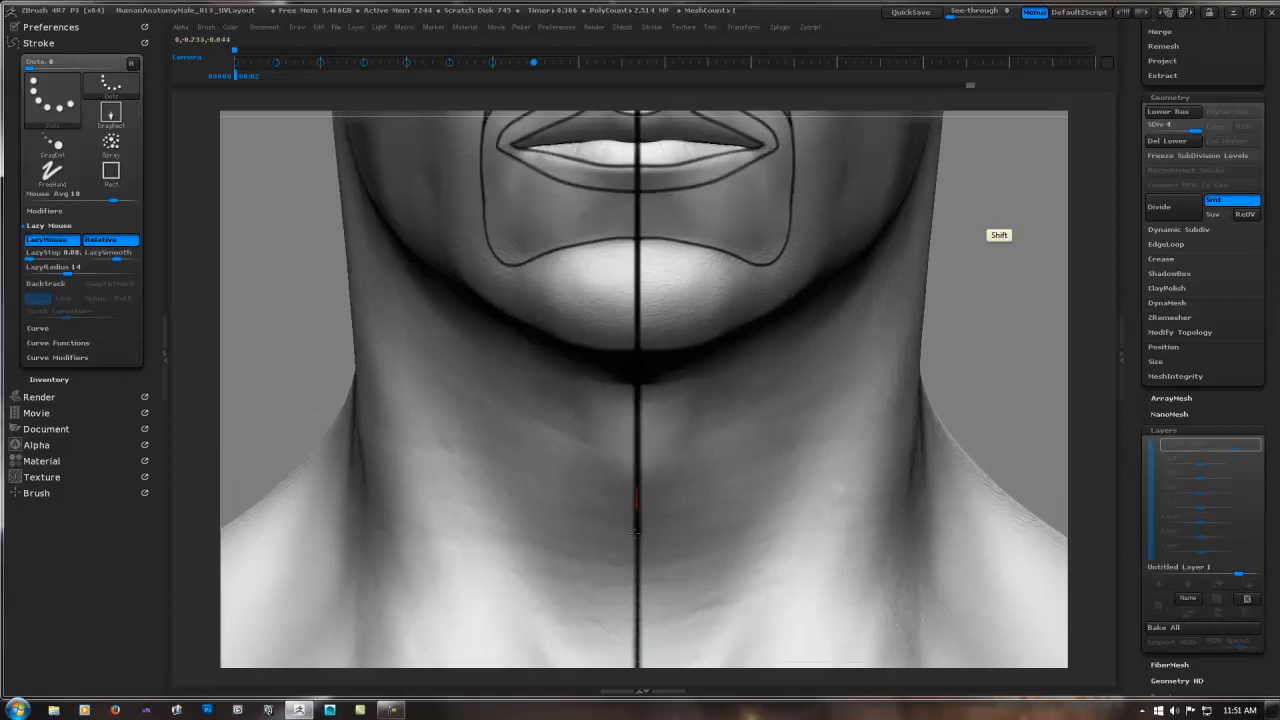
- Erase the upper corners of the nose contour on both sides of the bridge, keeping the short stroke across it
{"action": "right_click_drag", "start_coordinate": [805, 390], "coordinate": [684, 341], "text": "ctrl"}
{"action": "right_click_drag", "start_coordinate": [994, 125], "coordinate": [991, 306], "text": "ctrl"}
{"action": "mouse_move", "coordinate": [669, 366]}
{"action": "right_mouse_down"}
{"action": "mouse_move", "coordinate": [734, 300]}
{"action": "mouse_move", "coordinate": [682, 384]}
{"action": "right_mouse_up"}
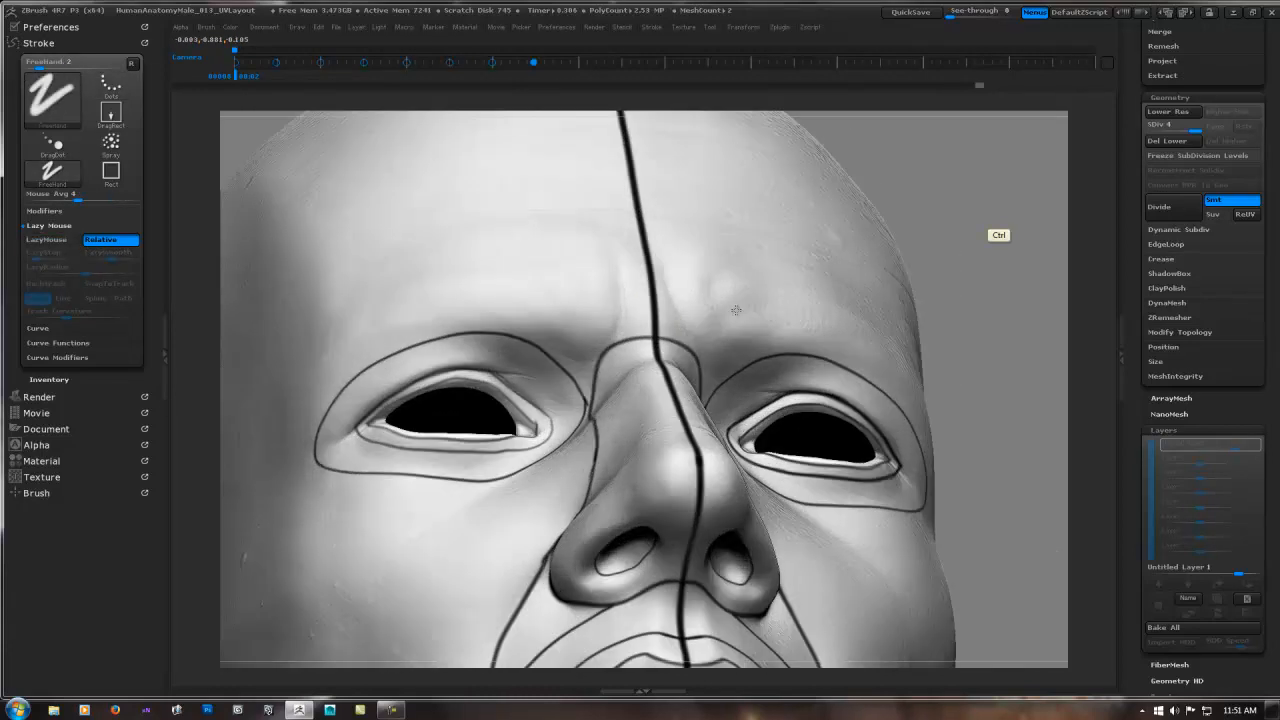
{"action": "mouse_move", "coordinate": [604, 326]}
{"action": "right_mouse_down"}
{"action": "mouse_move", "coordinate": [669, 356]}
{"action": "mouse_move", "coordinate": [632, 366]}
{"action": "mouse_move", "coordinate": [676, 370]}
{"action": "mouse_move", "coordinate": [657, 379]}
{"action": "right_mouse_up"}
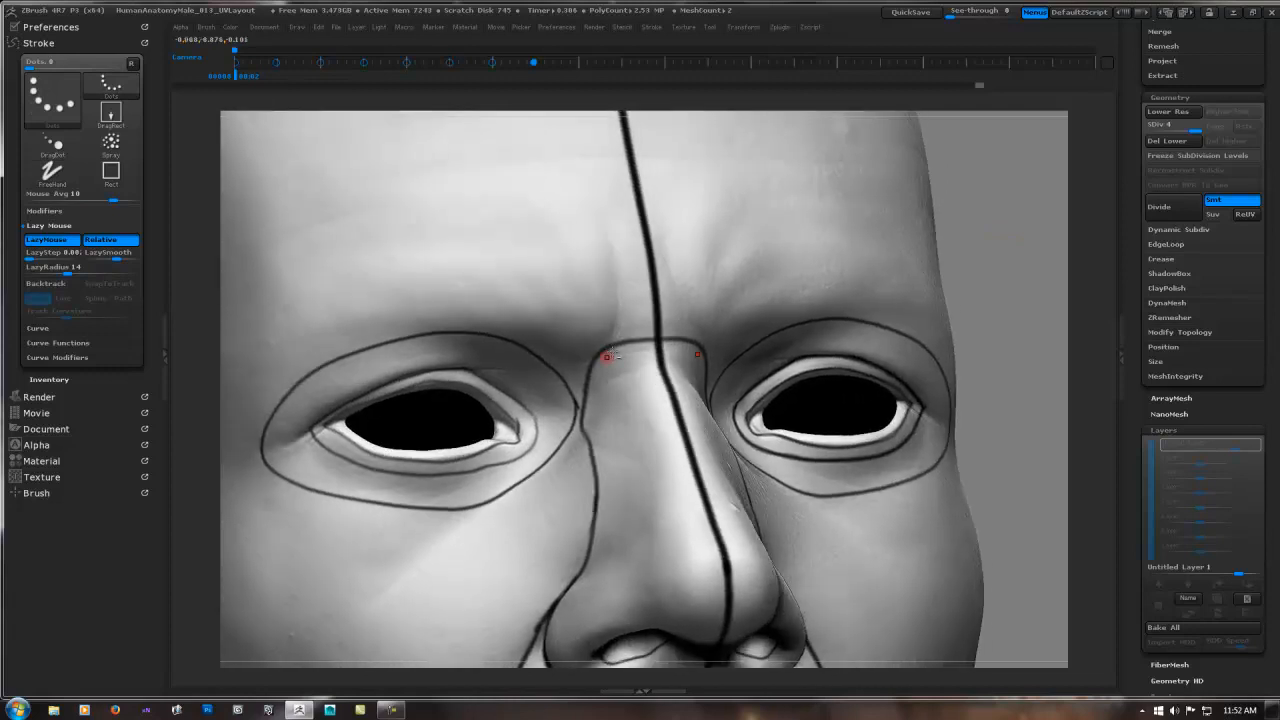
{"action": "left_click_drag", "start_coordinate": [602, 351], "coordinate": [620, 340], "text": "alt"}
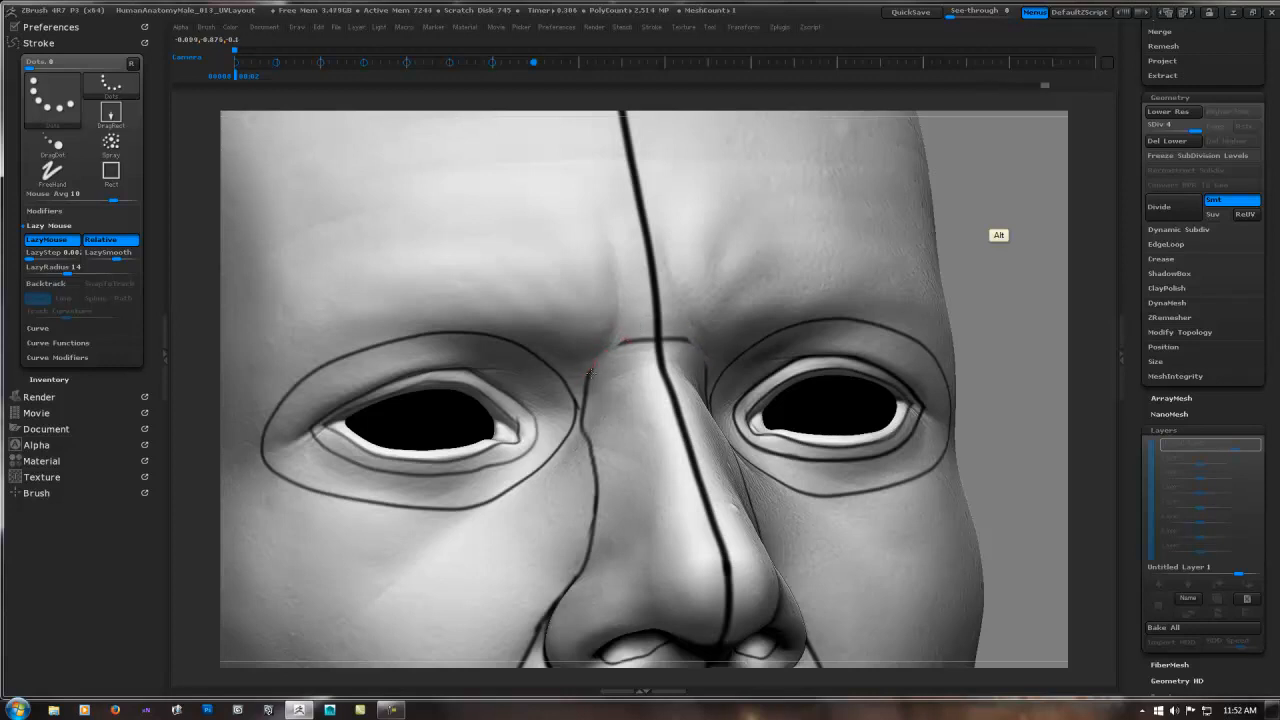
{"action": "mouse_move", "coordinate": [615, 349]}
{"action": "left_mouse_down", "text": "alt"}
{"action": "mouse_move", "coordinate": [646, 338]}
{"action": "mouse_move", "coordinate": [633, 330]}
{"action": "mouse_move", "coordinate": [628, 354]}
{"action": "left_mouse_up", "text": "alt"}
{"action": "right_click_drag", "start_coordinate": [614, 360], "coordinate": [690, 375]}
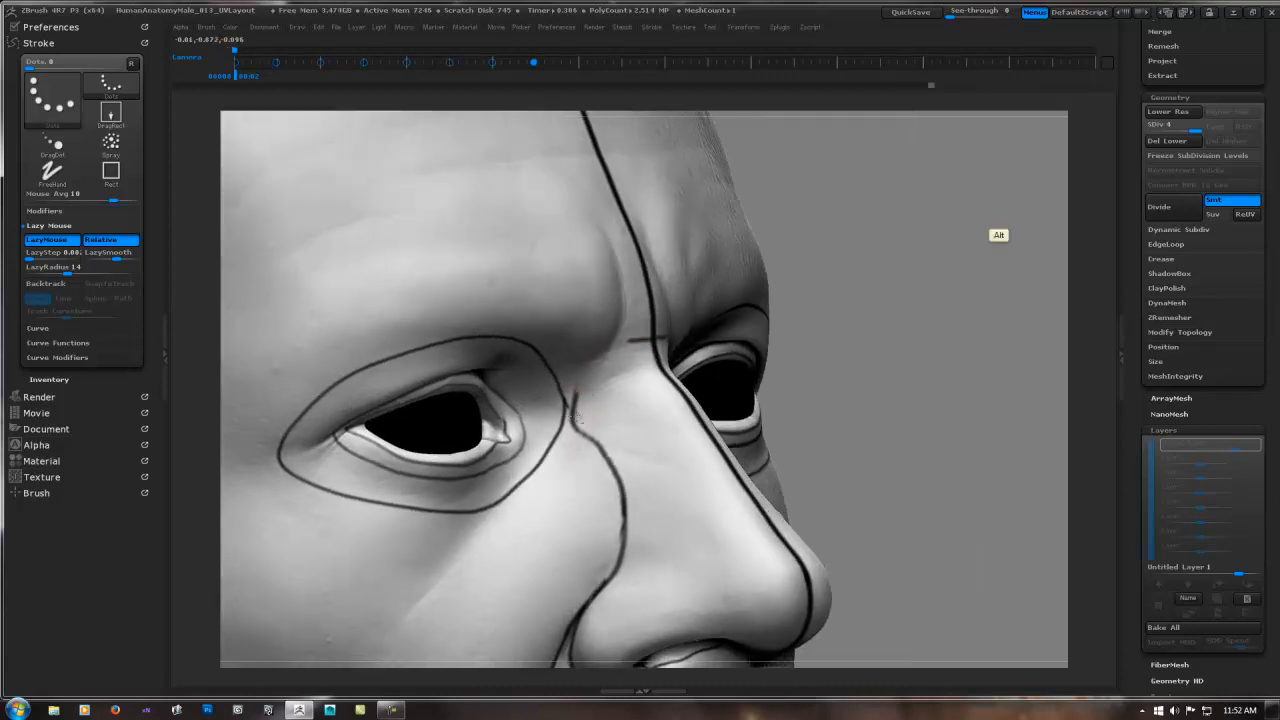
{"action": "mouse_move", "coordinate": [578, 418]}
{"action": "left_mouse_down", "text": "alt"}
{"action": "mouse_move", "coordinate": [578, 401]}
{"action": "mouse_move", "coordinate": [573, 454]}
{"action": "left_mouse_up", "text": "alt"}
{"action": "mouse_move", "coordinate": [577, 382]}
{"action": "left_mouse_down", "text": "alt"}
{"action": "mouse_move", "coordinate": [572, 459]}
{"action": "mouse_move", "coordinate": [591, 451]}
{"action": "mouse_move", "coordinate": [582, 422]}
{"action": "left_mouse_up", "text": "alt"}
{"action": "right_click_drag", "start_coordinate": [606, 405], "coordinate": [545, 386]}
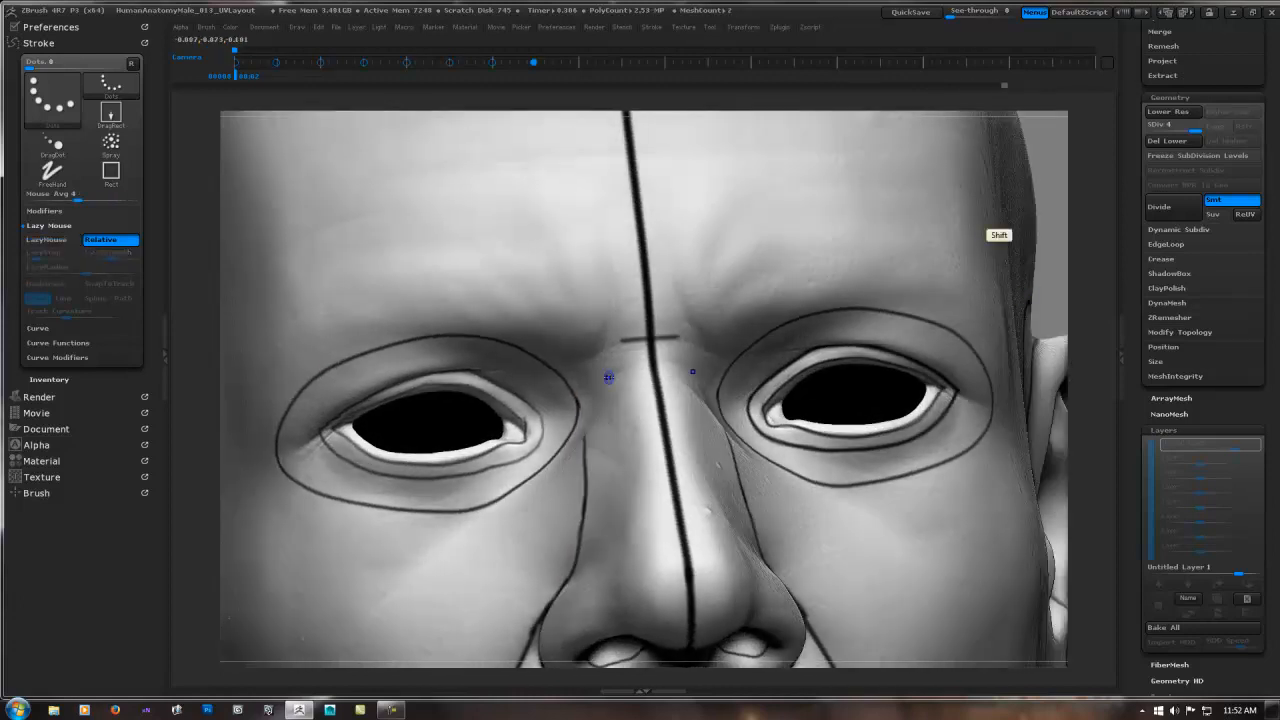
- Paint mirrored curves from the lower forehead between the brows down to the inner upper edges of the eye contours
{"action": "right_click_drag", "start_coordinate": [672, 372], "coordinate": [687, 394], "text": "shift"}
{"action": "key", "text": "l"}
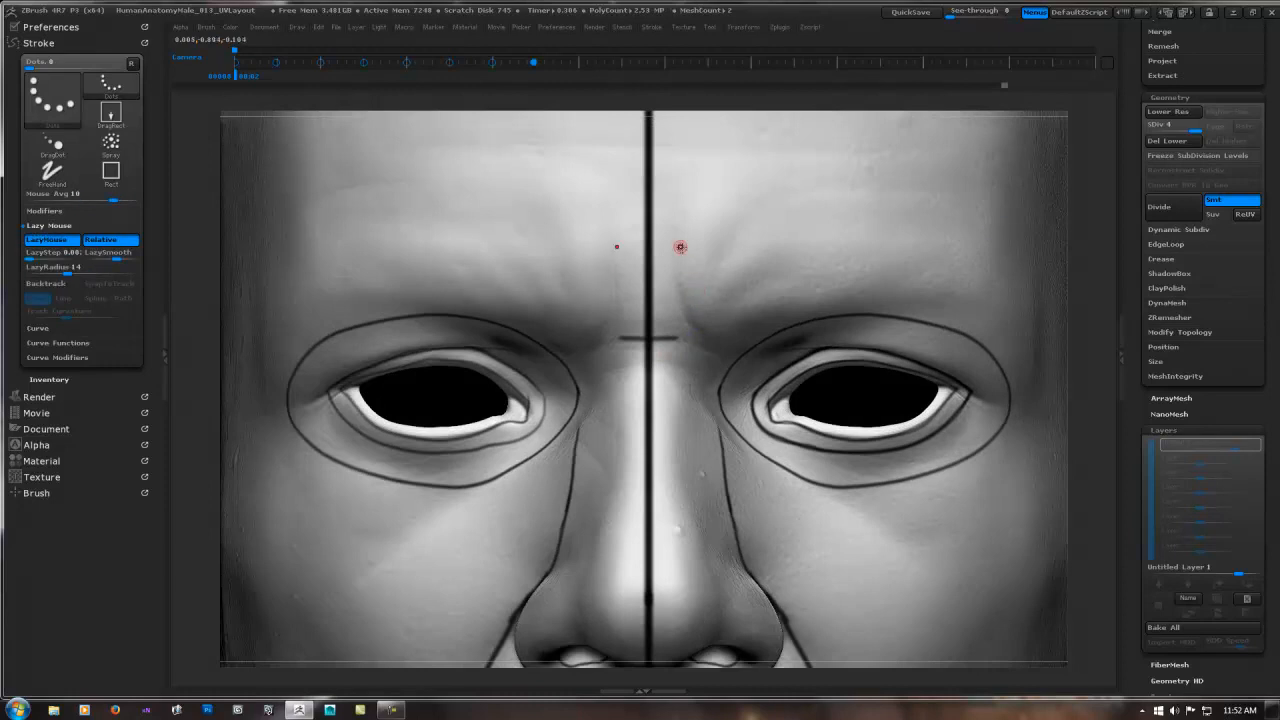
{"action": "left_click_drag", "start_coordinate": [673, 246], "coordinate": [677, 286]}
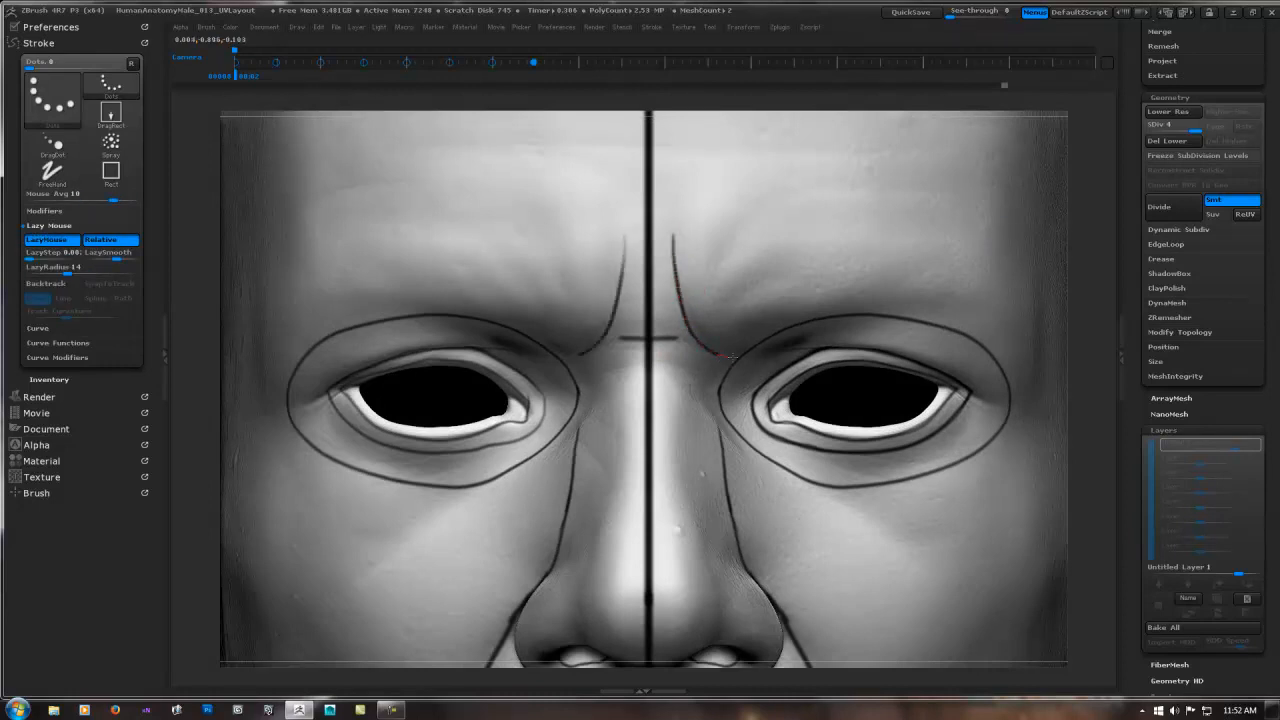
{"action": "left_click_drag", "start_coordinate": [733, 356], "coordinate": [735, 356]}
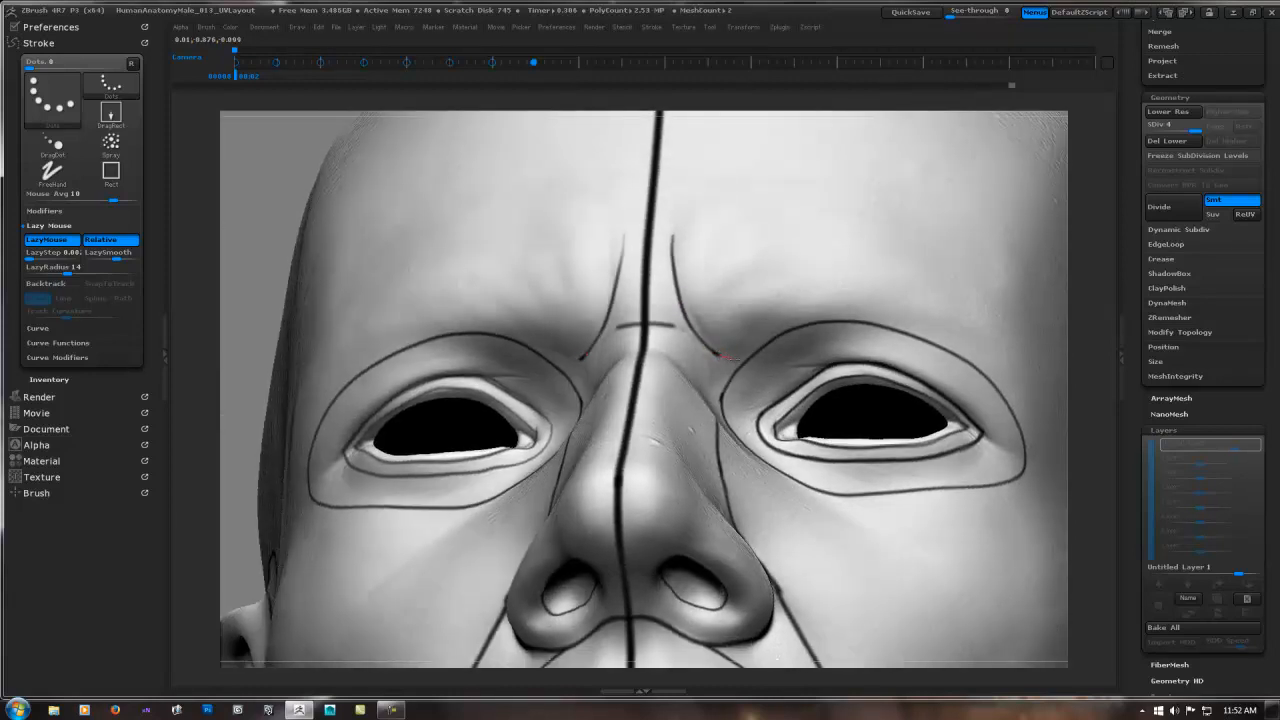
{"action": "left_click_drag", "start_coordinate": [760, 352], "coordinate": [763, 350]}
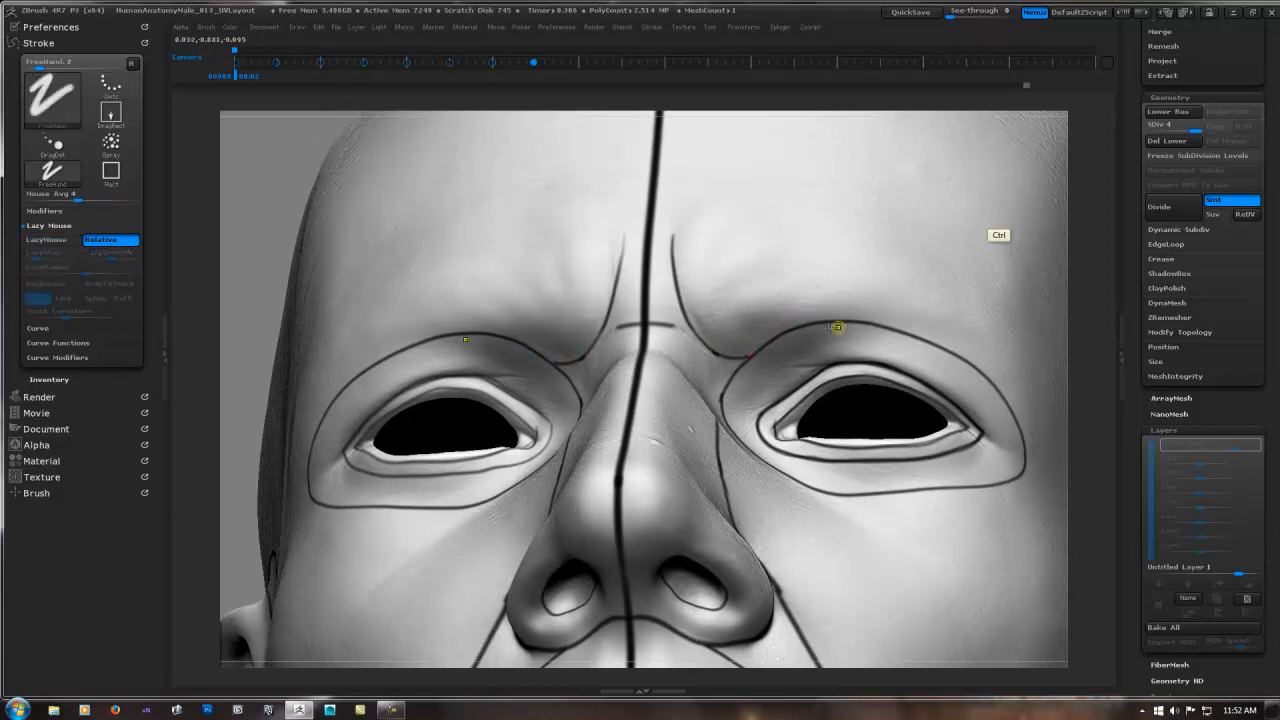
- Erase the lower ends of the brow curves and repaint them to meet the eye contours slightly lower
{"action": "mouse_move", "coordinate": [837, 331]}
{"action": "right_mouse_down", "text": "ctrl"}
{"action": "mouse_move", "coordinate": [748, 342]}
{"action": "mouse_move", "coordinate": [743, 370]}
{"action": "mouse_move", "coordinate": [397, 466]}
{"action": "mouse_move", "coordinate": [348, 492]}
{"action": "right_mouse_up", "text": "ctrl"}
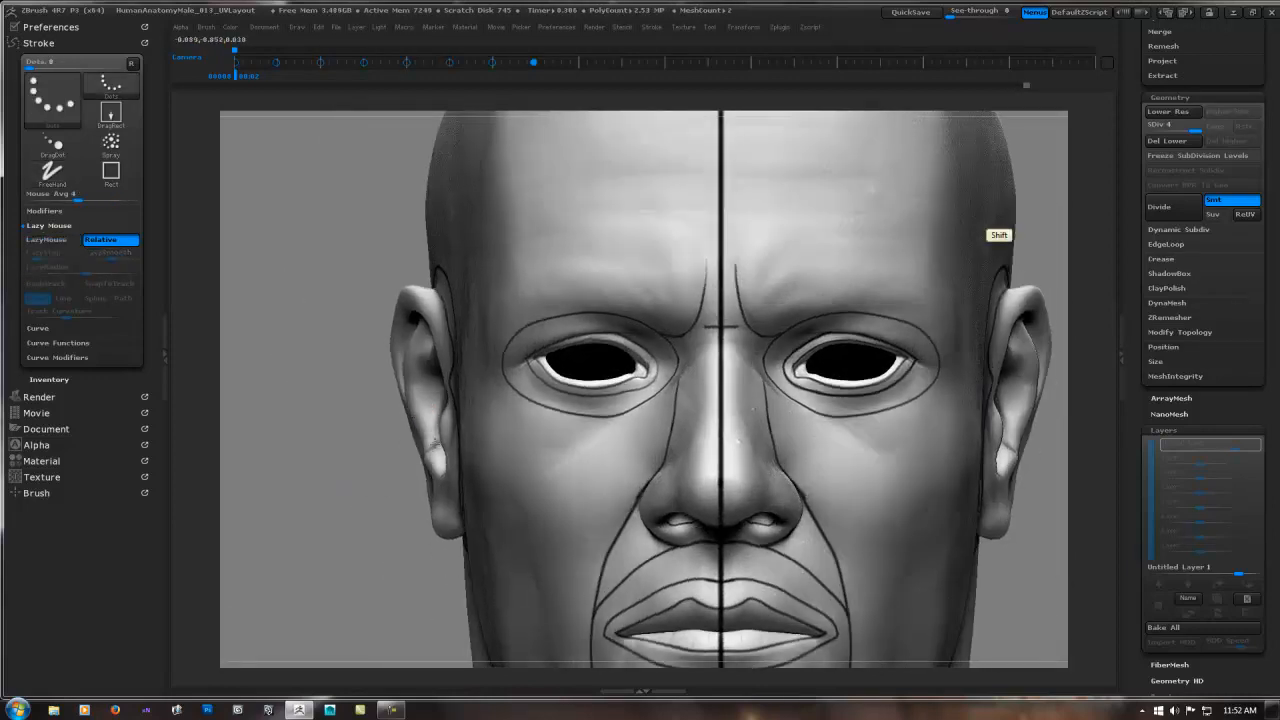
{"action": "right_click_drag", "start_coordinate": [802, 316], "coordinate": [639, 301], "text": "alt"}
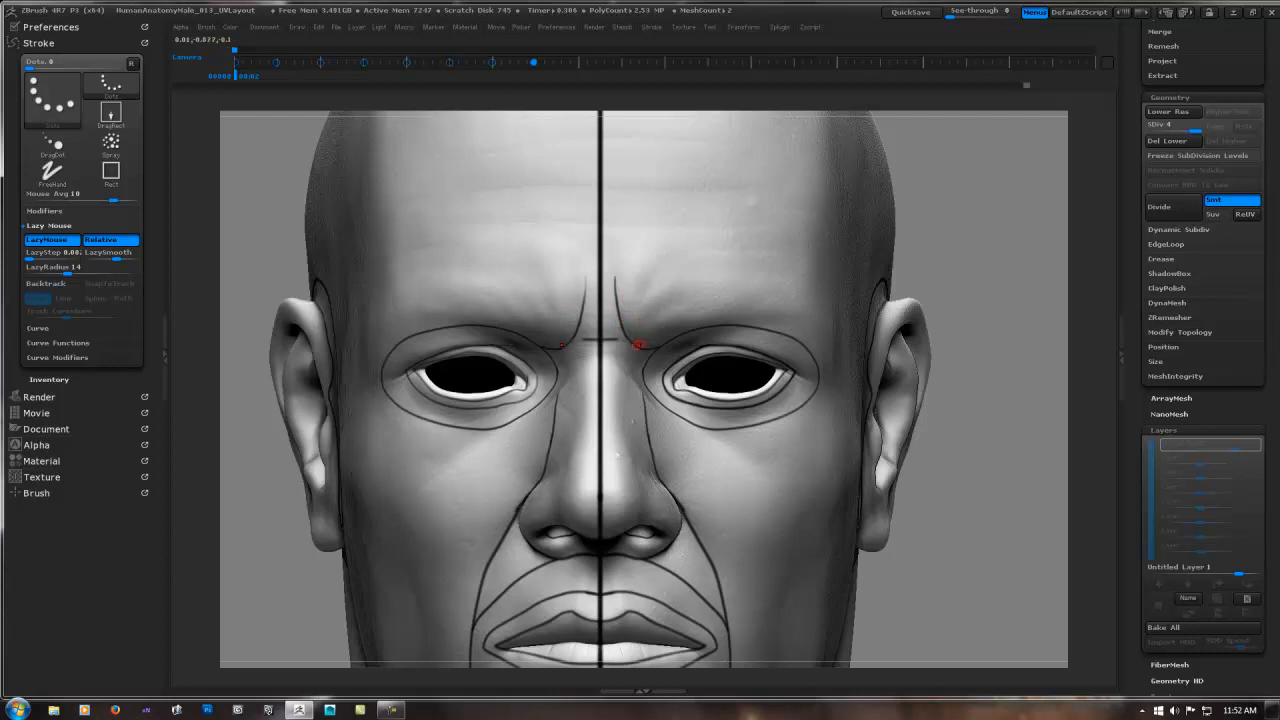
{"action": "right_click_drag", "start_coordinate": [657, 393], "coordinate": [647, 325], "text": "alt"}
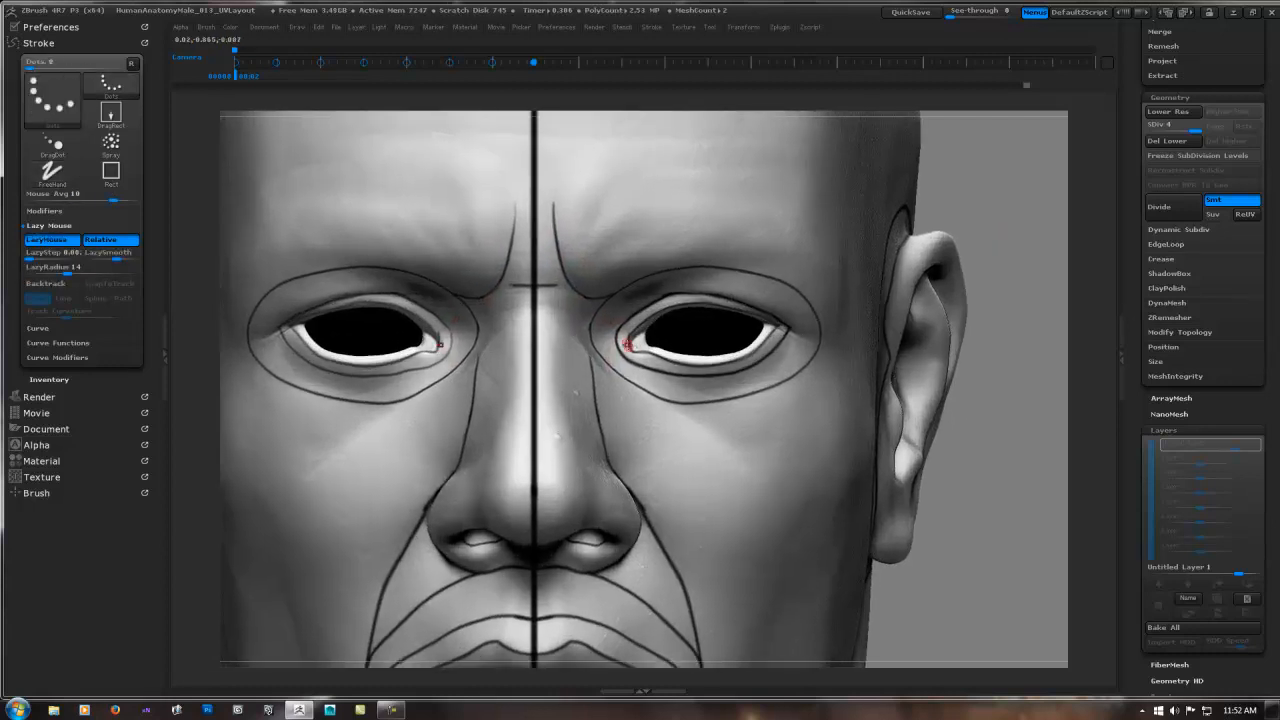
{"action": "mouse_move", "coordinate": [629, 356]}
{"action": "right_mouse_down"}
{"action": "mouse_move", "coordinate": [582, 333]}
{"action": "mouse_move", "coordinate": [590, 281]}
{"action": "mouse_move", "coordinate": [606, 290]}
{"action": "right_mouse_up"}
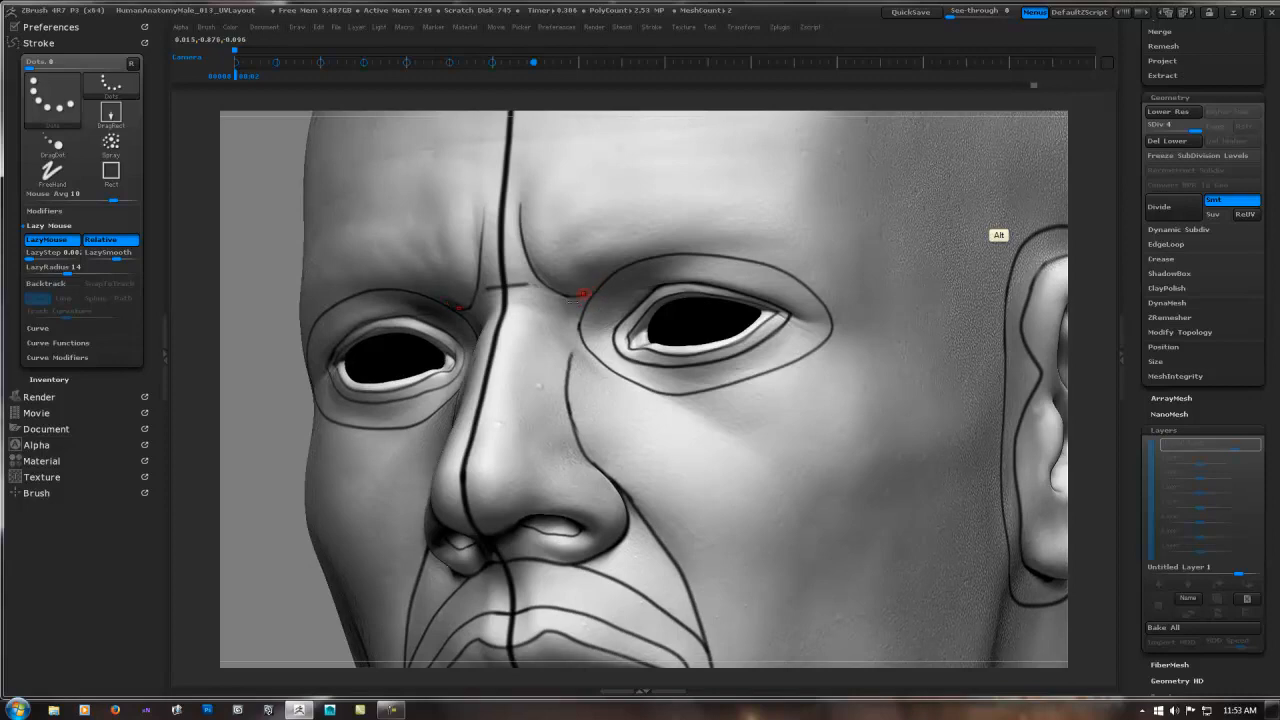
{"action": "left_click_drag", "start_coordinate": [587, 291], "coordinate": [560, 297], "text": "alt"}
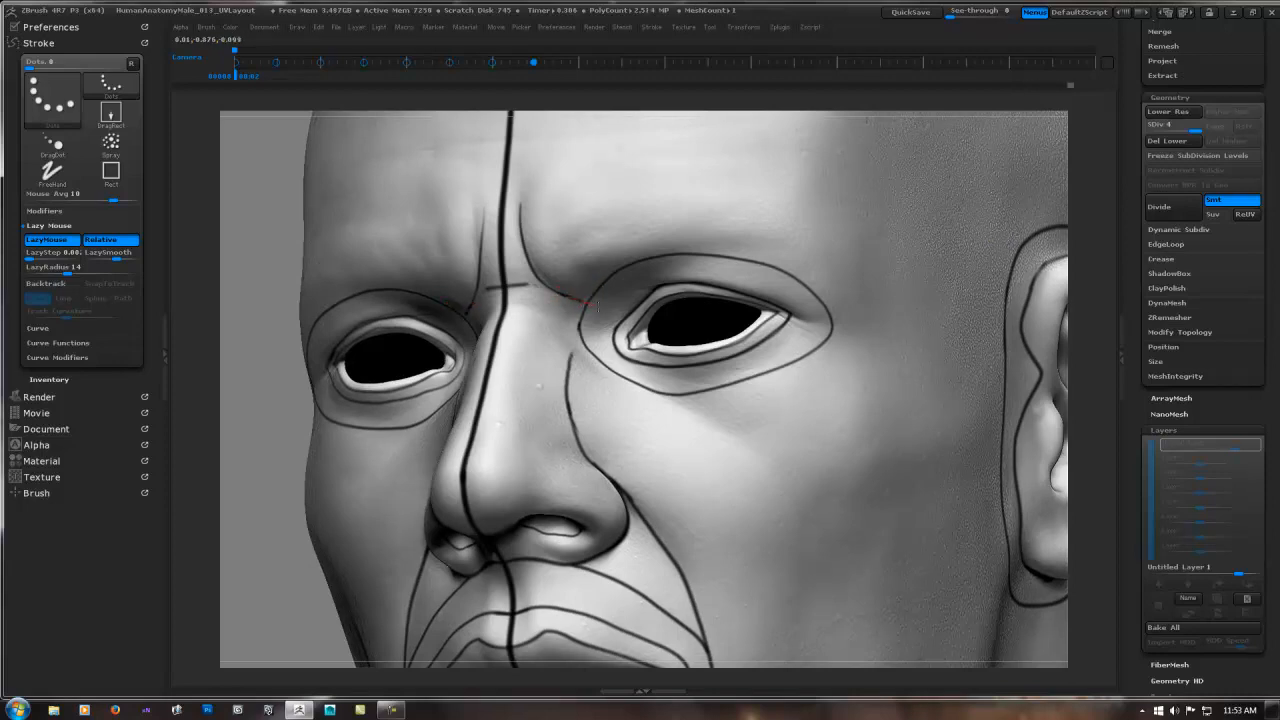
{"action": "left_click_drag", "start_coordinate": [597, 304], "coordinate": [599, 305]}
- Try to join the top of the nose's side contour to the inner edge of the eye contour
{"action": "mouse_move", "coordinate": [592, 297]}
{"action": "right_mouse_down"}
{"action": "mouse_move", "coordinate": [622, 314]}
{"action": "mouse_move", "coordinate": [905, 295]}
{"action": "right_mouse_up"}
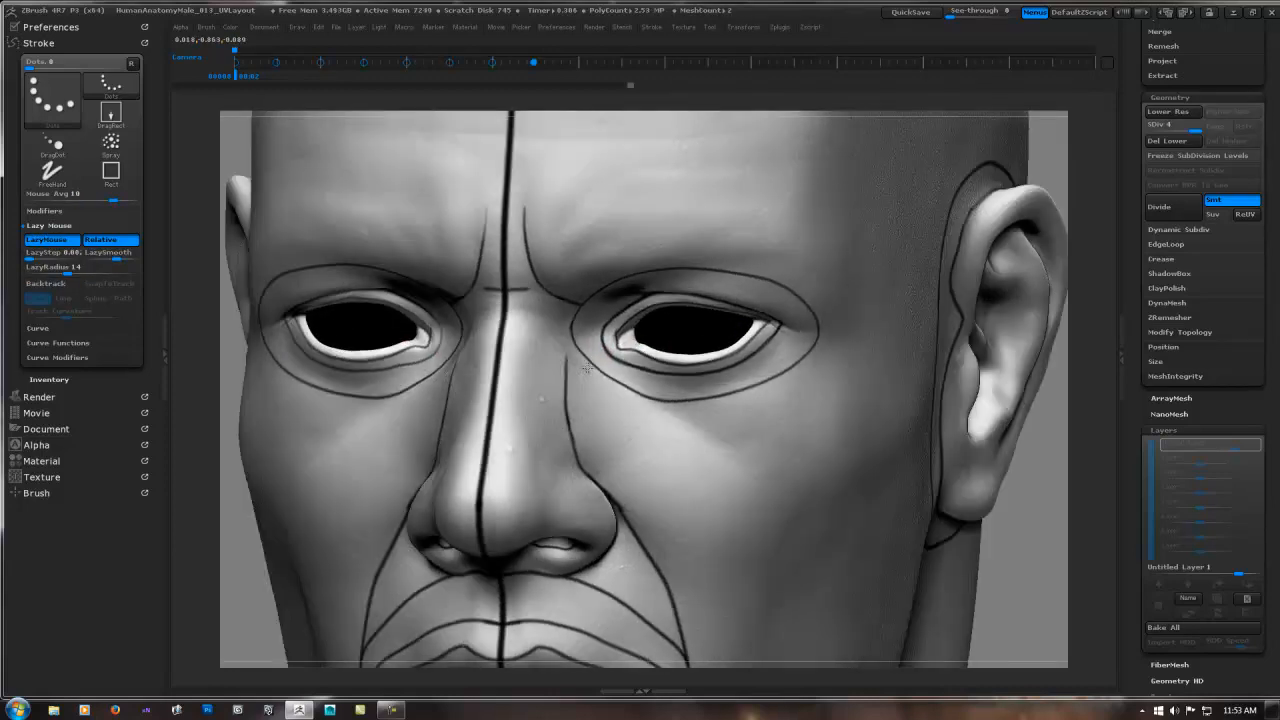
{"action": "mouse_move", "coordinate": [587, 369]}
{"action": "right_mouse_down"}
{"action": "mouse_move", "coordinate": [565, 358]}
{"action": "mouse_move", "coordinate": [581, 341]}
{"action": "right_mouse_up"}
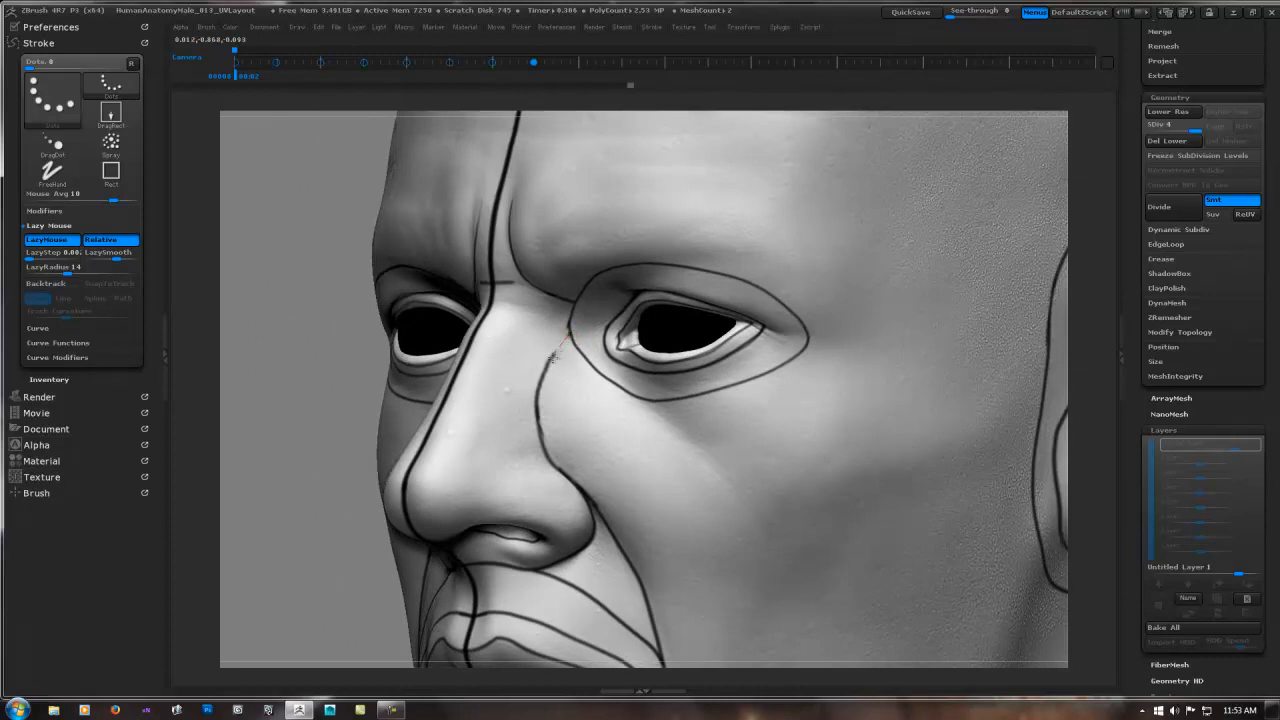
{"action": "left_click_drag", "start_coordinate": [553, 357], "coordinate": [542, 391]}
{"action": "mouse_move", "coordinate": [563, 358]}
{"action": "right_mouse_down"}
{"action": "mouse_move", "coordinate": [743, 330]}
{"action": "mouse_move", "coordinate": [565, 360]}
{"action": "right_mouse_up"}
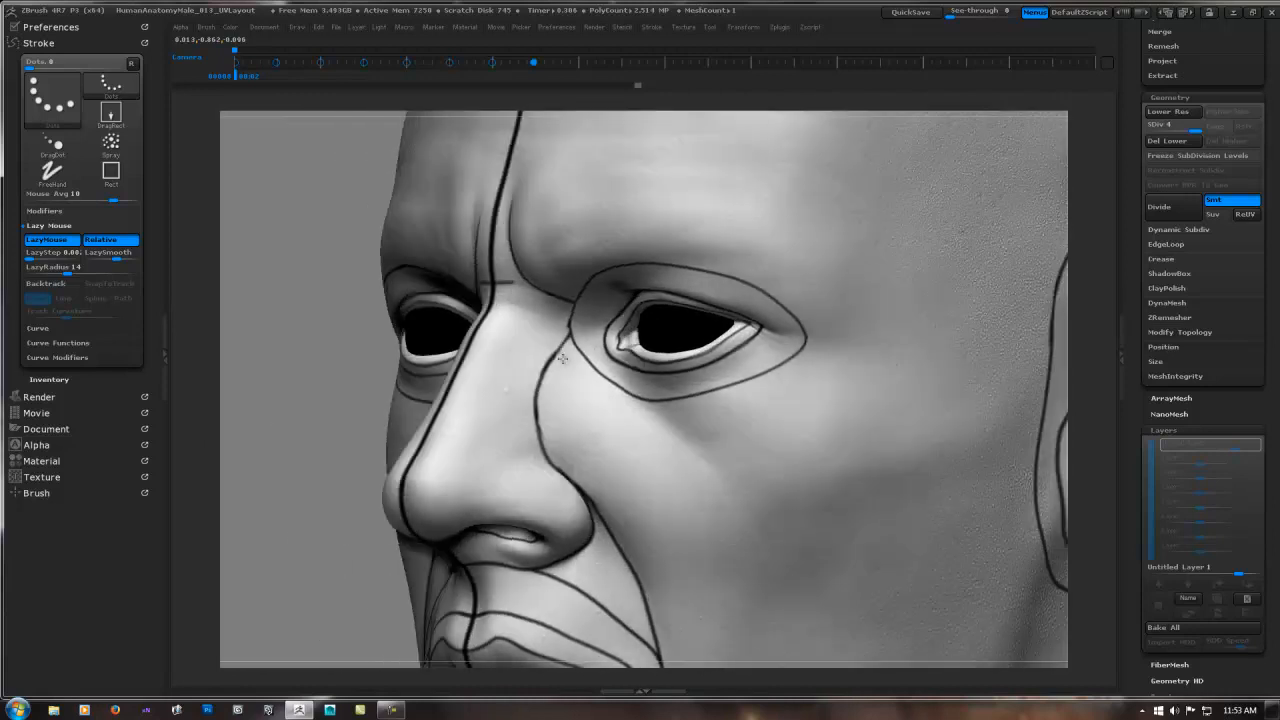
{"action": "key", "text": "ctrl"}
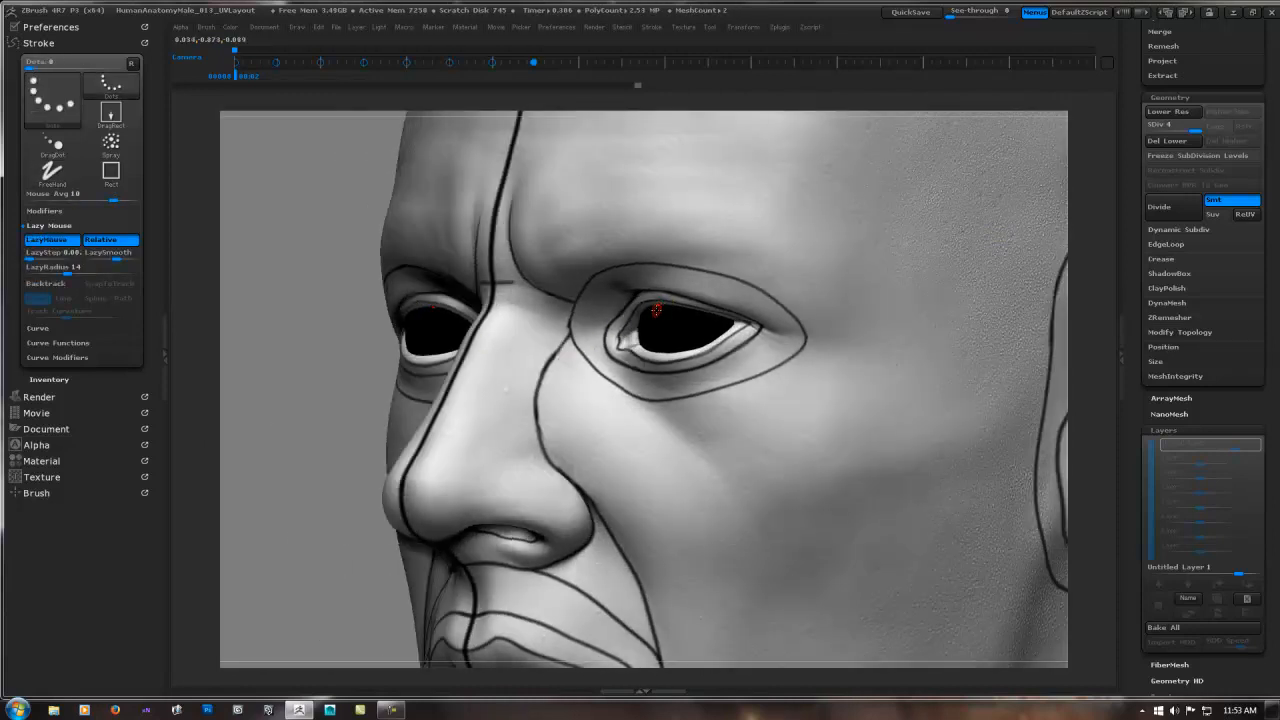
{"action": "key", "text": "ctrl"}
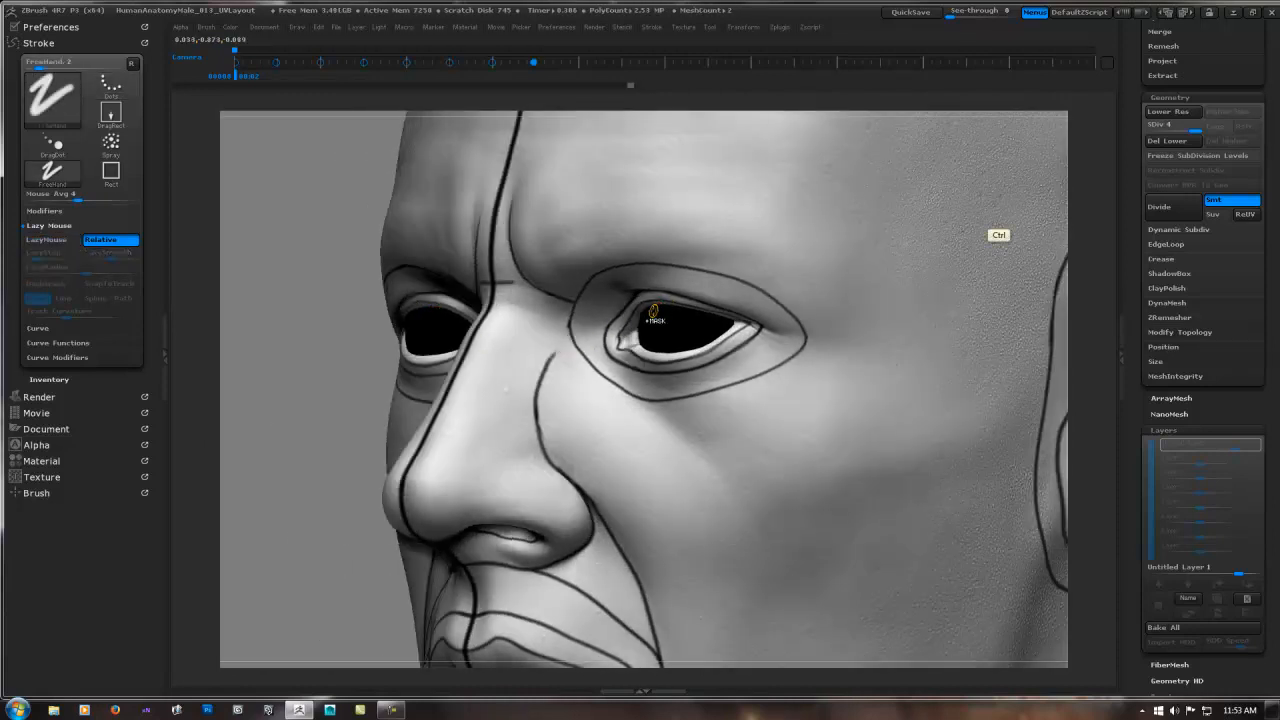
- Extend the nose's side contour upward to meet the brow curve beside the bridge, clearing its old stub towards the eye
{"action": "right_click_drag", "start_coordinate": [620, 334], "coordinate": [715, 318]}
{"action": "right_click_drag", "start_coordinate": [911, 309], "coordinate": [920, 309], "text": "shift"}
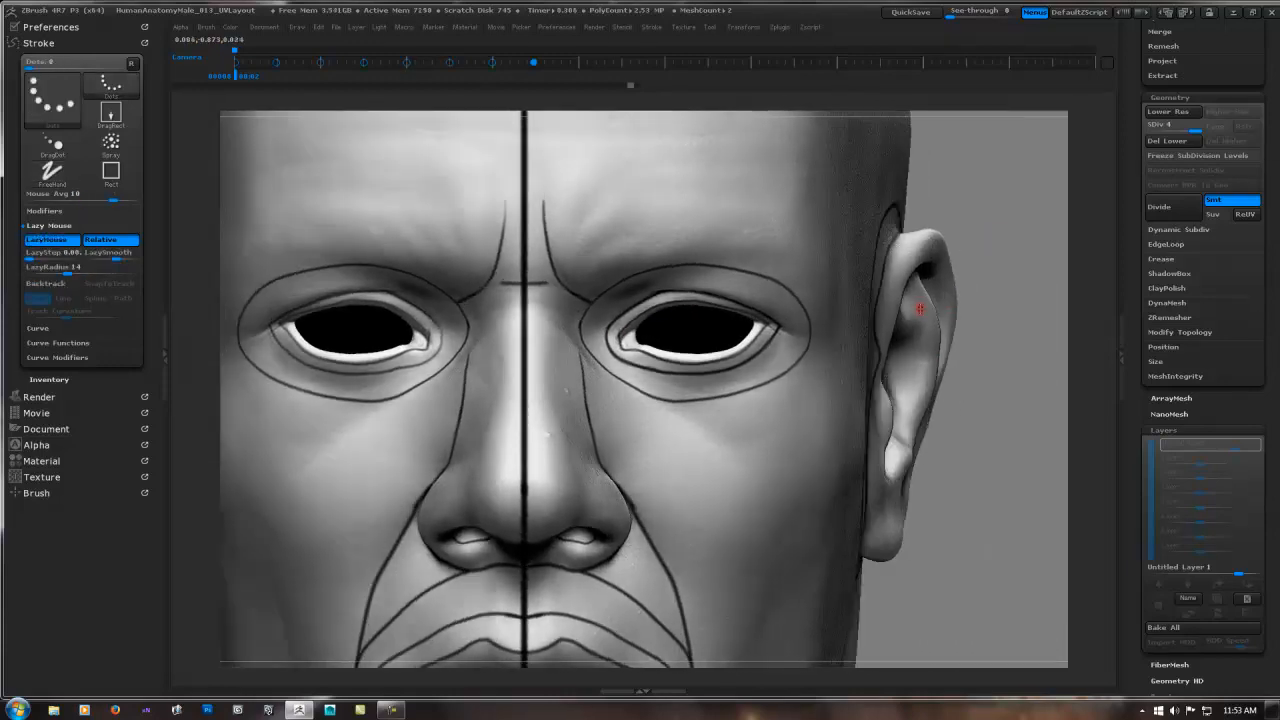
{"action": "right_click_drag", "start_coordinate": [720, 331], "coordinate": [572, 308]}
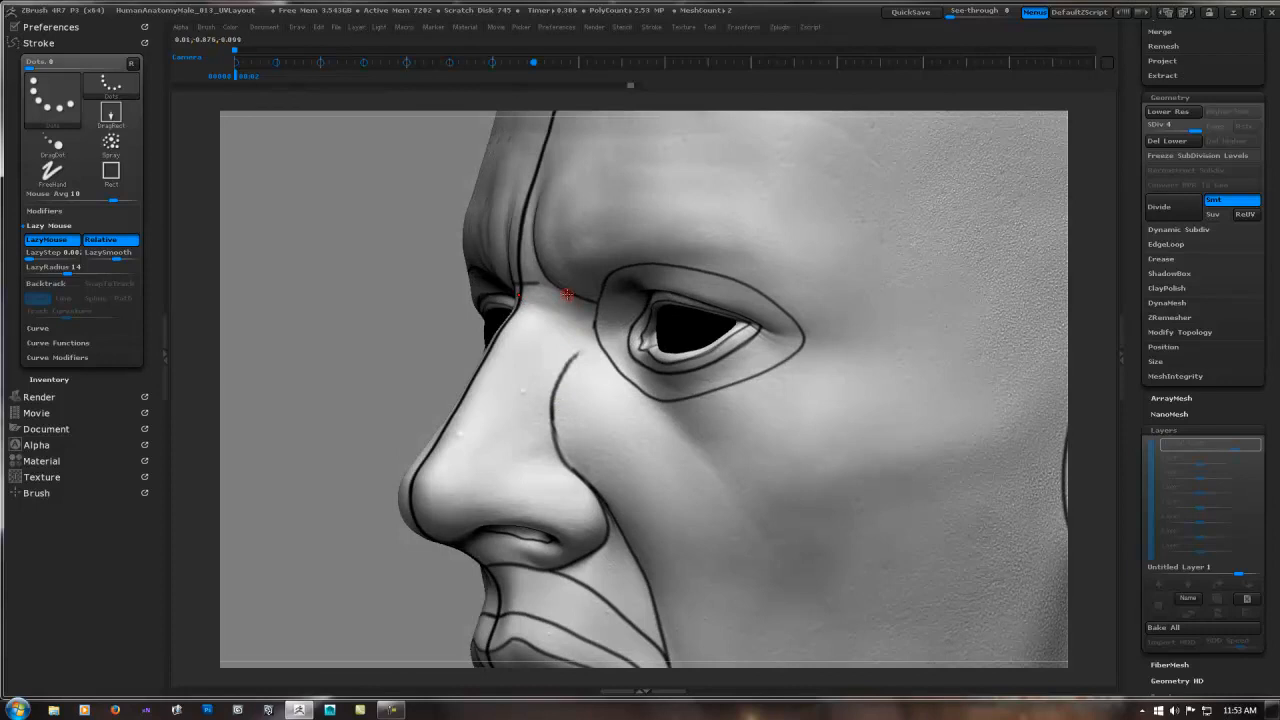
{"action": "left_click_drag", "start_coordinate": [567, 315], "coordinate": [565, 344]}
{"action": "key", "text": "ctrl+z"}
{"action": "key", "text": "ctrl+z"}
{"action": "mouse_move", "coordinate": [568, 294]}
{"action": "left_mouse_down"}
{"action": "mouse_move", "coordinate": [556, 383]}
{"action": "mouse_move", "coordinate": [575, 355]}
{"action": "left_mouse_up"}
{"action": "mouse_move", "coordinate": [561, 409]}
{"action": "left_mouse_down"}
{"action": "mouse_move", "coordinate": [564, 385]}
{"action": "mouse_move", "coordinate": [559, 411]}
{"action": "left_mouse_up"}
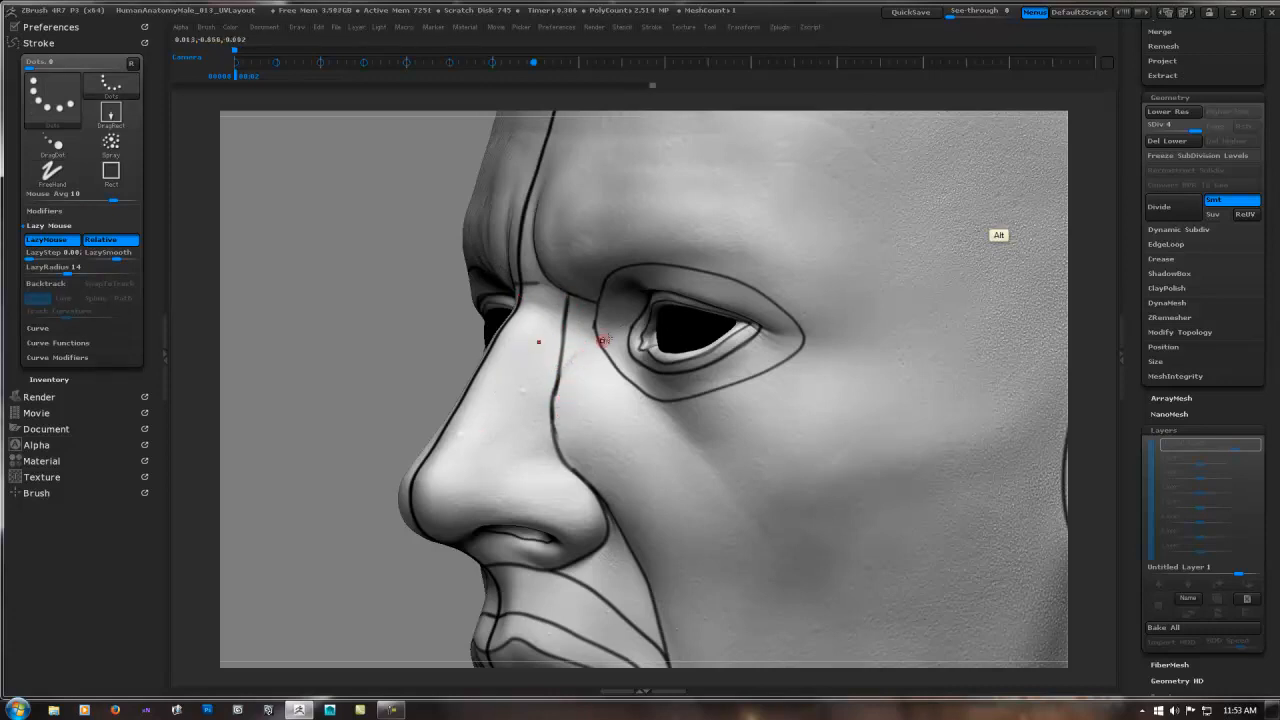
- Paint mirrored straight lines parallel to the centre line, from the tops of the brow curves down the nose to its tip
{"action": "right_click_drag", "start_coordinate": [705, 344], "coordinate": [790, 340], "text": "ctrl"}
{"action": "right_click_drag", "start_coordinate": [790, 340], "coordinate": [757, 313], "text": "ctrl"}
{"action": "right_click_drag", "start_coordinate": [544, 331], "coordinate": [602, 279], "text": "alt"}
{"action": "mouse_move", "coordinate": [578, 405]}
{"action": "right_mouse_down", "text": "alt"}
{"action": "mouse_move", "coordinate": [567, 340]}
{"action": "mouse_move", "coordinate": [589, 352]}
{"action": "mouse_move", "coordinate": [567, 511]}
{"action": "right_mouse_up", "text": "alt"}
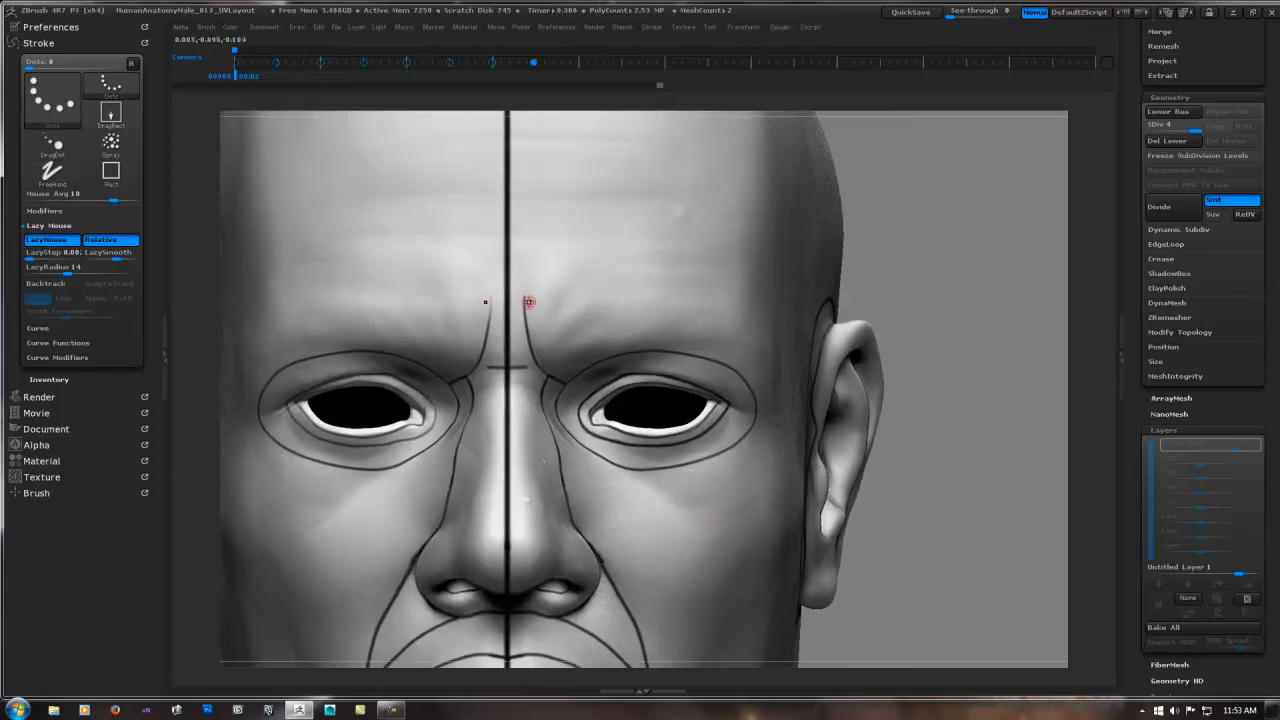
{"action": "left_click_drag", "start_coordinate": [523, 298], "coordinate": [533, 547], "text": "shift"}
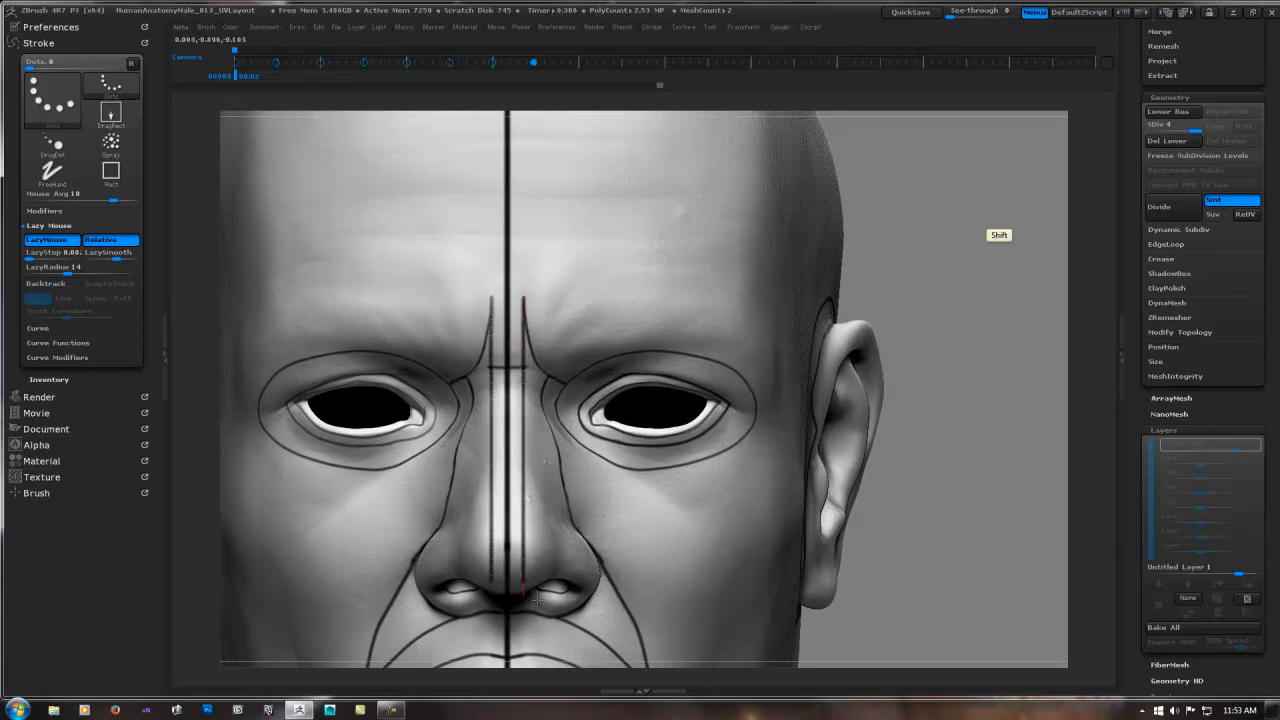
{"action": "left_click_drag", "start_coordinate": [538, 600], "coordinate": [539, 601], "text": "shift"}
{"action": "key", "text": "1"}
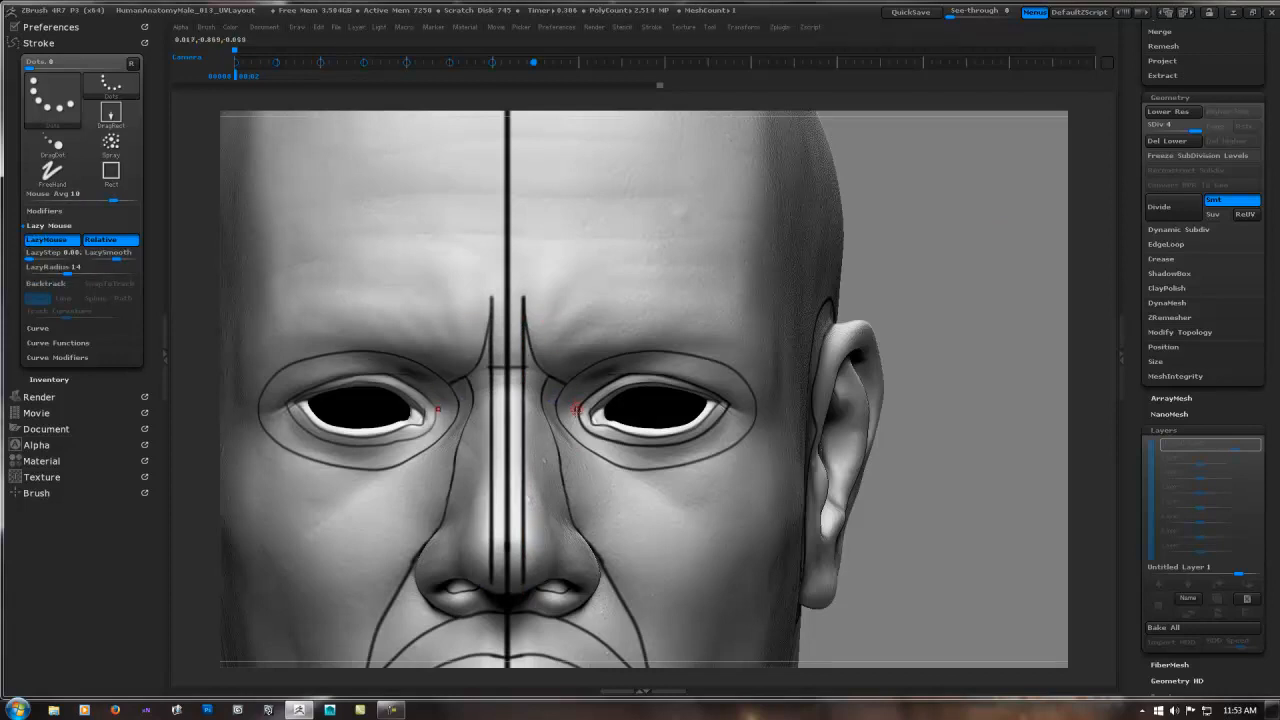
- Extend the two straight parallel lines from the brow curves up the forehead to the top of the head
{"action": "left_click_drag", "start_coordinate": [998, 236], "coordinate": [1006, 401], "text": "alt"}
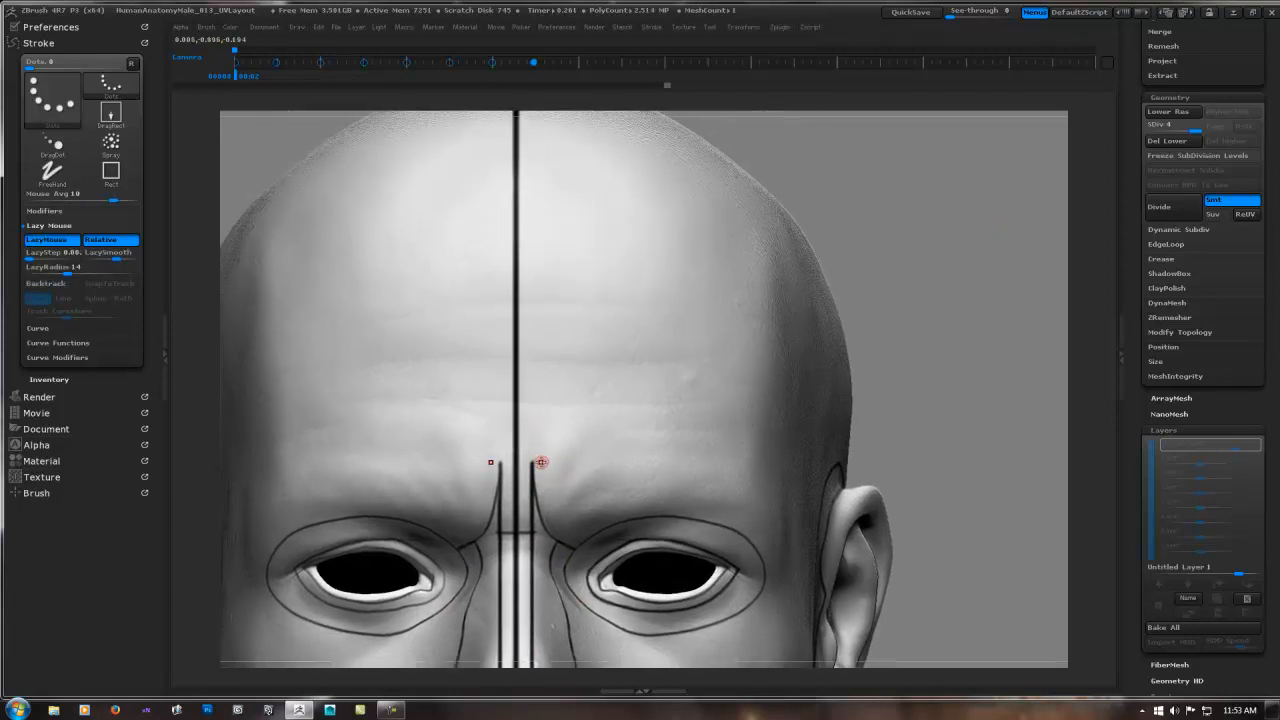
{"action": "left_click_drag", "start_coordinate": [531, 464], "coordinate": [531, 114], "text": "shift"}
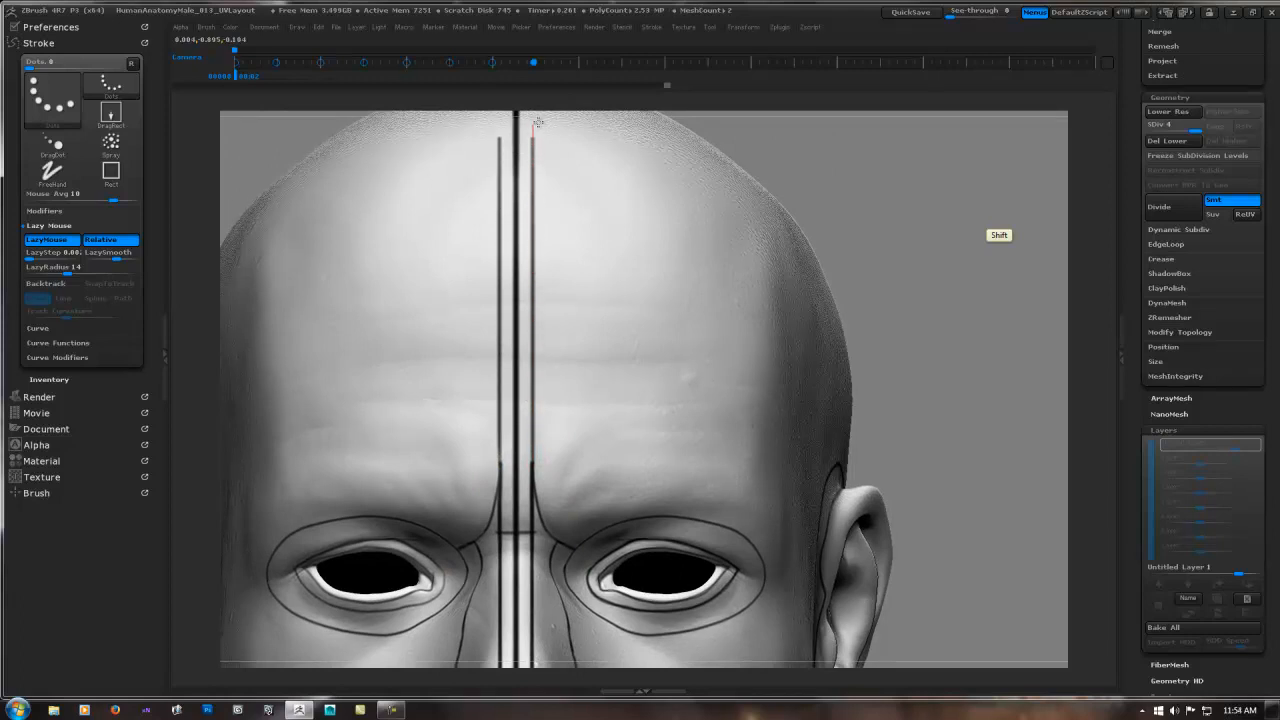
{"action": "key", "text": "1"}
{"action": "right_click_drag", "start_coordinate": [566, 238], "coordinate": [560, 424], "text": "alt"}
{"action": "left_click_drag", "start_coordinate": [533, 330], "coordinate": [532, 285], "text": "shift"}
{"action": "key", "text": "ctrl+z"}
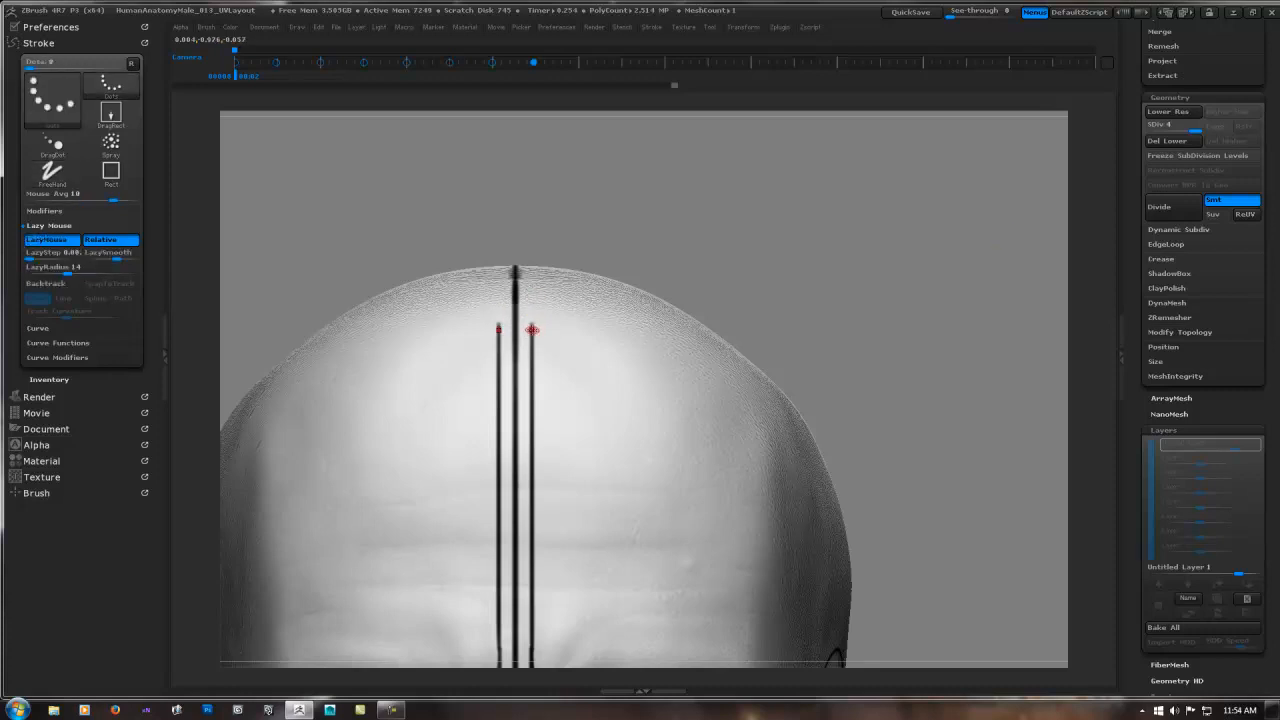
{"action": "left_click_drag", "start_coordinate": [532, 330], "coordinate": [532, 267], "text": "shift"}
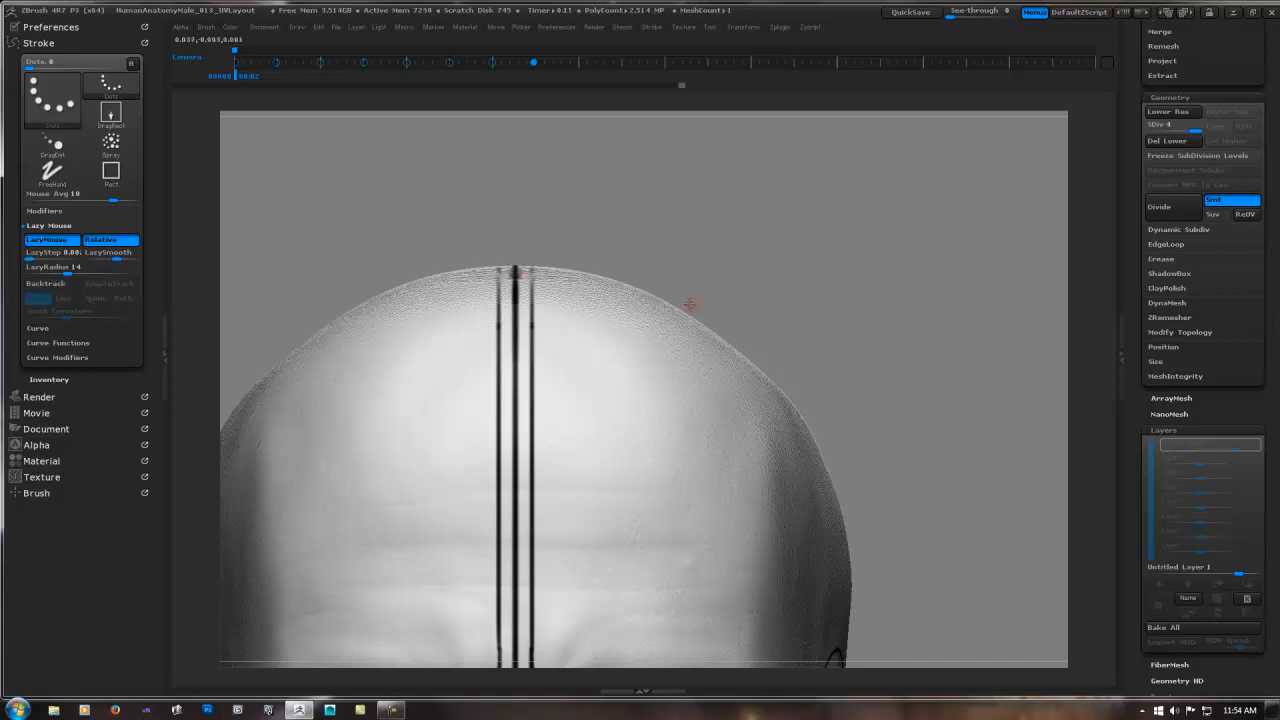
- Extend the two mirrored lines beside the centre line around the nose tip and along its underside to the nose base
{"action": "right_click_drag", "start_coordinate": [632, 617], "coordinate": [600, 157], "text": "alt"}
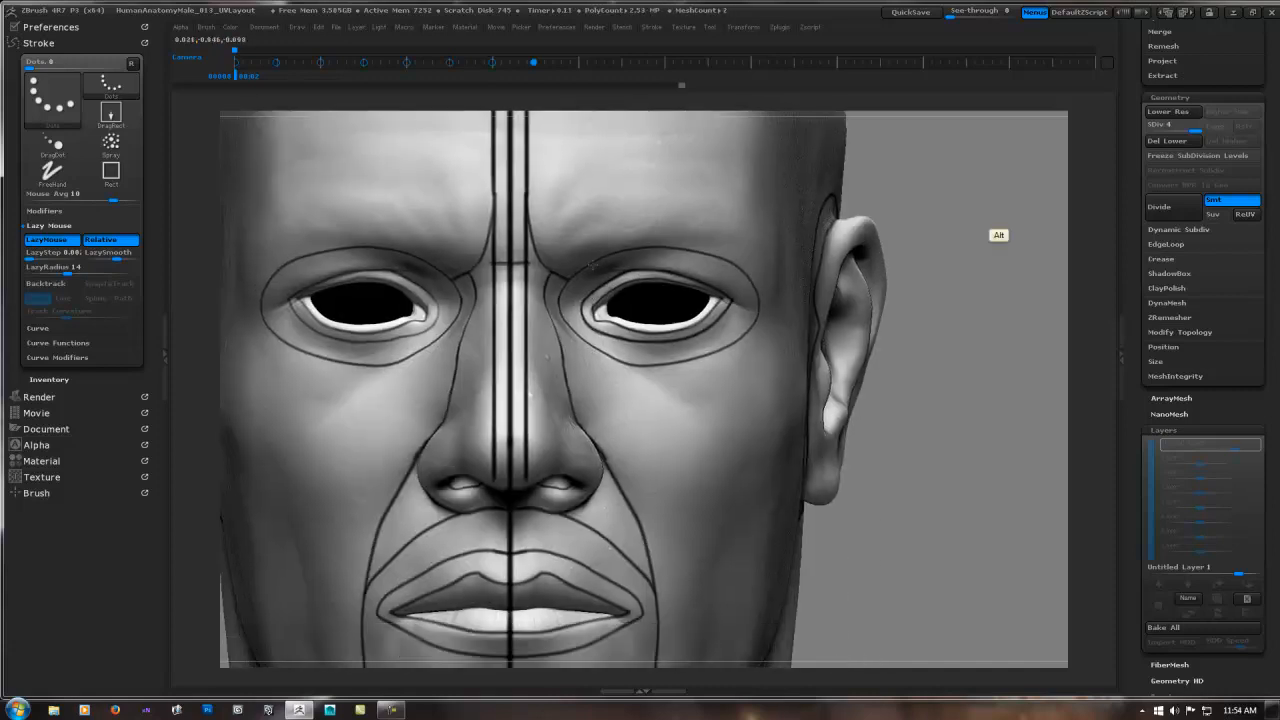
{"action": "right_click_drag", "start_coordinate": [530, 477], "coordinate": [531, 302], "text": "alt"}
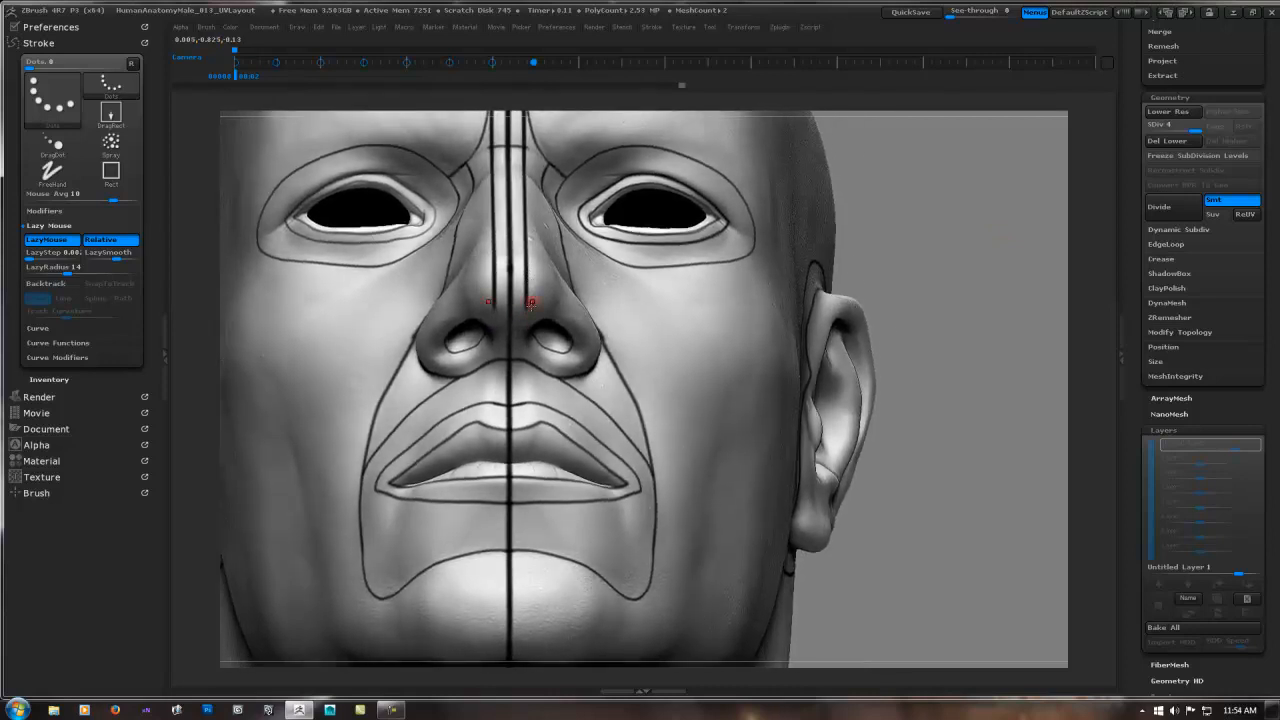
{"action": "key", "text": "shift"}
{"action": "left_click_drag", "start_coordinate": [916, 250], "coordinate": [904, 287]}
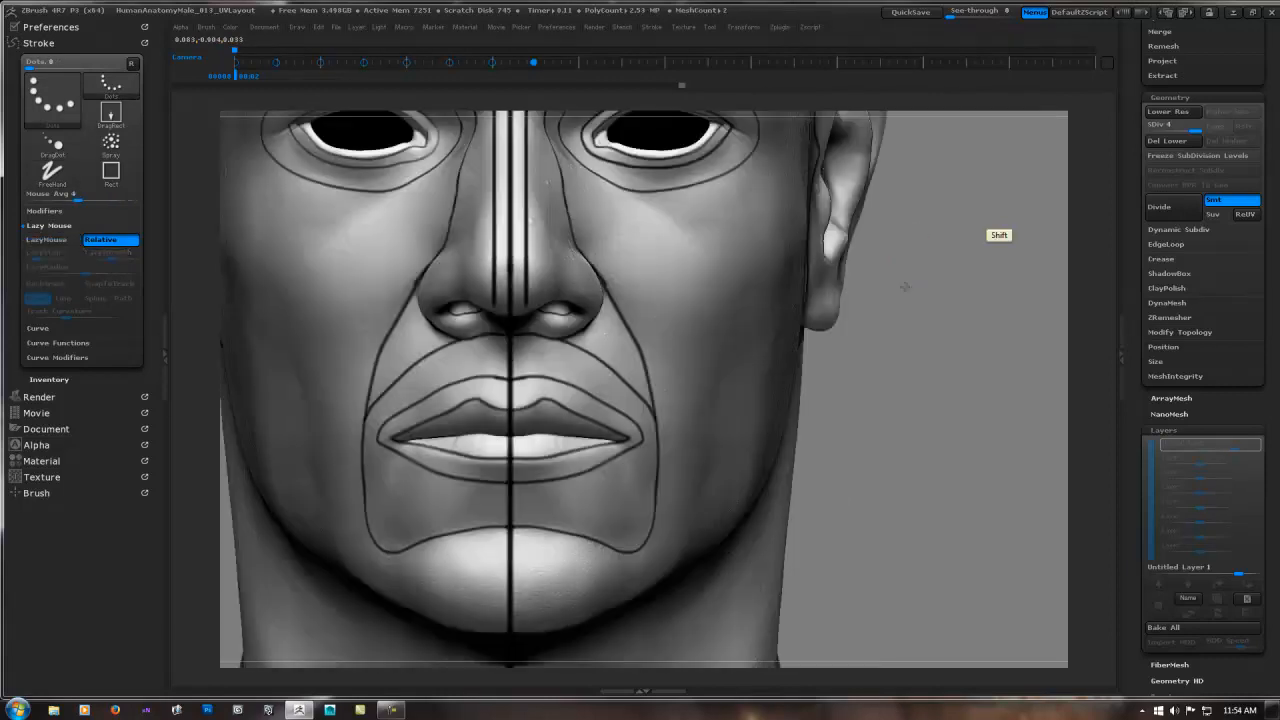
{"action": "left_click_drag", "start_coordinate": [778, 280], "coordinate": [563, 280]}
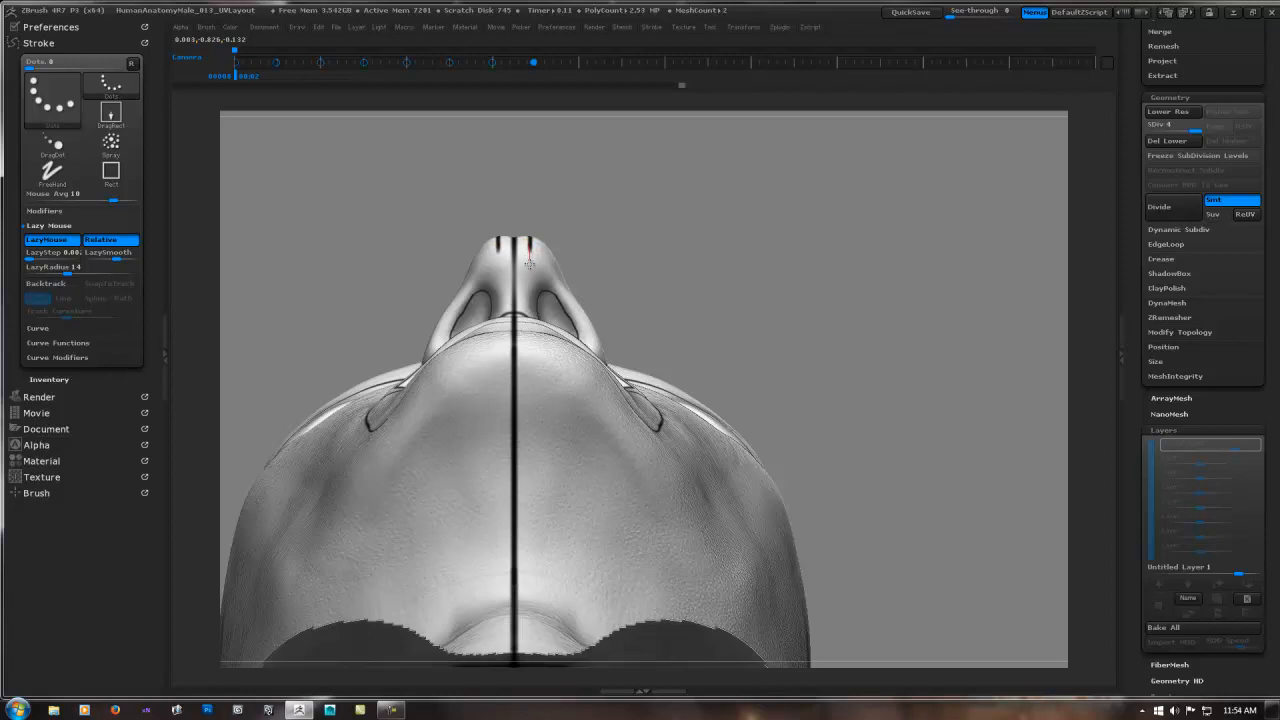
{"action": "mouse_move", "coordinate": [529, 262]}
{"action": "left_mouse_down", "text": "shift"}
{"action": "mouse_move", "coordinate": [529, 280]}
{"action": "mouse_move", "coordinate": [766, 283]}
{"action": "left_mouse_up", "text": "shift"}
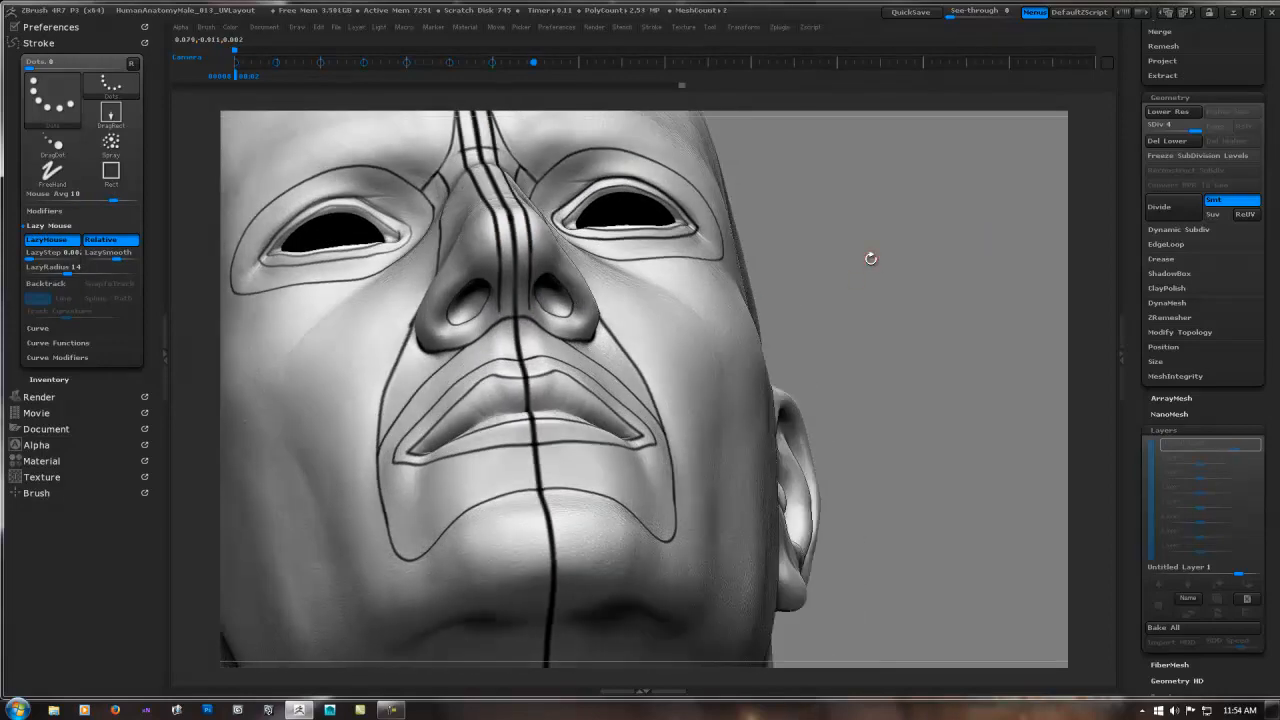
{"action": "left_click_drag", "start_coordinate": [861, 268], "coordinate": [872, 262]}
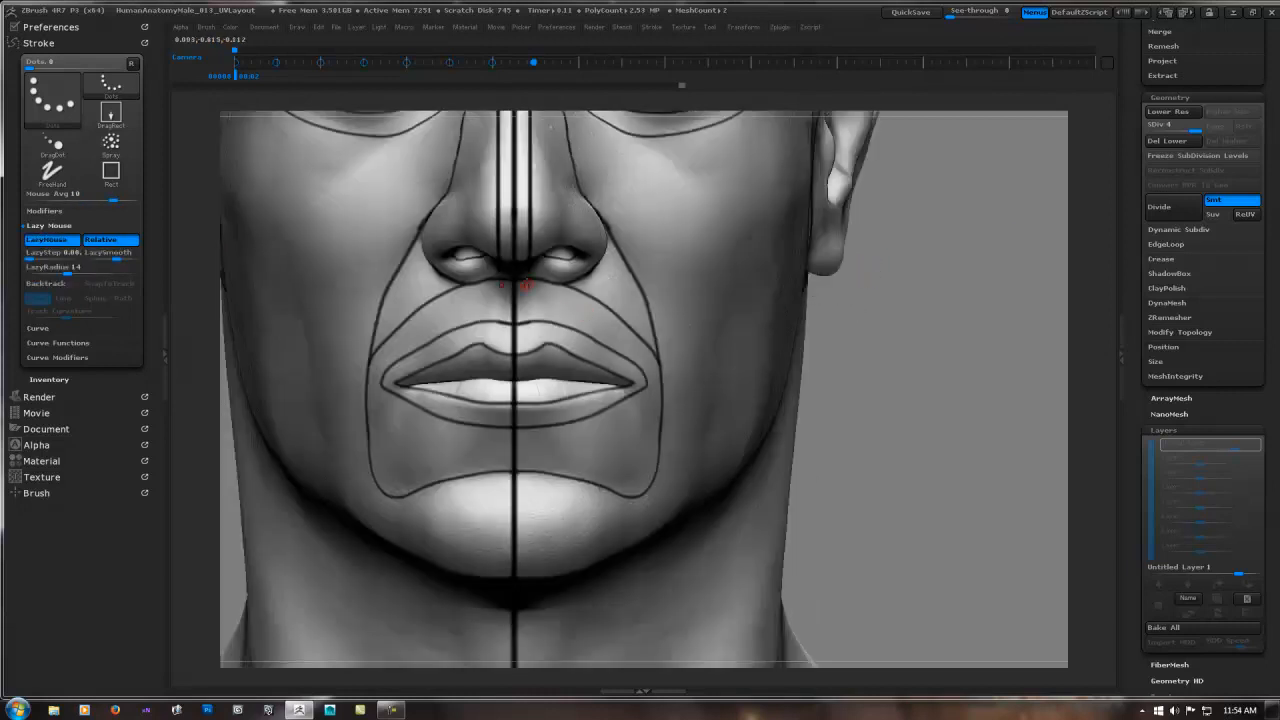
{"action": "key", "text": "shift"}
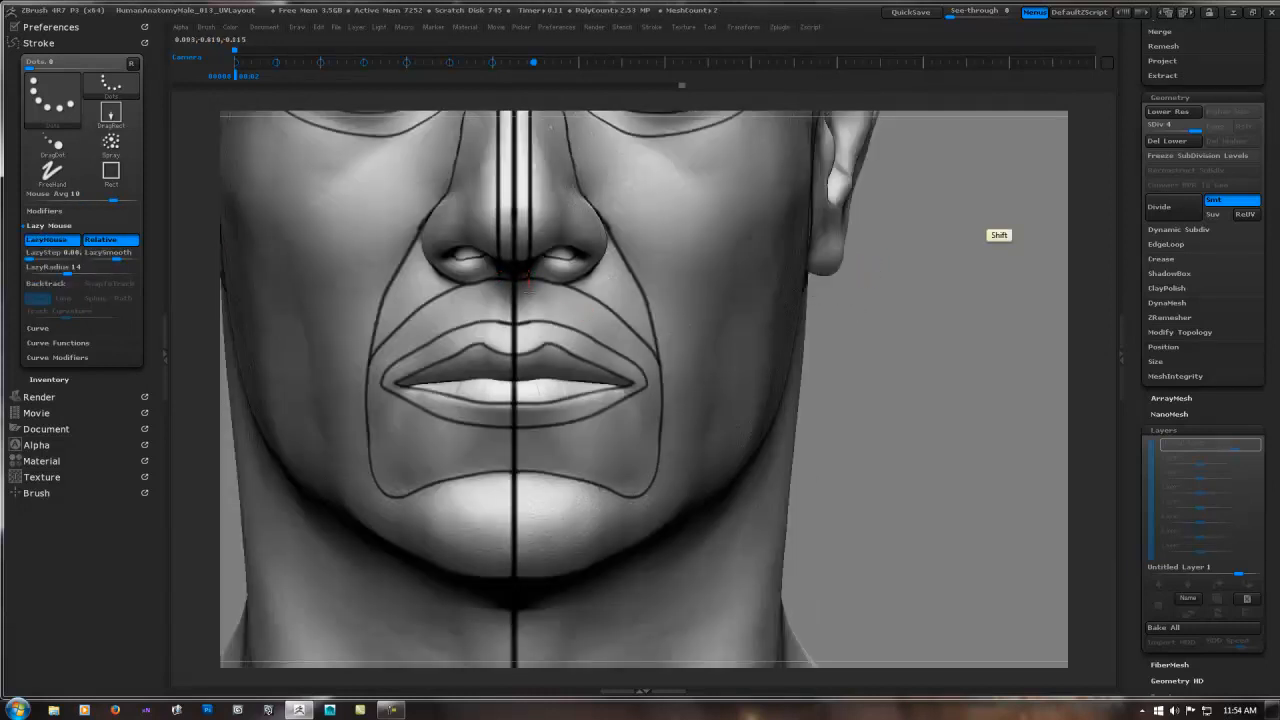
{"action": "left_click_drag", "start_coordinate": [529, 328], "coordinate": [528, 330], "text": "shift"}
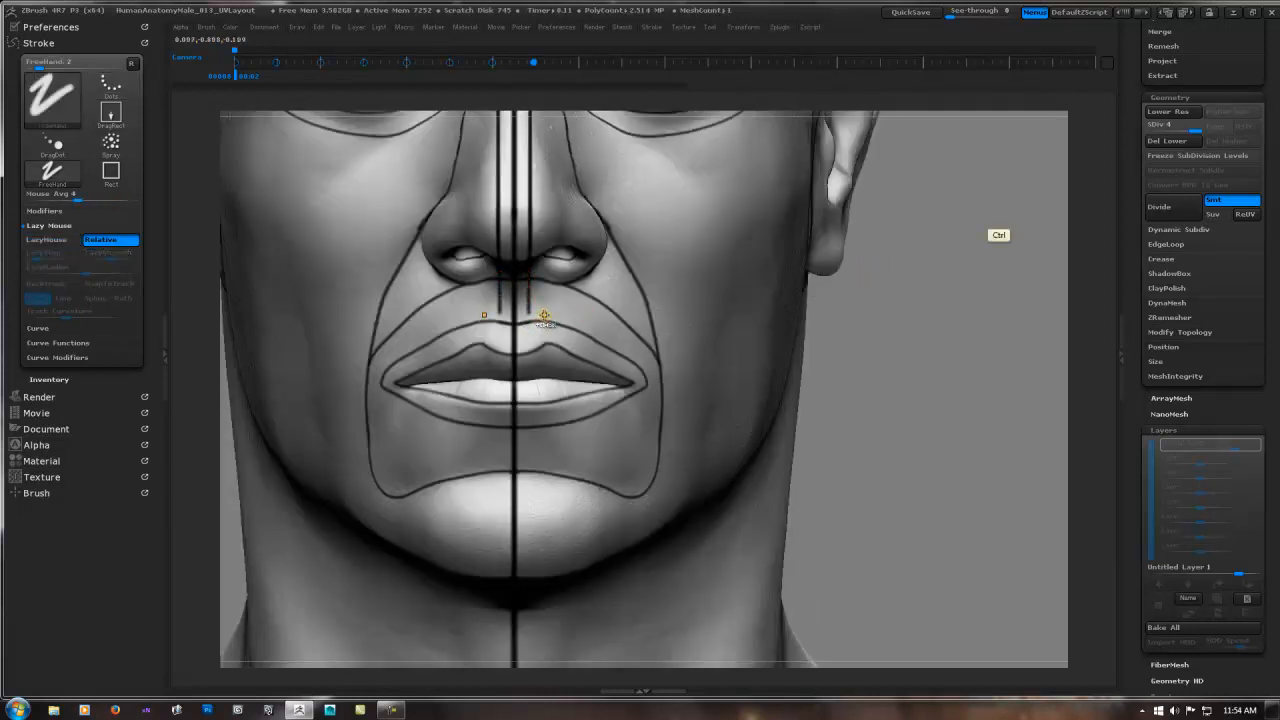
{"action": "key", "text": "ctrl+z"}
- Paint mirrored lines from the nose base, curving across both lips and running straight down over the chin
{"action": "left_click_drag", "start_coordinate": [531, 278], "coordinate": [550, 358]}
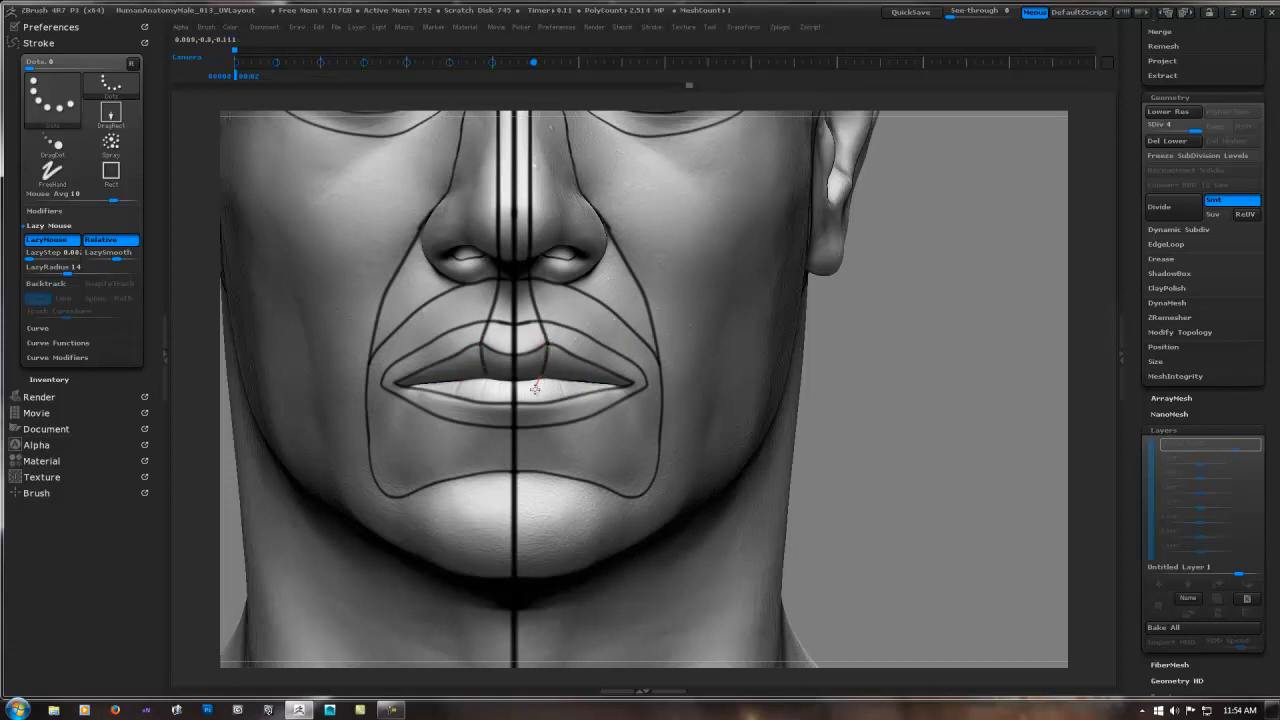
{"action": "left_click_drag", "start_coordinate": [535, 389], "coordinate": [536, 390]}
{"action": "right_click_drag", "start_coordinate": [570, 389], "coordinate": [584, 289], "text": "alt"}
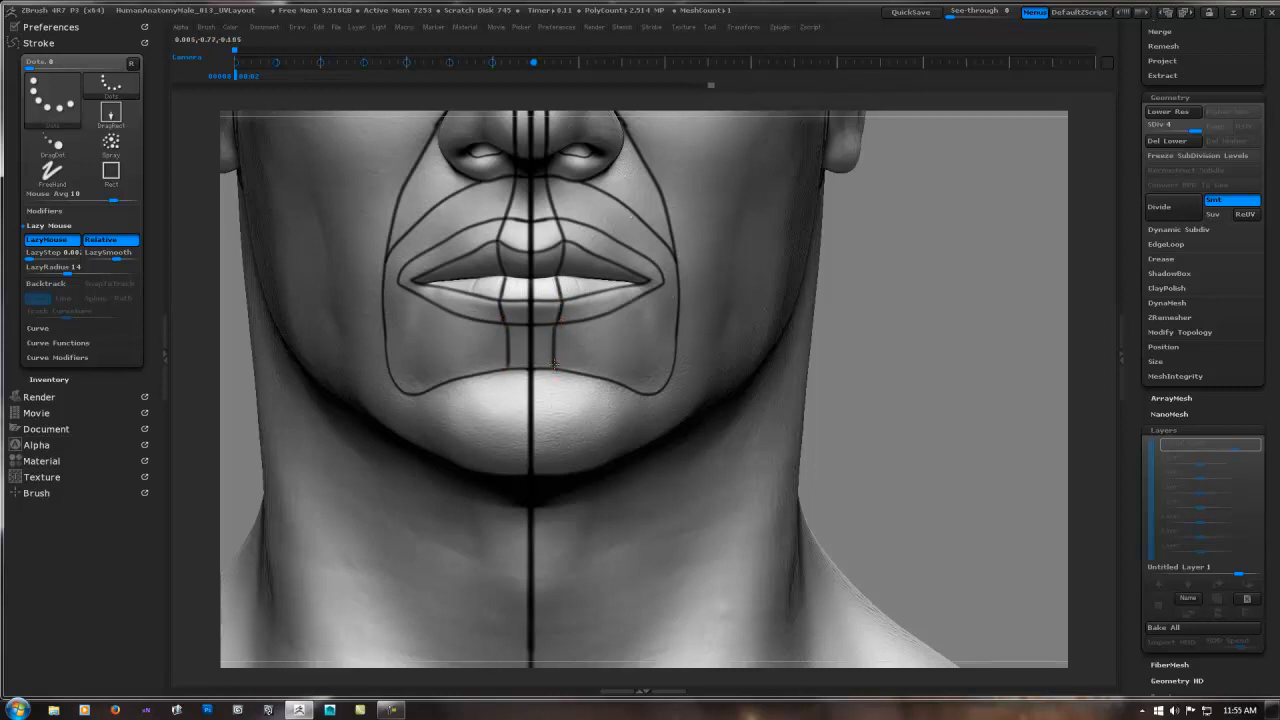
{"action": "left_click_drag", "start_coordinate": [555, 365], "coordinate": [556, 437], "text": "shift"}
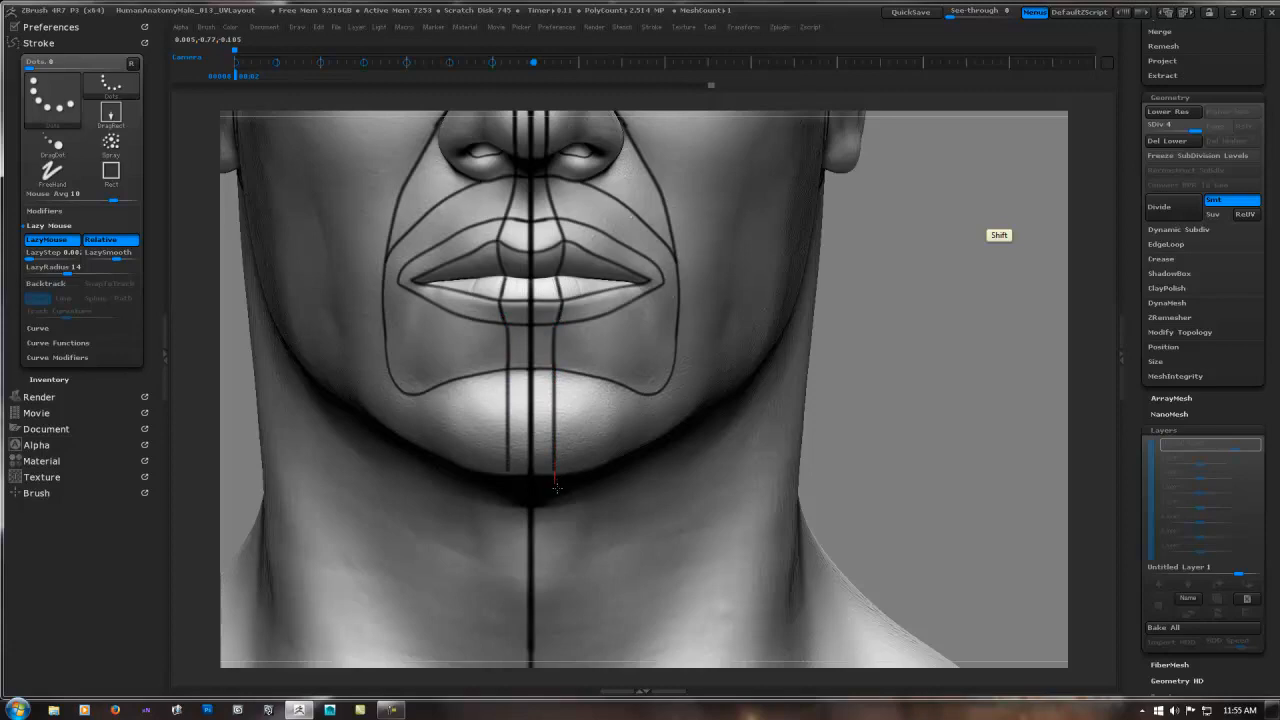
- Extend the two parallel lines under the jaw and down the front of the neck to its open edge
{"action": "mouse_move", "coordinate": [664, 363]}
{"action": "right_mouse_down"}
{"action": "mouse_move", "coordinate": [670, 286]}
{"action": "mouse_move", "coordinate": [688, 258]}
{"action": "right_mouse_up"}
{"action": "left_click_drag", "start_coordinate": [998, 237], "coordinate": [990, 215], "text": "shift"}
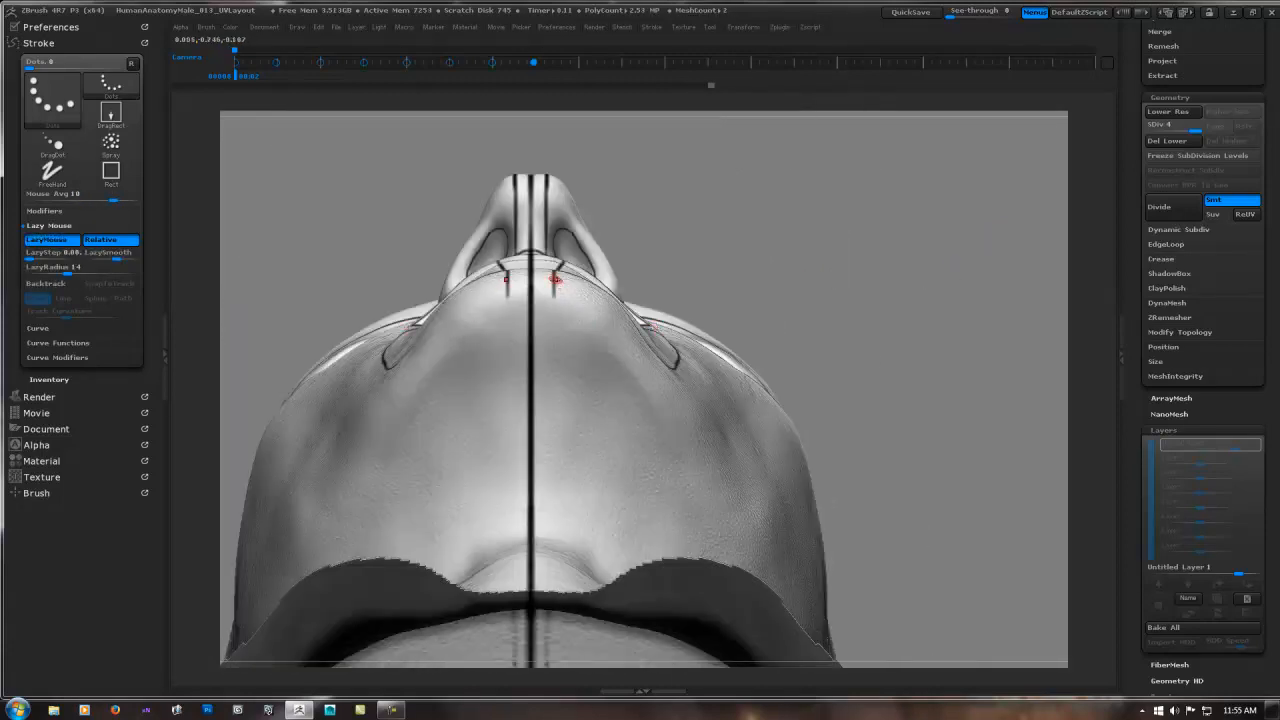
{"action": "left_click_drag", "start_coordinate": [553, 275], "coordinate": [562, 615], "text": "shift"}
{"action": "key", "text": "1"}
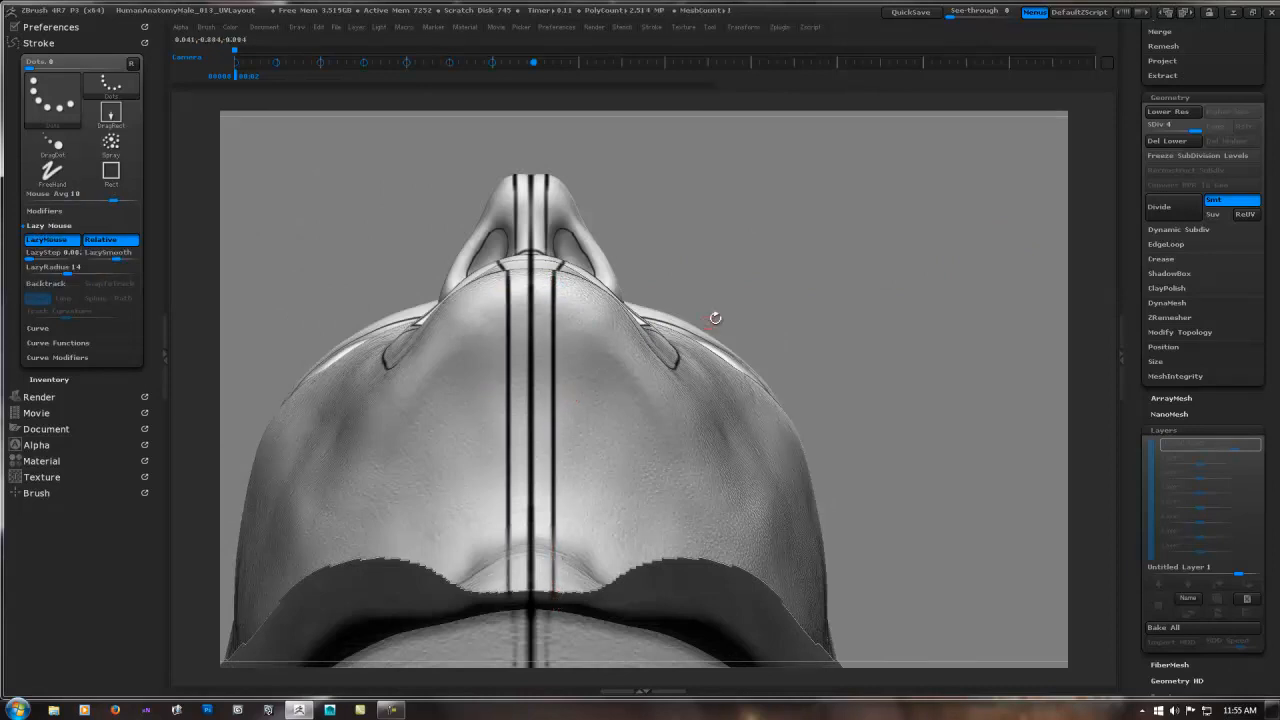
{"action": "left_click_drag", "start_coordinate": [750, 330], "coordinate": [826, 340]}
{"action": "left_click_drag", "start_coordinate": [960, 340], "coordinate": [952, 346], "text": "shift"}
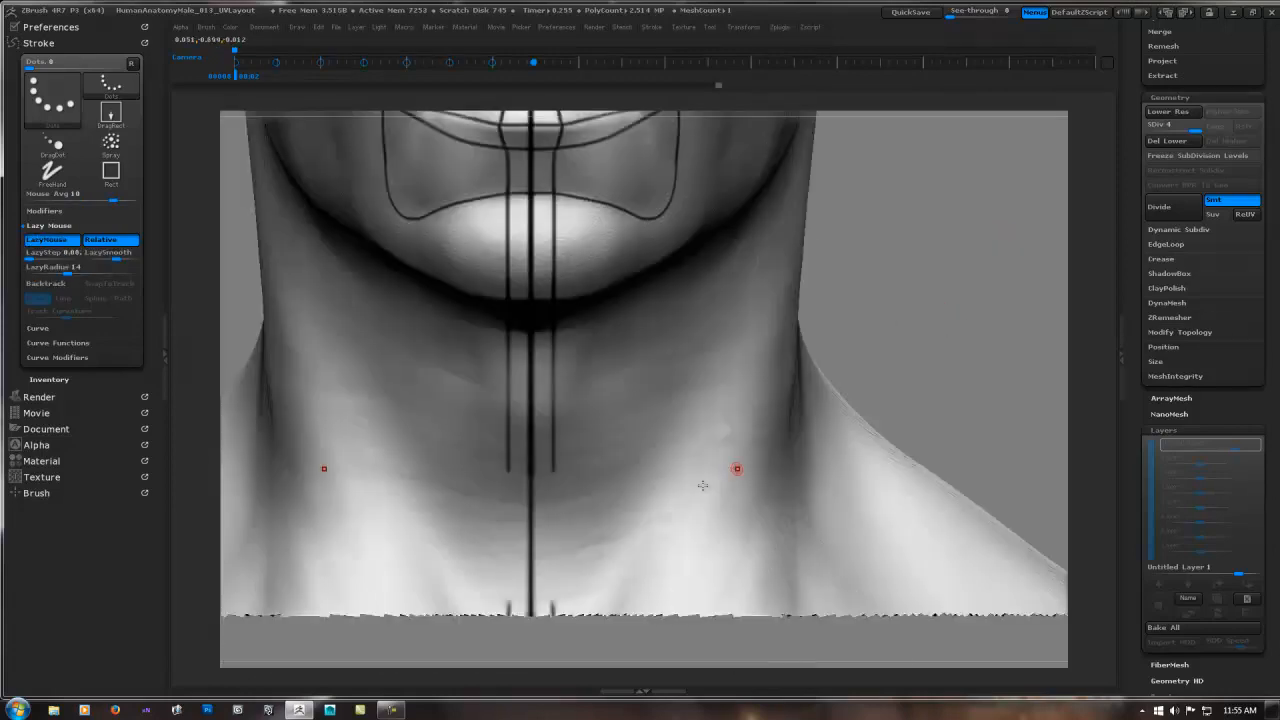
{"action": "left_click_drag", "start_coordinate": [554, 456], "coordinate": [565, 654], "text": "shift"}
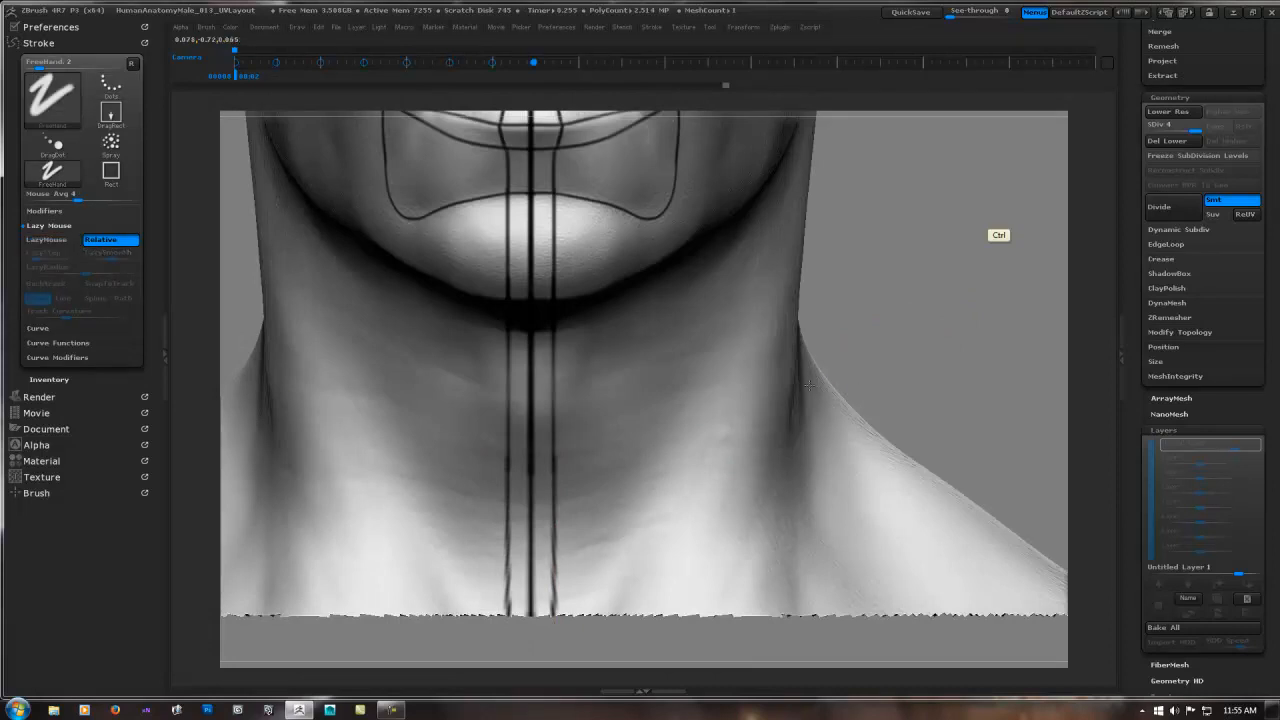
- Quick-save the project with the finished lines beside the face's centre line
{"action": "right_click_drag", "start_coordinate": [868, 395], "coordinate": [840, 320], "text": "ctrl"}
{"action": "right_click_drag", "start_coordinate": [732, 349], "coordinate": [689, 515], "text": "alt"}
{"action": "right_click_drag", "start_coordinate": [711, 323], "coordinate": [673, 457], "text": "alt"}
{"action": "right_click_drag", "start_coordinate": [670, 328], "coordinate": [661, 257], "text": "alt"}
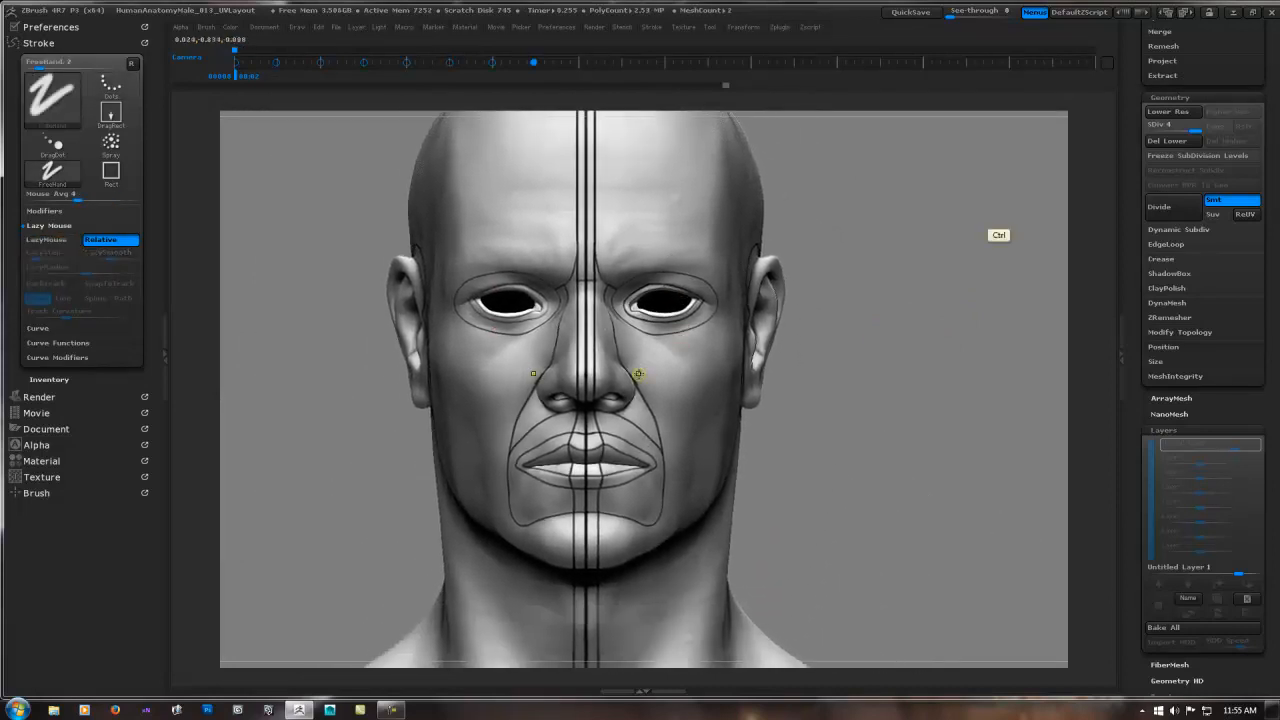
{"action": "right_click_drag", "start_coordinate": [637, 374], "coordinate": [650, 447], "text": "ctrl"}
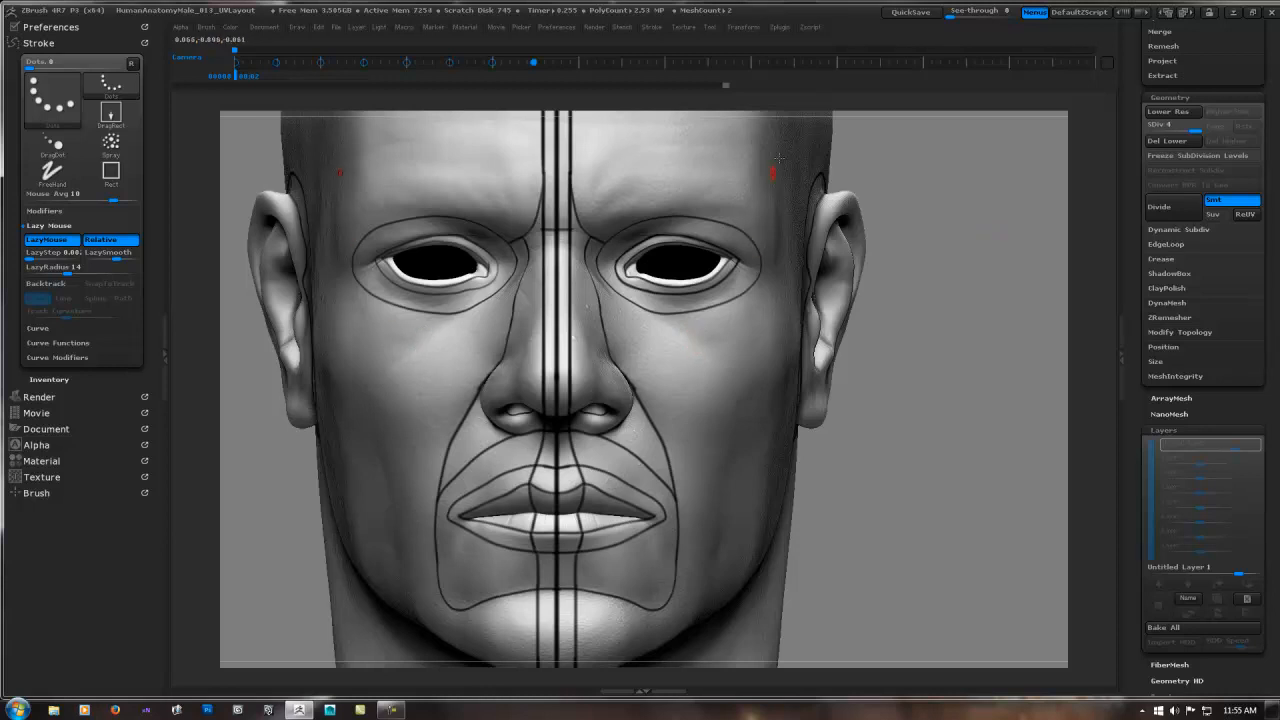
{"action": "key", "text": "ctrl+s"}
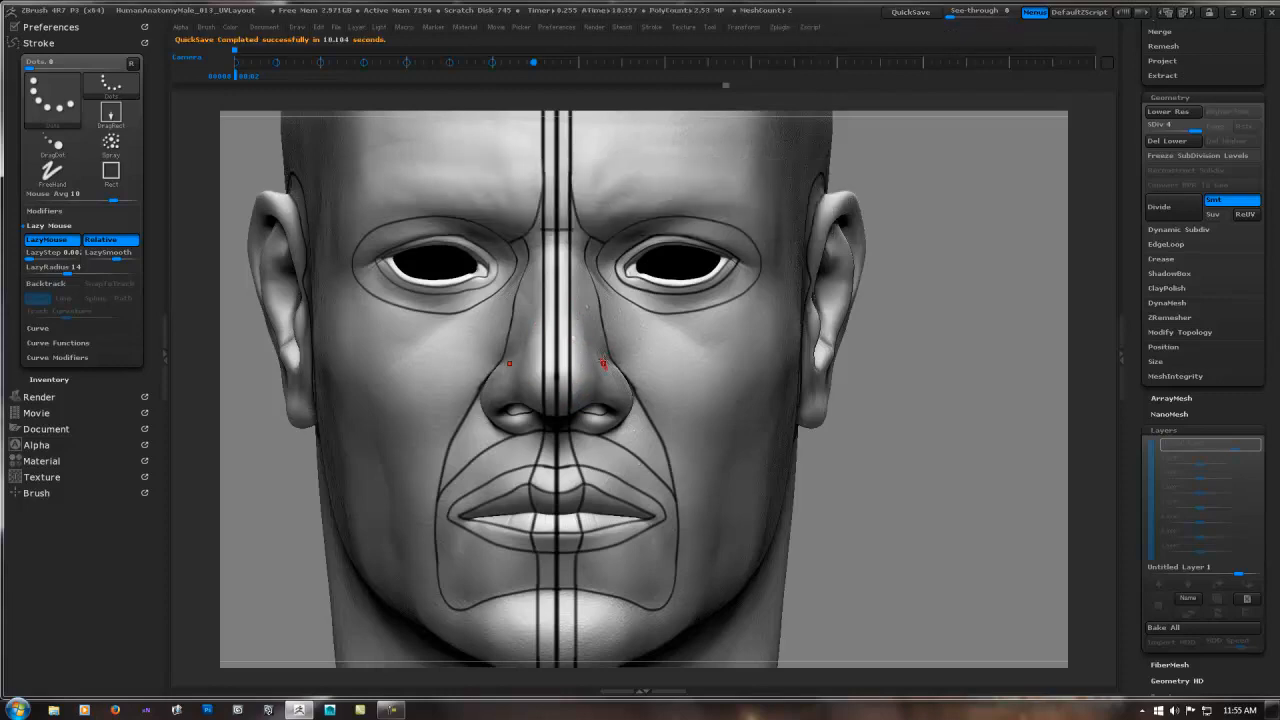
- Inspect the facial contours from front and three-quarter angles, ending on a side profile of the whole head
{"action": "right_click_drag", "start_coordinate": [580, 366], "coordinate": [557, 309]}
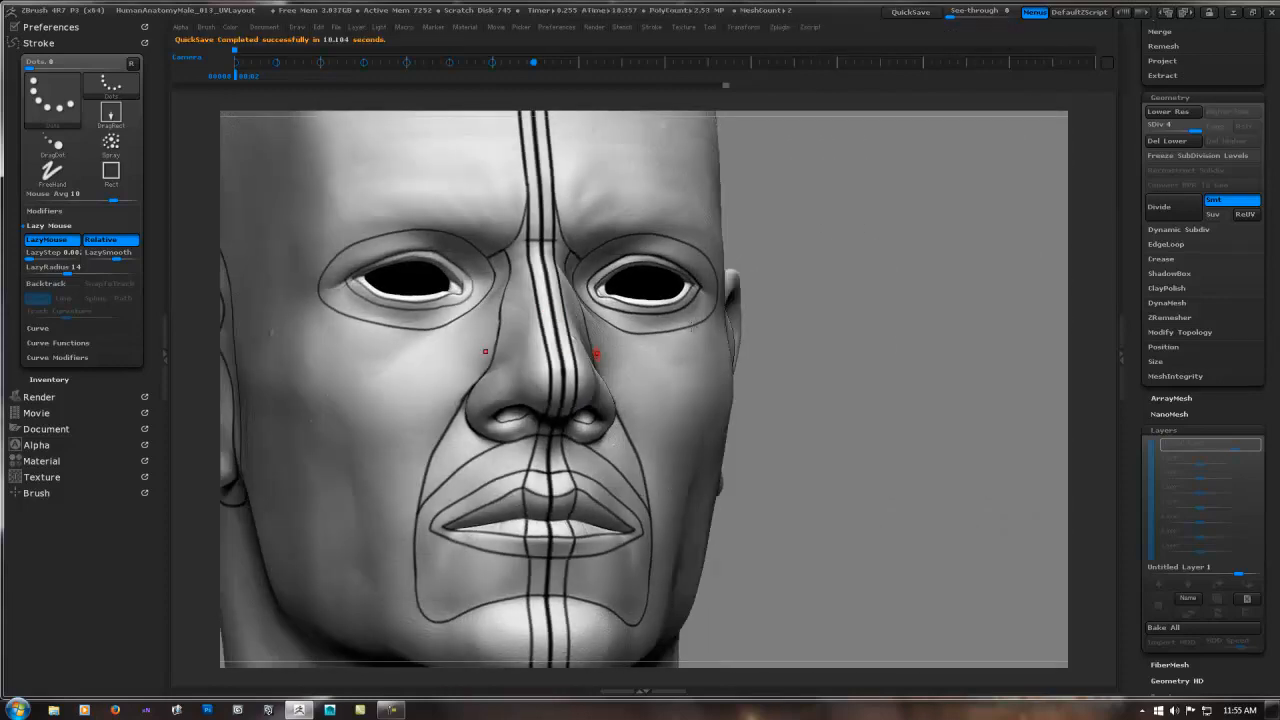
{"action": "left_click_drag", "start_coordinate": [865, 322], "coordinate": [891, 329], "text": "shift"}
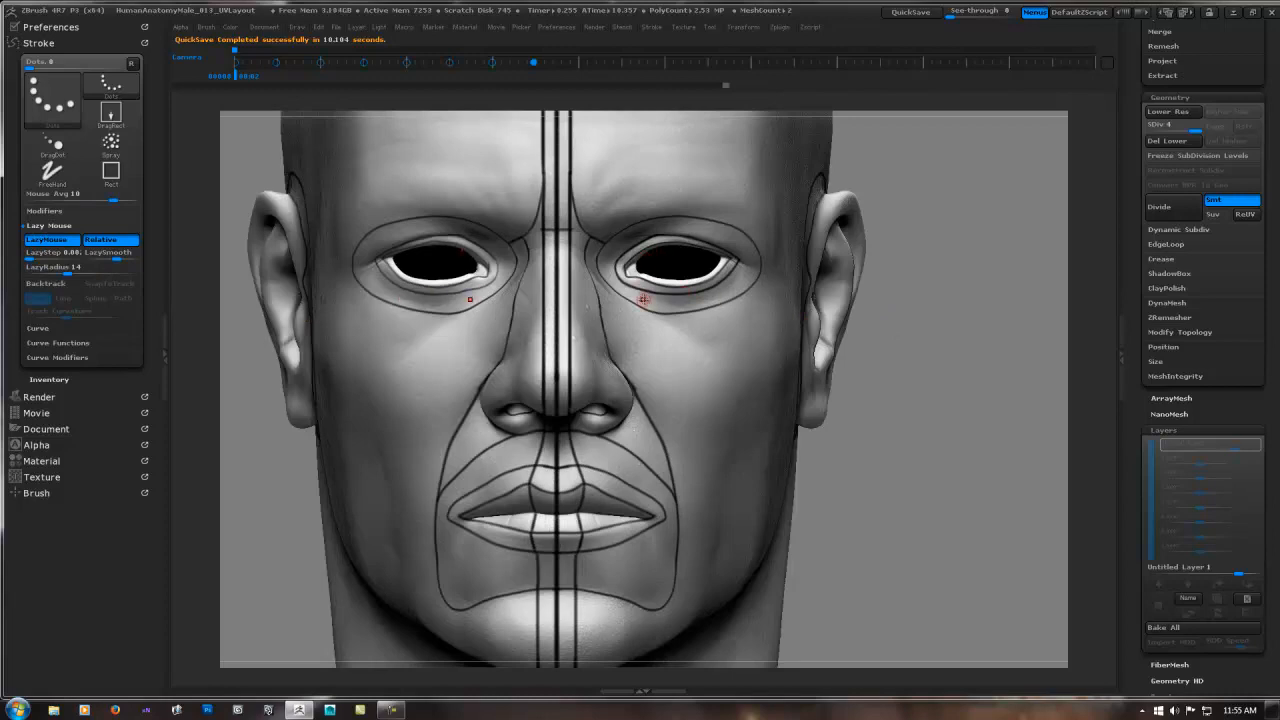
{"action": "right_click_drag", "start_coordinate": [616, 402], "coordinate": [534, 271], "text": "alt"}
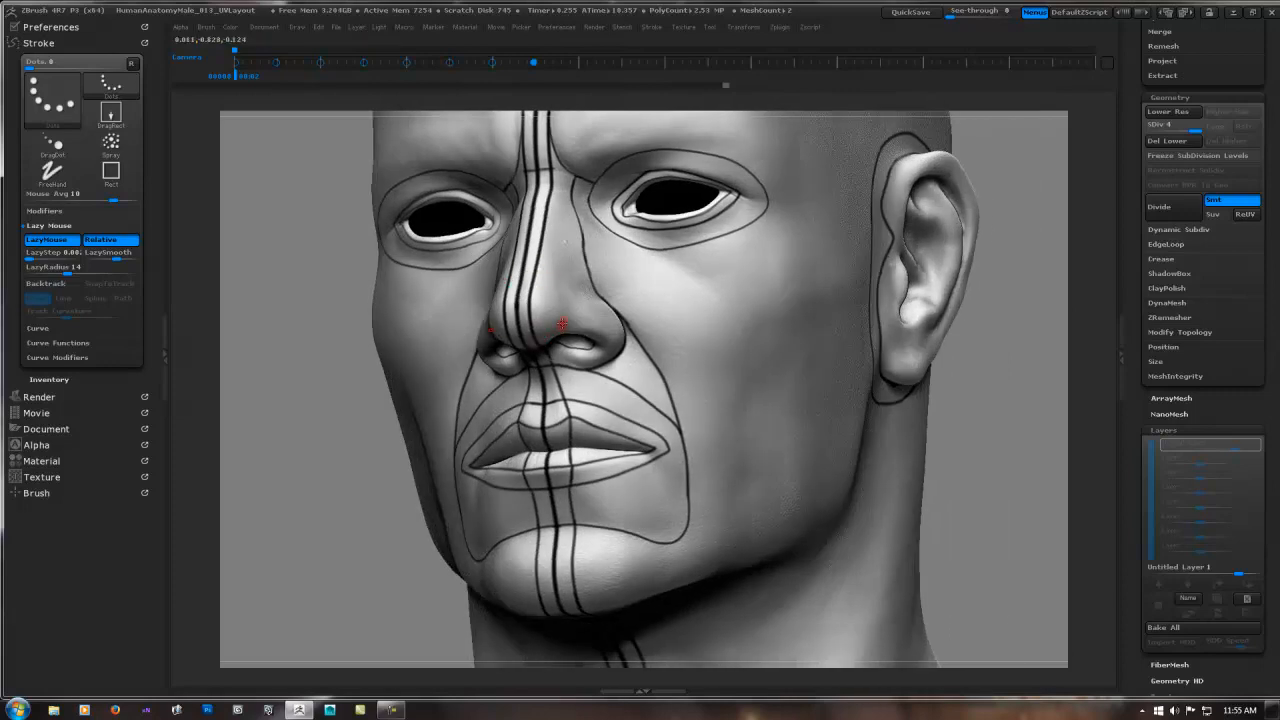
{"action": "right_click_drag", "start_coordinate": [562, 324], "coordinate": [480, 272]}
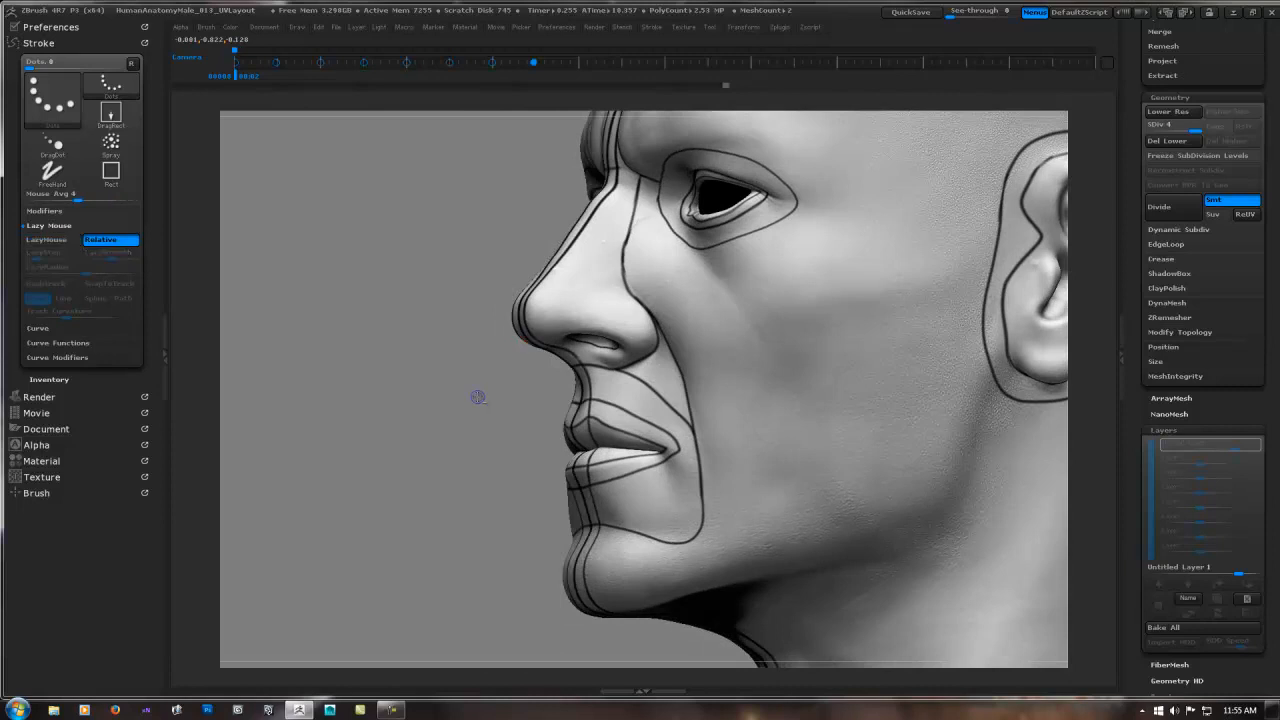
{"action": "mouse_move", "coordinate": [477, 397]}
{"action": "right_mouse_down"}
{"action": "mouse_move", "coordinate": [508, 383]}
{"action": "mouse_move", "coordinate": [477, 392]}
{"action": "mouse_move", "coordinate": [469, 381]}
{"action": "right_mouse_up"}
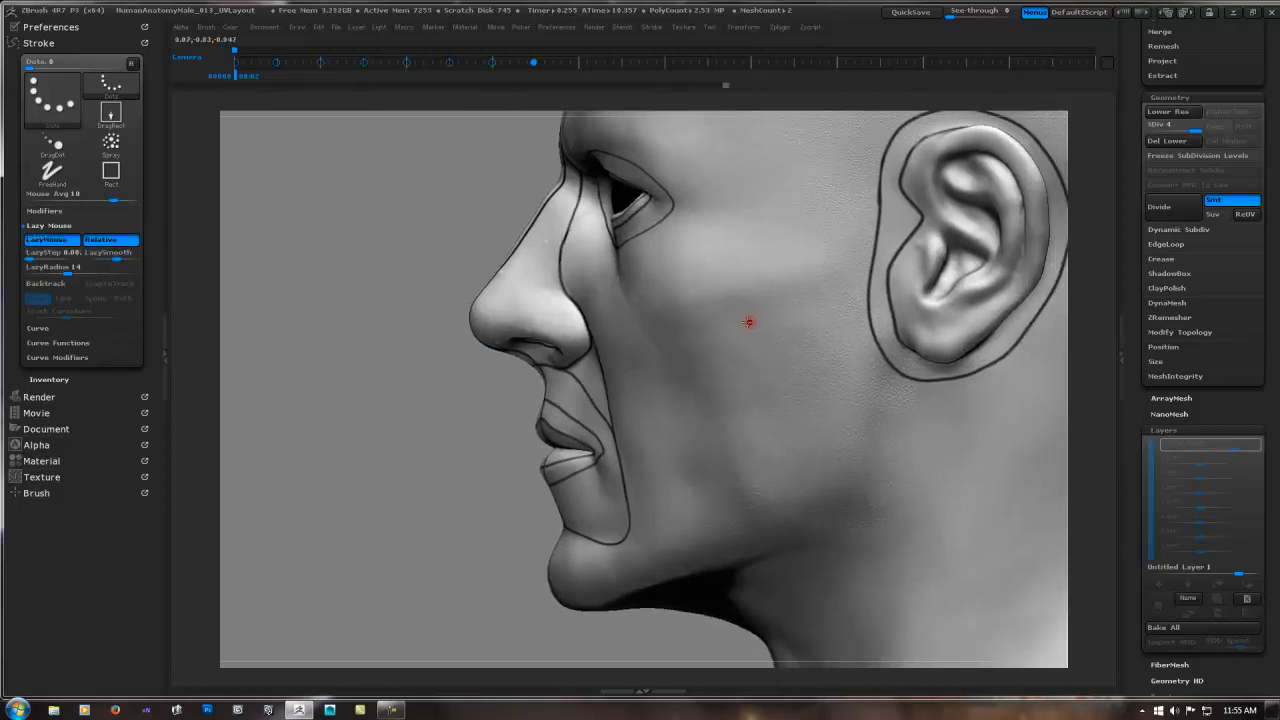
{"action": "right_click_drag", "start_coordinate": [771, 322], "coordinate": [643, 329], "text": "ctrl"}
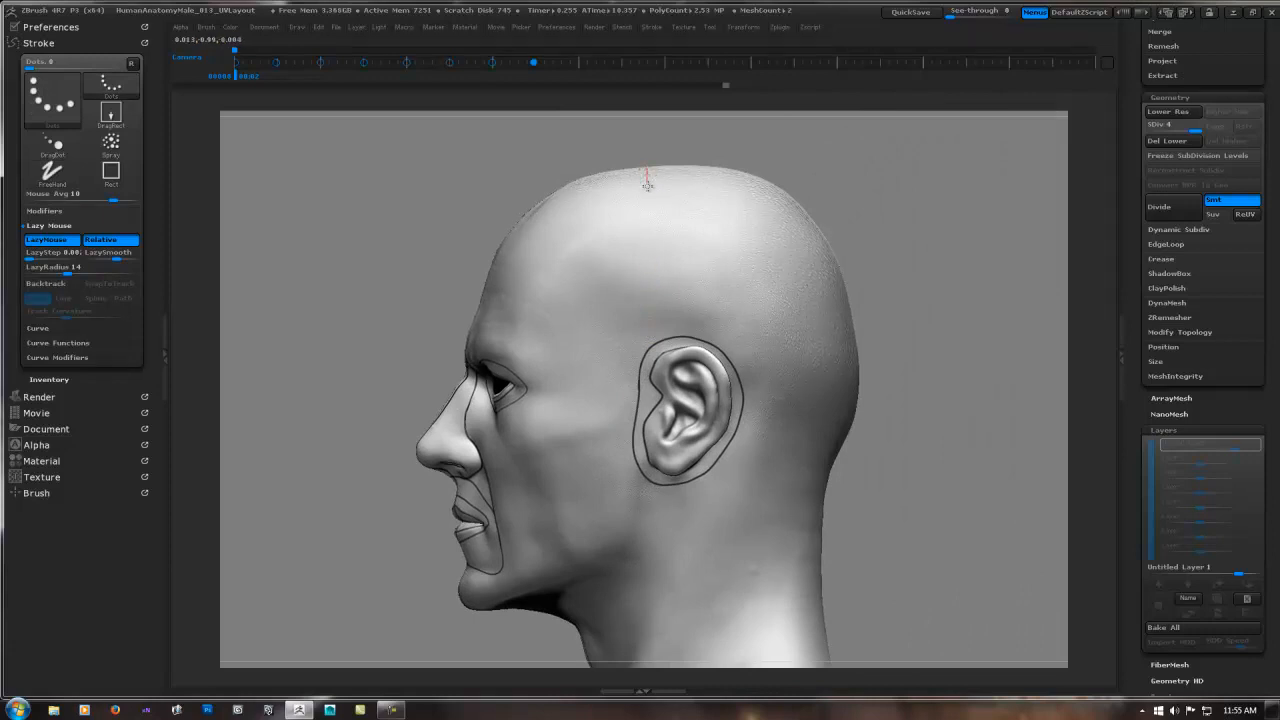
{"action": "left_click_drag", "start_coordinate": [651, 231], "coordinate": [657, 317]}
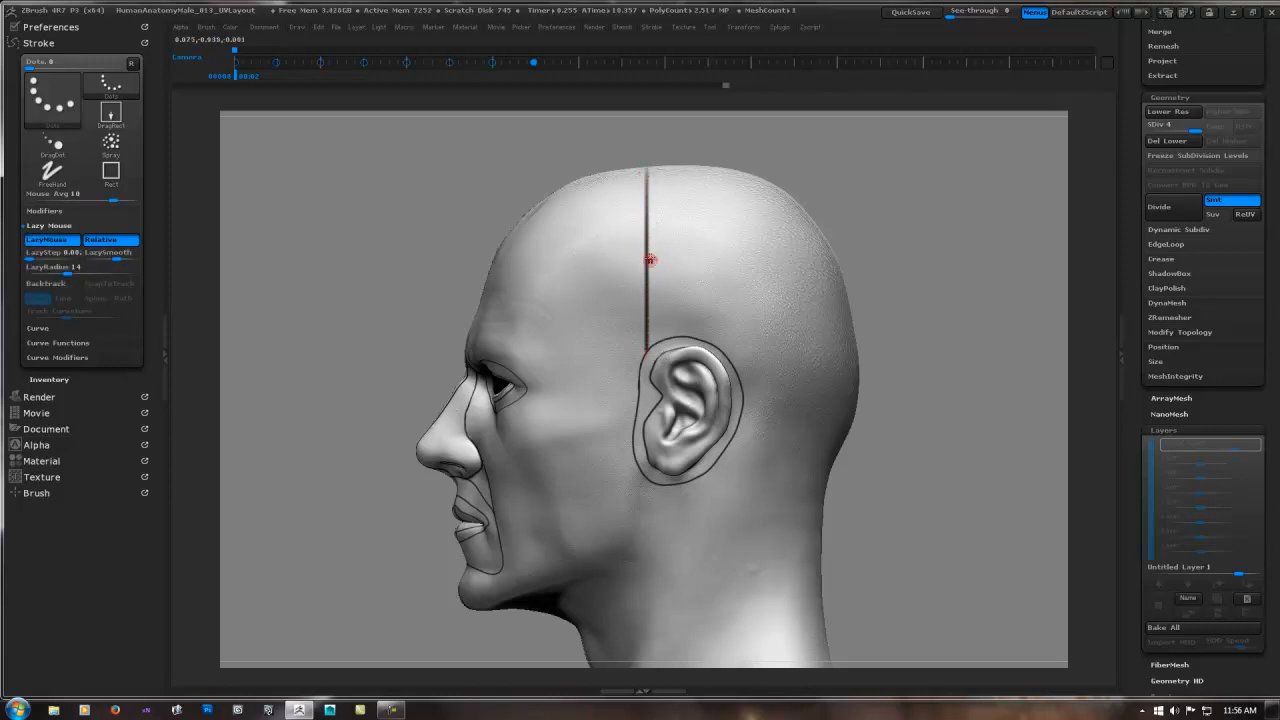
{"action": "right_click_drag", "start_coordinate": [646, 379], "coordinate": [641, 240], "text": "alt"}
{"action": "key", "text": "ctrl"}
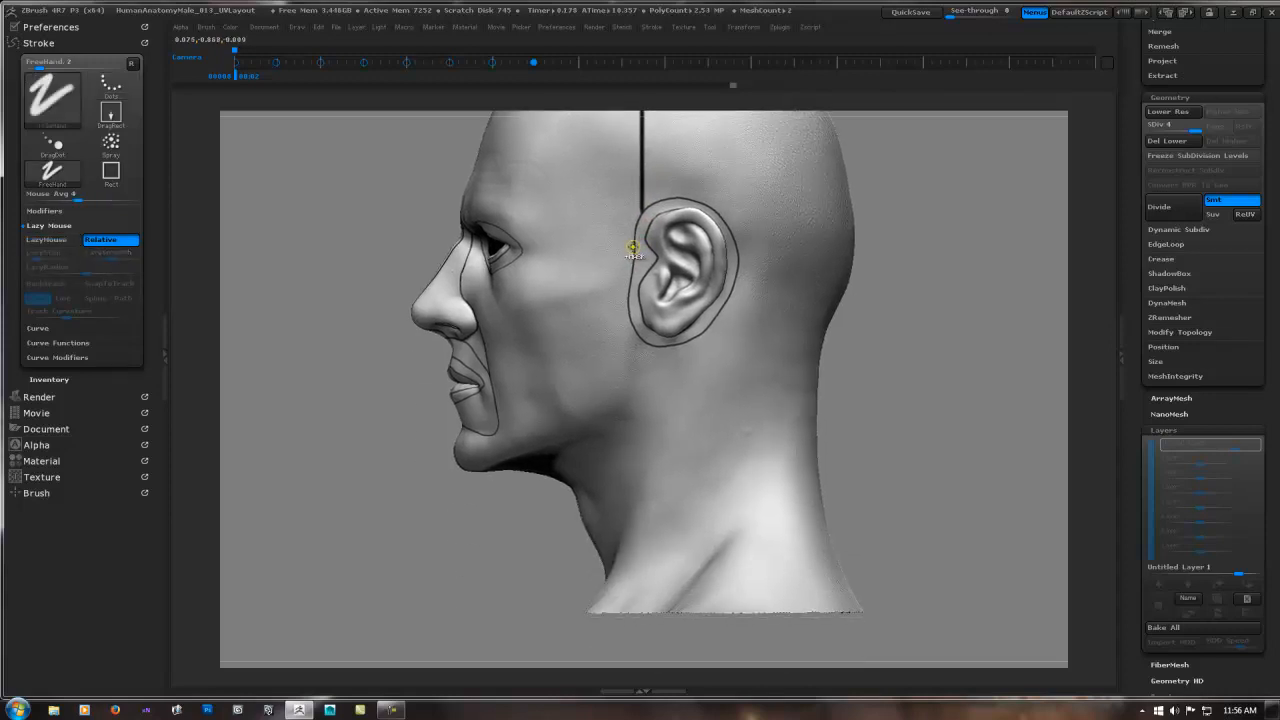
{"action": "key", "text": "ctrl+z"}
- Paint a straight vertical line from the top of the head down to the upper front of the ear contour
{"action": "mouse_move", "coordinate": [644, 162]}
{"action": "right_mouse_down", "text": "alt"}
{"action": "mouse_move", "coordinate": [631, 291]}
{"action": "mouse_move", "coordinate": [681, 204]}
{"action": "mouse_move", "coordinate": [653, 232]}
{"action": "right_mouse_up", "text": "alt"}
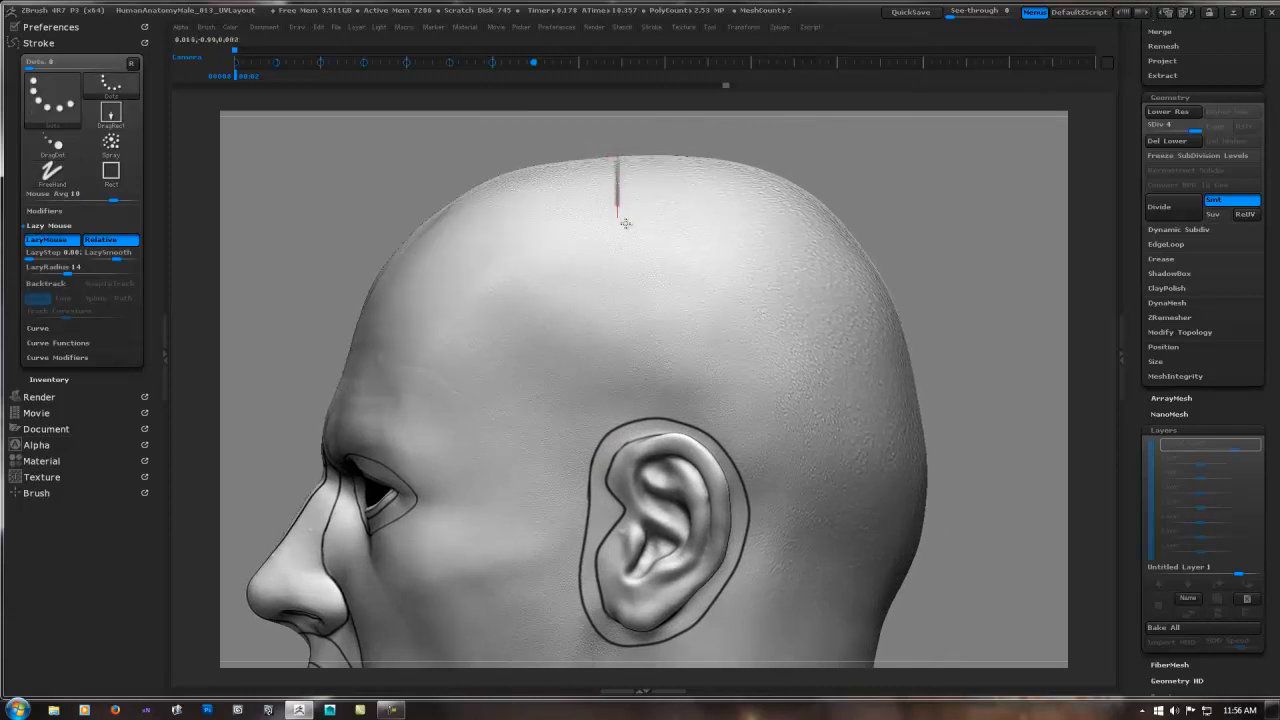
{"action": "left_click_drag", "start_coordinate": [625, 222], "coordinate": [633, 419]}
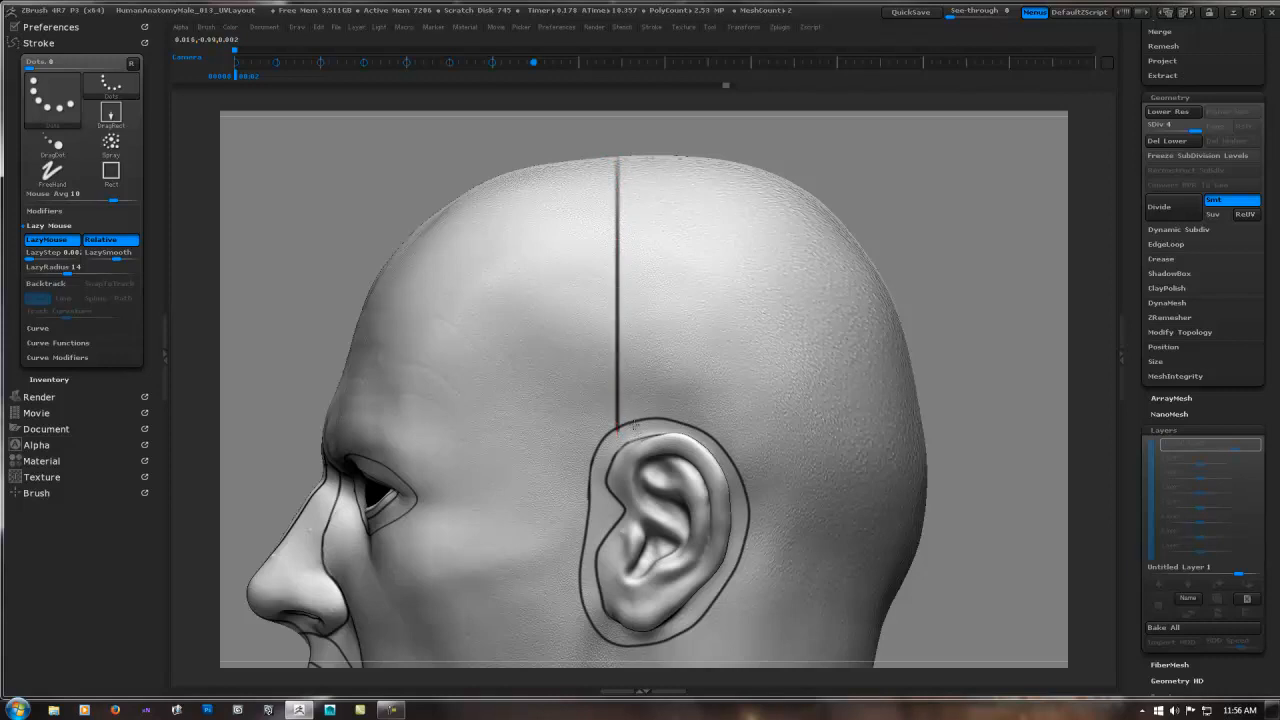
{"action": "left_click_drag", "start_coordinate": [624, 383], "coordinate": [594, 123]}
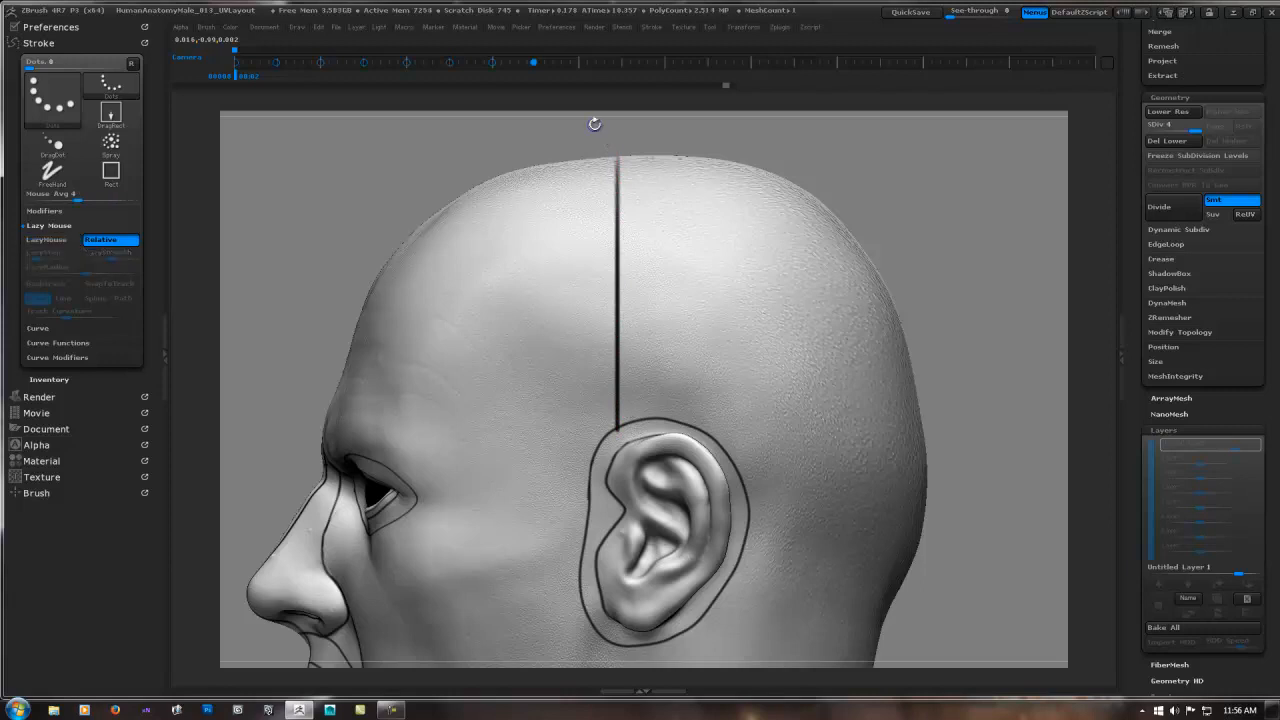
- Paint a slightly curved line from the bottom of the ear contour down to the corner of the jaw
{"action": "right_click_drag", "start_coordinate": [637, 377], "coordinate": [625, 145], "text": "alt"}
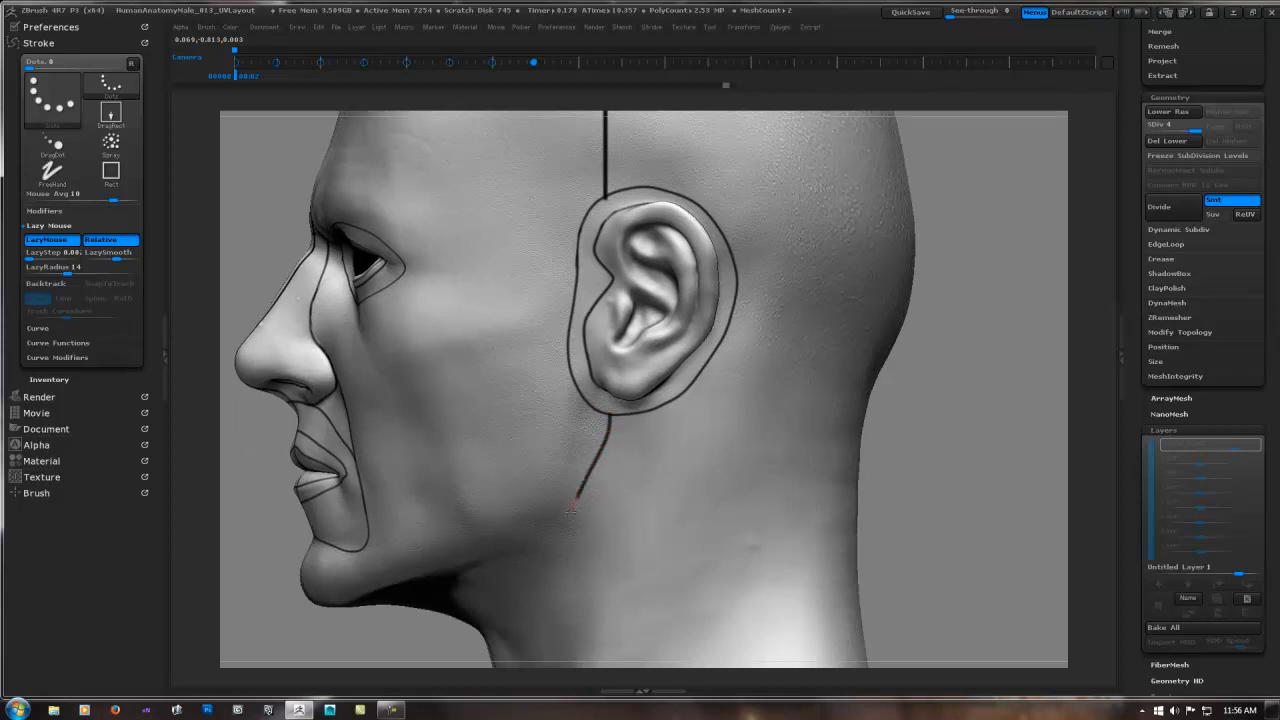
{"action": "left_click", "coordinate": [600, 428]}
{"action": "left_click_drag", "start_coordinate": [572, 528], "coordinate": [572, 527]}
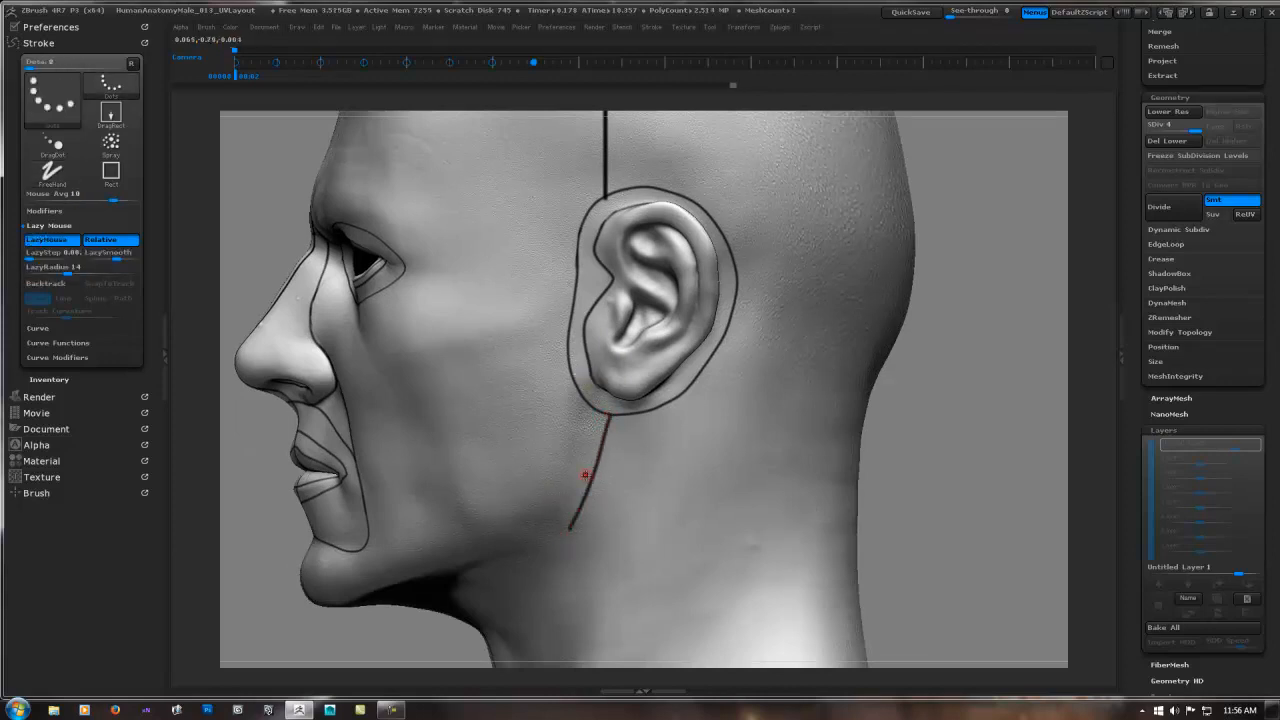
- Paint a line along the jaw's lower edge from the lines under the chin to the ear line at the jaw corner
{"action": "right_click_drag", "start_coordinate": [596, 460], "coordinate": [619, 391]}
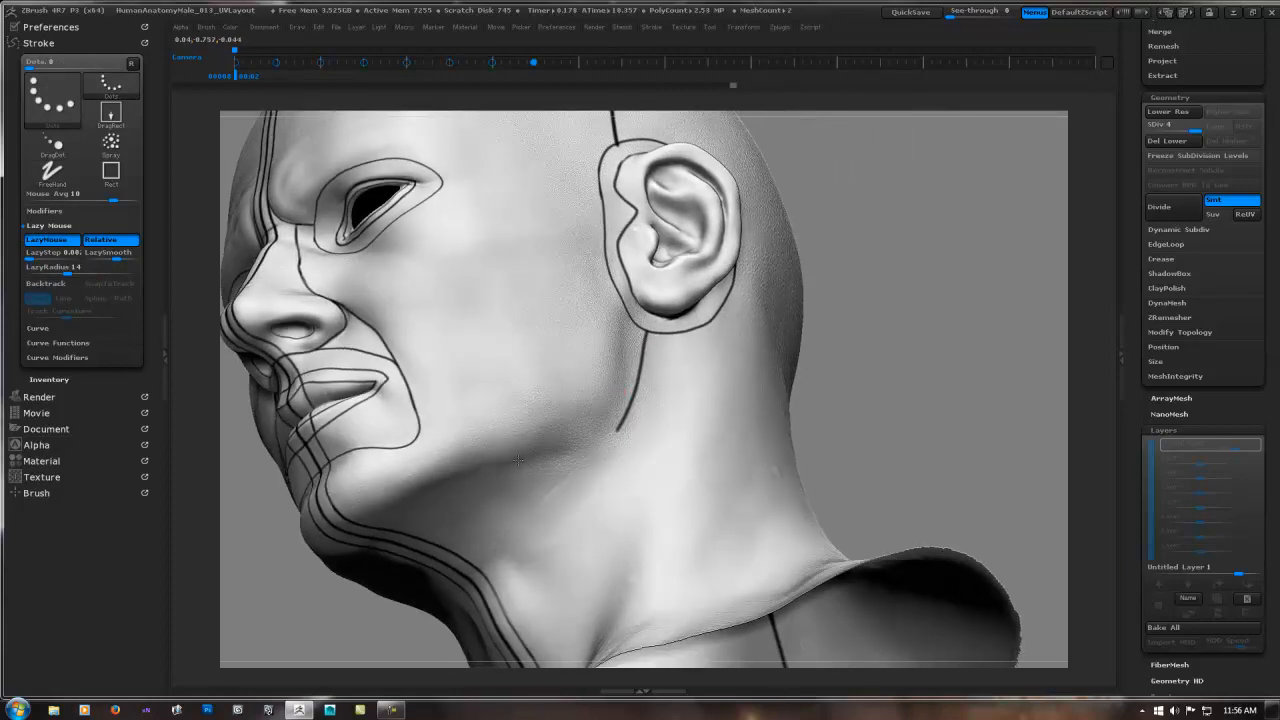
{"action": "right_click_drag", "start_coordinate": [417, 551], "coordinate": [377, 513]}
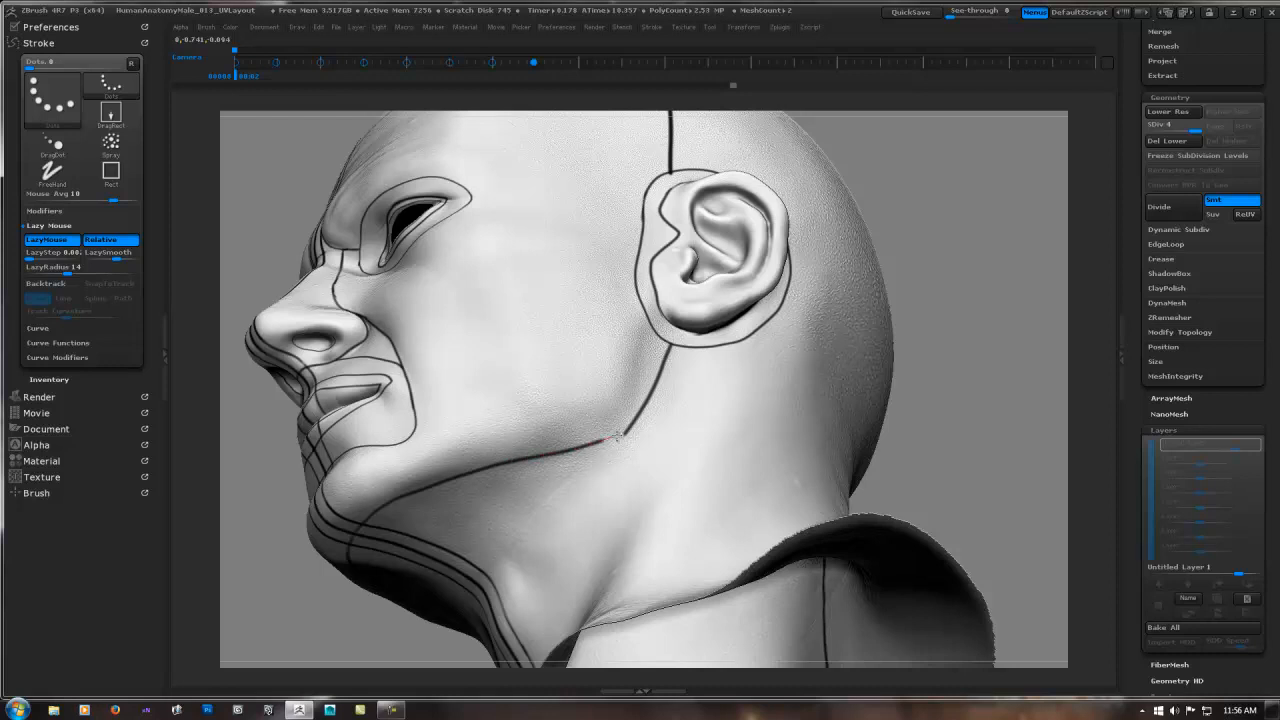
{"action": "right_click_drag", "start_coordinate": [654, 403], "coordinate": [646, 457], "text": "shift"}
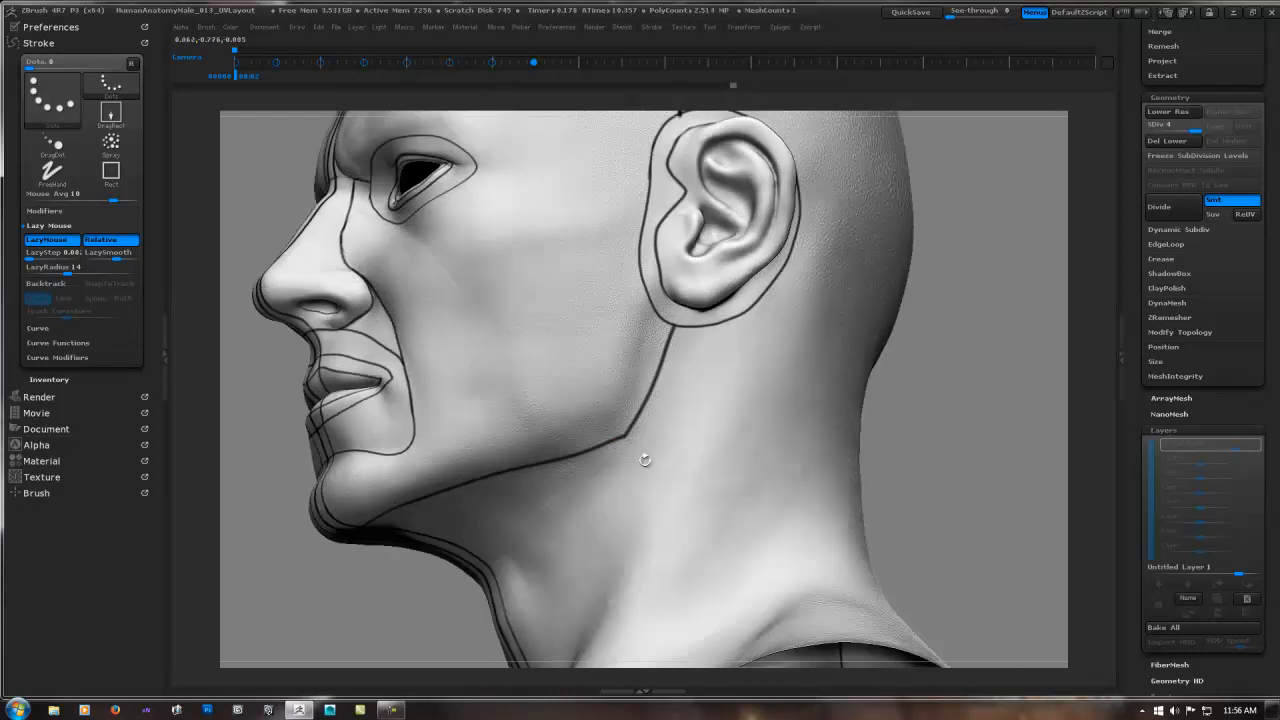
{"action": "key", "text": "f"}
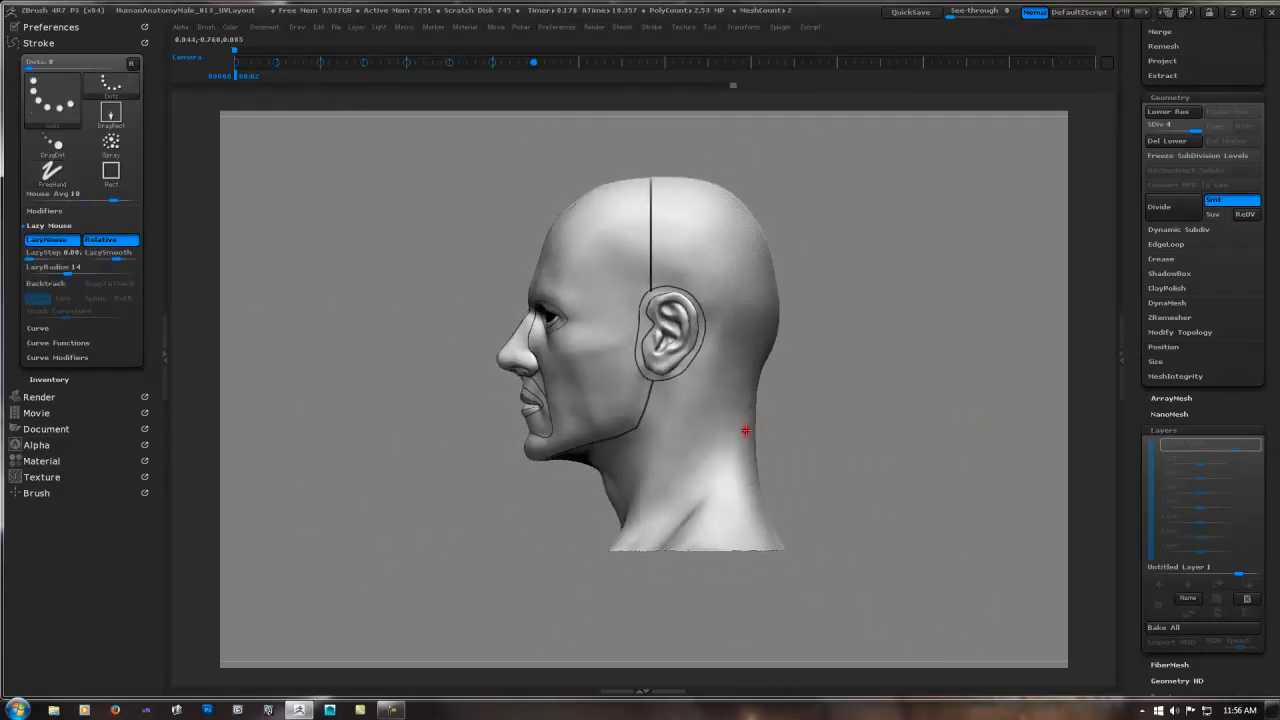
- Paint a nearly horizontal line from the outer corner of the eye across the temple to the ear contour
{"action": "mouse_move", "coordinate": [749, 429]}
{"action": "right_mouse_down"}
{"action": "mouse_move", "coordinate": [909, 420]}
{"action": "mouse_move", "coordinate": [800, 409]}
{"action": "mouse_move", "coordinate": [740, 426]}
{"action": "mouse_move", "coordinate": [832, 413]}
{"action": "mouse_move", "coordinate": [749, 423]}
{"action": "mouse_move", "coordinate": [763, 417]}
{"action": "mouse_move", "coordinate": [714, 392]}
{"action": "mouse_move", "coordinate": [680, 457]}
{"action": "mouse_move", "coordinate": [680, 423]}
{"action": "mouse_move", "coordinate": [725, 408]}
{"action": "mouse_move", "coordinate": [746, 377]}
{"action": "mouse_move", "coordinate": [763, 430]}
{"action": "right_mouse_up"}
{"action": "key", "text": "l"}
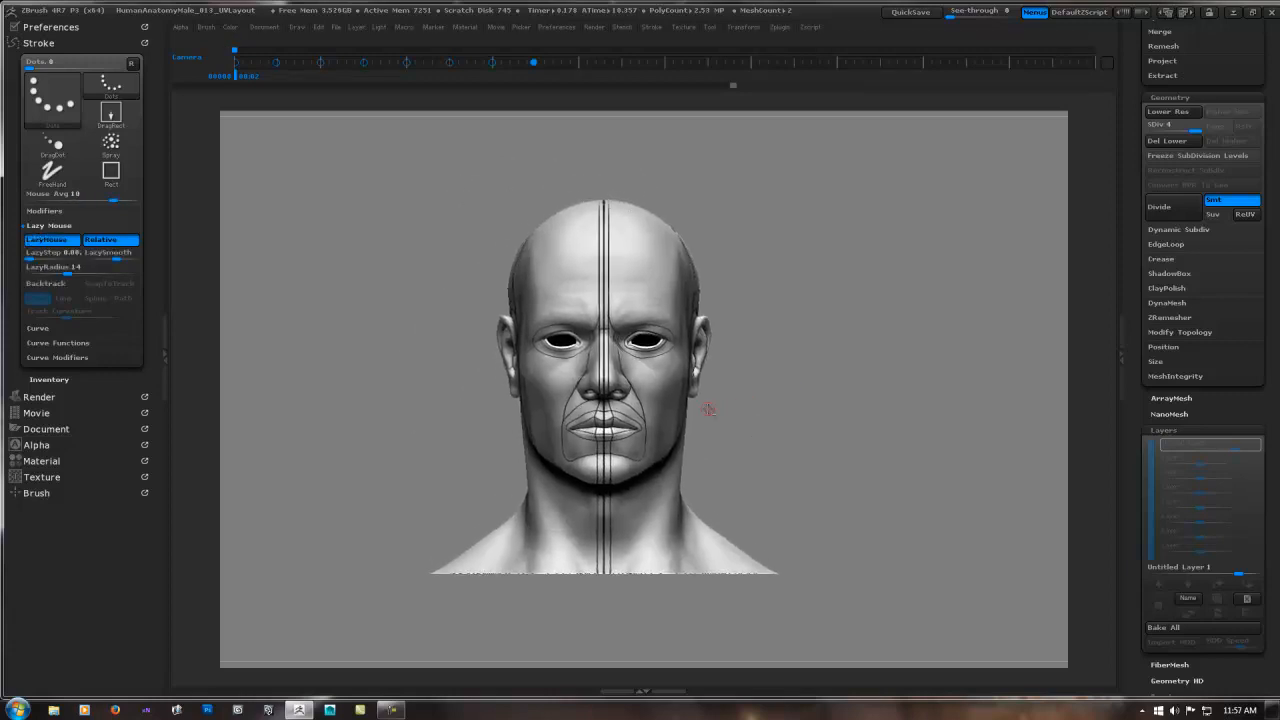
{"action": "right_click_drag", "start_coordinate": [690, 345], "coordinate": [694, 418], "text": "ctrl"}
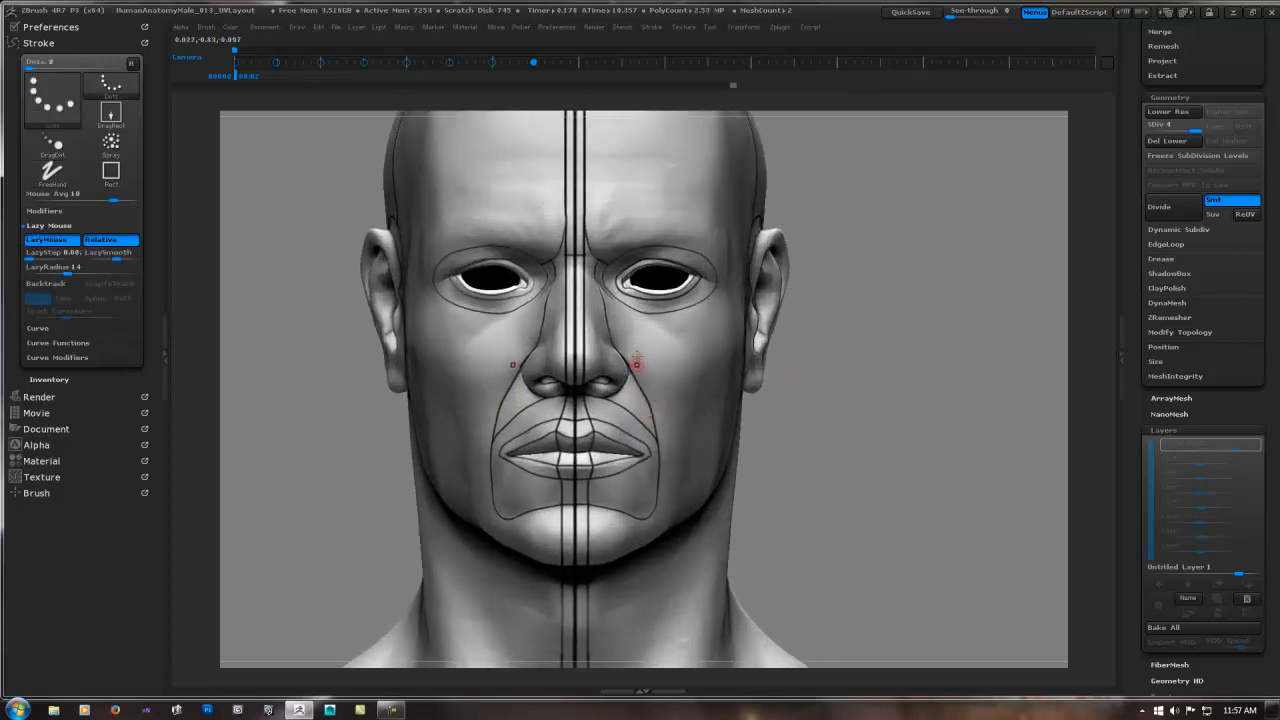
{"action": "right_click_drag", "start_coordinate": [628, 341], "coordinate": [586, 306], "text": "alt"}
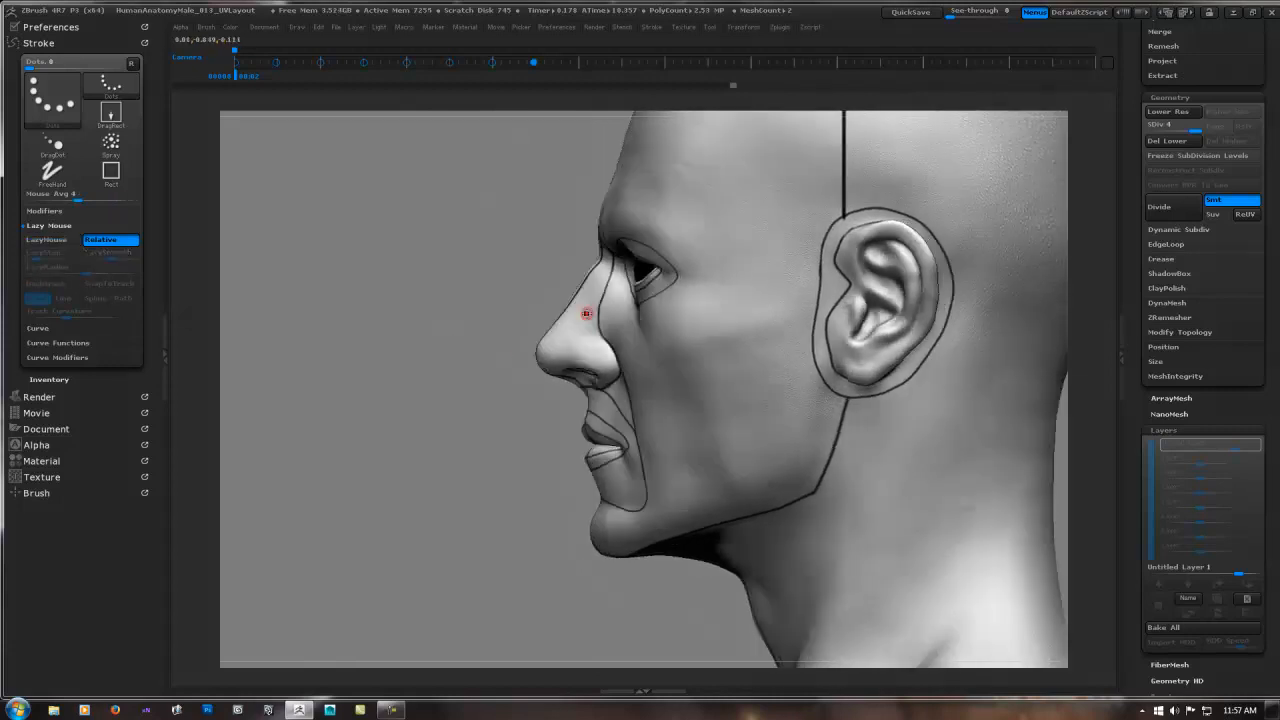
{"action": "right_click_drag", "start_coordinate": [674, 295], "coordinate": [832, 312], "text": "alt"}
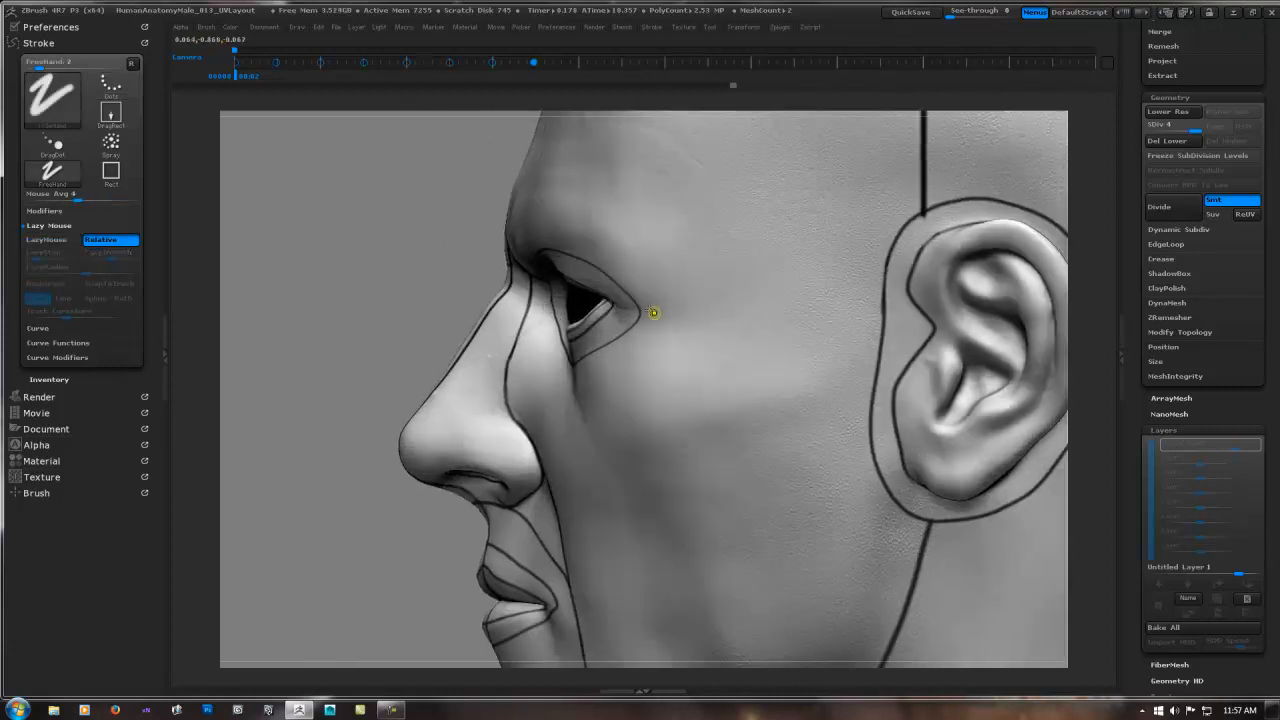
{"action": "right_click_drag", "start_coordinate": [639, 313], "coordinate": [601, 303]}
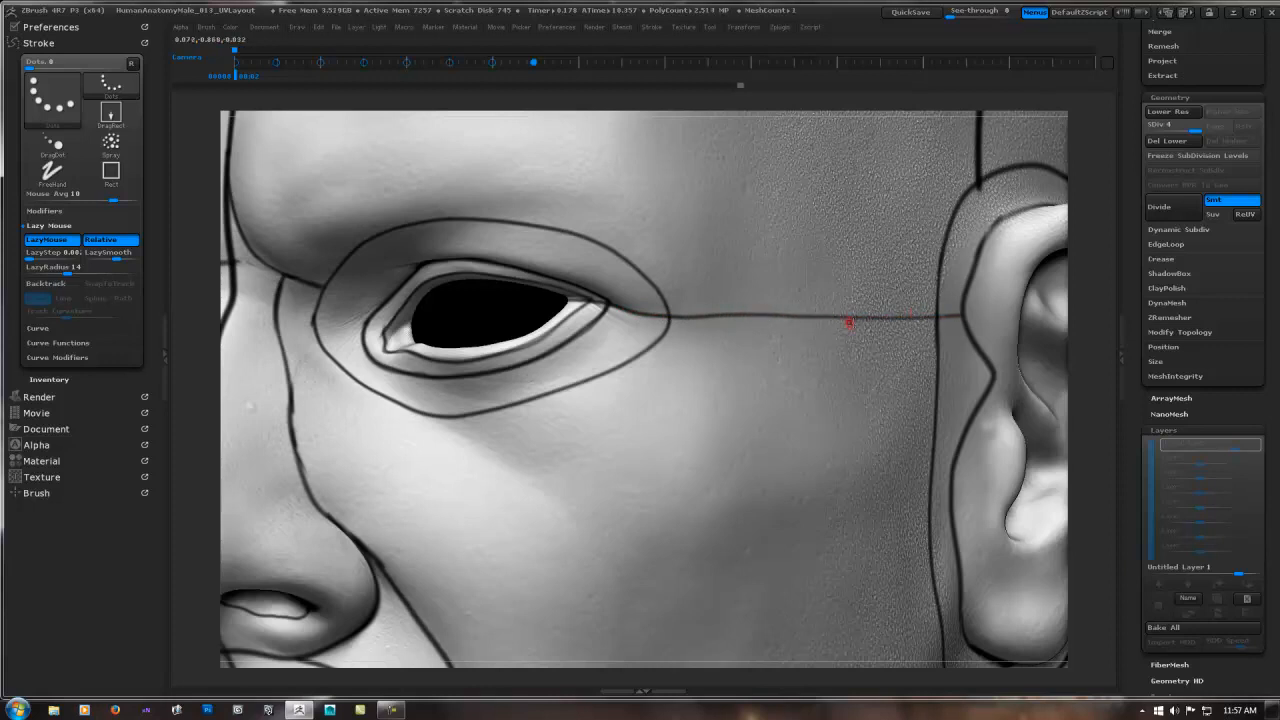
- Paint a gently rising line from the corner of the mouth across the cheek to the bottom of the outer ear contour
{"action": "key", "text": "f"}
{"action": "right_click_drag", "start_coordinate": [660, 334], "coordinate": [649, 283]}
{"action": "right_click_drag", "start_coordinate": [720, 360], "coordinate": [593, 428]}
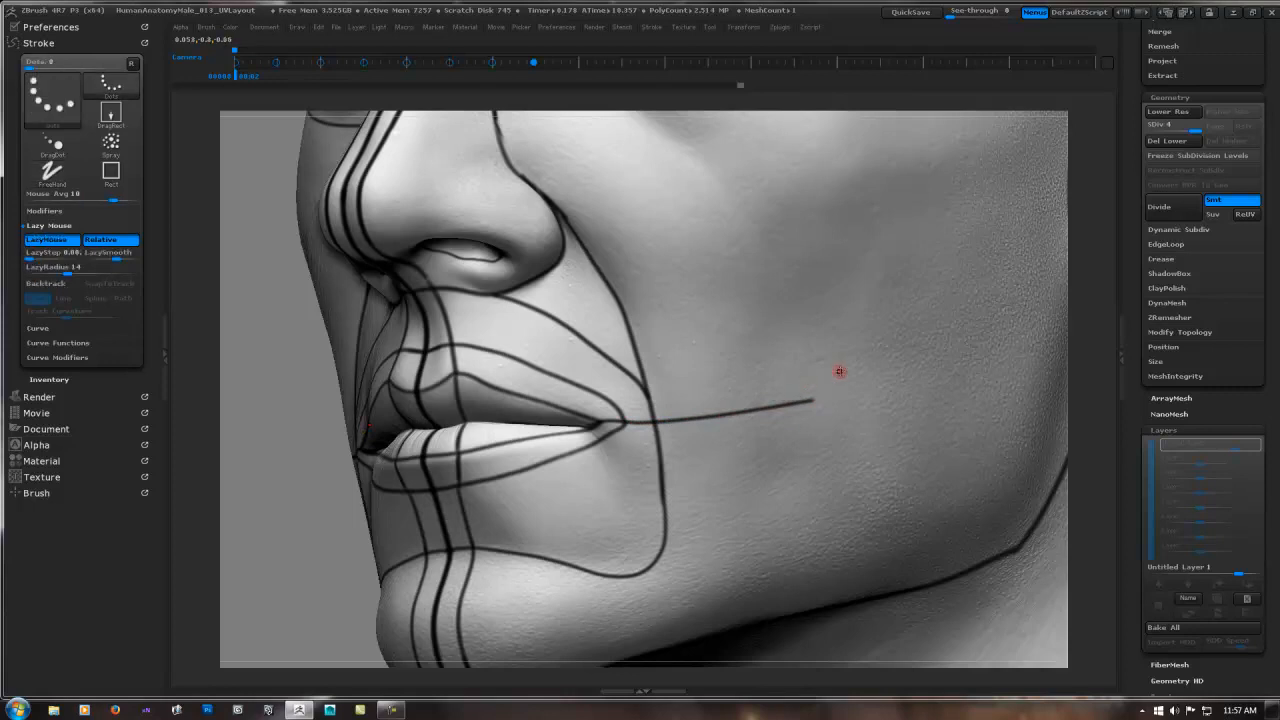
{"action": "right_click_drag", "start_coordinate": [880, 360], "coordinate": [760, 368]}
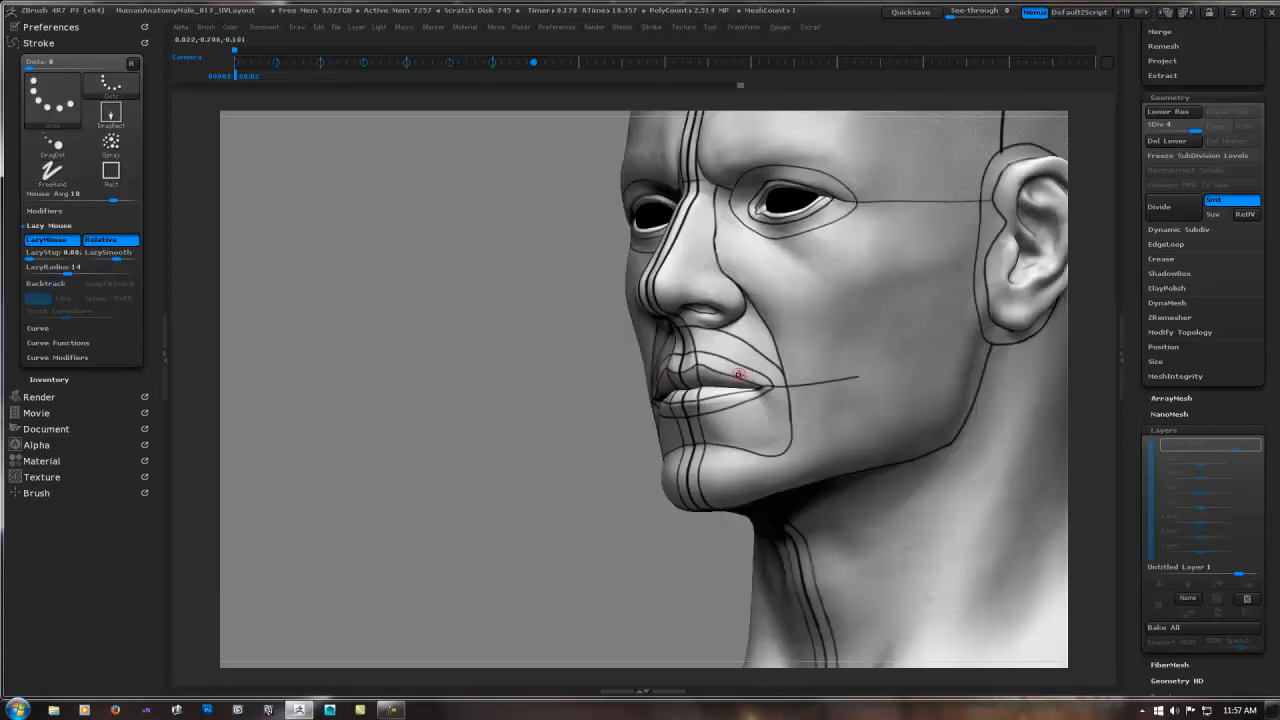
{"action": "mouse_move", "coordinate": [780, 366]}
{"action": "right_mouse_down"}
{"action": "mouse_move", "coordinate": [850, 345]}
{"action": "mouse_move", "coordinate": [737, 363]}
{"action": "mouse_move", "coordinate": [826, 374]}
{"action": "mouse_move", "coordinate": [623, 416]}
{"action": "mouse_move", "coordinate": [641, 412]}
{"action": "right_mouse_up"}
{"action": "left_click_drag", "start_coordinate": [602, 417], "coordinate": [834, 366]}
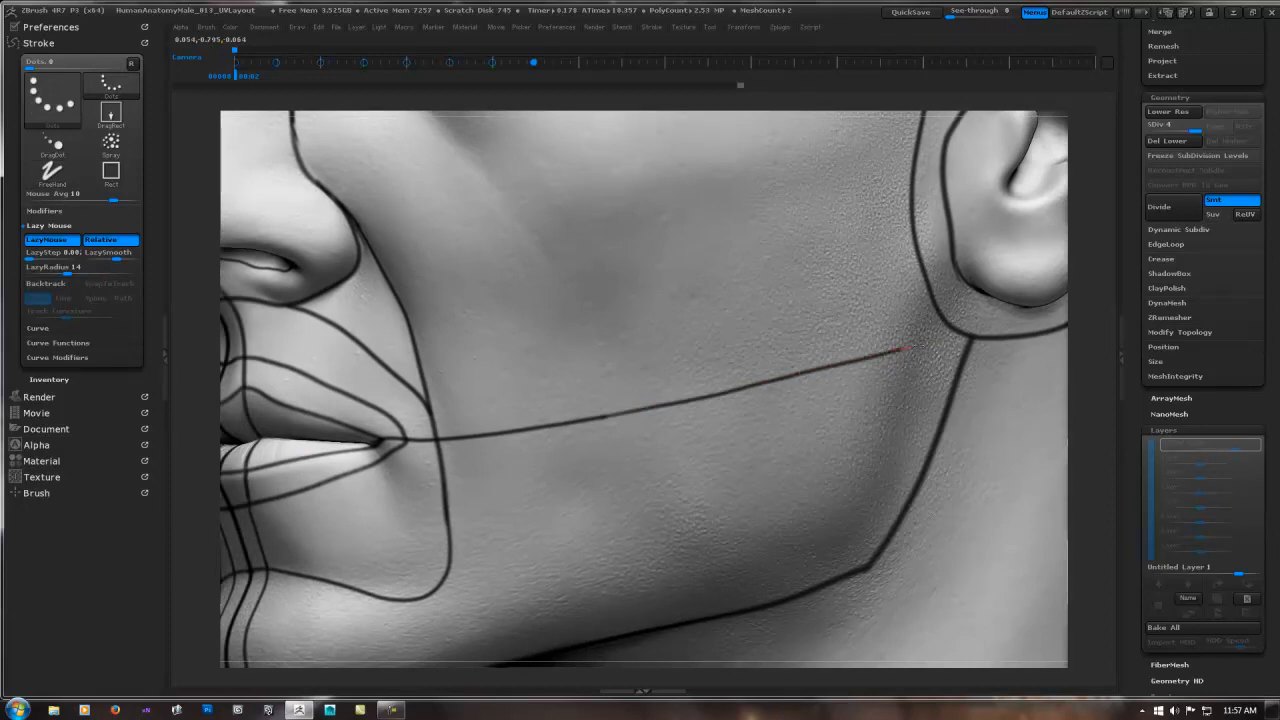
{"action": "left_click_drag", "start_coordinate": [976, 332], "coordinate": [986, 331]}
- Paint a line across the side of the nose above the nostril wing, from the bridge lines to the nose's side contour
{"action": "right_click_drag", "start_coordinate": [1009, 326], "coordinate": [915, 280], "text": "ctrl"}
{"action": "mouse_move", "coordinate": [780, 385]}
{"action": "right_mouse_down"}
{"action": "mouse_move", "coordinate": [947, 357]}
{"action": "mouse_move", "coordinate": [849, 363]}
{"action": "mouse_move", "coordinate": [817, 340]}
{"action": "right_mouse_up"}
{"action": "mouse_move", "coordinate": [836, 298]}
{"action": "right_mouse_down", "text": "alt"}
{"action": "mouse_move", "coordinate": [823, 344]}
{"action": "mouse_move", "coordinate": [750, 328]}
{"action": "mouse_move", "coordinate": [831, 322]}
{"action": "mouse_move", "coordinate": [827, 371]}
{"action": "mouse_move", "coordinate": [868, 325]}
{"action": "mouse_move", "coordinate": [770, 313]}
{"action": "mouse_move", "coordinate": [586, 366]}
{"action": "mouse_move", "coordinate": [575, 387]}
{"action": "mouse_move", "coordinate": [620, 373]}
{"action": "mouse_move", "coordinate": [549, 334]}
{"action": "mouse_move", "coordinate": [572, 359]}
{"action": "right_mouse_up", "text": "alt"}
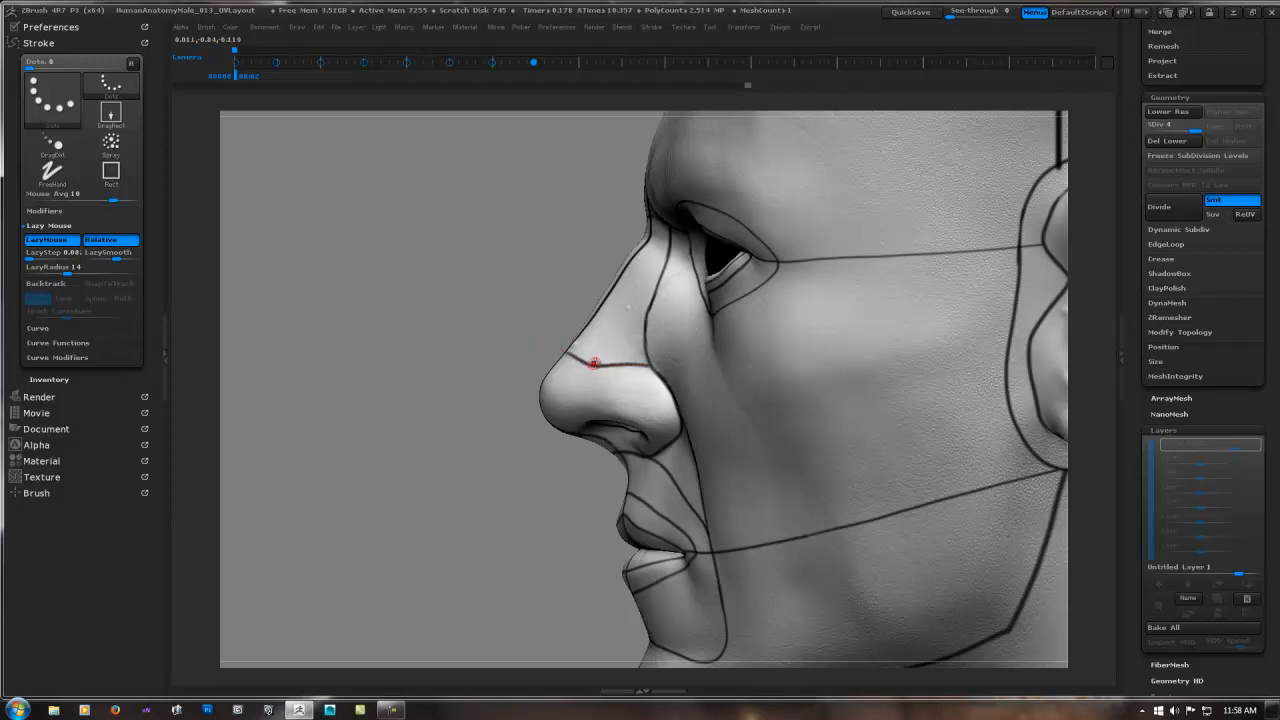
- Examine the painted contours around the eyes, nose, mouth and ear from the front, from below and in profile
{"action": "mouse_move", "coordinate": [600, 359]}
{"action": "right_mouse_down"}
{"action": "mouse_move", "coordinate": [700, 362]}
{"action": "mouse_move", "coordinate": [650, 364]}
{"action": "mouse_move", "coordinate": [678, 365]}
{"action": "mouse_move", "coordinate": [640, 257]}
{"action": "mouse_move", "coordinate": [680, 357]}
{"action": "mouse_move", "coordinate": [851, 370]}
{"action": "right_mouse_up"}
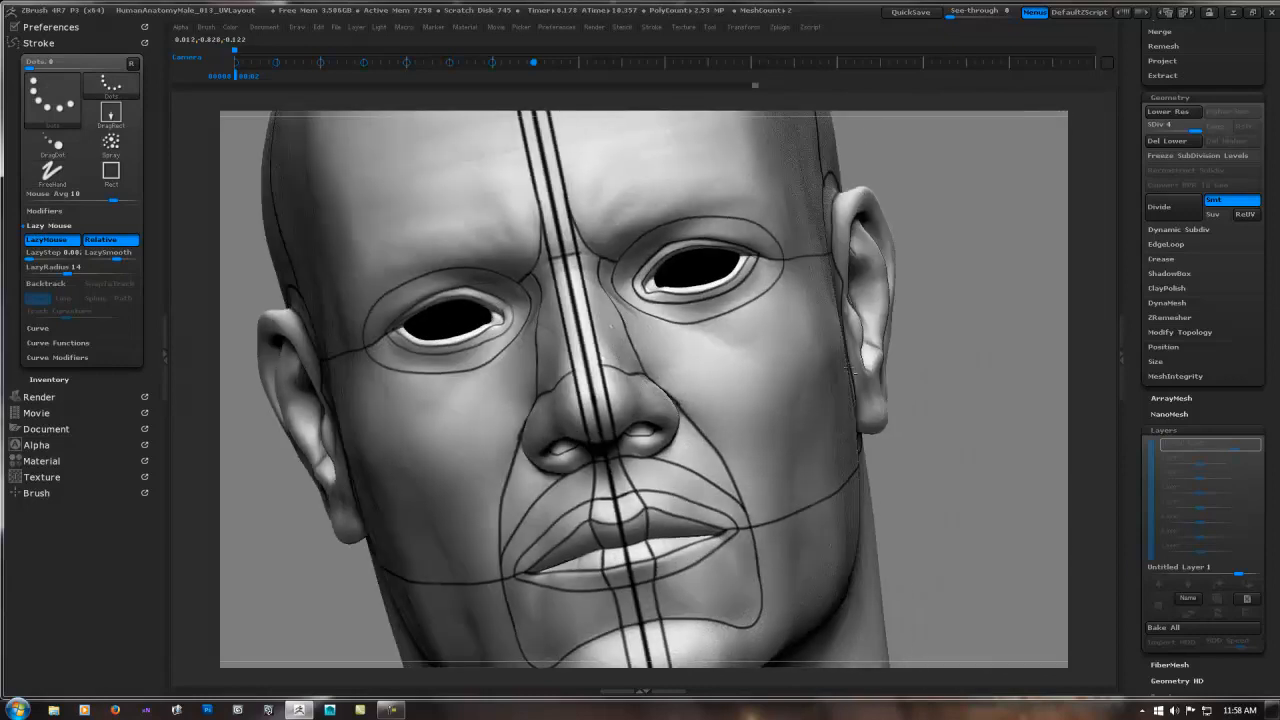
{"action": "right_click_drag", "start_coordinate": [980, 354], "coordinate": [940, 358], "text": "shift"}
{"action": "right_click_drag", "start_coordinate": [734, 364], "coordinate": [674, 320], "text": "alt"}
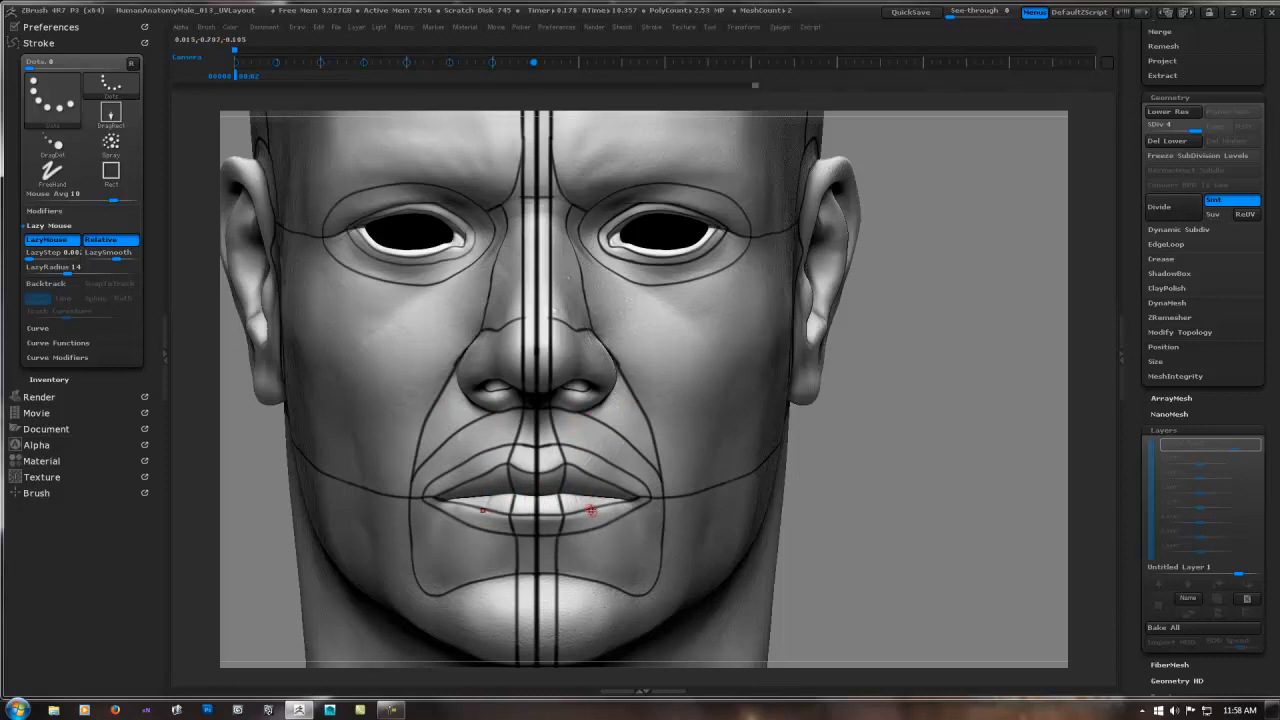
{"action": "right_click_drag", "start_coordinate": [590, 505], "coordinate": [547, 484]}
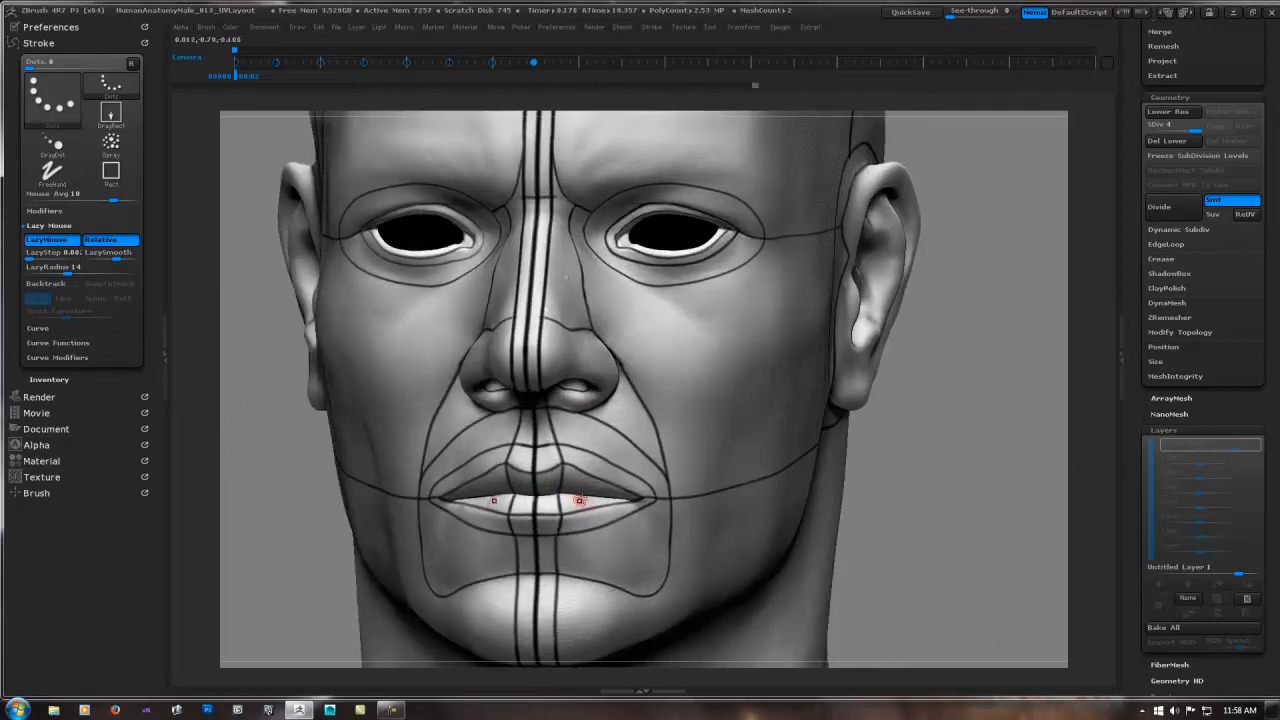
{"action": "right_click_drag", "start_coordinate": [591, 492], "coordinate": [568, 488]}
{"action": "right_click_drag", "start_coordinate": [703, 252], "coordinate": [721, 252]}
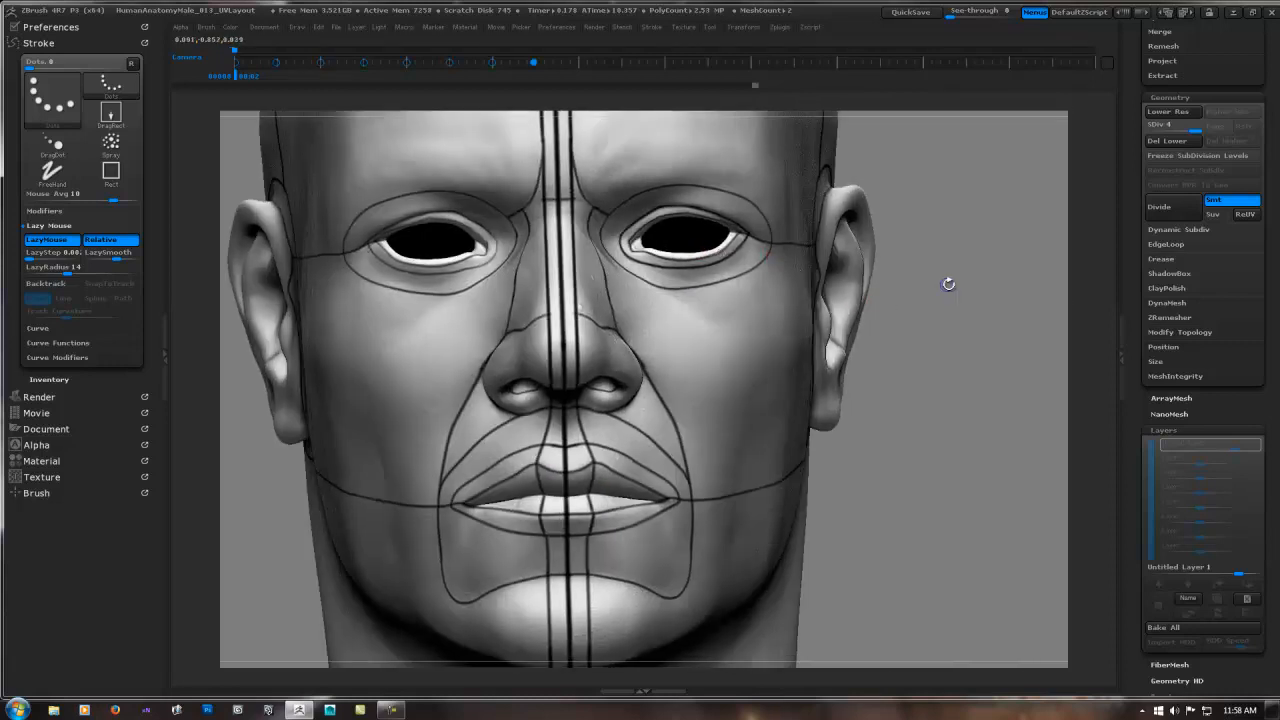
{"action": "right_click_drag", "start_coordinate": [949, 283], "coordinate": [820, 281], "text": "shift"}
{"action": "right_click_drag", "start_coordinate": [710, 246], "coordinate": [670, 328], "text": "alt"}
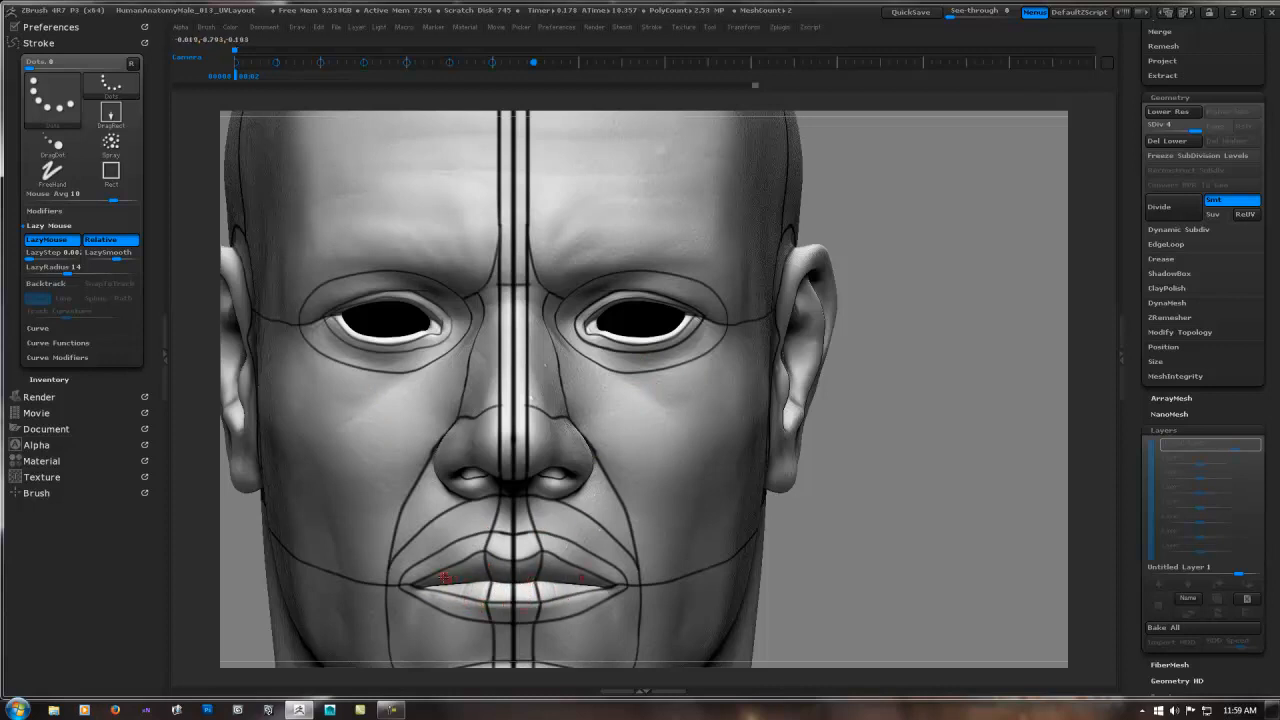
{"action": "right_click_drag", "start_coordinate": [563, 469], "coordinate": [498, 476]}
{"action": "right_click_drag", "start_coordinate": [693, 302], "coordinate": [602, 354]}
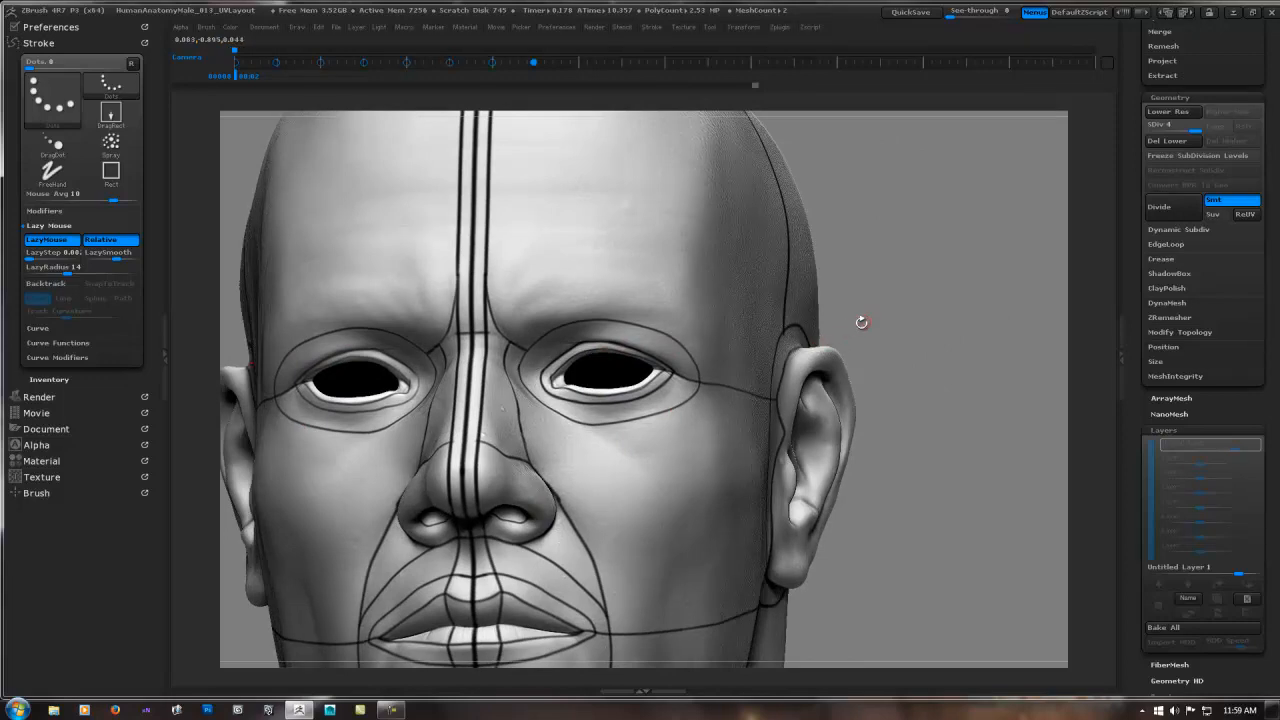
{"action": "right_click_drag", "start_coordinate": [897, 306], "coordinate": [880, 320]}
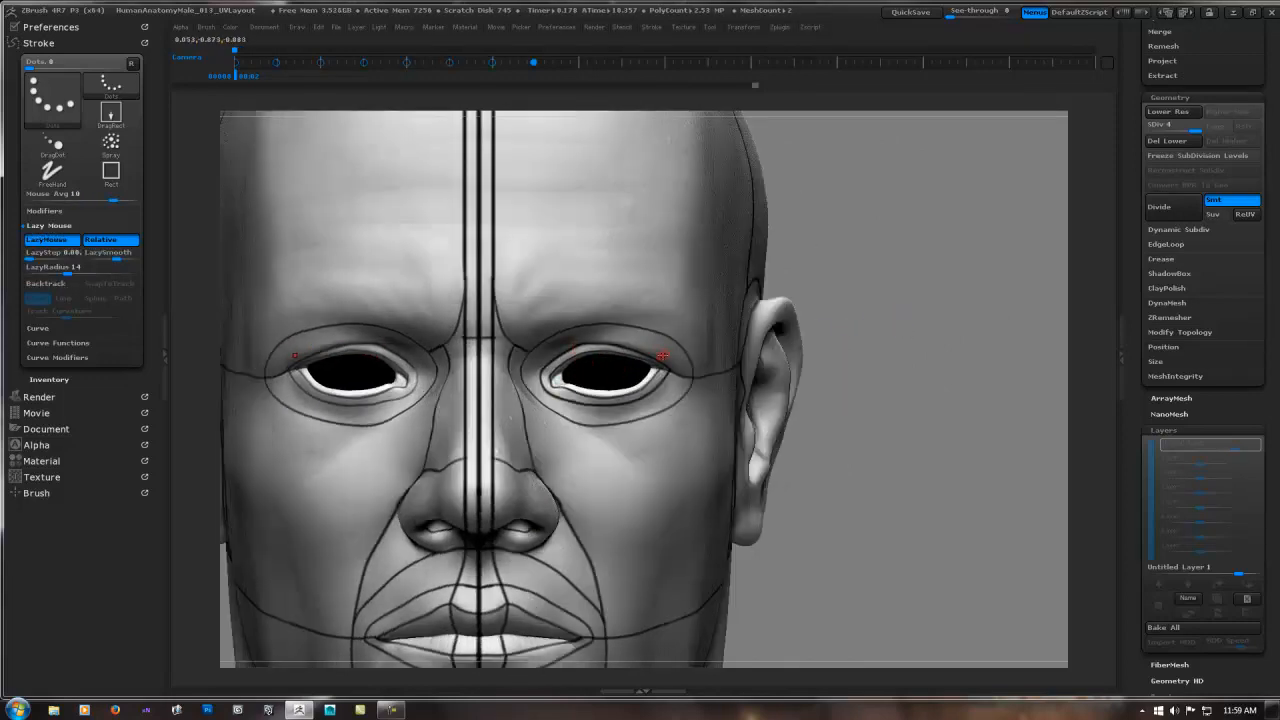
{"action": "mouse_move", "coordinate": [663, 356]}
{"action": "right_mouse_down"}
{"action": "mouse_move", "coordinate": [729, 340]}
{"action": "mouse_move", "coordinate": [750, 355]}
{"action": "mouse_move", "coordinate": [603, 438]}
{"action": "mouse_move", "coordinate": [570, 476]}
{"action": "right_mouse_up"}
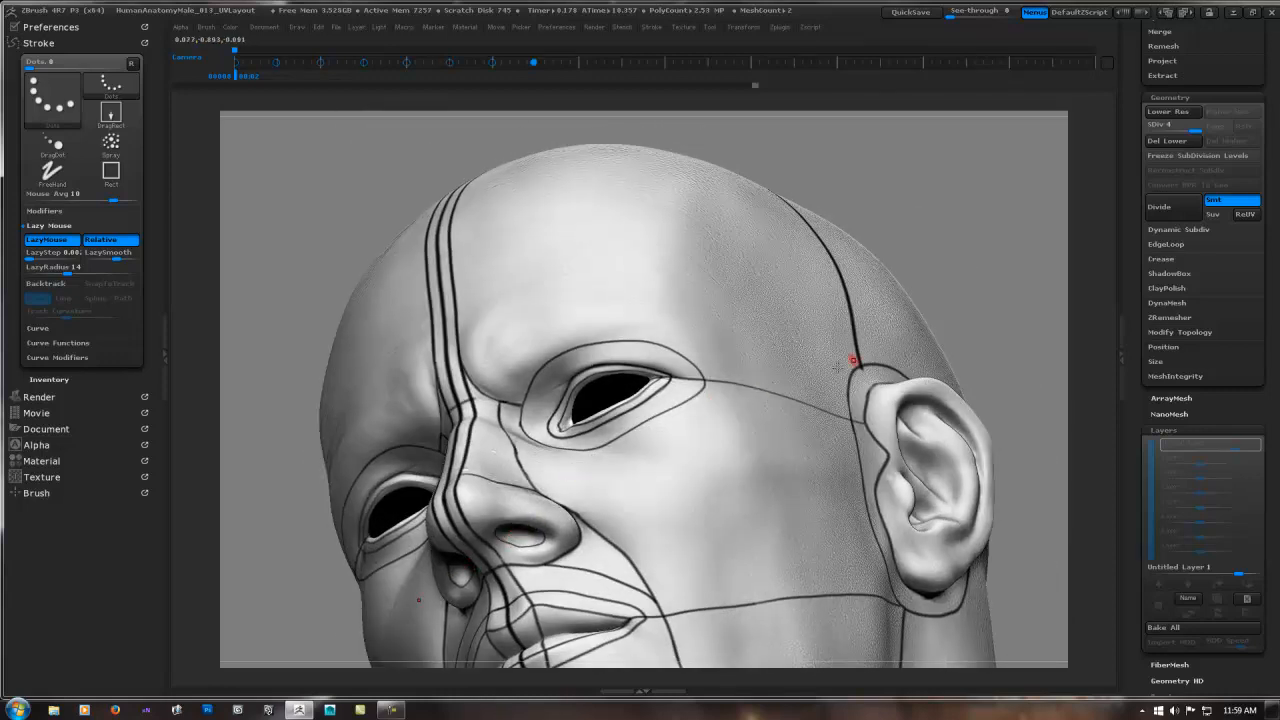
{"action": "mouse_move", "coordinate": [851, 357]}
{"action": "right_mouse_down"}
{"action": "mouse_move", "coordinate": [777, 409]}
{"action": "mouse_move", "coordinate": [577, 474]}
{"action": "right_mouse_up"}
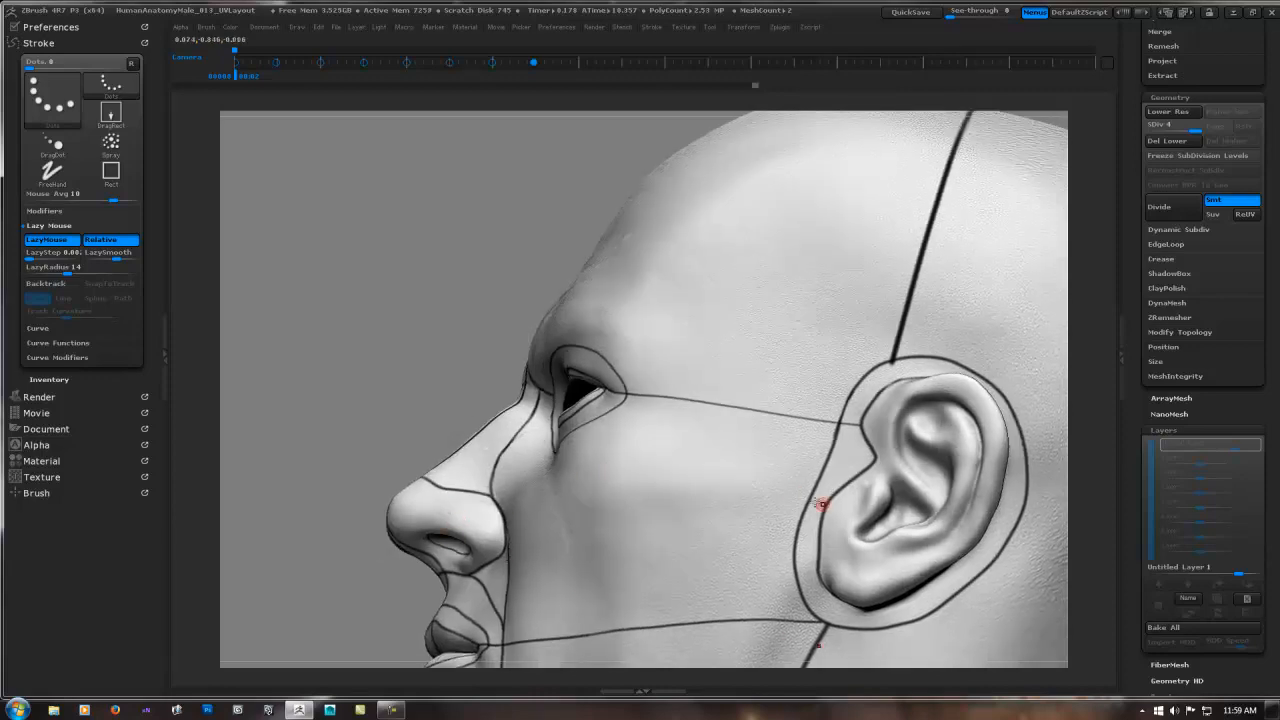
{"action": "mouse_move", "coordinate": [886, 498]}
{"action": "right_mouse_down"}
{"action": "mouse_move", "coordinate": [740, 457]}
{"action": "mouse_move", "coordinate": [942, 360]}
{"action": "mouse_move", "coordinate": [908, 366]}
{"action": "right_mouse_up"}
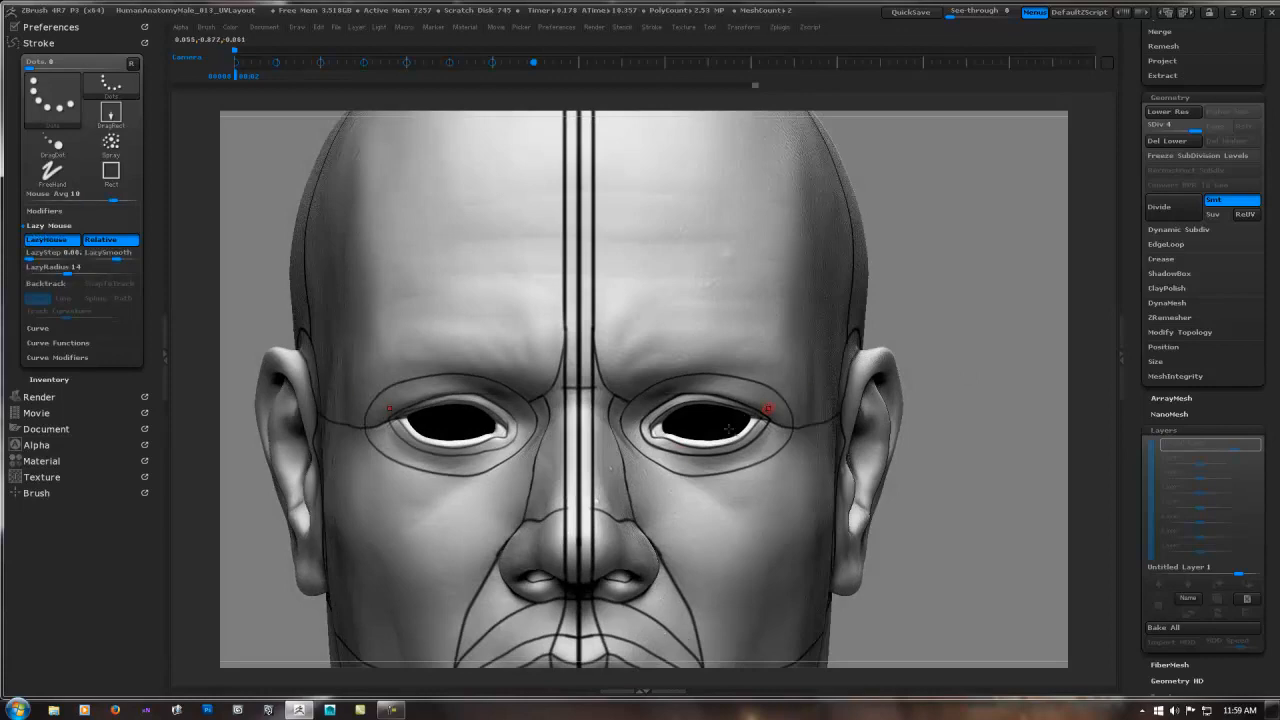
- Paint a curved line over the nose bridge connecting the inner corners of both eyes
{"action": "right_click_drag", "start_coordinate": [644, 468], "coordinate": [607, 362], "text": "alt"}
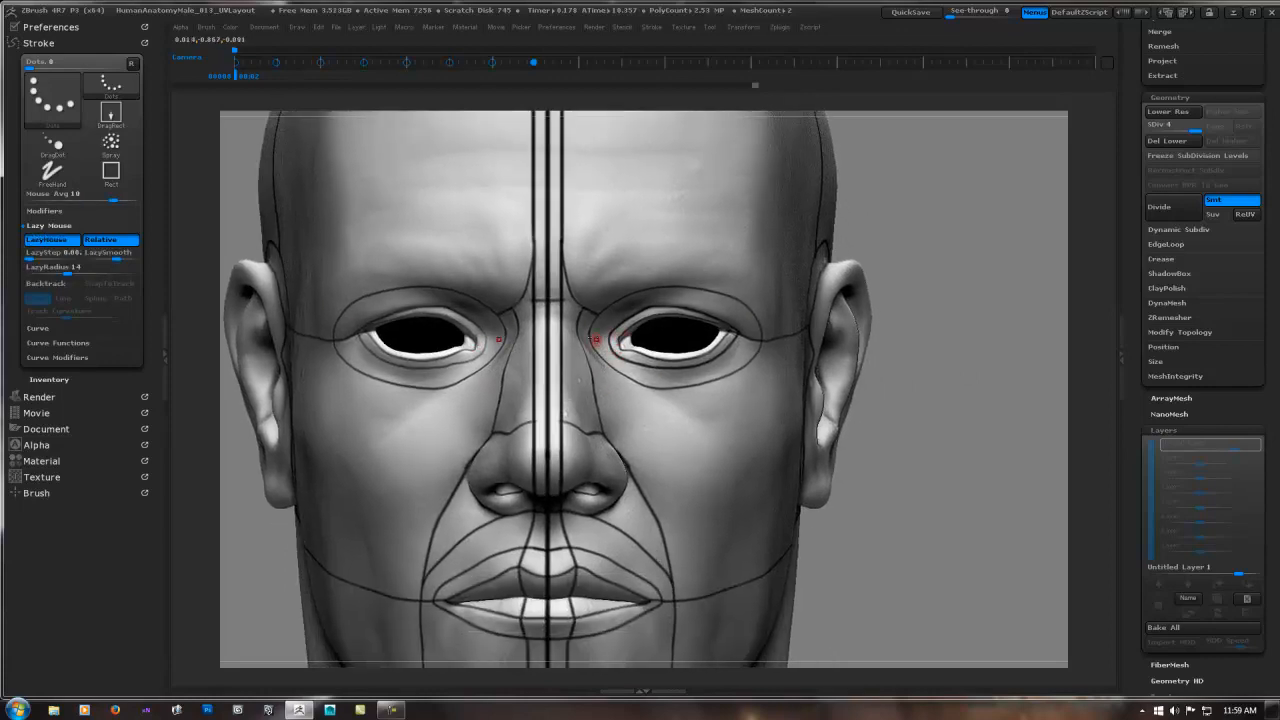
{"action": "mouse_move", "coordinate": [543, 321]}
{"action": "right_mouse_down"}
{"action": "mouse_move", "coordinate": [505, 318]}
{"action": "mouse_move", "coordinate": [546, 317]}
{"action": "right_mouse_up"}
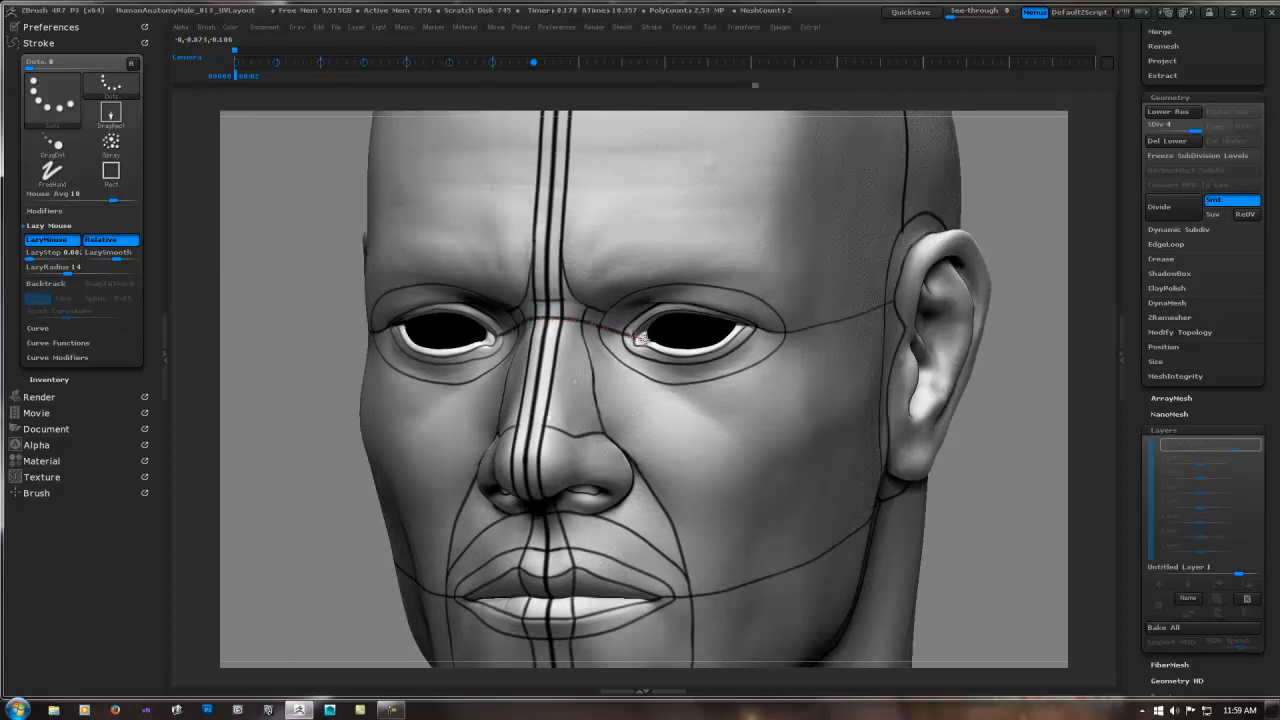
{"action": "right_click_drag", "start_coordinate": [591, 310], "coordinate": [540, 292]}
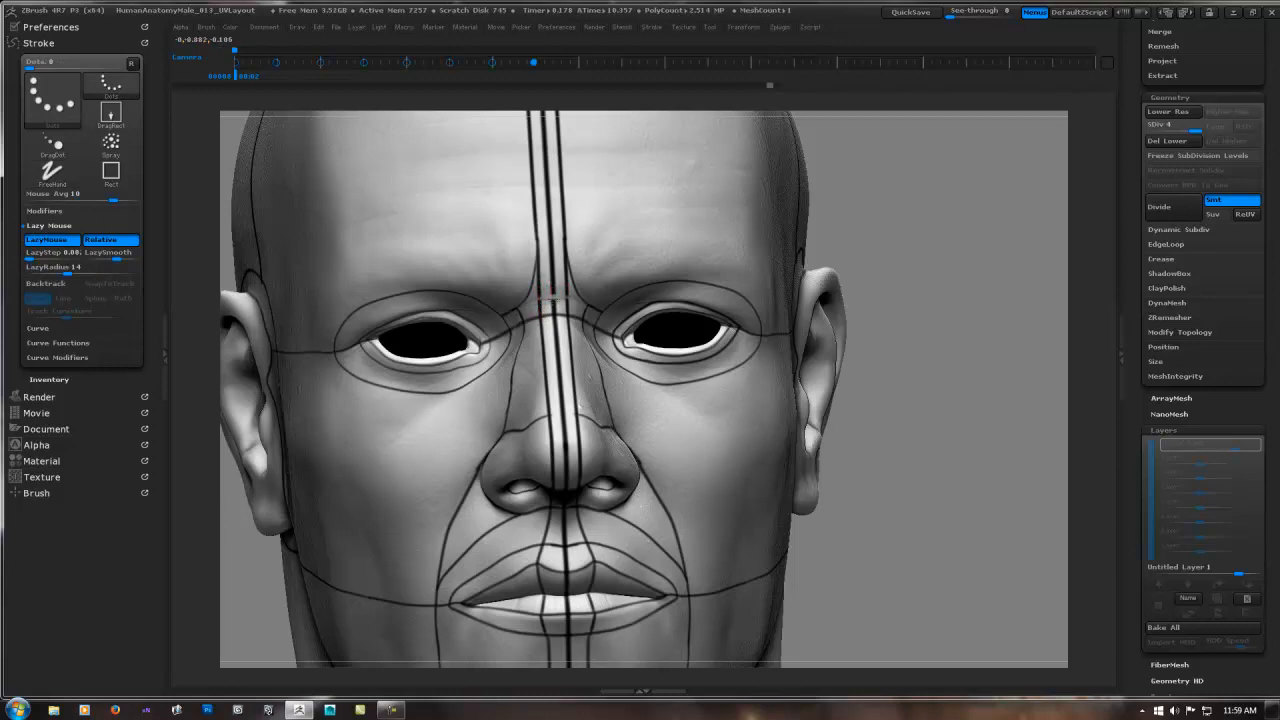
- Paint out the old short line across the nose bridge and paint a new one between the centre guide lines above the brows
{"action": "mouse_move", "coordinate": [574, 286]}
{"action": "right_mouse_down"}
{"action": "mouse_move", "coordinate": [512, 288]}
{"action": "mouse_move", "coordinate": [548, 276]}
{"action": "mouse_move", "coordinate": [547, 311]}
{"action": "right_mouse_up"}
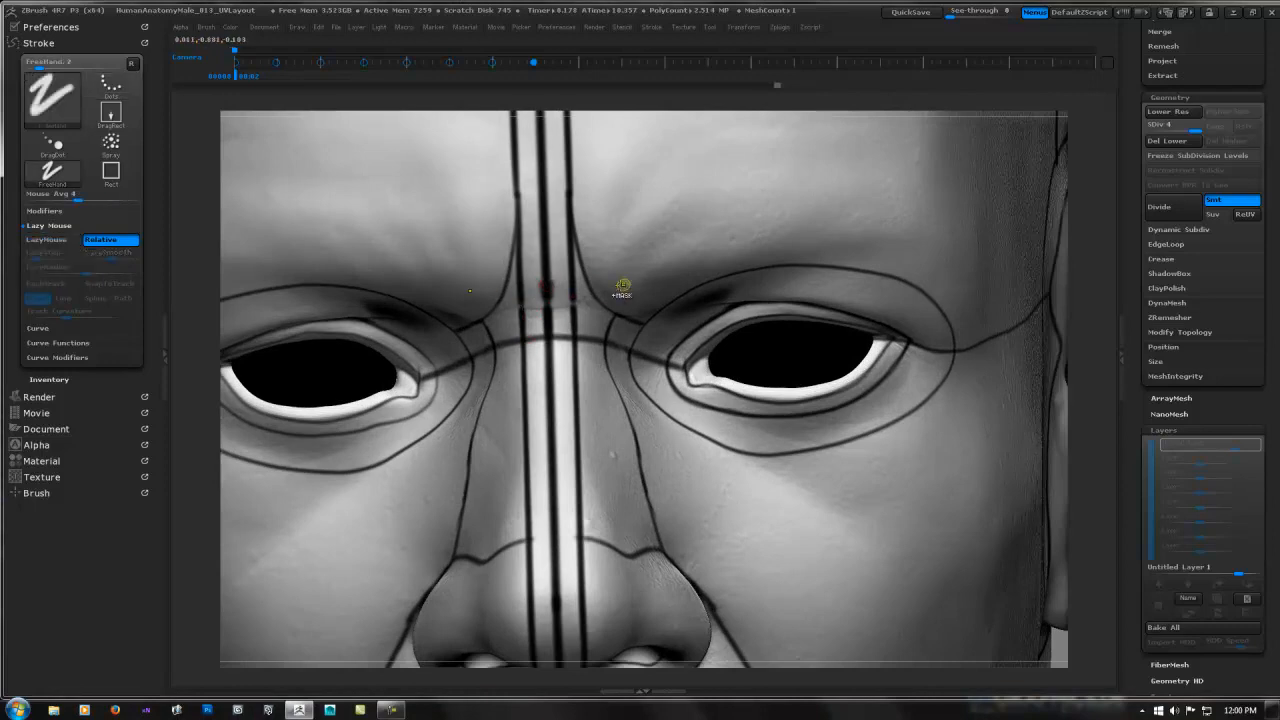
{"action": "right_click_drag", "start_coordinate": [623, 286], "coordinate": [566, 294], "text": "ctrl"}
{"action": "left_click_drag", "start_coordinate": [1035, 195], "coordinate": [737, 263], "text": "shift"}
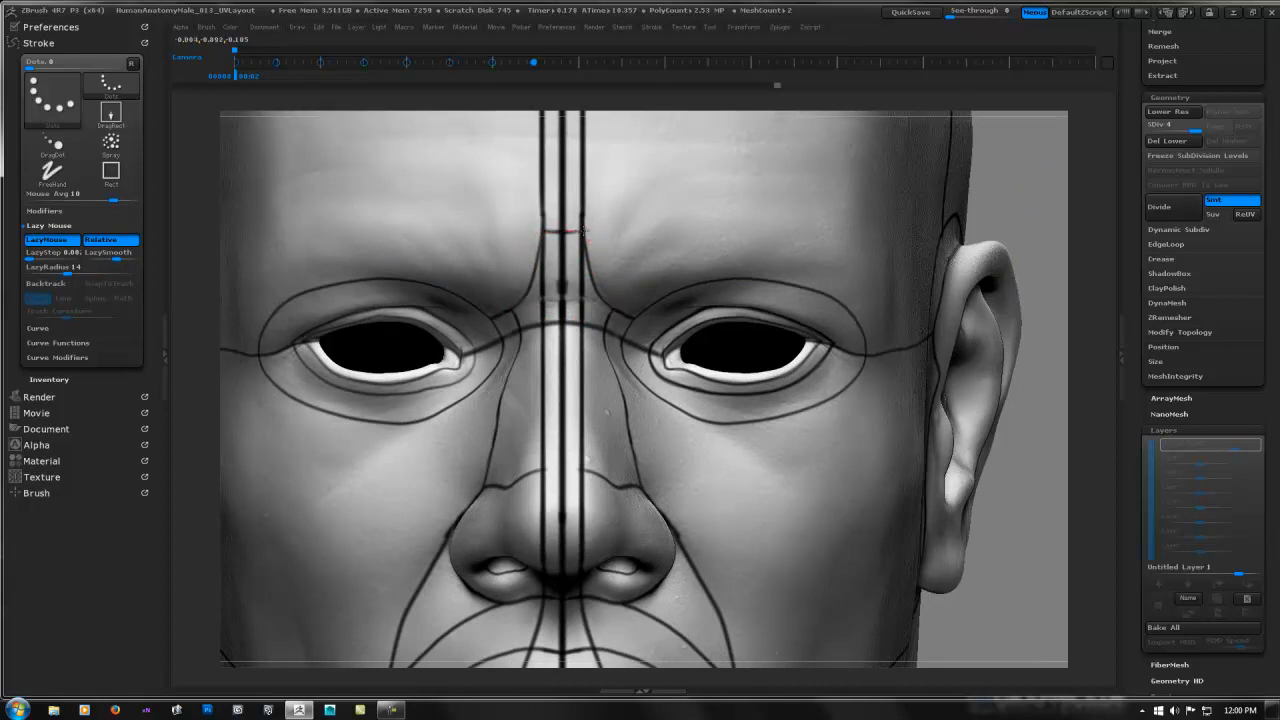
{"action": "right_click_drag", "start_coordinate": [783, 234], "coordinate": [834, 240], "text": "ctrl"}
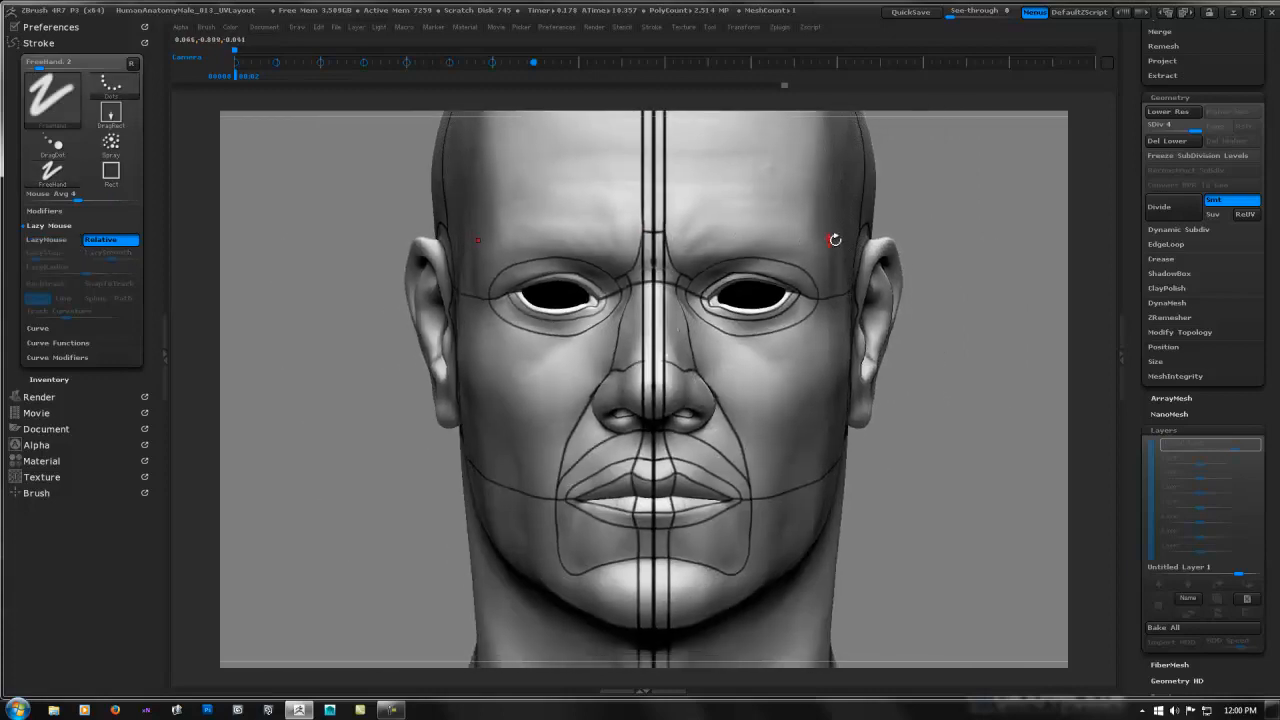
- Erase the upper ends of the inner brow curves and rejoin them to the centre guides with a short line across at brow level
{"action": "left_click_drag", "start_coordinate": [992, 213], "coordinate": [820, 229]}
{"action": "right_click_drag", "start_coordinate": [820, 229], "coordinate": [660, 267], "text": "ctrl"}
{"action": "mouse_move", "coordinate": [560, 288]}
{"action": "right_mouse_down"}
{"action": "mouse_move", "coordinate": [510, 268]}
{"action": "mouse_move", "coordinate": [536, 265]}
{"action": "right_mouse_up"}
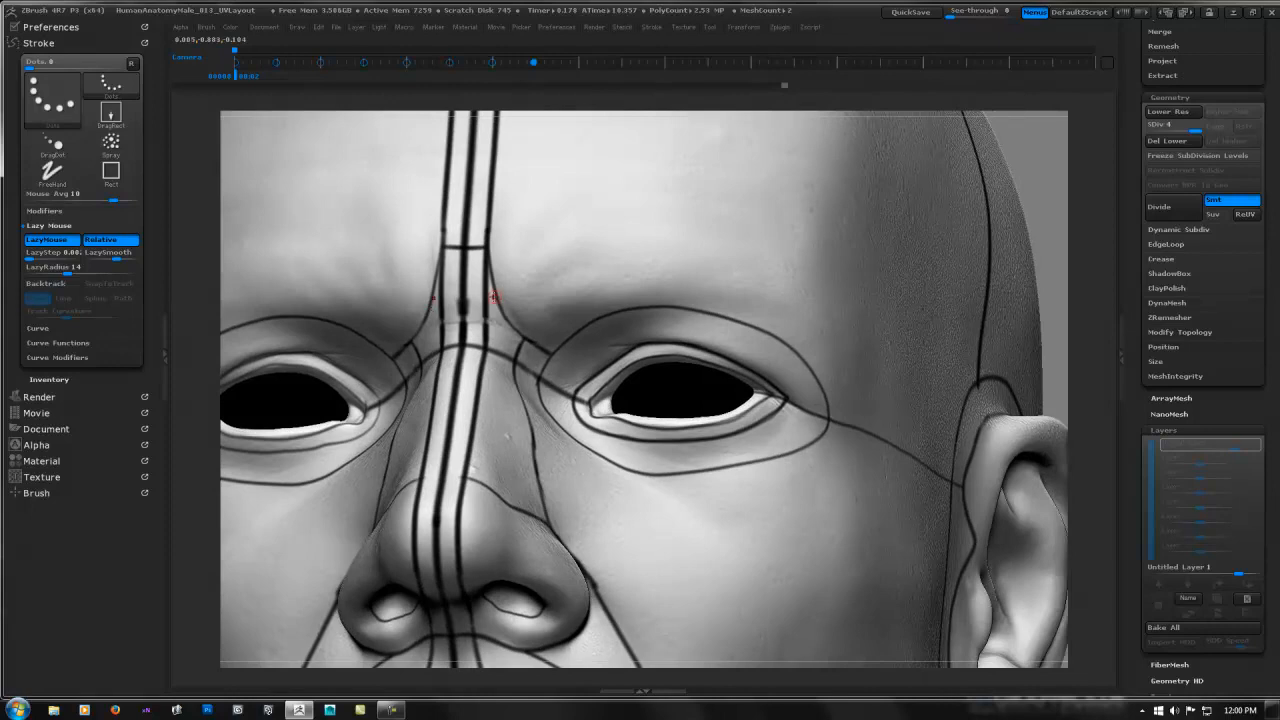
{"action": "key", "text": "shift"}
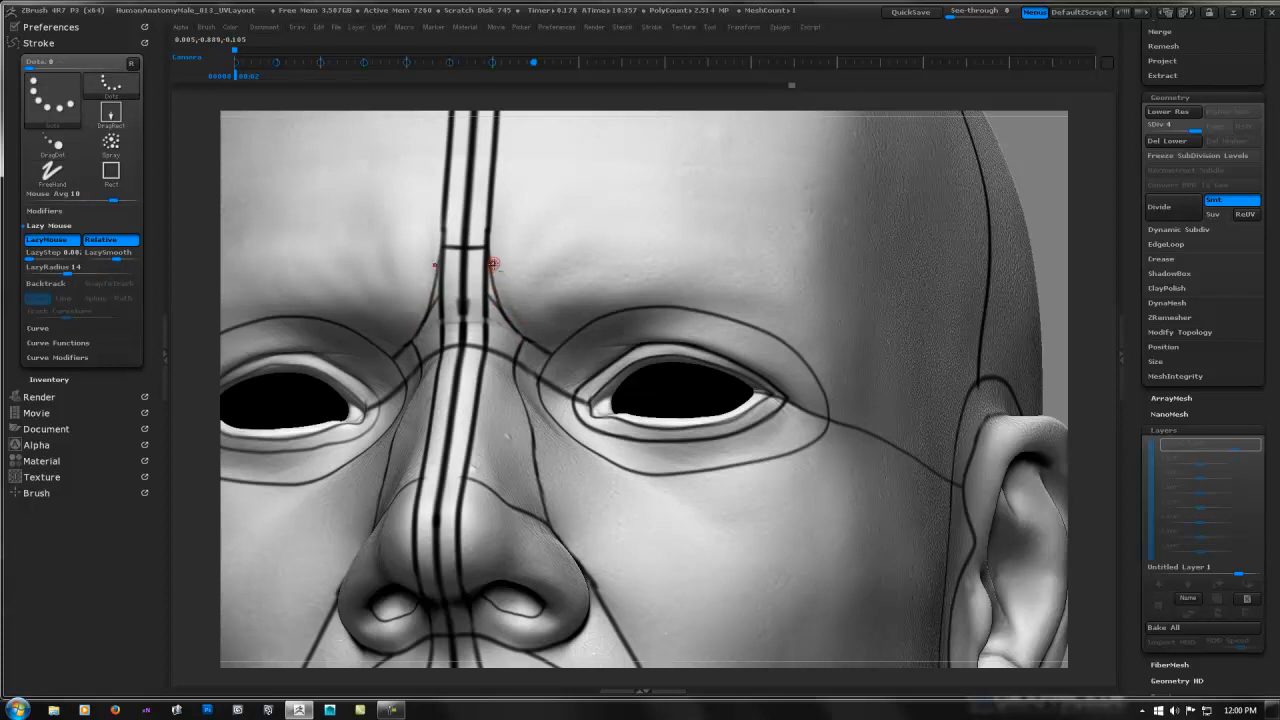
{"action": "mouse_move", "coordinate": [493, 264]}
{"action": "left_mouse_down"}
{"action": "mouse_move", "coordinate": [491, 290]}
{"action": "mouse_move", "coordinate": [492, 274]}
{"action": "left_mouse_up"}
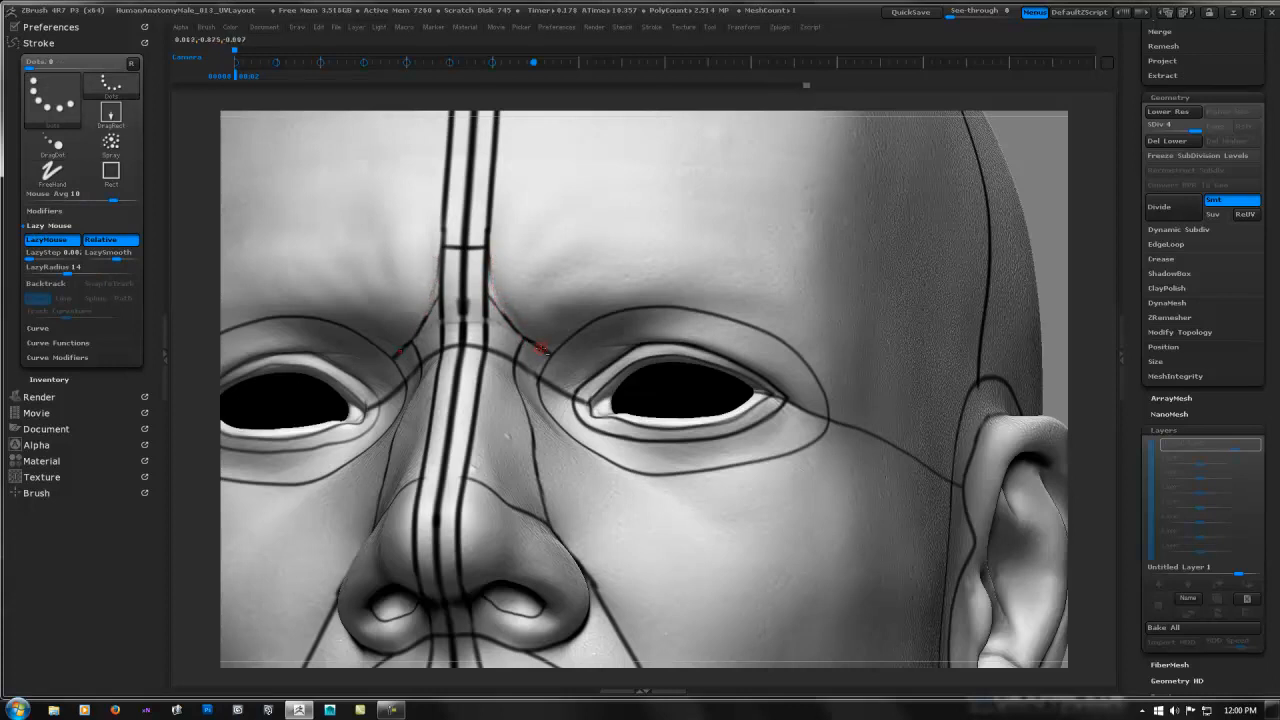
{"action": "key", "text": "shift"}
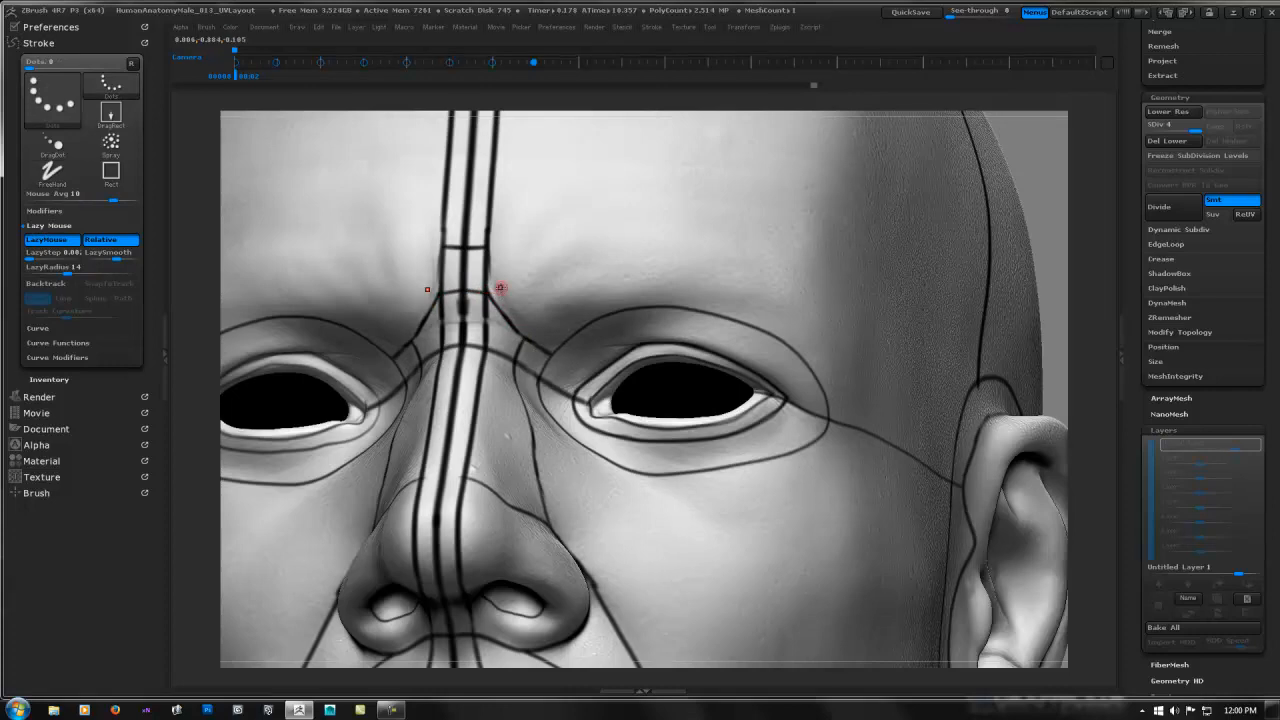
{"action": "key", "text": "shift"}
- Clean up the dark paint remnants between the centre guide lines at the top of the nose bridge
{"action": "right_click_drag", "start_coordinate": [739, 244], "coordinate": [651, 263], "text": "ctrl"}
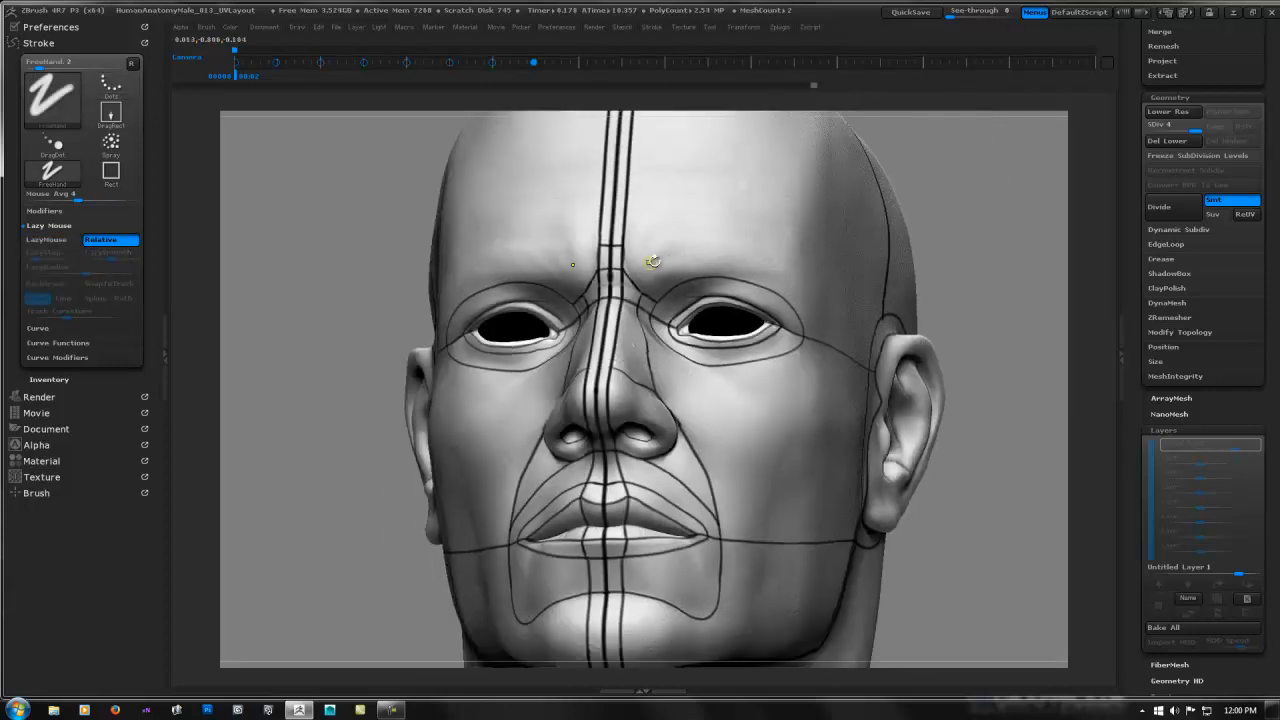
{"action": "left_click_drag", "start_coordinate": [997, 223], "coordinate": [1000, 262], "text": "shift"}
{"action": "right_click_drag", "start_coordinate": [632, 280], "coordinate": [594, 368], "text": "ctrl"}
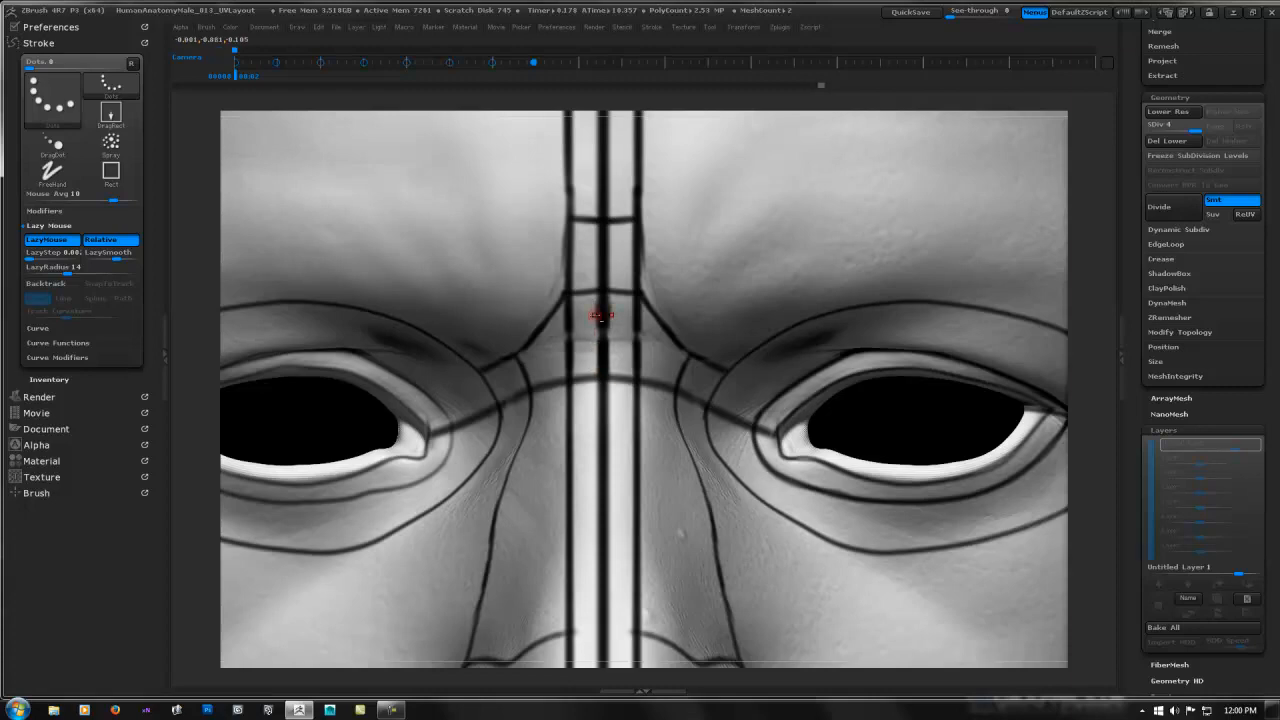
- Paint short lines from the nostril's lower rim to the nose base and from the top of the nostril wing to the upper rim
{"action": "mouse_move", "coordinate": [778, 283]}
{"action": "right_mouse_down", "text": "ctrl"}
{"action": "mouse_move", "coordinate": [789, 259]}
{"action": "mouse_move", "coordinate": [676, 266]}
{"action": "right_mouse_up", "text": "ctrl"}
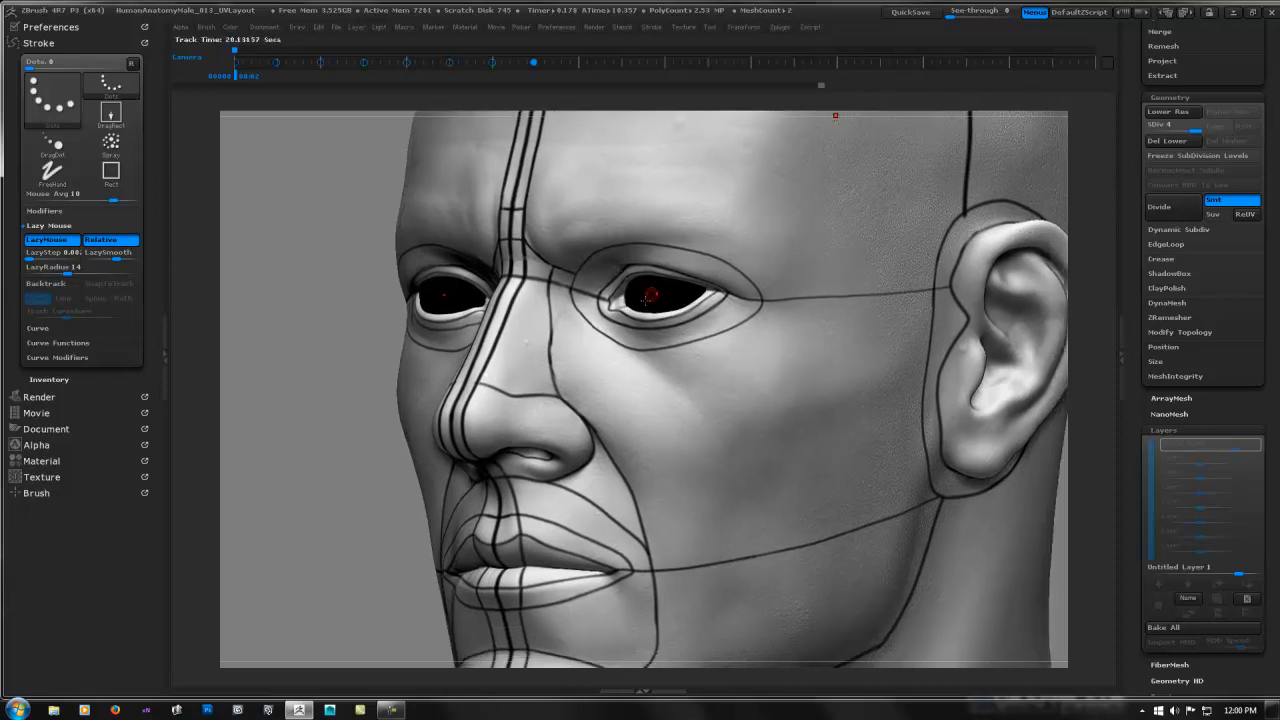
{"action": "mouse_move", "coordinate": [574, 345]}
{"action": "right_mouse_down", "text": "alt"}
{"action": "mouse_move", "coordinate": [549, 340]}
{"action": "mouse_move", "coordinate": [523, 380]}
{"action": "mouse_move", "coordinate": [502, 376]}
{"action": "mouse_move", "coordinate": [530, 331]}
{"action": "mouse_move", "coordinate": [517, 333]}
{"action": "mouse_move", "coordinate": [509, 429]}
{"action": "mouse_move", "coordinate": [496, 334]}
{"action": "right_mouse_up", "text": "alt"}
{"action": "mouse_move", "coordinate": [485, 321]}
{"action": "left_mouse_down"}
{"action": "mouse_move", "coordinate": [492, 346]}
{"action": "mouse_move", "coordinate": [485, 326]}
{"action": "left_mouse_up"}
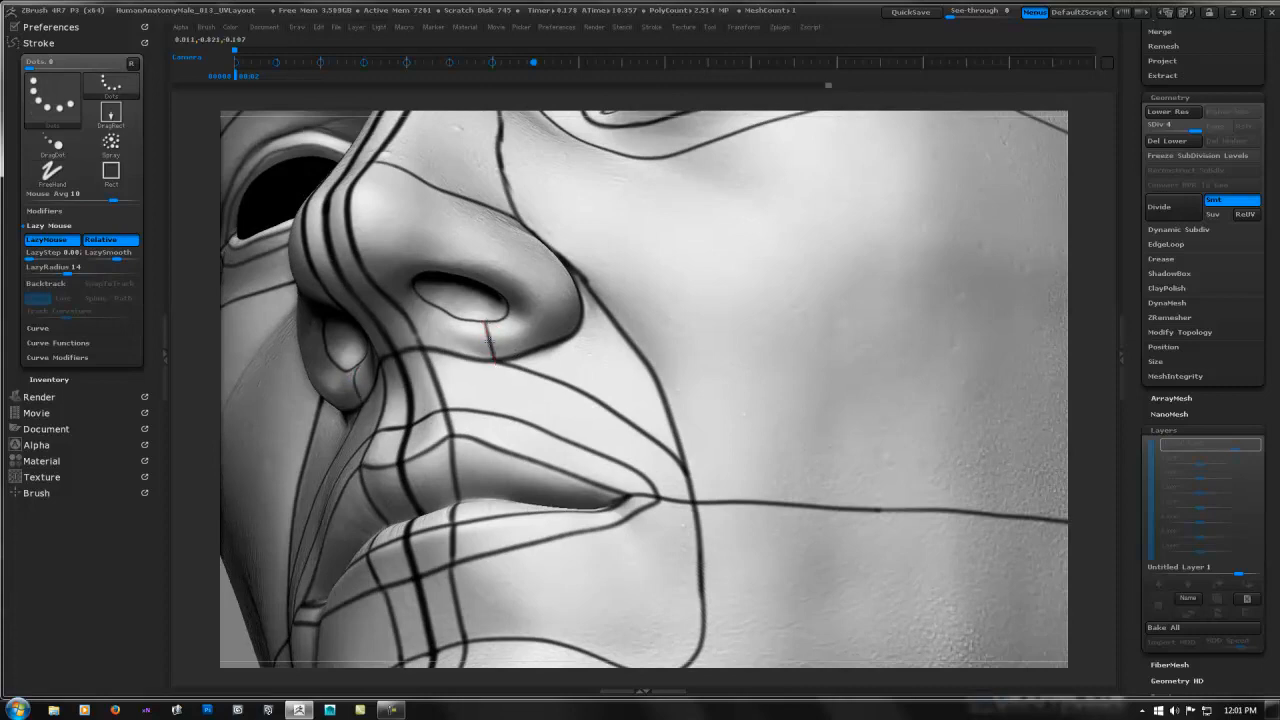
{"action": "right_click_drag", "start_coordinate": [521, 323], "coordinate": [550, 210]}
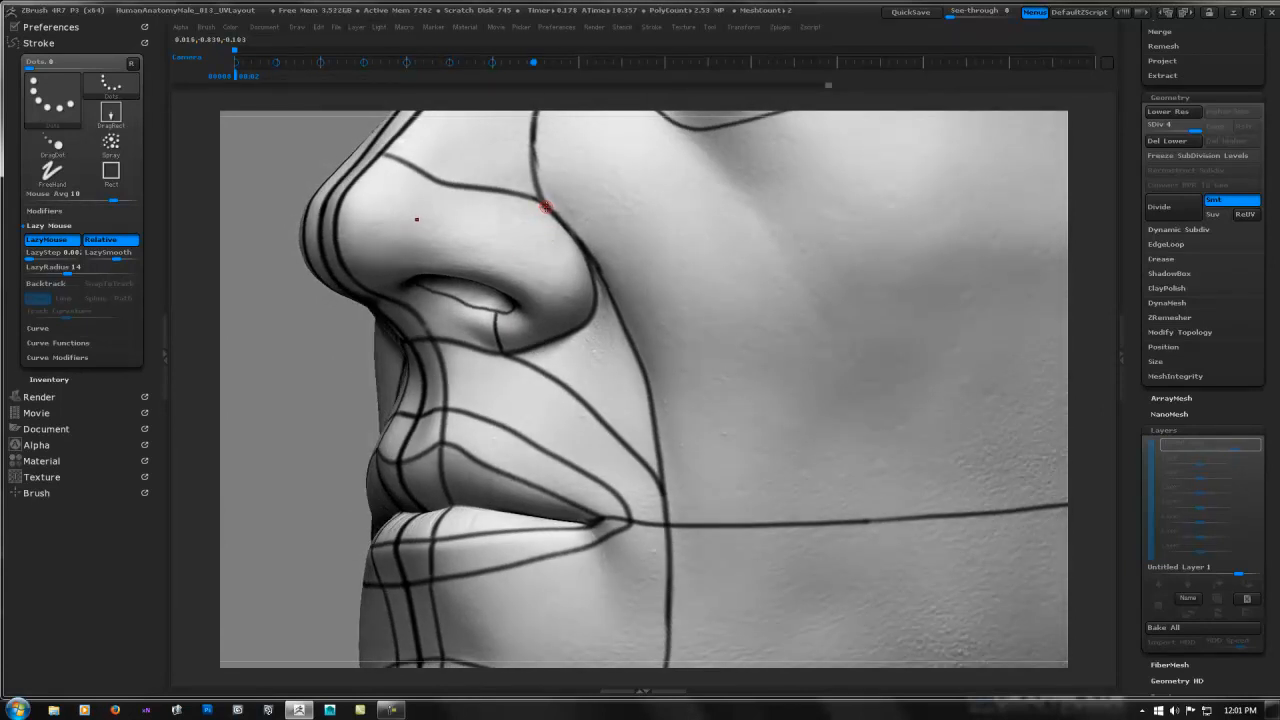
{"action": "left_click_drag", "start_coordinate": [539, 210], "coordinate": [490, 268]}
{"action": "mouse_move", "coordinate": [543, 271]}
{"action": "right_mouse_down"}
{"action": "mouse_move", "coordinate": [562, 317]}
{"action": "mouse_move", "coordinate": [565, 296]}
{"action": "mouse_move", "coordinate": [543, 300]}
{"action": "mouse_move", "coordinate": [558, 300]}
{"action": "right_mouse_up"}
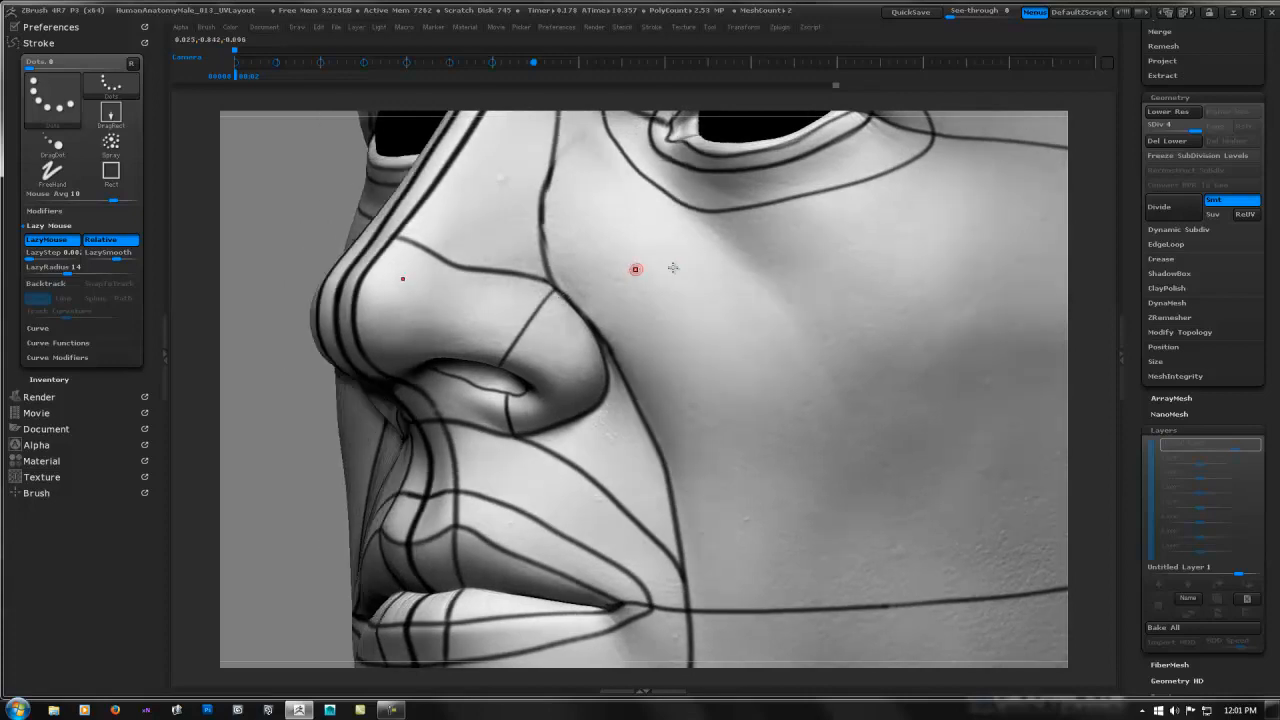
- Paint a curve from the side of the nose bridge under the inner eye and down the cheek to the mouth-to-ear line
{"action": "mouse_move", "coordinate": [673, 268]}
{"action": "right_mouse_down"}
{"action": "mouse_move", "coordinate": [521, 343]}
{"action": "mouse_move", "coordinate": [532, 327]}
{"action": "mouse_move", "coordinate": [560, 343]}
{"action": "mouse_move", "coordinate": [522, 336]}
{"action": "mouse_move", "coordinate": [529, 357]}
{"action": "mouse_move", "coordinate": [550, 347]}
{"action": "right_mouse_up"}
{"action": "mouse_move", "coordinate": [554, 353]}
{"action": "right_mouse_down"}
{"action": "mouse_move", "coordinate": [543, 332]}
{"action": "mouse_move", "coordinate": [553, 279]}
{"action": "mouse_move", "coordinate": [530, 282]}
{"action": "mouse_move", "coordinate": [538, 265]}
{"action": "right_mouse_up"}
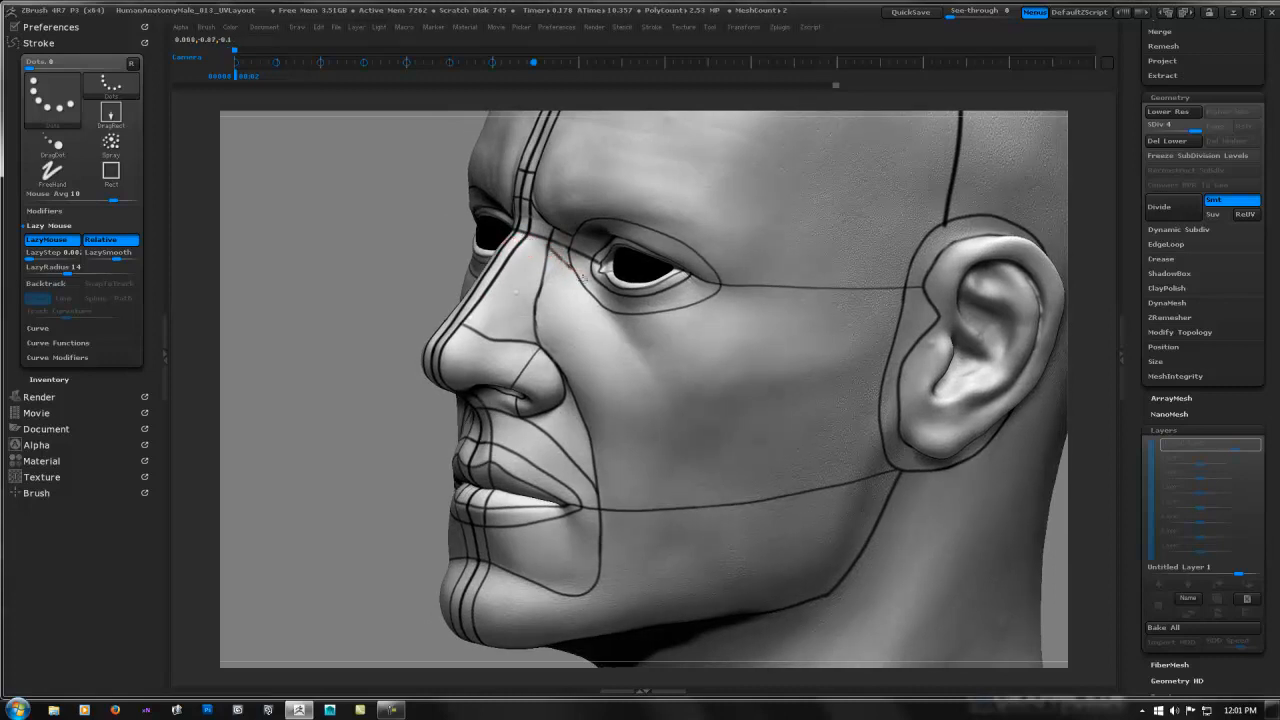
{"action": "mouse_move", "coordinate": [580, 272]}
{"action": "left_mouse_down"}
{"action": "mouse_move", "coordinate": [656, 378]}
{"action": "mouse_move", "coordinate": [677, 445]}
{"action": "left_mouse_up"}
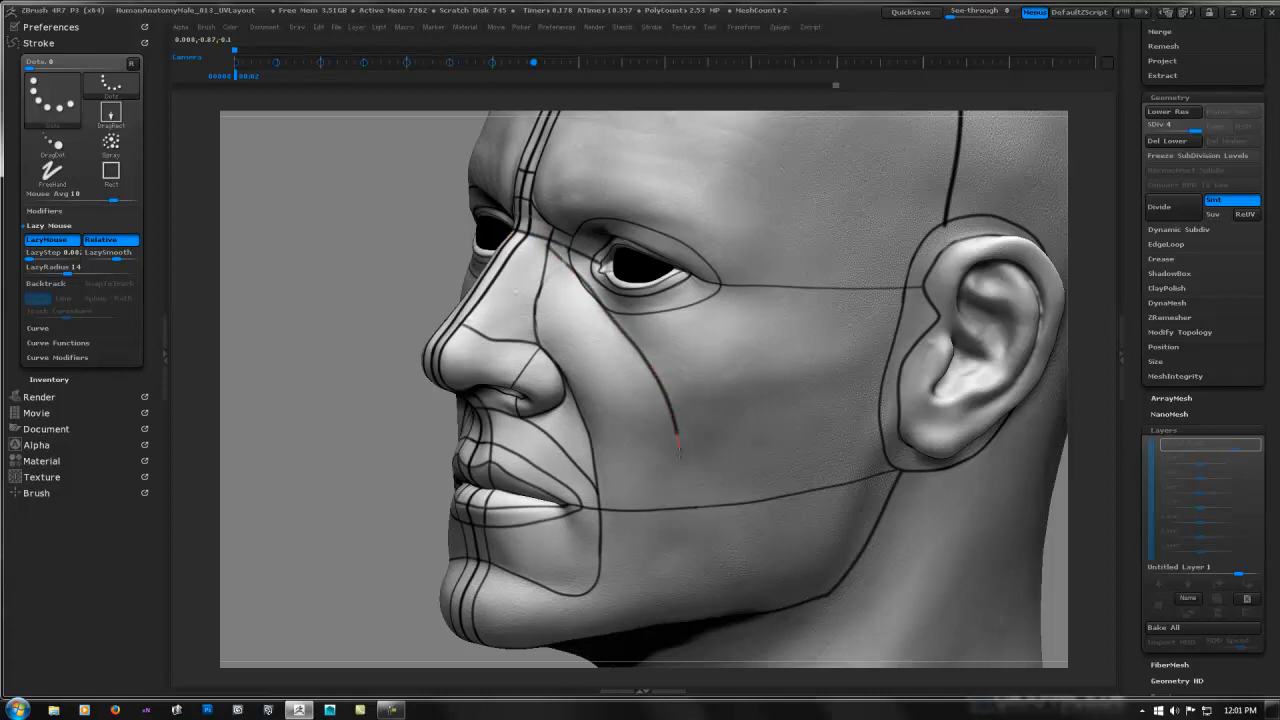
{"action": "left_click_drag", "start_coordinate": [678, 511], "coordinate": [678, 516]}
{"action": "right_click_drag", "start_coordinate": [601, 395], "coordinate": [565, 390]}
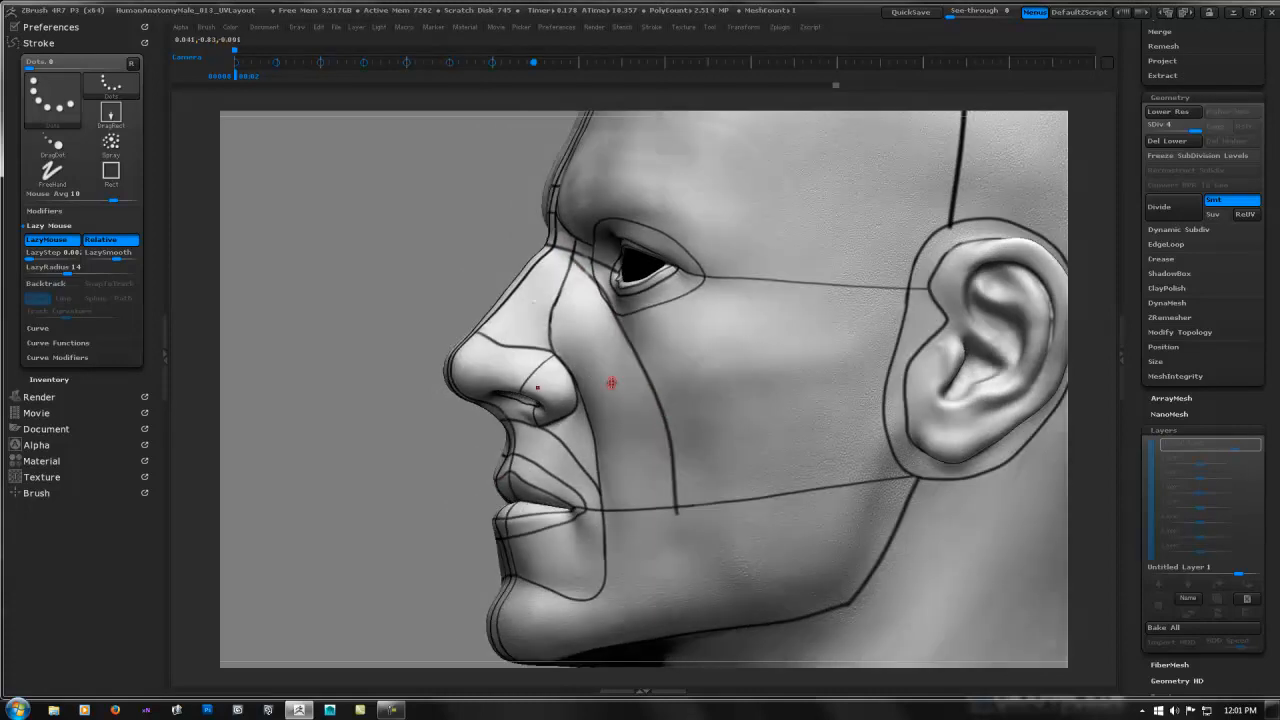
- Extend the cheek curve from the mouth-to-ear line down to the jawline contour
{"action": "right_click_drag", "start_coordinate": [607, 329], "coordinate": [590, 200], "text": "alt"}
{"action": "right_click_drag", "start_coordinate": [657, 380], "coordinate": [667, 335]}
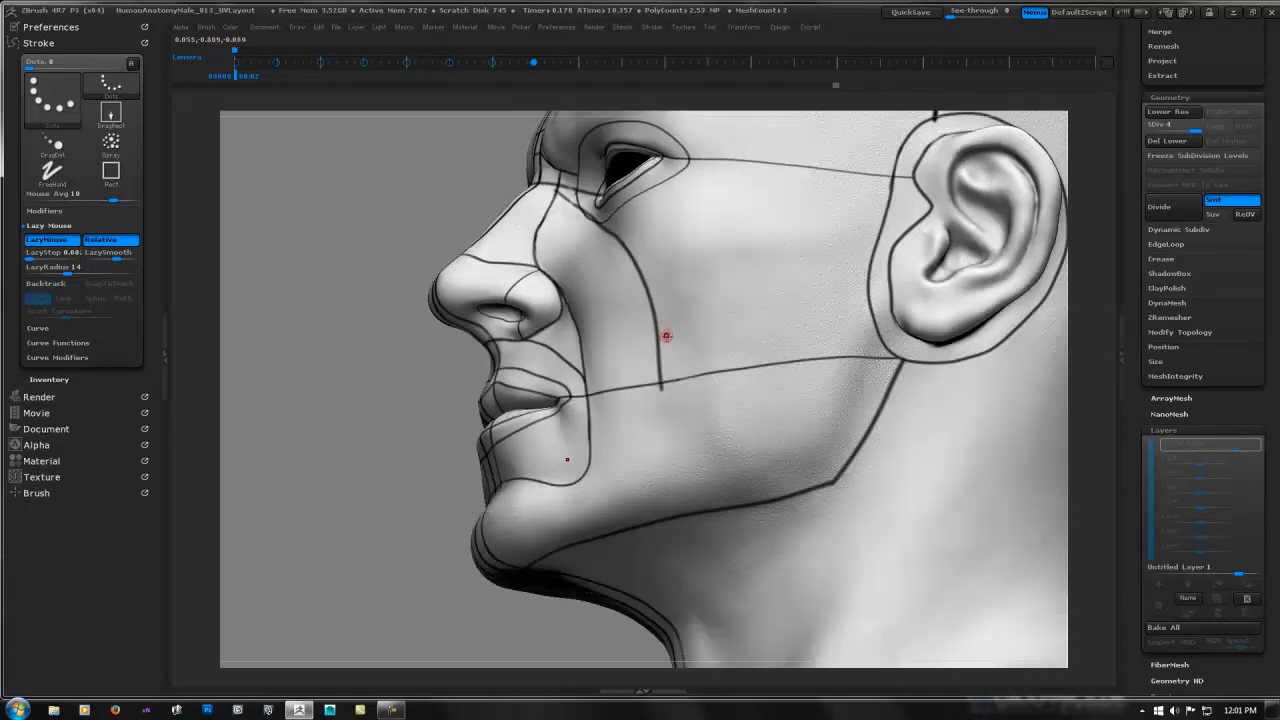
{"action": "left_click_drag", "start_coordinate": [662, 382], "coordinate": [653, 480]}
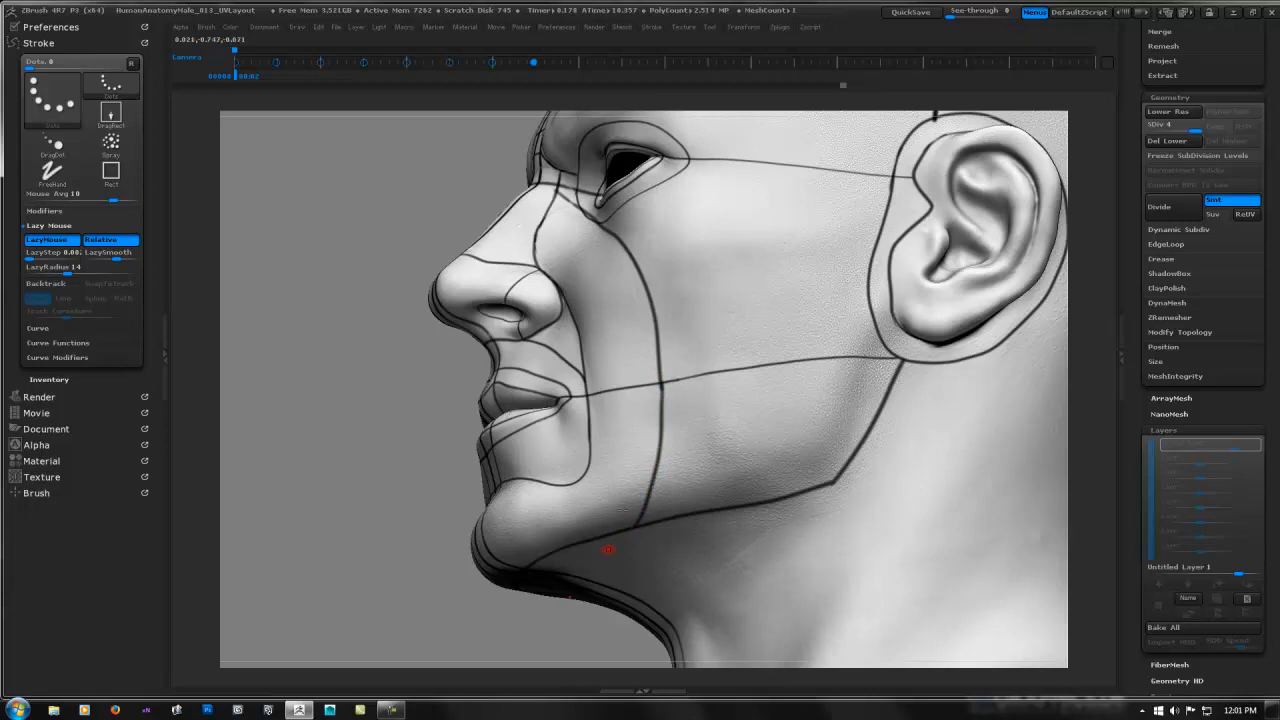
- Blend the cheek curve into the outer eye contour and erase its upper end between that contour and the nose-side line
{"action": "mouse_move", "coordinate": [660, 428]}
{"action": "right_mouse_down"}
{"action": "mouse_move", "coordinate": [674, 432]}
{"action": "mouse_move", "coordinate": [709, 374]}
{"action": "mouse_move", "coordinate": [849, 351]}
{"action": "mouse_move", "coordinate": [860, 363]}
{"action": "mouse_move", "coordinate": [774, 323]}
{"action": "mouse_move", "coordinate": [757, 409]}
{"action": "mouse_move", "coordinate": [749, 377]}
{"action": "mouse_move", "coordinate": [591, 377]}
{"action": "mouse_move", "coordinate": [560, 354]}
{"action": "mouse_move", "coordinate": [585, 346]}
{"action": "mouse_move", "coordinate": [565, 326]}
{"action": "right_mouse_up"}
{"action": "mouse_move", "coordinate": [553, 301]}
{"action": "left_mouse_down"}
{"action": "mouse_move", "coordinate": [590, 346]}
{"action": "mouse_move", "coordinate": [555, 297]}
{"action": "left_mouse_up"}
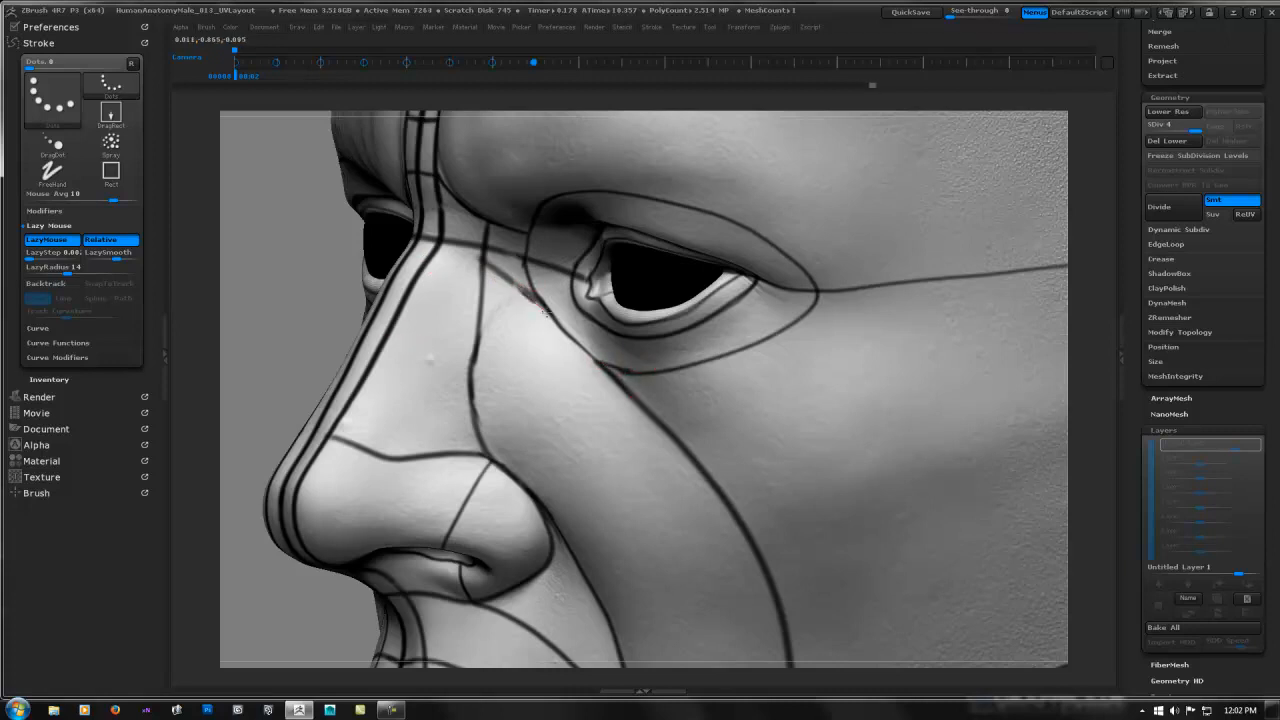
{"action": "left_click_drag", "start_coordinate": [546, 313], "coordinate": [605, 377]}
{"action": "left_click_drag", "start_coordinate": [486, 260], "coordinate": [557, 320]}
{"action": "mouse_move", "coordinate": [437, 303]}
{"action": "right_mouse_down"}
{"action": "mouse_move", "coordinate": [630, 305]}
{"action": "mouse_move", "coordinate": [524, 300]}
{"action": "mouse_move", "coordinate": [482, 264]}
{"action": "right_mouse_up"}
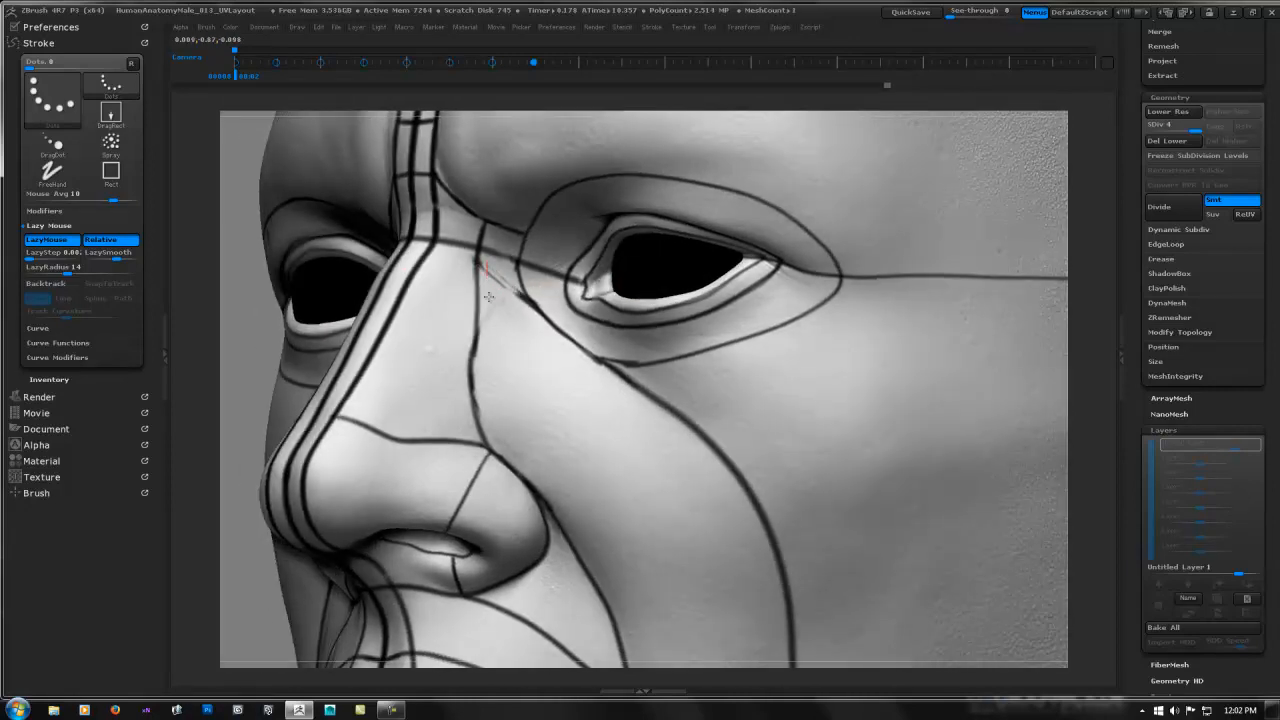
{"action": "key", "text": "l"}
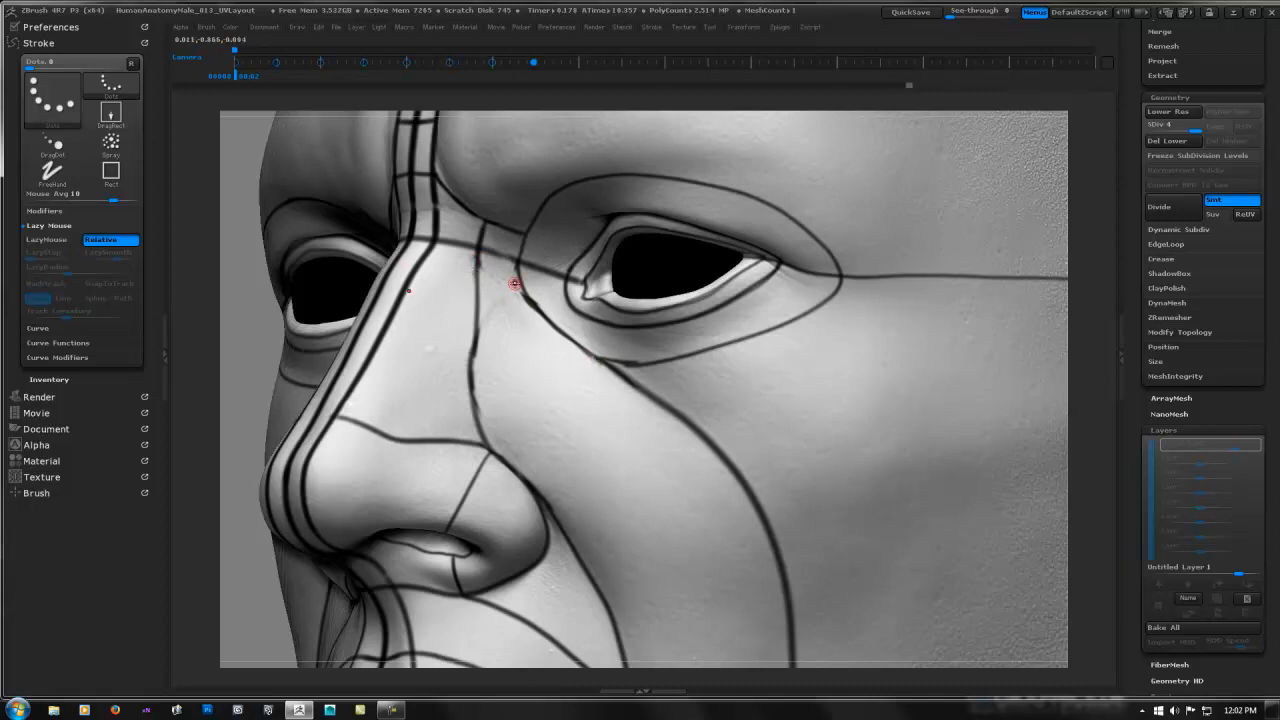
{"action": "right_click_drag", "start_coordinate": [545, 309], "coordinate": [665, 255], "text": "ctrl"}
{"action": "right_click_drag", "start_coordinate": [665, 255], "coordinate": [694, 280], "text": "ctrl"}
{"action": "left_click_drag", "start_coordinate": [912, 202], "coordinate": [917, 194], "text": "shift"}
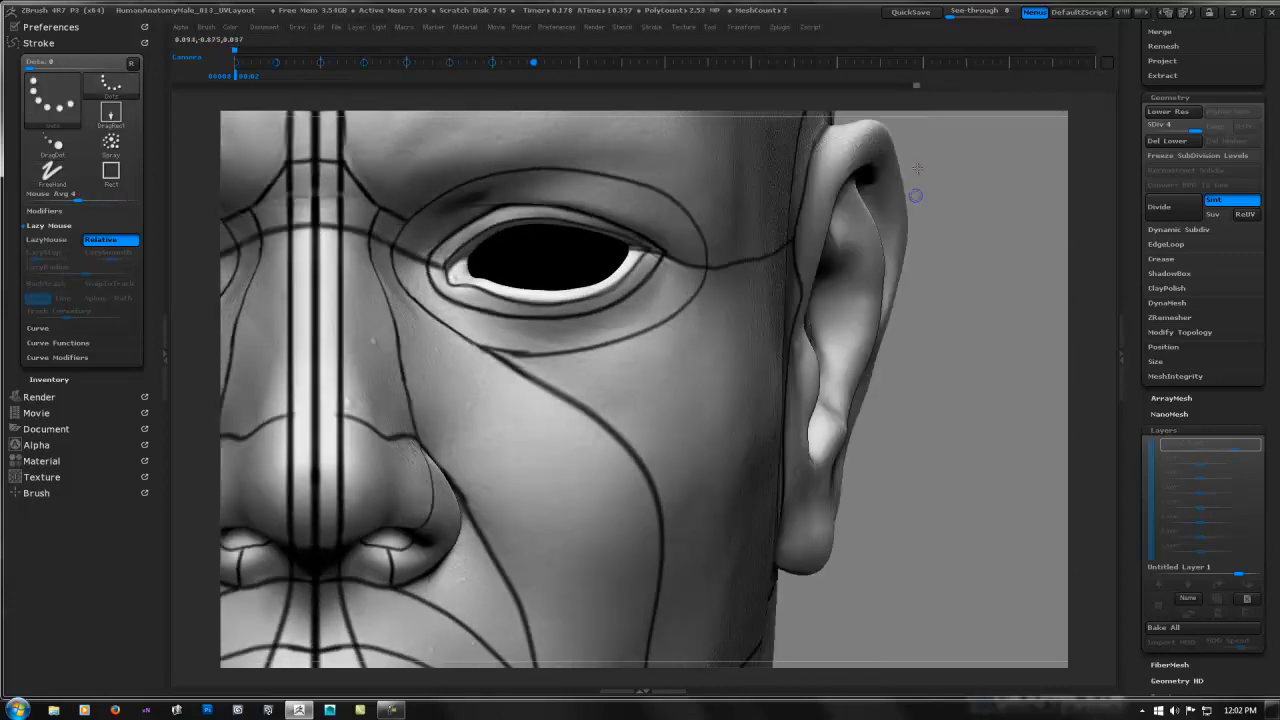
- Try a curved connecting line from the top of the nostril wing to the cheek curve below the eye, then undo it
{"action": "mouse_move", "coordinate": [918, 178]}
{"action": "right_mouse_down", "text": "ctrl"}
{"action": "mouse_move", "coordinate": [763, 297]}
{"action": "mouse_move", "coordinate": [603, 314]}
{"action": "mouse_move", "coordinate": [719, 320]}
{"action": "right_mouse_up", "text": "ctrl"}
{"action": "key", "text": "l"}
{"action": "left_click_drag", "start_coordinate": [631, 398], "coordinate": [712, 326]}
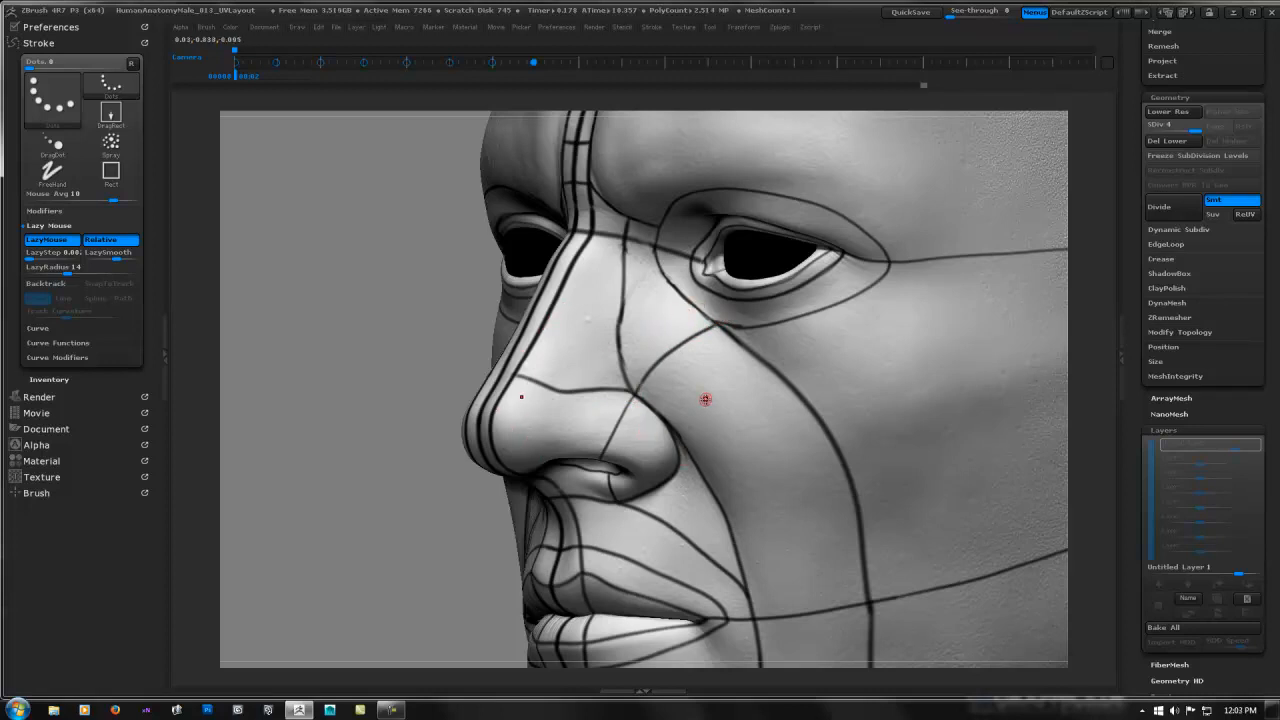
{"action": "right_click_drag", "start_coordinate": [666, 392], "coordinate": [686, 377]}
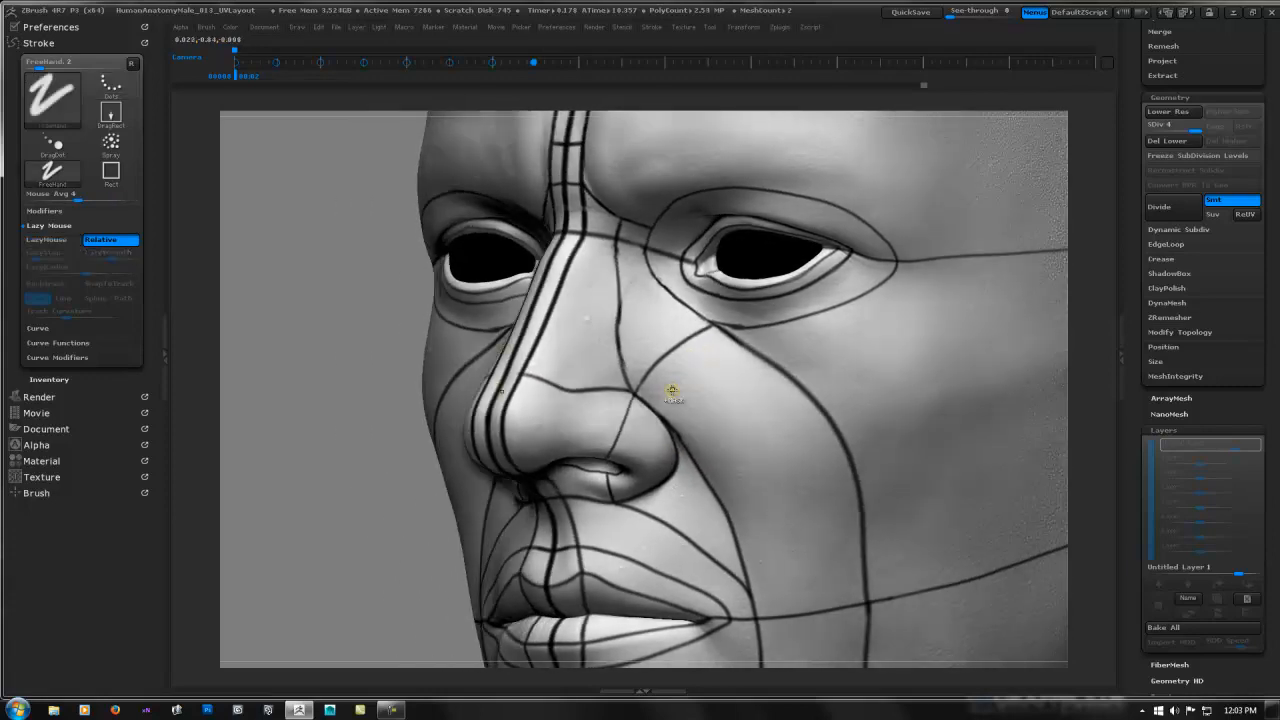
{"action": "key", "text": "ctrl+z"}
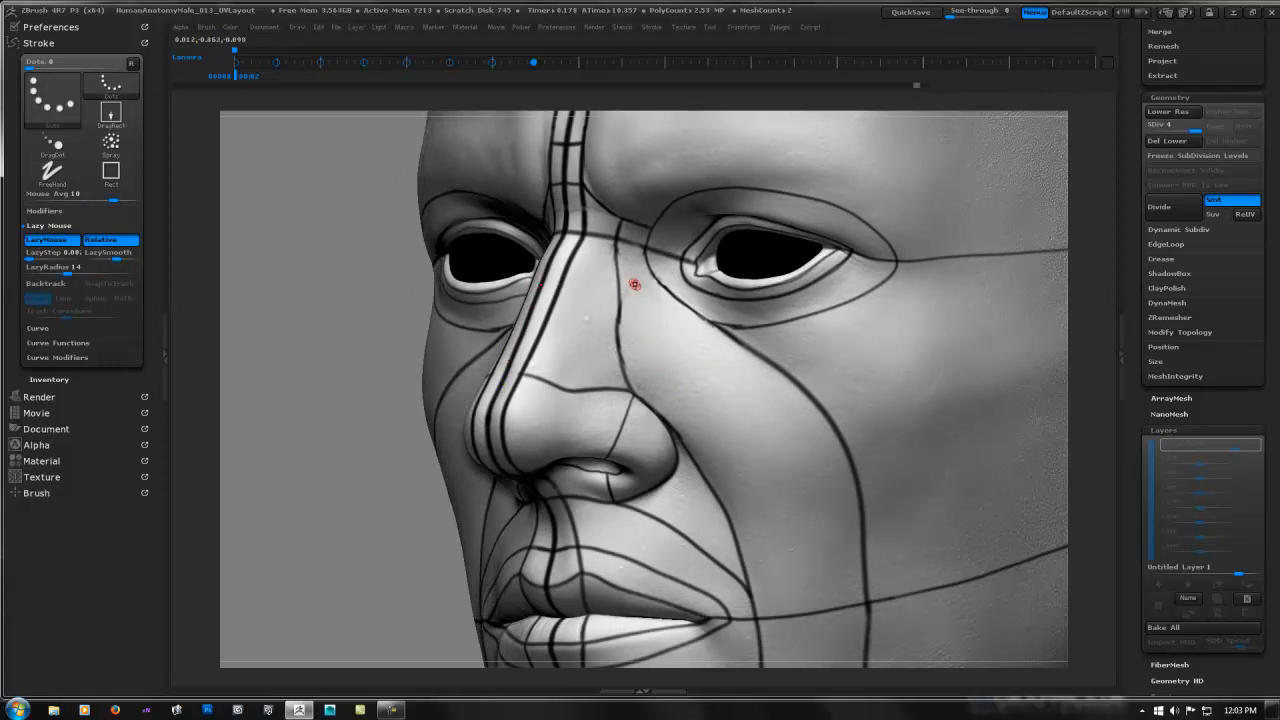
- Erase the nose-side line between the brow-level line and nostril wing, plus the short line from the wing to the nostril rim
{"action": "right_click_drag", "start_coordinate": [633, 283], "coordinate": [614, 251]}
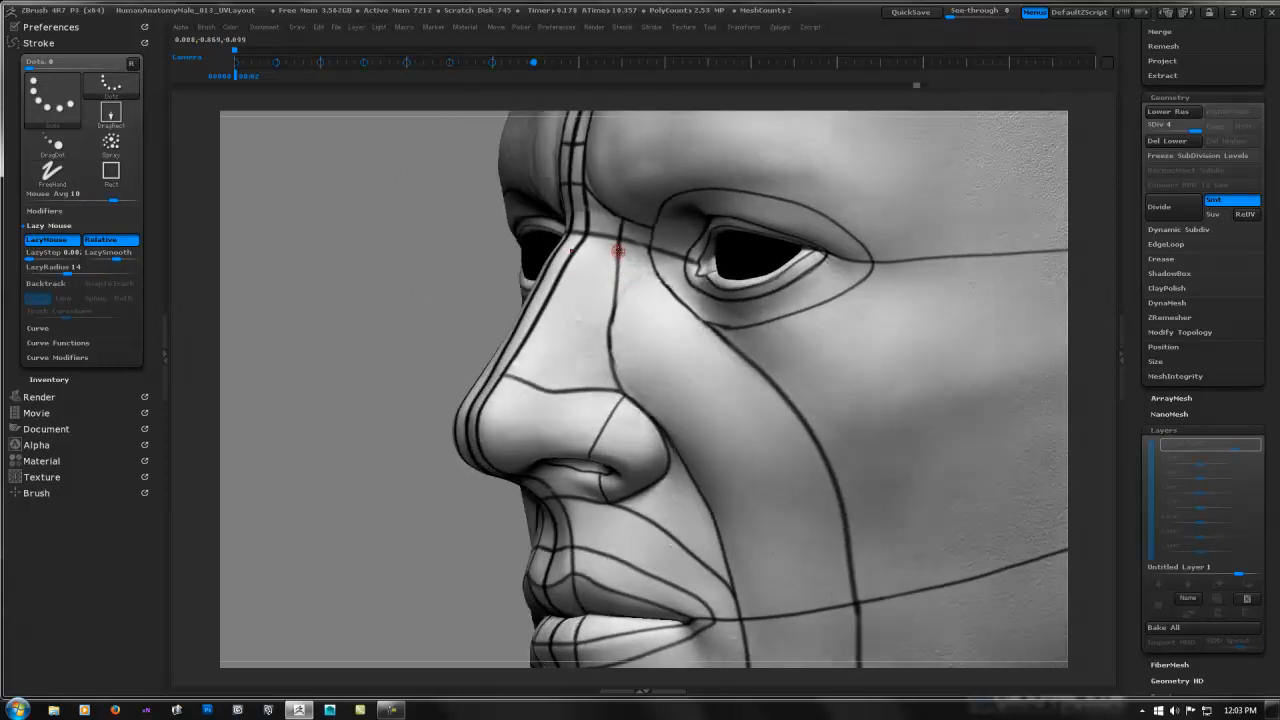
{"action": "key", "text": "l"}
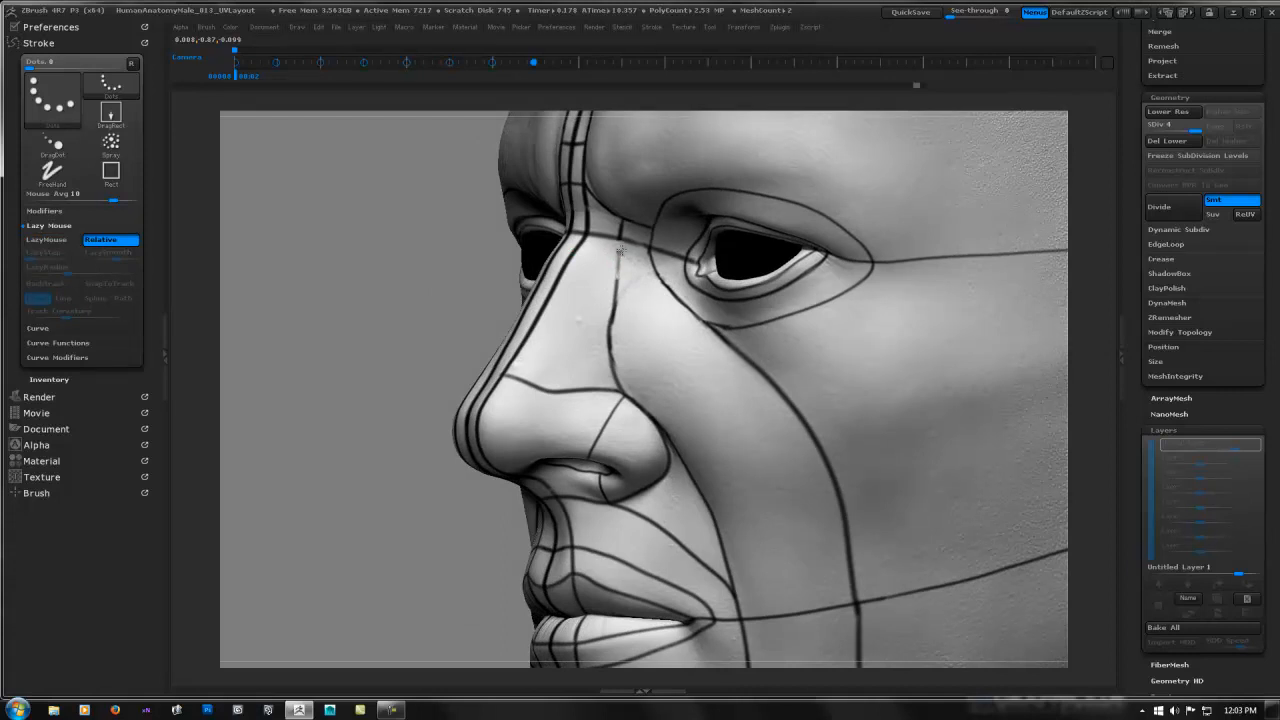
{"action": "left_click_drag", "start_coordinate": [617, 258], "coordinate": [623, 236]}
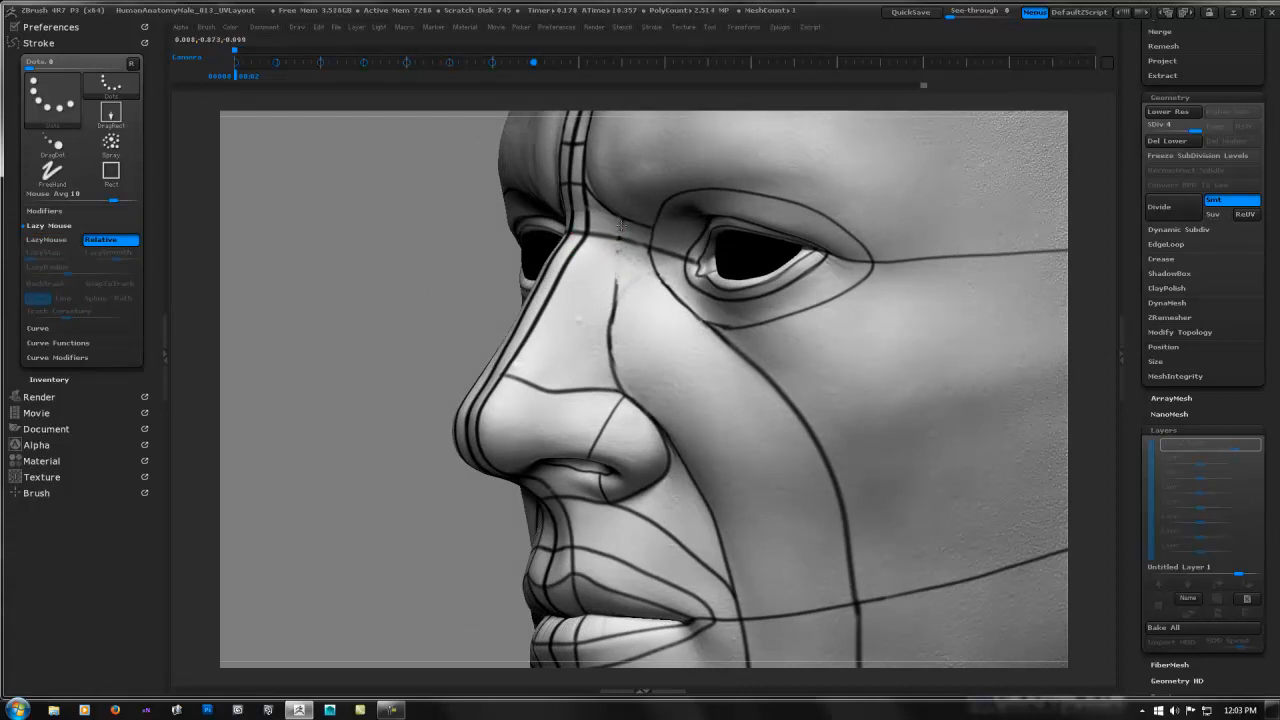
{"action": "mouse_move", "coordinate": [615, 292]}
{"action": "left_mouse_down"}
{"action": "mouse_move", "coordinate": [612, 315]}
{"action": "mouse_move", "coordinate": [616, 298]}
{"action": "left_mouse_up"}
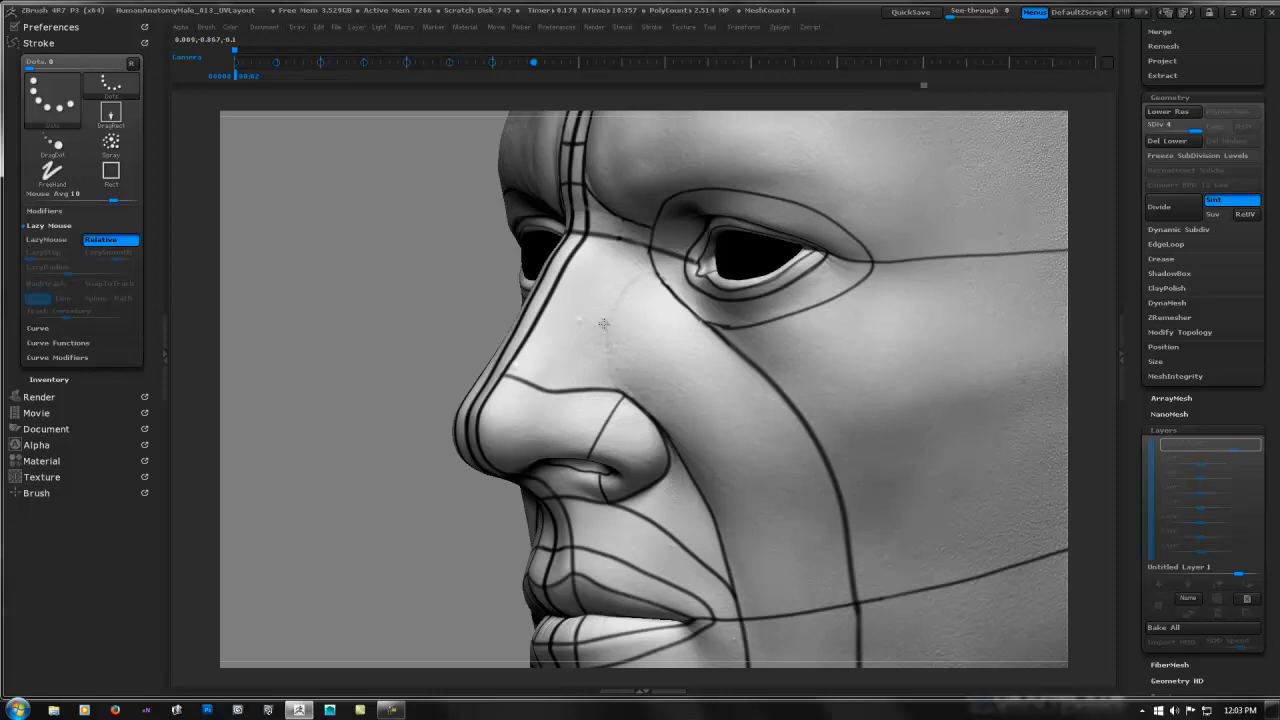
{"action": "right_click_drag", "start_coordinate": [639, 334], "coordinate": [952, 338]}
{"action": "right_click_drag", "start_coordinate": [1021, 370], "coordinate": [803, 367], "text": "shift"}
{"action": "right_click_drag", "start_coordinate": [644, 405], "coordinate": [574, 329]}
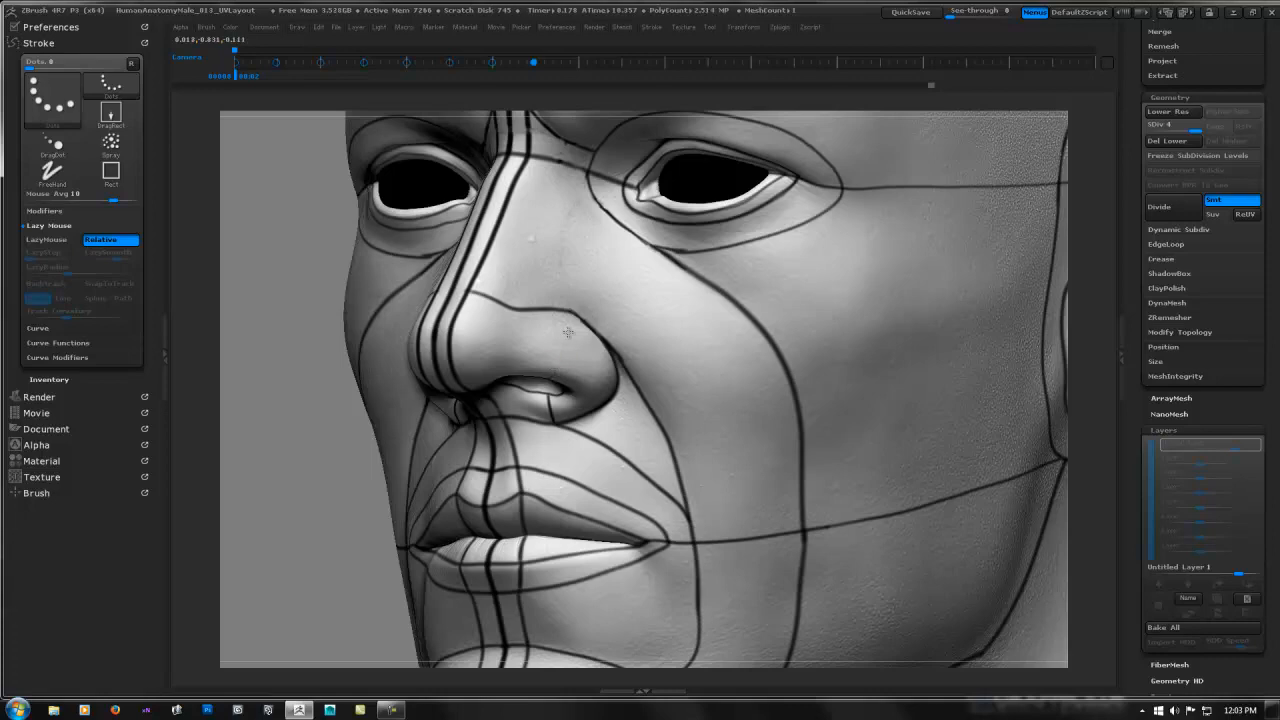
{"action": "mouse_move", "coordinate": [569, 333]}
{"action": "right_mouse_down"}
{"action": "mouse_move", "coordinate": [560, 366]}
{"action": "mouse_move", "coordinate": [580, 334]}
{"action": "mouse_move", "coordinate": [566, 349]}
{"action": "mouse_move", "coordinate": [564, 329]}
{"action": "mouse_move", "coordinate": [563, 351]}
{"action": "mouse_move", "coordinate": [487, 351]}
{"action": "mouse_move", "coordinate": [484, 384]}
{"action": "right_mouse_up"}
- Paint a closed contour around the outside of the nostril opening
{"action": "key", "text": "l"}
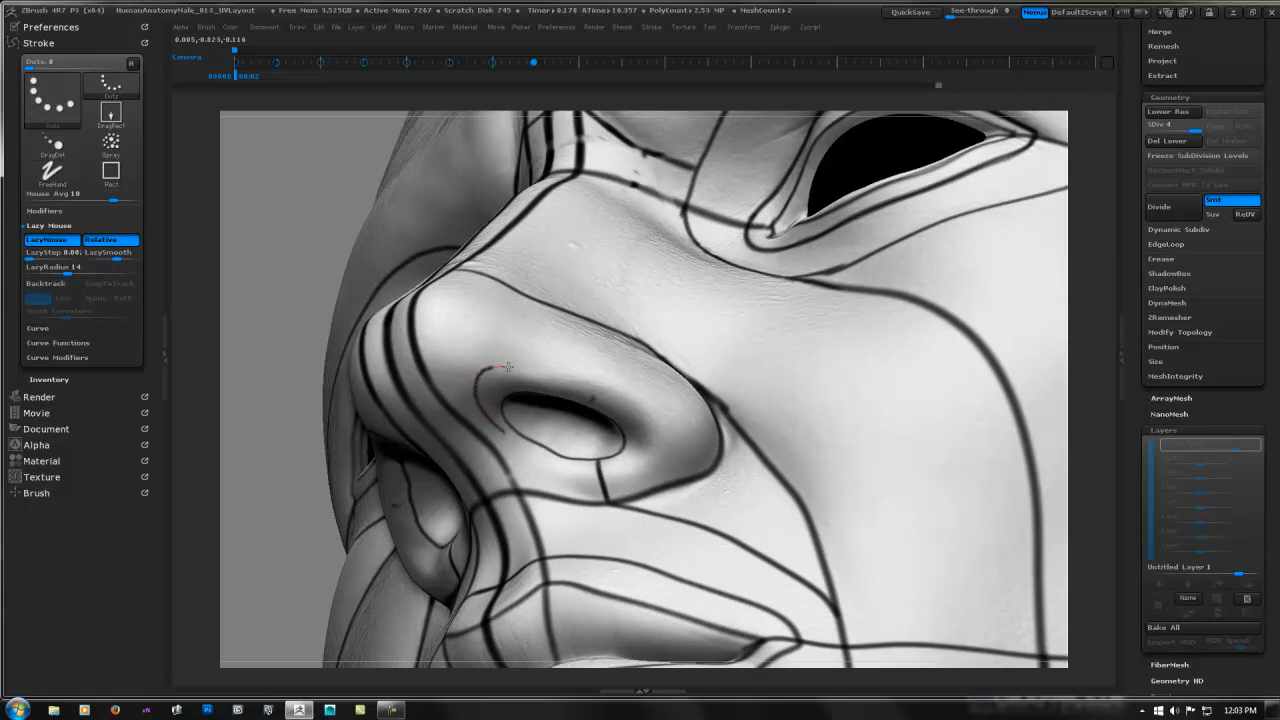
{"action": "mouse_move", "coordinate": [508, 367]}
{"action": "left_mouse_down"}
{"action": "mouse_move", "coordinate": [636, 399]}
{"action": "mouse_move", "coordinate": [655, 413]}
{"action": "mouse_move", "coordinate": [636, 460]}
{"action": "mouse_move", "coordinate": [548, 462]}
{"action": "mouse_move", "coordinate": [513, 448]}
{"action": "mouse_move", "coordinate": [476, 378]}
{"action": "left_mouse_up"}
{"action": "mouse_move", "coordinate": [562, 355]}
{"action": "right_mouse_down"}
{"action": "mouse_move", "coordinate": [496, 325]}
{"action": "mouse_move", "coordinate": [563, 302]}
{"action": "mouse_move", "coordinate": [560, 339]}
{"action": "mouse_move", "coordinate": [552, 296]}
{"action": "mouse_move", "coordinate": [548, 315]}
{"action": "right_mouse_up"}
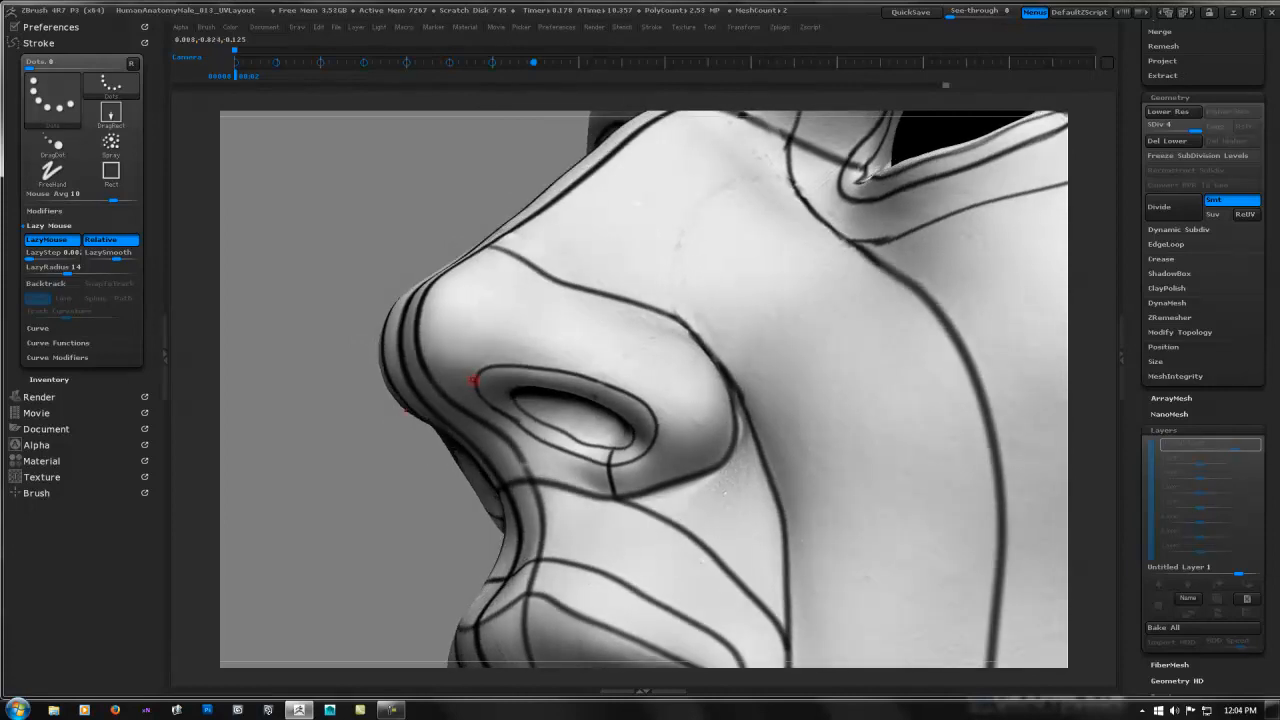
- Erase the outer centre guide's segment beside the nostril, between the nose tip and the nose base
{"action": "right_click_drag", "start_coordinate": [463, 384], "coordinate": [535, 394]}
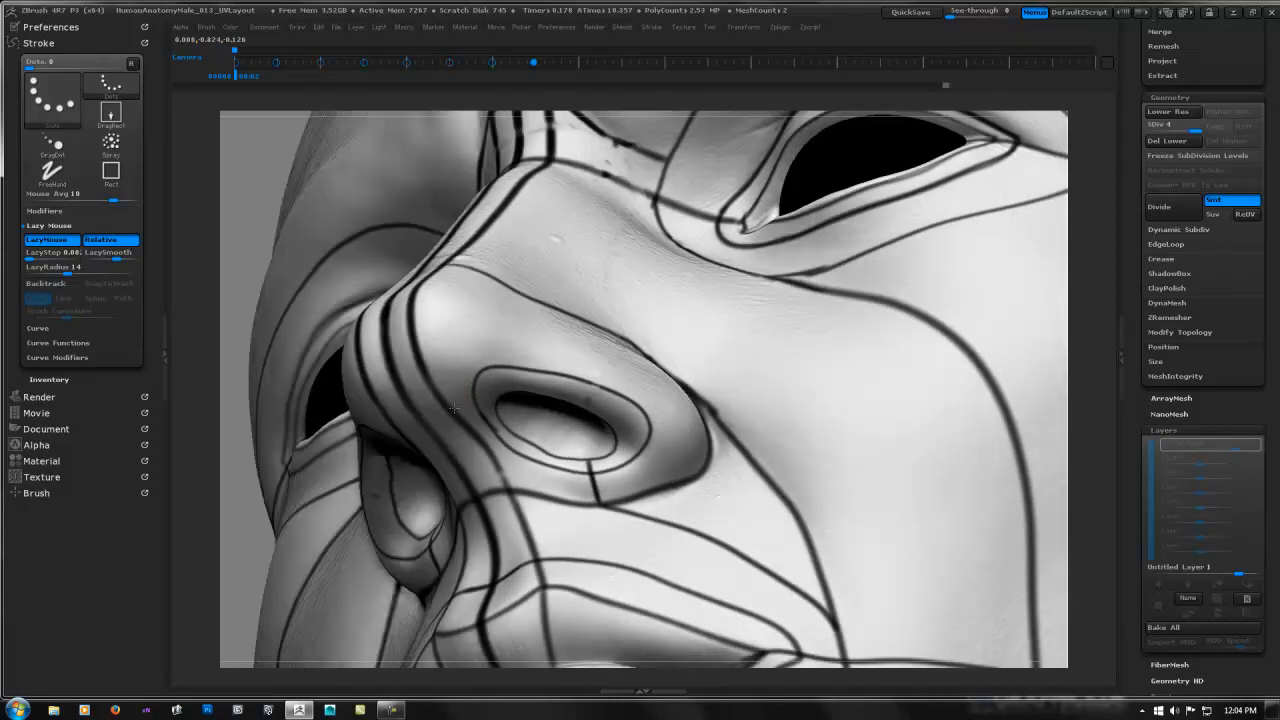
{"action": "right_click_drag", "start_coordinate": [454, 408], "coordinate": [498, 472]}
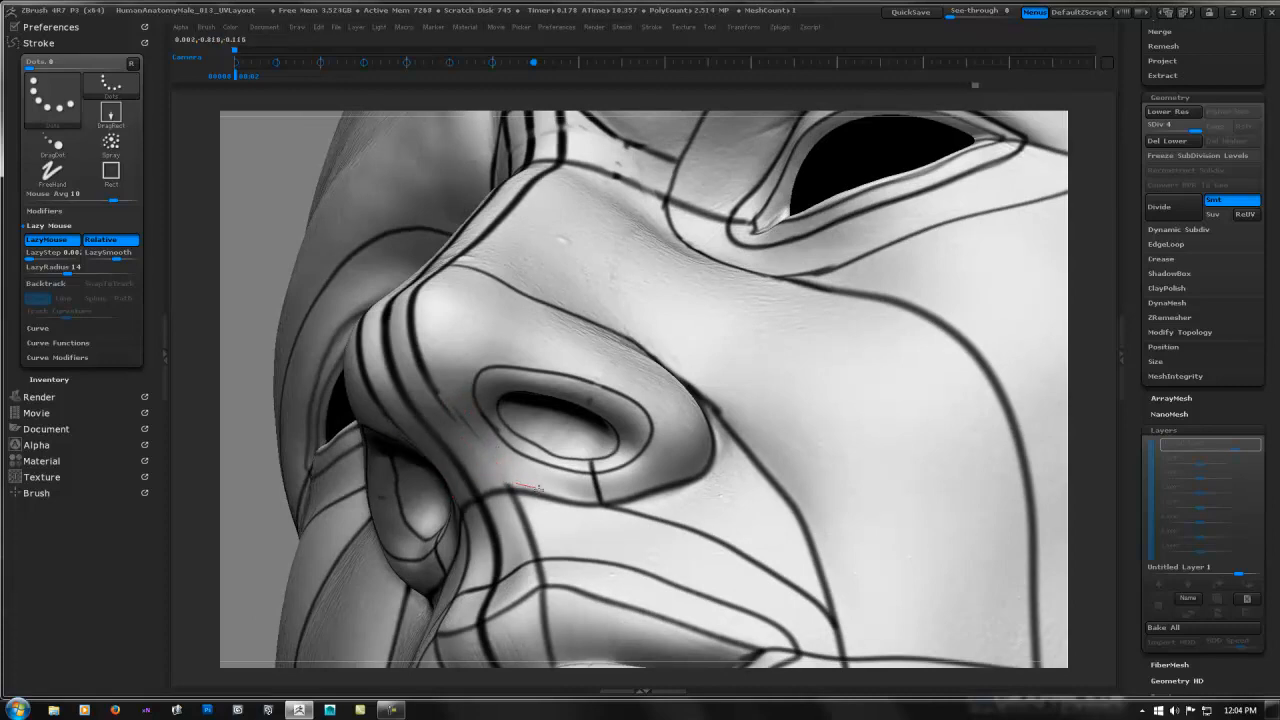
{"action": "left_click_drag", "start_coordinate": [449, 404], "coordinate": [513, 482]}
{"action": "mouse_move", "coordinate": [491, 468]}
{"action": "right_mouse_down"}
{"action": "mouse_move", "coordinate": [451, 422]}
{"action": "mouse_move", "coordinate": [499, 399]}
{"action": "mouse_move", "coordinate": [454, 399]}
{"action": "right_mouse_up"}
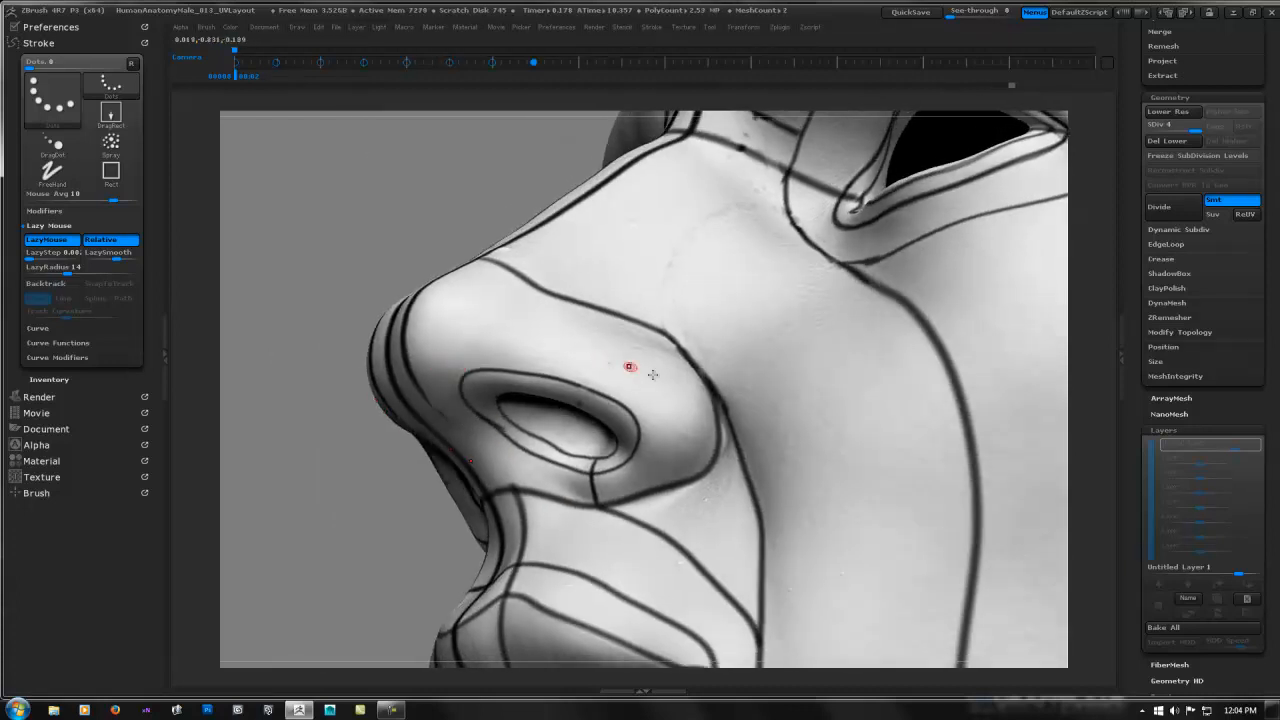
- Paint a second, larger contour around the nostril, running over the nostril wing and along the underside of the nose
{"action": "left_click_drag", "start_coordinate": [665, 378], "coordinate": [685, 418]}
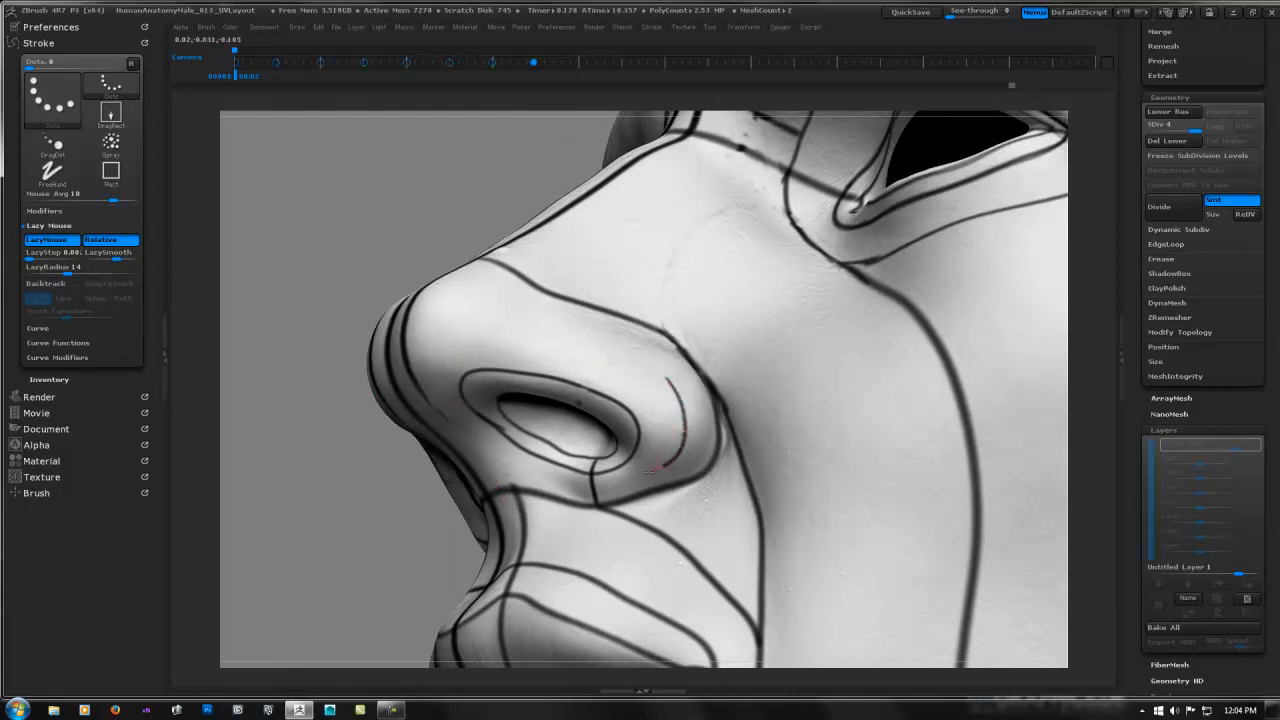
{"action": "left_click_drag", "start_coordinate": [580, 484], "coordinate": [497, 456]}
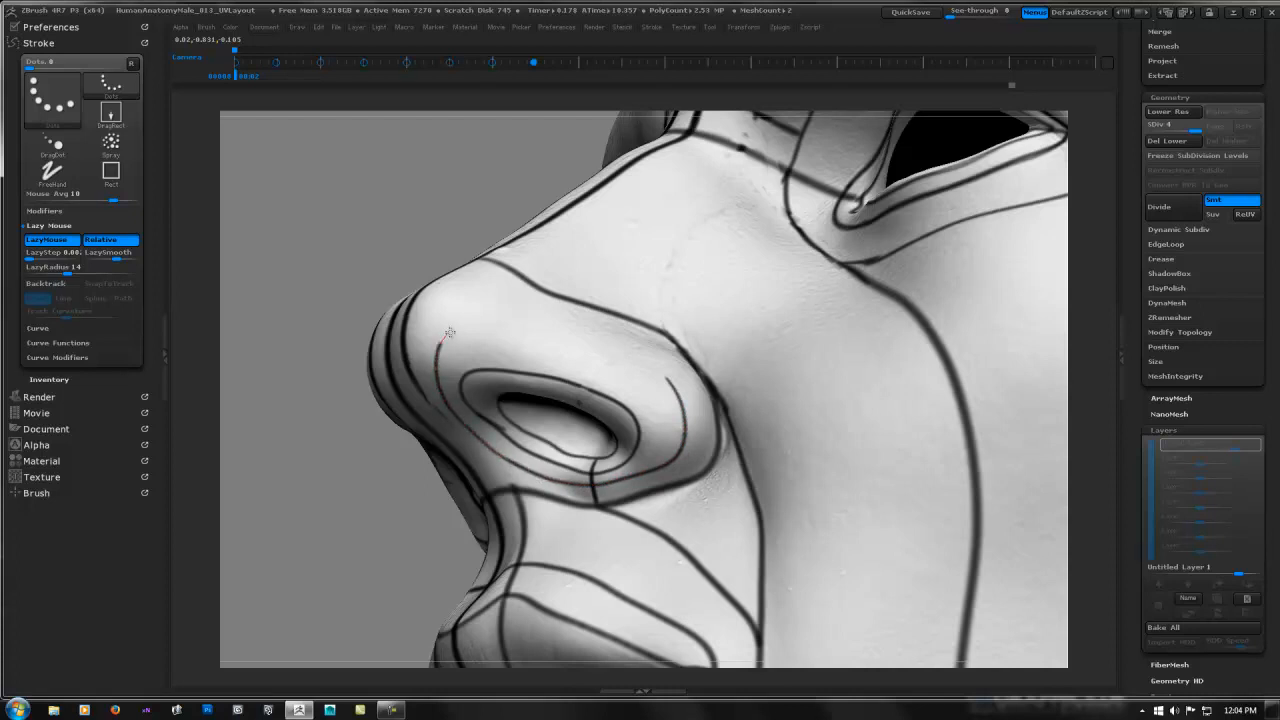
{"action": "mouse_move", "coordinate": [450, 332]}
{"action": "left_mouse_down"}
{"action": "mouse_move", "coordinate": [530, 332]}
{"action": "mouse_move", "coordinate": [643, 369]}
{"action": "mouse_move", "coordinate": [634, 354]}
{"action": "left_mouse_up"}
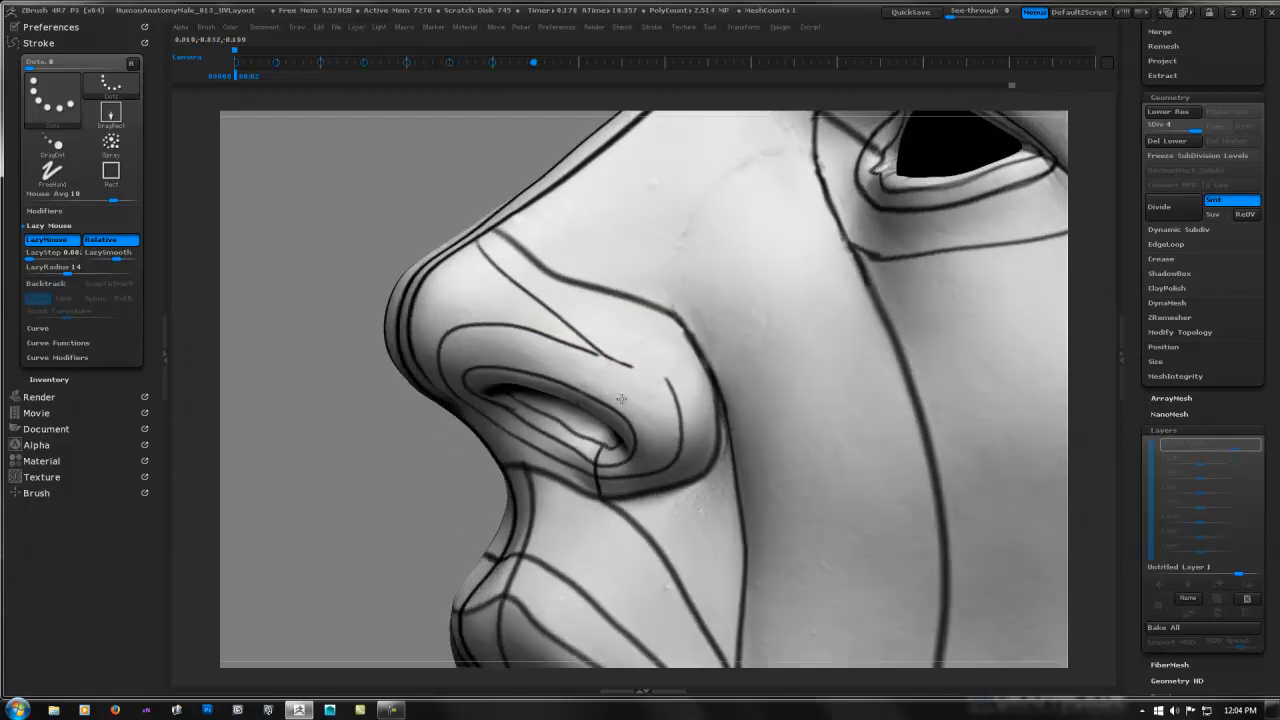
{"action": "right_click_drag", "start_coordinate": [621, 399], "coordinate": [604, 396]}
{"action": "left_click_drag", "start_coordinate": [594, 352], "coordinate": [678, 394]}
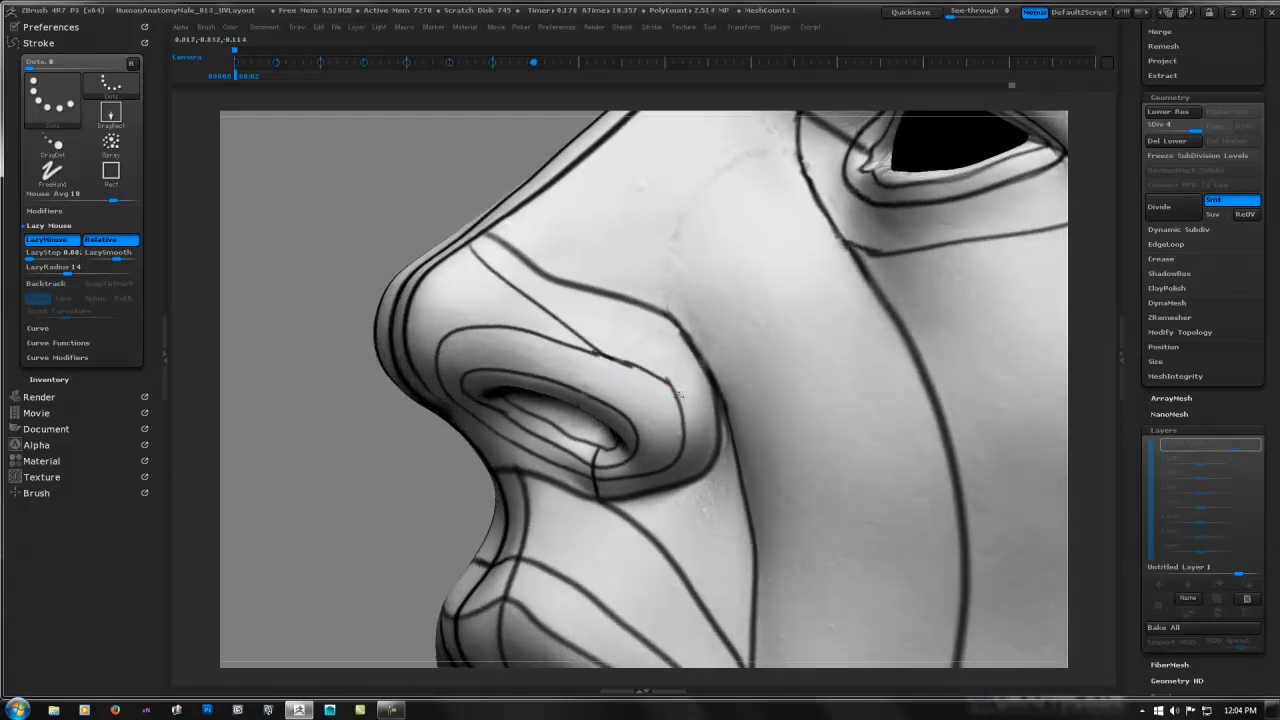
- Erase the stray line running from the nose ridge down to the larger nostril contour
{"action": "key", "text": "l"}
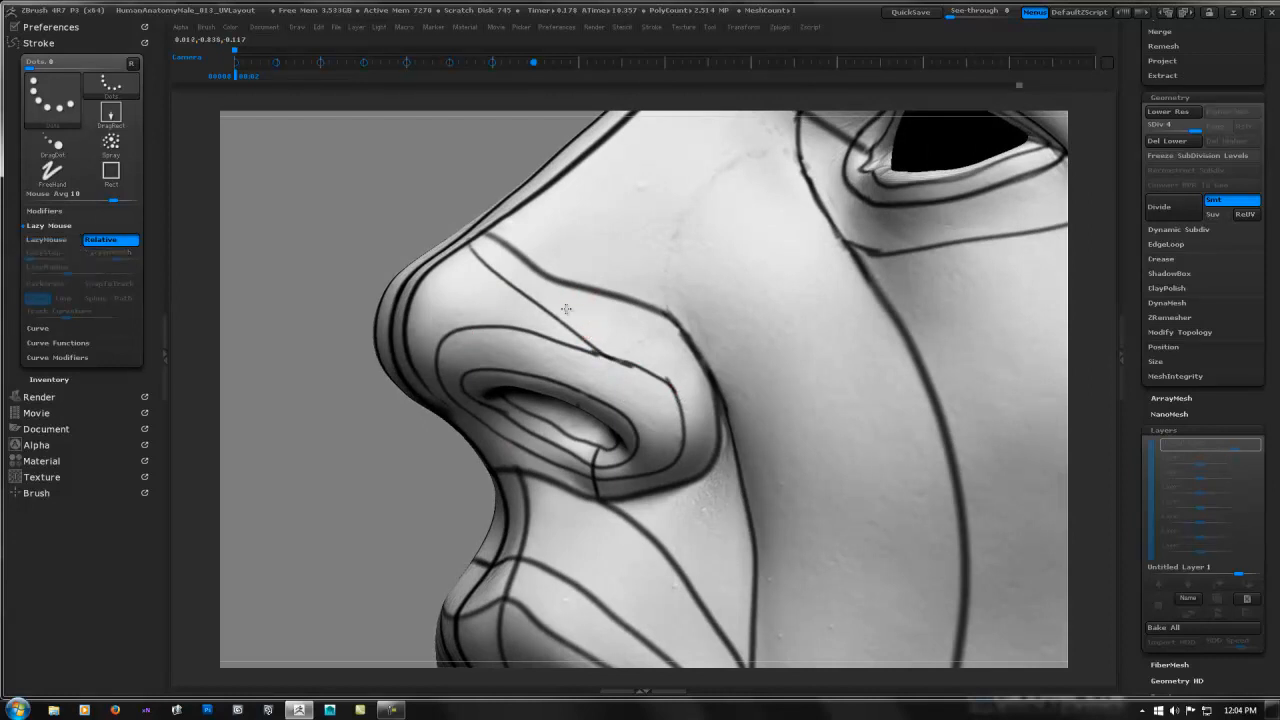
{"action": "right_click_drag", "start_coordinate": [567, 310], "coordinate": [514, 271]}
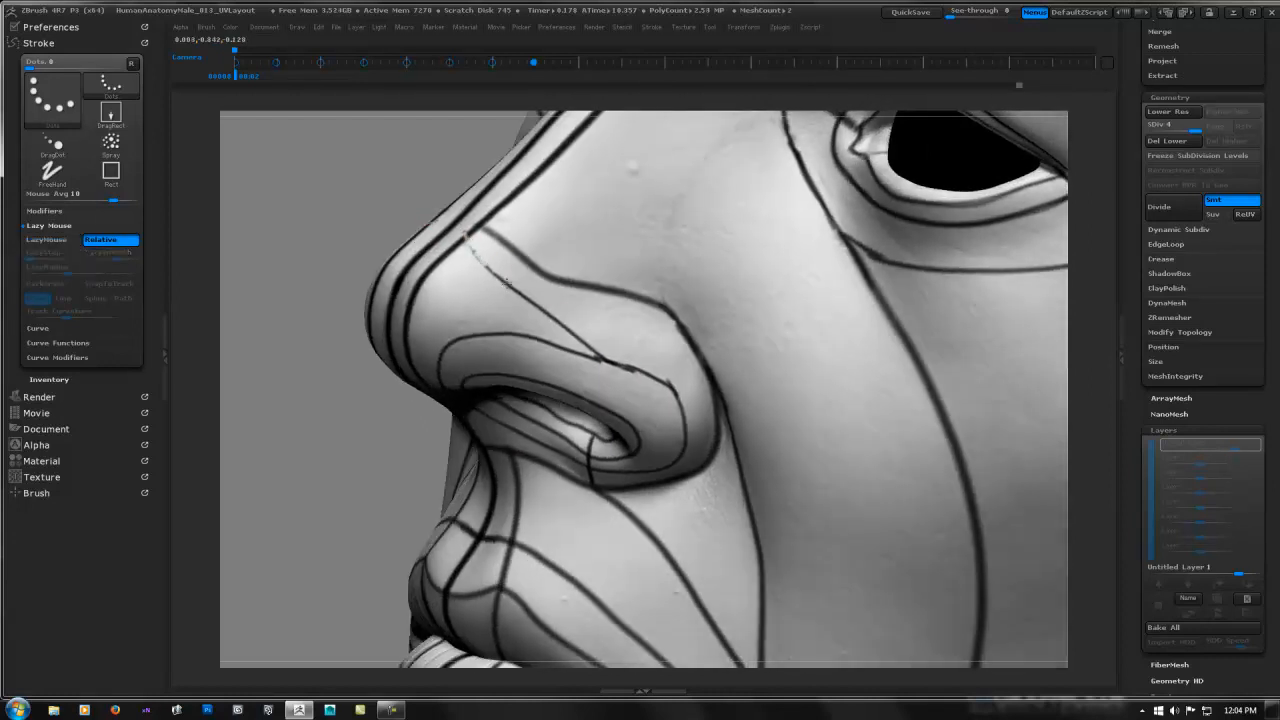
{"action": "right_click_drag", "start_coordinate": [694, 284], "coordinate": [529, 286], "text": "ctrl"}
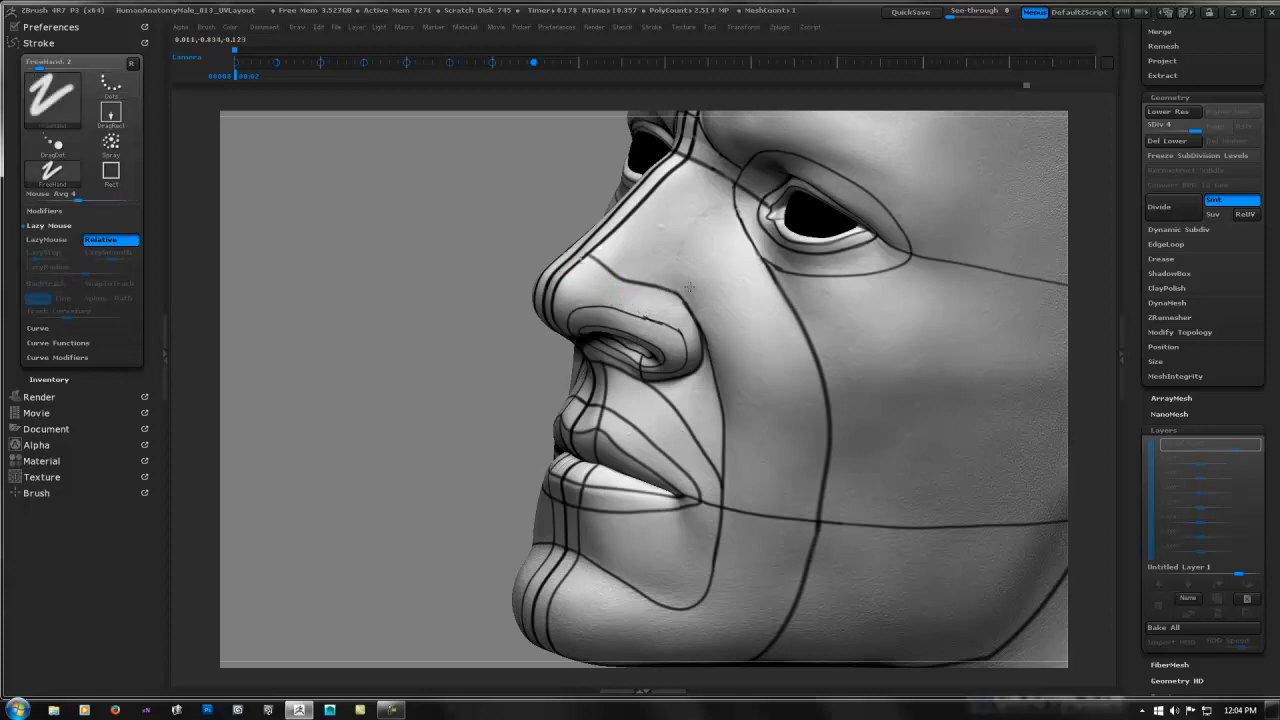
- Clean up the rough upper stretch of the larger nostril contour and repaint it as one smooth line over the wing
{"action": "mouse_move", "coordinate": [690, 287]}
{"action": "right_mouse_down", "text": "ctrl"}
{"action": "mouse_move", "coordinate": [702, 319]}
{"action": "mouse_move", "coordinate": [701, 291]}
{"action": "mouse_move", "coordinate": [723, 315]}
{"action": "mouse_move", "coordinate": [662, 370]}
{"action": "right_mouse_up", "text": "ctrl"}
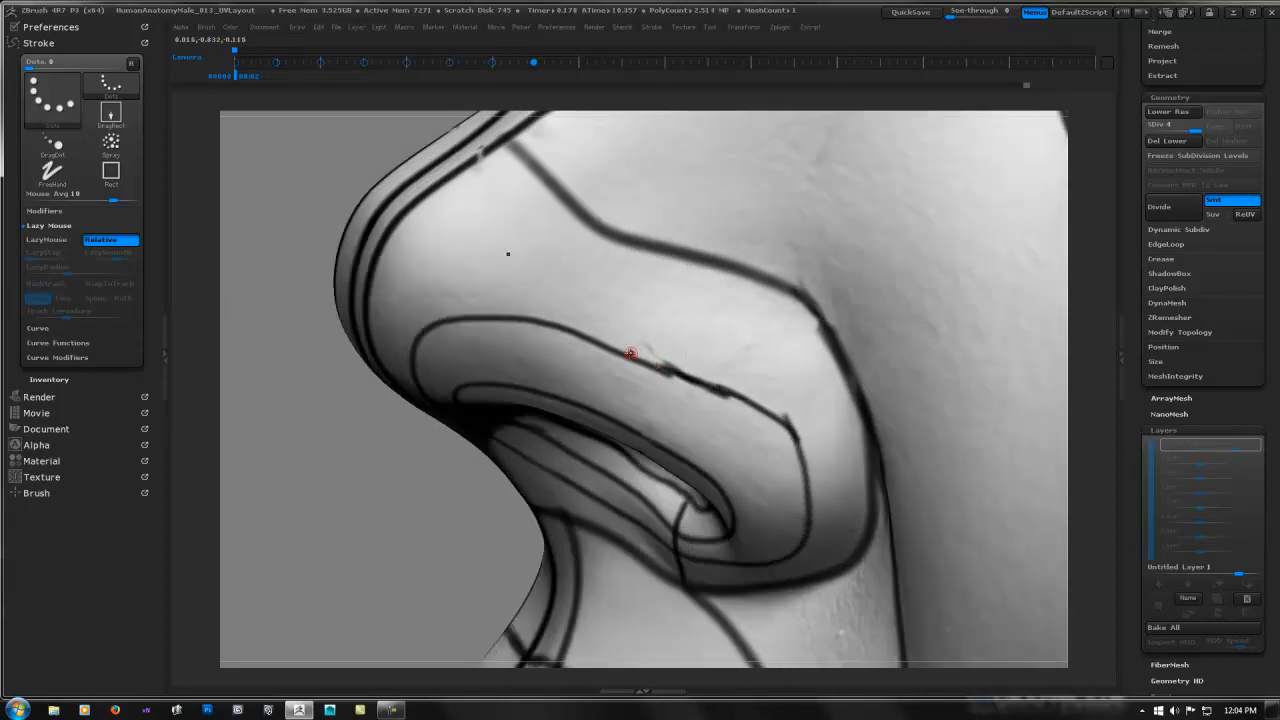
{"action": "mouse_move", "coordinate": [772, 383]}
{"action": "right_mouse_down", "text": "ctrl"}
{"action": "mouse_move", "coordinate": [750, 363]}
{"action": "mouse_move", "coordinate": [677, 369]}
{"action": "mouse_move", "coordinate": [722, 350]}
{"action": "right_mouse_up", "text": "ctrl"}
{"action": "mouse_move", "coordinate": [598, 366]}
{"action": "right_mouse_down"}
{"action": "mouse_move", "coordinate": [608, 391]}
{"action": "mouse_move", "coordinate": [582, 389]}
{"action": "right_mouse_up"}
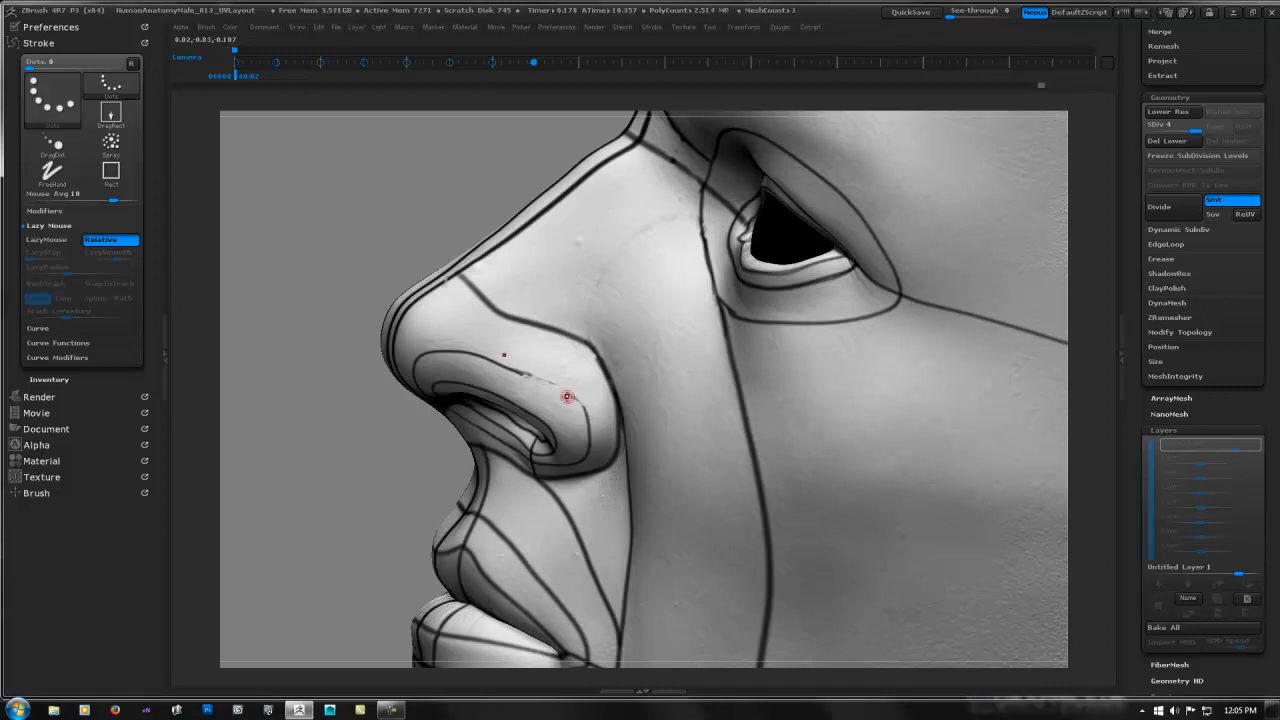
{"action": "key", "text": "l"}
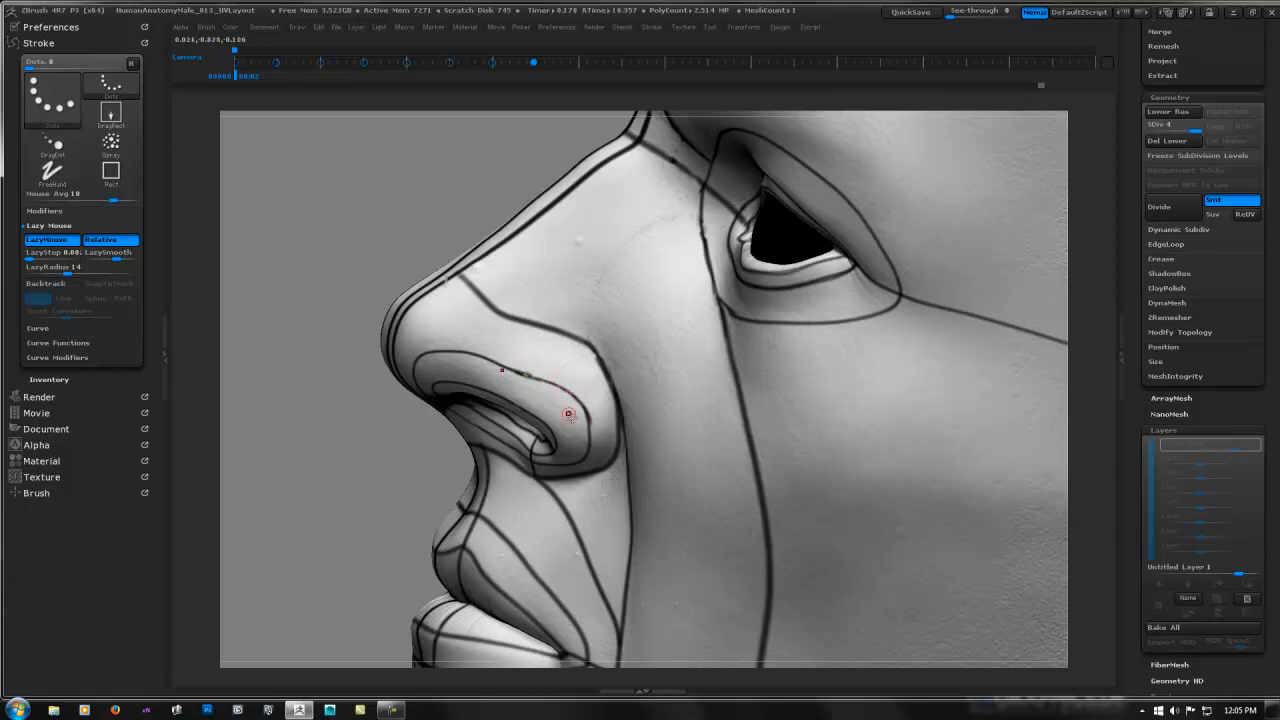
- Paint two short lines radiating from the rear of the nostril rim across both nostril contours to the wing's outer edge
{"action": "right_click_drag", "start_coordinate": [562, 378], "coordinate": [533, 398]}
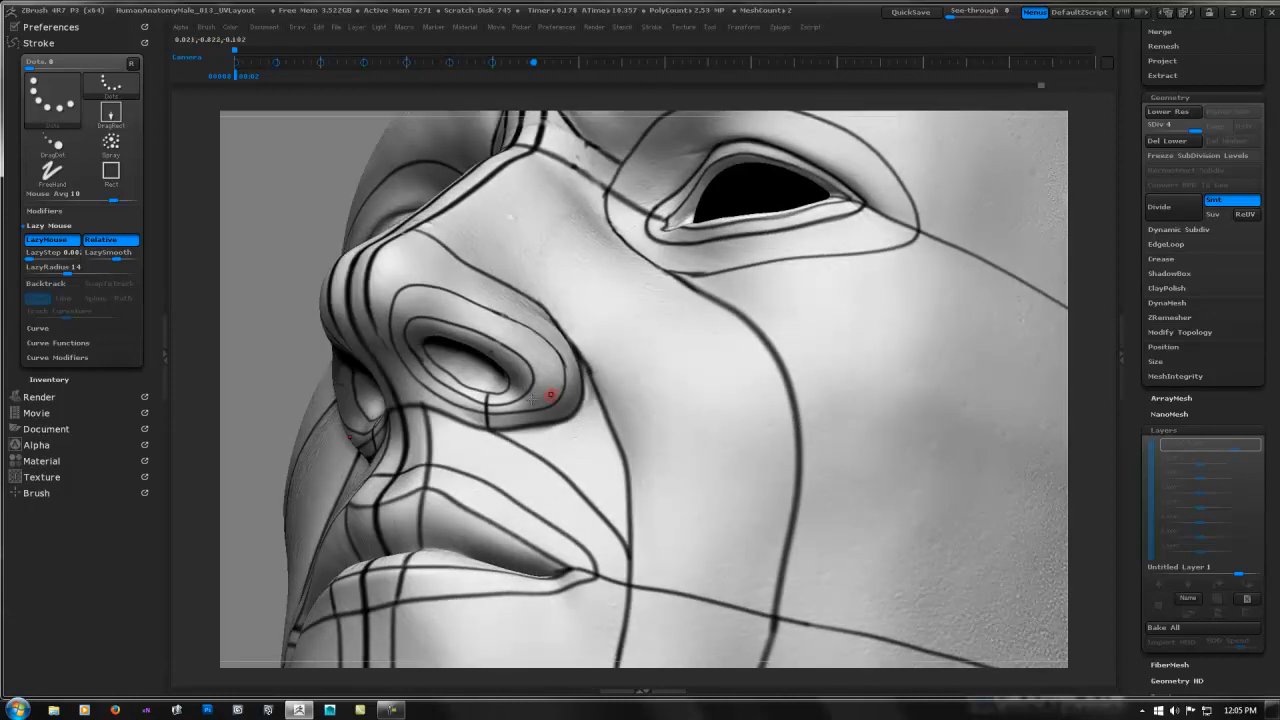
{"action": "left_click_drag", "start_coordinate": [516, 390], "coordinate": [539, 429]}
{"action": "right_click_drag", "start_coordinate": [556, 402], "coordinate": [547, 401]}
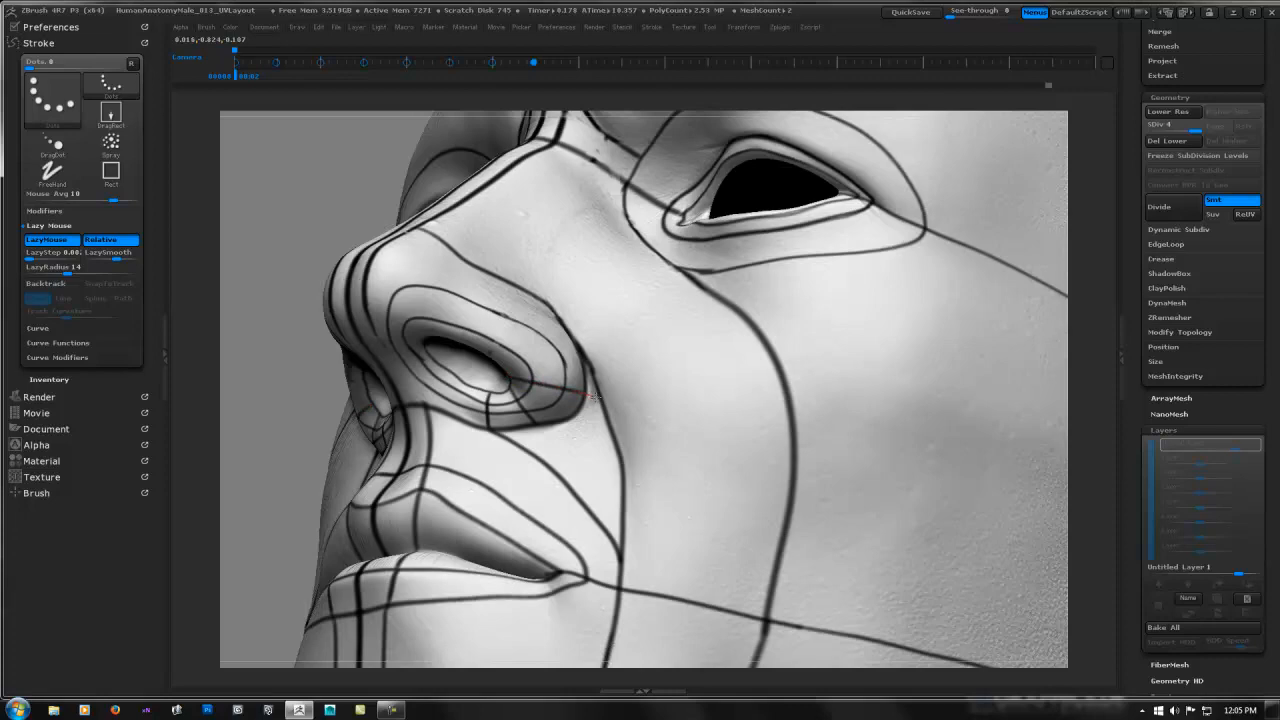
{"action": "left_click_drag", "start_coordinate": [595, 397], "coordinate": [597, 396]}
{"action": "mouse_move", "coordinate": [588, 371]}
{"action": "right_mouse_down"}
{"action": "mouse_move", "coordinate": [551, 434]}
{"action": "mouse_move", "coordinate": [573, 448]}
{"action": "mouse_move", "coordinate": [471, 434]}
{"action": "mouse_move", "coordinate": [477, 443]}
{"action": "right_mouse_up"}
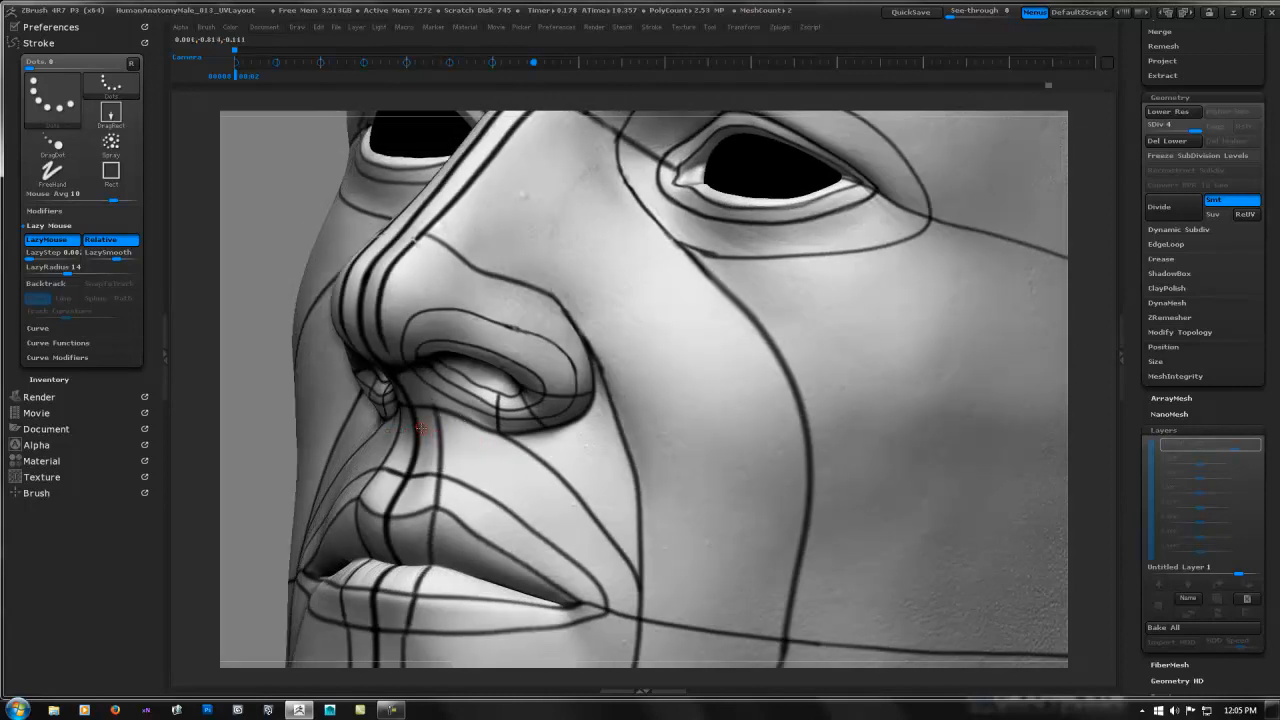
- Paint a curved line beneath the nose from the philtrum line around the nostril base up to the outer wing crease
{"action": "mouse_move", "coordinate": [421, 428]}
{"action": "left_mouse_down"}
{"action": "mouse_move", "coordinate": [528, 456]}
{"action": "mouse_move", "coordinate": [566, 450]}
{"action": "mouse_move", "coordinate": [606, 422]}
{"action": "mouse_move", "coordinate": [600, 375]}
{"action": "left_mouse_up"}
{"action": "mouse_move", "coordinate": [580, 360]}
{"action": "right_mouse_down"}
{"action": "mouse_move", "coordinate": [490, 350]}
{"action": "mouse_move", "coordinate": [602, 338]}
{"action": "mouse_move", "coordinate": [595, 370]}
{"action": "mouse_move", "coordinate": [594, 359]}
{"action": "mouse_move", "coordinate": [645, 361]}
{"action": "mouse_move", "coordinate": [586, 360]}
{"action": "mouse_move", "coordinate": [598, 393]}
{"action": "right_mouse_up"}
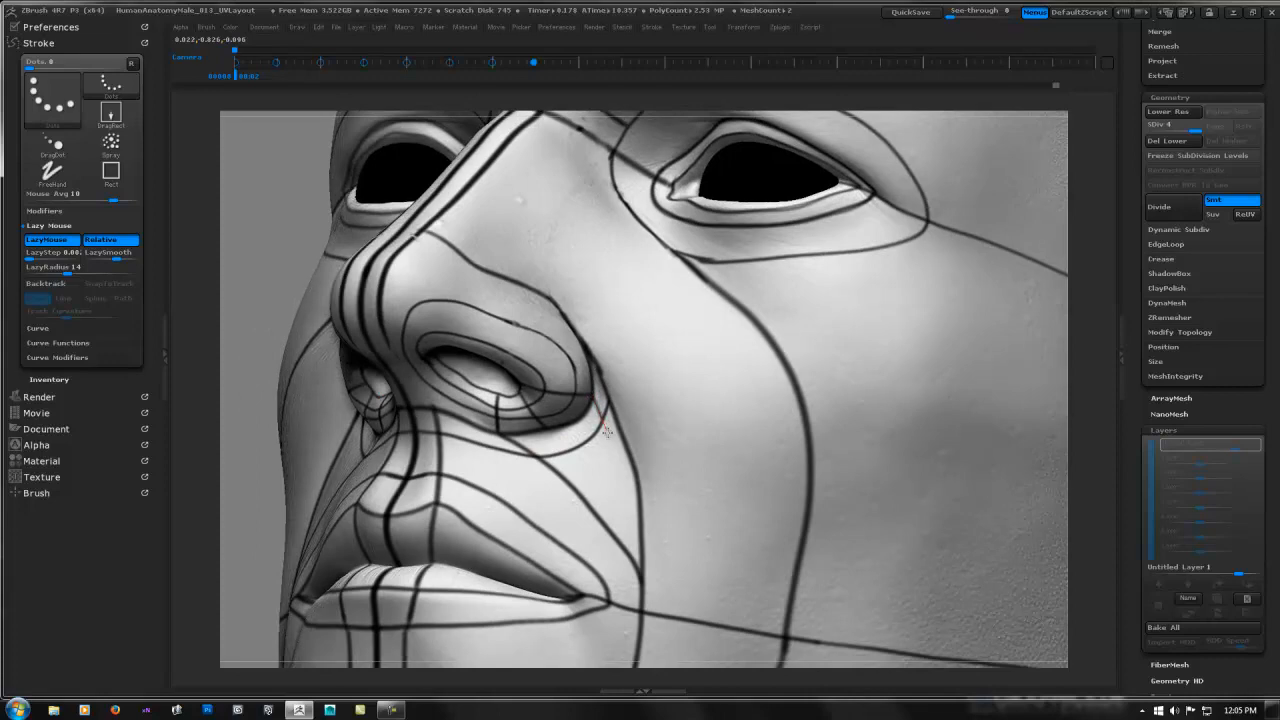
{"action": "left_click_drag", "start_coordinate": [607, 432], "coordinate": [577, 459]}
{"action": "mouse_move", "coordinate": [571, 425]}
{"action": "right_mouse_down", "text": "alt"}
{"action": "mouse_move", "coordinate": [560, 406]}
{"action": "mouse_move", "coordinate": [564, 445]}
{"action": "mouse_move", "coordinate": [560, 371]}
{"action": "right_mouse_up", "text": "alt"}
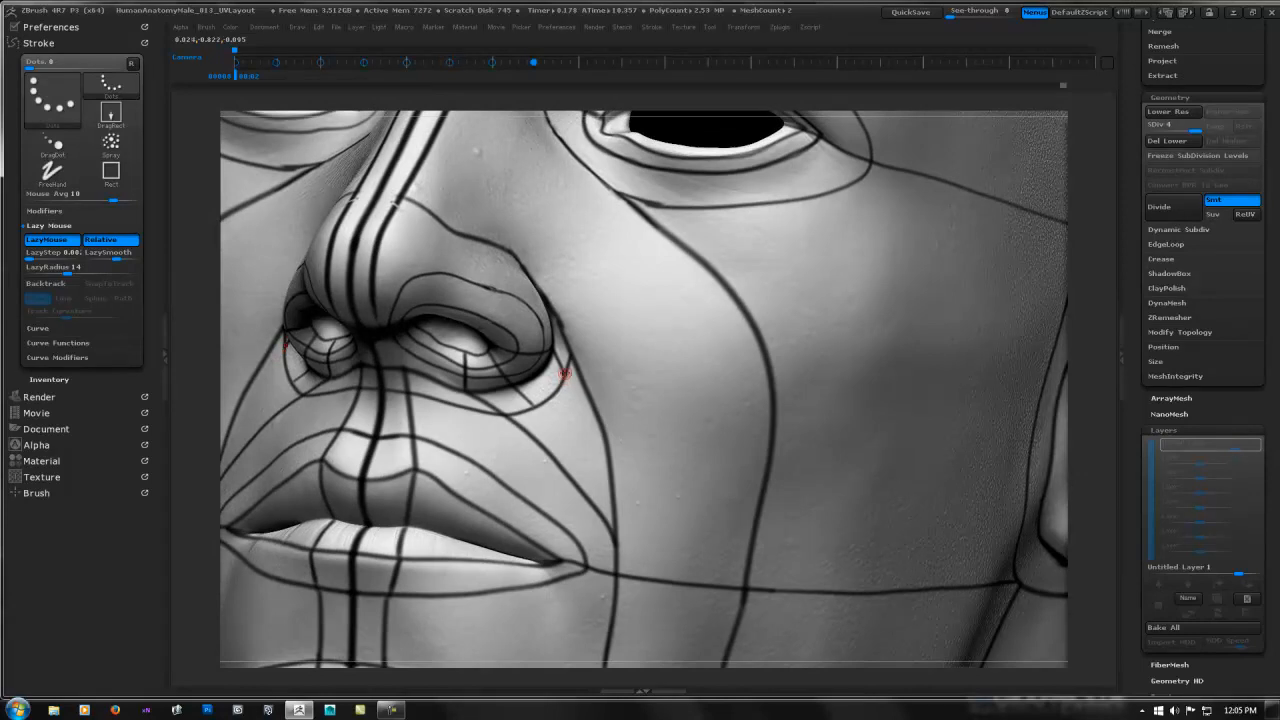
- Paint a line from the under-nose curve's outer end down inside the smile-fold contour to the horizontal line at the mouth corner
{"action": "left_click_drag", "start_coordinate": [563, 372], "coordinate": [595, 493]}
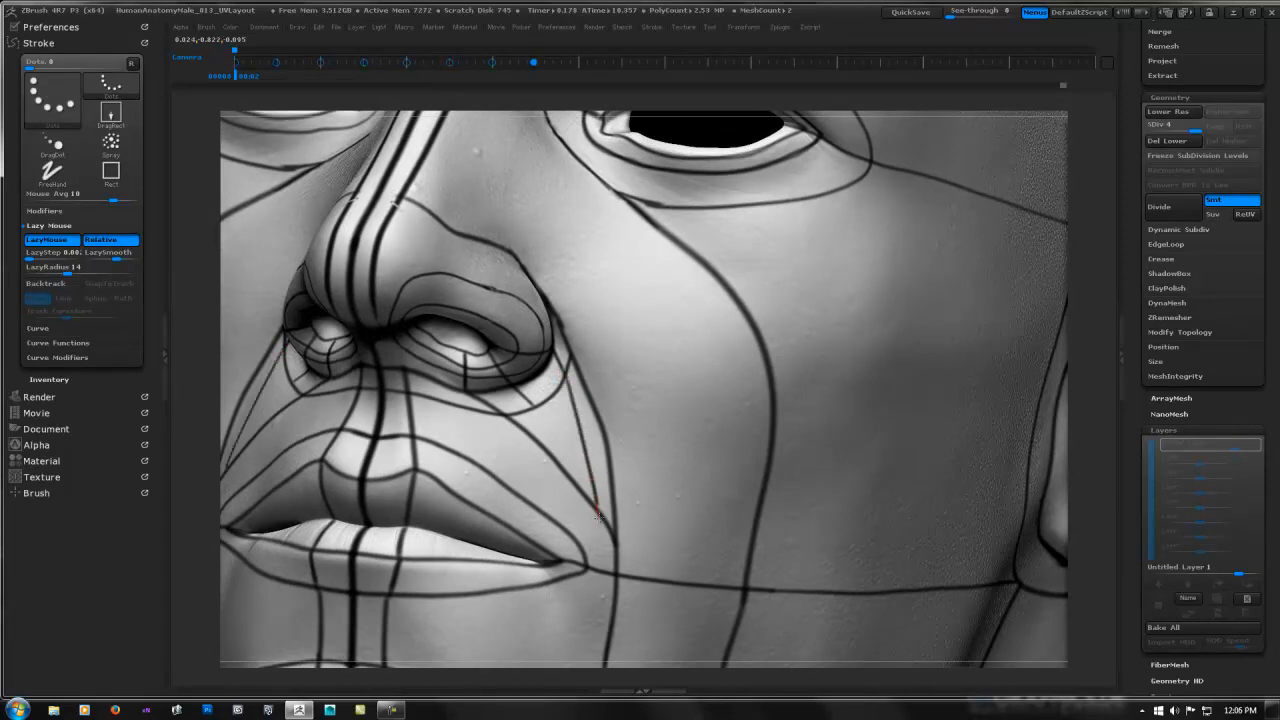
{"action": "right_click_drag", "start_coordinate": [602, 505], "coordinate": [587, 400], "text": "alt"}
{"action": "left_click_drag", "start_coordinate": [588, 404], "coordinate": [598, 458], "text": "alt"}
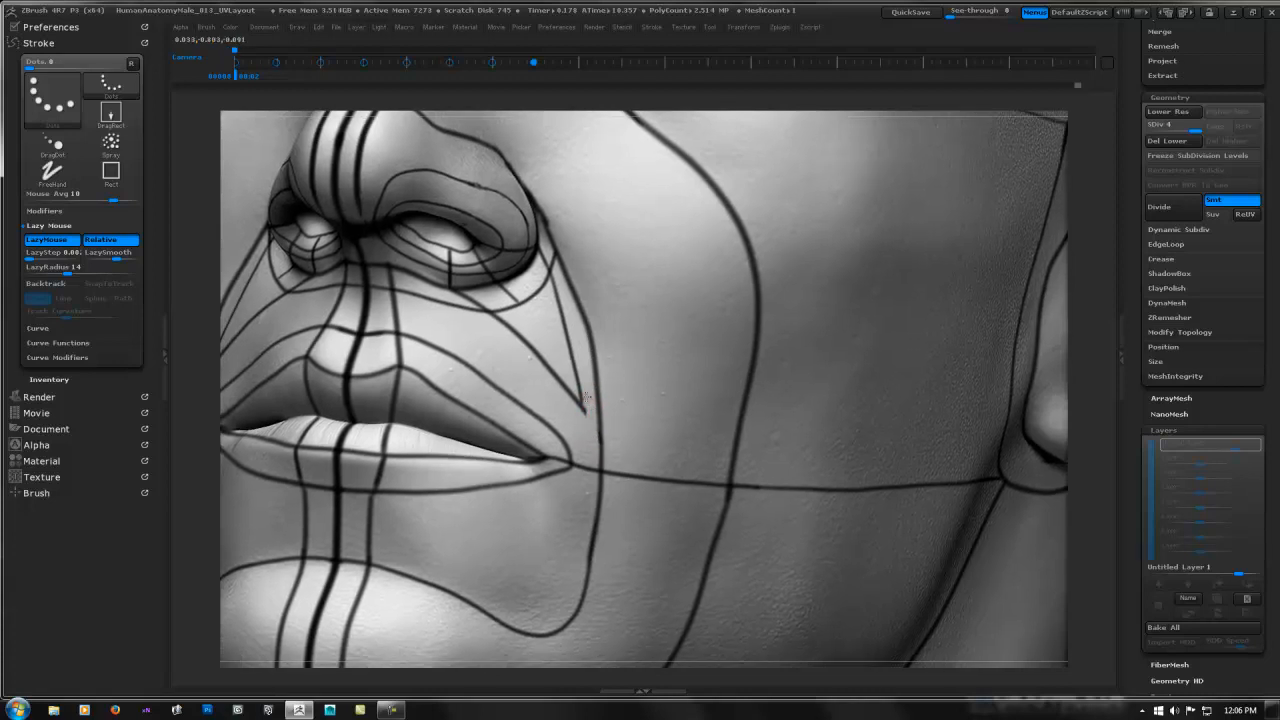
{"action": "left_click_drag", "start_coordinate": [579, 390], "coordinate": [588, 464]}
{"action": "right_click_drag", "start_coordinate": [595, 402], "coordinate": [588, 375]}
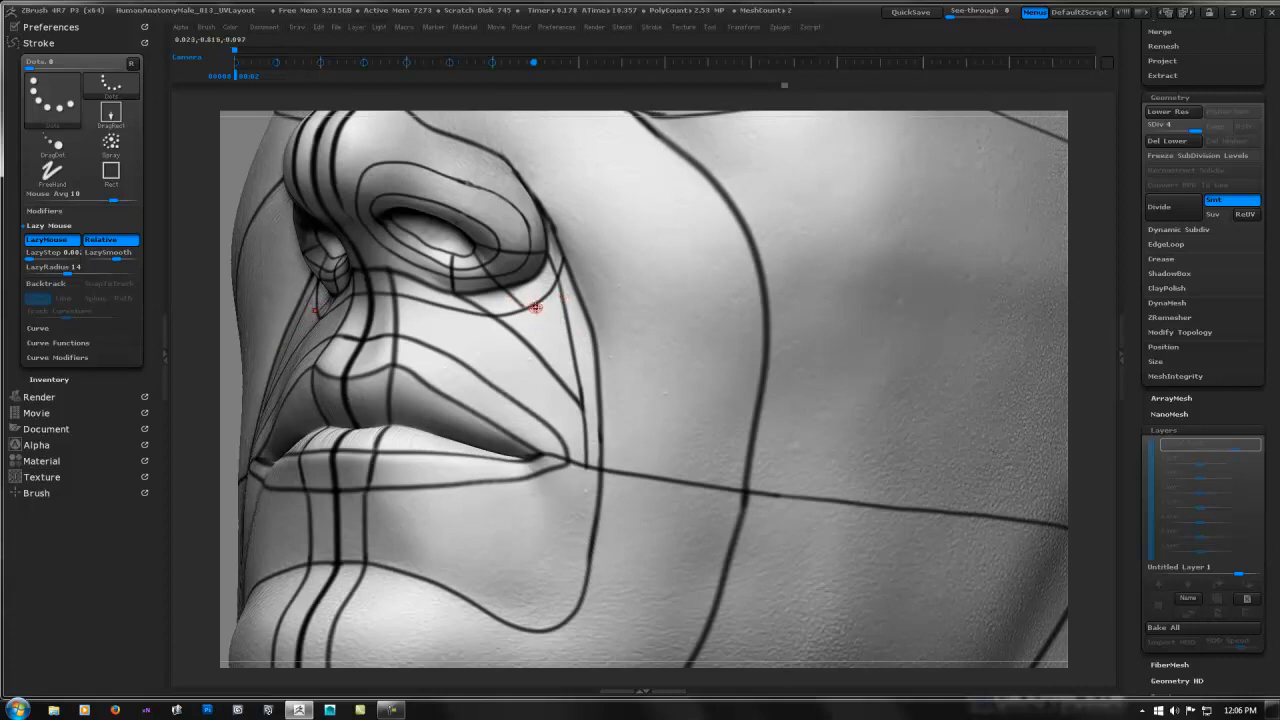
- Extend the short radiating line at the rear of the nostril down past the under-nose curve onto the upper lip area
{"action": "mouse_move", "coordinate": [537, 308]}
{"action": "right_mouse_down"}
{"action": "mouse_move", "coordinate": [588, 304]}
{"action": "mouse_move", "coordinate": [520, 298]}
{"action": "right_mouse_up"}
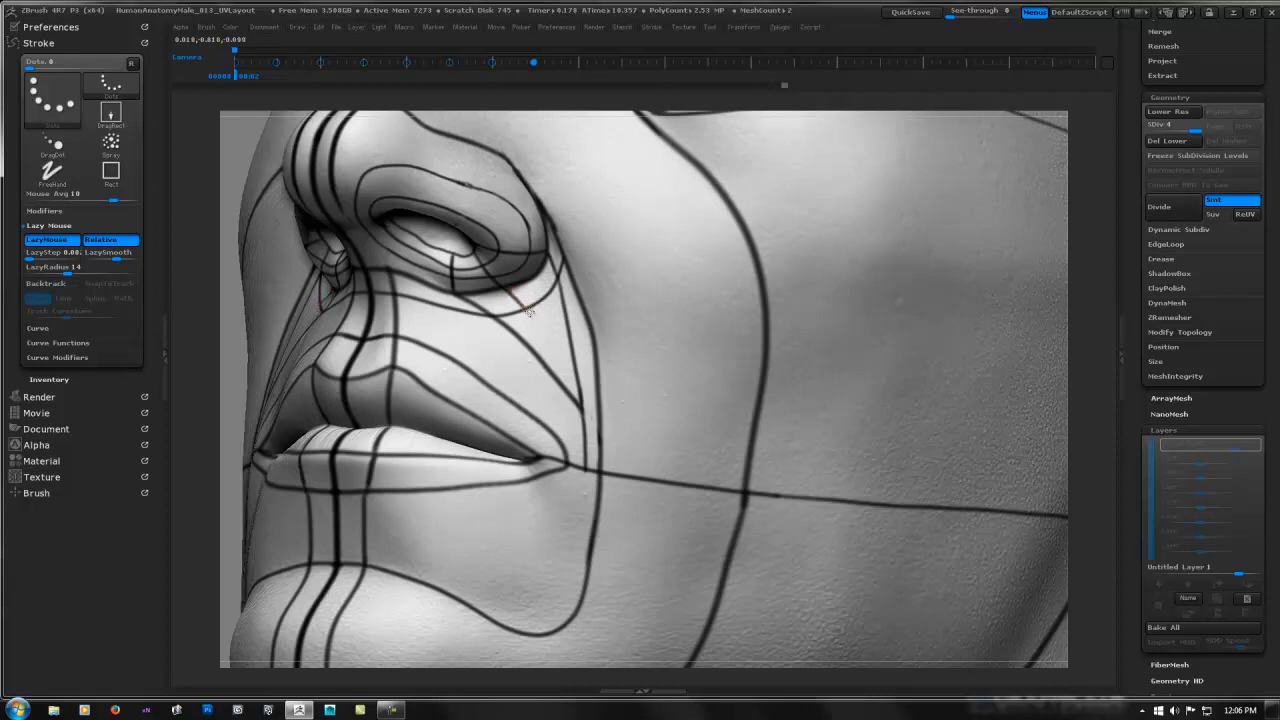
{"action": "left_click_drag", "start_coordinate": [529, 312], "coordinate": [558, 344]}
{"action": "mouse_move", "coordinate": [564, 339]}
{"action": "right_mouse_down", "text": "alt"}
{"action": "mouse_move", "coordinate": [564, 427]}
{"action": "mouse_move", "coordinate": [563, 328]}
{"action": "mouse_move", "coordinate": [549, 417]}
{"action": "mouse_move", "coordinate": [571, 366]}
{"action": "mouse_move", "coordinate": [598, 365]}
{"action": "mouse_move", "coordinate": [566, 345]}
{"action": "right_mouse_up", "text": "alt"}
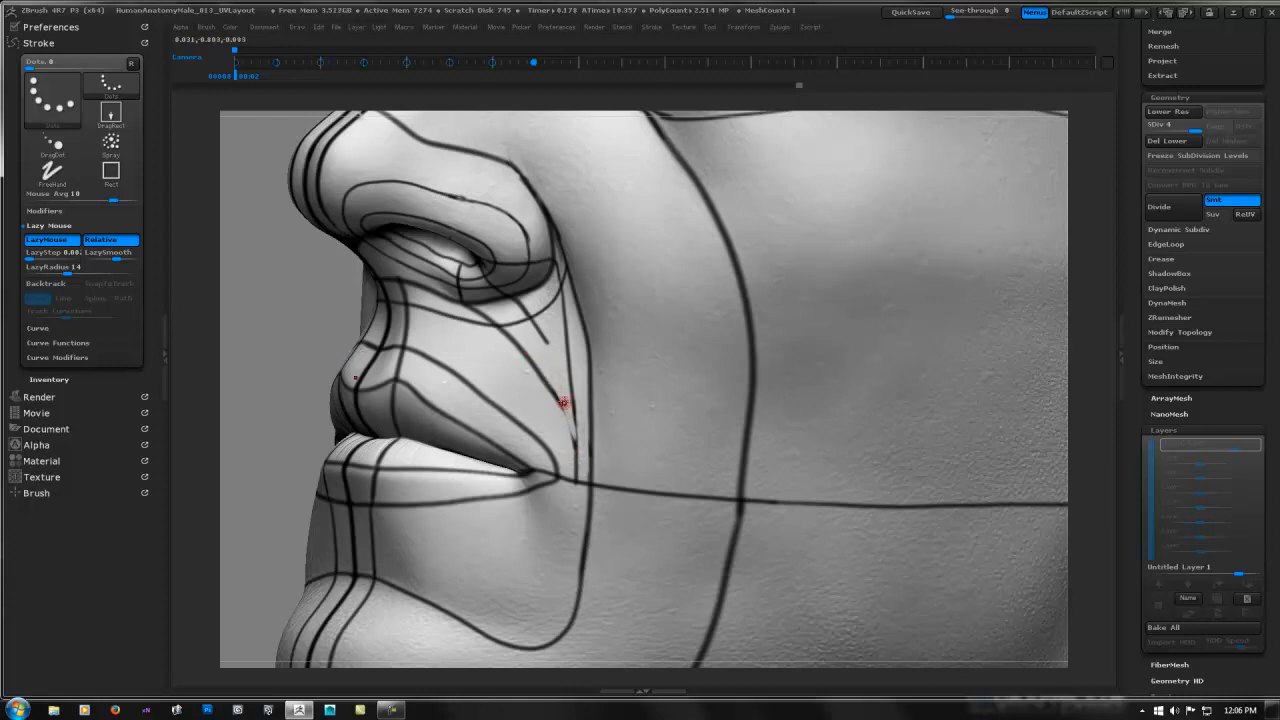
- Rework the lower end of the diagonal upper-lip line so it merges smoothly into the vertical line above the mouth corner
{"action": "left_click_drag", "start_coordinate": [575, 446], "coordinate": [580, 457]}
{"action": "key", "text": "ctrl+z"}
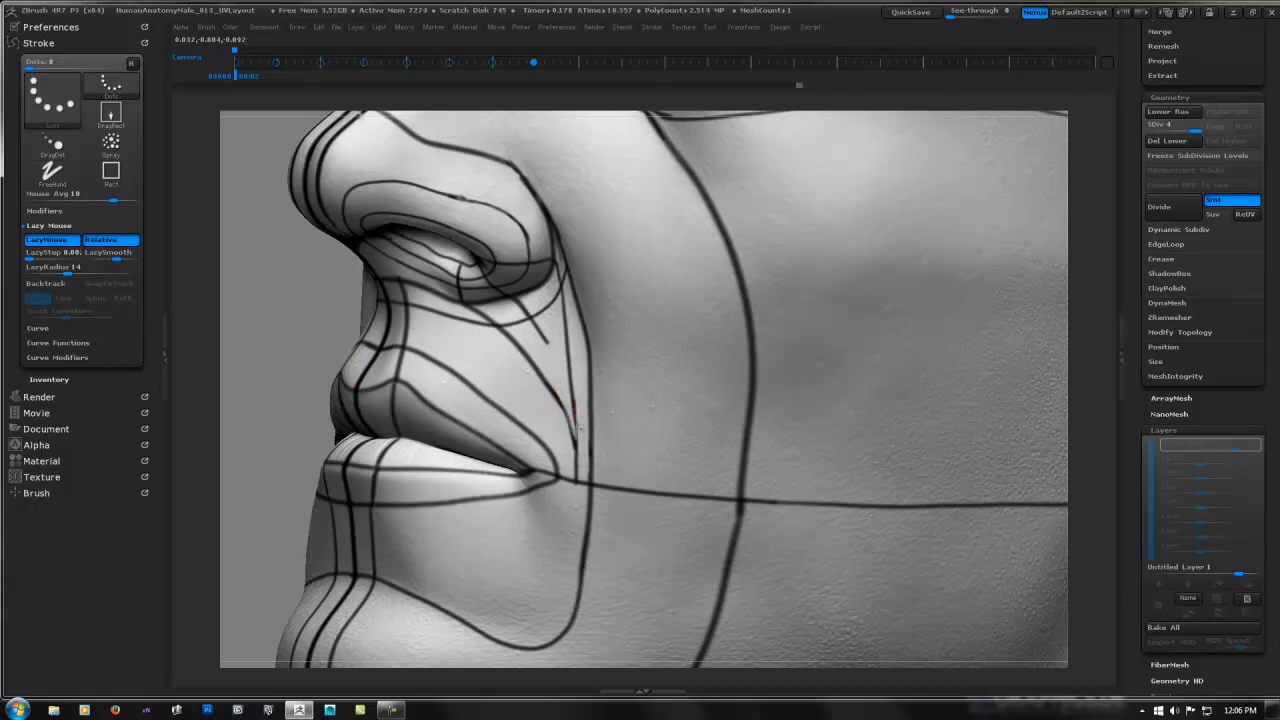
{"action": "mouse_move", "coordinate": [582, 404]}
{"action": "right_mouse_down"}
{"action": "mouse_move", "coordinate": [740, 402]}
{"action": "mouse_move", "coordinate": [584, 404]}
{"action": "mouse_move", "coordinate": [592, 417]}
{"action": "mouse_move", "coordinate": [556, 364]}
{"action": "mouse_move", "coordinate": [578, 437]}
{"action": "mouse_move", "coordinate": [565, 357]}
{"action": "right_mouse_up"}
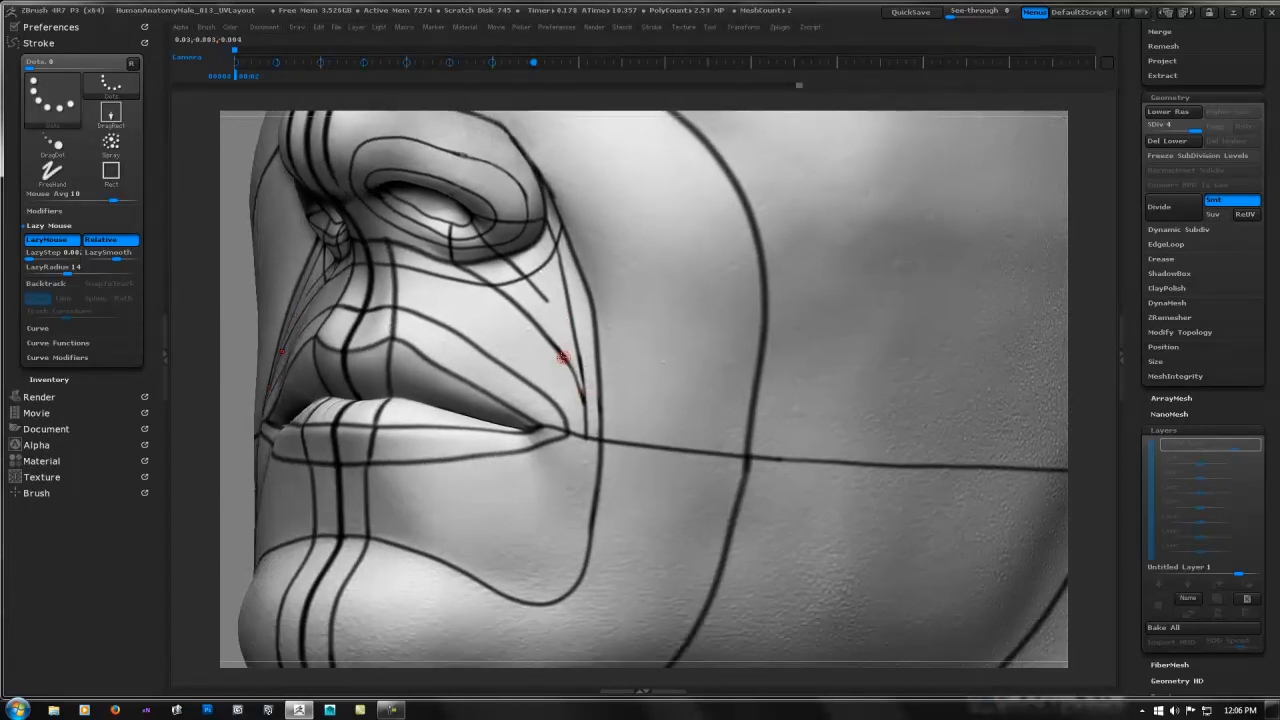
{"action": "left_click_drag", "start_coordinate": [588, 408], "coordinate": [586, 428]}
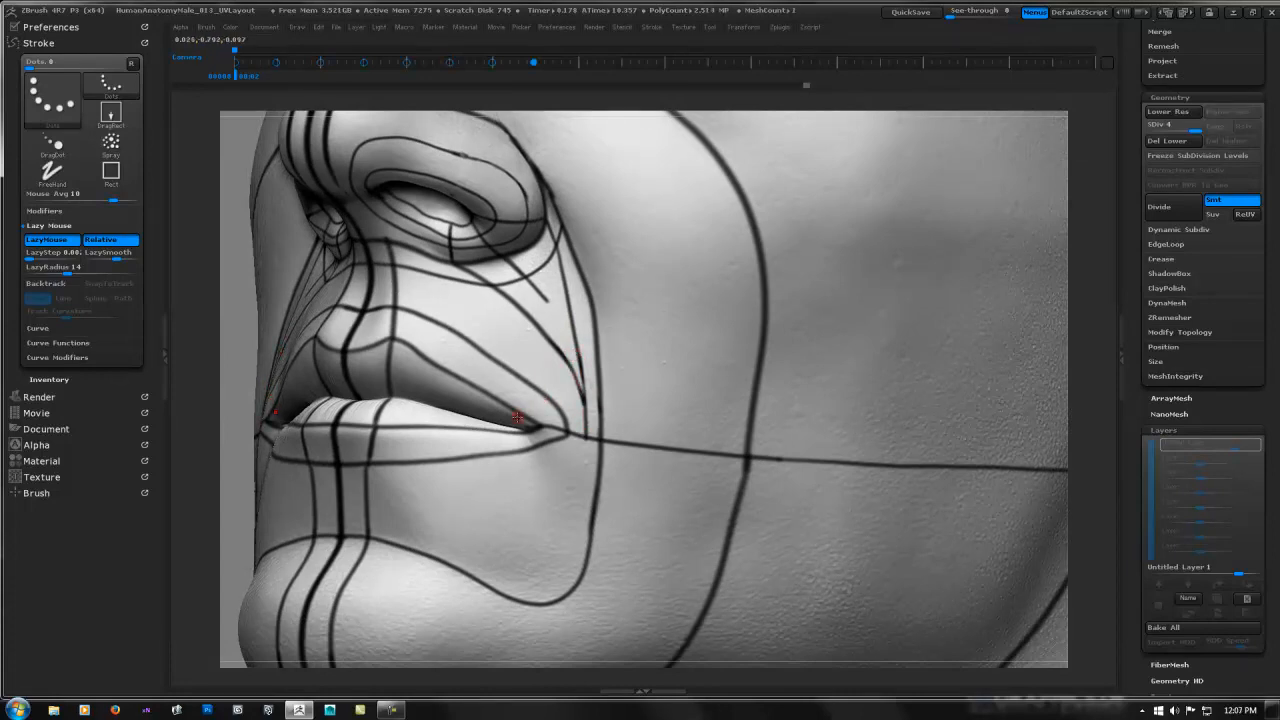
- Paint a line from the mouth corner up to the smile fold and across the cheek to the long vertical cheek contour
{"action": "left_click_drag", "start_coordinate": [533, 412], "coordinate": [562, 403]}
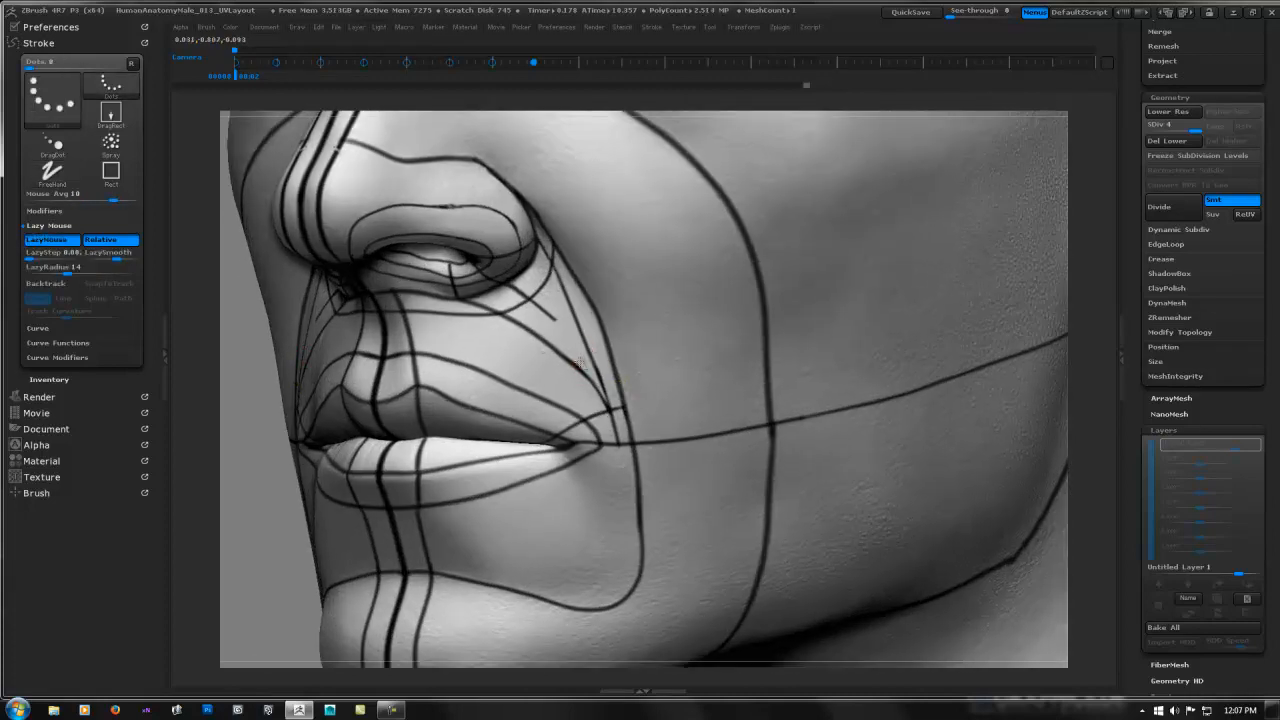
{"action": "right_click_drag", "start_coordinate": [578, 363], "coordinate": [564, 411], "text": "alt"}
{"action": "right_click_drag", "start_coordinate": [637, 434], "coordinate": [618, 452]}
{"action": "left_click_drag", "start_coordinate": [607, 456], "coordinate": [770, 418]}
{"action": "mouse_move", "coordinate": [693, 419]}
{"action": "right_mouse_down"}
{"action": "mouse_move", "coordinate": [778, 409]}
{"action": "mouse_move", "coordinate": [735, 408]}
{"action": "mouse_move", "coordinate": [634, 354]}
{"action": "mouse_move", "coordinate": [603, 378]}
{"action": "mouse_move", "coordinate": [545, 338]}
{"action": "mouse_move", "coordinate": [539, 506]}
{"action": "right_mouse_up"}
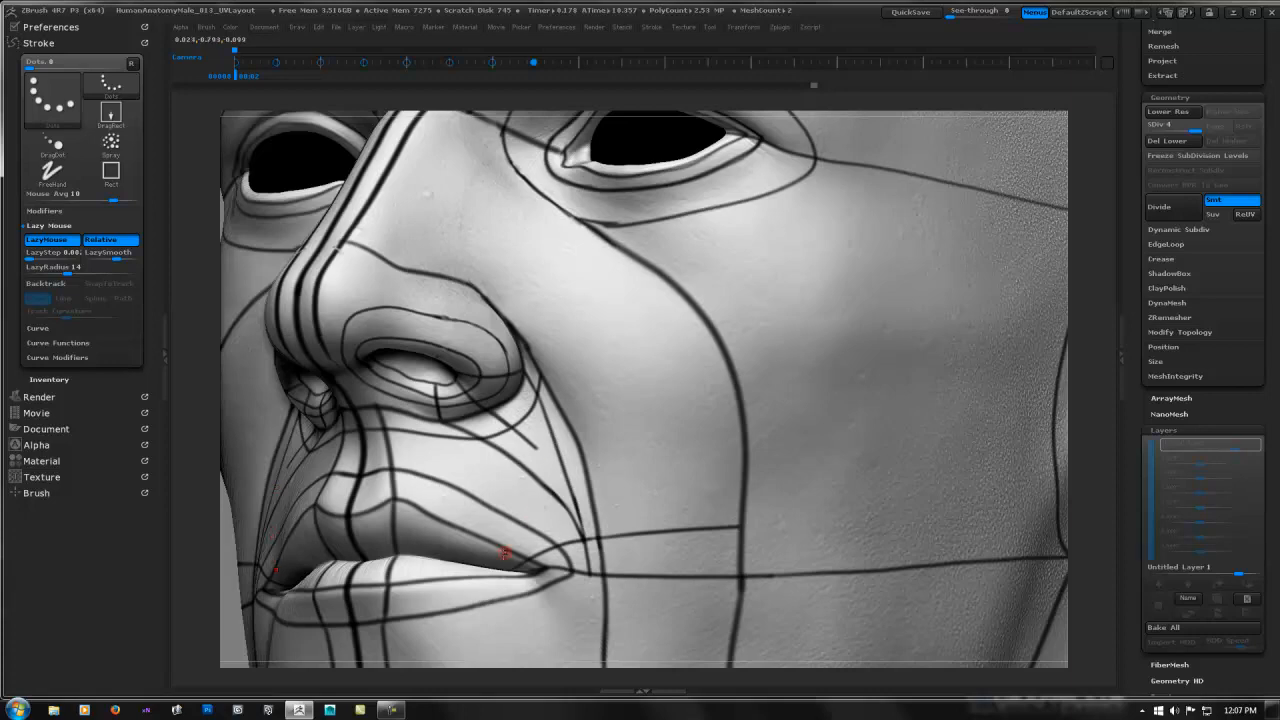
{"action": "mouse_move", "coordinate": [434, 429]}
{"action": "right_mouse_down"}
{"action": "mouse_move", "coordinate": [427, 381]}
{"action": "mouse_move", "coordinate": [338, 343]}
{"action": "right_mouse_up"}
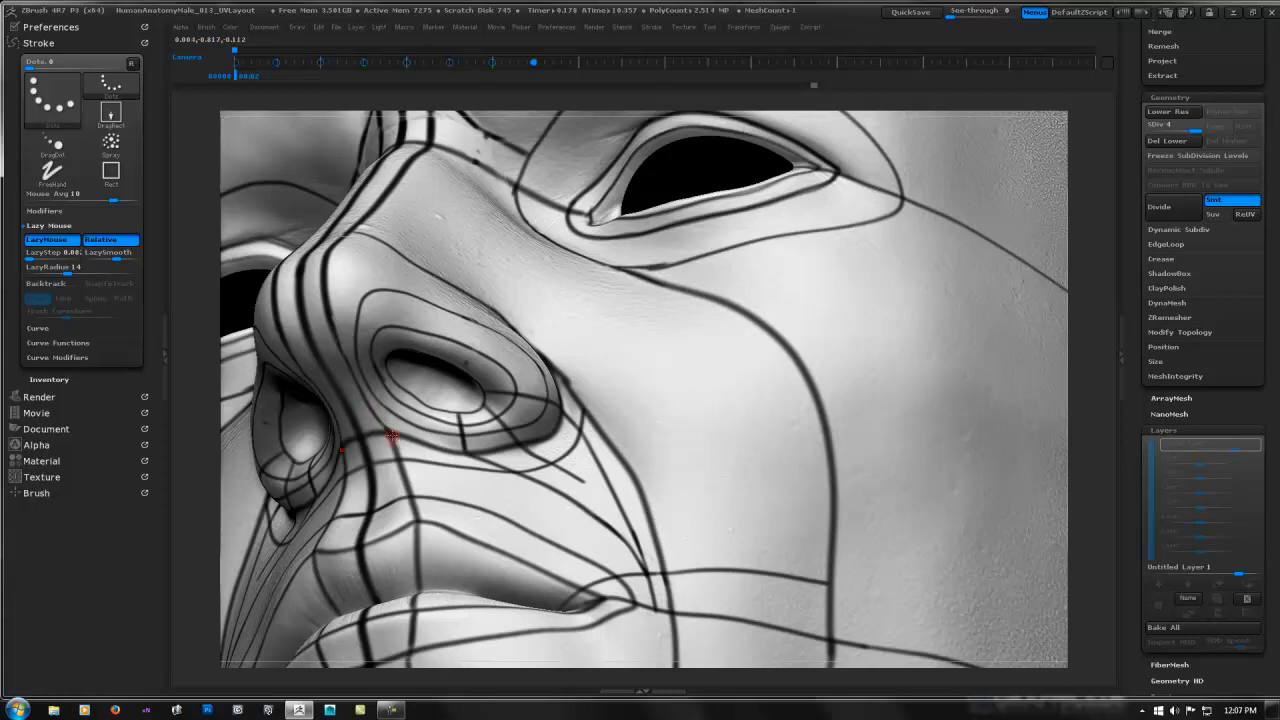
{"action": "mouse_move", "coordinate": [391, 435]}
{"action": "right_mouse_down"}
{"action": "mouse_move", "coordinate": [384, 360]}
{"action": "mouse_move", "coordinate": [406, 361]}
{"action": "mouse_move", "coordinate": [386, 363]}
{"action": "right_mouse_up"}
{"action": "key", "text": "ctrl"}
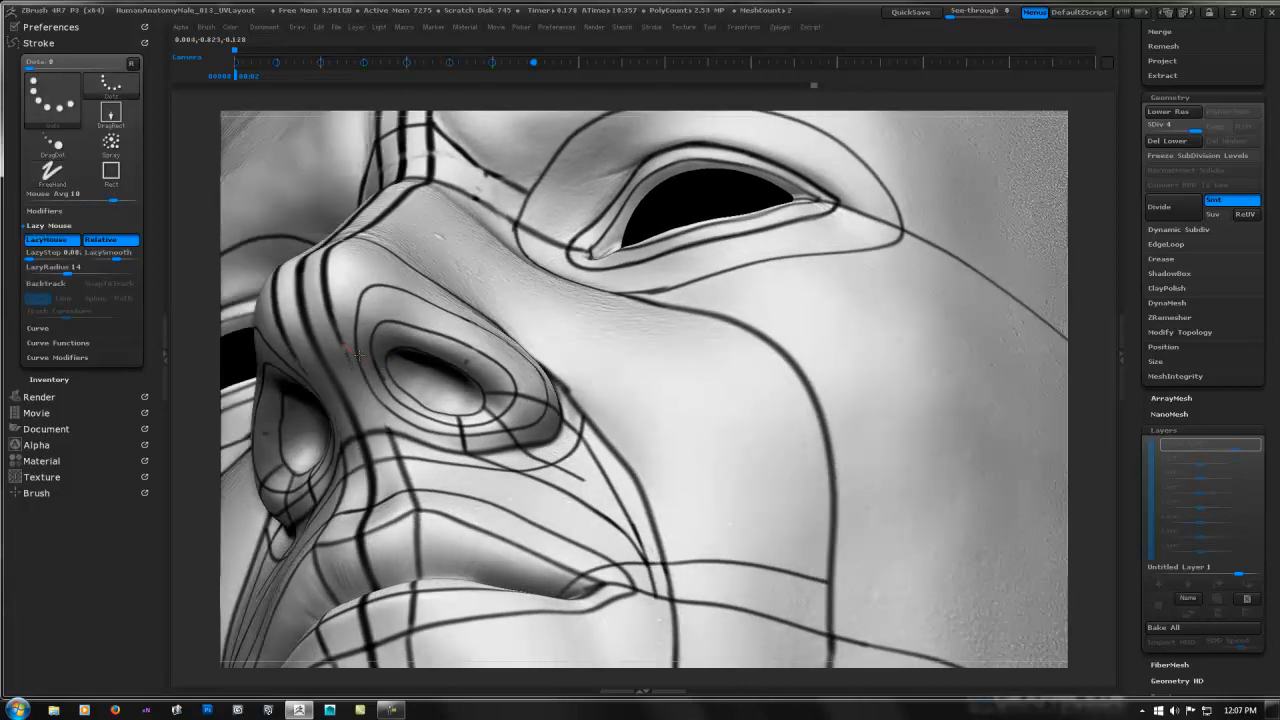
{"action": "key", "text": "ctrl"}
{"action": "key", "text": "ctrl"}
{"action": "left_click_drag", "start_coordinate": [358, 349], "coordinate": [391, 434]}
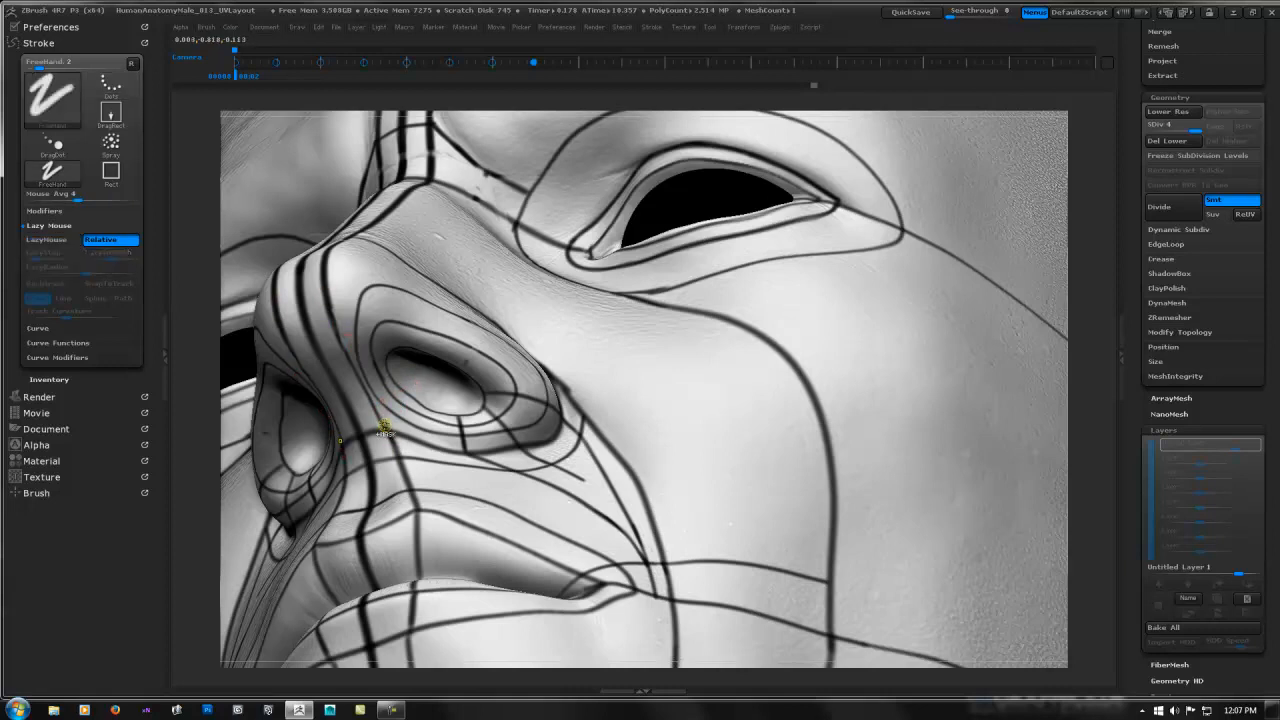
{"action": "key", "text": "ctrl+z"}
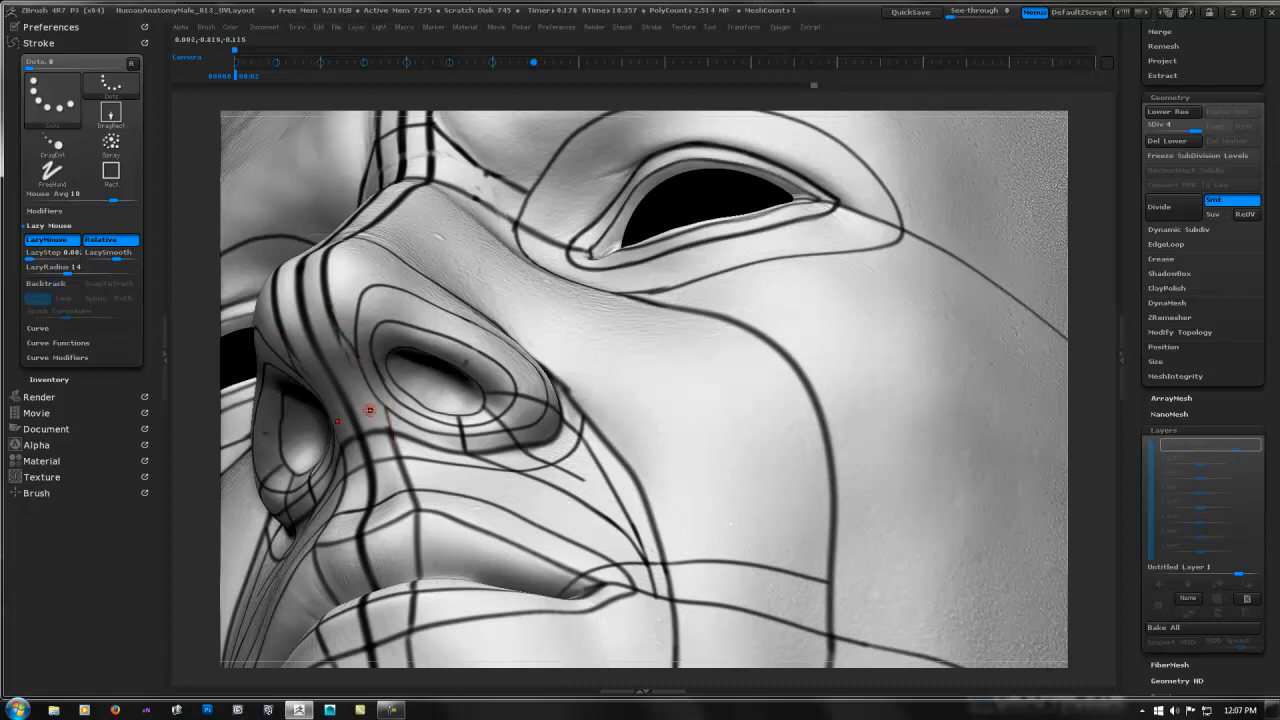
- Paint two short cross lines from the underside of the nose across the nostril contours to the inner nostril rim
{"action": "left_click_drag", "start_coordinate": [356, 412], "coordinate": [384, 408]}
{"action": "left_click_drag", "start_coordinate": [368, 351], "coordinate": [386, 352]}
{"action": "mouse_move", "coordinate": [399, 355]}
{"action": "right_mouse_down"}
{"action": "mouse_move", "coordinate": [350, 364]}
{"action": "mouse_move", "coordinate": [393, 343]}
{"action": "mouse_move", "coordinate": [340, 318]}
{"action": "right_mouse_up"}
{"action": "left_click_drag", "start_coordinate": [339, 315], "coordinate": [356, 379]}
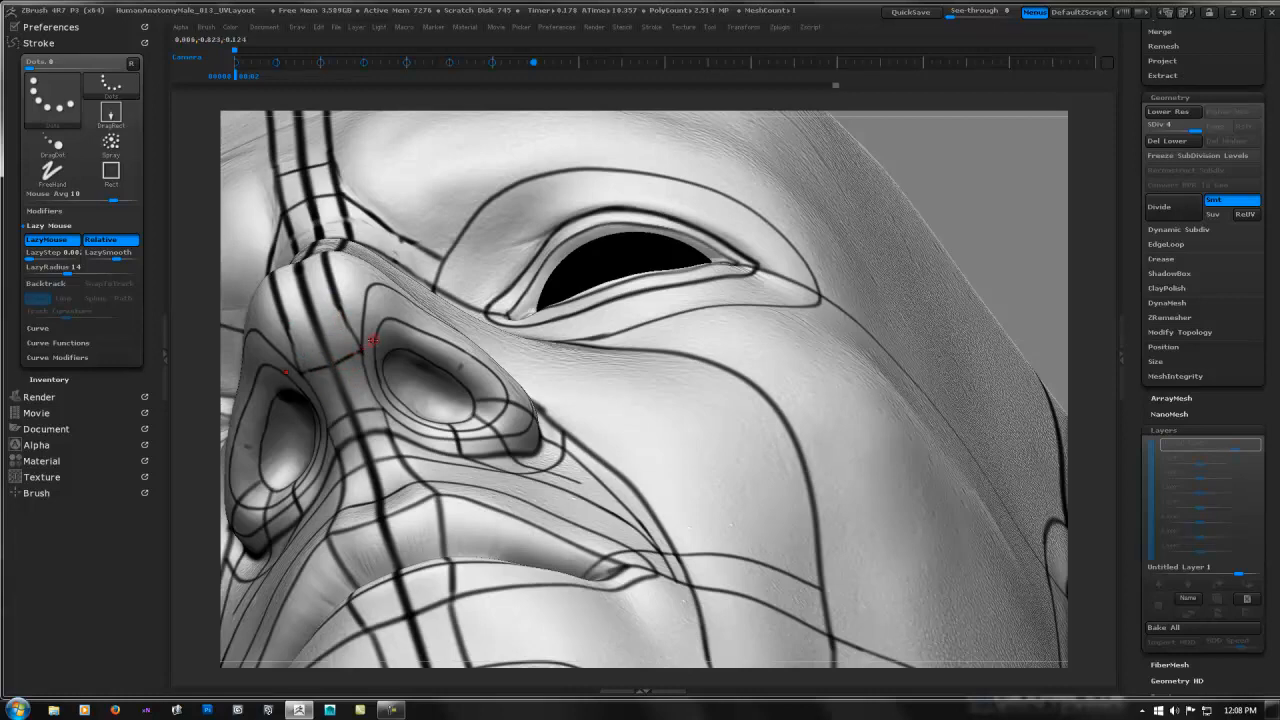
{"action": "mouse_move", "coordinate": [369, 346]}
{"action": "right_mouse_down"}
{"action": "mouse_move", "coordinate": [375, 311]}
{"action": "mouse_move", "coordinate": [366, 349]}
{"action": "mouse_move", "coordinate": [398, 400]}
{"action": "right_mouse_up"}
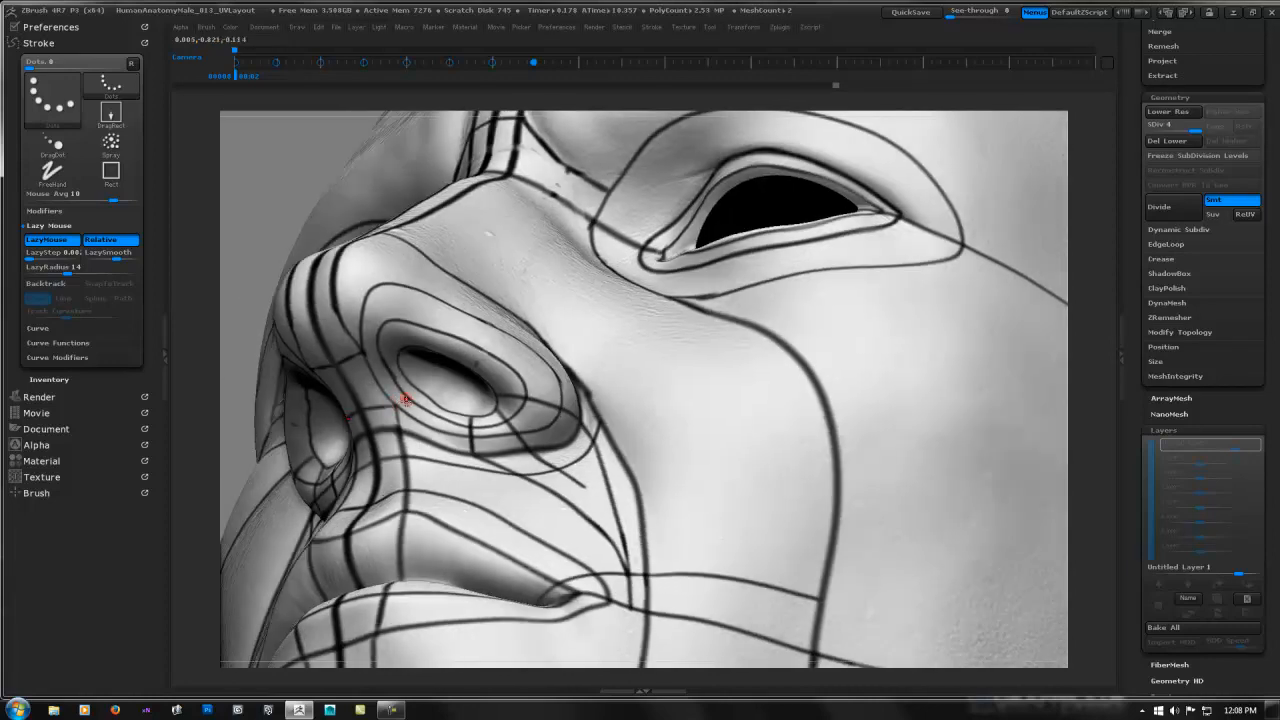
{"action": "right_click_drag", "start_coordinate": [405, 412], "coordinate": [396, 408]}
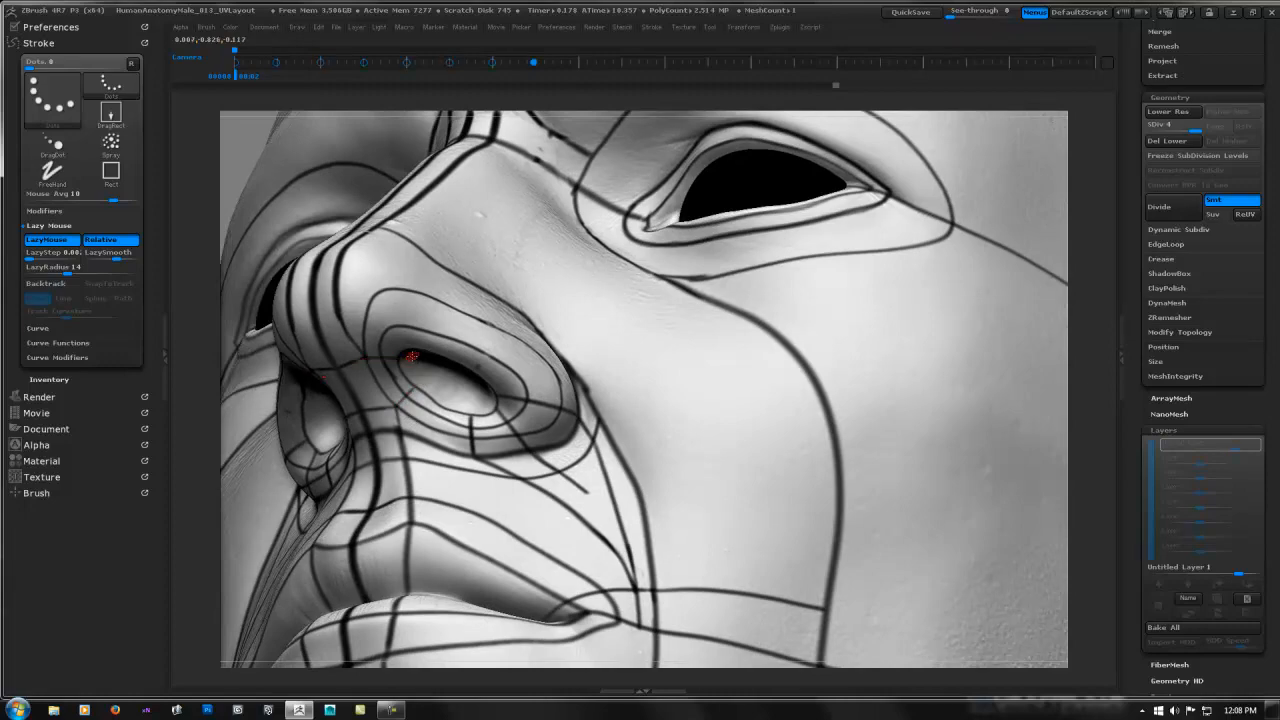
- Paint a cross line over the nose tip across the ridge lines, and link the tip lines toward the outer nostril contour
{"action": "right_click_drag", "start_coordinate": [412, 356], "coordinate": [337, 366]}
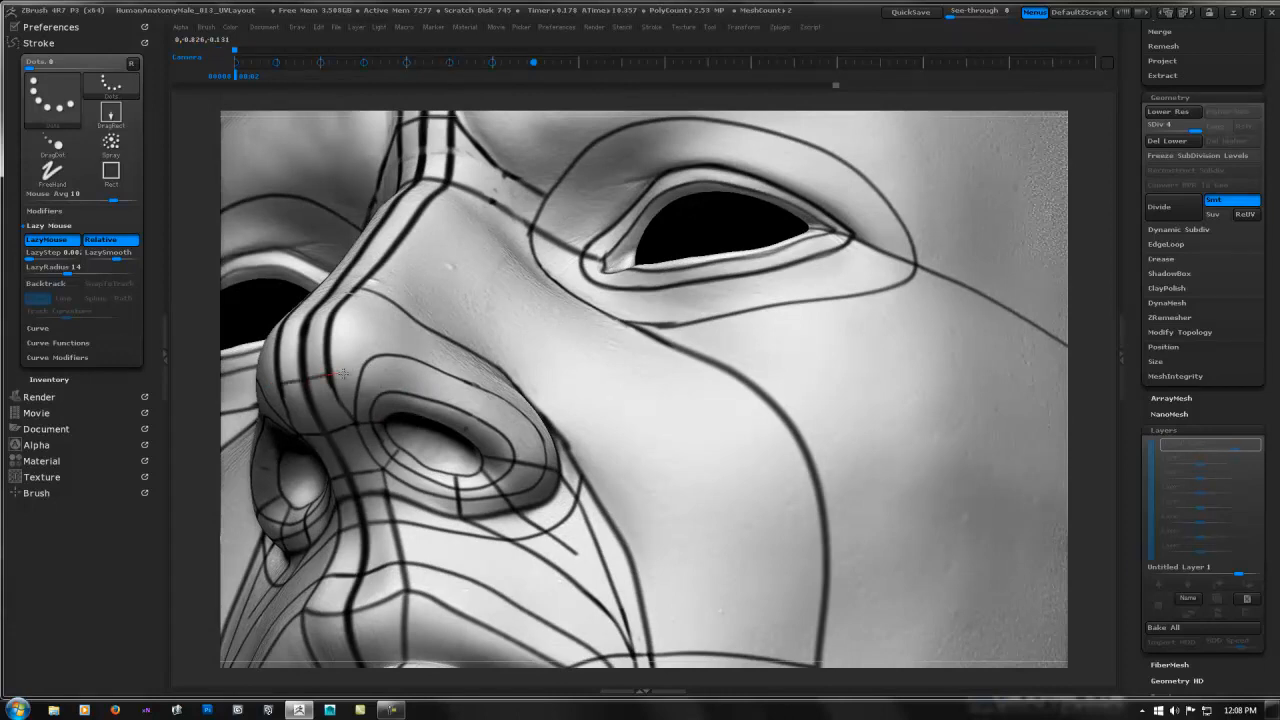
{"action": "right_click_drag", "start_coordinate": [335, 372], "coordinate": [324, 324]}
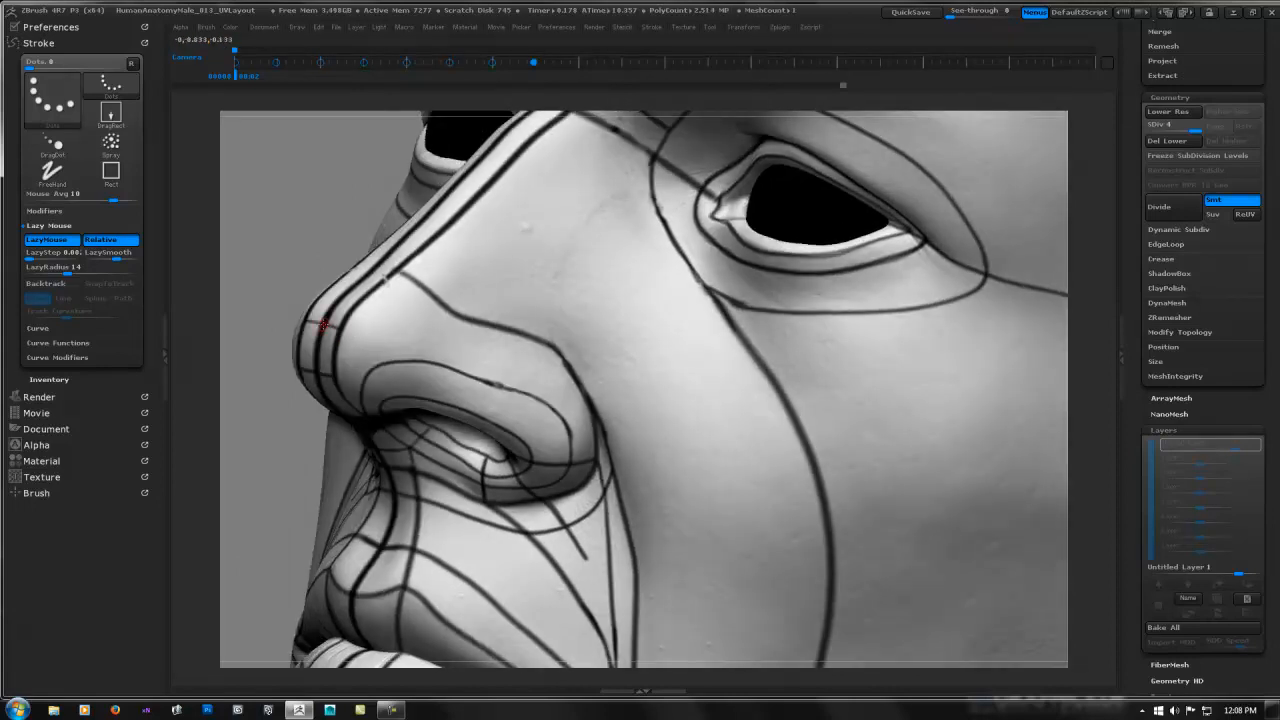
{"action": "mouse_move", "coordinate": [348, 332]}
{"action": "right_mouse_down"}
{"action": "mouse_move", "coordinate": [392, 288]}
{"action": "mouse_move", "coordinate": [346, 310]}
{"action": "right_mouse_up"}
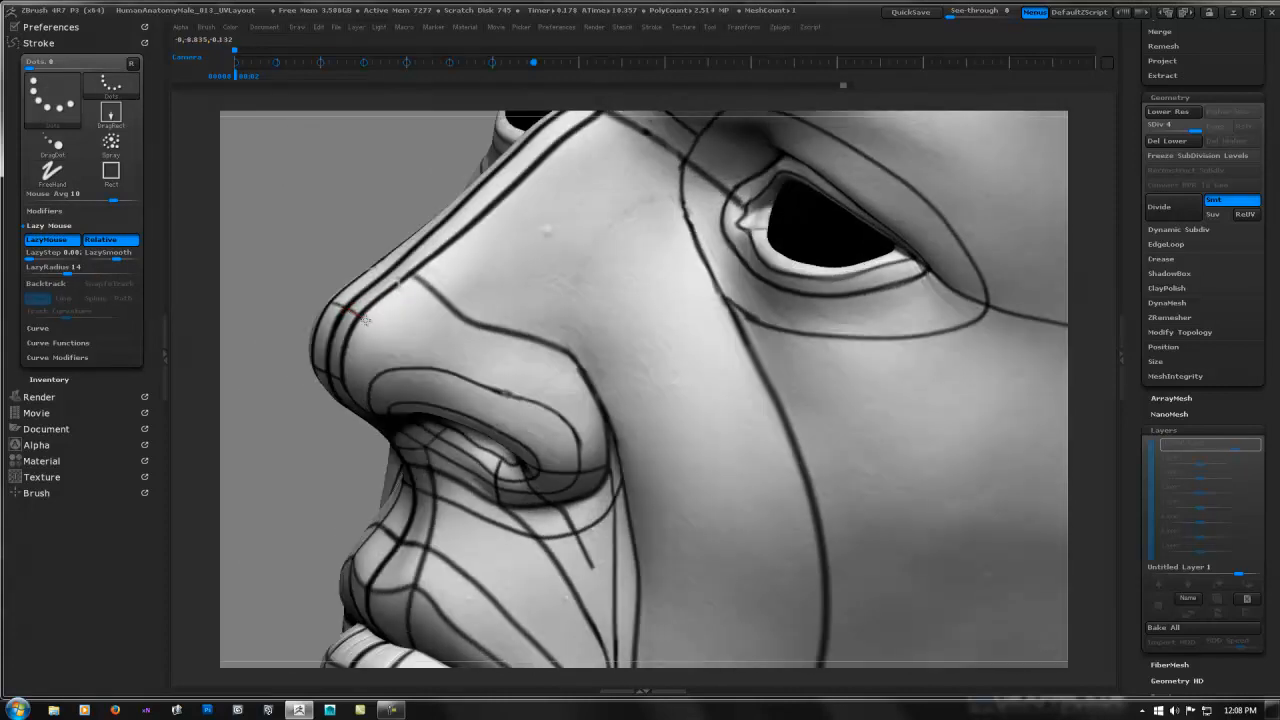
{"action": "left_click_drag", "start_coordinate": [365, 320], "coordinate": [368, 316]}
{"action": "mouse_move", "coordinate": [474, 309]}
{"action": "right_mouse_down"}
{"action": "mouse_move", "coordinate": [438, 312]}
{"action": "mouse_move", "coordinate": [513, 293]}
{"action": "mouse_move", "coordinate": [401, 353]}
{"action": "mouse_move", "coordinate": [452, 331]}
{"action": "mouse_move", "coordinate": [408, 339]}
{"action": "mouse_move", "coordinate": [450, 330]}
{"action": "mouse_move", "coordinate": [395, 315]}
{"action": "right_mouse_up"}
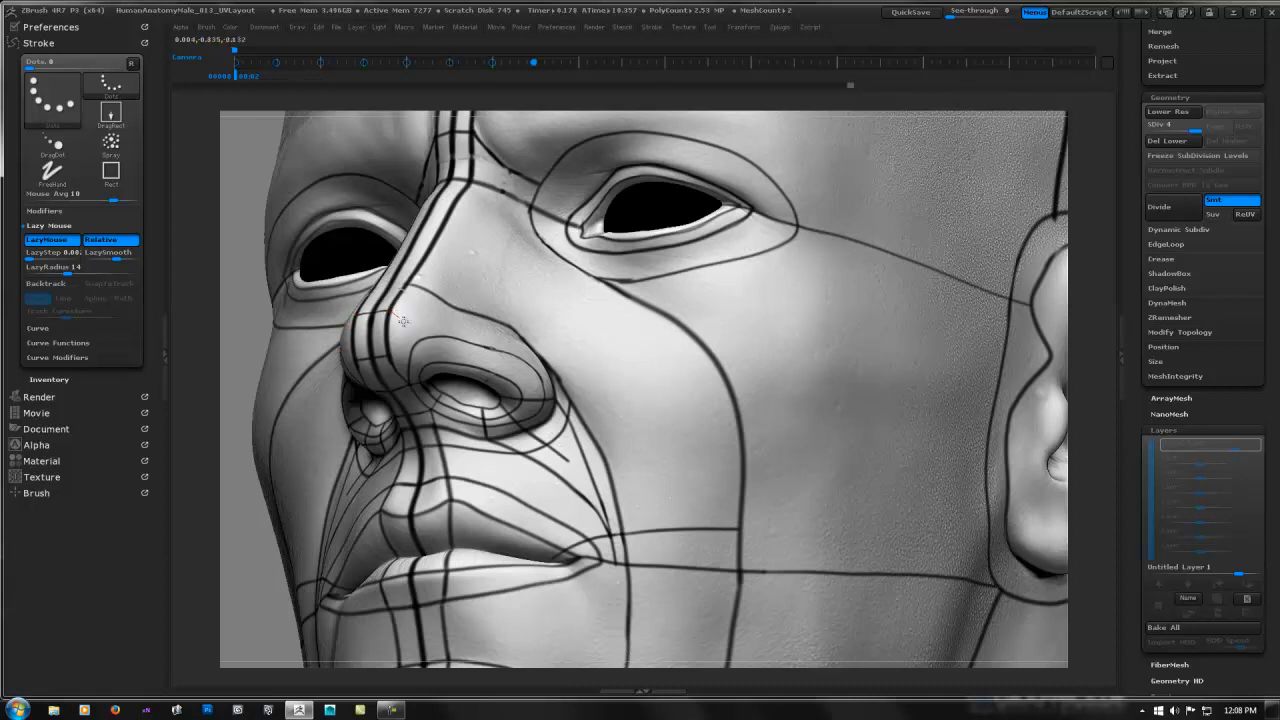
{"action": "left_click_drag", "start_coordinate": [431, 347], "coordinate": [397, 312]}
{"action": "mouse_move", "coordinate": [422, 320]}
{"action": "right_mouse_down"}
{"action": "mouse_move", "coordinate": [426, 350]}
{"action": "mouse_move", "coordinate": [398, 299]}
{"action": "mouse_move", "coordinate": [414, 298]}
{"action": "right_mouse_up"}
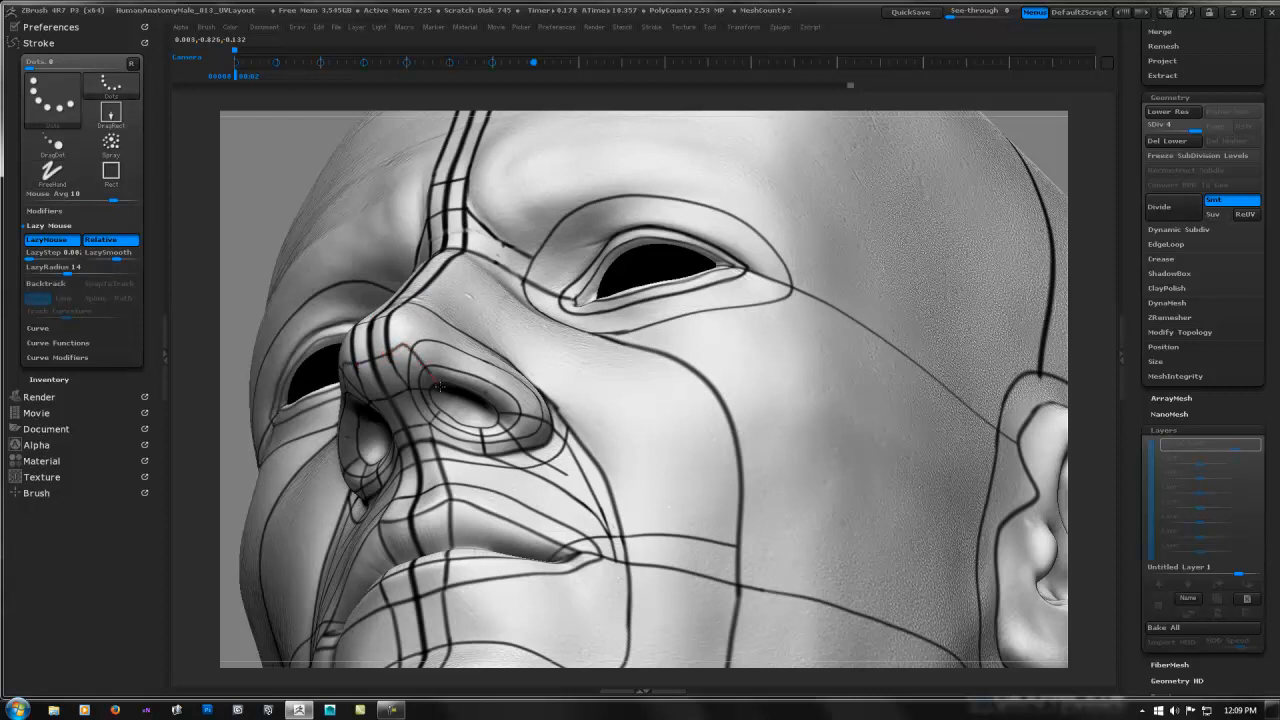
- Paint a line down the side of the nose from beside the bridge to the front of the outer nostril contour
{"action": "right_click_drag", "start_coordinate": [408, 332], "coordinate": [406, 350]}
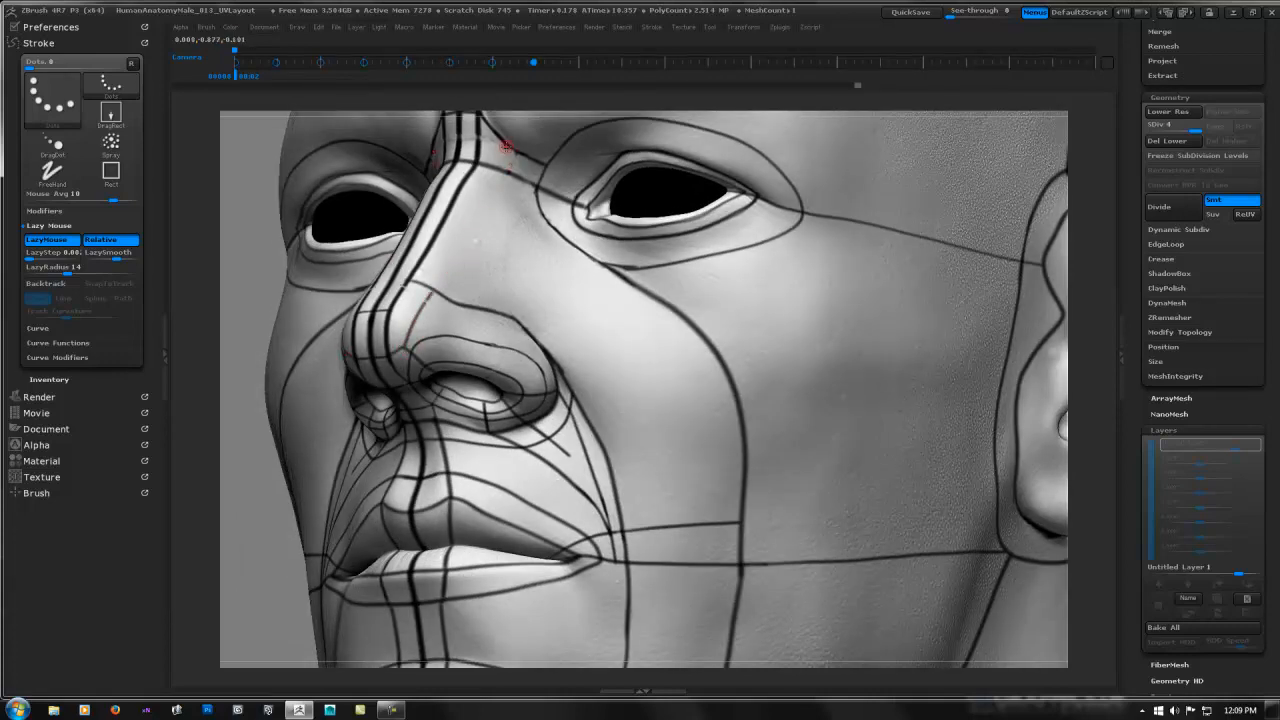
{"action": "left_click_drag", "start_coordinate": [507, 150], "coordinate": [437, 287]}
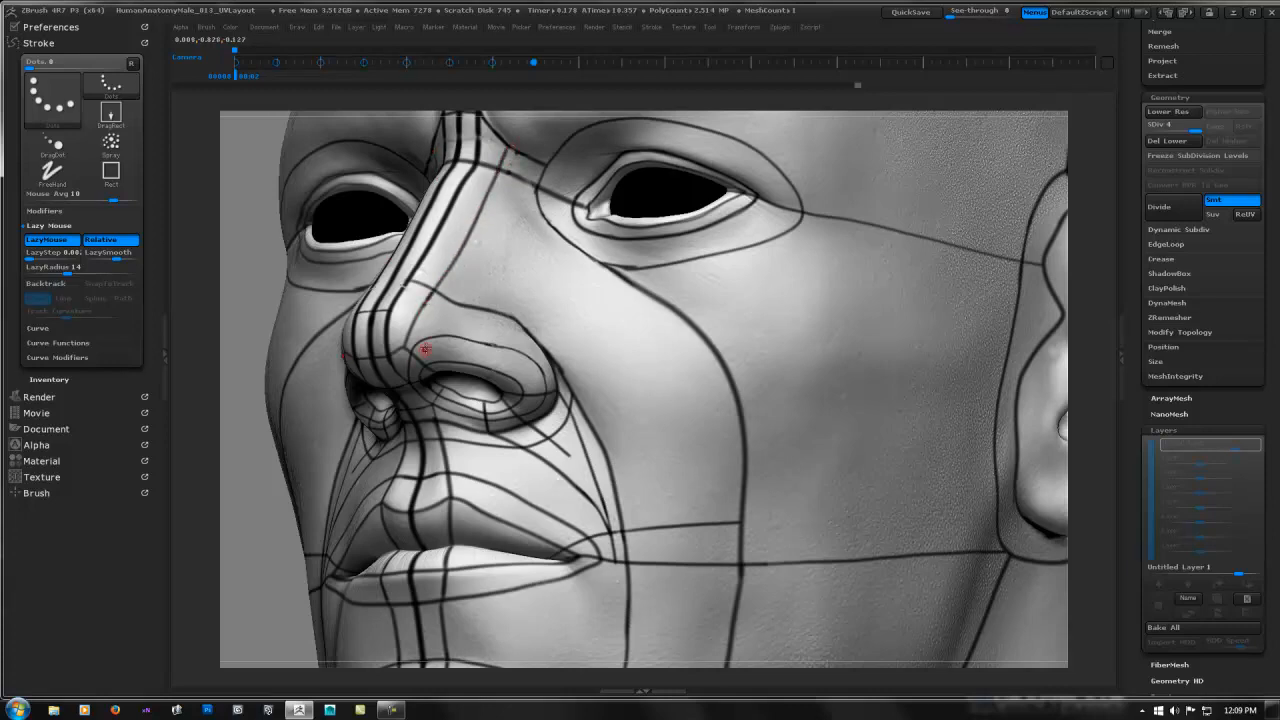
{"action": "mouse_move", "coordinate": [425, 349]}
{"action": "right_mouse_down"}
{"action": "mouse_move", "coordinate": [423, 323]}
{"action": "mouse_move", "coordinate": [464, 301]}
{"action": "mouse_move", "coordinate": [425, 315]}
{"action": "mouse_move", "coordinate": [433, 325]}
{"action": "mouse_move", "coordinate": [388, 362]}
{"action": "right_mouse_up"}
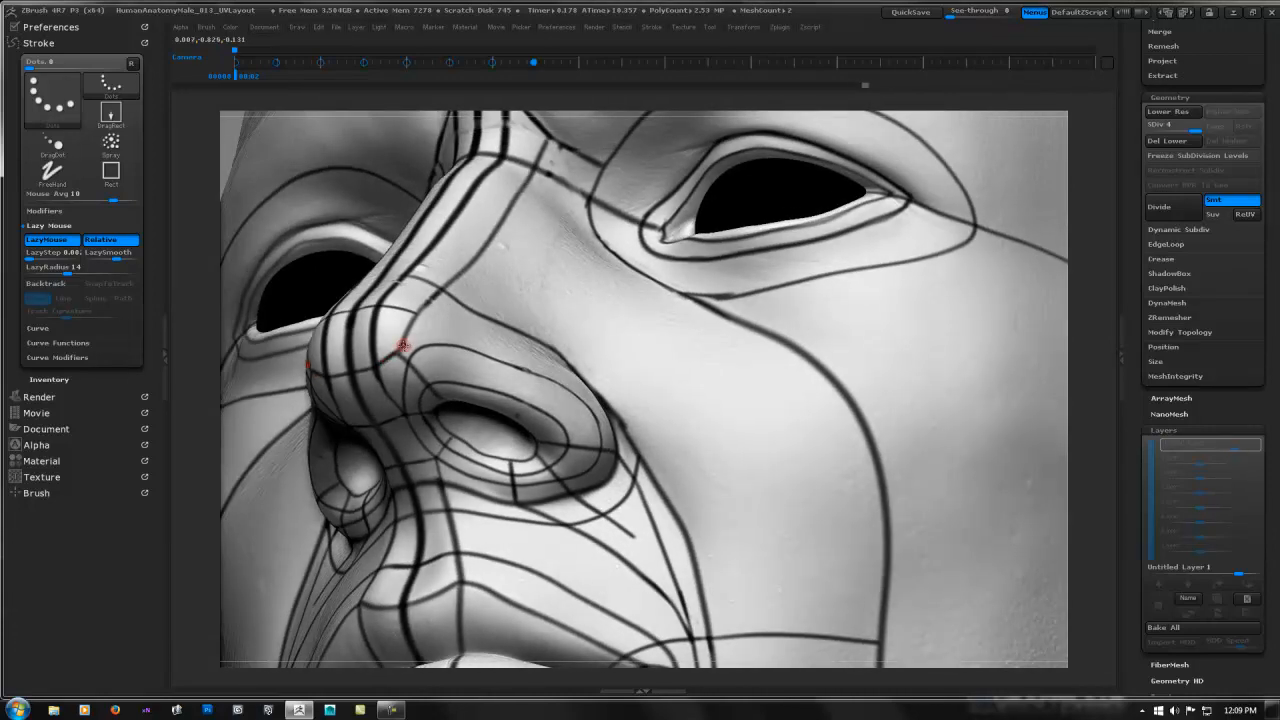
{"action": "left_click_drag", "start_coordinate": [419, 304], "coordinate": [420, 301]}
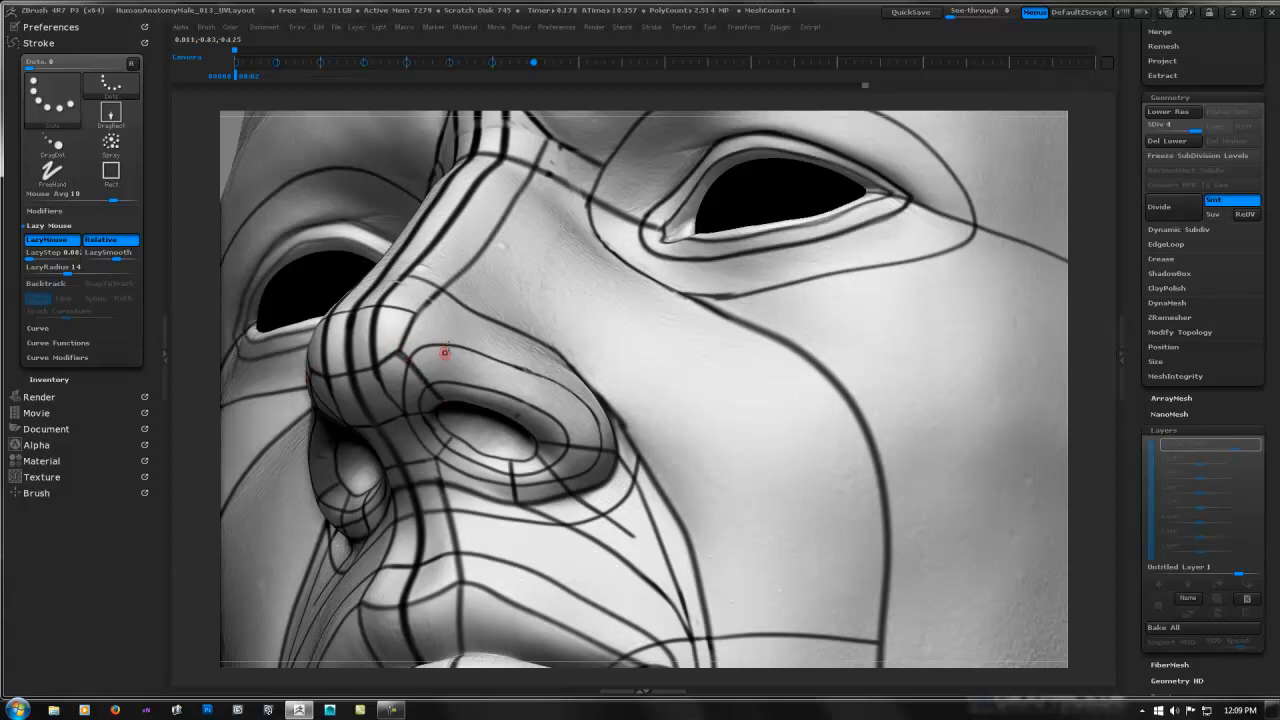
{"action": "mouse_move", "coordinate": [446, 354]}
{"action": "right_mouse_down"}
{"action": "mouse_move", "coordinate": [474, 318]}
{"action": "mouse_move", "coordinate": [421, 366]}
{"action": "mouse_move", "coordinate": [433, 336]}
{"action": "right_mouse_up"}
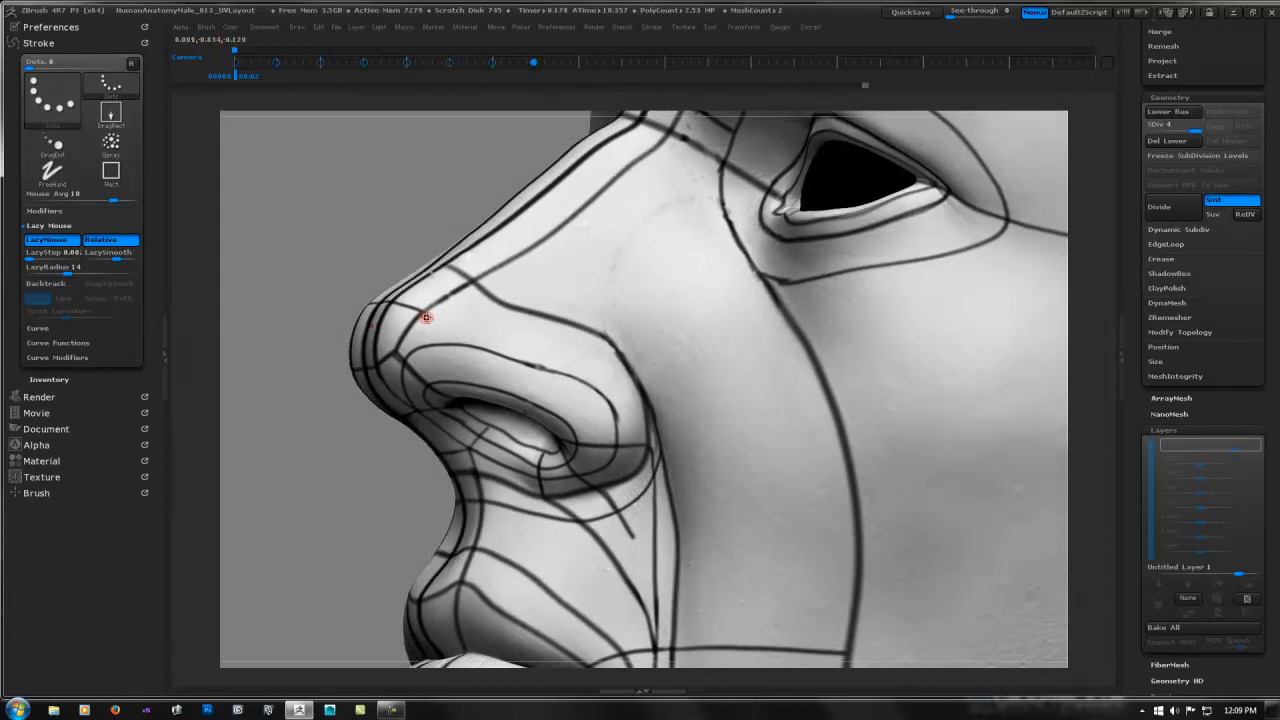
- Extend the nose-tip cross line to the outer nostril contour and connect that point up to the line above the wing
{"action": "left_click_drag", "start_coordinate": [424, 313], "coordinate": [456, 351]}
{"action": "mouse_move", "coordinate": [468, 348]}
{"action": "right_mouse_down"}
{"action": "mouse_move", "coordinate": [476, 370]}
{"action": "mouse_move", "coordinate": [477, 303]}
{"action": "right_mouse_up"}
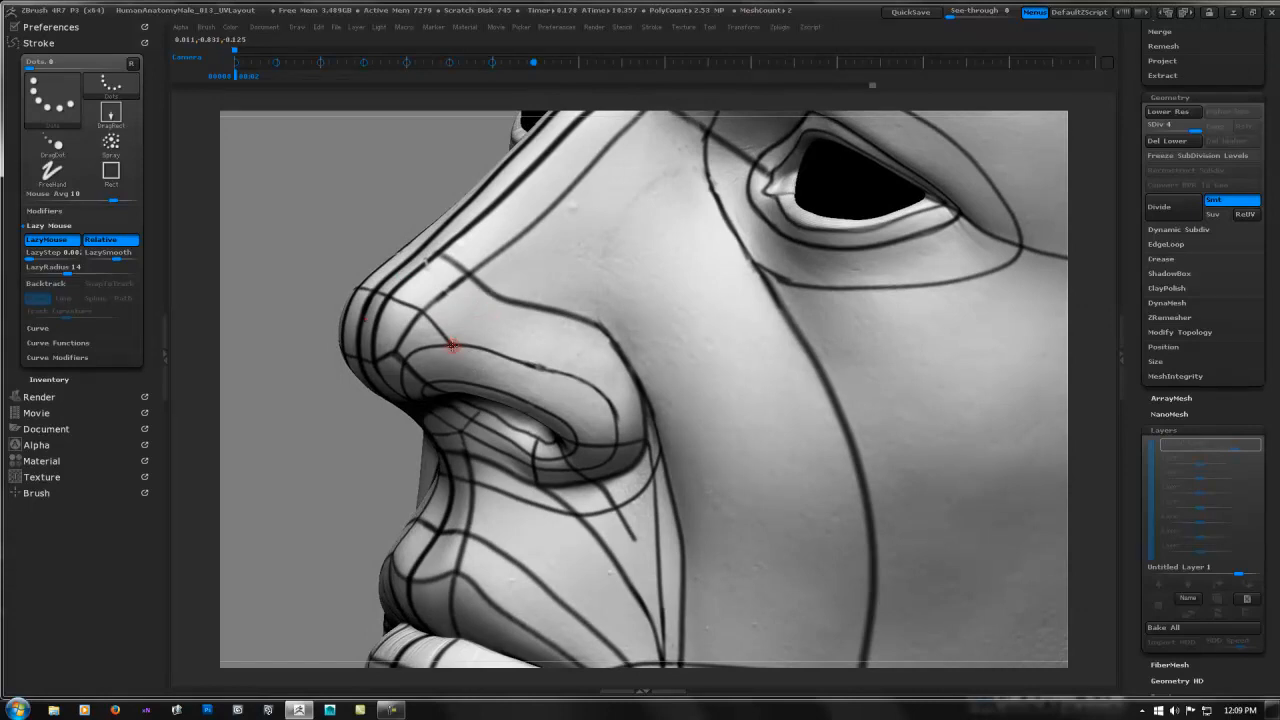
{"action": "left_click_drag", "start_coordinate": [452, 345], "coordinate": [512, 297]}
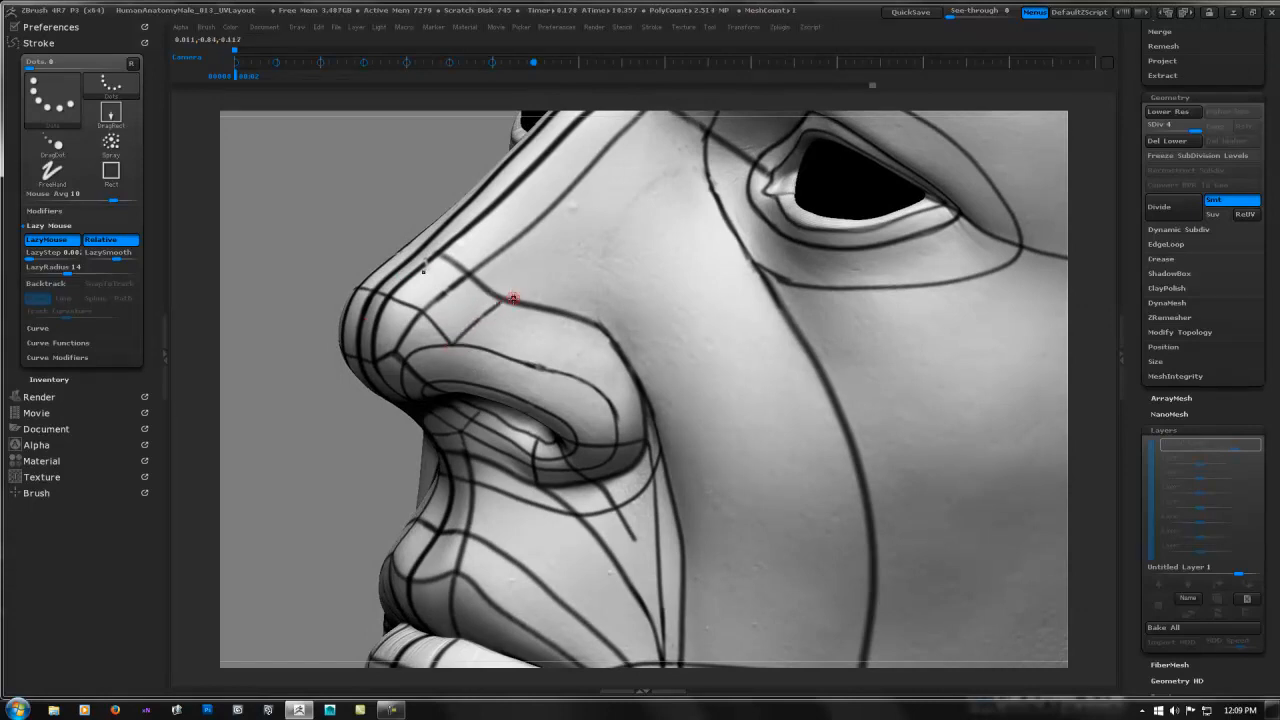
{"action": "right_click_drag", "start_coordinate": [512, 297], "coordinate": [470, 330]}
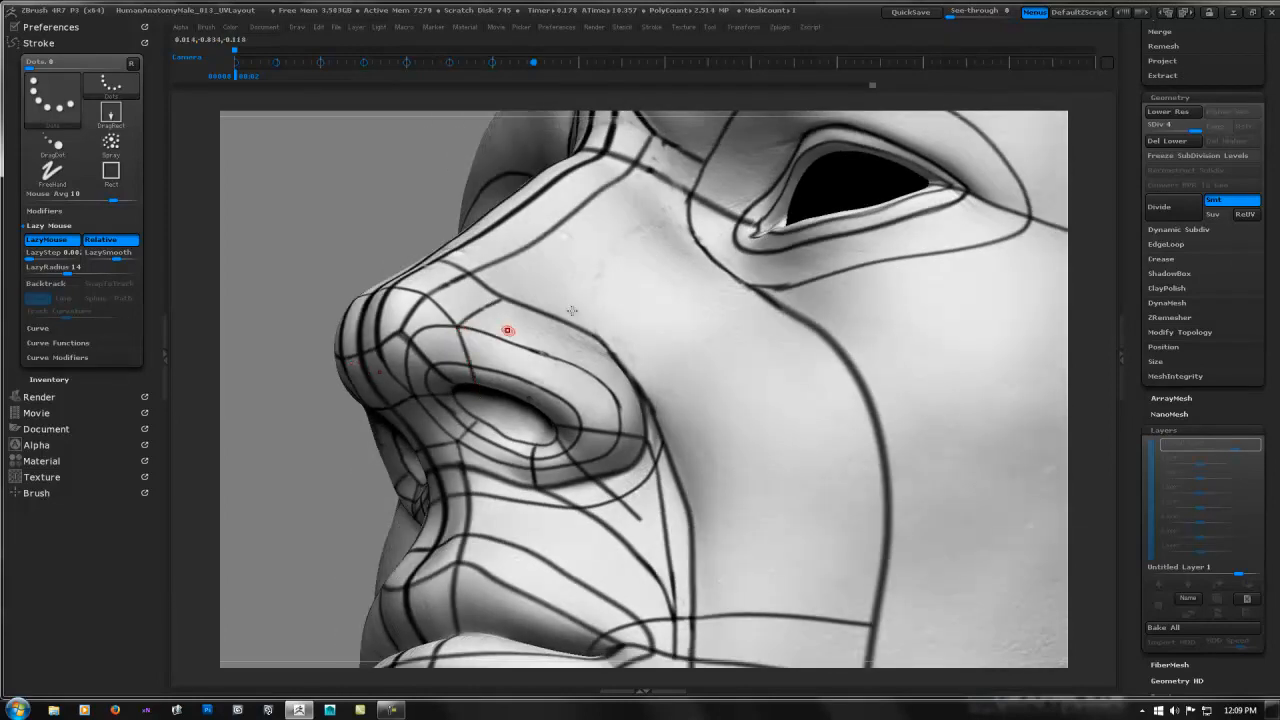
- Paint a radiating line across the nose wing from its upper crease line through the contours to the nostril rim
{"action": "mouse_move", "coordinate": [508, 331]}
{"action": "right_mouse_down", "text": "ctrl"}
{"action": "mouse_move", "coordinate": [558, 320]}
{"action": "mouse_move", "coordinate": [510, 316]}
{"action": "mouse_move", "coordinate": [508, 291]}
{"action": "mouse_move", "coordinate": [512, 331]}
{"action": "mouse_move", "coordinate": [503, 306]}
{"action": "mouse_move", "coordinate": [520, 286]}
{"action": "mouse_move", "coordinate": [538, 301]}
{"action": "mouse_move", "coordinate": [514, 289]}
{"action": "mouse_move", "coordinate": [571, 271]}
{"action": "mouse_move", "coordinate": [524, 293]}
{"action": "mouse_move", "coordinate": [504, 347]}
{"action": "mouse_move", "coordinate": [586, 325]}
{"action": "mouse_move", "coordinate": [574, 317]}
{"action": "mouse_move", "coordinate": [523, 339]}
{"action": "mouse_move", "coordinate": [494, 309]}
{"action": "right_mouse_up", "text": "ctrl"}
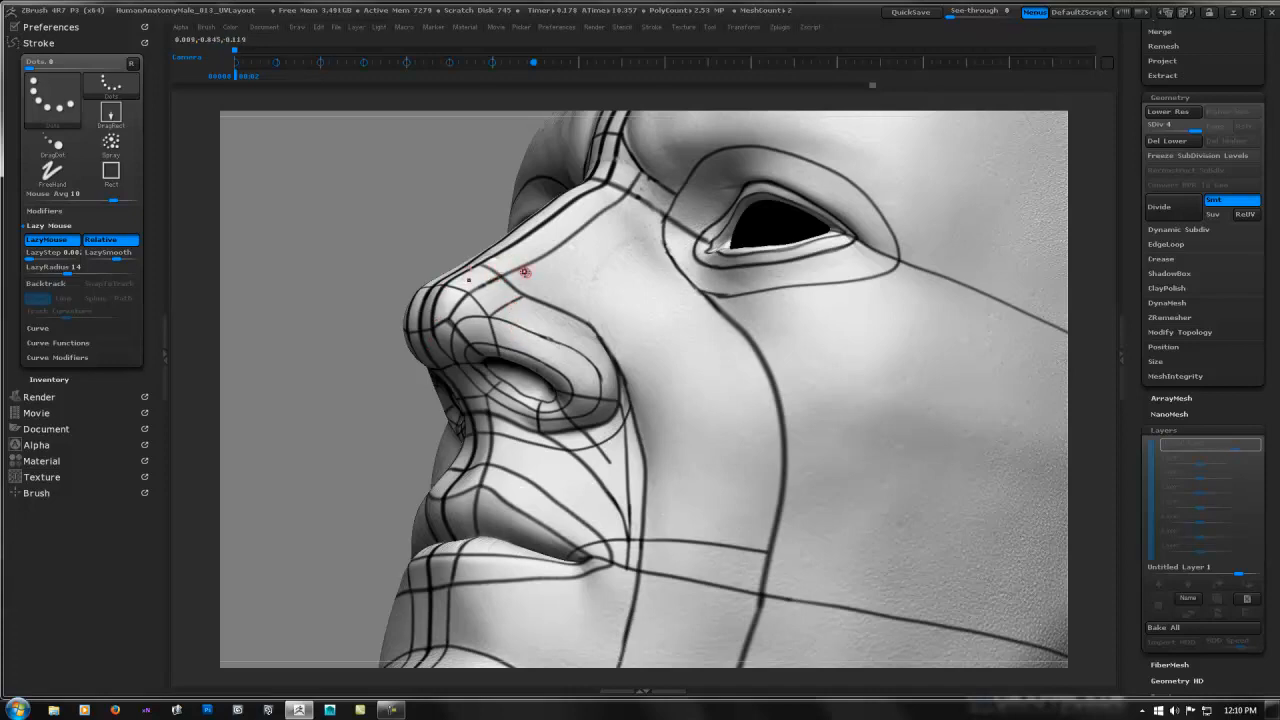
{"action": "left_click", "coordinate": [516, 298]}
{"action": "right_click_drag", "start_coordinate": [516, 298], "coordinate": [533, 366]}
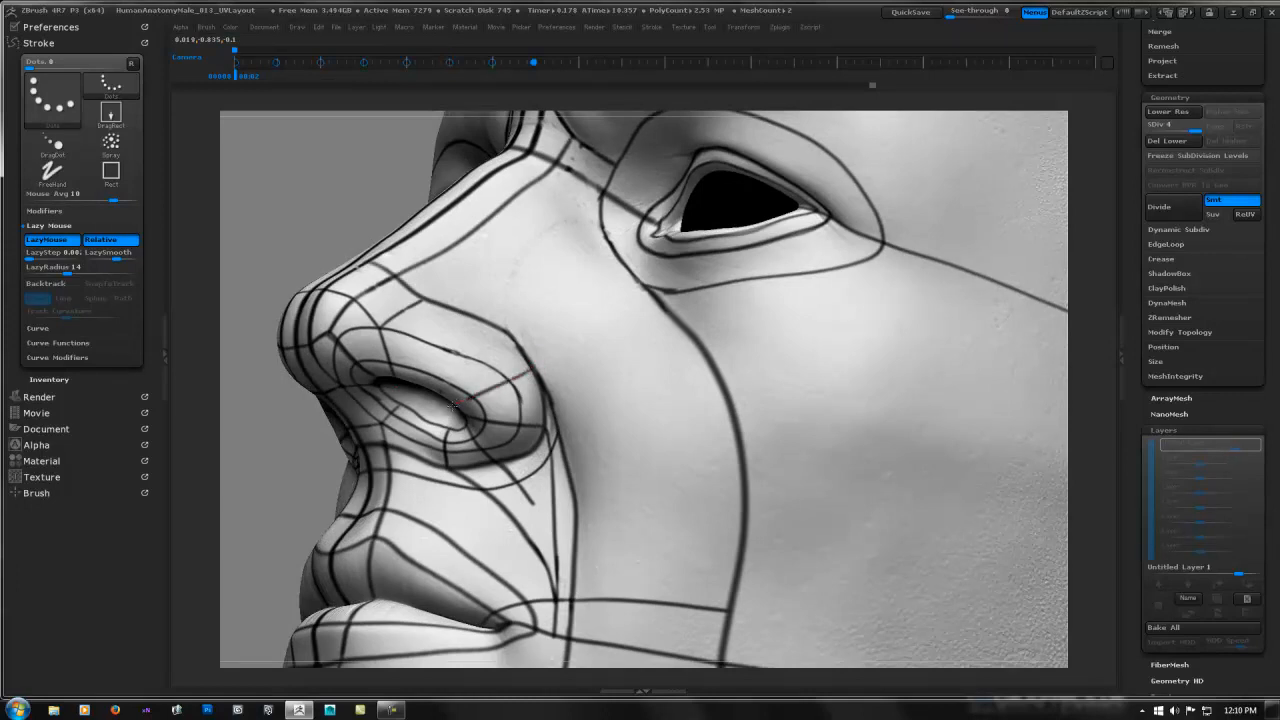
{"action": "mouse_move", "coordinate": [505, 345]}
{"action": "right_mouse_down"}
{"action": "mouse_move", "coordinate": [516, 338]}
{"action": "mouse_move", "coordinate": [494, 356]}
{"action": "mouse_move", "coordinate": [498, 340]}
{"action": "right_mouse_up"}
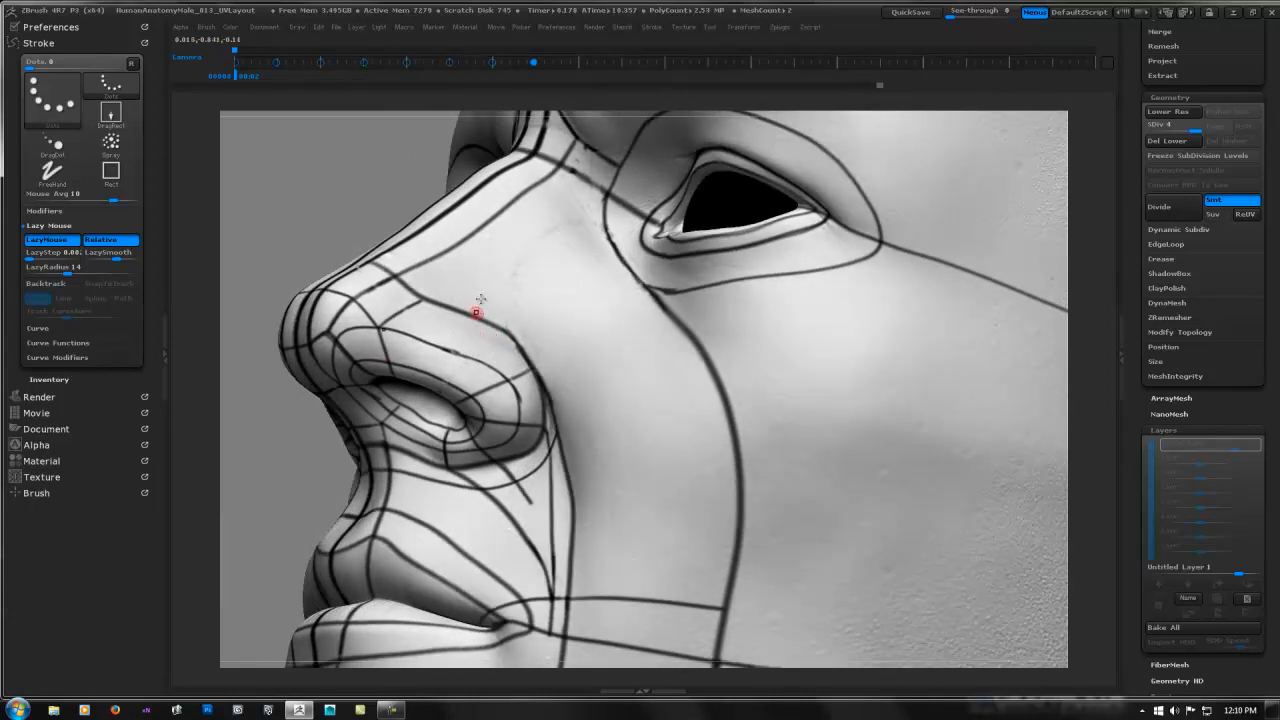
- Paint another radiating line across the nose wing from its upper crease line through the contours toward the nostril
{"action": "right_click_drag", "start_coordinate": [453, 337], "coordinate": [460, 308]}
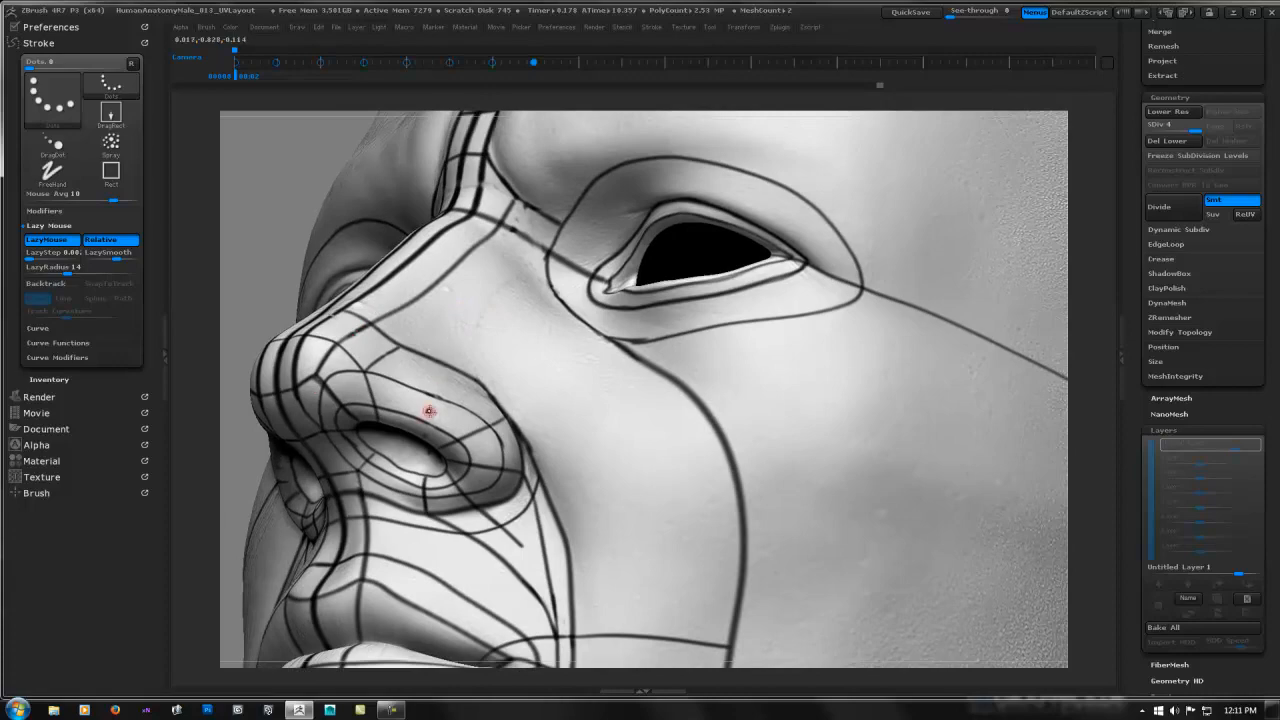
{"action": "right_click_drag", "start_coordinate": [414, 398], "coordinate": [414, 430]}
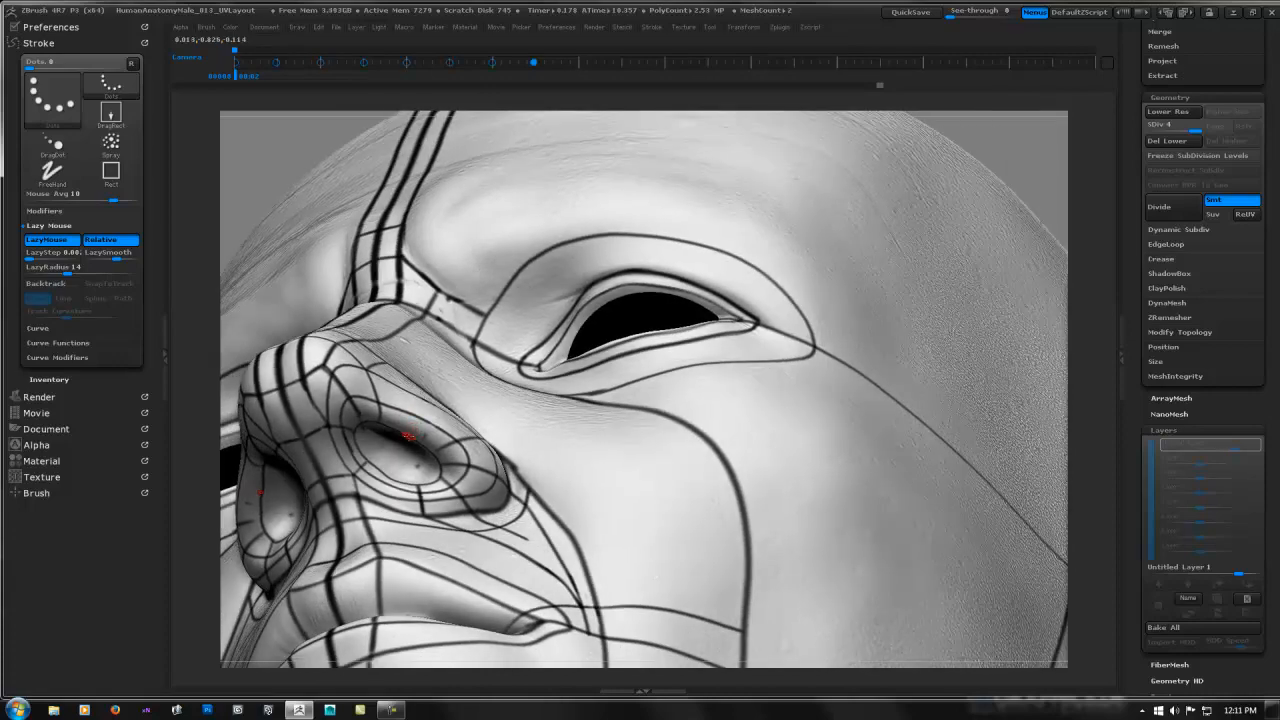
{"action": "right_click_drag", "start_coordinate": [440, 387], "coordinate": [391, 437]}
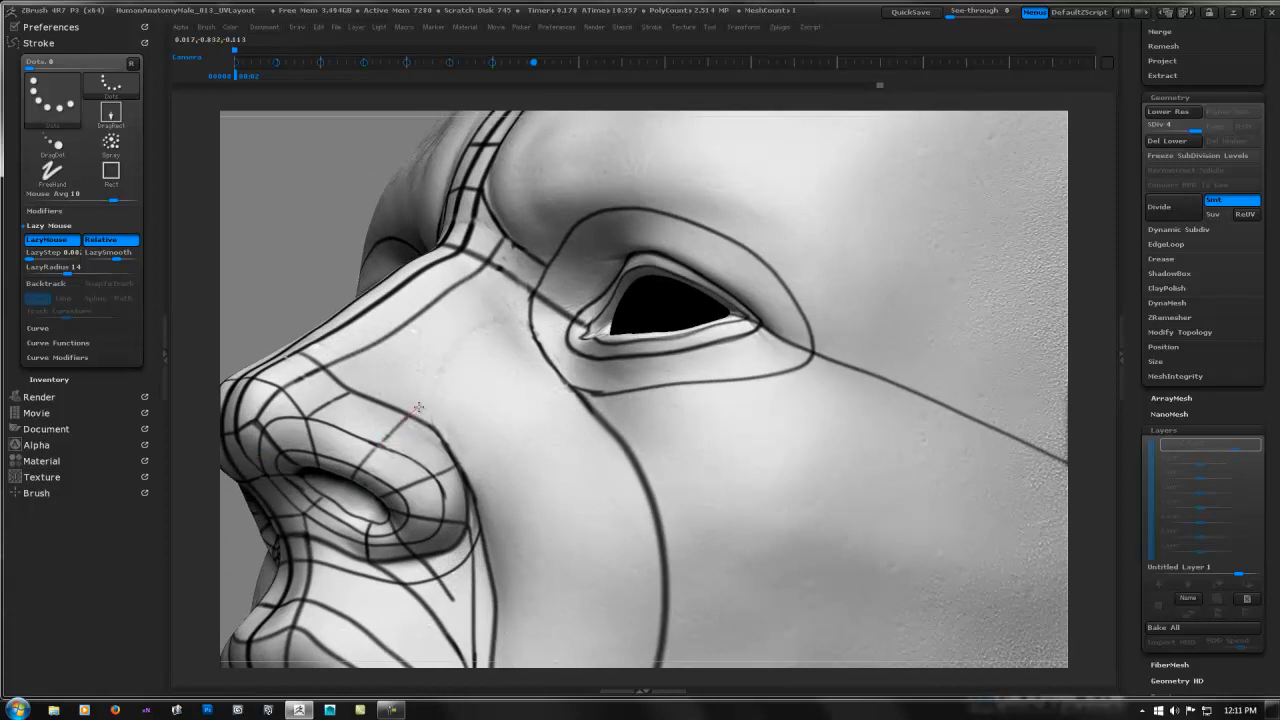
{"action": "left_click_drag", "start_coordinate": [405, 419], "coordinate": [362, 464]}
- Paint three roughly parallel lines from the nose wing's upper crease up the side of the nose to the inner eye contour
{"action": "right_click_drag", "start_coordinate": [425, 383], "coordinate": [514, 343]}
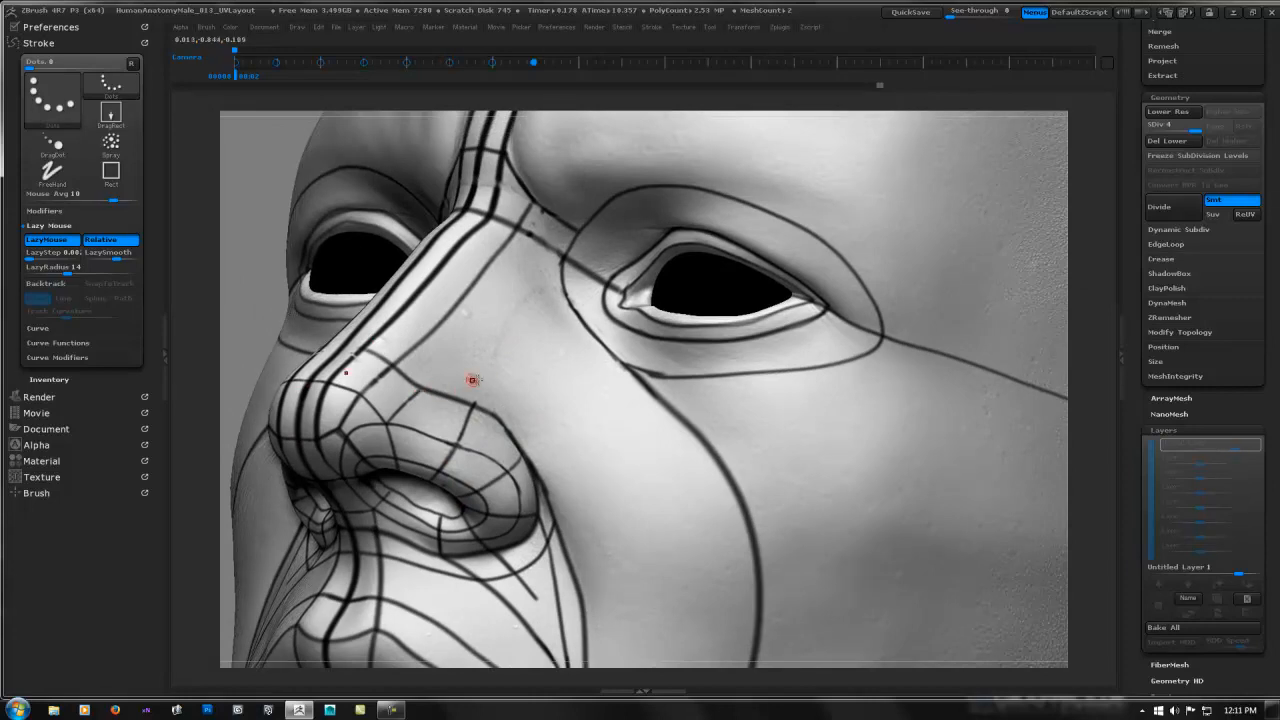
{"action": "left_click_drag", "start_coordinate": [417, 393], "coordinate": [567, 250]}
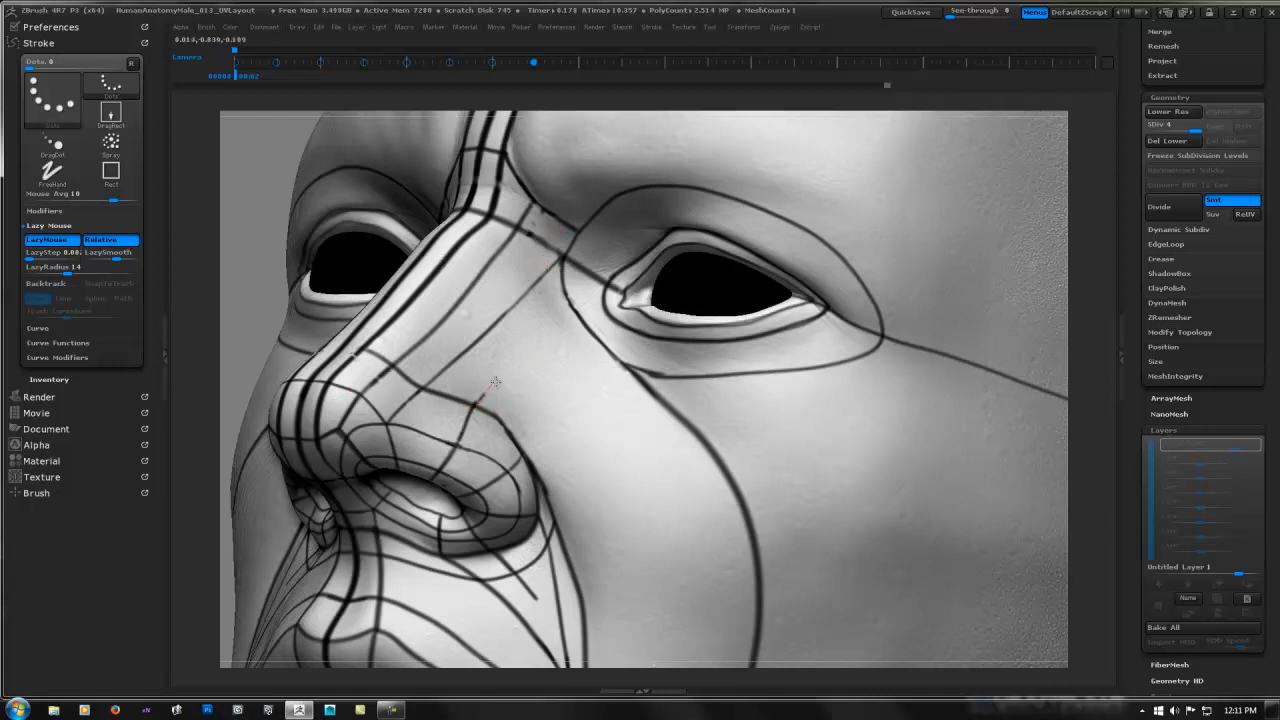
{"action": "mouse_move", "coordinate": [495, 381]}
{"action": "left_mouse_down"}
{"action": "mouse_move", "coordinate": [572, 305]}
{"action": "mouse_move", "coordinate": [630, 301]}
{"action": "left_mouse_up"}
{"action": "key", "text": "ctrl+z"}
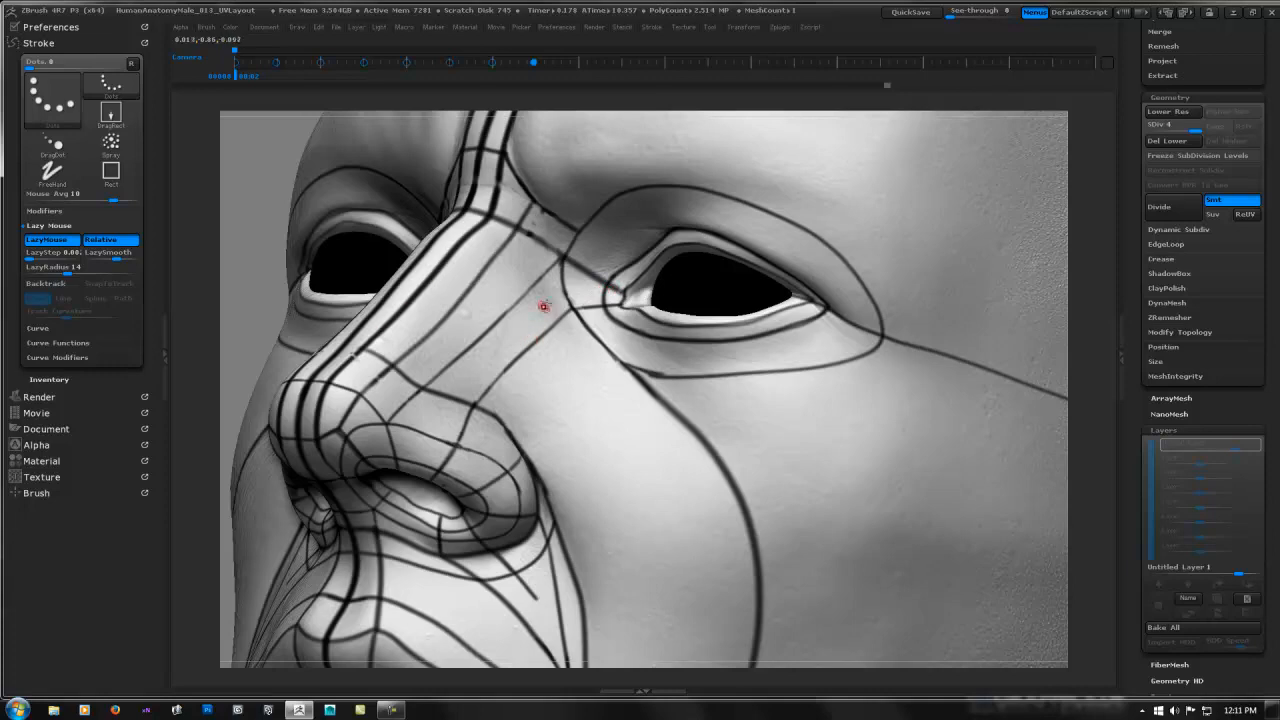
{"action": "mouse_move", "coordinate": [560, 329]}
{"action": "left_mouse_down"}
{"action": "mouse_move", "coordinate": [541, 272]}
{"action": "mouse_move", "coordinate": [498, 362]}
{"action": "left_mouse_up"}
{"action": "right_click_drag", "start_coordinate": [498, 362], "coordinate": [494, 365]}
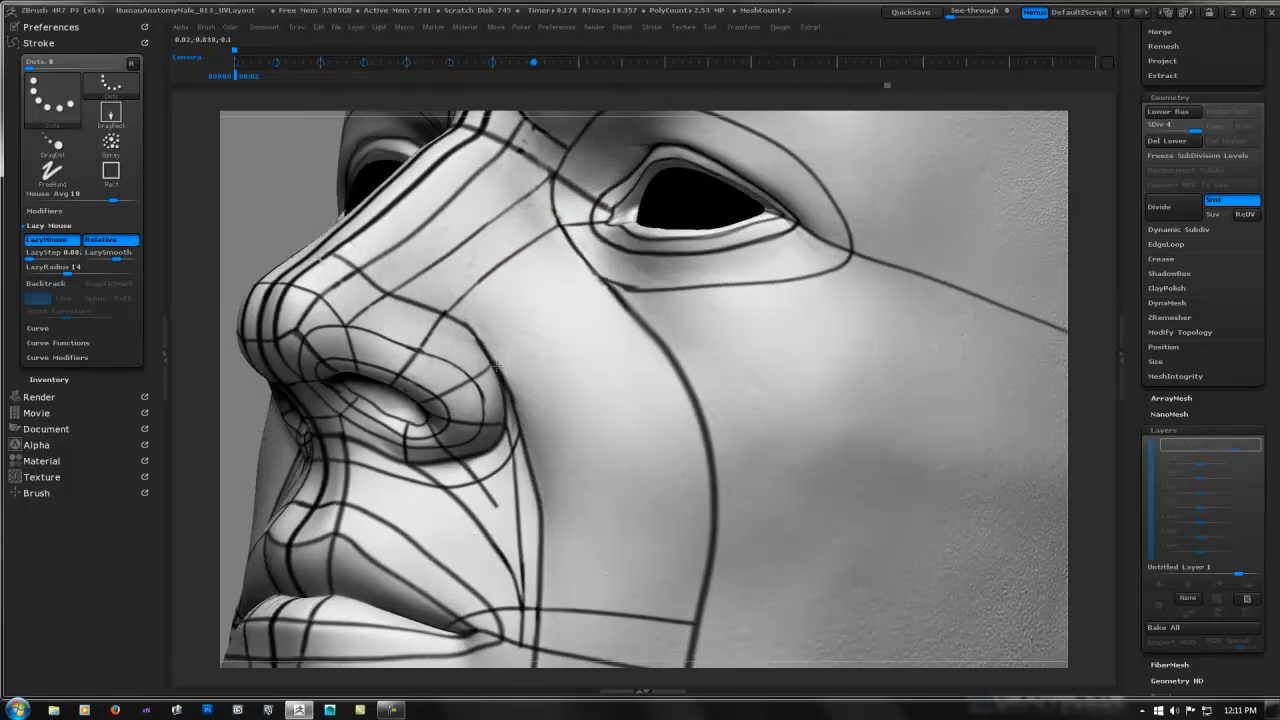
{"action": "left_click_drag", "start_coordinate": [508, 351], "coordinate": [604, 272]}
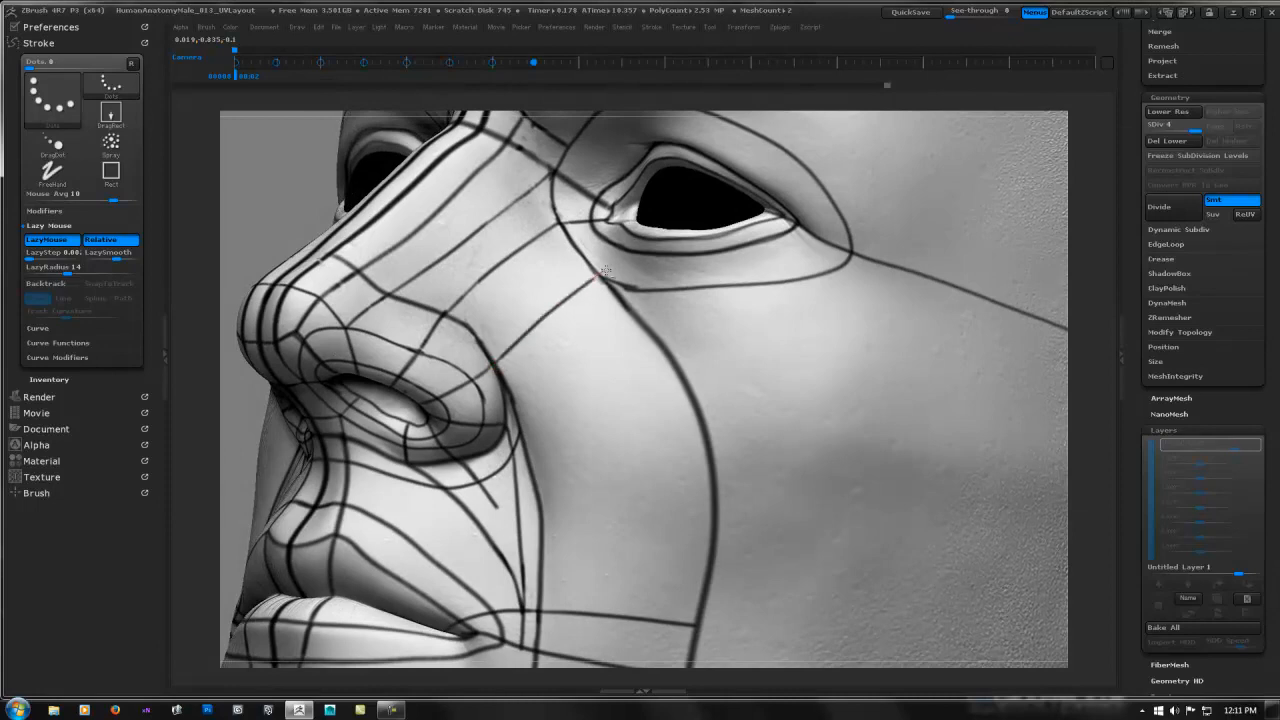
- Paint a line from the crease beside the nostril across the cheek contour to the lower eyelid, and extend the neighbouring line to the eyelid
{"action": "right_click_drag", "start_coordinate": [551, 295], "coordinate": [533, 354]}
{"action": "mouse_move", "coordinate": [520, 357]}
{"action": "left_mouse_down"}
{"action": "mouse_move", "coordinate": [642, 244]}
{"action": "mouse_move", "coordinate": [671, 237]}
{"action": "left_mouse_up"}
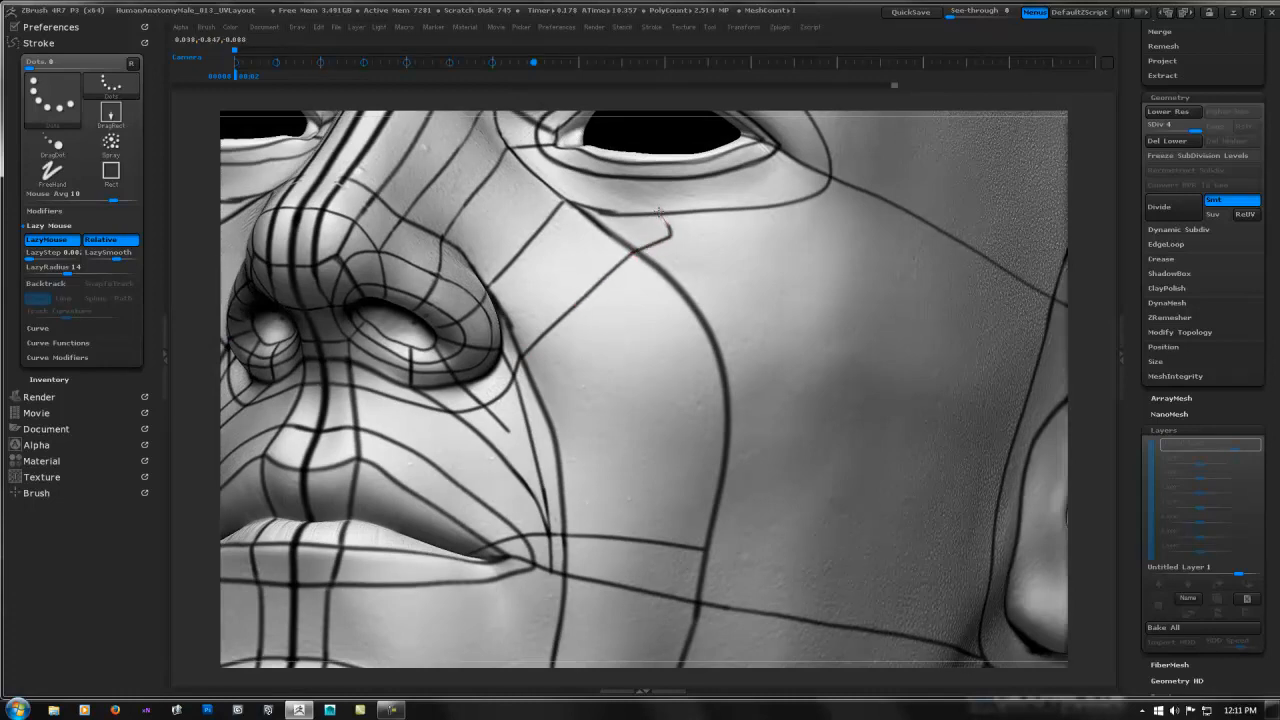
{"action": "key", "text": "ctrl+z"}
{"action": "left_click_drag", "start_coordinate": [668, 234], "coordinate": [671, 243]}
{"action": "right_click_drag", "start_coordinate": [646, 214], "coordinate": [620, 286], "text": "alt"}
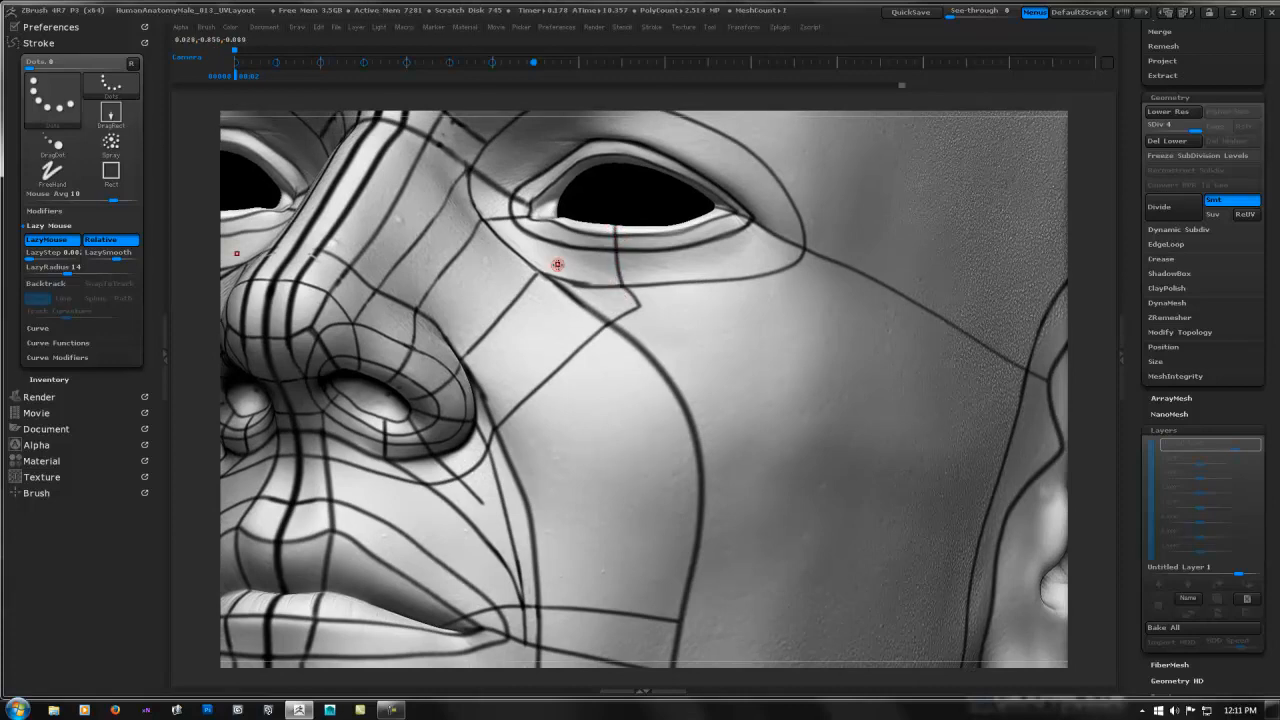
{"action": "left_click_drag", "start_coordinate": [563, 242], "coordinate": [591, 210]}
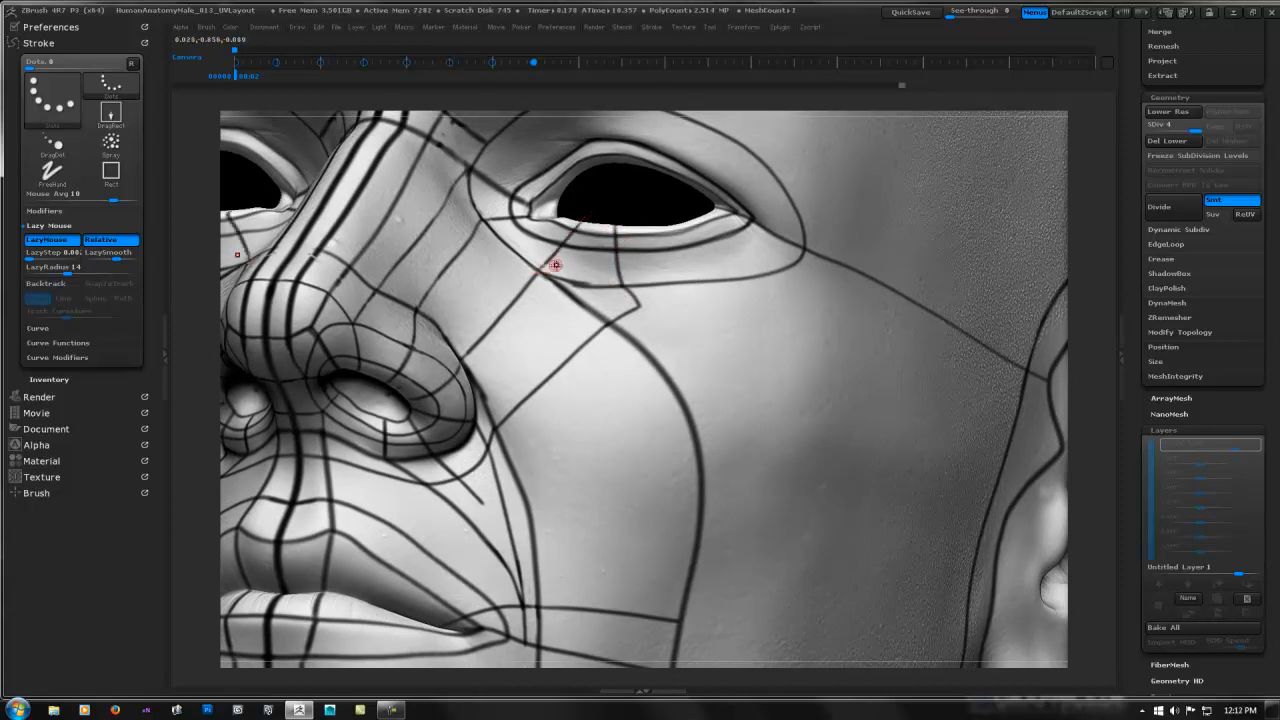
{"action": "mouse_move", "coordinate": [493, 326]}
{"action": "right_mouse_down", "text": "ctrl"}
{"action": "mouse_move", "coordinate": [623, 277]}
{"action": "mouse_move", "coordinate": [636, 319]}
{"action": "mouse_move", "coordinate": [606, 308]}
{"action": "mouse_move", "coordinate": [634, 308]}
{"action": "mouse_move", "coordinate": [648, 277]}
{"action": "mouse_move", "coordinate": [740, 268]}
{"action": "right_mouse_up", "text": "ctrl"}
{"action": "left_click_drag", "start_coordinate": [688, 291], "coordinate": [803, 322]}
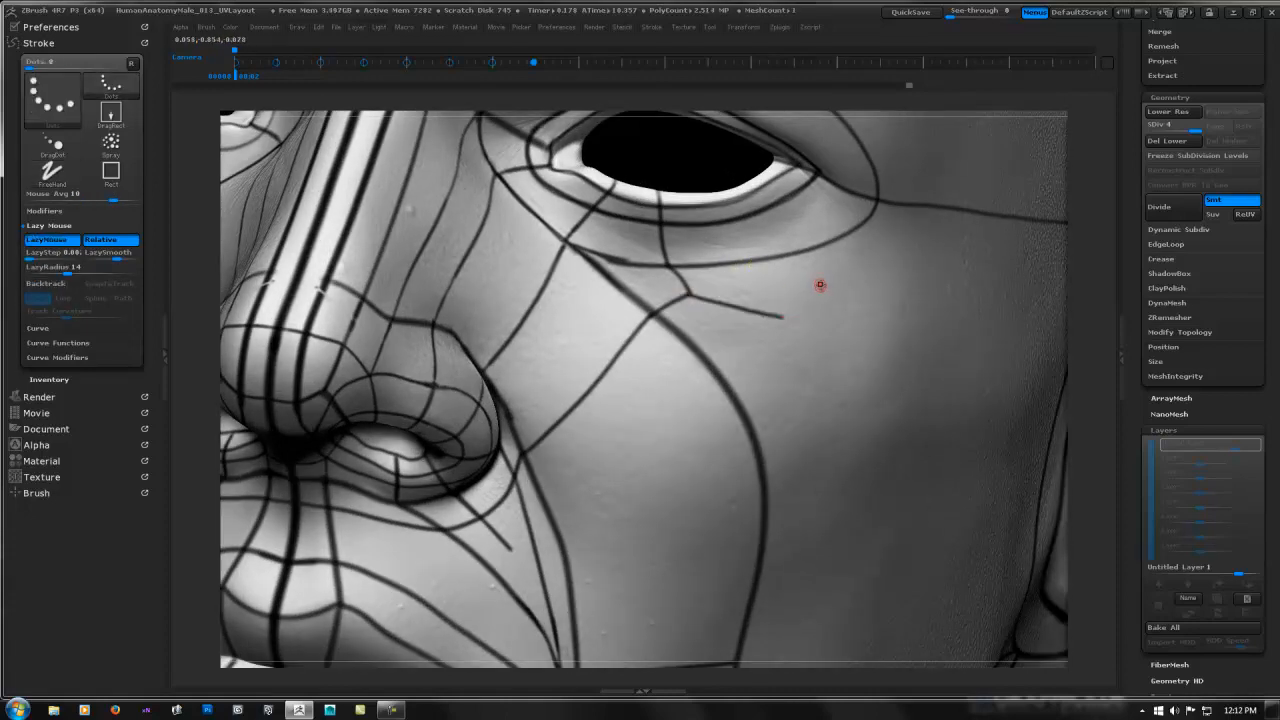
{"action": "mouse_move", "coordinate": [820, 284]}
{"action": "right_mouse_down", "text": "ctrl"}
{"action": "mouse_move", "coordinate": [655, 284]}
{"action": "mouse_move", "coordinate": [740, 268]}
{"action": "right_mouse_up", "text": "ctrl"}
{"action": "left_click_drag", "start_coordinate": [714, 273], "coordinate": [741, 279]}
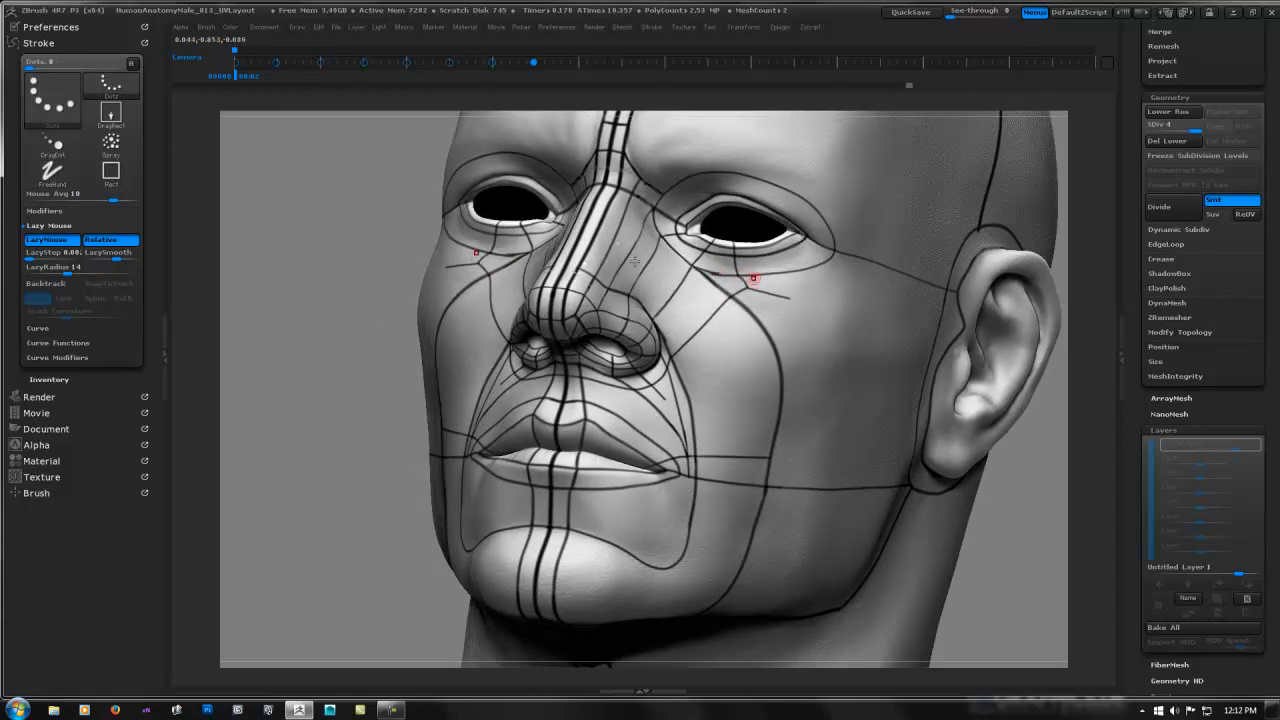
{"action": "mouse_move", "coordinate": [748, 298]}
{"action": "right_mouse_down", "text": "alt"}
{"action": "mouse_move", "coordinate": [628, 283]}
{"action": "mouse_move", "coordinate": [591, 321]}
{"action": "mouse_move", "coordinate": [541, 315]}
{"action": "mouse_move", "coordinate": [584, 333]}
{"action": "mouse_move", "coordinate": [577, 318]}
{"action": "mouse_move", "coordinate": [960, 266]}
{"action": "mouse_move", "coordinate": [851, 266]}
{"action": "right_mouse_up", "text": "alt"}
{"action": "right_click_drag", "start_coordinate": [604, 303], "coordinate": [577, 288]}
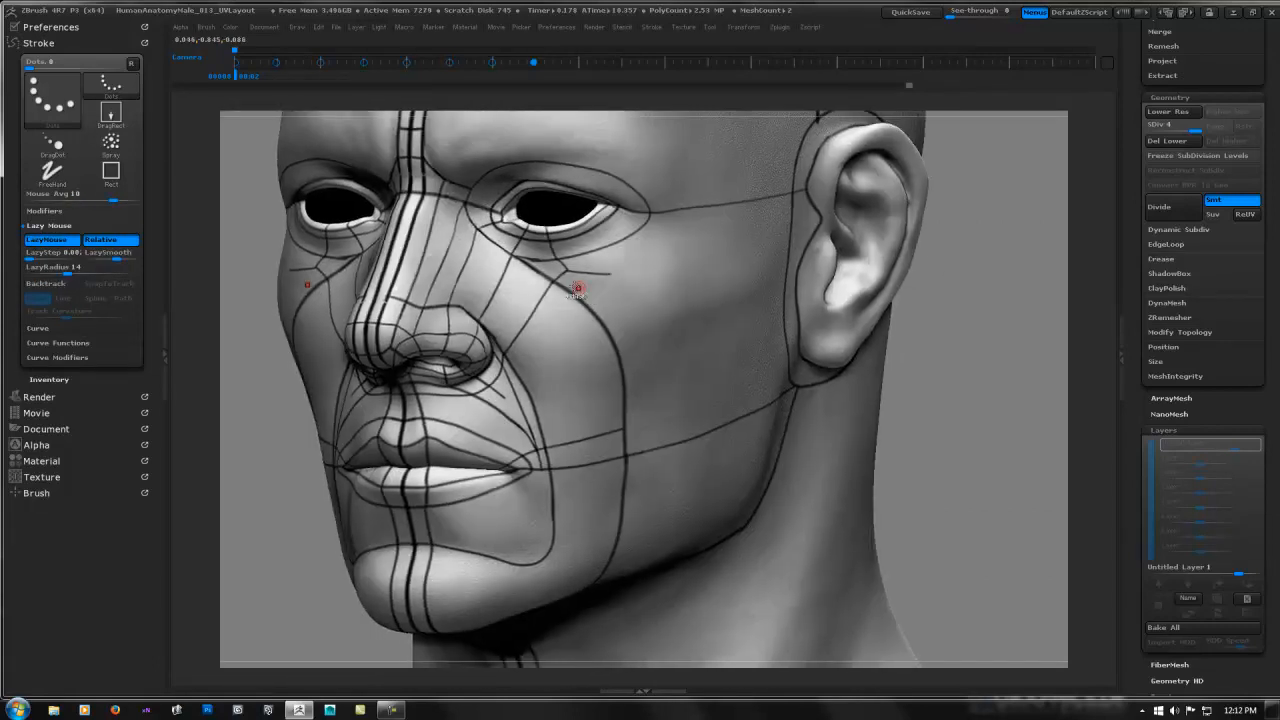
{"action": "key", "text": "ctrl"}
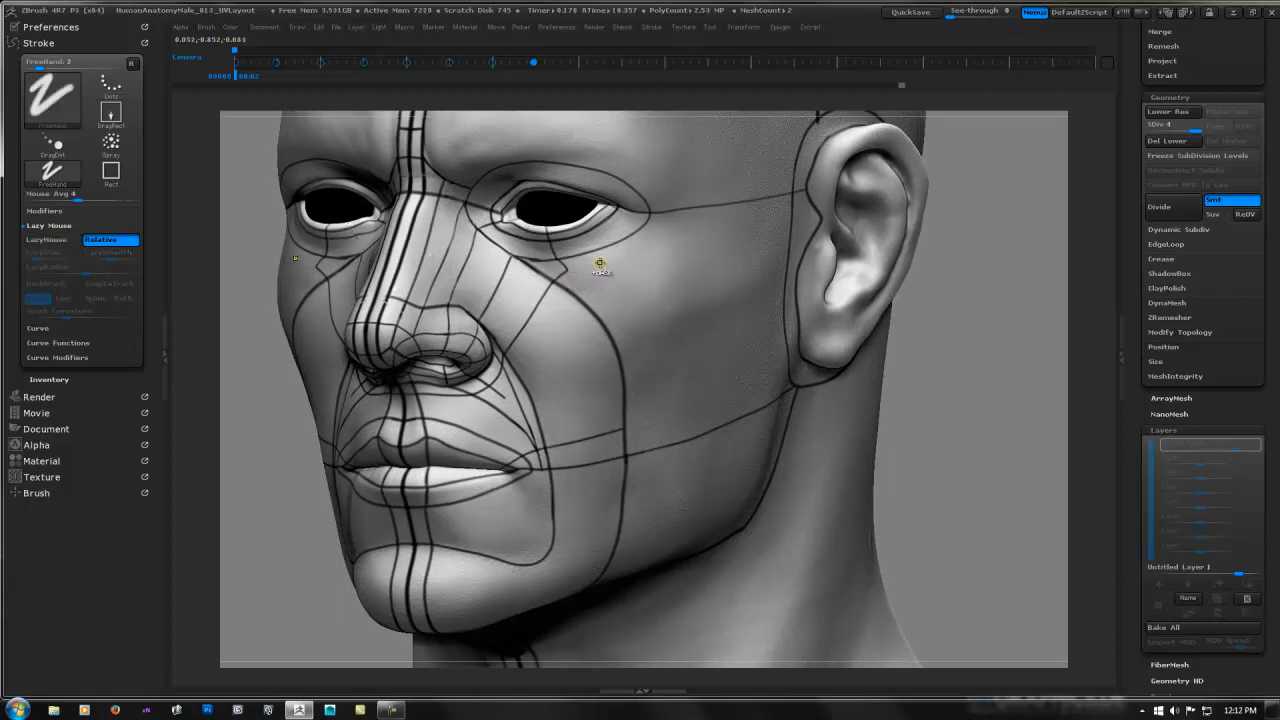
{"action": "key", "text": "shift"}
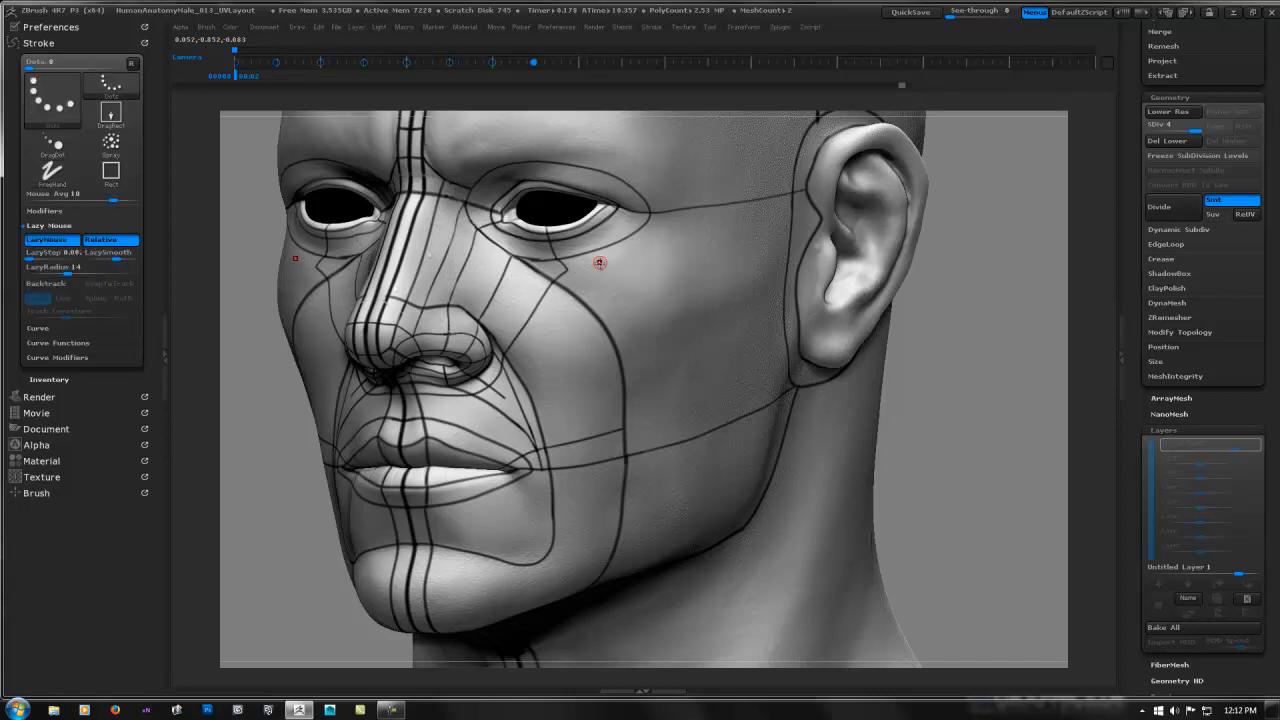
{"action": "key", "text": "ctrl+shift"}
- Erase the eye contour's lower outer arc and the angled connector below it with Lazy Mouse off, and turn Lazy Mouse back on
{"action": "right_click_drag", "start_coordinate": [555, 266], "coordinate": [615, 266], "text": "ctrl"}
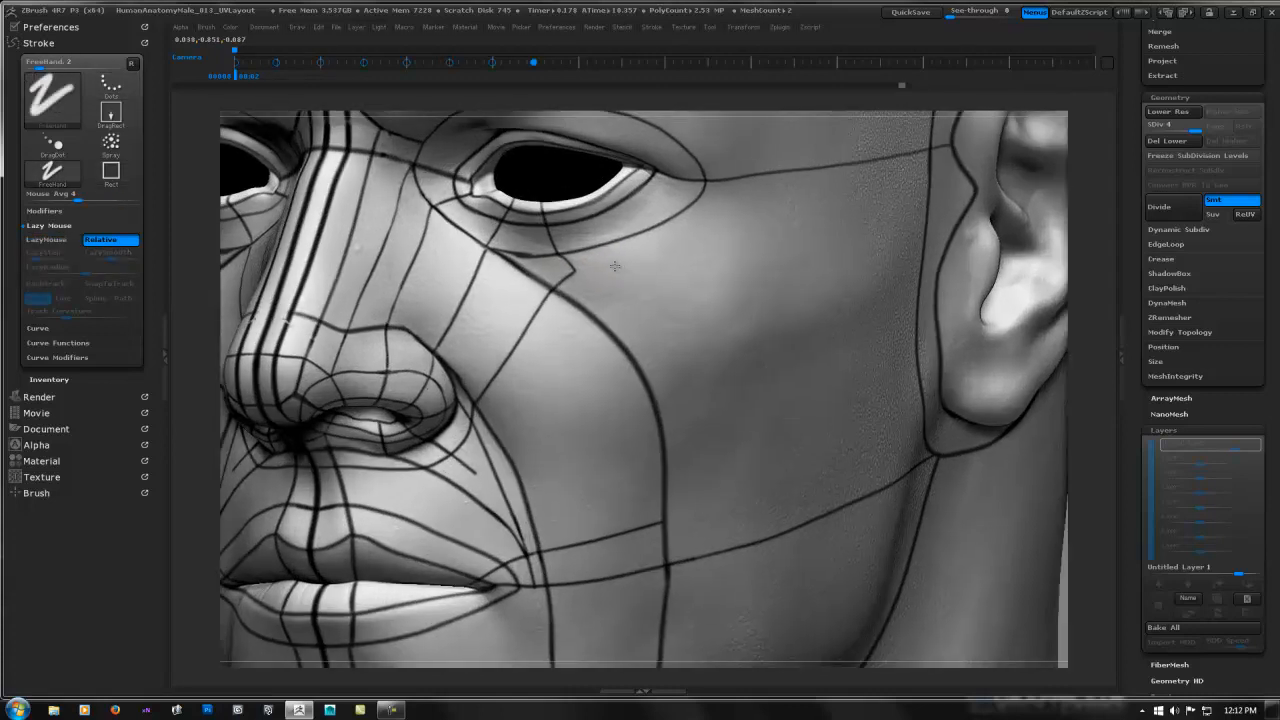
{"action": "key", "text": "l"}
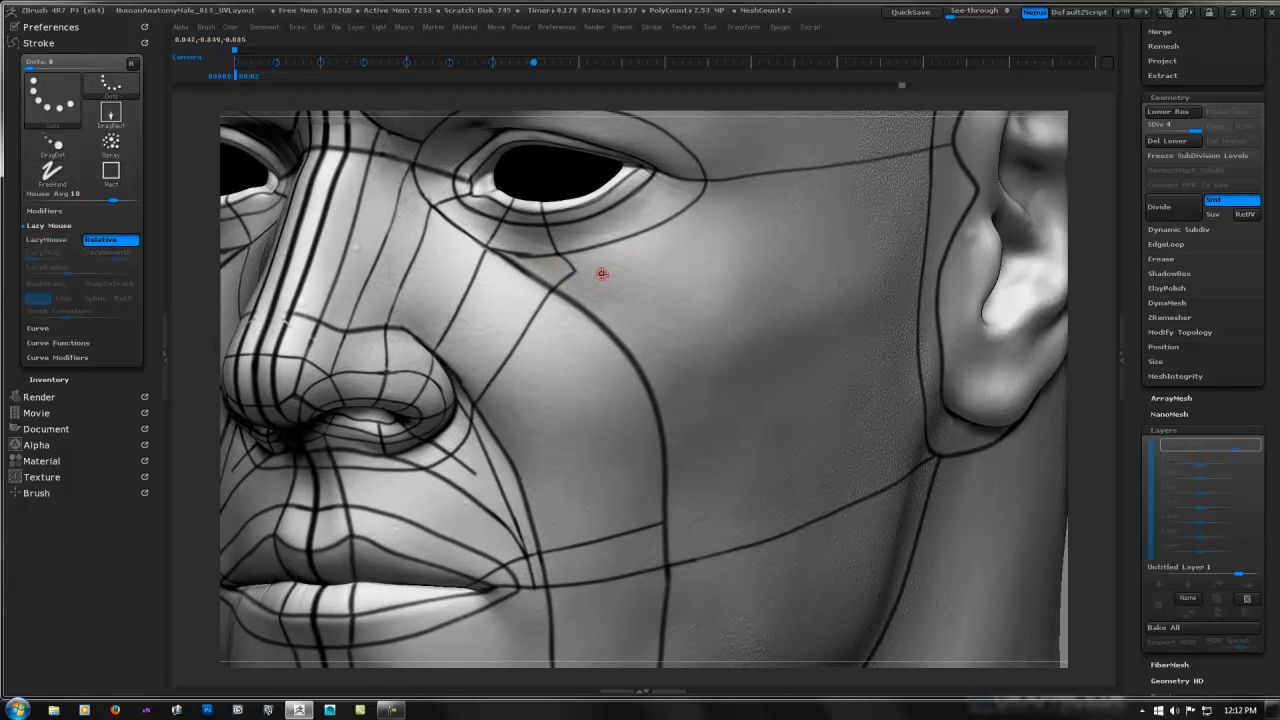
{"action": "right_click_drag", "start_coordinate": [657, 257], "coordinate": [606, 270], "text": "ctrl"}
{"action": "key", "text": "super"}
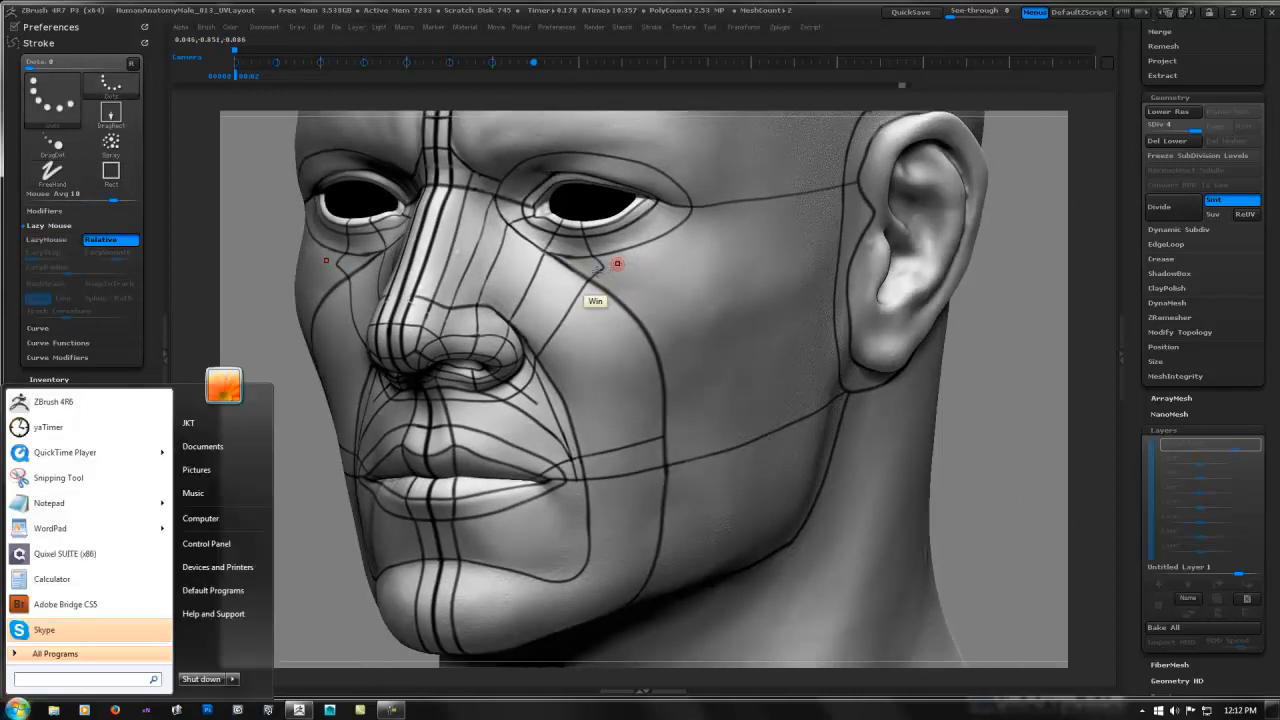
{"action": "key", "text": "super"}
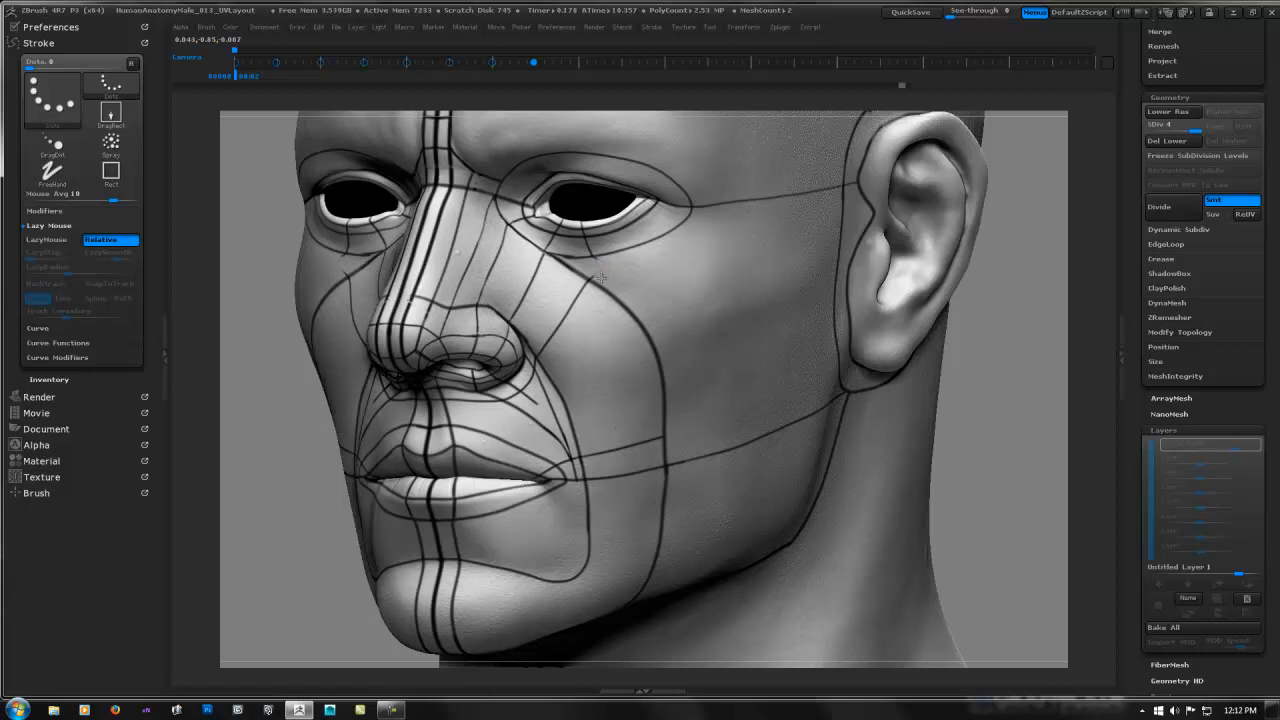
{"action": "left_click_drag", "start_coordinate": [598, 278], "coordinate": [601, 265]}
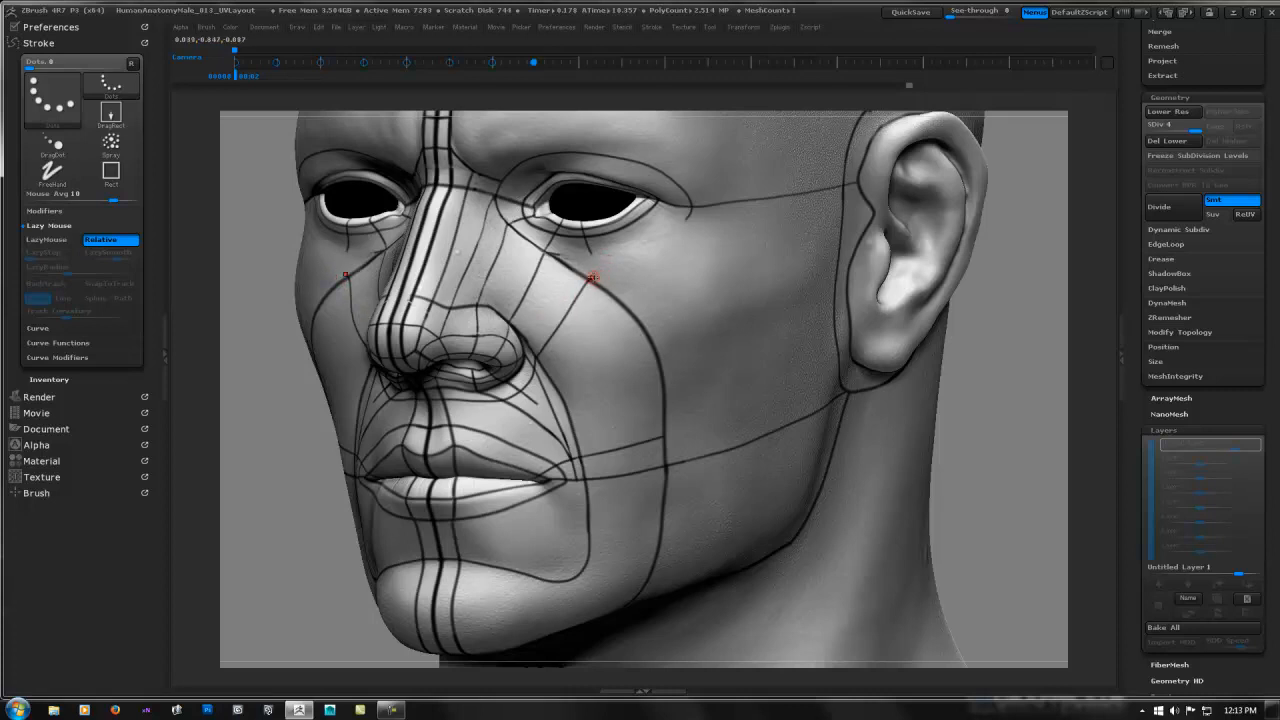
{"action": "key", "text": "l"}
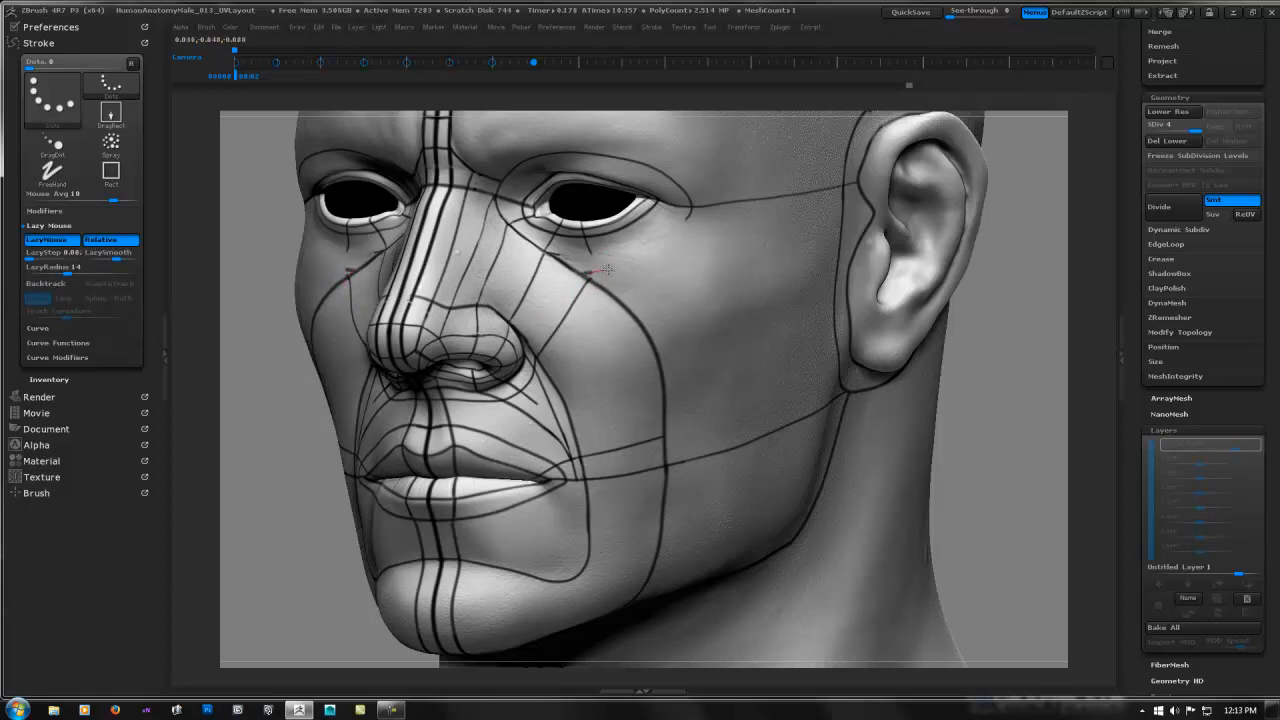
{"action": "left_click_drag", "start_coordinate": [608, 269], "coordinate": [656, 244]}
{"action": "key", "text": "ctrl+z"}
{"action": "left_click_drag", "start_coordinate": [573, 266], "coordinate": [416, 194]}
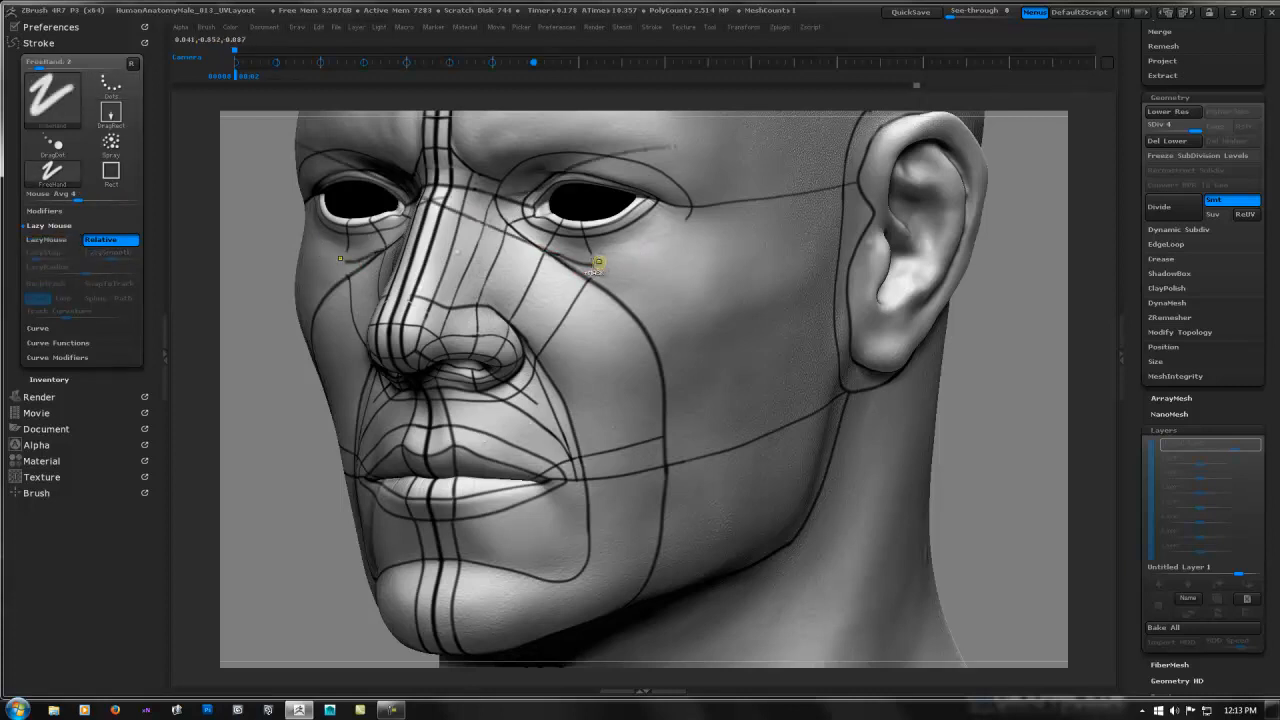
{"action": "key", "text": "ctrl+z"}
{"action": "mouse_move", "coordinate": [605, 267]}
{"action": "left_mouse_down"}
{"action": "mouse_move", "coordinate": [666, 242]}
{"action": "mouse_move", "coordinate": [690, 200]}
{"action": "left_mouse_up"}
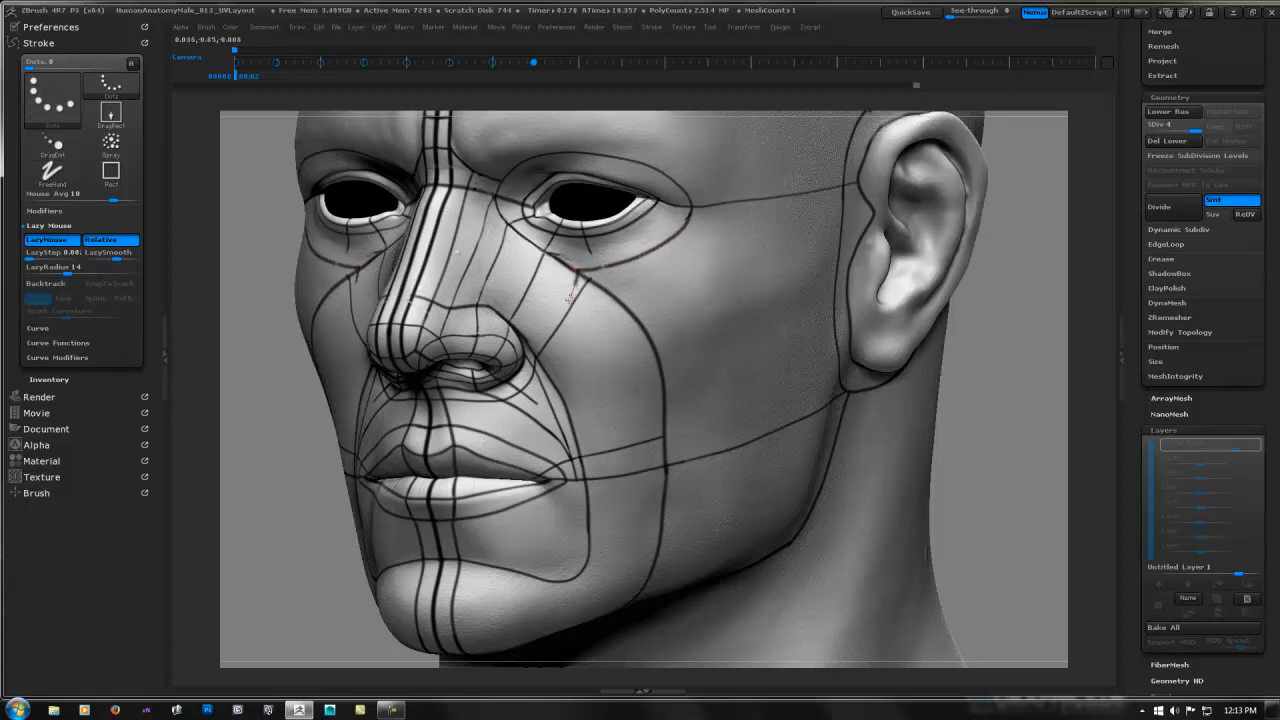
{"action": "left_click_drag", "start_coordinate": [571, 298], "coordinate": [534, 360]}
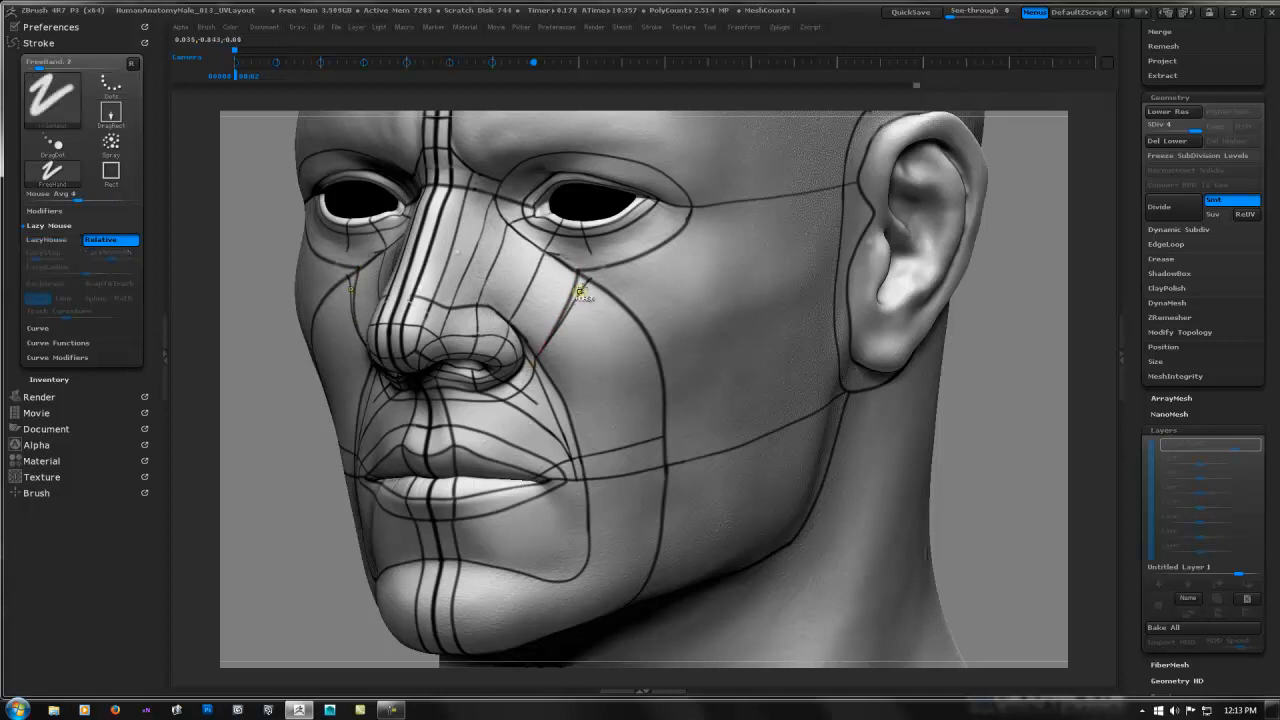
{"action": "key", "text": "ctrl+z"}
{"action": "key", "text": "ctrl+z"}
- Repaint the eye contour's lower outer arc from the cheek contour up to the outer eye corner
{"action": "right_click_drag", "start_coordinate": [642, 250], "coordinate": [586, 280], "text": "ctrl"}
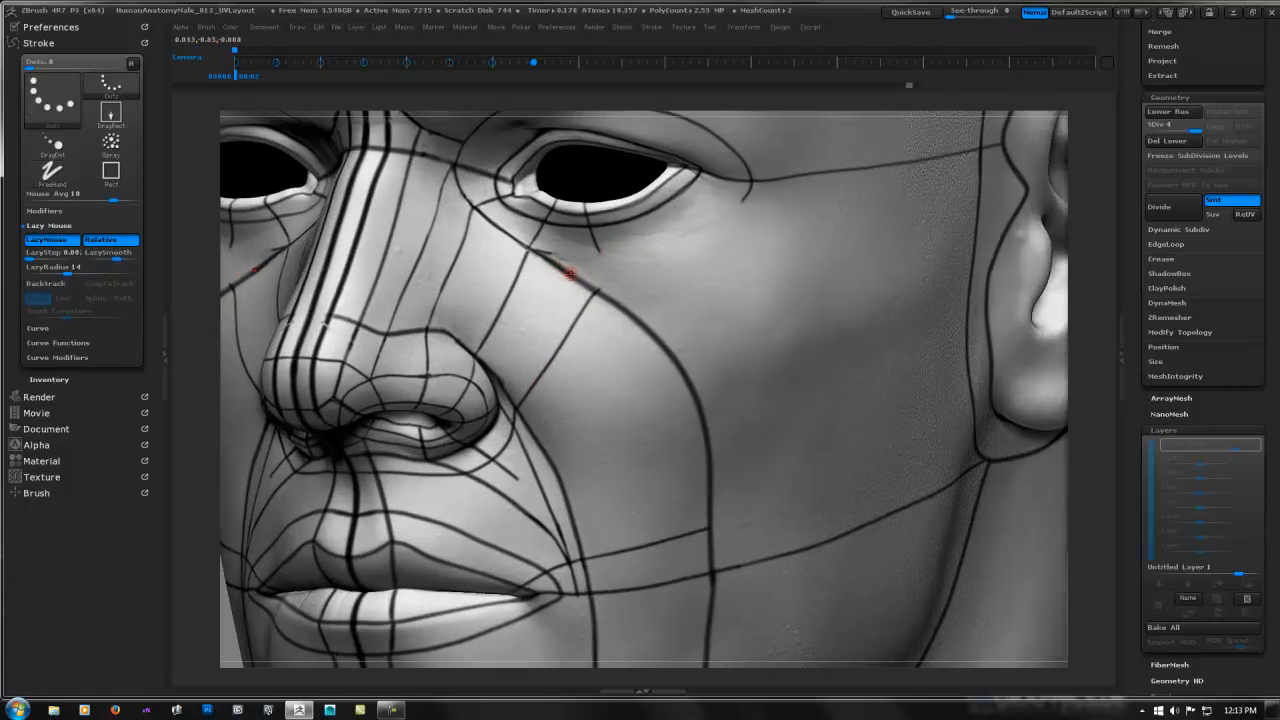
{"action": "left_click_drag", "start_coordinate": [581, 280], "coordinate": [721, 221]}
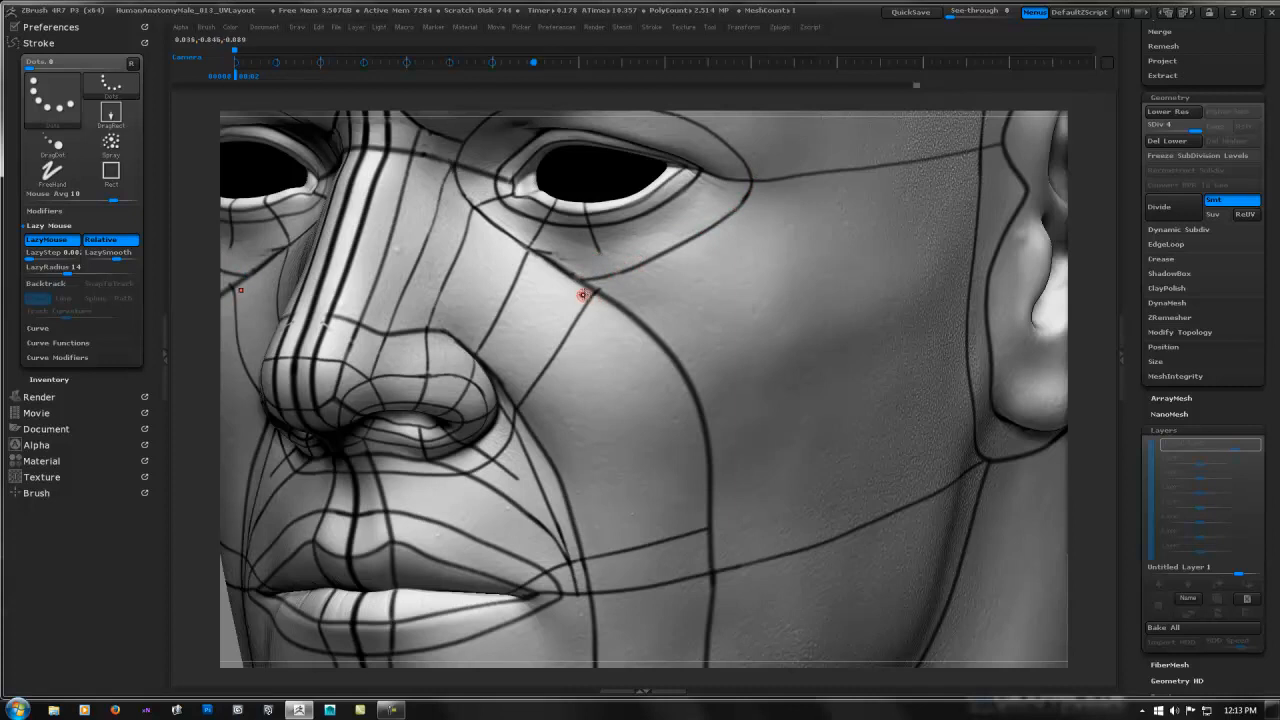
- Paint a replacement line from the lower eyelid through the eye and cheek contour junction to the crease beside the nostril, erasing the old one
{"action": "left_click_drag", "start_coordinate": [590, 282], "coordinate": [547, 368]}
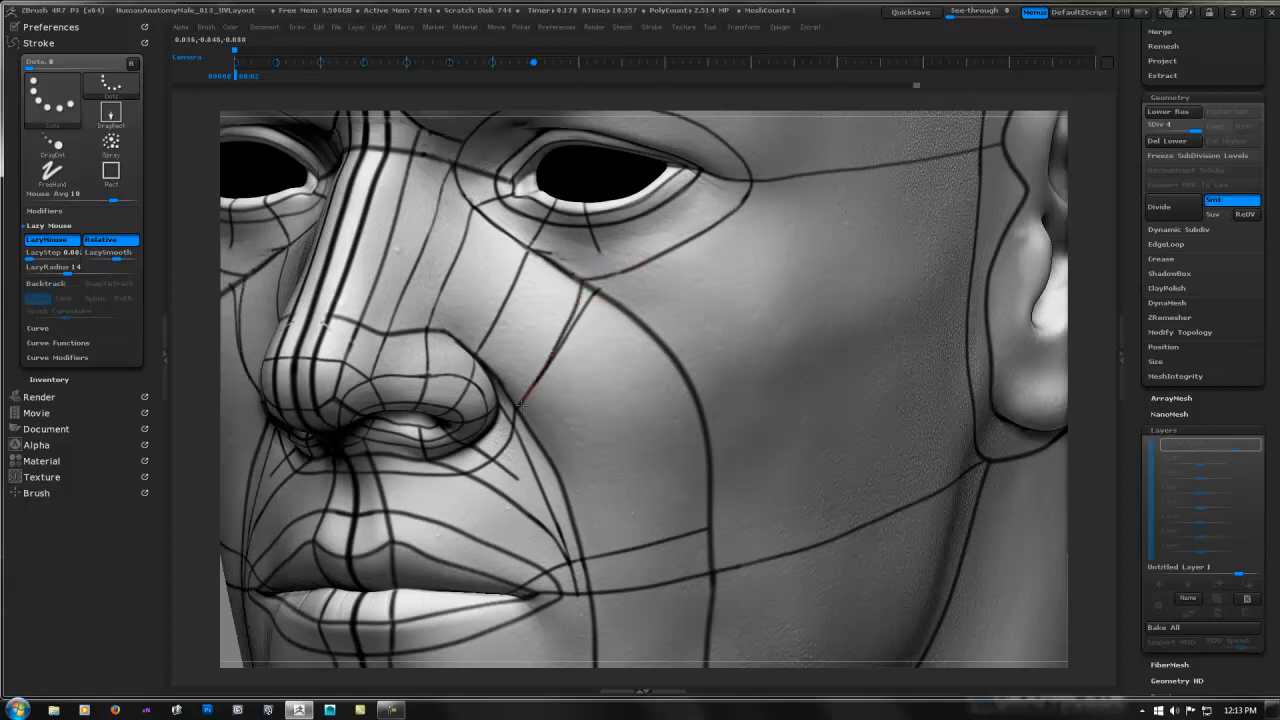
{"action": "left_click_drag", "start_coordinate": [598, 289], "coordinate": [540, 388], "text": "alt"}
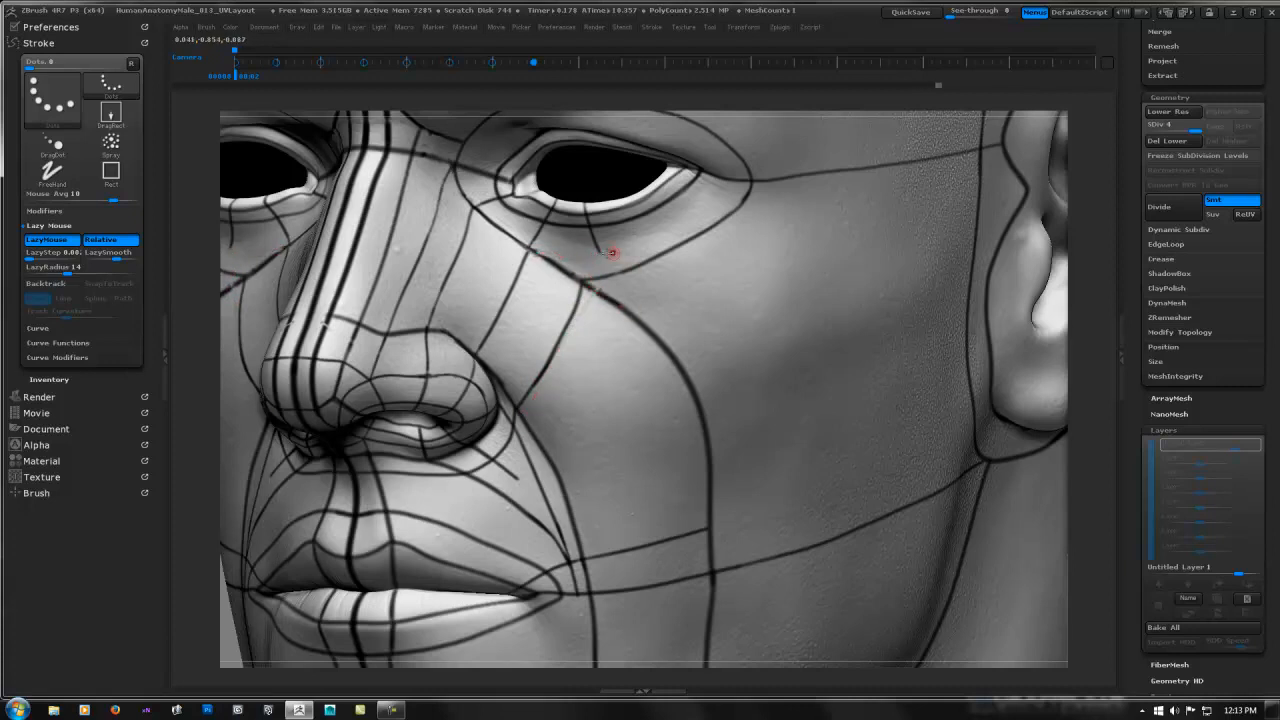
{"action": "left_click_drag", "start_coordinate": [586, 210], "coordinate": [585, 200]}
{"action": "mouse_move", "coordinate": [592, 249]}
{"action": "left_mouse_down"}
{"action": "mouse_move", "coordinate": [587, 202]}
{"action": "mouse_move", "coordinate": [582, 284]}
{"action": "left_mouse_up"}
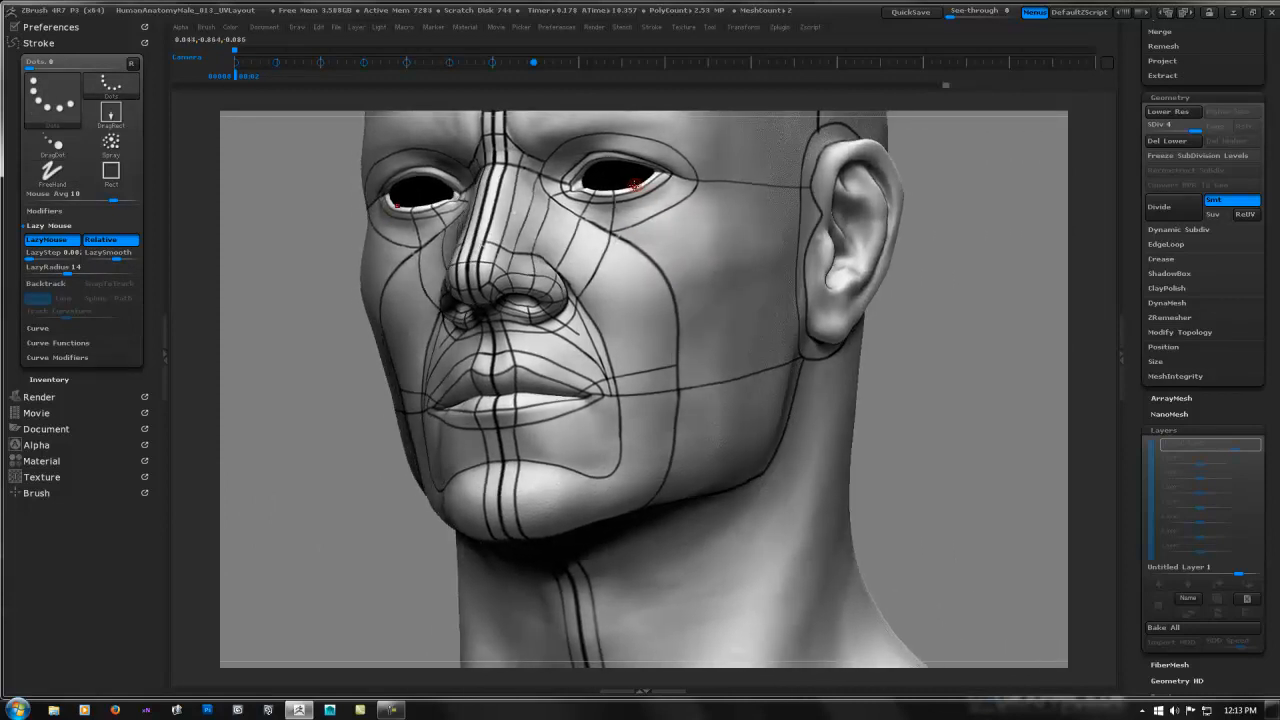
- Paint a line from the outer lower eyelid over the cheek contour to the nasolabial crease, with a short outward branch at its bend
{"action": "left_click_drag", "start_coordinate": [641, 206], "coordinate": [655, 246]}
{"action": "key", "text": "ctrl+z"}
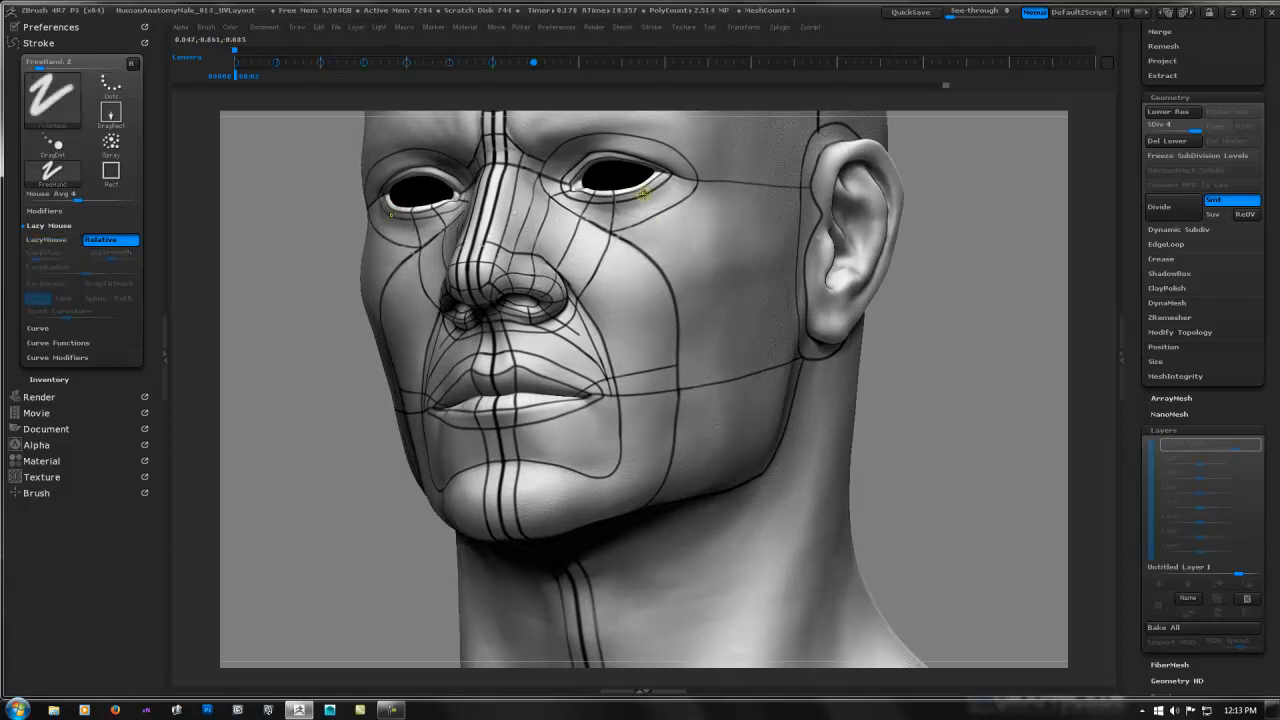
{"action": "mouse_move", "coordinate": [662, 198]}
{"action": "right_mouse_down", "text": "ctrl"}
{"action": "mouse_move", "coordinate": [722, 189]}
{"action": "mouse_move", "coordinate": [634, 187]}
{"action": "right_mouse_up", "text": "ctrl"}
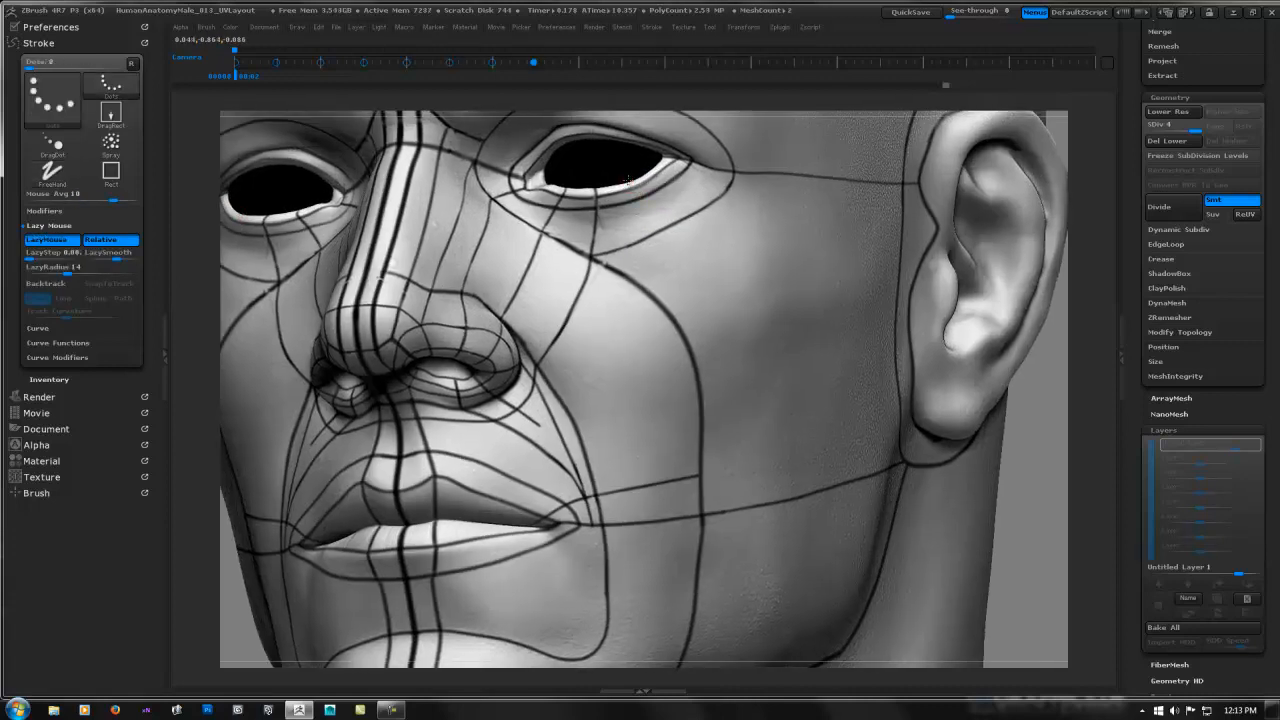
{"action": "mouse_move", "coordinate": [628, 180]}
{"action": "left_mouse_down"}
{"action": "mouse_move", "coordinate": [671, 260]}
{"action": "mouse_move", "coordinate": [564, 416]}
{"action": "left_mouse_up"}
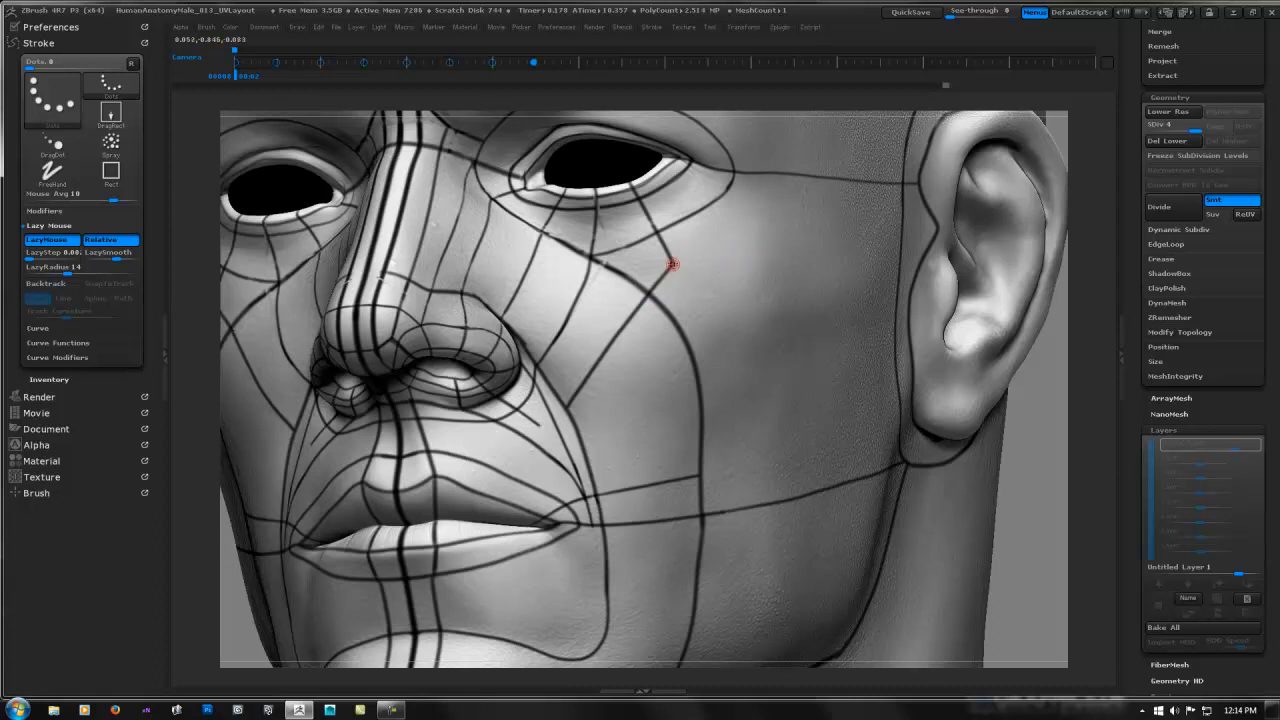
{"action": "left_click_drag", "start_coordinate": [705, 266], "coordinate": [722, 264]}
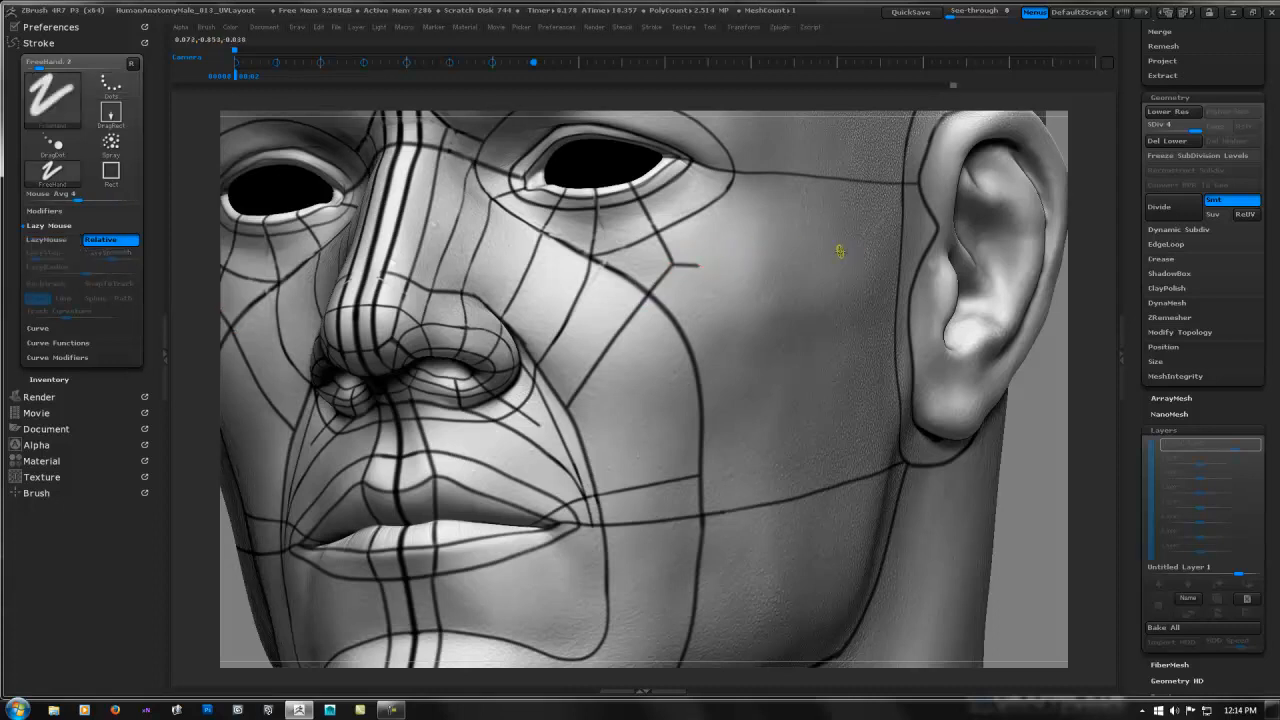
{"action": "right_click_drag", "start_coordinate": [838, 253], "coordinate": [735, 238], "text": "ctrl"}
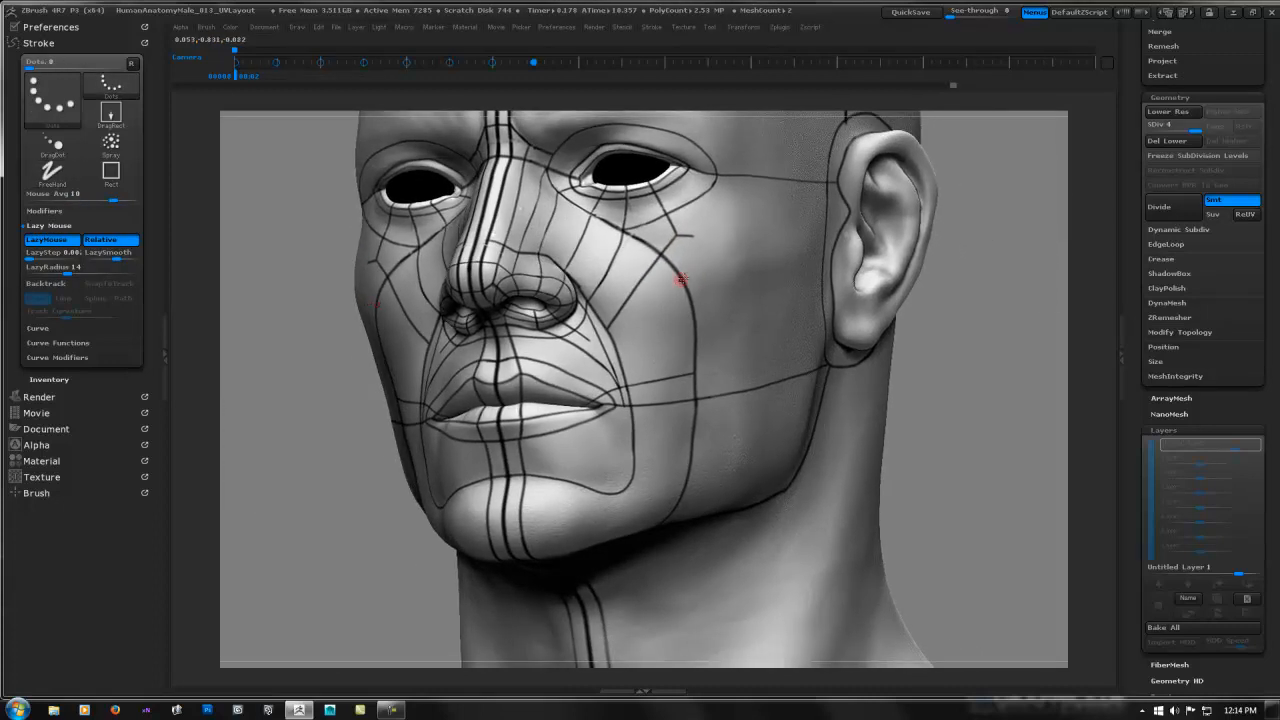
- Paint a connecting line from the contour junction below the nostril down to the upper lip's border
{"action": "mouse_move", "coordinate": [666, 288]}
{"action": "right_mouse_down"}
{"action": "mouse_move", "coordinate": [652, 299]}
{"action": "mouse_move", "coordinate": [695, 287]}
{"action": "mouse_move", "coordinate": [666, 280]}
{"action": "mouse_move", "coordinate": [737, 257]}
{"action": "mouse_move", "coordinate": [646, 277]}
{"action": "mouse_move", "coordinate": [609, 309]}
{"action": "mouse_move", "coordinate": [614, 276]}
{"action": "right_mouse_up"}
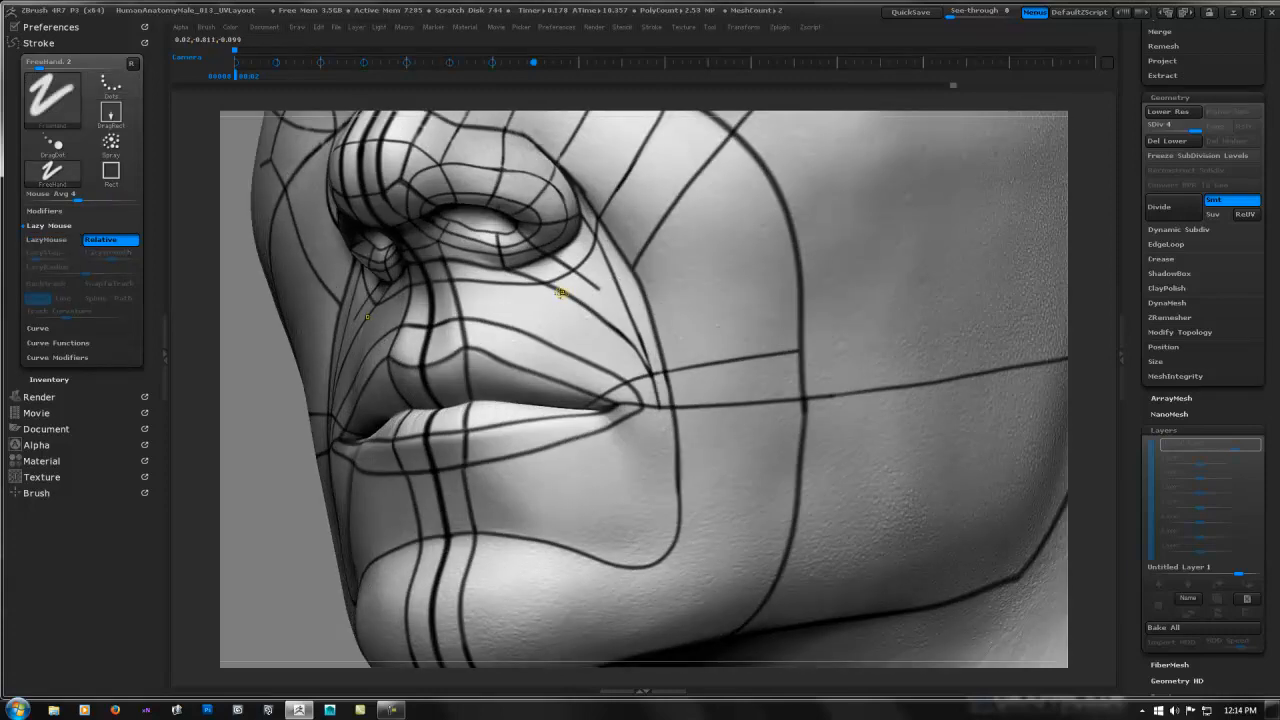
{"action": "key", "text": "shift"}
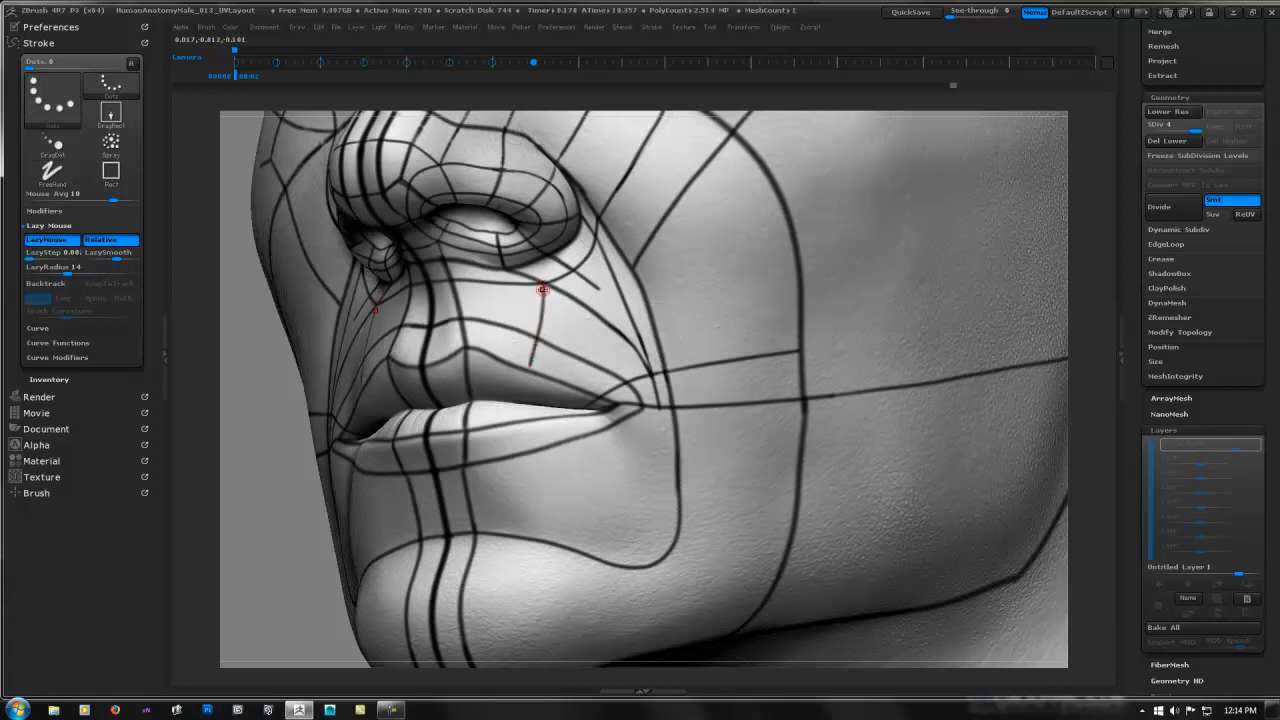
{"action": "key", "text": "shift"}
{"action": "mouse_move", "coordinate": [538, 318]}
{"action": "left_mouse_down"}
{"action": "mouse_move", "coordinate": [560, 310]}
{"action": "mouse_move", "coordinate": [540, 300]}
{"action": "left_mouse_up"}
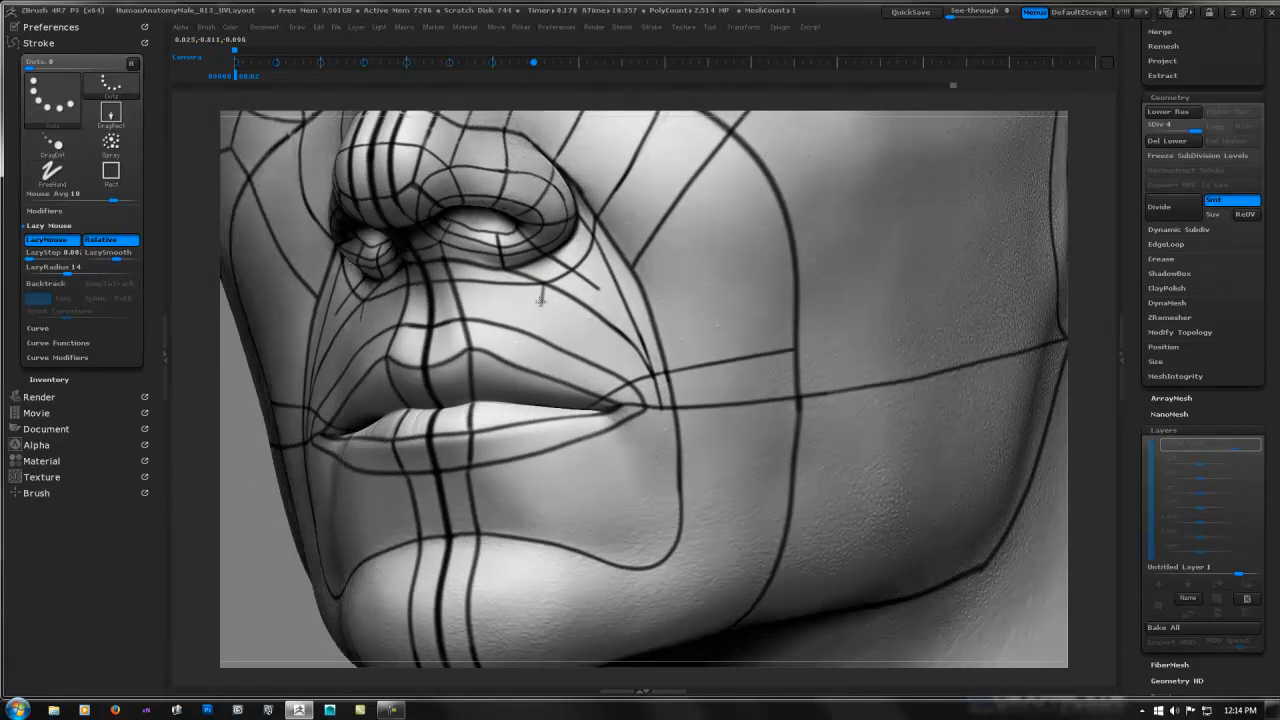
{"action": "right_click_drag", "start_coordinate": [540, 301], "coordinate": [543, 287]}
{"action": "left_click_drag", "start_coordinate": [537, 343], "coordinate": [528, 379]}
{"action": "mouse_move", "coordinate": [558, 305]}
{"action": "right_mouse_down"}
{"action": "mouse_move", "coordinate": [552, 260]}
{"action": "mouse_move", "coordinate": [549, 289]}
{"action": "right_mouse_up"}
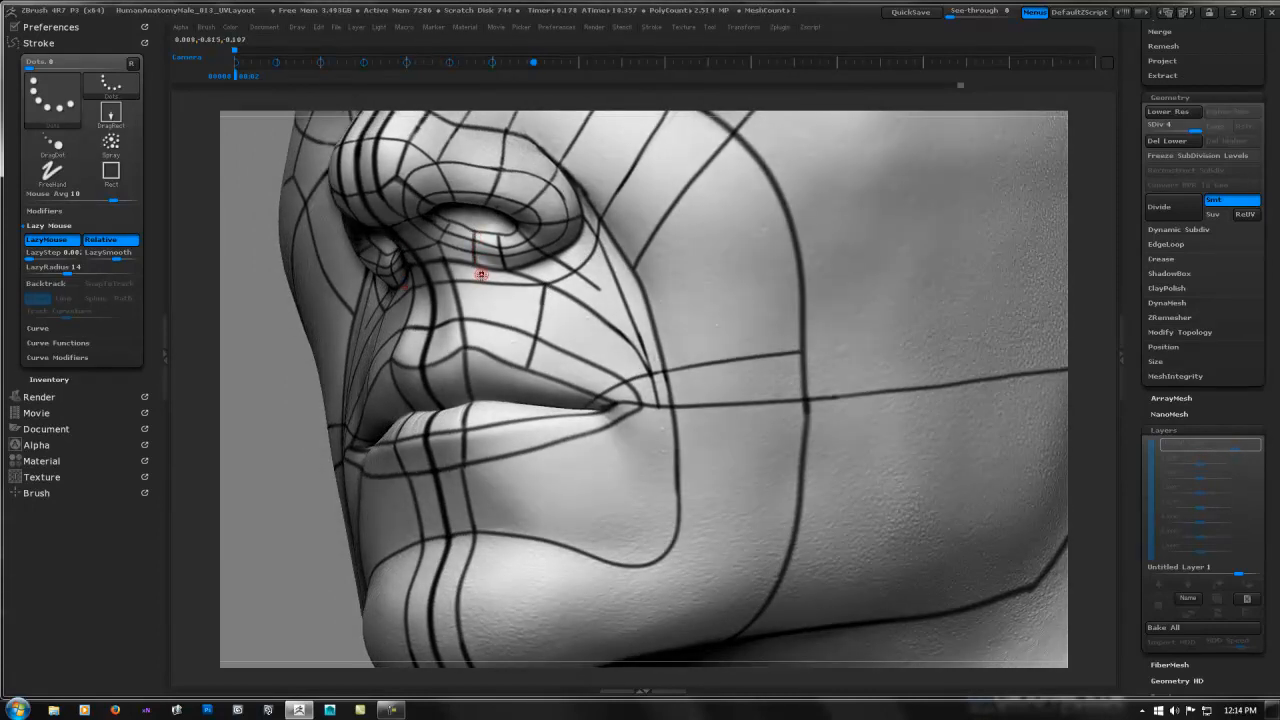
- Paint a second line from below the nostril to the upper lip's border, between the philtrum line and the existing connecting line
{"action": "left_click_drag", "start_coordinate": [493, 293], "coordinate": [496, 301]}
{"action": "key", "text": "ctrl+z"}
{"action": "mouse_move", "coordinate": [500, 316]}
{"action": "left_mouse_down"}
{"action": "mouse_move", "coordinate": [503, 335]}
{"action": "mouse_move", "coordinate": [502, 322]}
{"action": "left_mouse_up"}
{"action": "mouse_move", "coordinate": [618, 287]}
{"action": "right_mouse_down"}
{"action": "mouse_move", "coordinate": [775, 290]}
{"action": "mouse_move", "coordinate": [598, 285]}
{"action": "mouse_move", "coordinate": [609, 277]}
{"action": "right_mouse_up"}
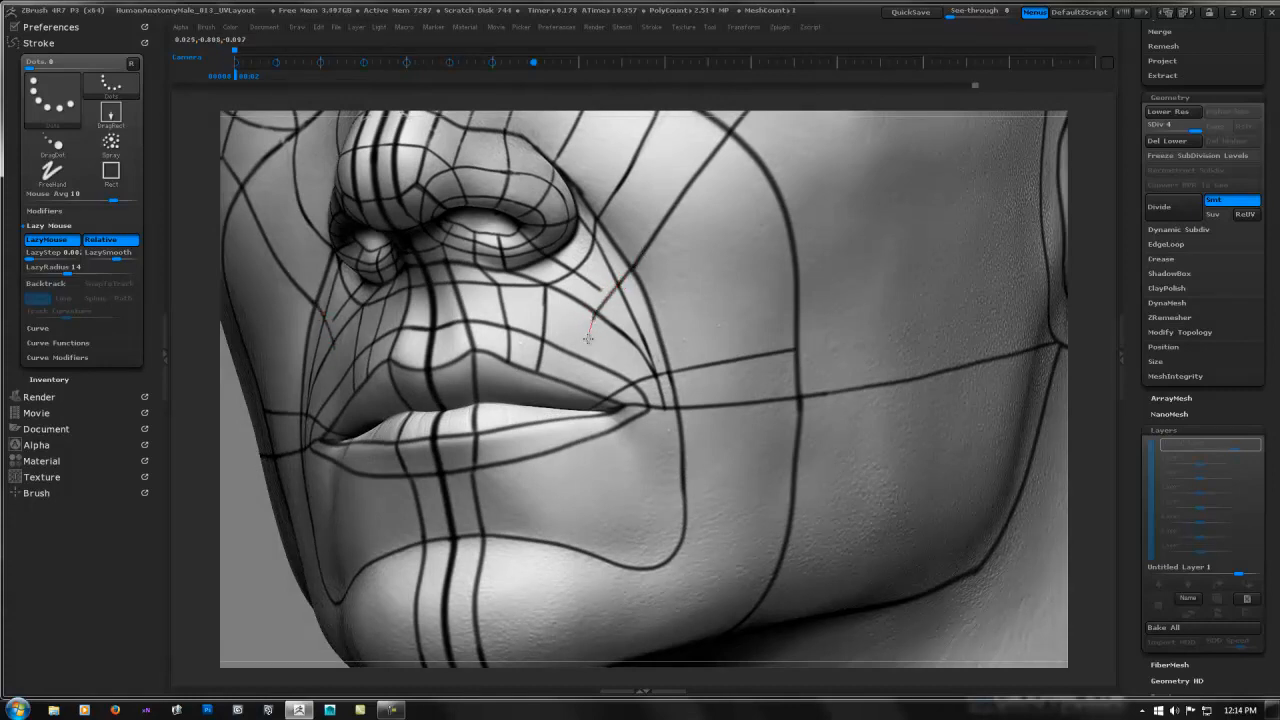
- Paint a topology line down to the upper lip and another across the cheek from the nasolabial loop to the outer cheek loop
{"action": "left_click_drag", "start_coordinate": [588, 338], "coordinate": [566, 384]}
{"action": "right_click_drag", "start_coordinate": [702, 262], "coordinate": [629, 338], "text": "alt"}
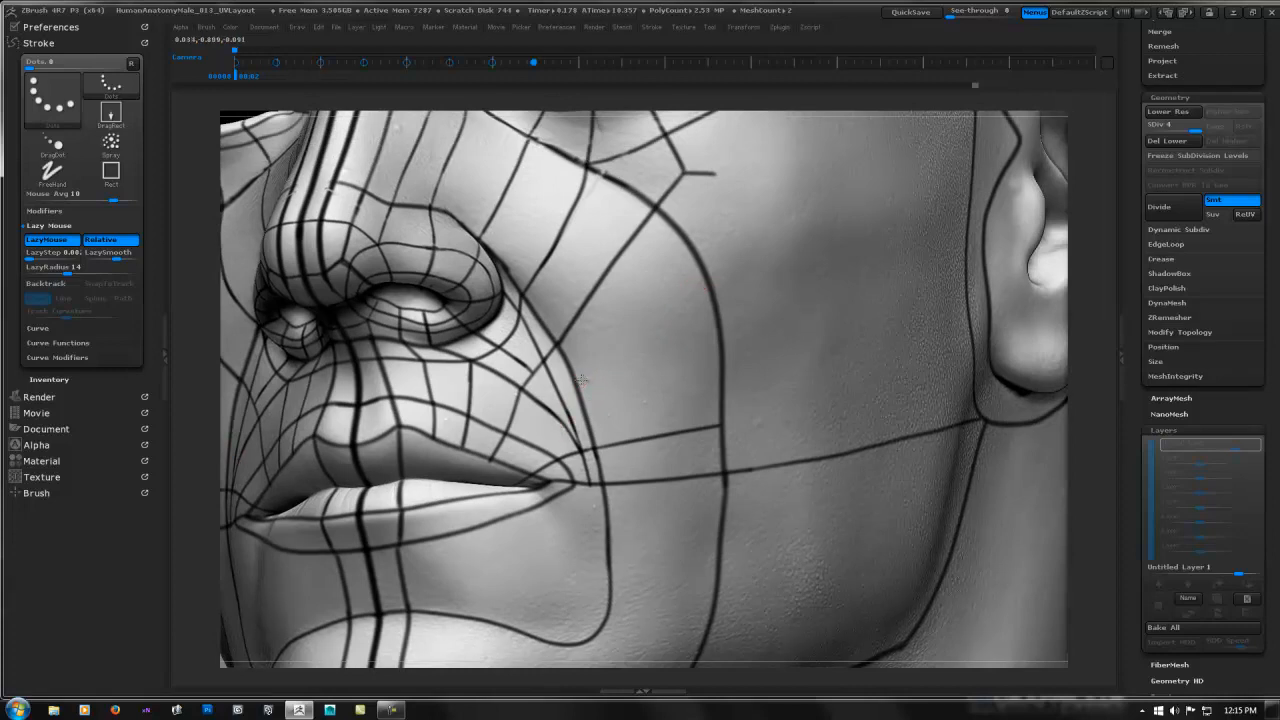
{"action": "left_click_drag", "start_coordinate": [581, 379], "coordinate": [696, 289]}
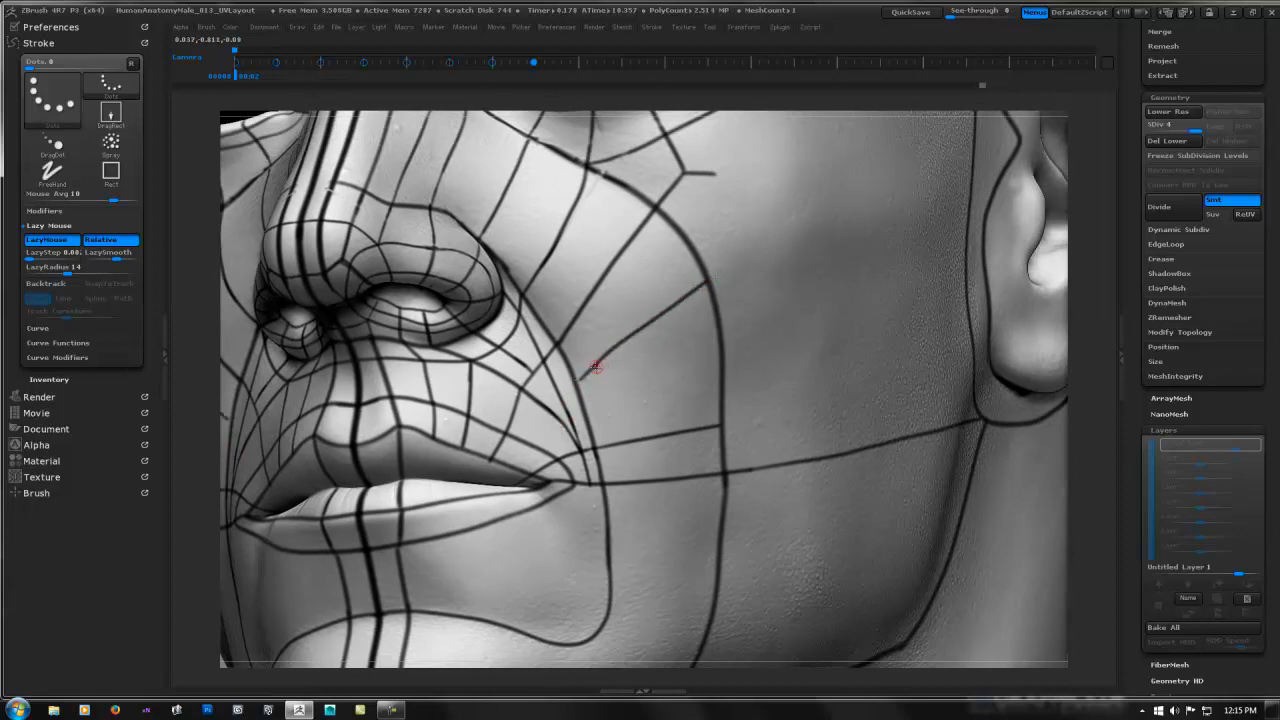
{"action": "left_click_drag", "start_coordinate": [579, 380], "coordinate": [705, 284]}
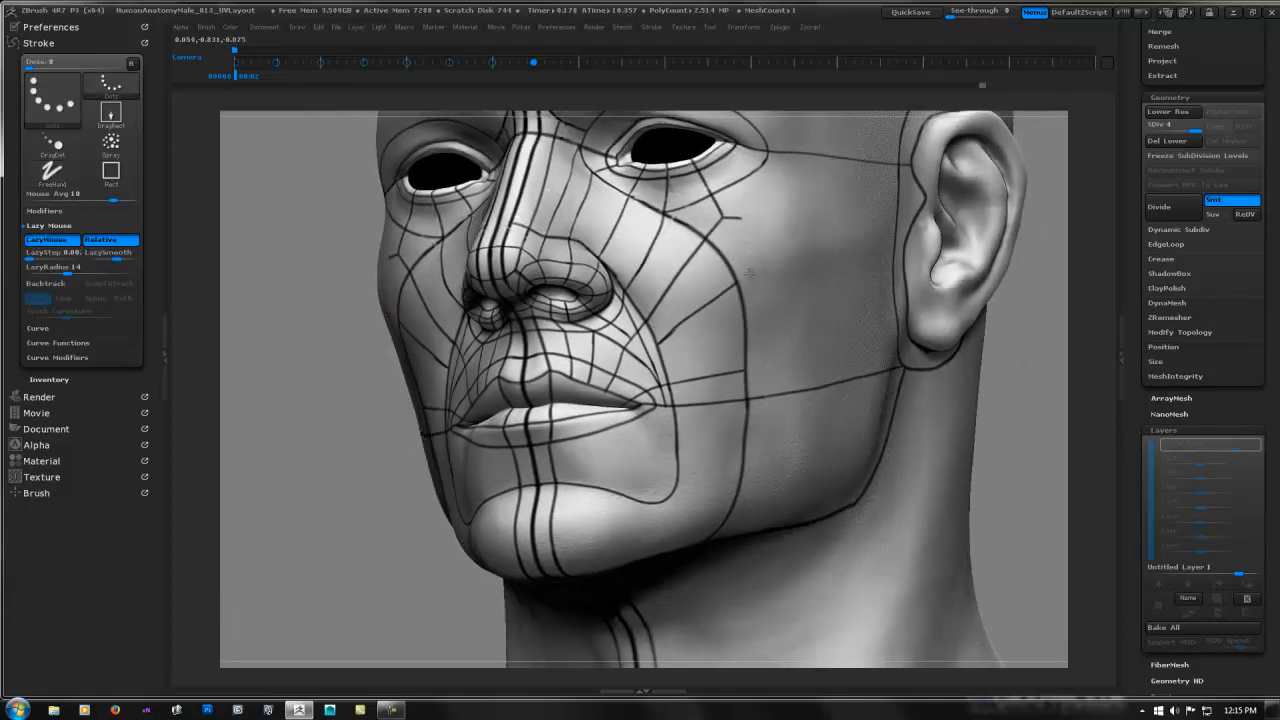
{"action": "right_click_drag", "start_coordinate": [750, 272], "coordinate": [646, 306]}
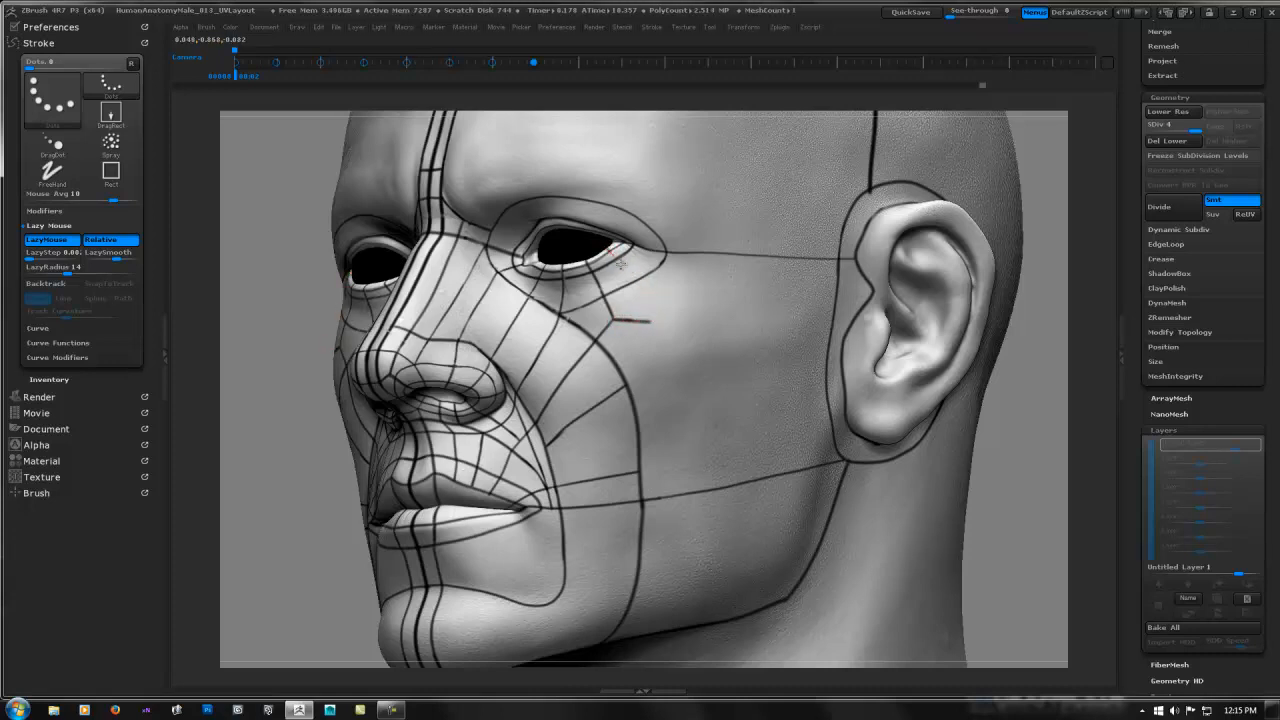
- Paint a line from the outer lower eyelid to the short cheekbone line, and join their meeting point to the outer cheek loop
{"action": "left_click_drag", "start_coordinate": [620, 262], "coordinate": [668, 329]}
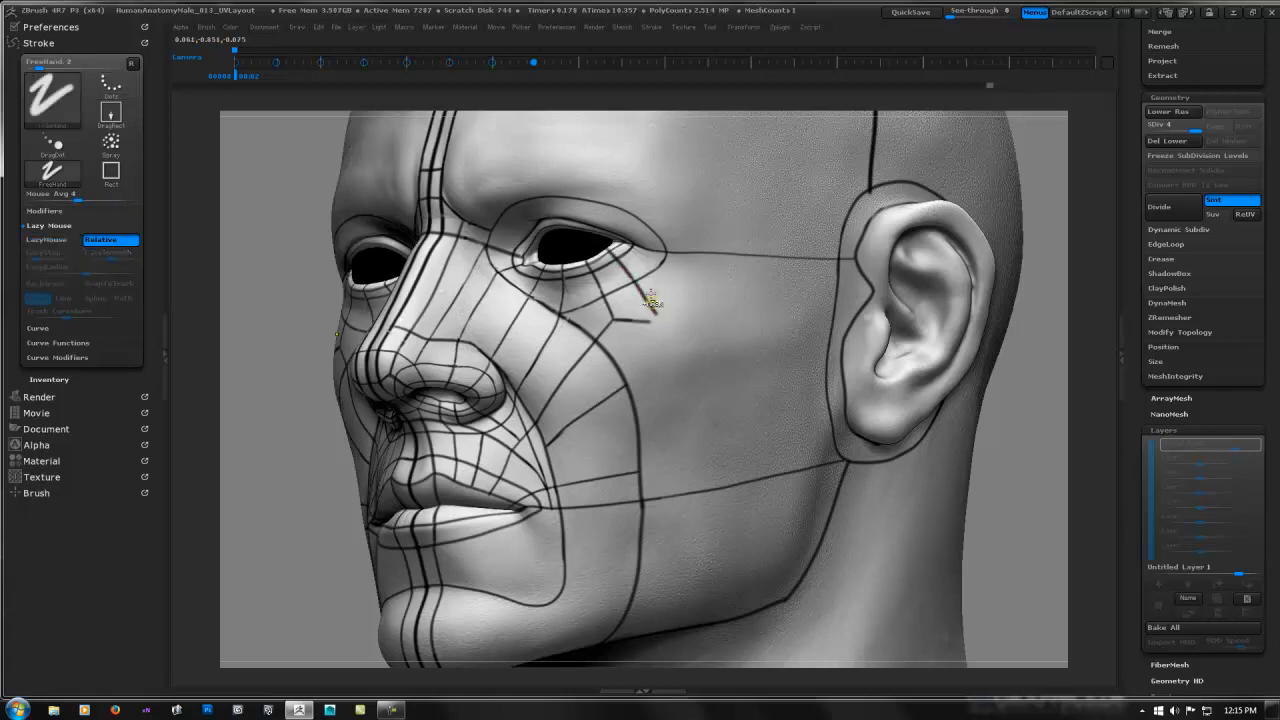
{"action": "key", "text": "ctrl+z"}
{"action": "mouse_move", "coordinate": [639, 264]}
{"action": "right_mouse_down", "text": "ctrl"}
{"action": "mouse_move", "coordinate": [712, 264]}
{"action": "mouse_move", "coordinate": [652, 268]}
{"action": "right_mouse_up", "text": "ctrl"}
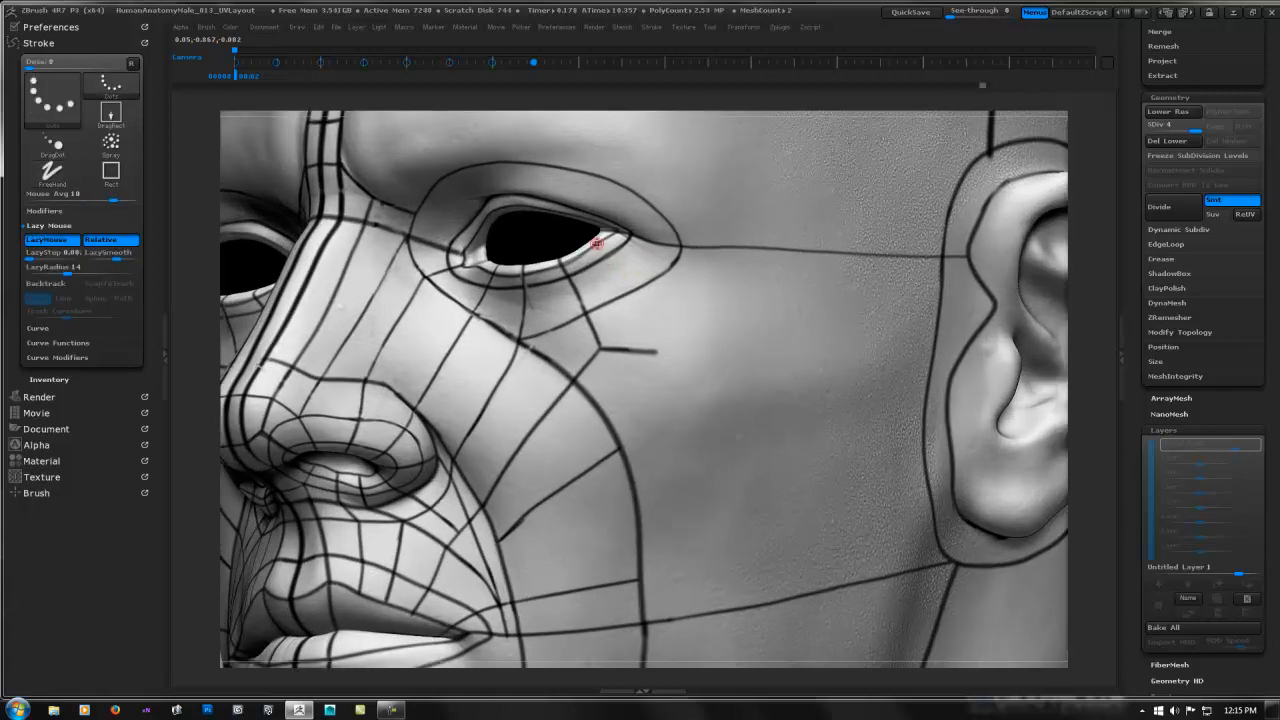
{"action": "mouse_move", "coordinate": [604, 256]}
{"action": "left_mouse_down"}
{"action": "mouse_move", "coordinate": [675, 364]}
{"action": "mouse_move", "coordinate": [682, 354]}
{"action": "left_mouse_up"}
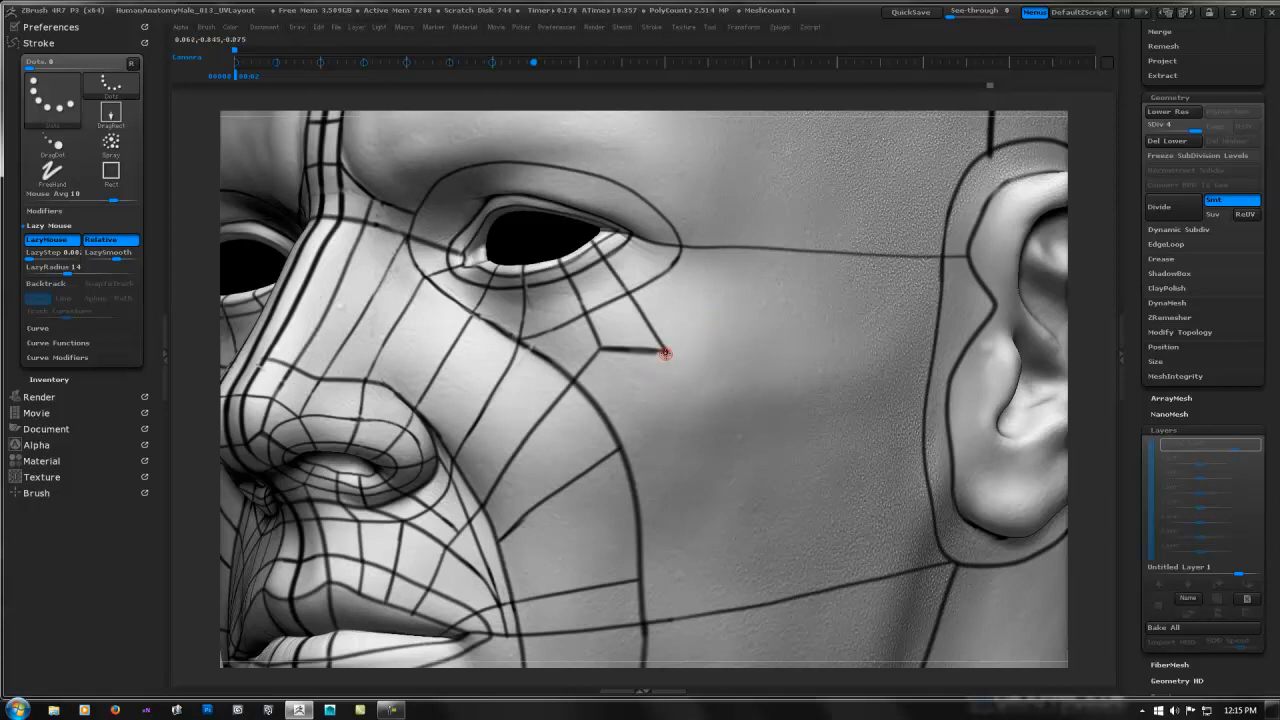
{"action": "left_click_drag", "start_coordinate": [658, 368], "coordinate": [635, 411]}
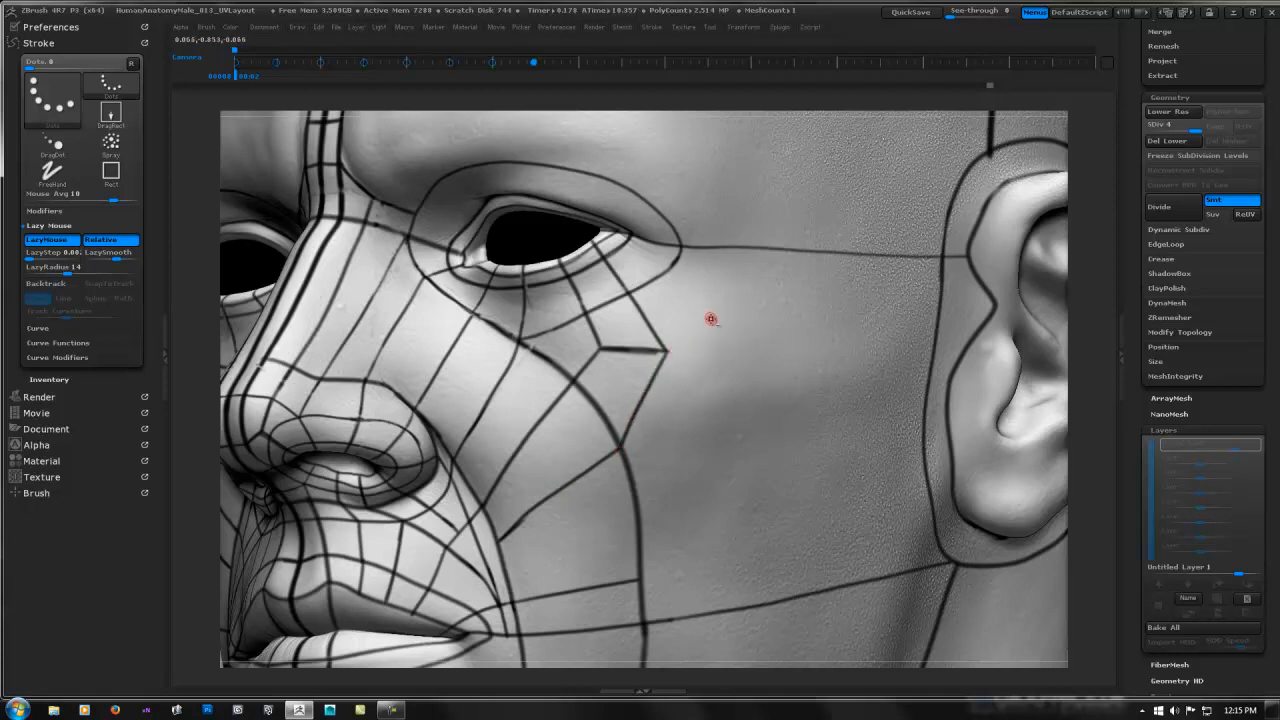
- Paint two lines from the outer eye corner to the loop around the ear, one above and one below the existing line
{"action": "right_click_drag", "start_coordinate": [684, 323], "coordinate": [629, 344], "text": "alt"}
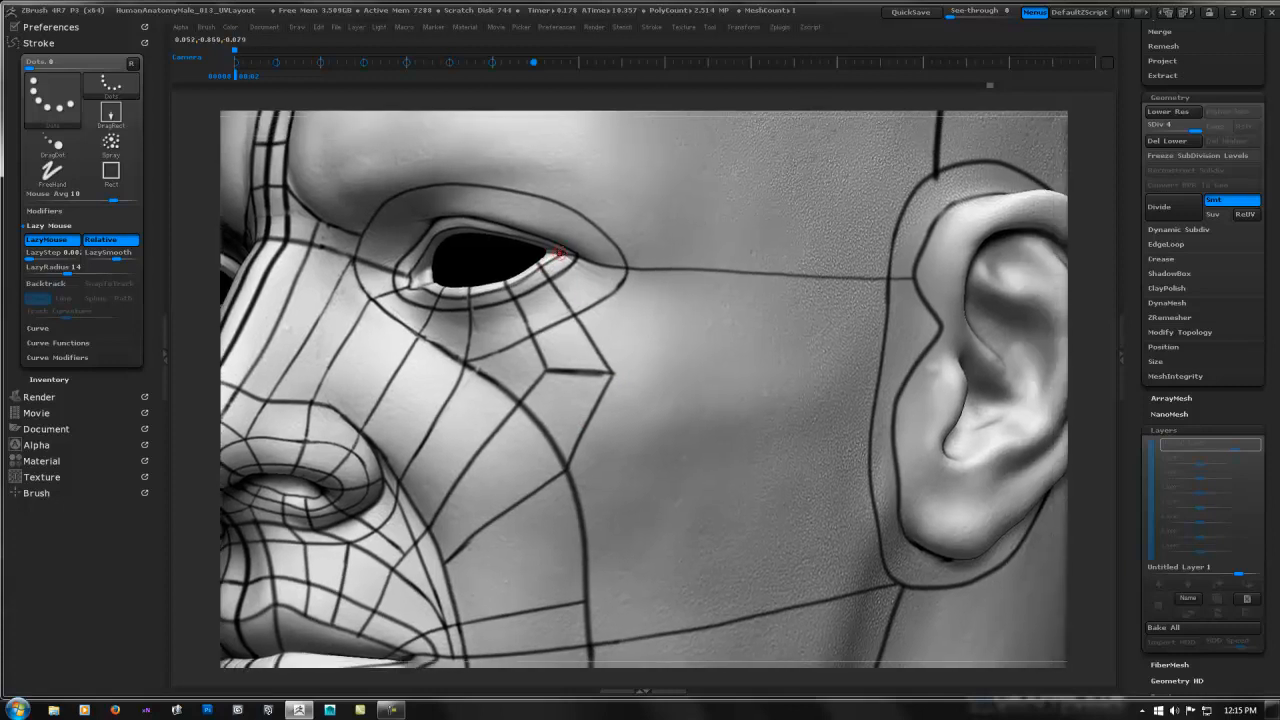
{"action": "right_click_drag", "start_coordinate": [560, 257], "coordinate": [550, 250]}
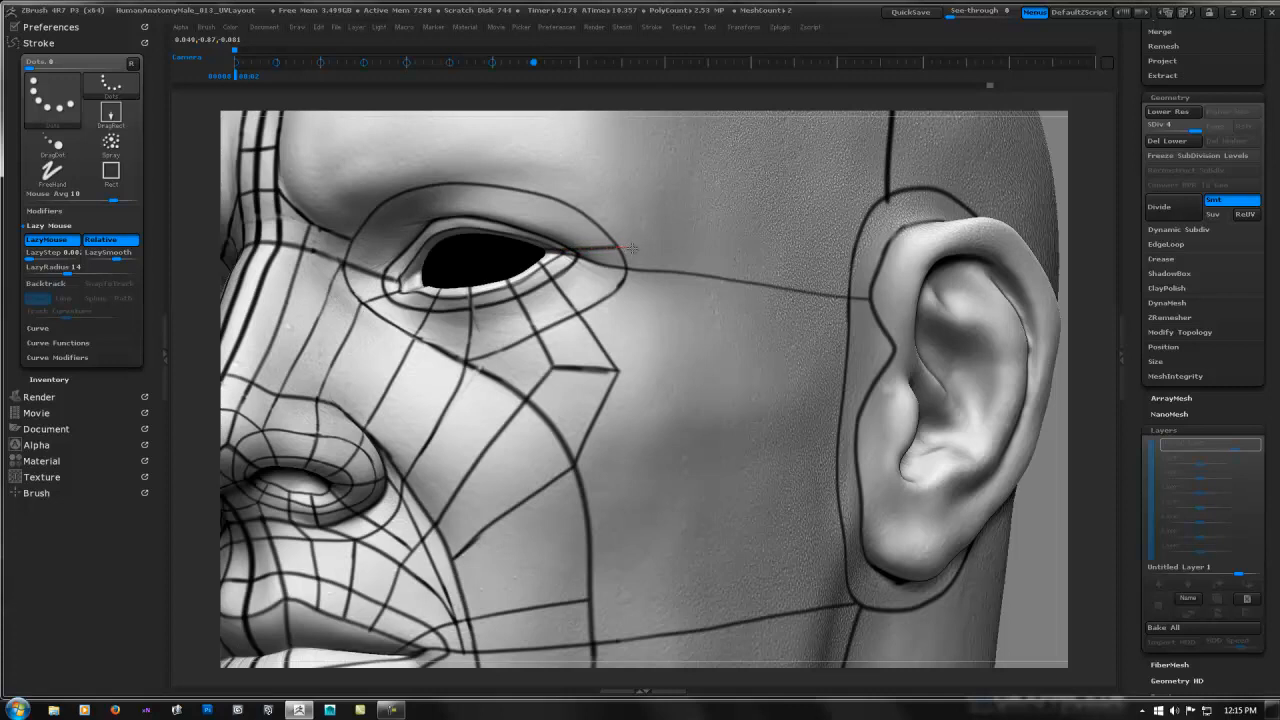
{"action": "mouse_move", "coordinate": [632, 248]}
{"action": "left_mouse_down"}
{"action": "mouse_move", "coordinate": [582, 263]}
{"action": "mouse_move", "coordinate": [630, 278]}
{"action": "left_mouse_up"}
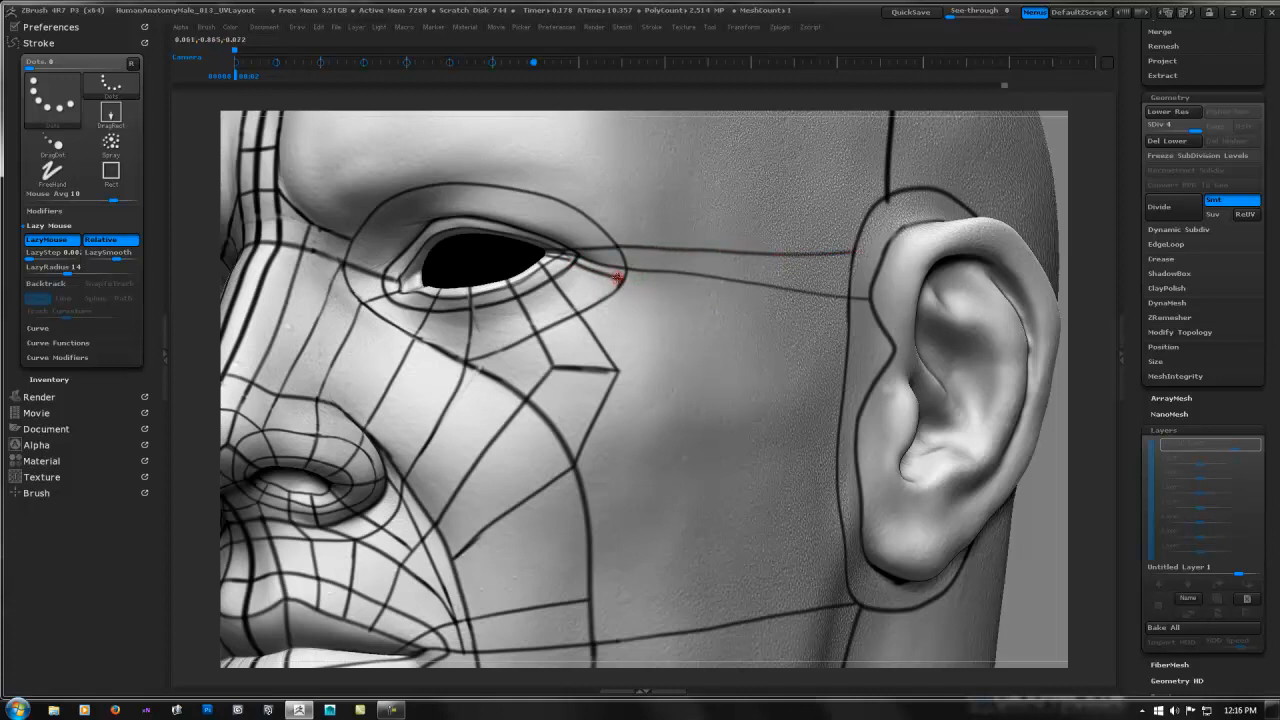
{"action": "left_click_drag", "start_coordinate": [673, 293], "coordinate": [720, 307]}
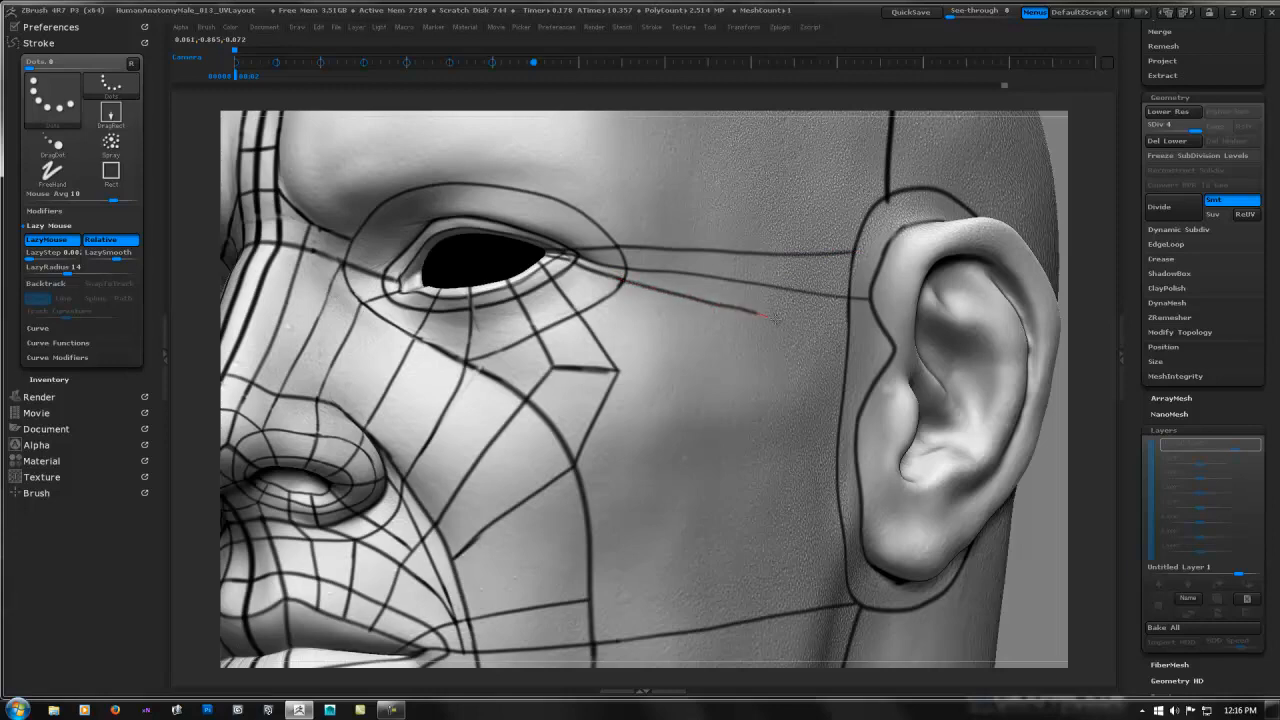
{"action": "left_click_drag", "start_coordinate": [863, 345], "coordinate": [865, 346]}
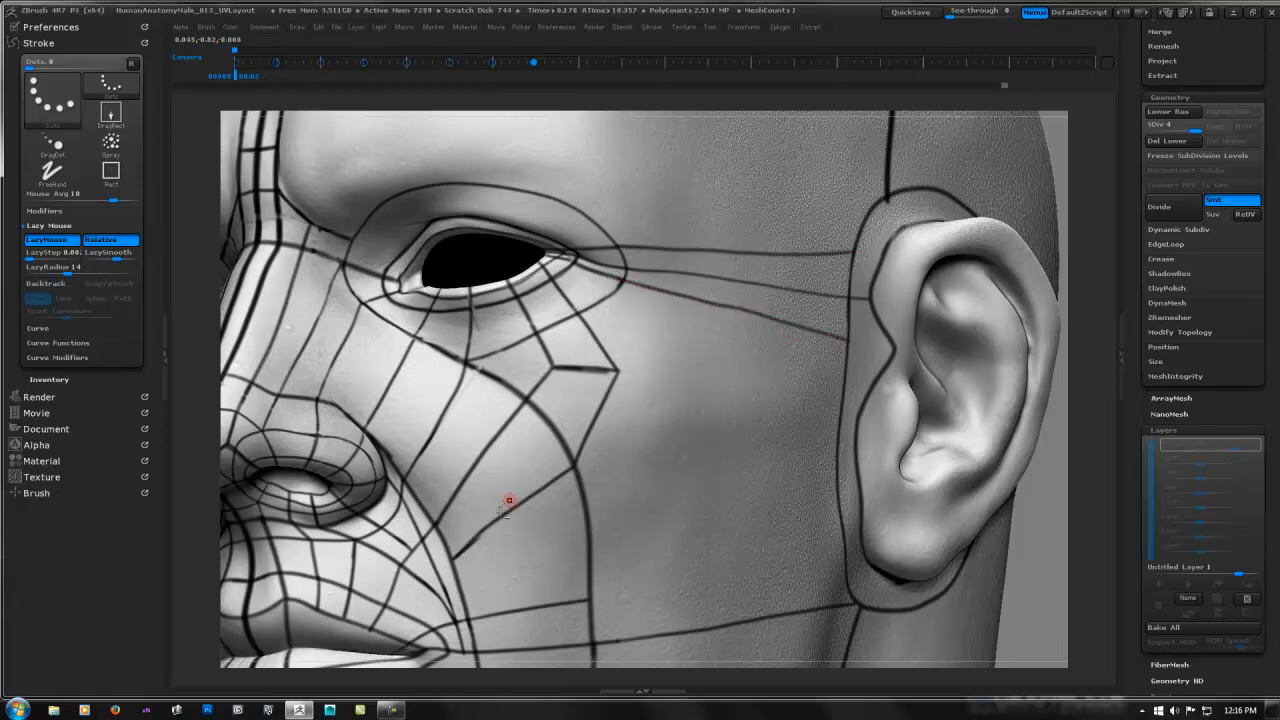
- Paint a line from the mouth corner to the jaw edge and extend the line above the mouth corner to the ear loop
{"action": "right_click_drag", "start_coordinate": [507, 505], "coordinate": [539, 325], "text": "alt"}
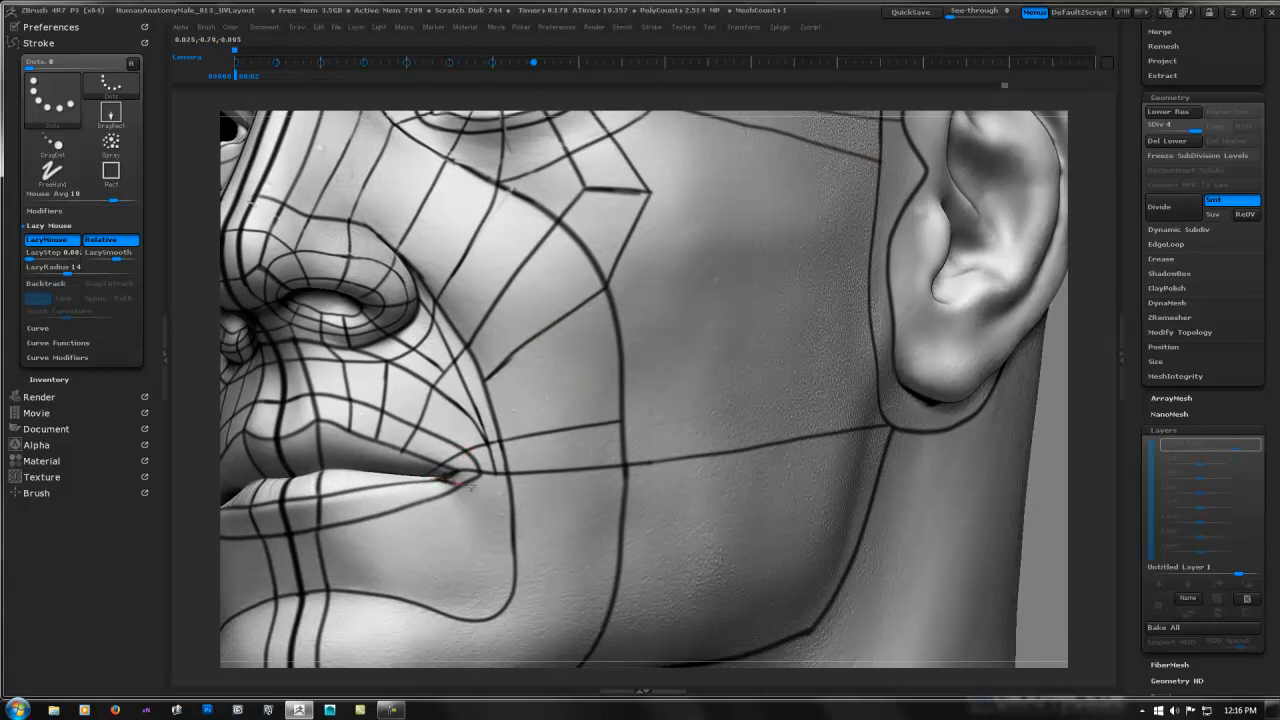
{"action": "mouse_move", "coordinate": [540, 495]}
{"action": "left_mouse_down"}
{"action": "mouse_move", "coordinate": [654, 514]}
{"action": "mouse_move", "coordinate": [620, 509]}
{"action": "mouse_move", "coordinate": [878, 490]}
{"action": "left_mouse_up"}
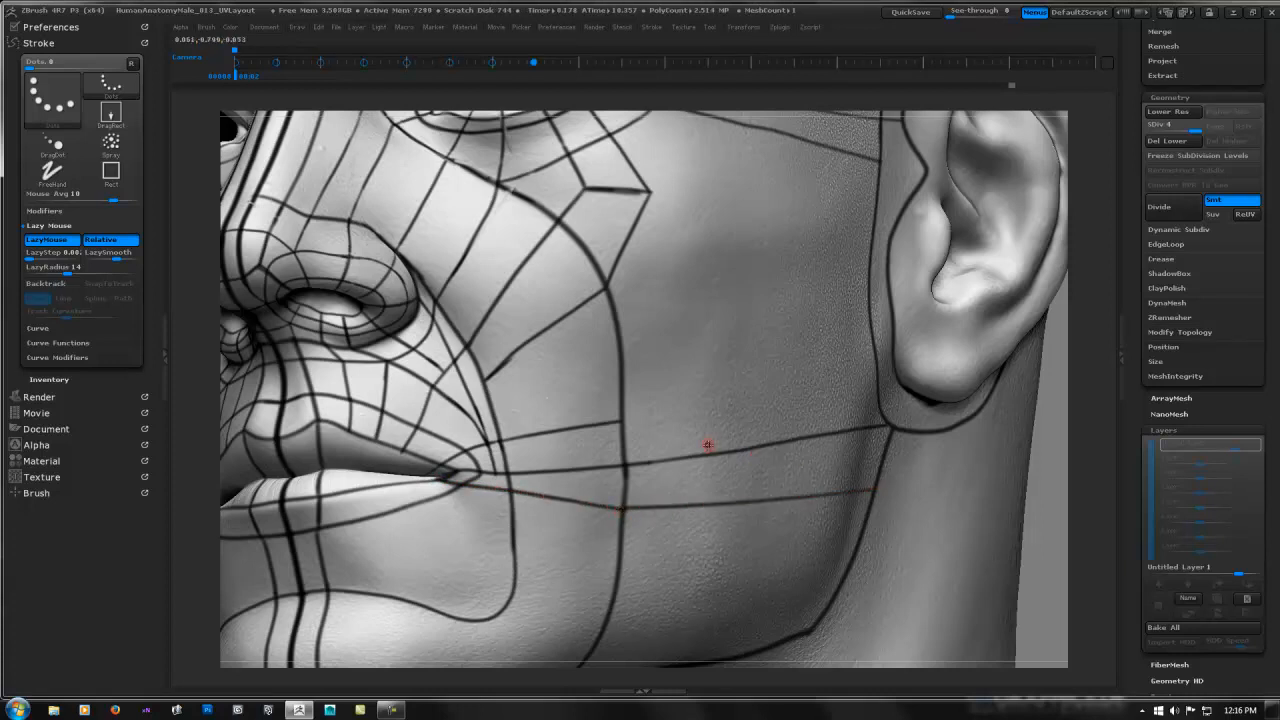
{"action": "left_click_drag", "start_coordinate": [643, 416], "coordinate": [888, 379]}
{"action": "mouse_move", "coordinate": [860, 400]}
{"action": "right_mouse_down"}
{"action": "mouse_move", "coordinate": [760, 405]}
{"action": "mouse_move", "coordinate": [930, 405]}
{"action": "mouse_move", "coordinate": [905, 408]}
{"action": "right_mouse_up"}
- Refine the topology lines where the upper lip meets the mouth corner, erasing the stray paint
{"action": "right_click_drag", "start_coordinate": [490, 468], "coordinate": [618, 440], "text": "ctrl"}
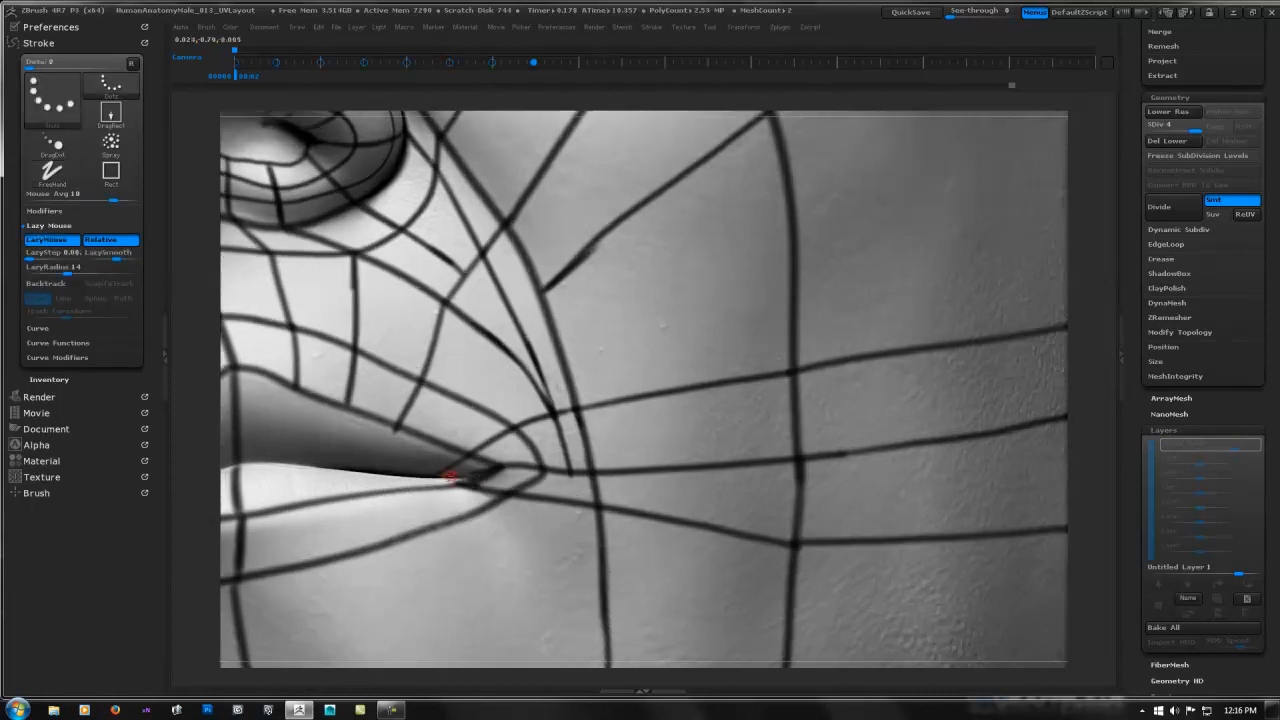
{"action": "mouse_move", "coordinate": [459, 465]}
{"action": "left_mouse_down"}
{"action": "mouse_move", "coordinate": [565, 414]}
{"action": "mouse_move", "coordinate": [450, 463]}
{"action": "left_mouse_up"}
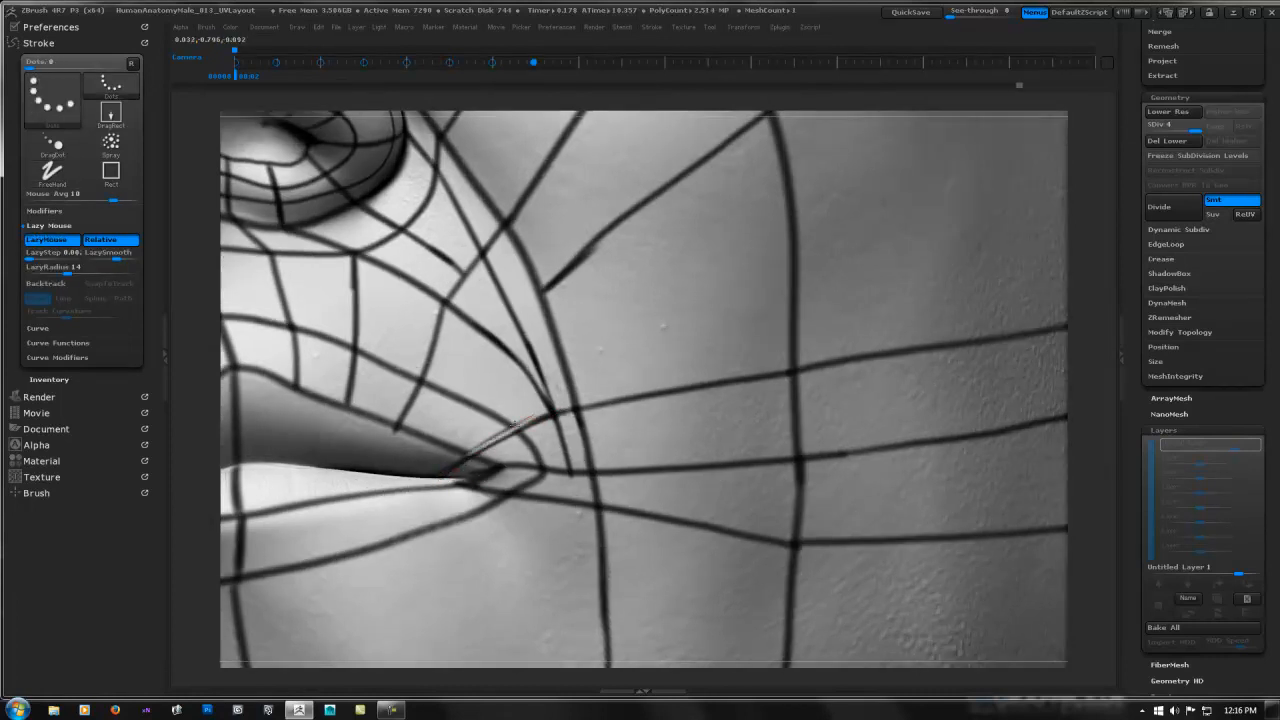
{"action": "mouse_move", "coordinate": [517, 422]}
{"action": "left_mouse_down", "text": "alt"}
{"action": "mouse_move", "coordinate": [430, 480]}
{"action": "mouse_move", "coordinate": [499, 465]}
{"action": "left_mouse_up", "text": "alt"}
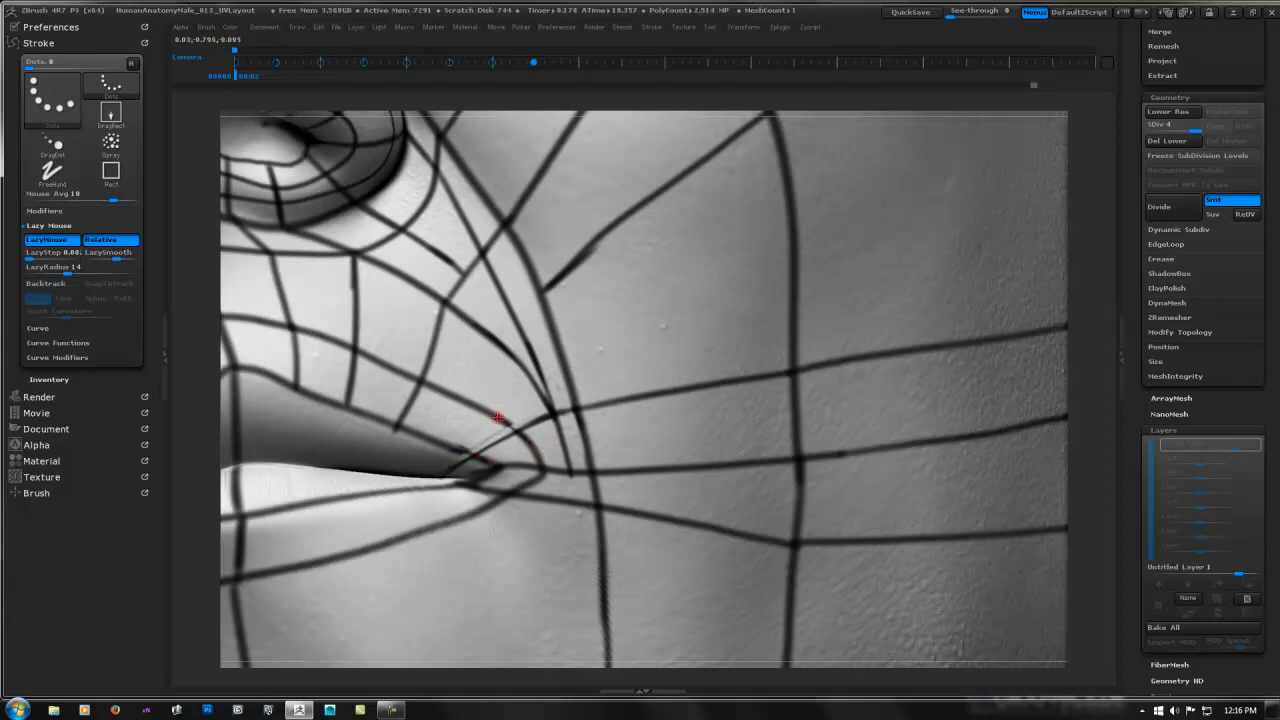
{"action": "right_click_drag", "start_coordinate": [611, 440], "coordinate": [612, 367], "text": "ctrl"}
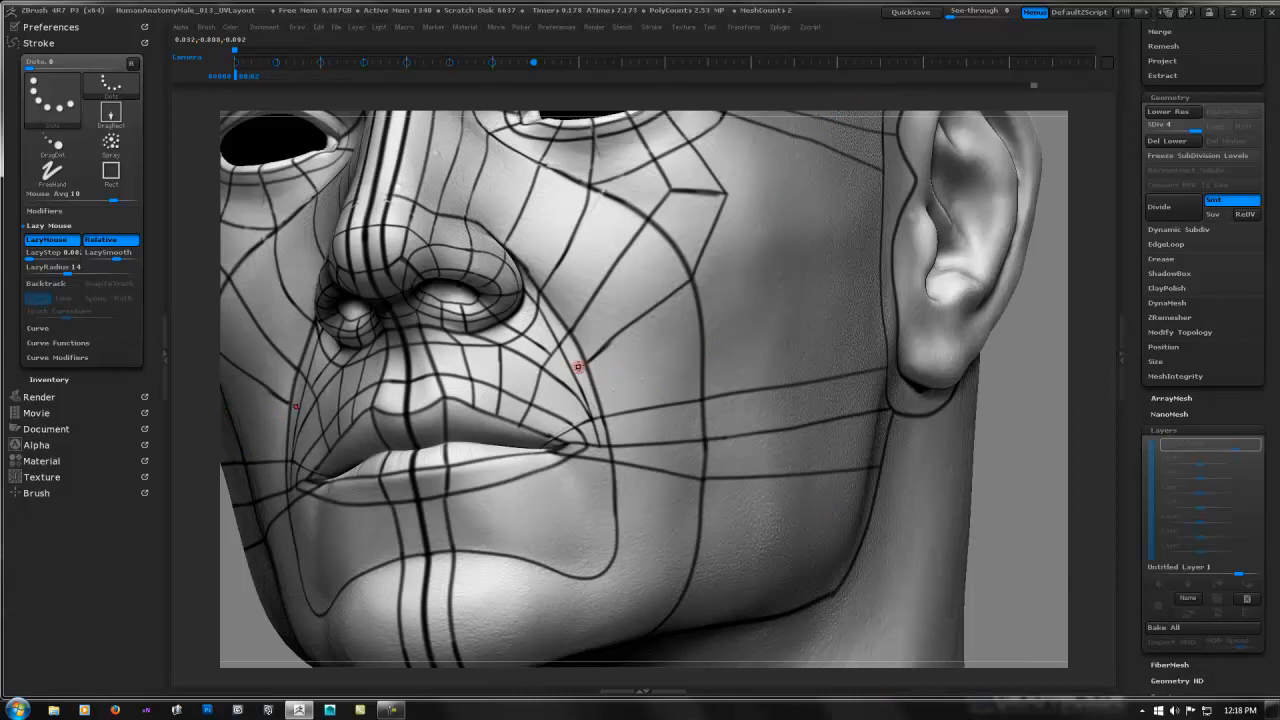
- Paint a line from the outer cheek loop across the nasolabial loop to the upper lip edge near the mouth corner
{"action": "mouse_move", "coordinate": [579, 387]}
{"action": "right_mouse_down"}
{"action": "mouse_move", "coordinate": [563, 376]}
{"action": "mouse_move", "coordinate": [566, 330]}
{"action": "mouse_move", "coordinate": [581, 376]}
{"action": "right_mouse_up"}
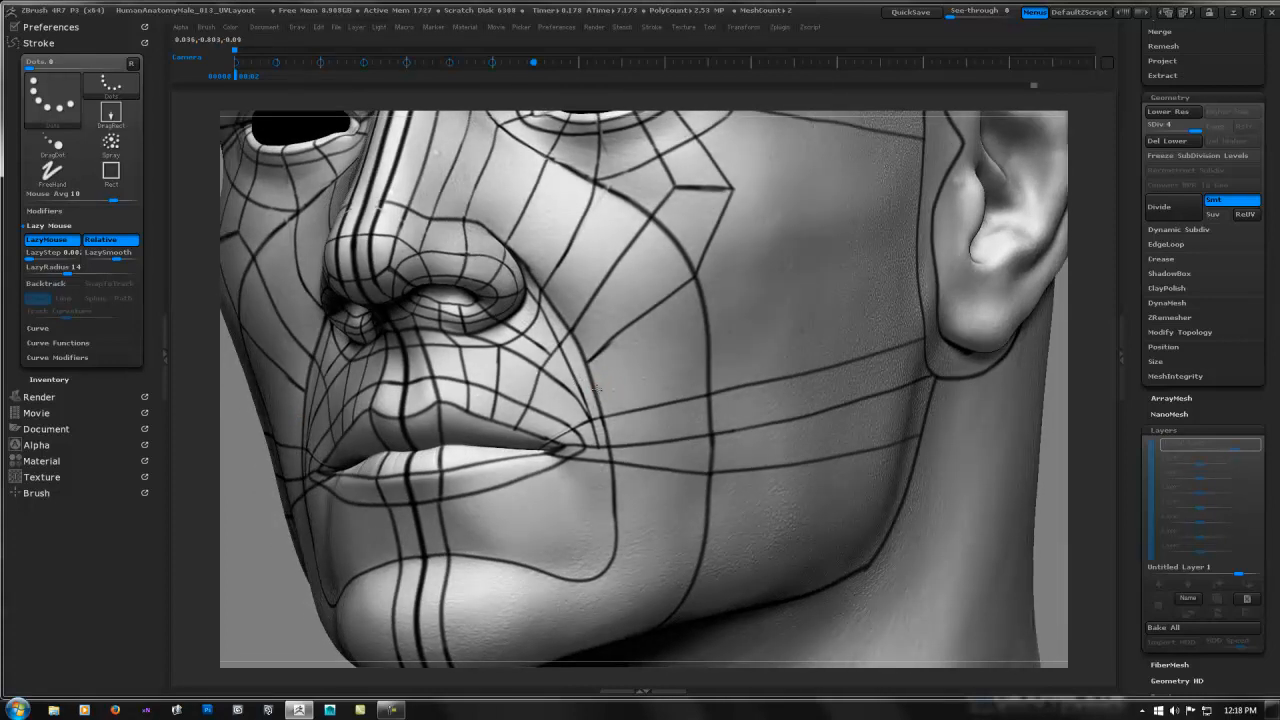
{"action": "left_click_drag", "start_coordinate": [597, 389], "coordinate": [720, 343]}
{"action": "mouse_move", "coordinate": [620, 378]}
{"action": "left_mouse_down"}
{"action": "mouse_move", "coordinate": [701, 342]}
{"action": "mouse_move", "coordinate": [672, 362]}
{"action": "mouse_move", "coordinate": [588, 372]}
{"action": "mouse_move", "coordinate": [588, 361]}
{"action": "mouse_move", "coordinate": [542, 414]}
{"action": "left_mouse_up"}
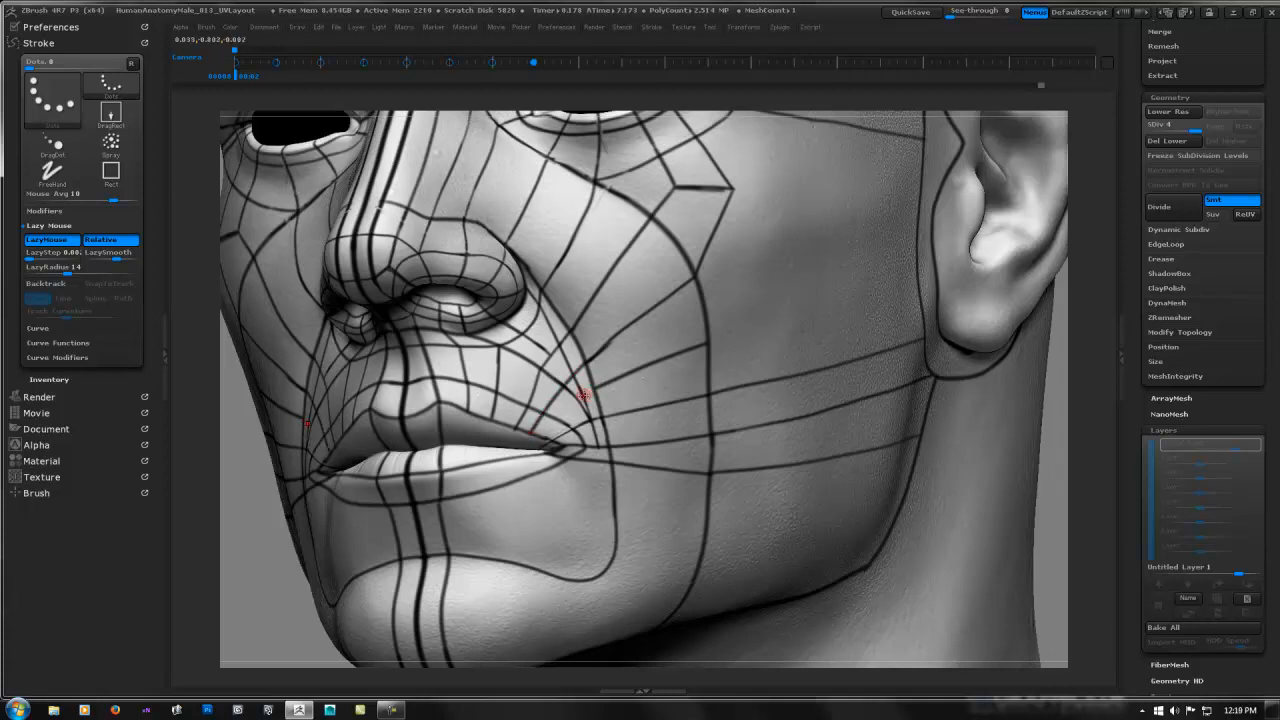
{"action": "left_click_drag", "start_coordinate": [610, 383], "coordinate": [592, 390]}
{"action": "right_click_drag", "start_coordinate": [594, 387], "coordinate": [577, 398], "text": "ctrl"}
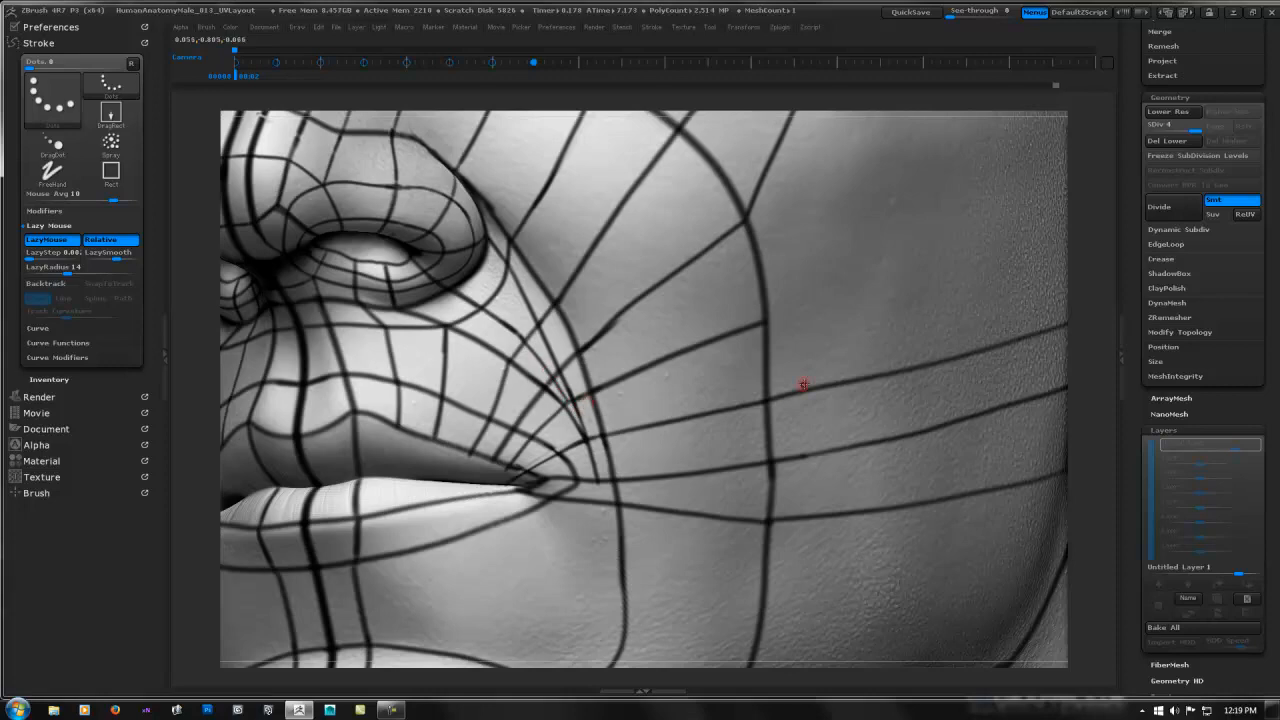
- Paint two cross lines from the nose bridge down the side of the nose toward the cheek
{"action": "mouse_move", "coordinate": [876, 368]}
{"action": "right_mouse_down", "text": "ctrl"}
{"action": "mouse_move", "coordinate": [724, 377]}
{"action": "mouse_move", "coordinate": [770, 370]}
{"action": "mouse_move", "coordinate": [729, 365]}
{"action": "mouse_move", "coordinate": [785, 370]}
{"action": "mouse_move", "coordinate": [622, 398]}
{"action": "mouse_move", "coordinate": [676, 436]}
{"action": "mouse_move", "coordinate": [663, 386]}
{"action": "mouse_move", "coordinate": [678, 470]}
{"action": "right_mouse_up", "text": "ctrl"}
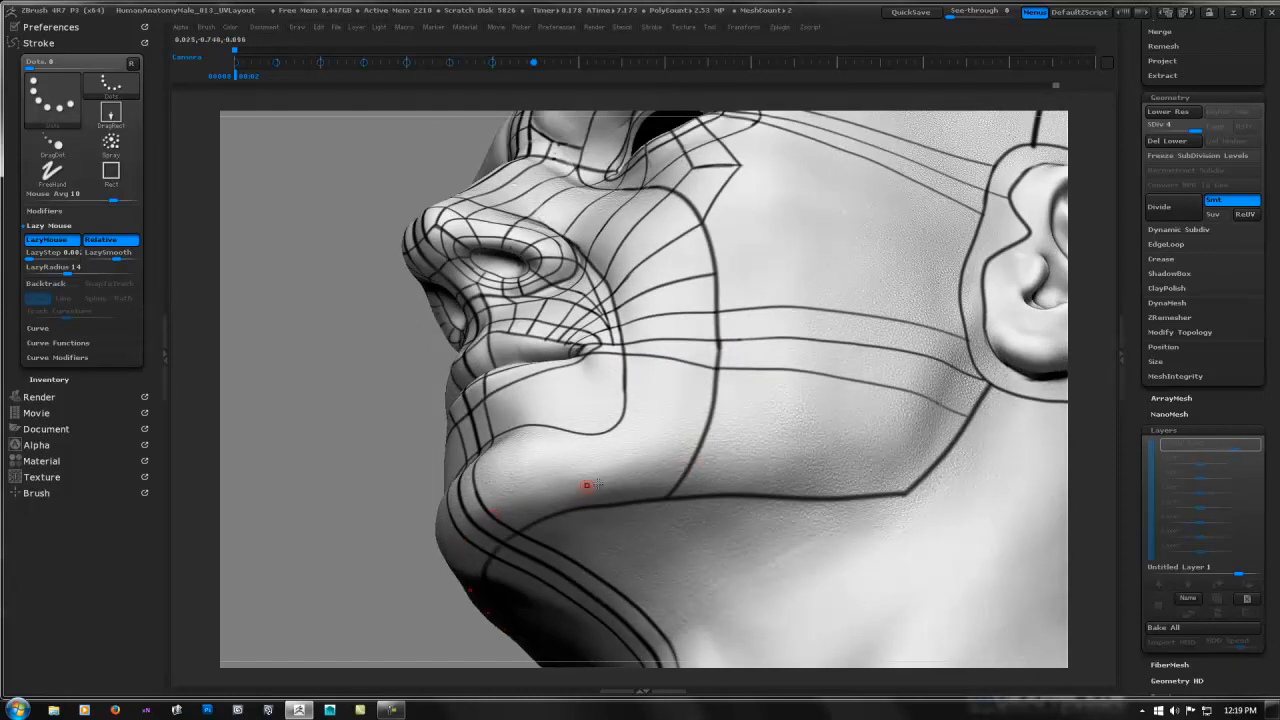
{"action": "right_click_drag", "start_coordinate": [682, 410], "coordinate": [666, 380]}
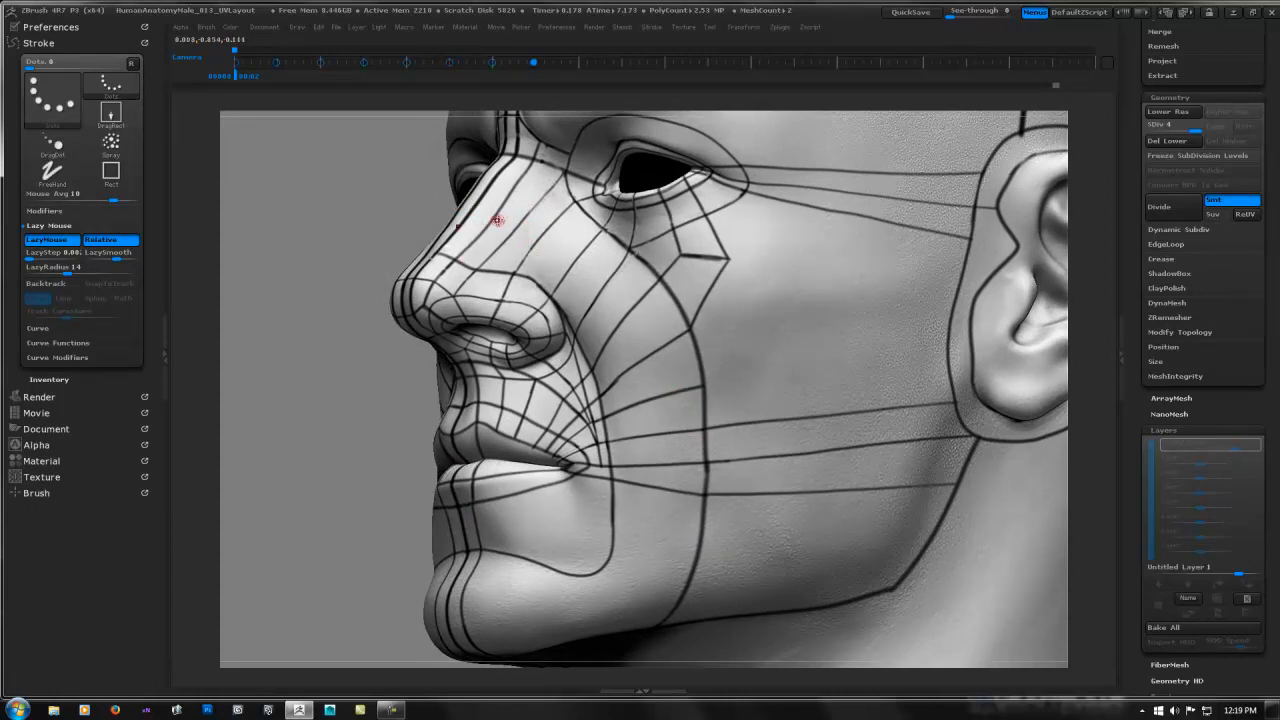
{"action": "right_click_drag", "start_coordinate": [585, 530], "coordinate": [600, 423]}
{"action": "mouse_move", "coordinate": [612, 318]}
{"action": "right_mouse_down"}
{"action": "mouse_move", "coordinate": [610, 375]}
{"action": "mouse_move", "coordinate": [603, 309]}
{"action": "mouse_move", "coordinate": [623, 297]}
{"action": "right_mouse_up"}
{"action": "right_click_drag", "start_coordinate": [464, 211], "coordinate": [435, 225]}
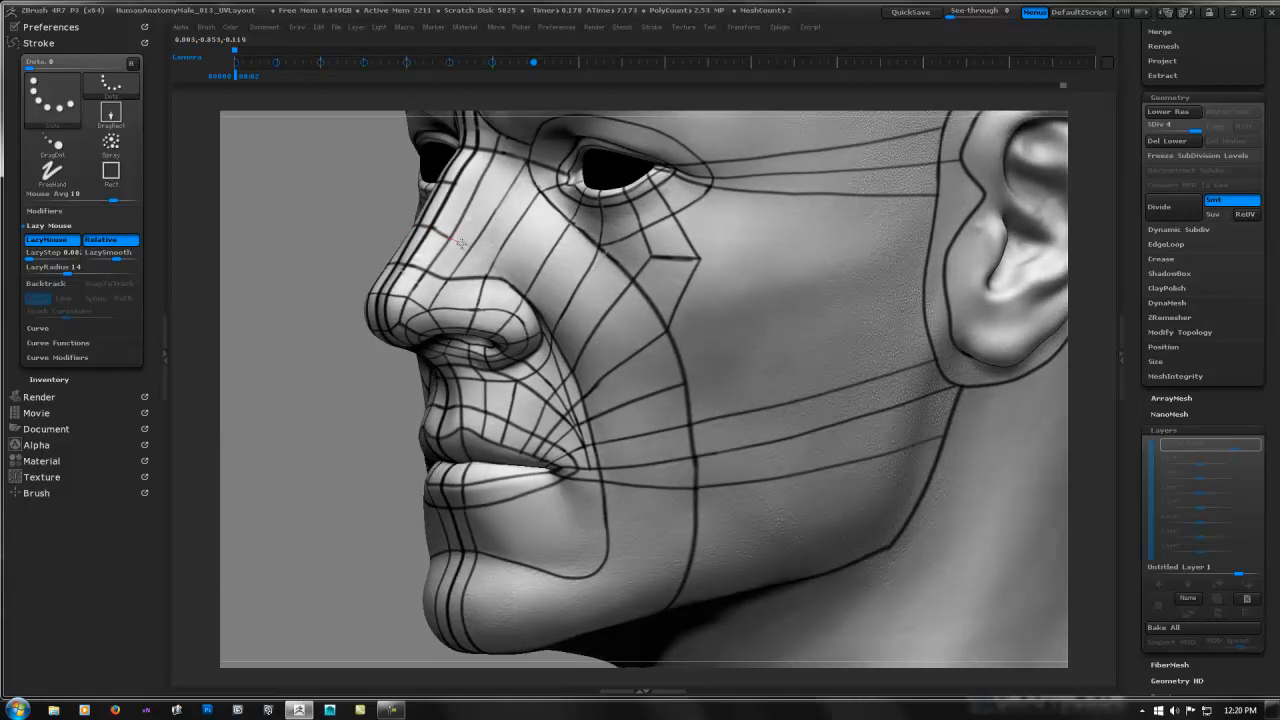
{"action": "left_click_drag", "start_coordinate": [437, 180], "coordinate": [503, 207]}
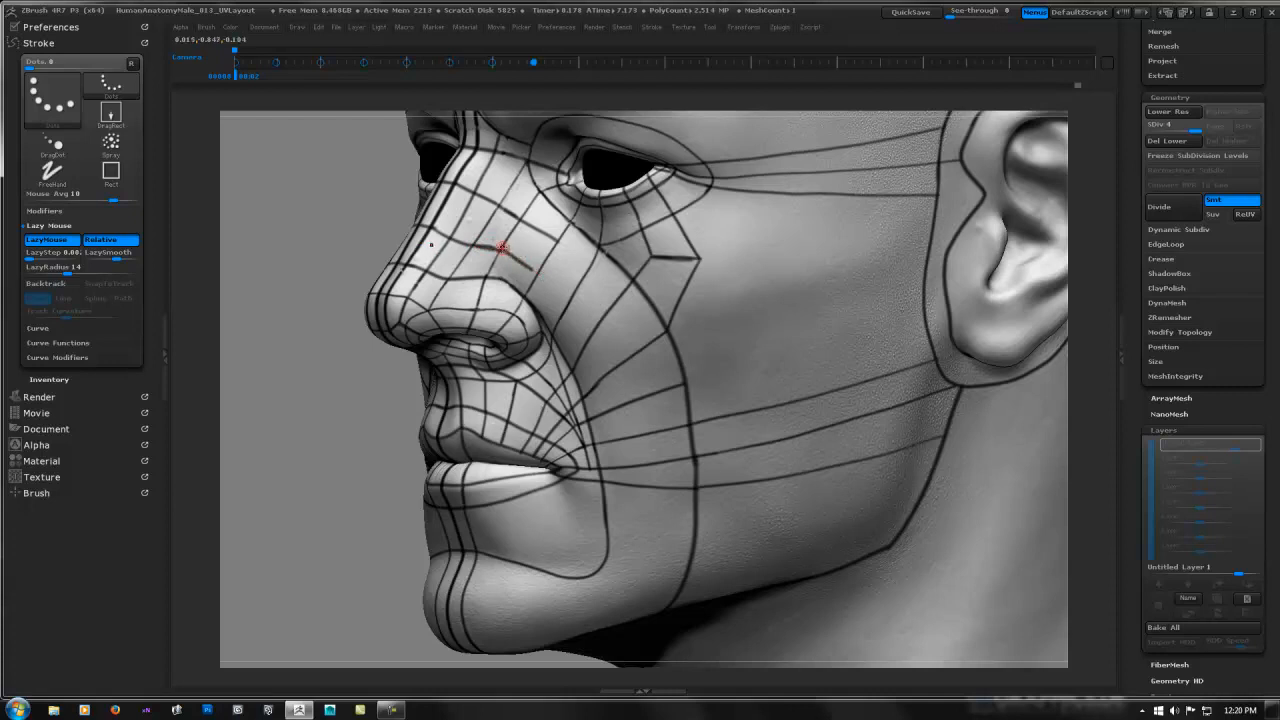
- Extend the lower nose cross line past the nostril wing and down along the outside of the nasolabial fold
{"action": "right_click_drag", "start_coordinate": [585, 291], "coordinate": [496, 327], "text": "alt"}
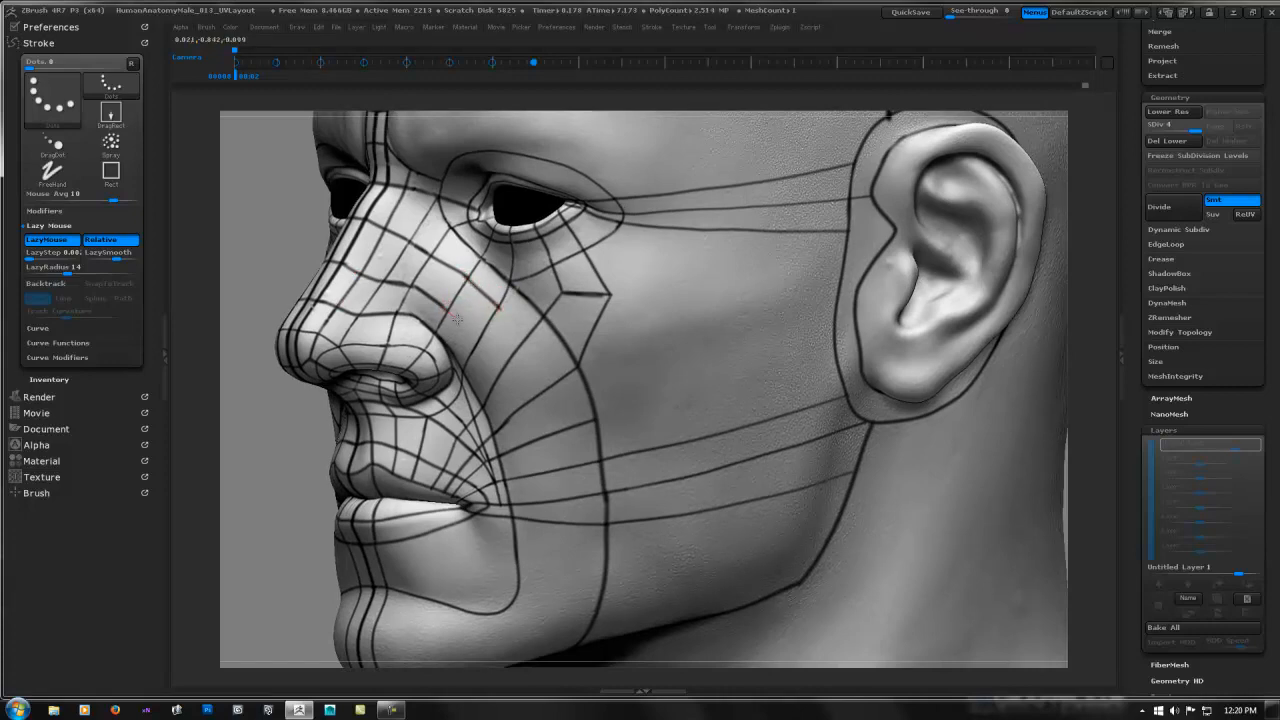
{"action": "left_click_drag", "start_coordinate": [474, 338], "coordinate": [478, 344]}
{"action": "mouse_move", "coordinate": [481, 342]}
{"action": "right_mouse_down"}
{"action": "mouse_move", "coordinate": [526, 312]}
{"action": "mouse_move", "coordinate": [477, 361]}
{"action": "right_mouse_up"}
{"action": "key", "text": "ctrl+z"}
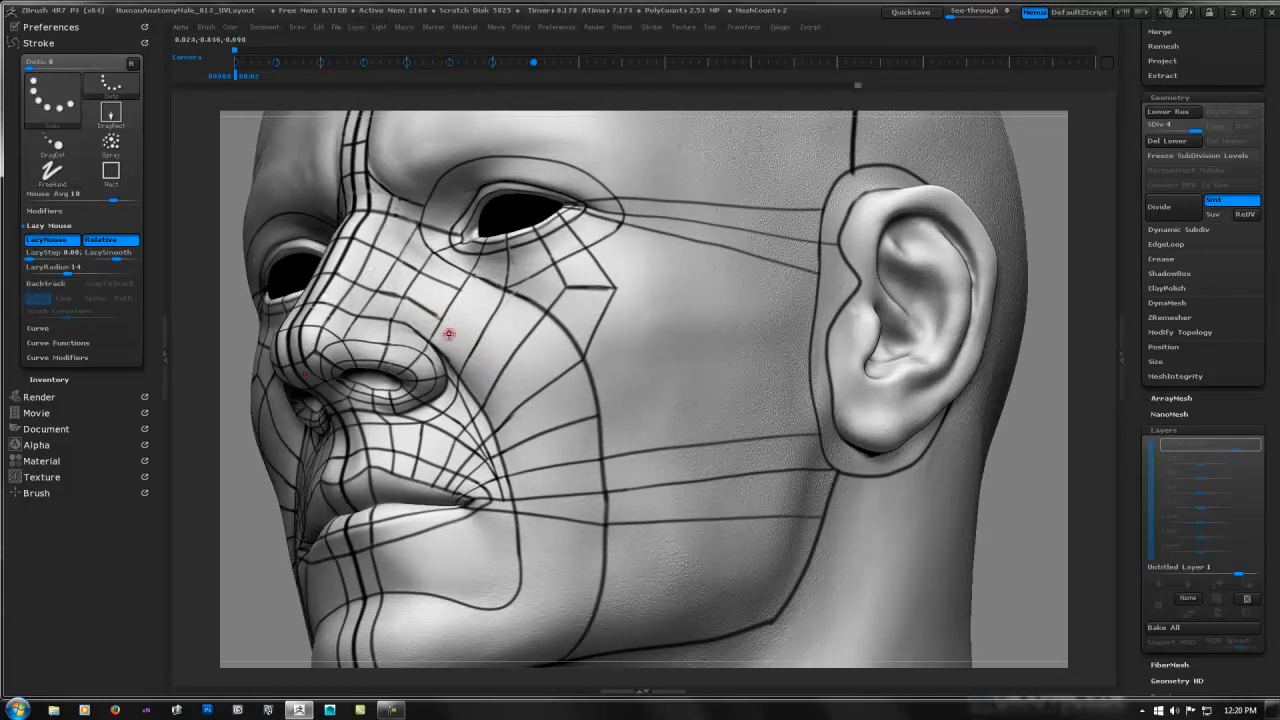
{"action": "left_click_drag", "start_coordinate": [466, 349], "coordinate": [471, 357]}
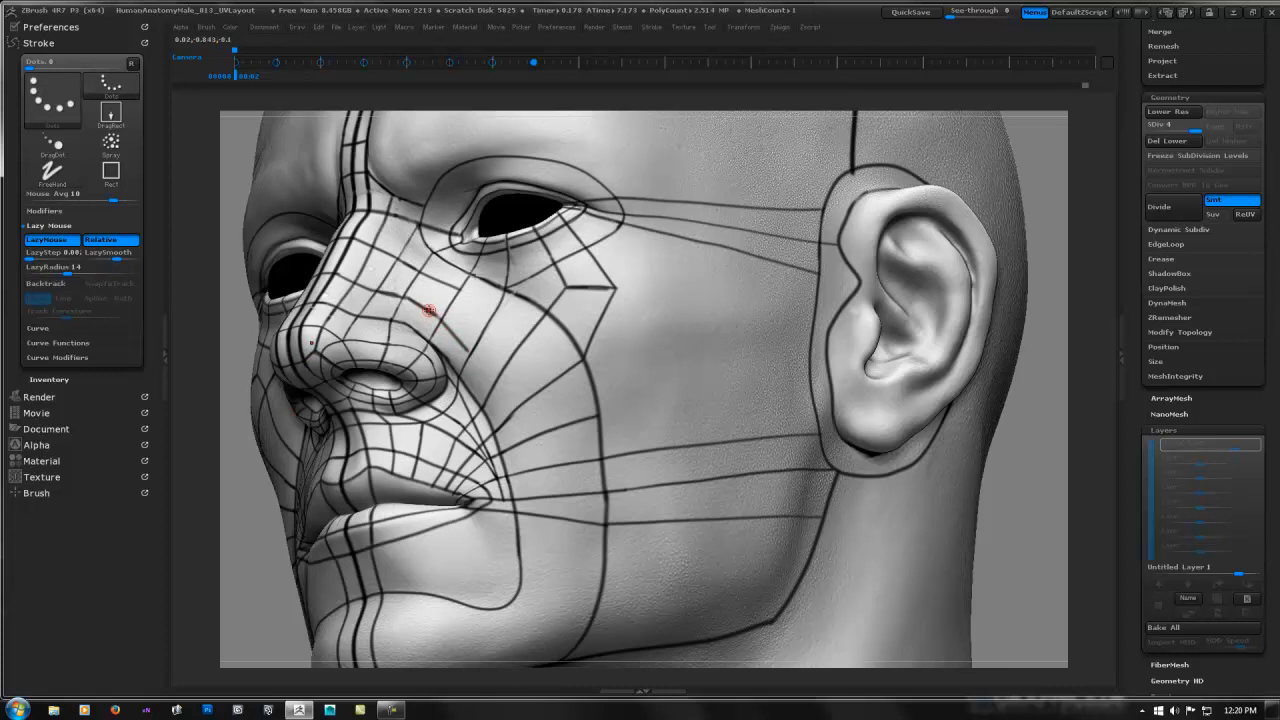
{"action": "left_click_drag", "start_coordinate": [430, 310], "coordinate": [473, 352]}
{"action": "right_click_drag", "start_coordinate": [434, 316], "coordinate": [446, 343]}
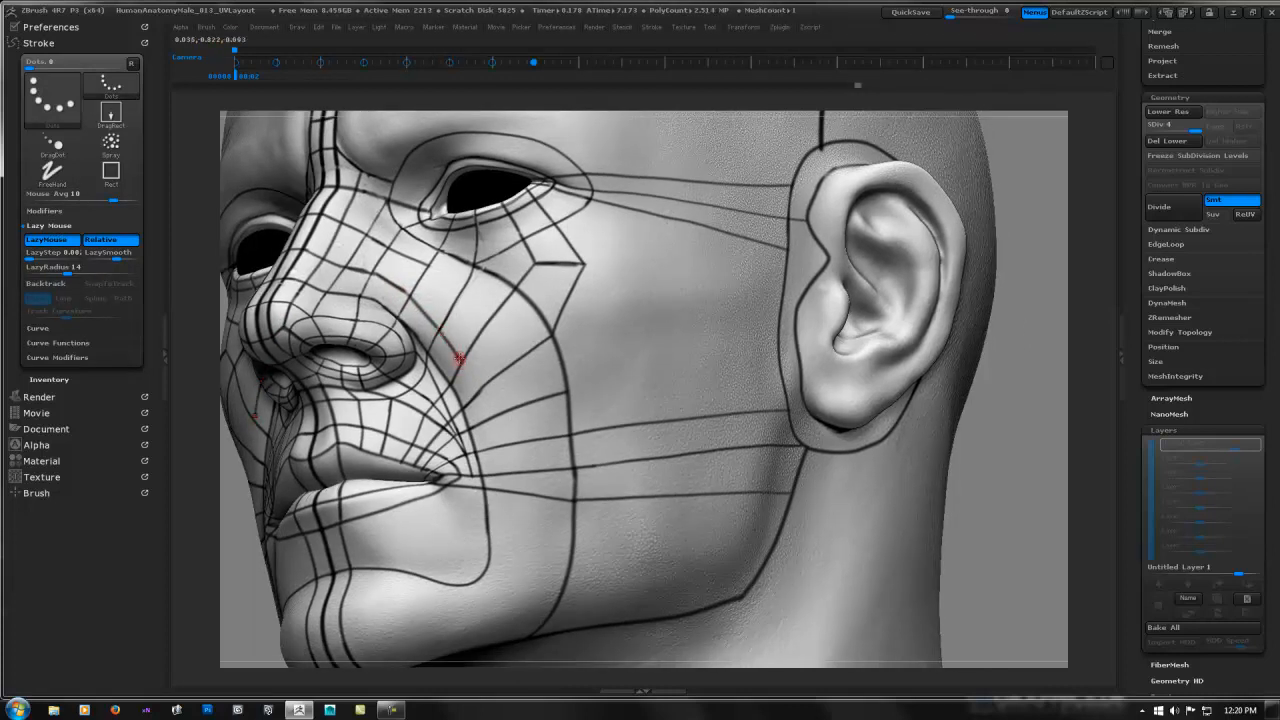
- Extend the cross line along the outside of the nasolabial fold down past the mouth corner, redoing the uneven stretch on the cheek
{"action": "mouse_move", "coordinate": [479, 410]}
{"action": "left_mouse_down"}
{"action": "mouse_move", "coordinate": [479, 376]}
{"action": "mouse_move", "coordinate": [458, 357]}
{"action": "mouse_move", "coordinate": [478, 390]}
{"action": "left_mouse_up"}
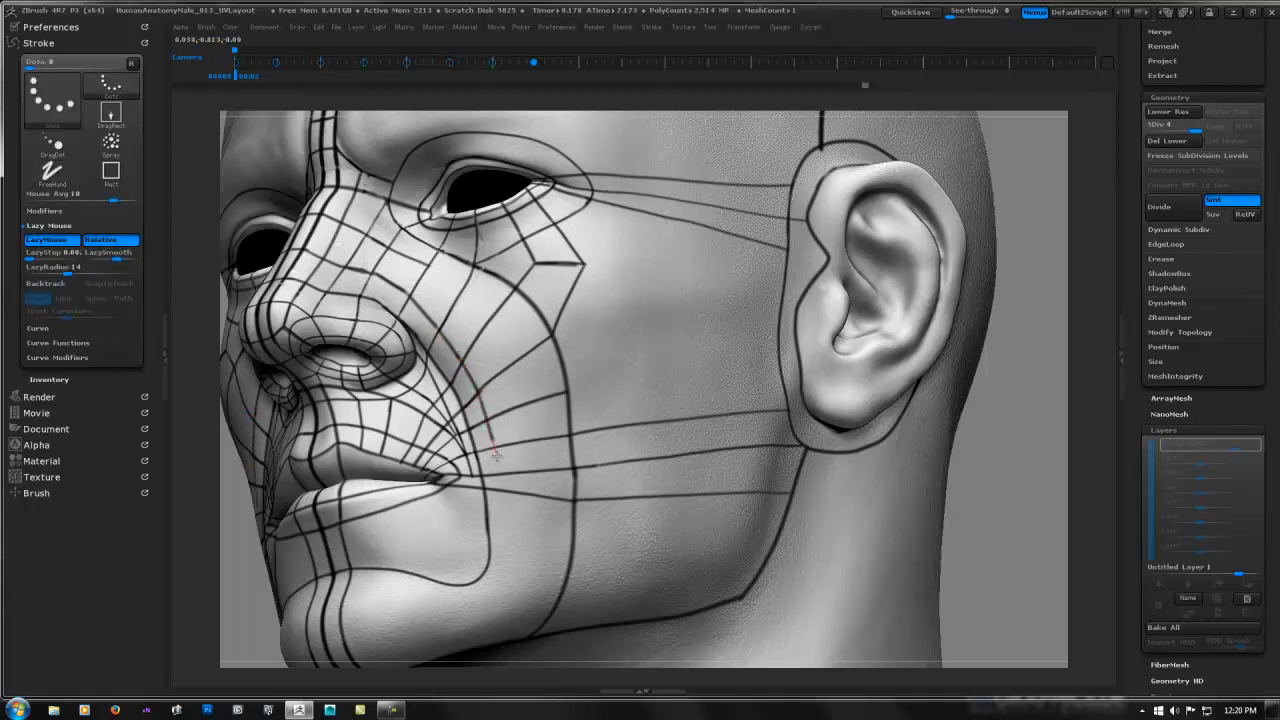
{"action": "right_click_drag", "start_coordinate": [501, 434], "coordinate": [512, 387], "text": "alt"}
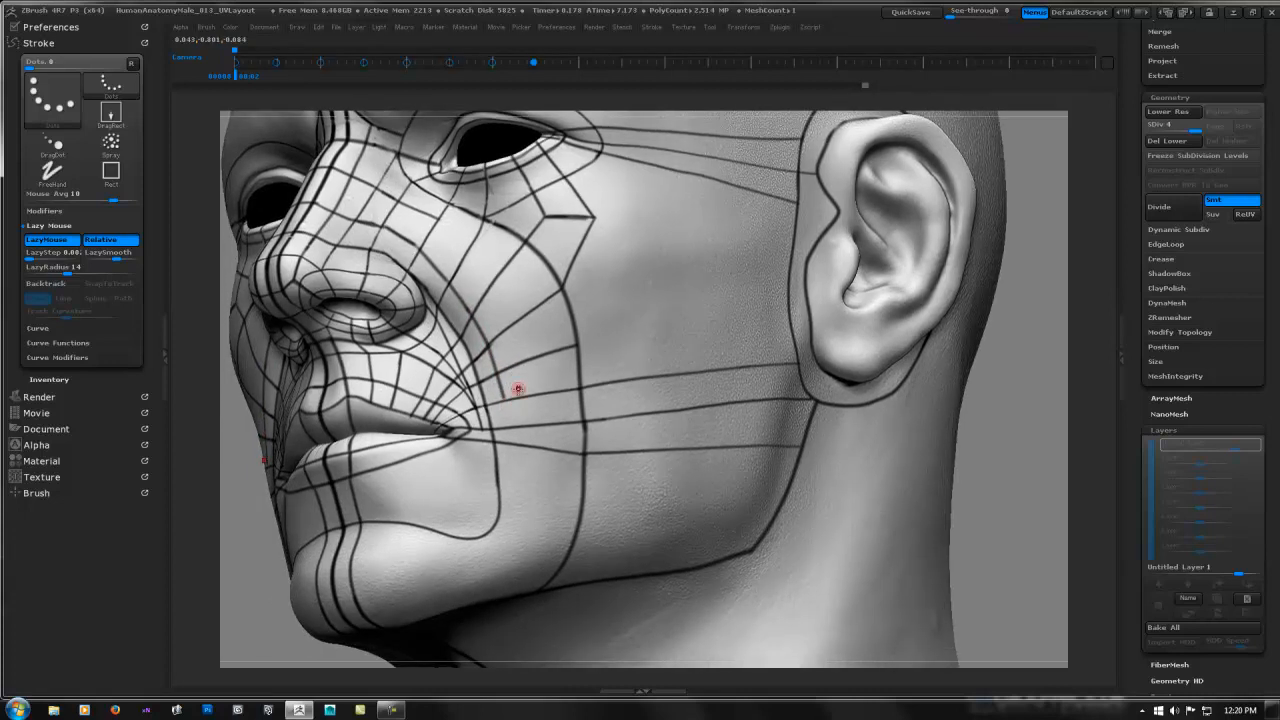
{"action": "left_click_drag", "start_coordinate": [505, 394], "coordinate": [514, 418]}
{"action": "key", "text": "ctrl+z"}
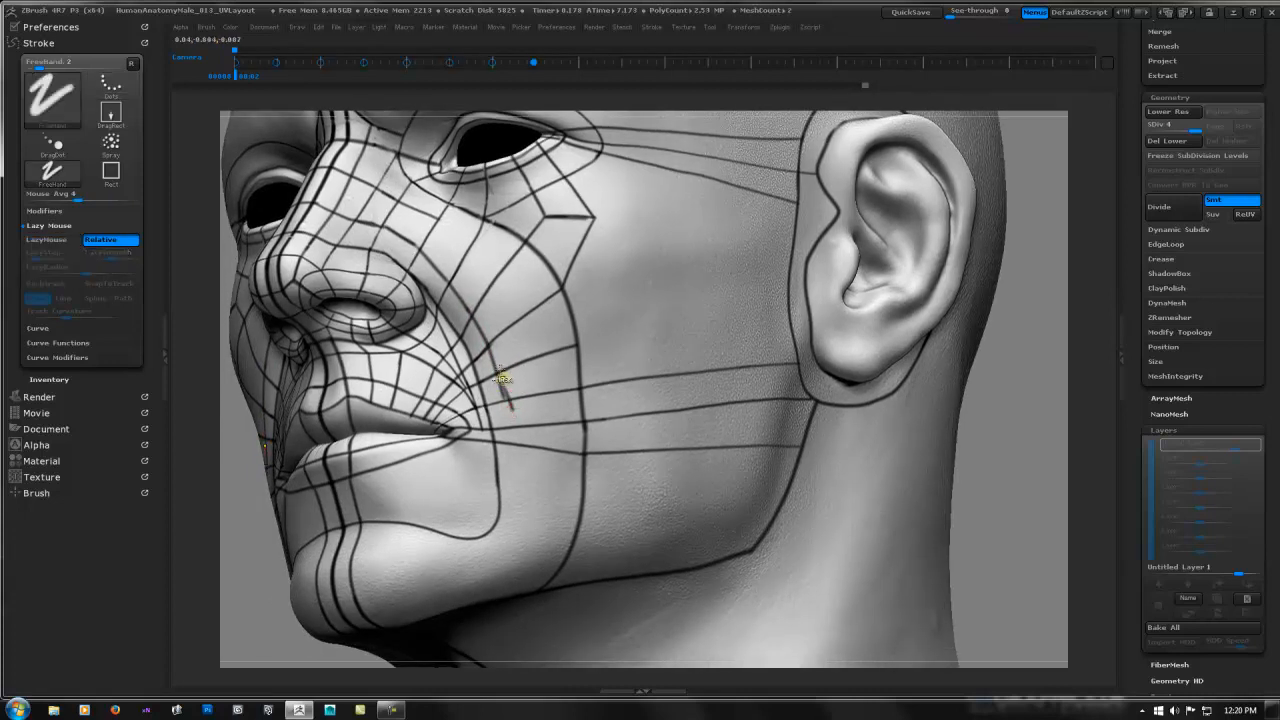
{"action": "left_click_drag", "start_coordinate": [498, 370], "coordinate": [524, 479]}
{"action": "left_click_drag", "start_coordinate": [489, 350], "coordinate": [504, 405]}
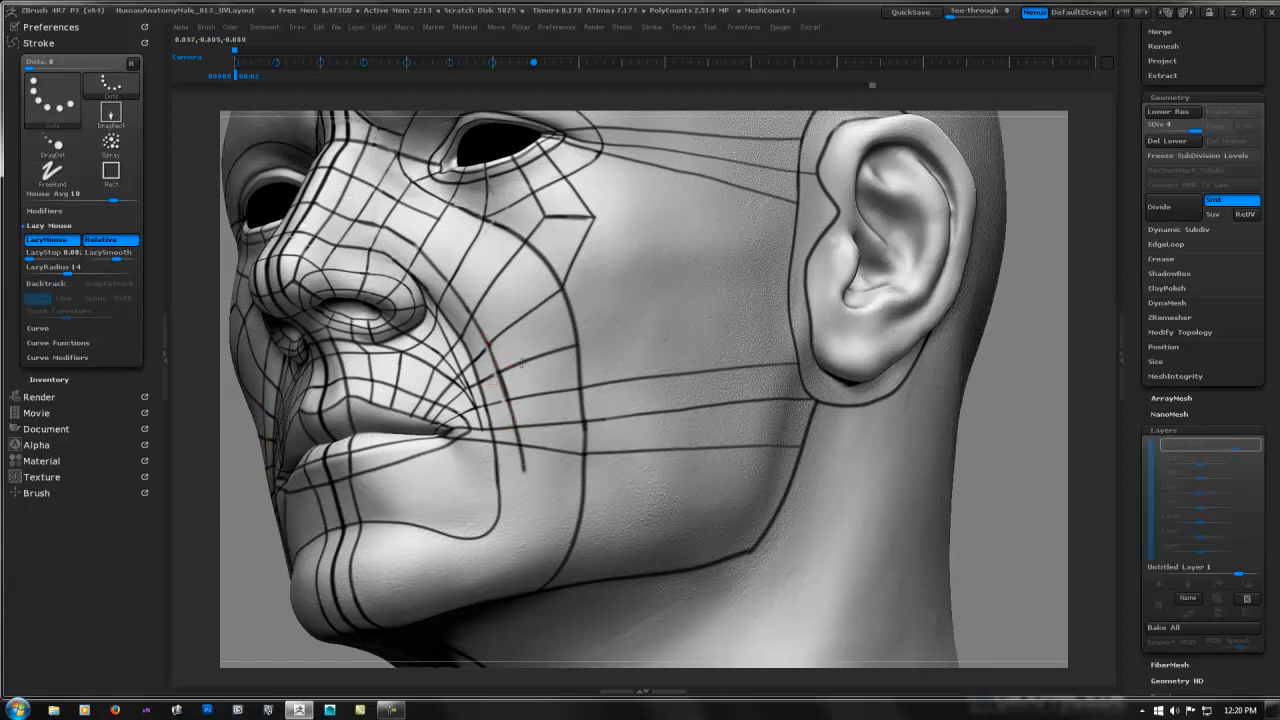
{"action": "mouse_move", "coordinate": [524, 474]}
{"action": "right_mouse_down", "text": "alt"}
{"action": "mouse_move", "coordinate": [536, 406]}
{"action": "mouse_move", "coordinate": [519, 408]}
{"action": "right_mouse_up", "text": "alt"}
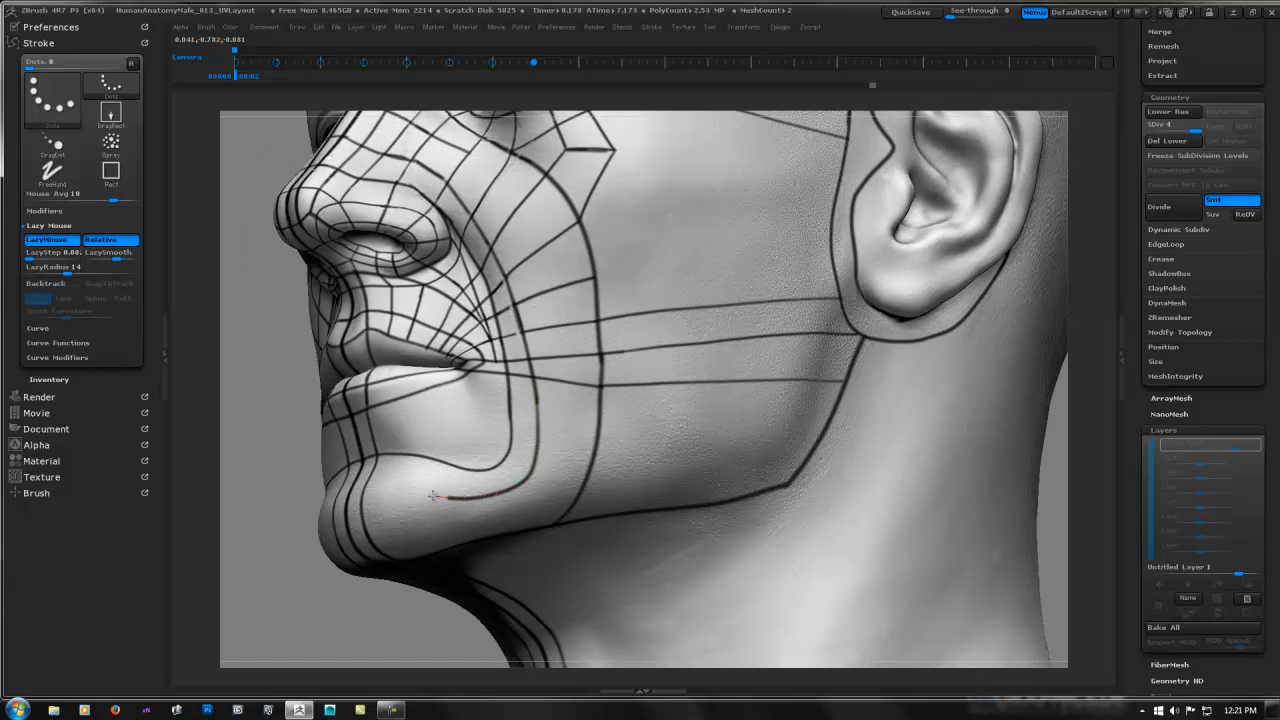
- Continue the line around the mouth and forward across the chin to the centre lines, undoing and repainting the chin curve
{"action": "left_click_drag", "start_coordinate": [432, 496], "coordinate": [371, 490]}
{"action": "mouse_move", "coordinate": [428, 459]}
{"action": "right_mouse_down"}
{"action": "mouse_move", "coordinate": [384, 458]}
{"action": "mouse_move", "coordinate": [430, 452]}
{"action": "mouse_move", "coordinate": [402, 452]}
{"action": "right_mouse_up"}
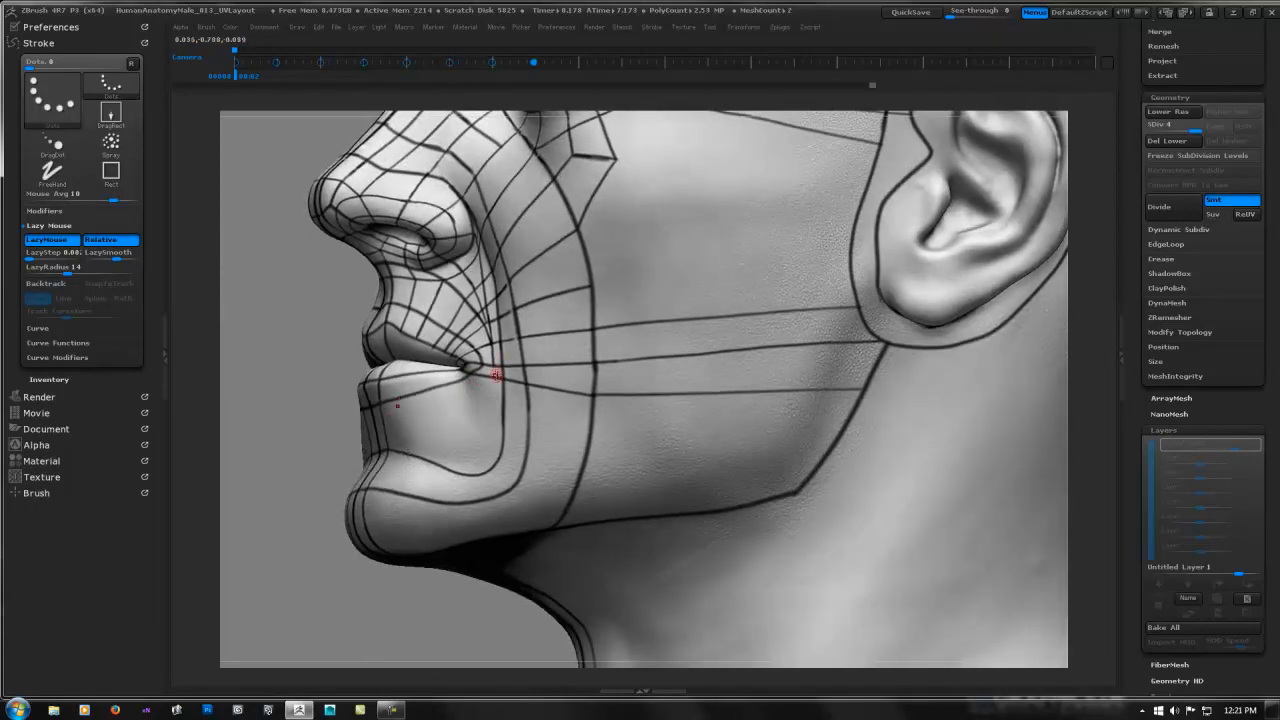
{"action": "mouse_move", "coordinate": [494, 386]}
{"action": "right_mouse_down"}
{"action": "mouse_move", "coordinate": [525, 387]}
{"action": "mouse_move", "coordinate": [507, 386]}
{"action": "right_mouse_up"}
{"action": "key", "text": "ctrl+z"}
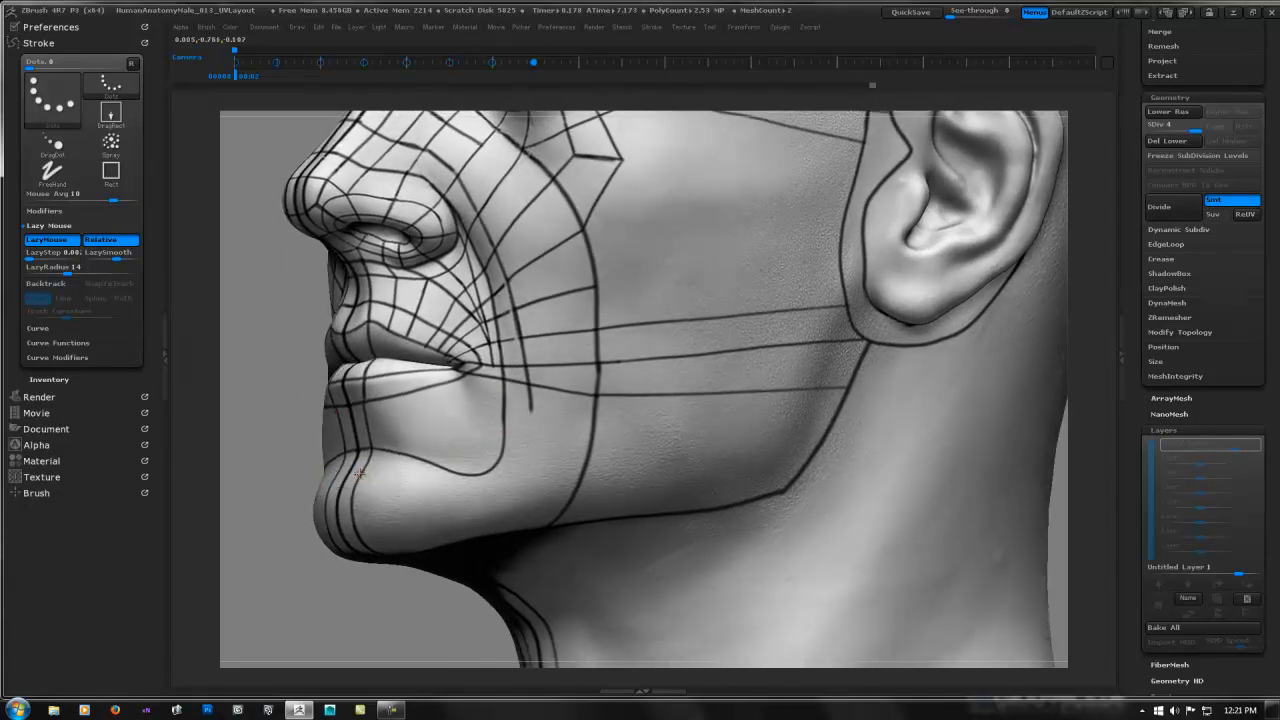
{"action": "left_click_drag", "start_coordinate": [395, 484], "coordinate": [415, 489]}
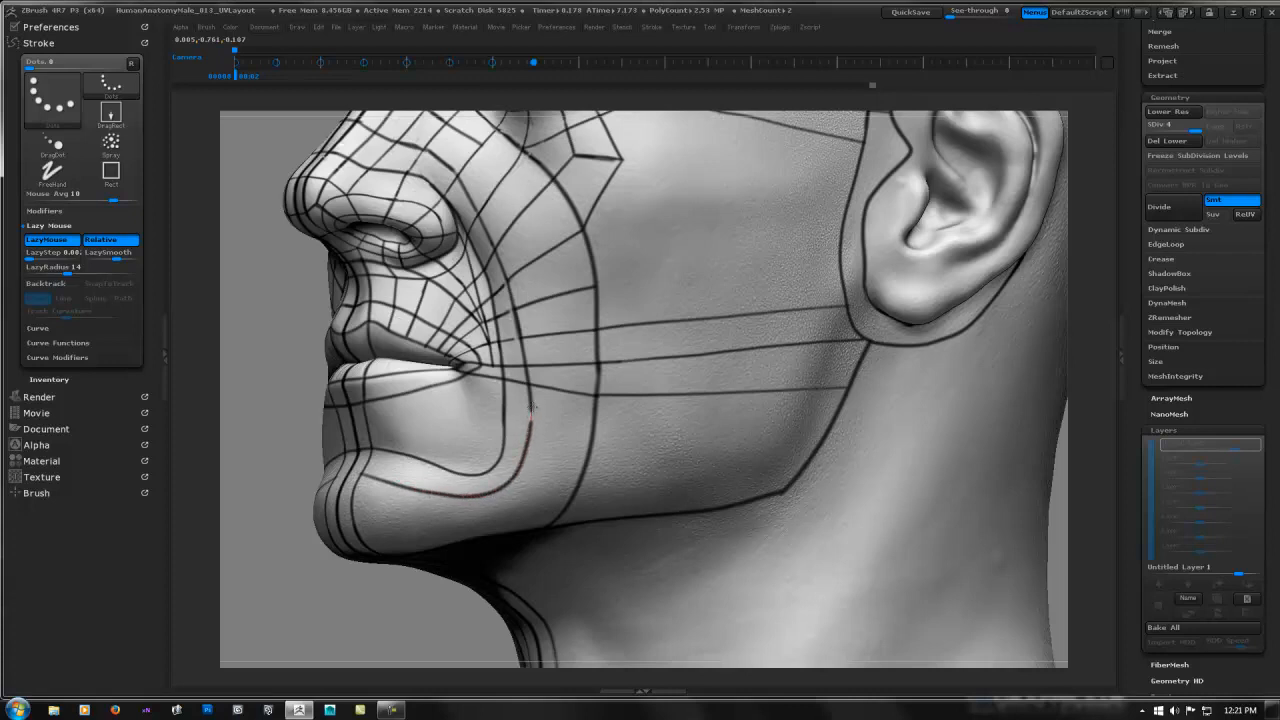
{"action": "left_click_drag", "start_coordinate": [532, 407], "coordinate": [531, 402]}
{"action": "right_click_drag", "start_coordinate": [290, 478], "coordinate": [355, 476]}
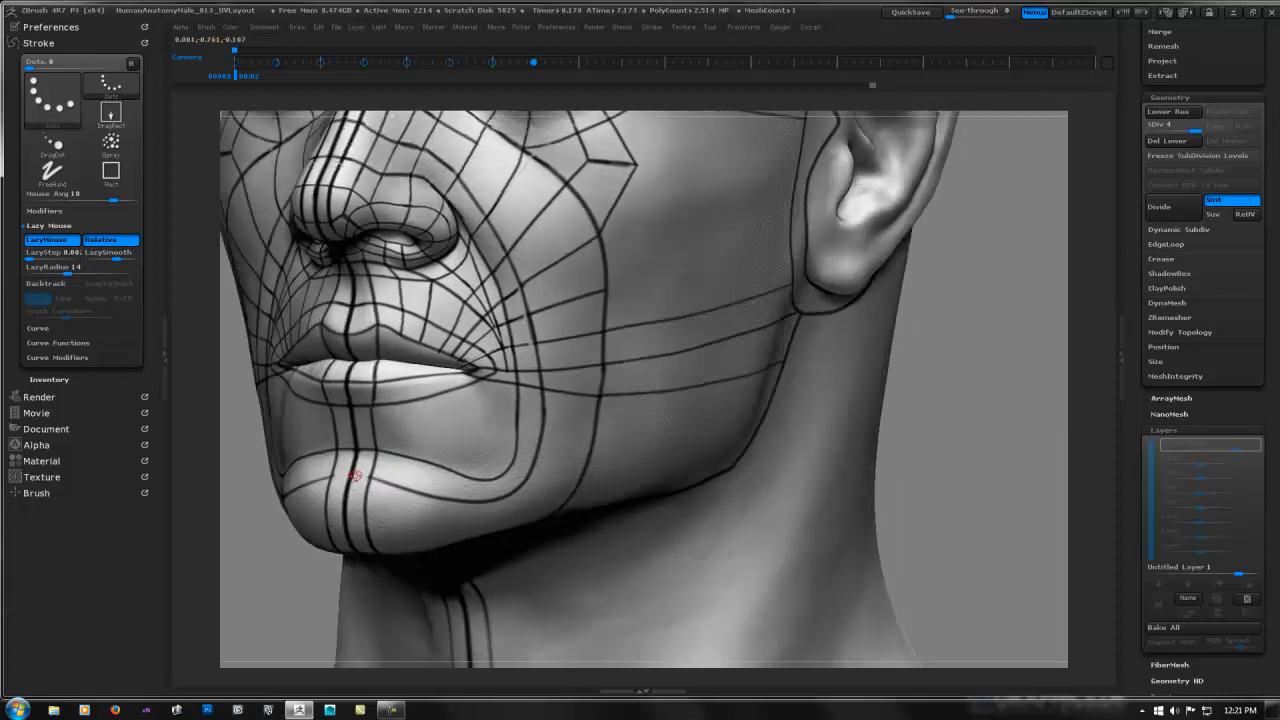
{"action": "left_click_drag", "start_coordinate": [354, 476], "coordinate": [407, 482]}
{"action": "right_click_drag", "start_coordinate": [466, 440], "coordinate": [440, 420]}
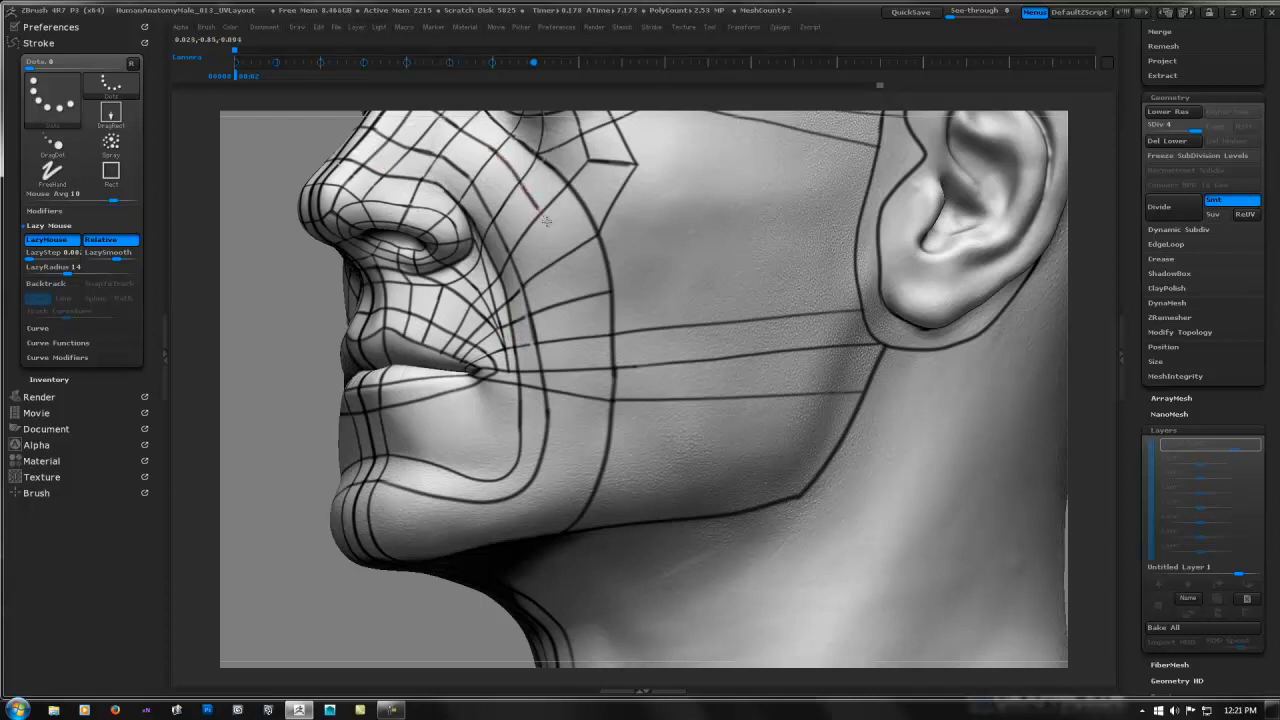
- Paint another loop line from the side of the nose under the eye down the cheek, between the nasolabial and outer cheek loops
{"action": "left_click_drag", "start_coordinate": [562, 260], "coordinate": [563, 267]}
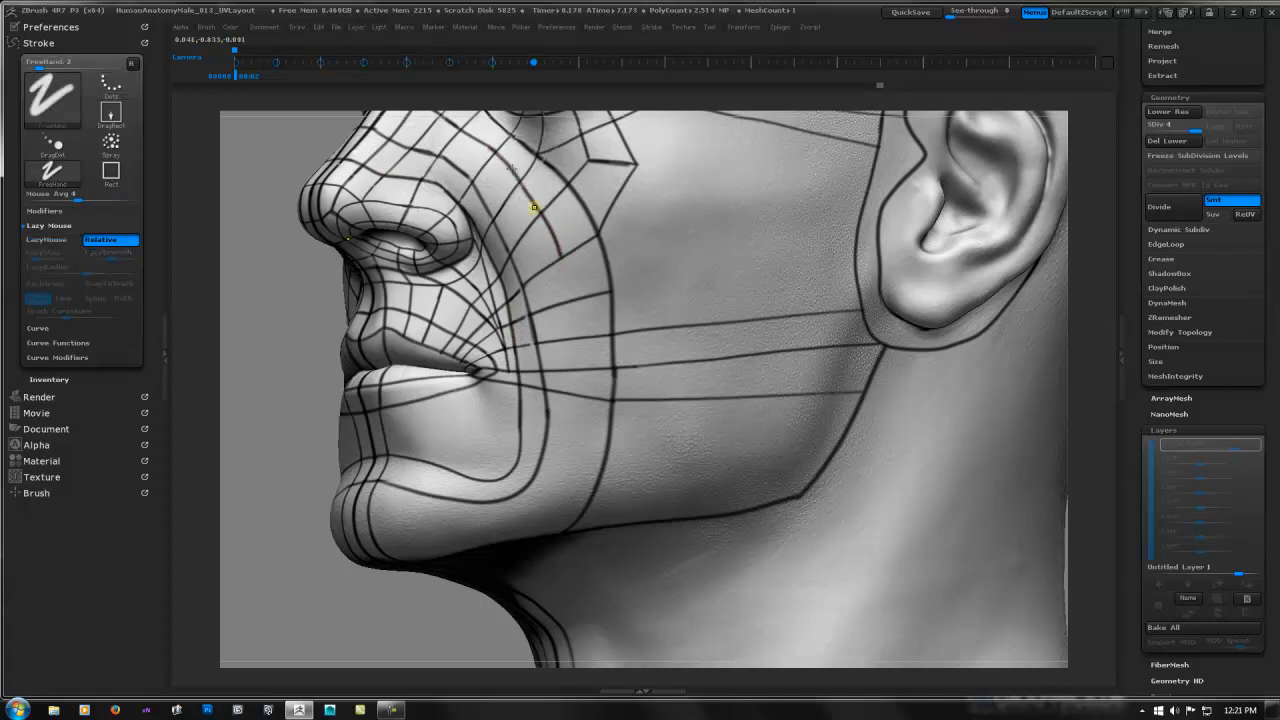
{"action": "key", "text": "ctrl+z"}
{"action": "left_click_drag", "start_coordinate": [496, 154], "coordinate": [562, 266]}
{"action": "left_click_drag", "start_coordinate": [481, 143], "coordinate": [514, 175]}
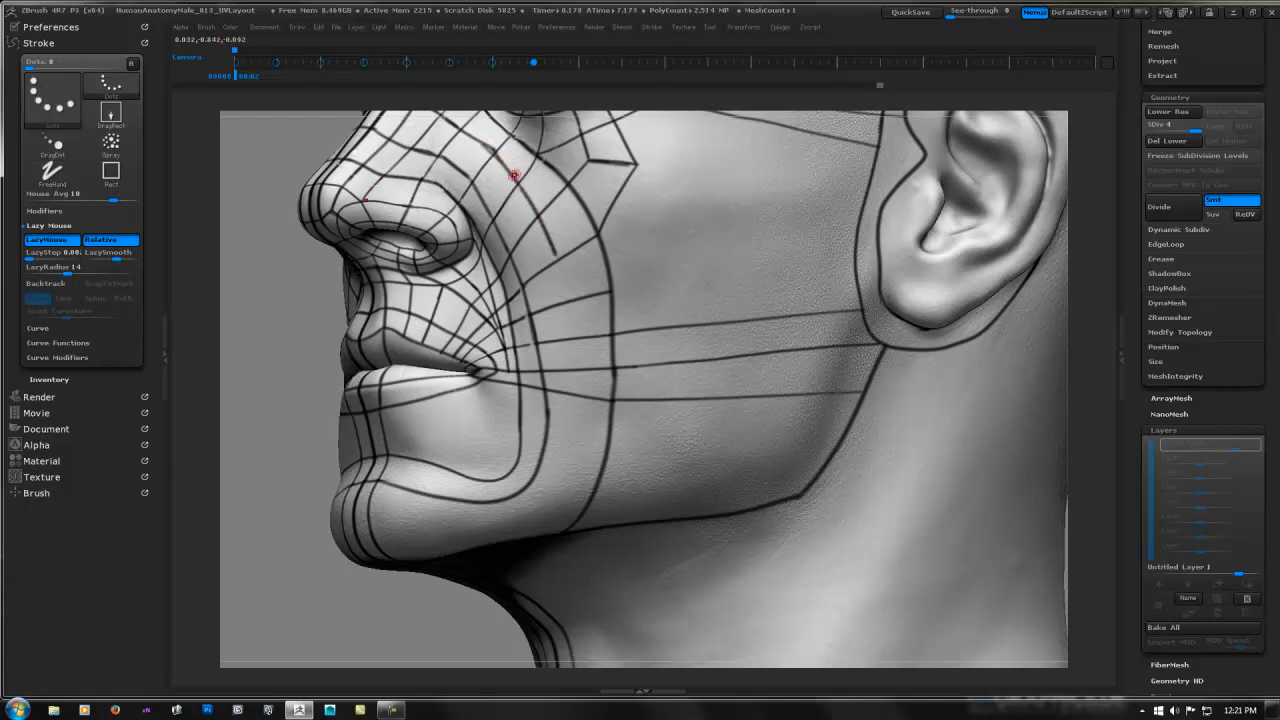
{"action": "right_click_drag", "start_coordinate": [485, 126], "coordinate": [499, 225], "text": "alt"}
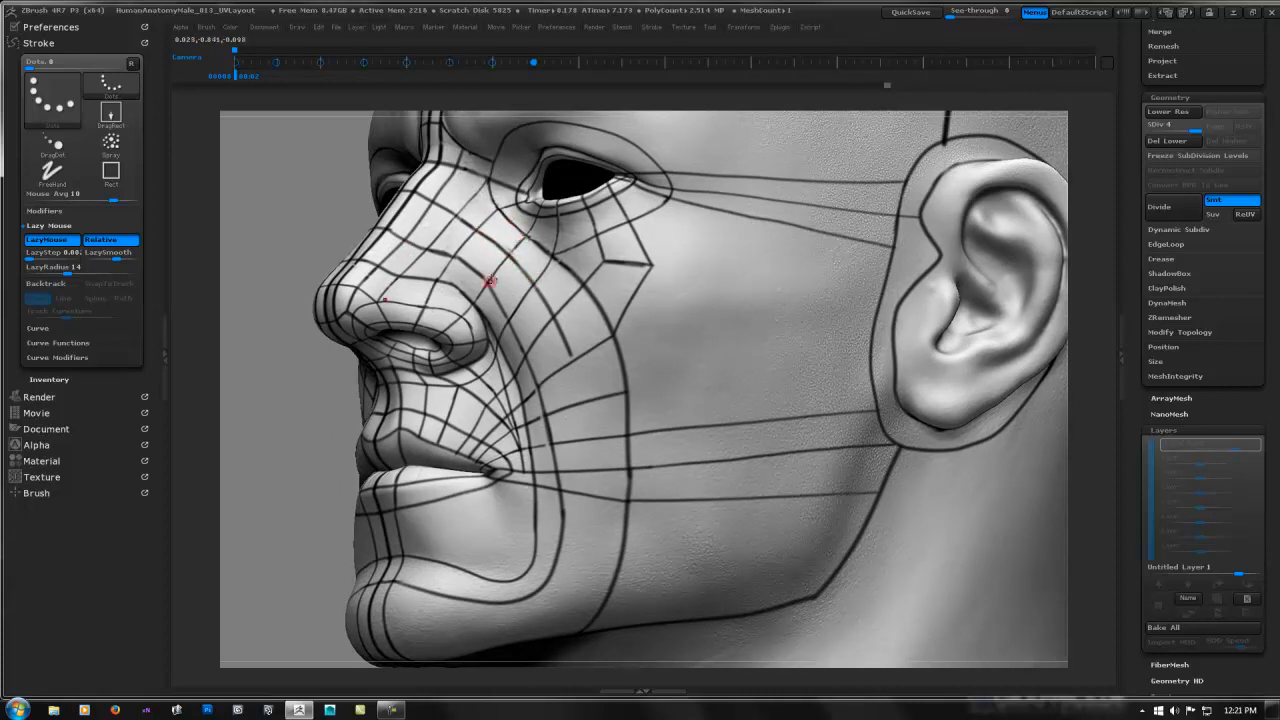
- Extend the middle cheek loop down past the mouth corner and curve it forward around the chin to the centre lines
{"action": "right_click_drag", "start_coordinate": [586, 389], "coordinate": [574, 337], "text": "alt"}
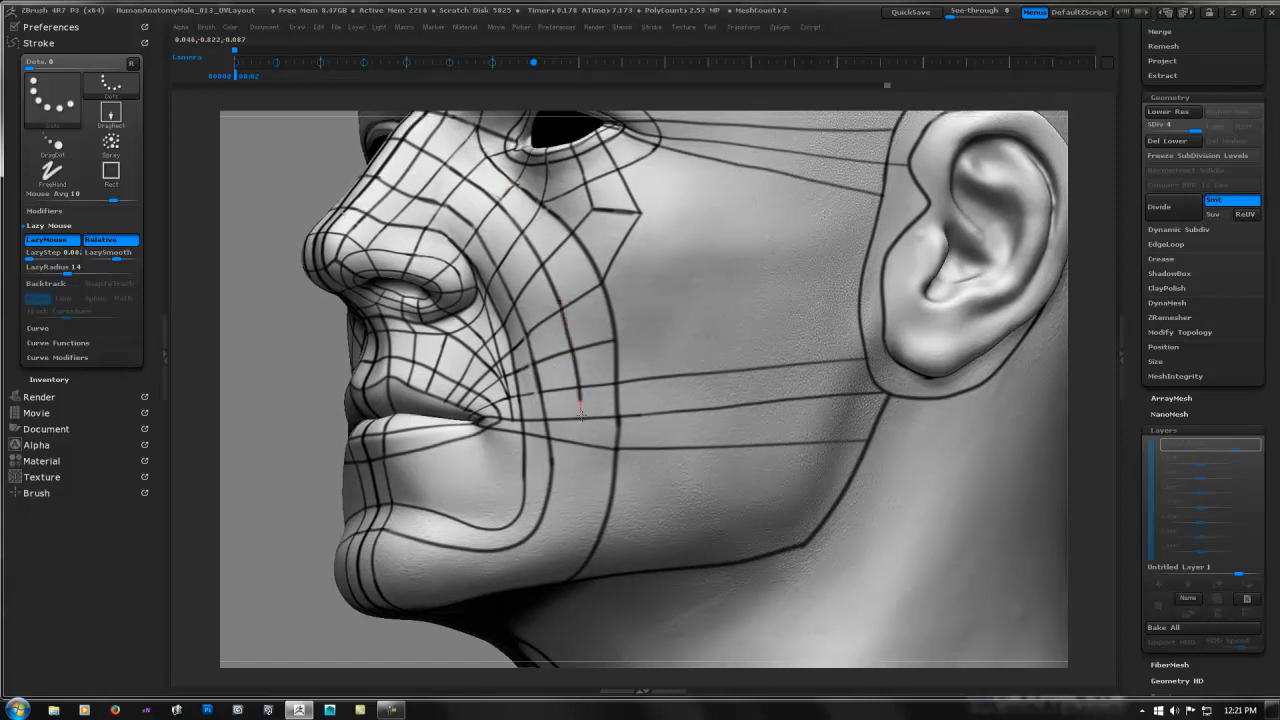
{"action": "right_click_drag", "start_coordinate": [580, 449], "coordinate": [606, 335], "text": "alt"}
{"action": "left_click", "coordinate": [605, 330]}
{"action": "left_click_drag", "start_coordinate": [604, 339], "coordinate": [590, 422]}
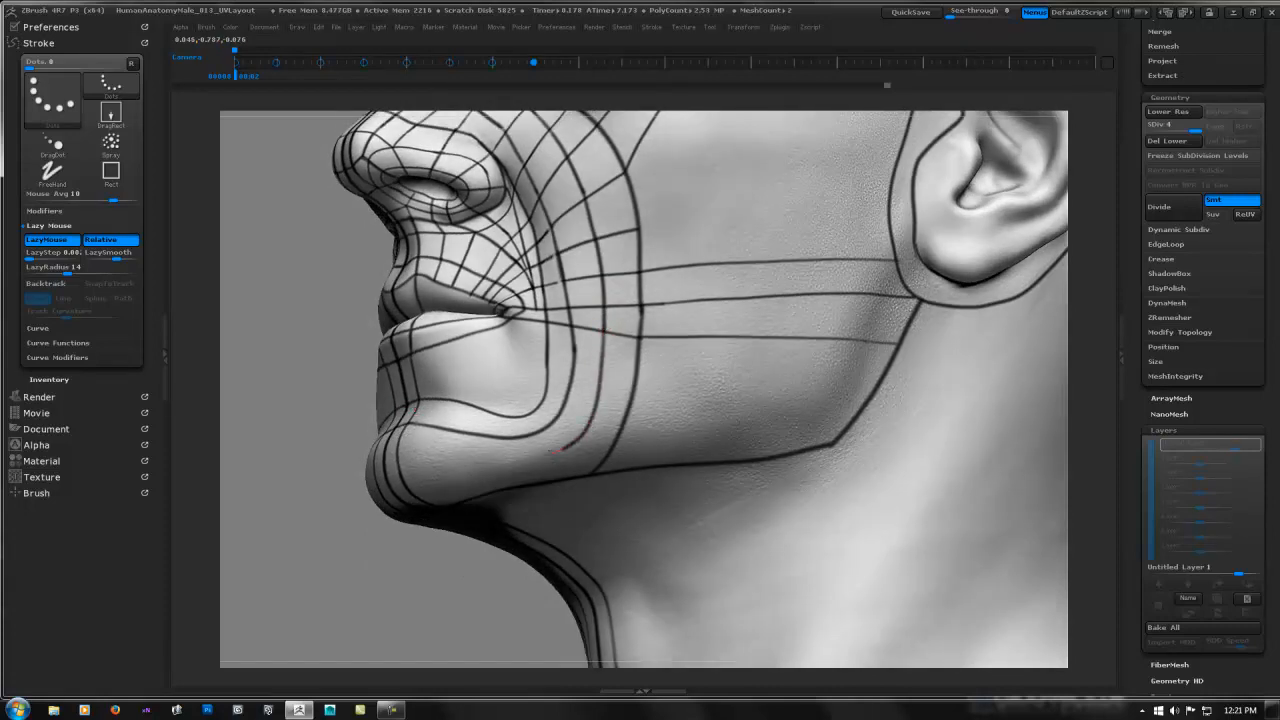
{"action": "left_click_drag", "start_coordinate": [483, 458], "coordinate": [439, 454]}
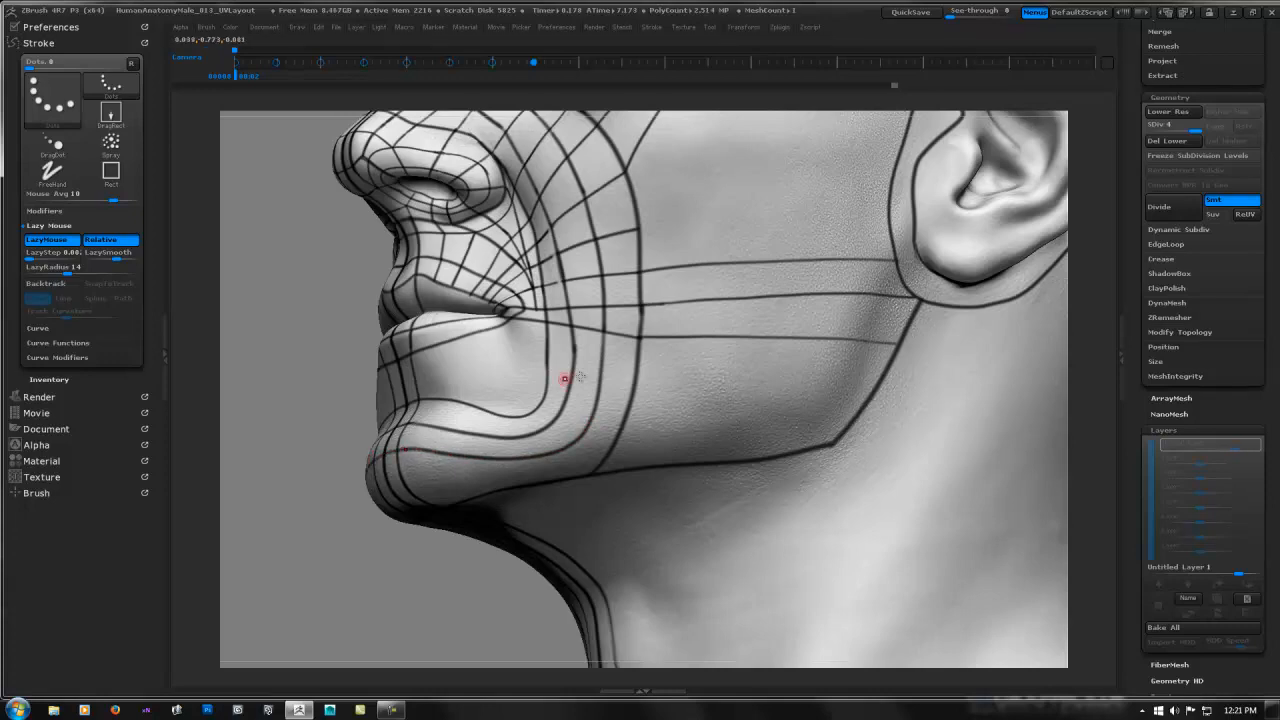
- Round the lower end of the outer cheek loop and paint it forward along the jaw to the centre lines under the chin
{"action": "mouse_move", "coordinate": [614, 370]}
{"action": "right_mouse_down"}
{"action": "mouse_move", "coordinate": [611, 352]}
{"action": "mouse_move", "coordinate": [626, 378]}
{"action": "mouse_move", "coordinate": [490, 486]}
{"action": "mouse_move", "coordinate": [475, 482]}
{"action": "mouse_move", "coordinate": [537, 446]}
{"action": "mouse_move", "coordinate": [564, 406]}
{"action": "mouse_move", "coordinate": [443, 500]}
{"action": "right_mouse_up"}
{"action": "left_click_drag", "start_coordinate": [430, 498], "coordinate": [513, 476]}
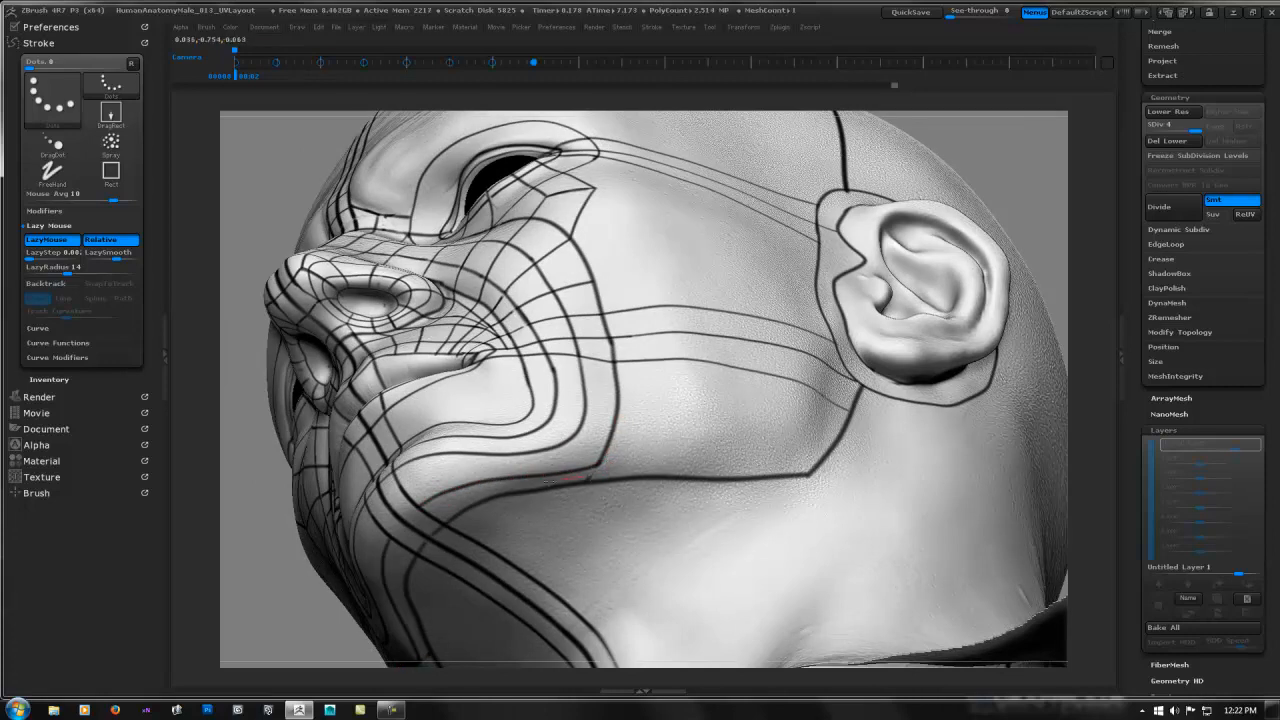
{"action": "right_click_drag", "start_coordinate": [615, 440], "coordinate": [563, 471]}
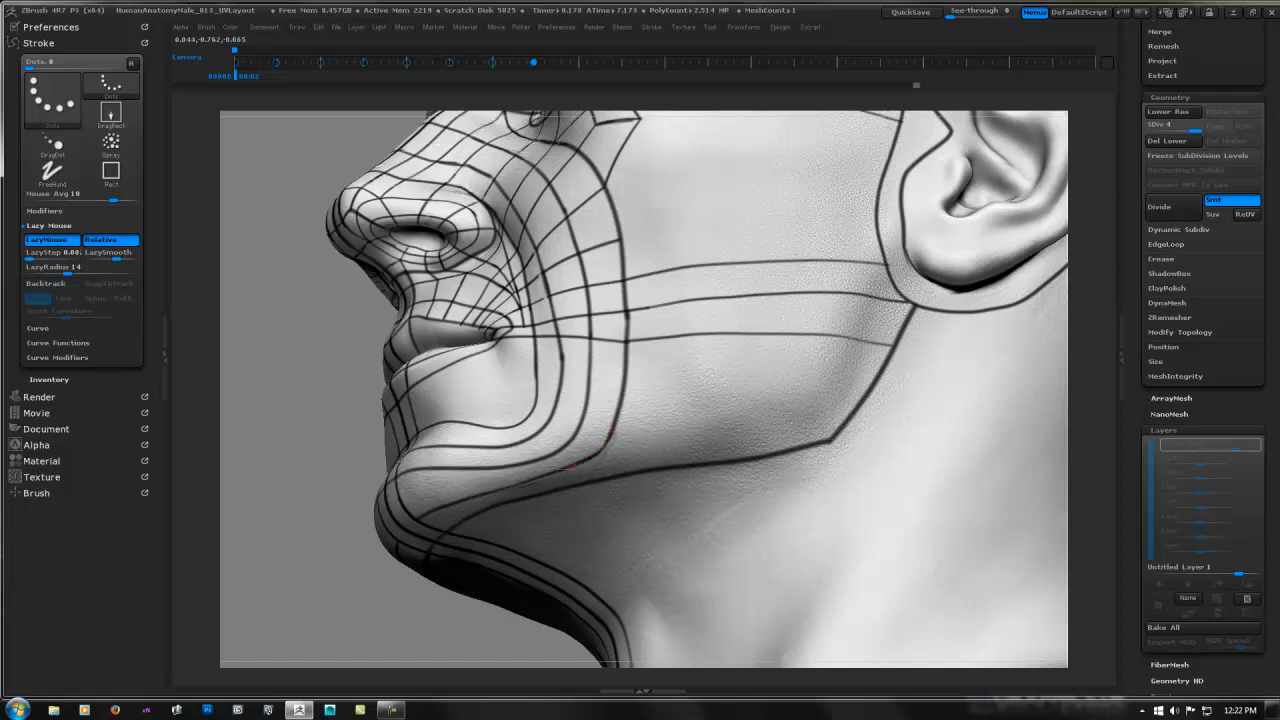
{"action": "left_click_drag", "start_coordinate": [475, 497], "coordinate": [412, 519]}
{"action": "right_click_drag", "start_coordinate": [544, 460], "coordinate": [668, 372]}
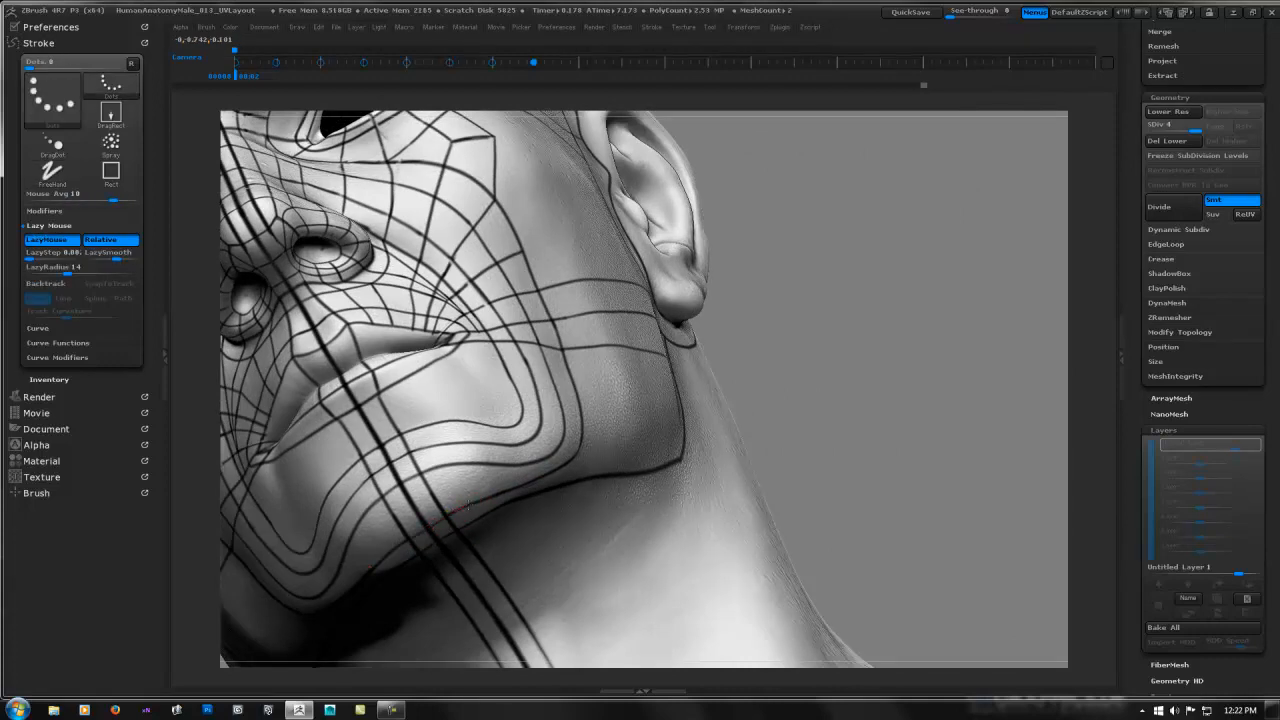
{"action": "right_click_drag", "start_coordinate": [710, 432], "coordinate": [626, 433]}
{"action": "right_click_drag", "start_coordinate": [541, 457], "coordinate": [488, 450]}
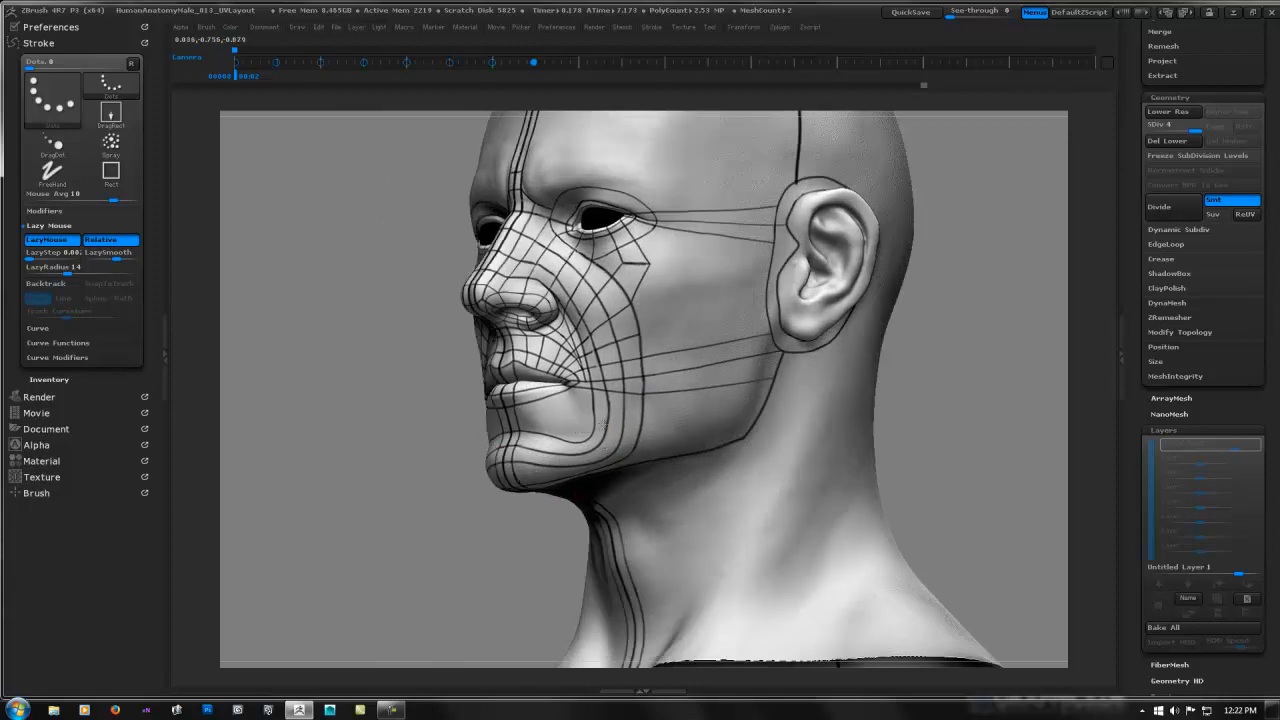
{"action": "right_click_drag", "start_coordinate": [600, 425], "coordinate": [619, 395]}
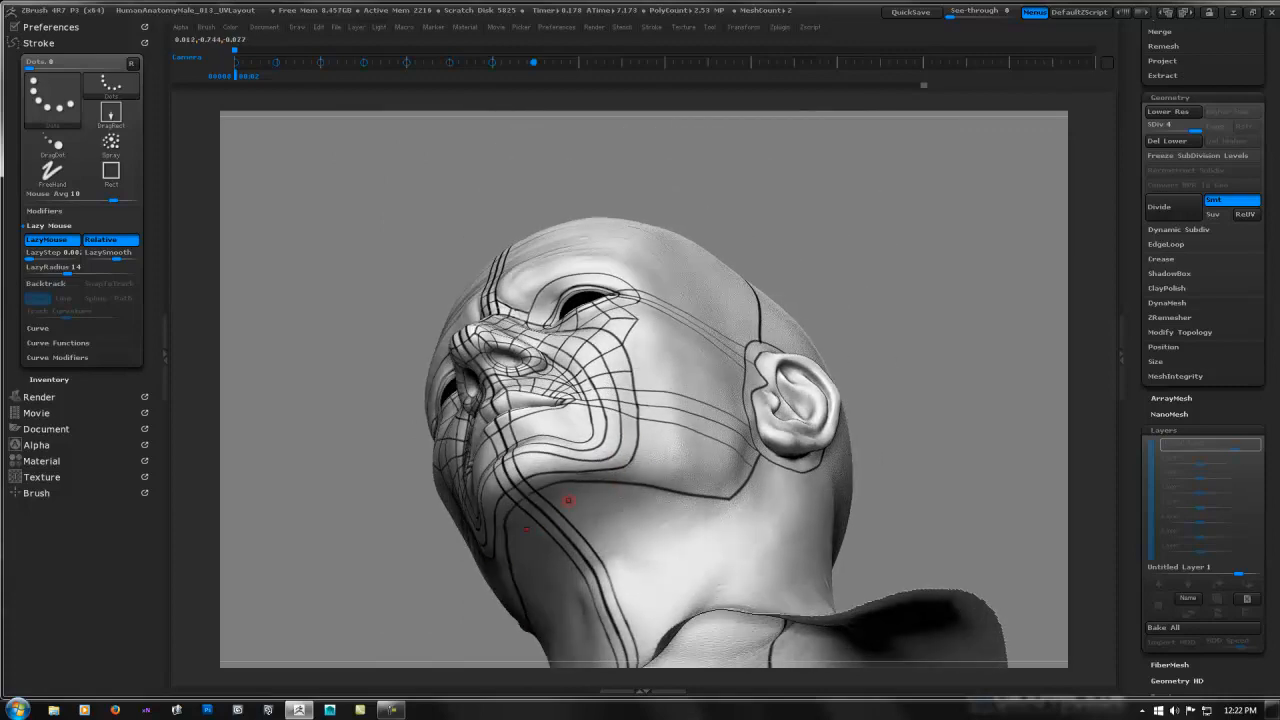
{"action": "mouse_move", "coordinate": [568, 500]}
{"action": "right_mouse_down"}
{"action": "mouse_move", "coordinate": [689, 449]}
{"action": "mouse_move", "coordinate": [706, 404]}
{"action": "mouse_move", "coordinate": [704, 460]}
{"action": "right_mouse_up"}
- Erase the loop line running above the upper lip from the centre to the mouth corner
{"action": "mouse_move", "coordinate": [575, 440]}
{"action": "right_mouse_down"}
{"action": "mouse_move", "coordinate": [654, 422]}
{"action": "mouse_move", "coordinate": [597, 366]}
{"action": "mouse_move", "coordinate": [568, 287]}
{"action": "mouse_move", "coordinate": [523, 380]}
{"action": "mouse_move", "coordinate": [623, 337]}
{"action": "mouse_move", "coordinate": [558, 366]}
{"action": "mouse_move", "coordinate": [614, 366]}
{"action": "mouse_move", "coordinate": [657, 344]}
{"action": "right_mouse_up"}
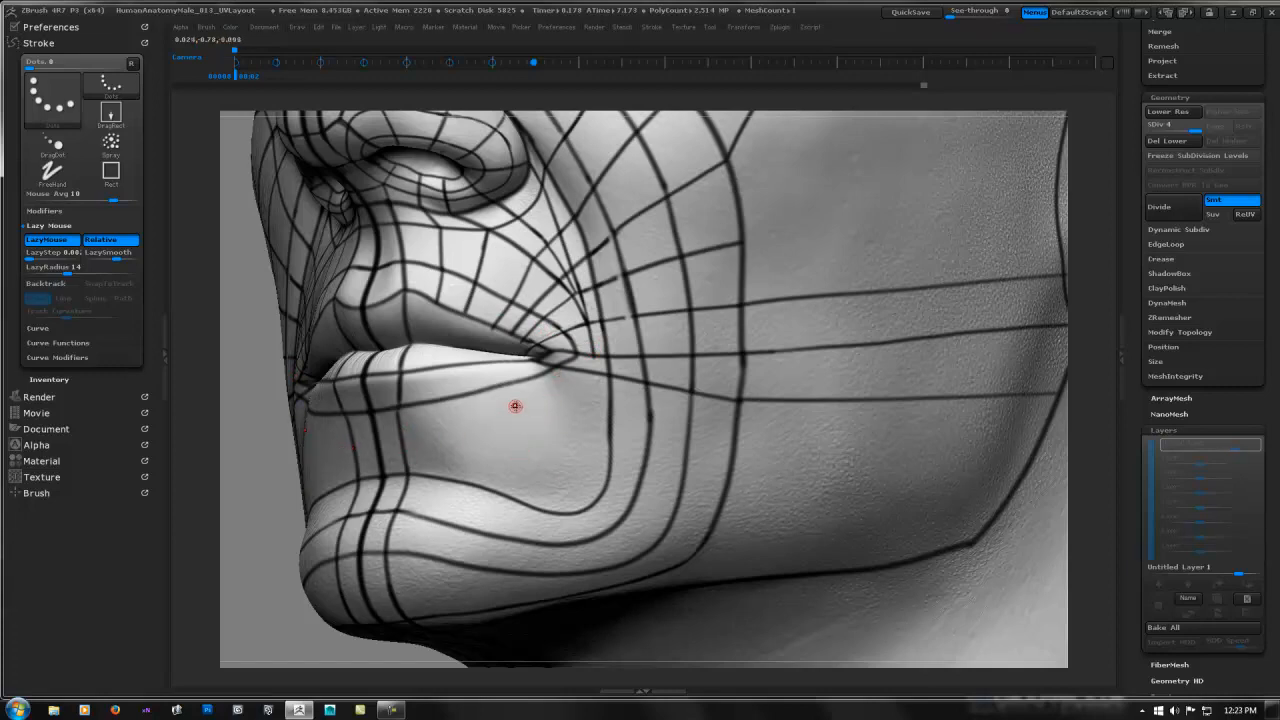
{"action": "mouse_move", "coordinate": [515, 406]}
{"action": "right_mouse_down"}
{"action": "mouse_move", "coordinate": [612, 400]}
{"action": "mouse_move", "coordinate": [523, 414]}
{"action": "mouse_move", "coordinate": [508, 375]}
{"action": "right_mouse_up"}
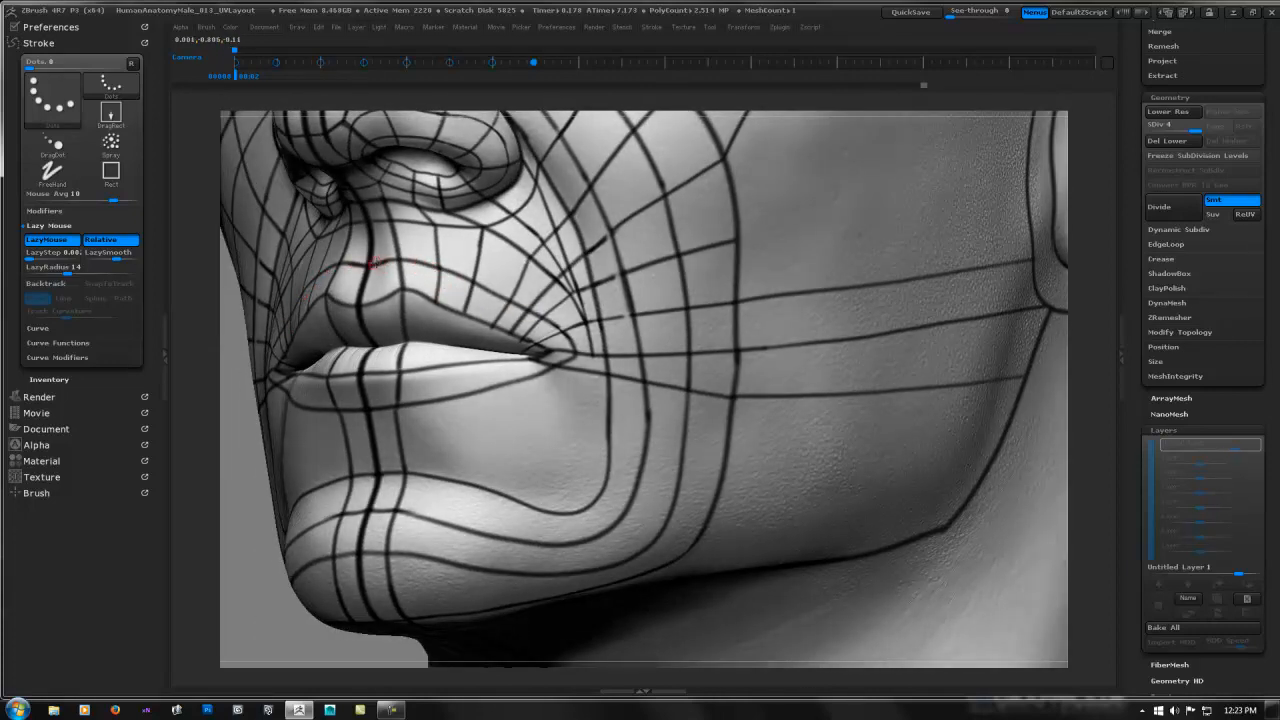
{"action": "mouse_move", "coordinate": [389, 262]}
{"action": "left_mouse_down"}
{"action": "mouse_move", "coordinate": [446, 269]}
{"action": "mouse_move", "coordinate": [516, 311]}
{"action": "left_mouse_up"}
{"action": "left_click_drag", "start_coordinate": [461, 277], "coordinate": [503, 298]}
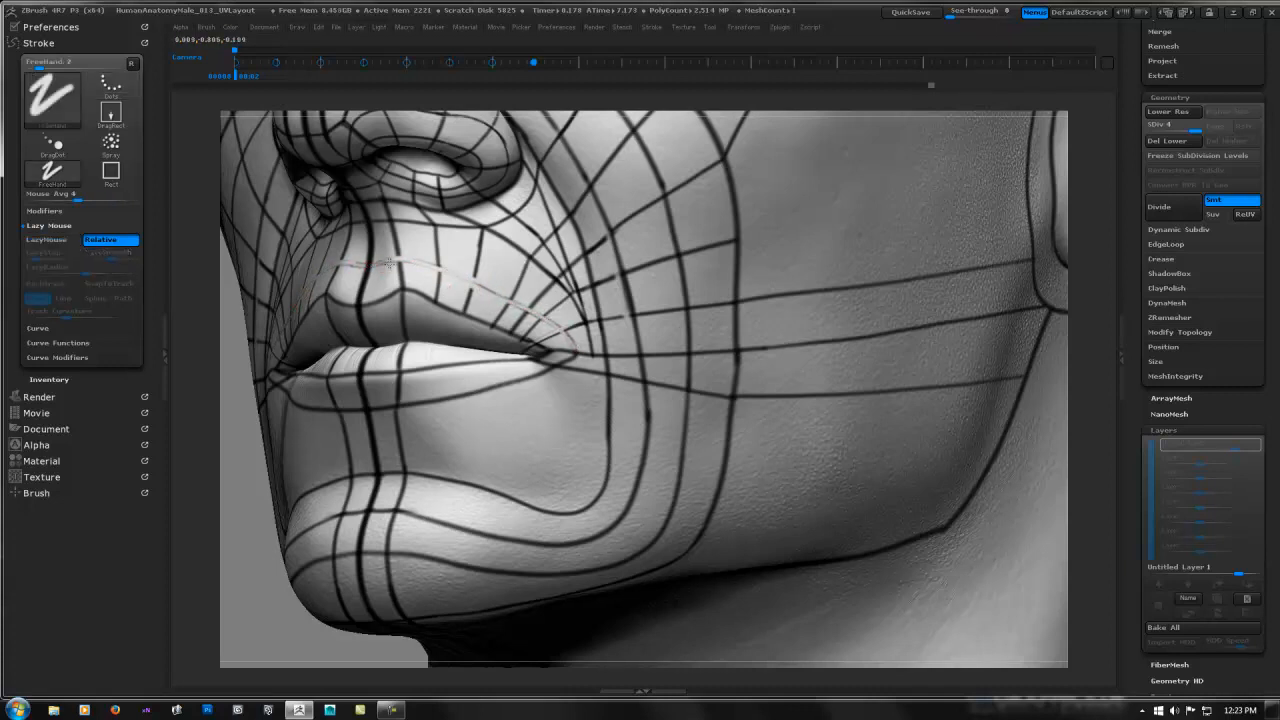
{"action": "right_click_drag", "start_coordinate": [372, 268], "coordinate": [391, 263], "text": "ctrl"}
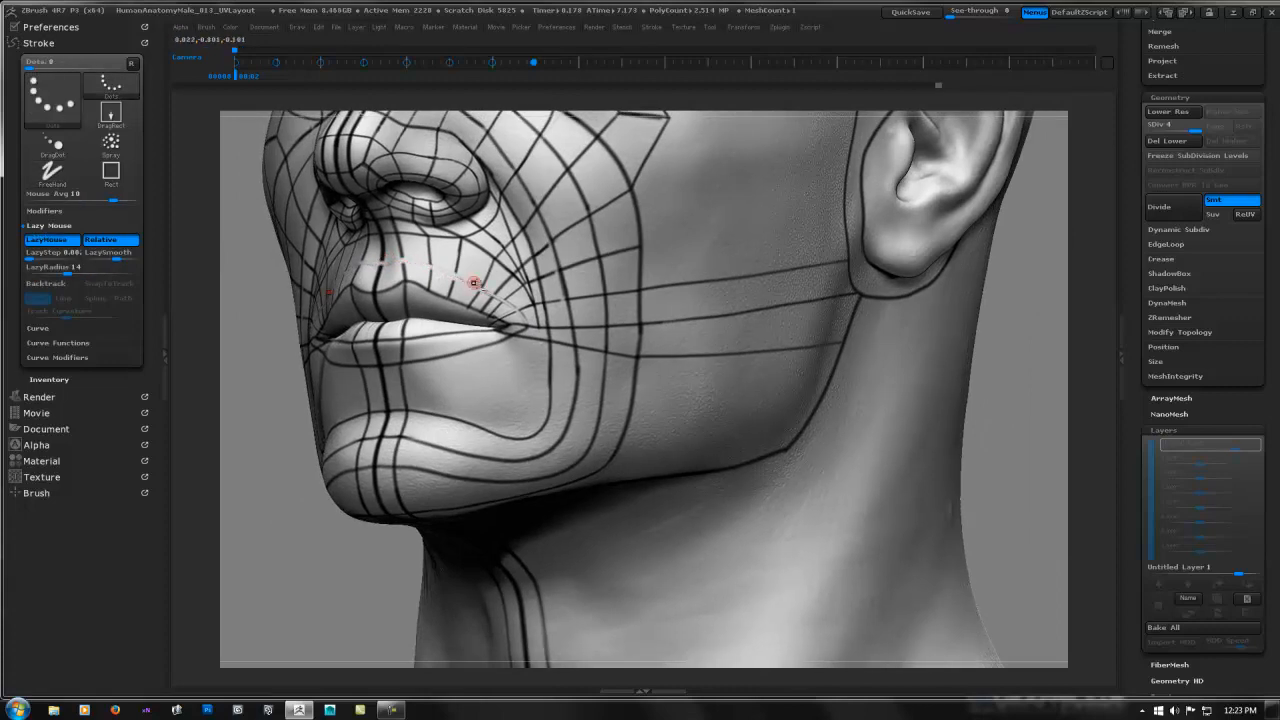
{"action": "mouse_move", "coordinate": [492, 295]}
{"action": "left_mouse_down"}
{"action": "mouse_move", "coordinate": [521, 310]}
{"action": "mouse_move", "coordinate": [524, 338]}
{"action": "left_mouse_up"}
{"action": "right_click_drag", "start_coordinate": [519, 296], "coordinate": [508, 352], "text": "ctrl"}
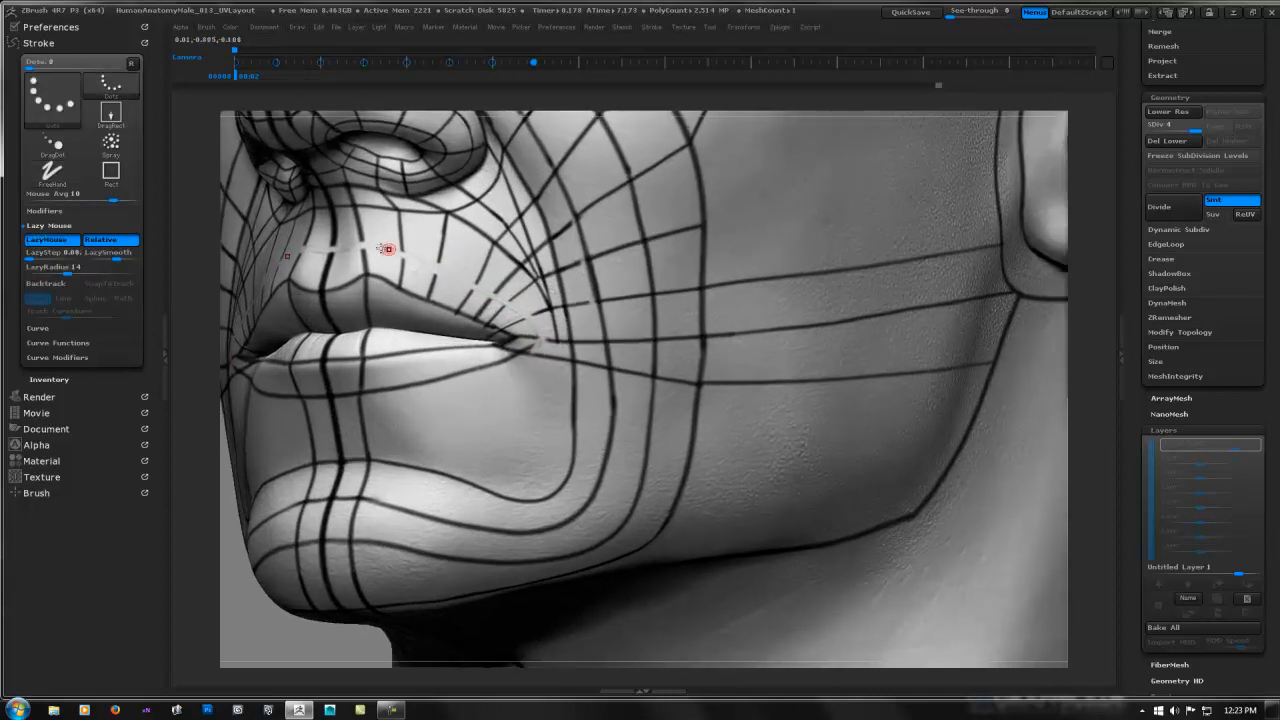
- Repaint the broken vertical lines above the upper lip where the erased loop crossed them
{"action": "left_click_drag", "start_coordinate": [359, 233], "coordinate": [368, 280]}
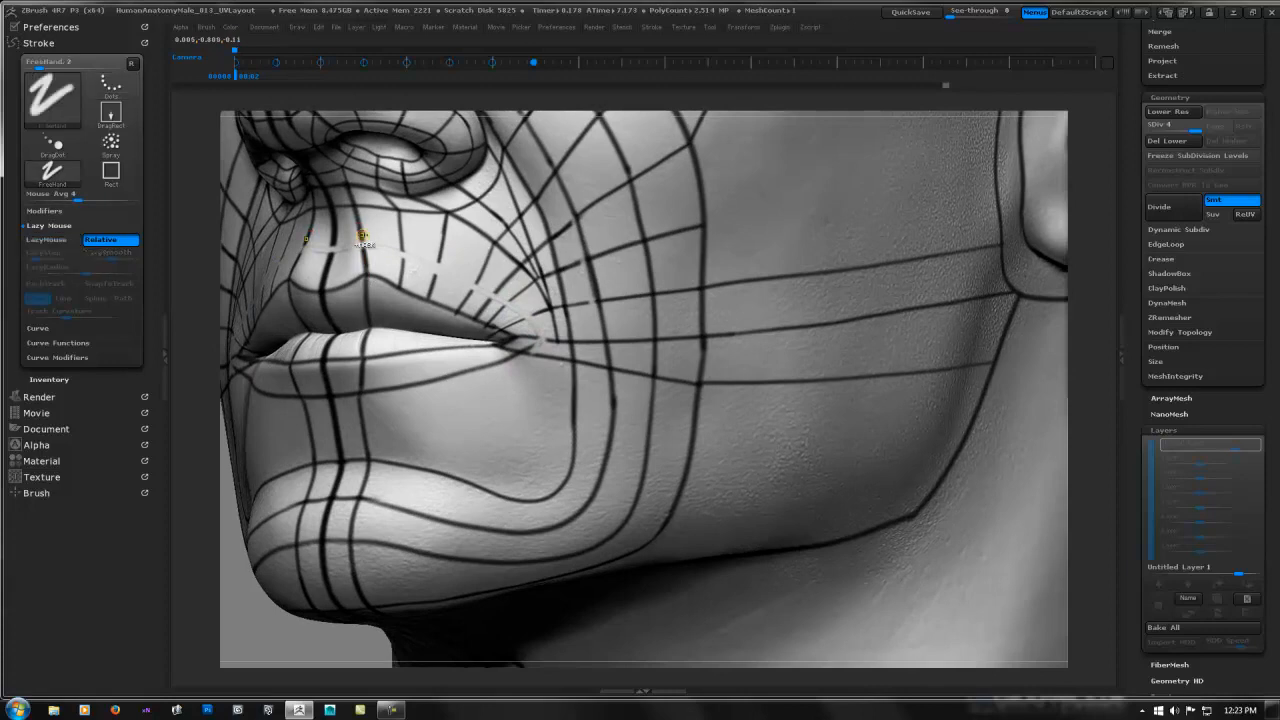
{"action": "key", "text": "ctrl+z"}
{"action": "right_click_drag", "start_coordinate": [361, 233], "coordinate": [360, 199], "text": "ctrl"}
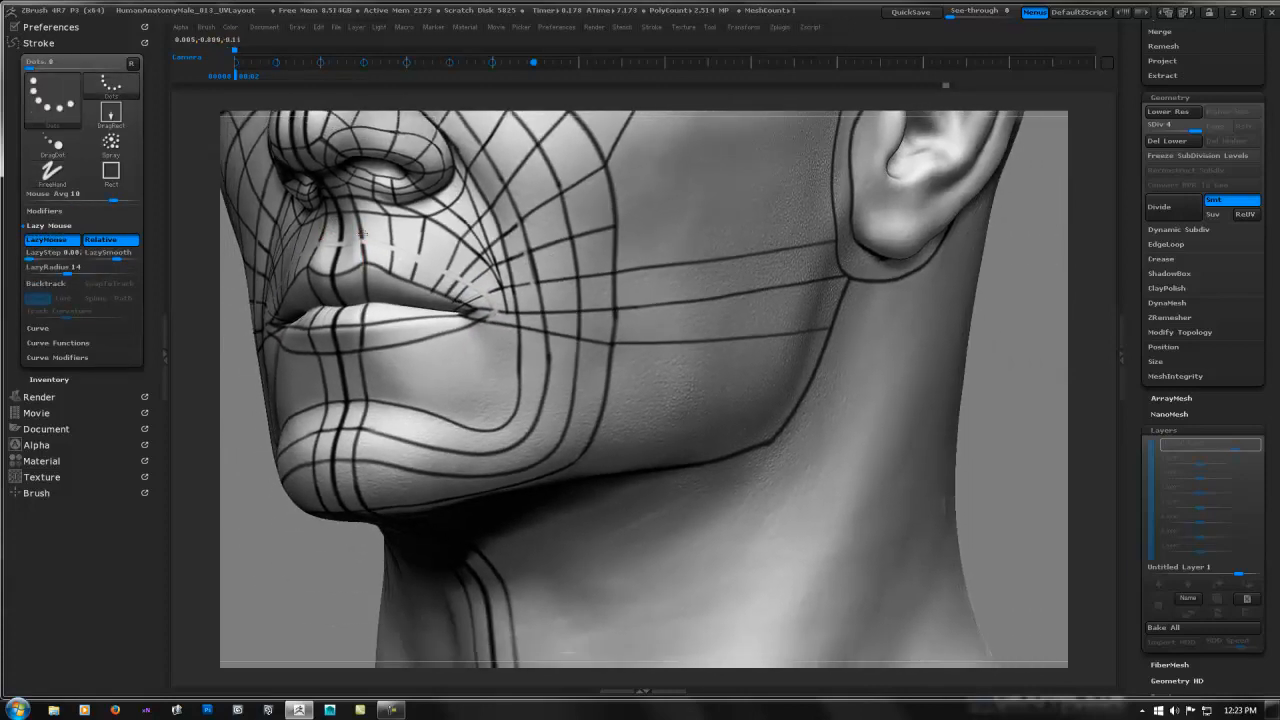
{"action": "mouse_move", "coordinate": [362, 238]}
{"action": "left_mouse_down"}
{"action": "mouse_move", "coordinate": [391, 278]}
{"action": "mouse_move", "coordinate": [417, 268]}
{"action": "mouse_move", "coordinate": [414, 280]}
{"action": "left_mouse_up"}
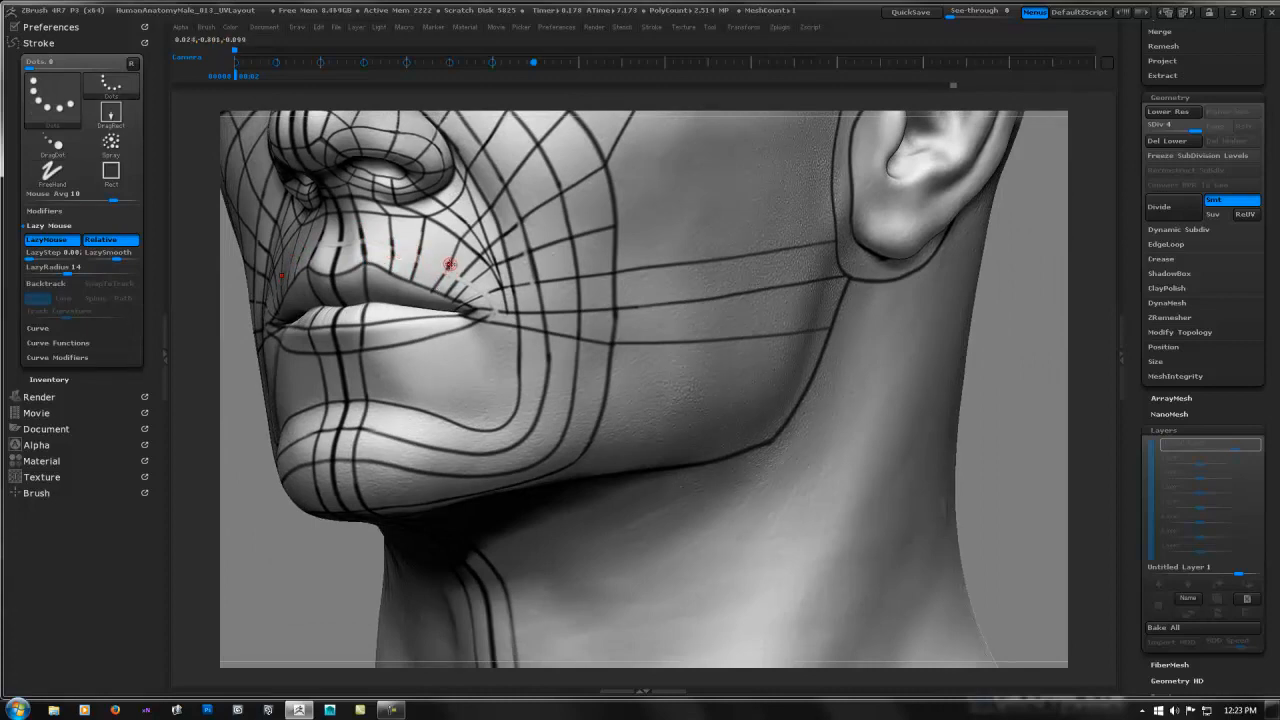
{"action": "right_click_drag", "start_coordinate": [449, 264], "coordinate": [449, 300], "text": "ctrl"}
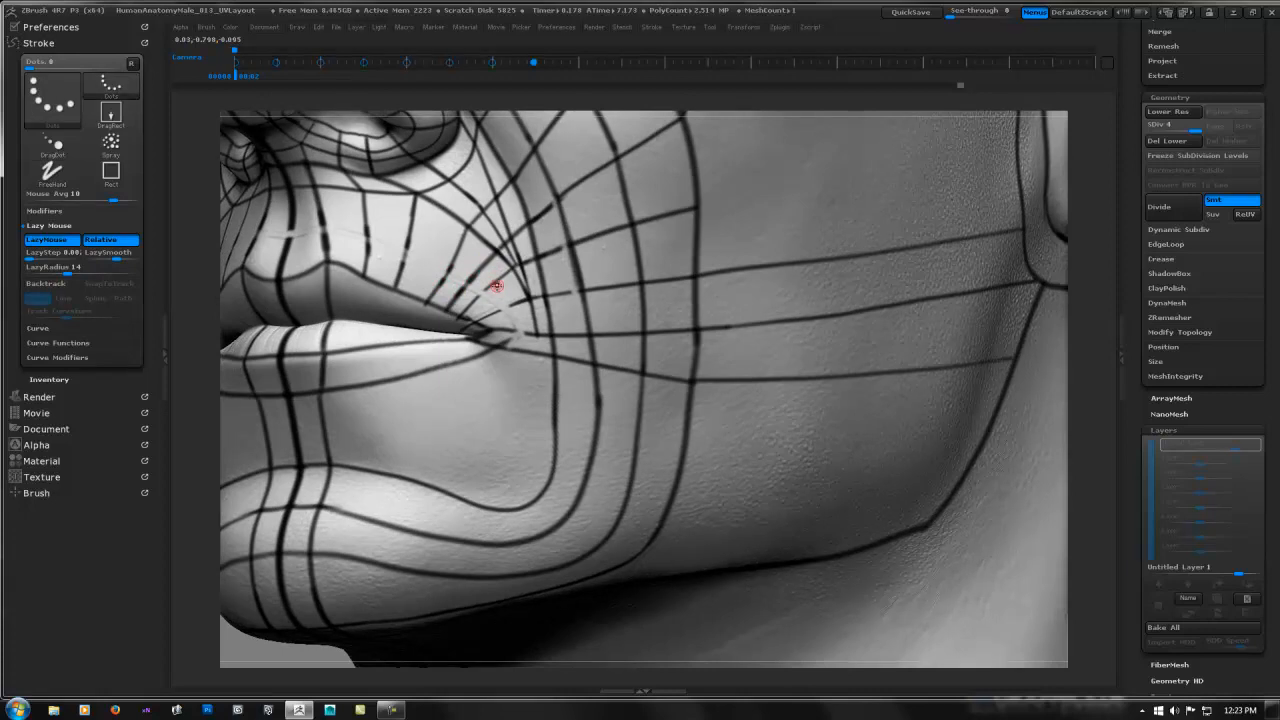
- Bring back the full interface and repaint the broken lines radiating from the mouth corner toward the cheek
{"action": "key", "text": "Tab"}
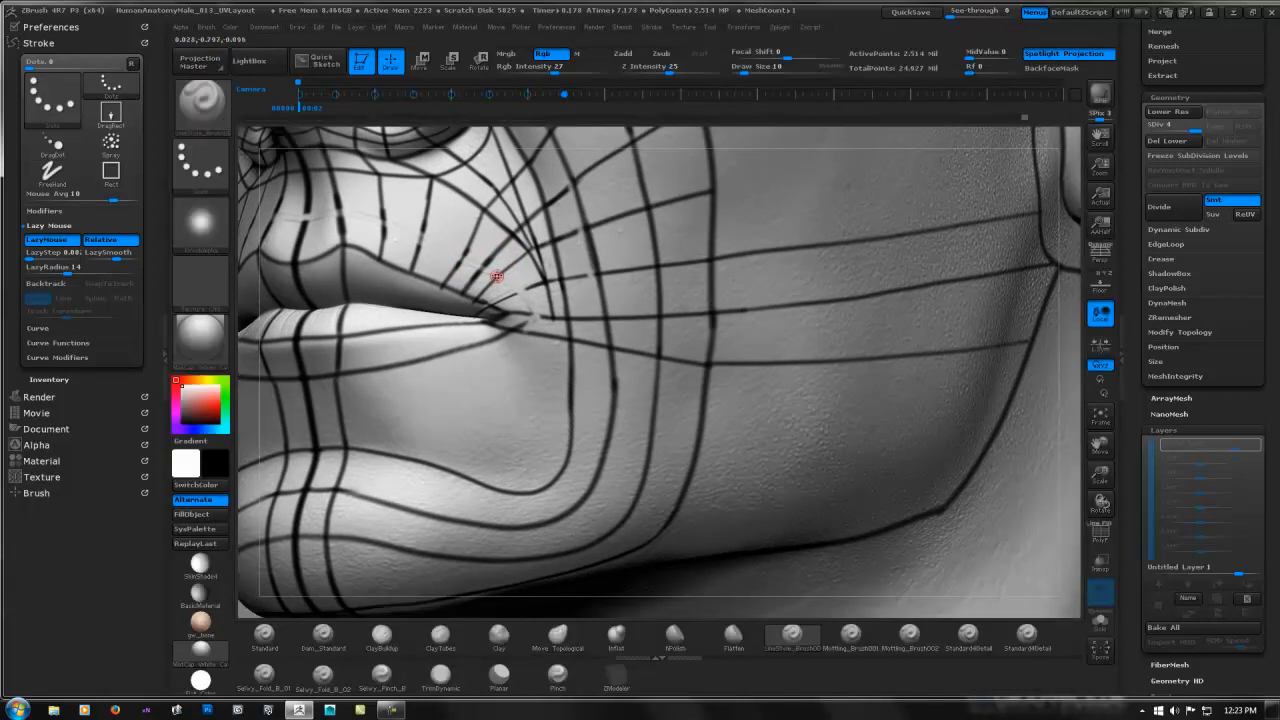
{"action": "key", "text": "ctrl"}
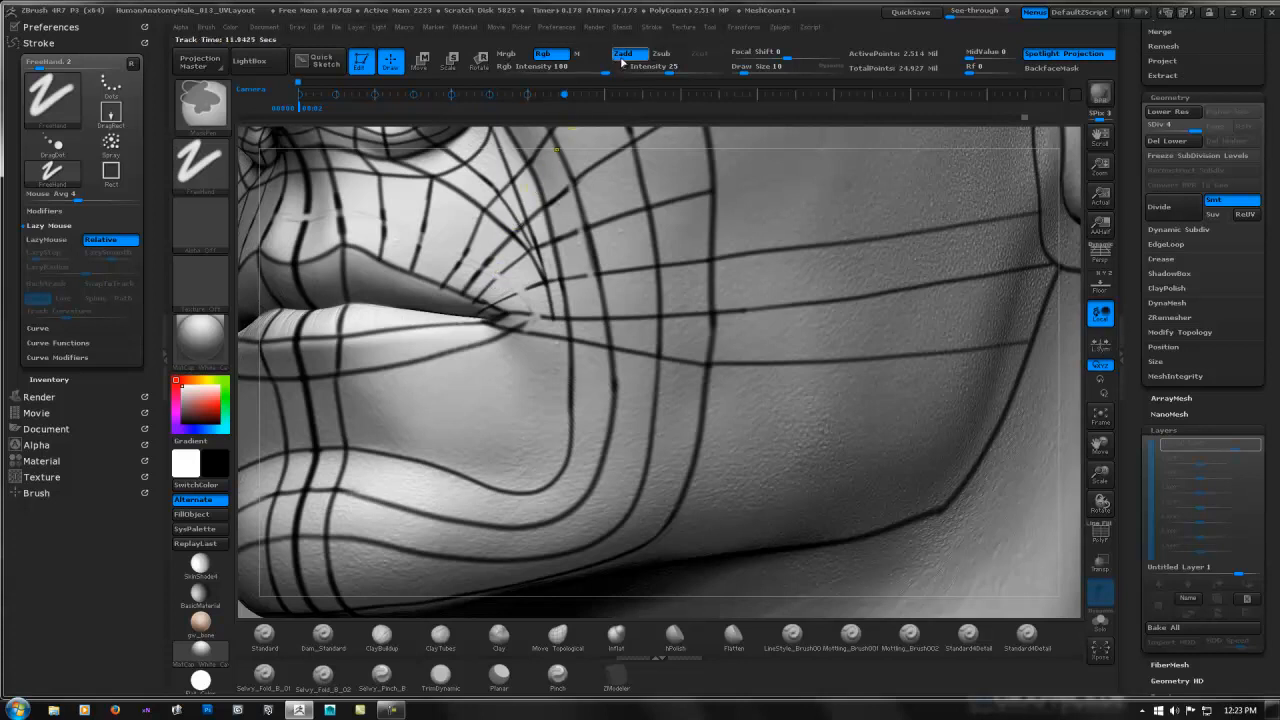
{"action": "key", "text": "ctrl"}
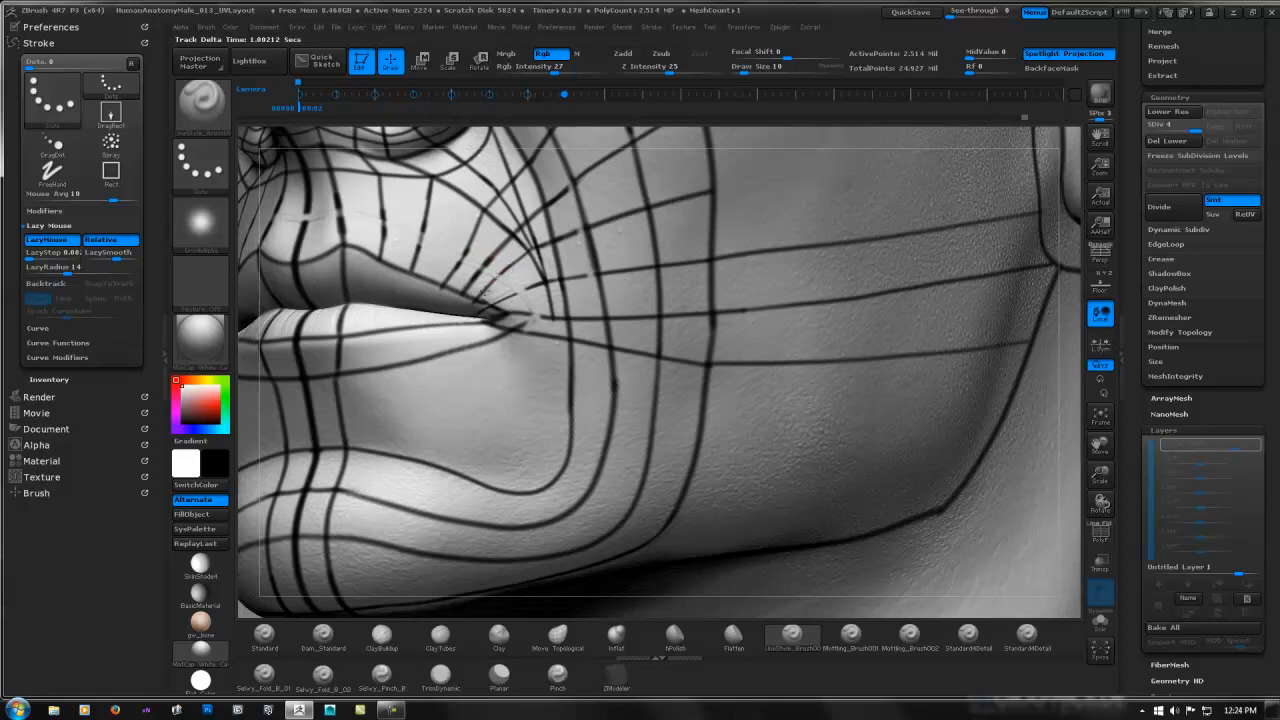
{"action": "left_click_drag", "start_coordinate": [482, 292], "coordinate": [524, 258]}
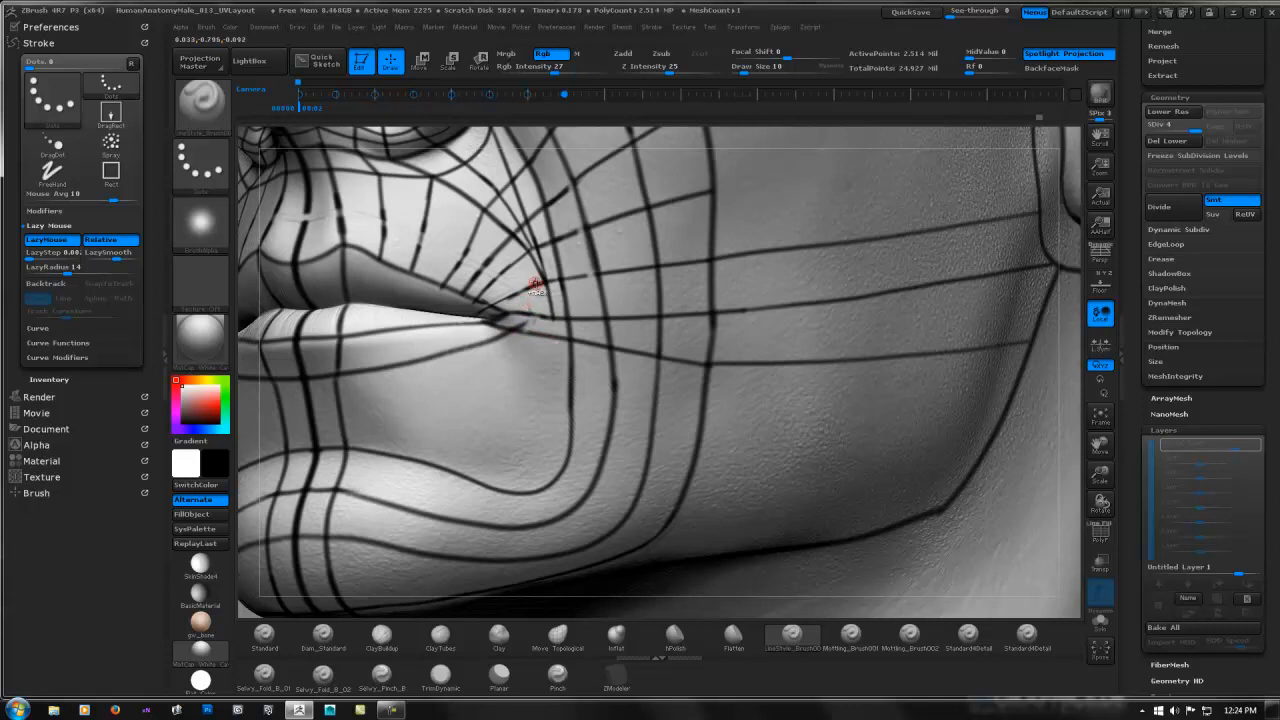
{"action": "key", "text": "ctrl"}
{"action": "key", "text": "ctrl"}
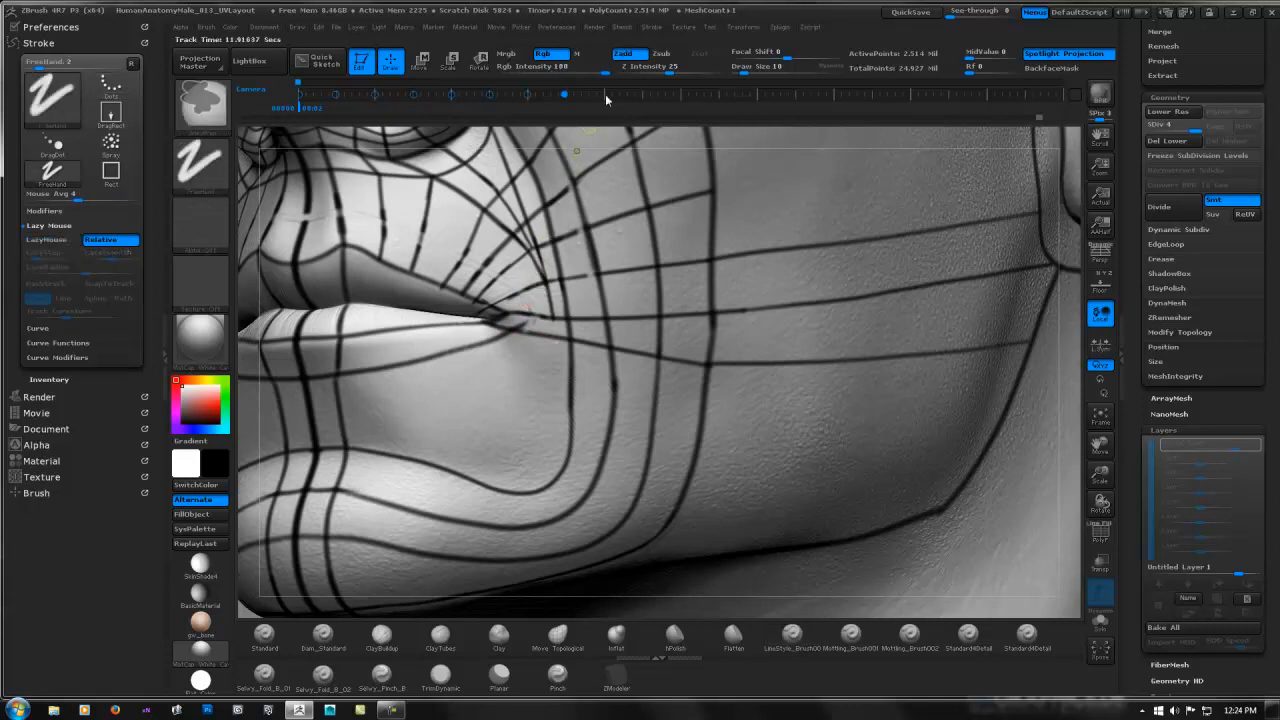
{"action": "left_click", "coordinate": [630, 54], "text": "ctrl"}
{"action": "key", "text": "ctrl"}
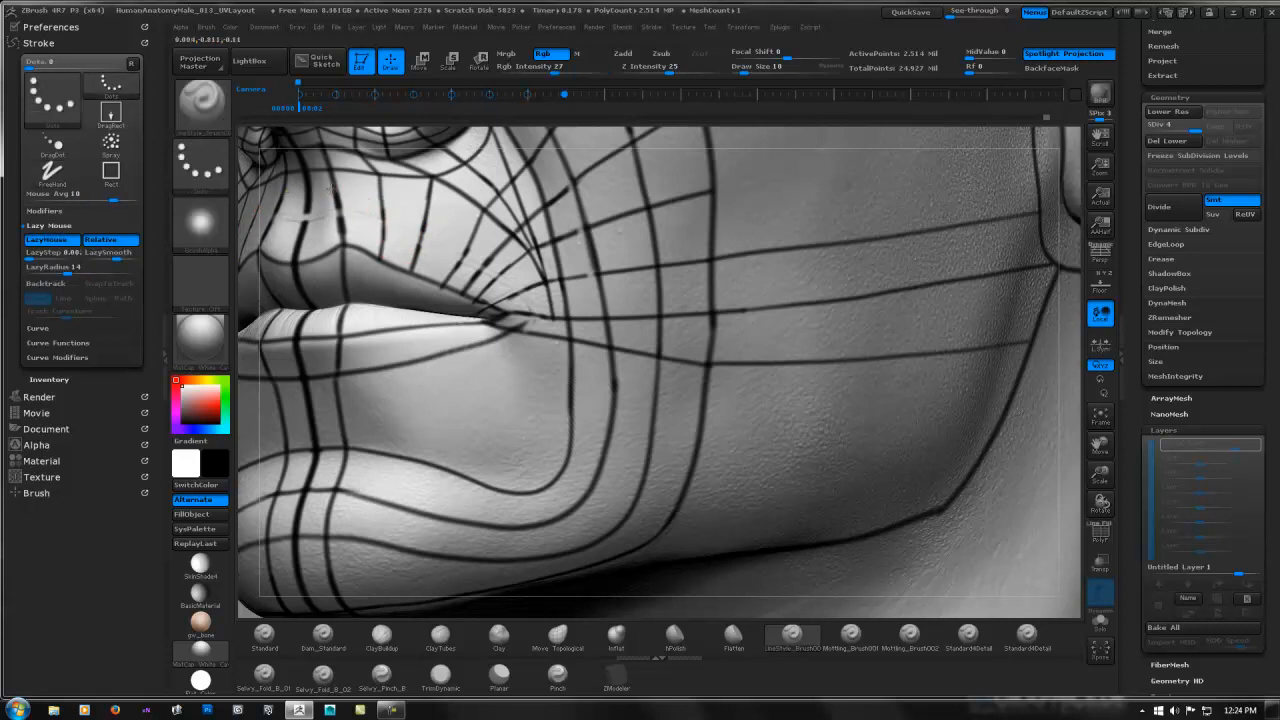
- Fill the gaps in the vertical line beside the philtrum and in the slanted lines above the mouth corner
{"action": "left_click_drag", "start_coordinate": [340, 196], "coordinate": [350, 246]}
{"action": "key", "text": "shift"}
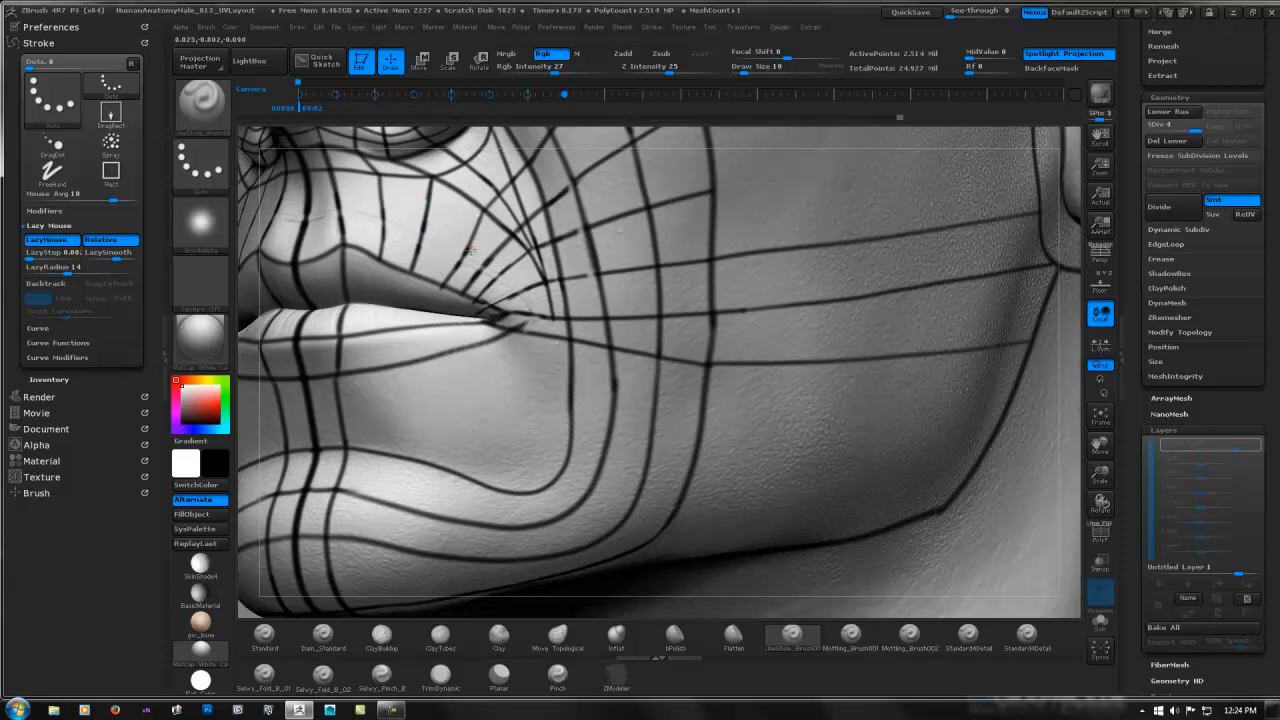
{"action": "left_click_drag", "start_coordinate": [500, 252], "coordinate": [467, 289]}
{"action": "left_click_drag", "start_coordinate": [493, 248], "coordinate": [472, 274]}
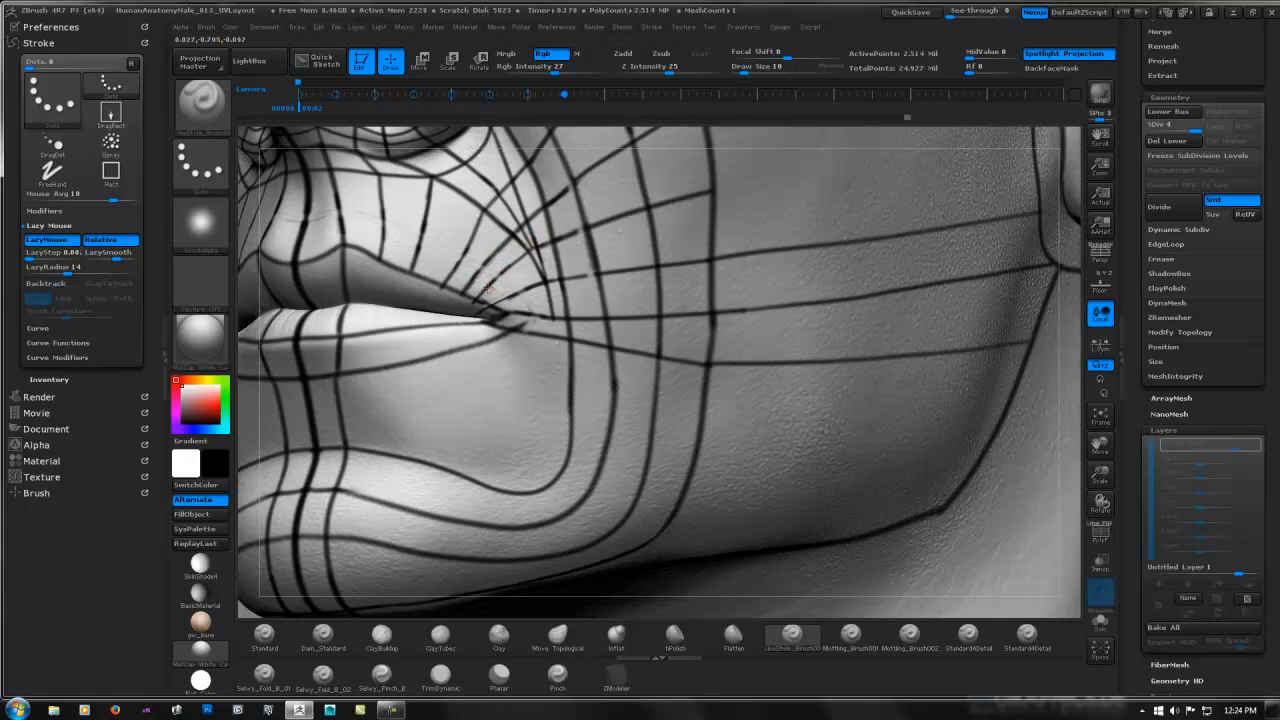
{"action": "mouse_move", "coordinate": [482, 268]}
{"action": "right_mouse_down"}
{"action": "mouse_move", "coordinate": [440, 254]}
{"action": "mouse_move", "coordinate": [476, 232]}
{"action": "right_mouse_up"}
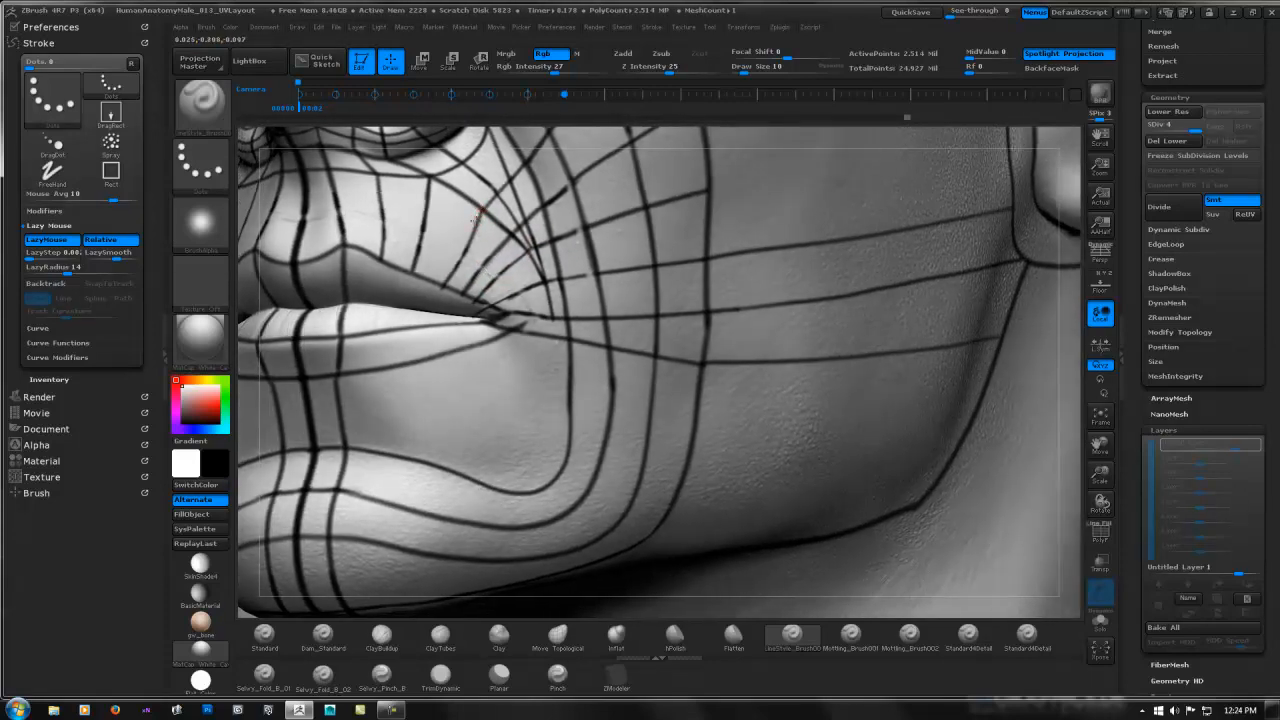
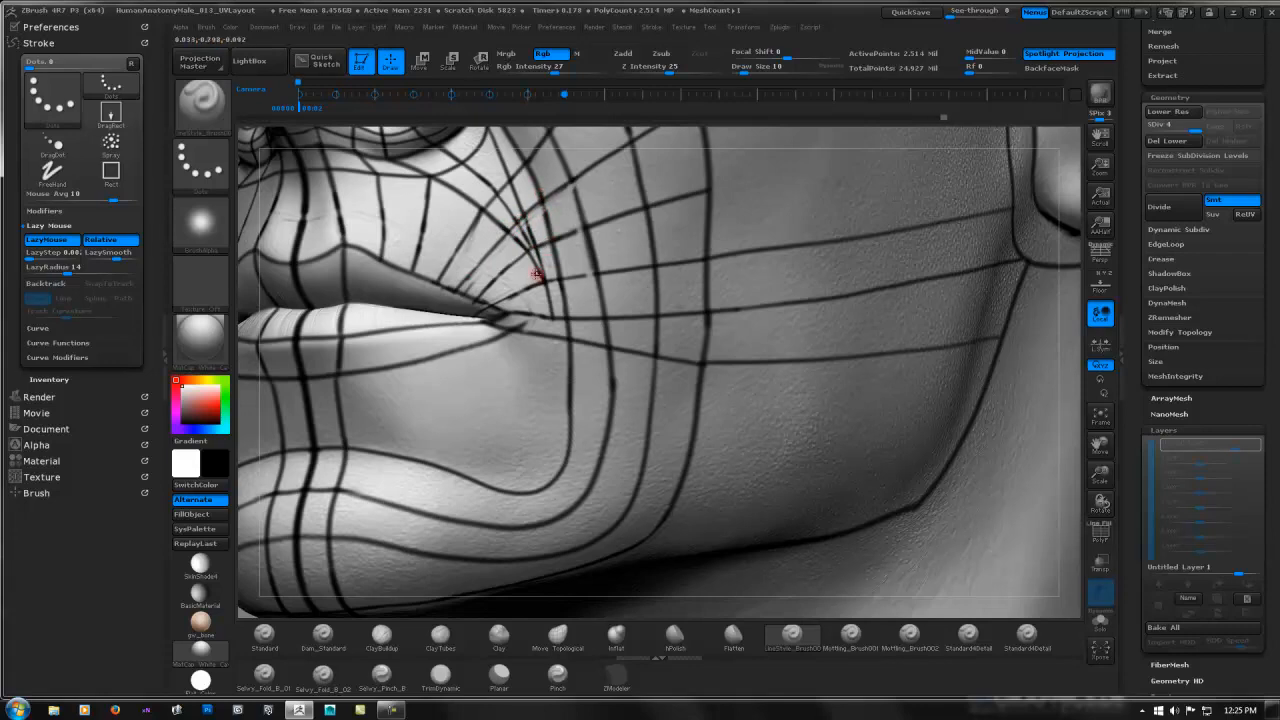
- Repaint the slanted line from the nose loop to the upper lip and the crossing loop line above the mouth corner
{"action": "mouse_move", "coordinate": [667, 240]}
{"action": "right_mouse_down", "text": "ctrl"}
{"action": "mouse_move", "coordinate": [655, 180]}
{"action": "mouse_move", "coordinate": [690, 205]}
{"action": "mouse_move", "coordinate": [568, 248]}
{"action": "mouse_move", "coordinate": [620, 240]}
{"action": "mouse_move", "coordinate": [578, 230]}
{"action": "mouse_move", "coordinate": [550, 248]}
{"action": "mouse_move", "coordinate": [538, 286]}
{"action": "right_mouse_up", "text": "ctrl"}
{"action": "right_click", "coordinate": [565, 266]}
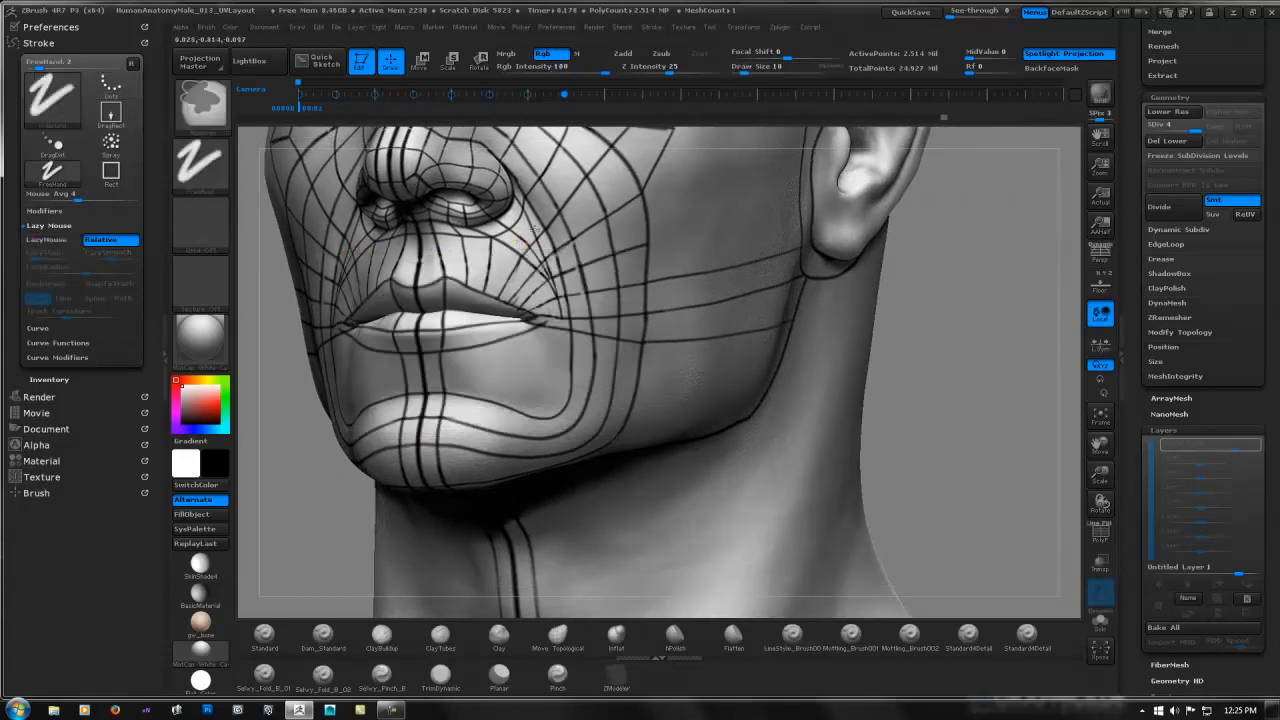
{"action": "right_click_drag", "start_coordinate": [548, 214], "coordinate": [537, 254], "text": "ctrl"}
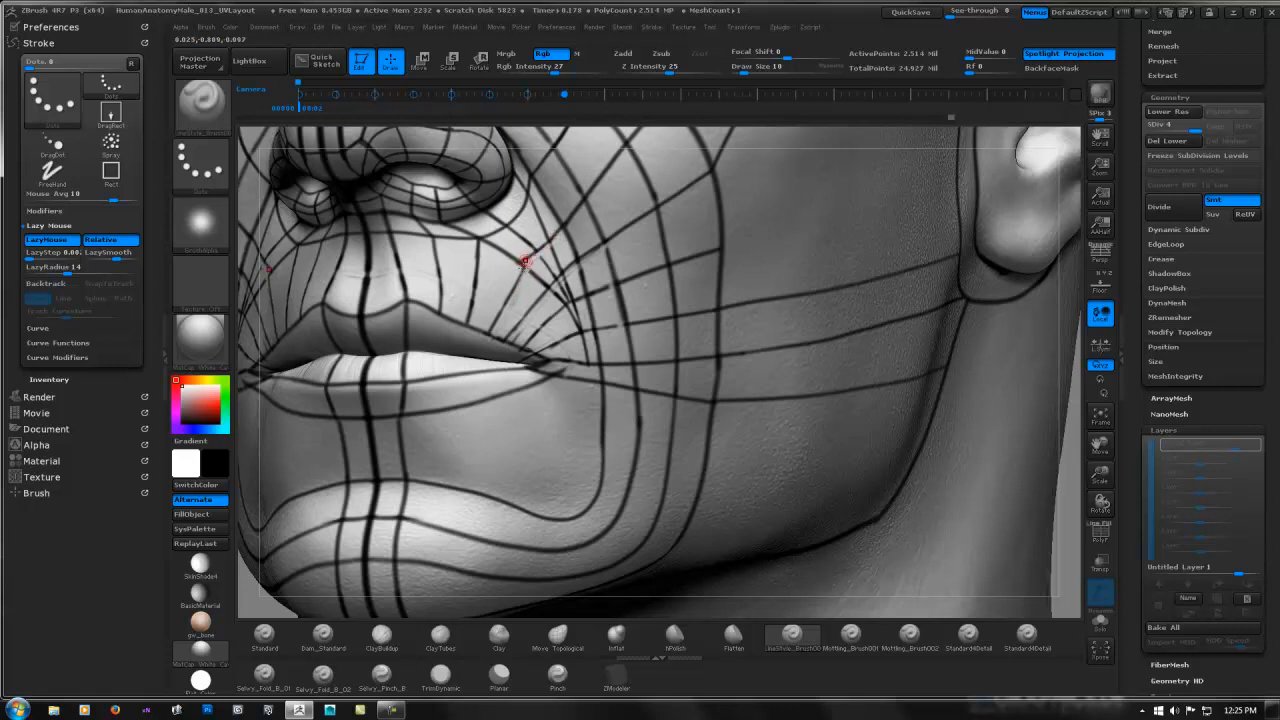
{"action": "left_click_drag", "start_coordinate": [526, 261], "coordinate": [493, 326]}
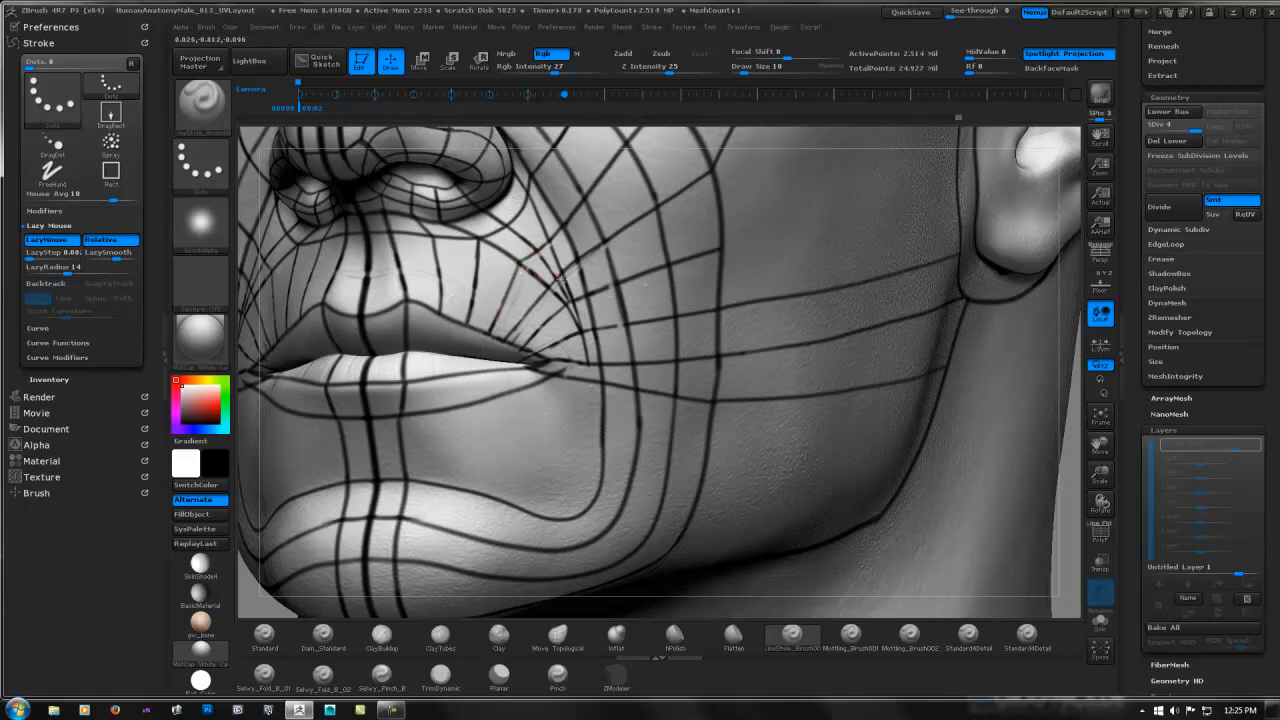
{"action": "left_click_drag", "start_coordinate": [548, 235], "coordinate": [577, 282]}
{"action": "mouse_move", "coordinate": [646, 270]}
{"action": "right_mouse_down", "text": "ctrl"}
{"action": "mouse_move", "coordinate": [626, 255]}
{"action": "mouse_move", "coordinate": [705, 262]}
{"action": "mouse_move", "coordinate": [437, 289]}
{"action": "right_mouse_up", "text": "ctrl"}
{"action": "key", "text": "shift"}
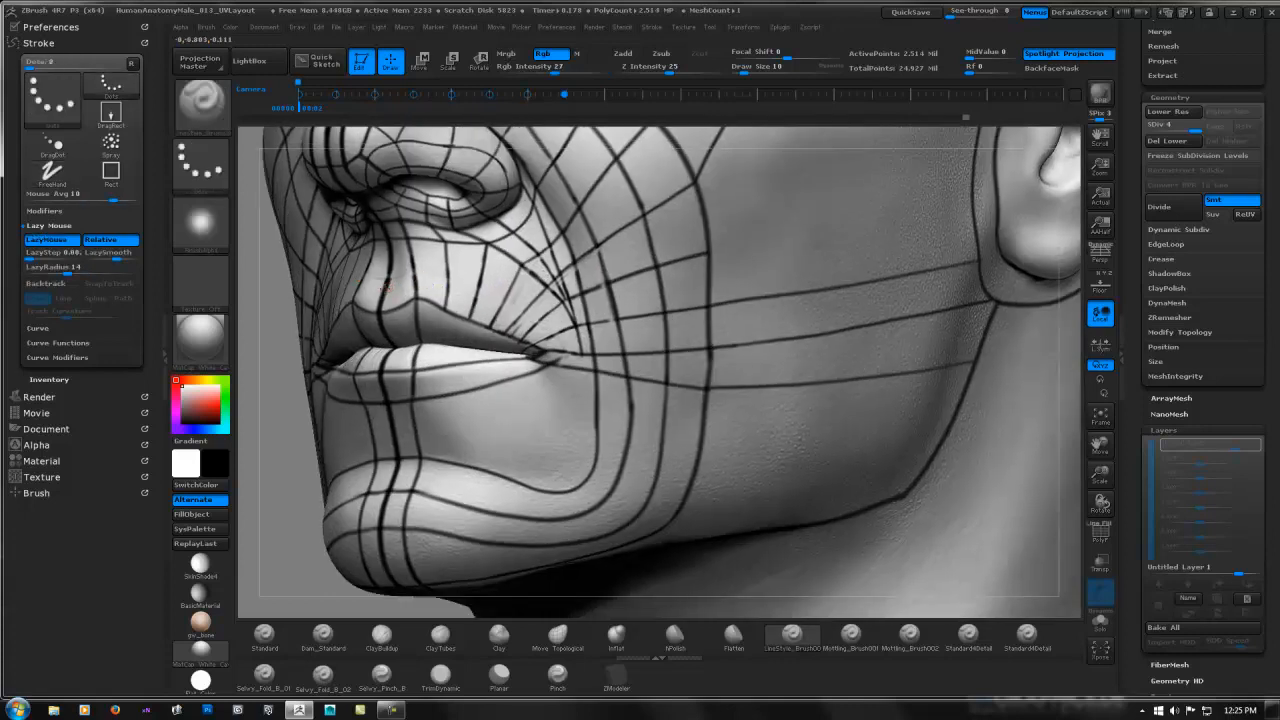
- Paint loop lines above the upper lip from the centre lines to the mouth corner, extending the outer one down past the corner
{"action": "mouse_move", "coordinate": [385, 286]}
{"action": "left_mouse_down"}
{"action": "mouse_move", "coordinate": [417, 283]}
{"action": "mouse_move", "coordinate": [393, 264]}
{"action": "mouse_move", "coordinate": [437, 257]}
{"action": "left_mouse_up"}
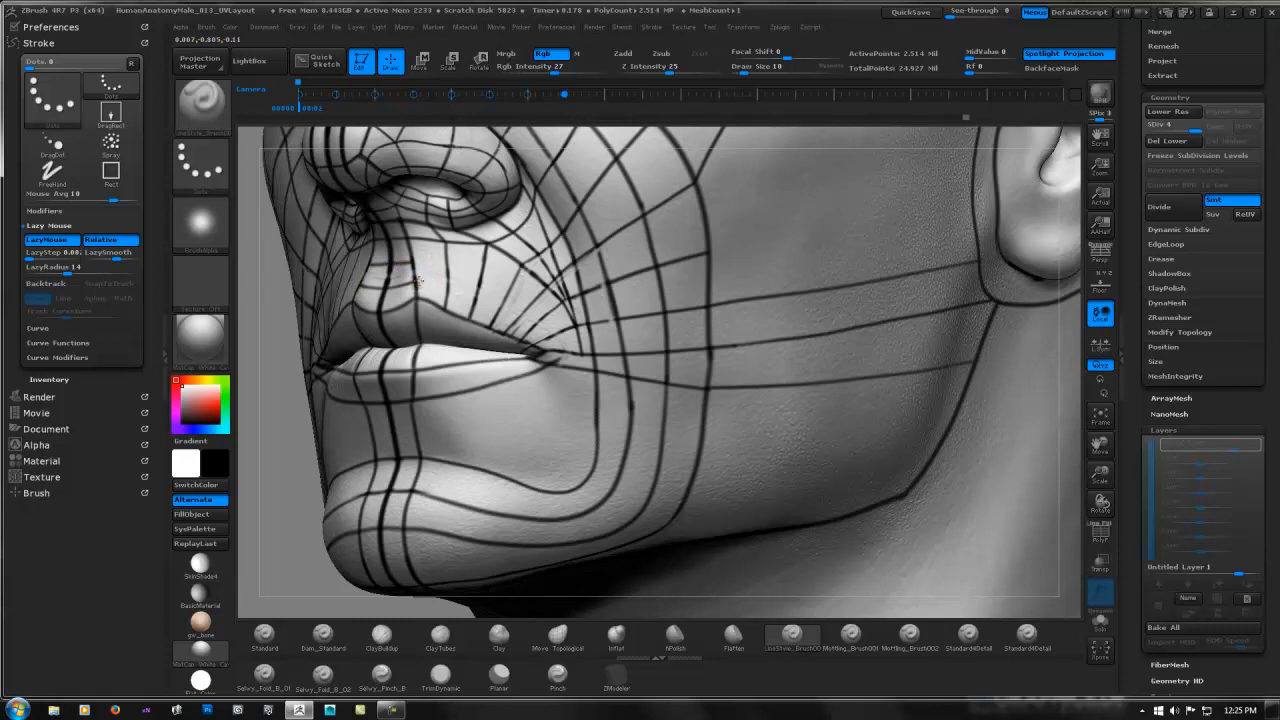
{"action": "left_click_drag", "start_coordinate": [446, 291], "coordinate": [536, 328]}
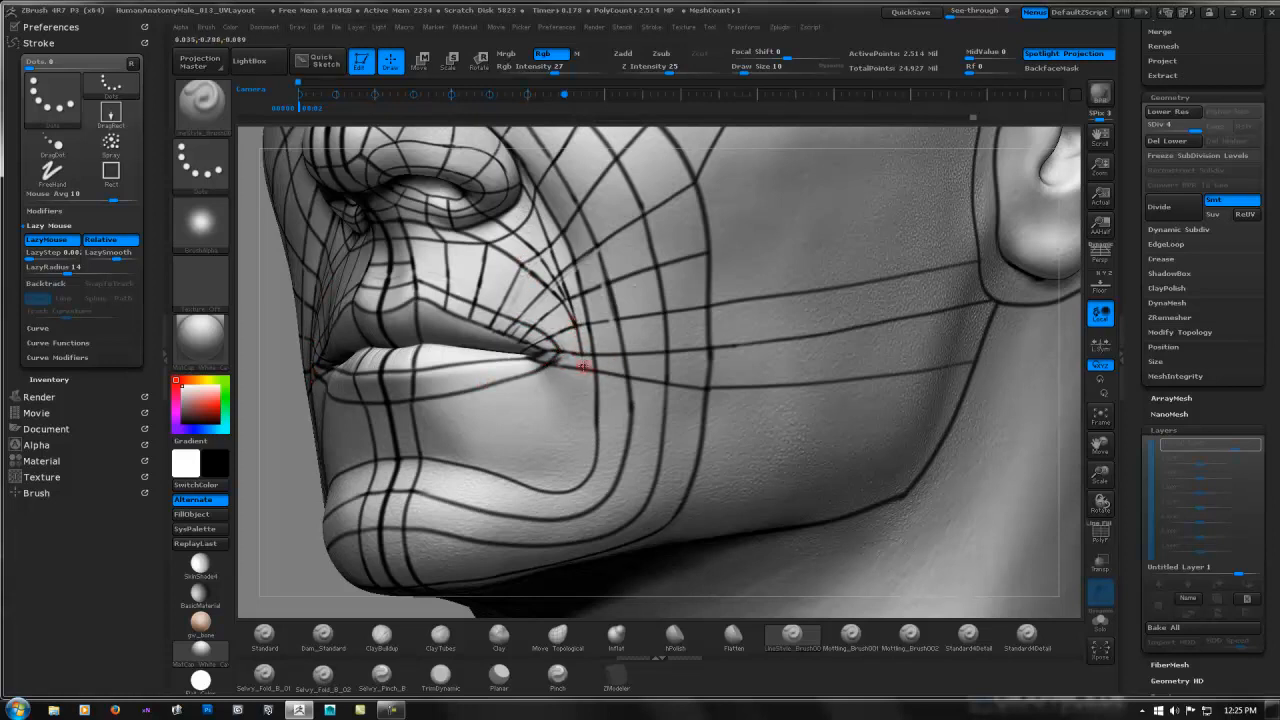
{"action": "left_click_drag", "start_coordinate": [581, 394], "coordinate": [578, 421]}
- Paint two loops below the lower lip from the centre lines, carrying the inner one around the mouth corner and above the upper lip
{"action": "mouse_move", "coordinate": [447, 437]}
{"action": "left_mouse_down"}
{"action": "mouse_move", "coordinate": [503, 451]}
{"action": "mouse_move", "coordinate": [566, 434]}
{"action": "left_mouse_up"}
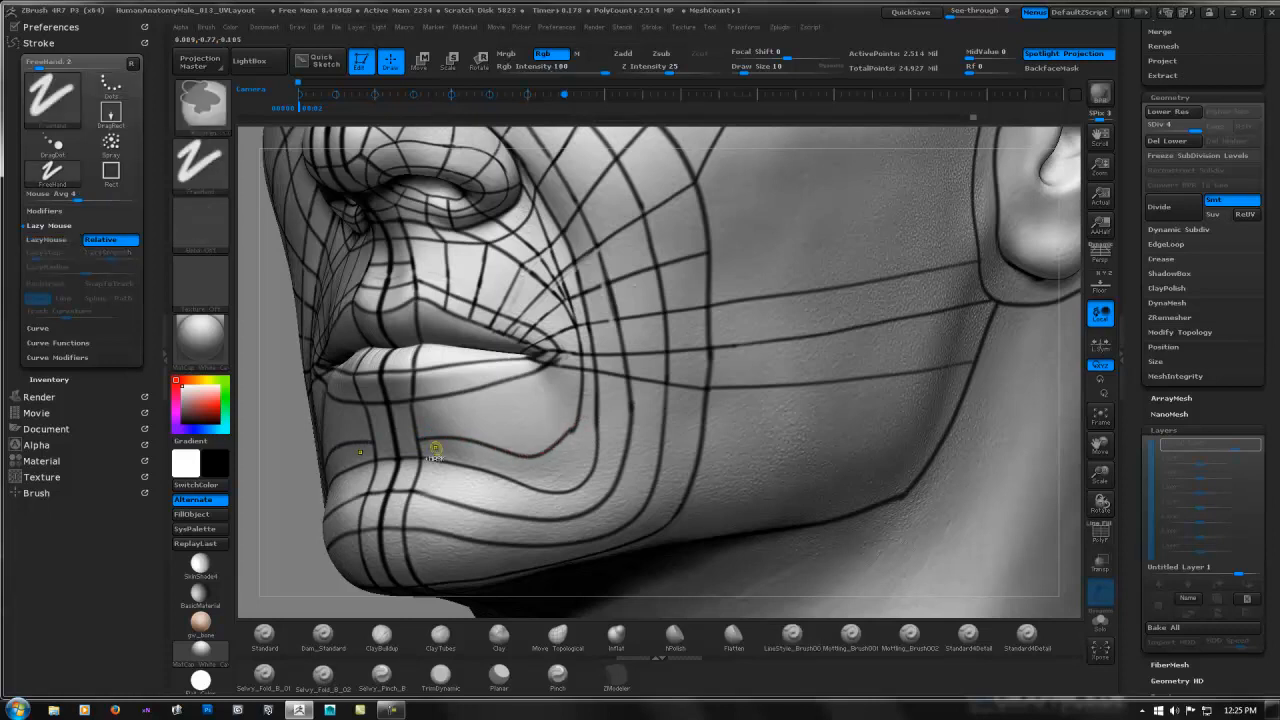
{"action": "key", "text": "ctrl+z"}
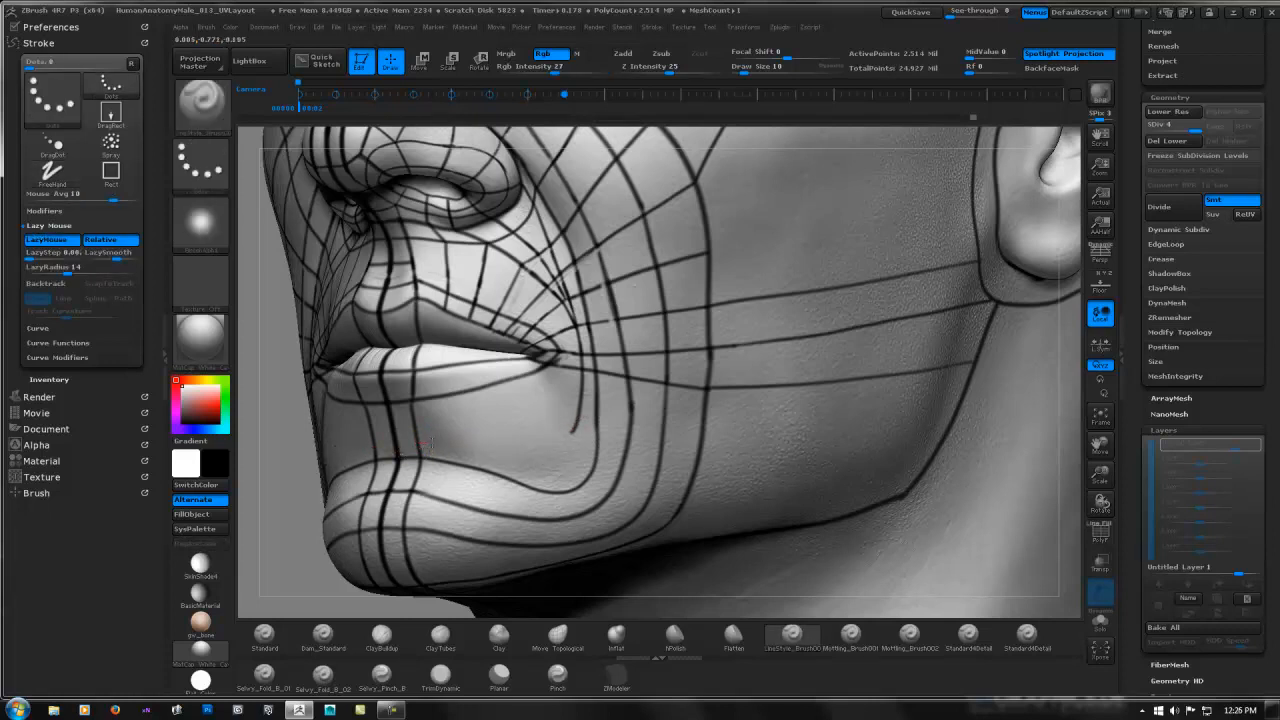
{"action": "left_click_drag", "start_coordinate": [420, 444], "coordinate": [481, 447]}
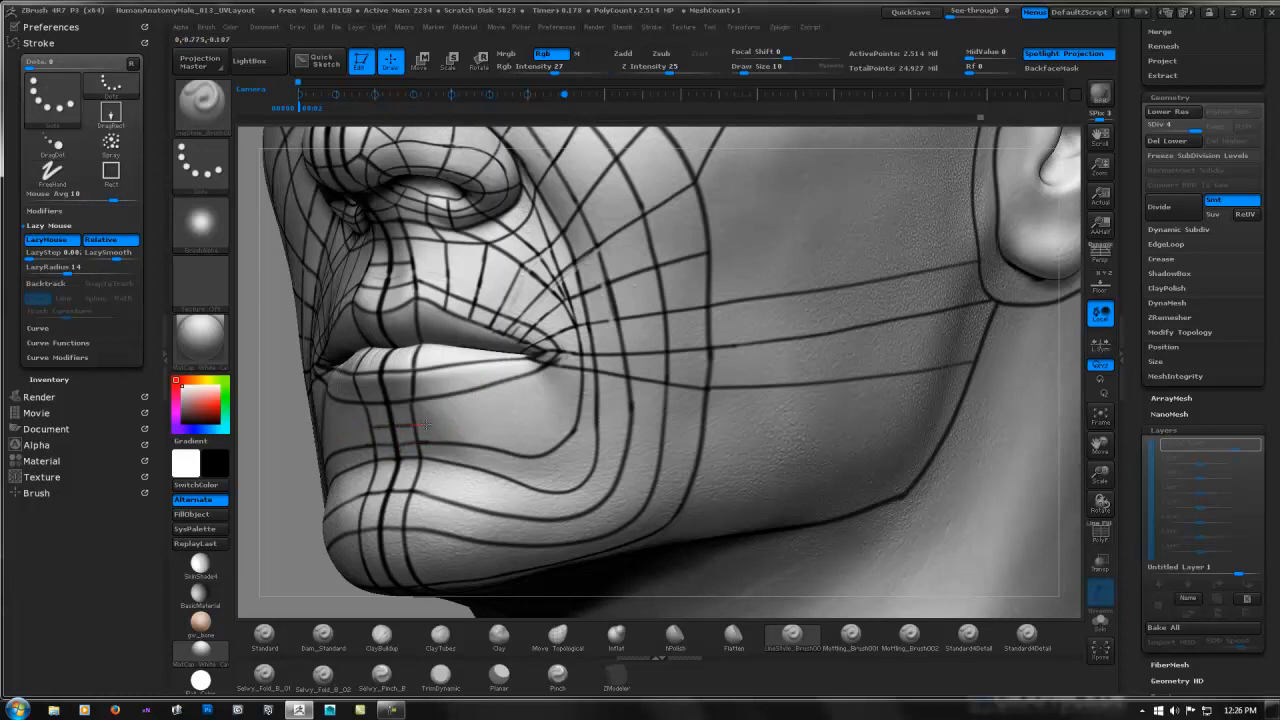
{"action": "left_click_drag", "start_coordinate": [450, 424], "coordinate": [548, 392]}
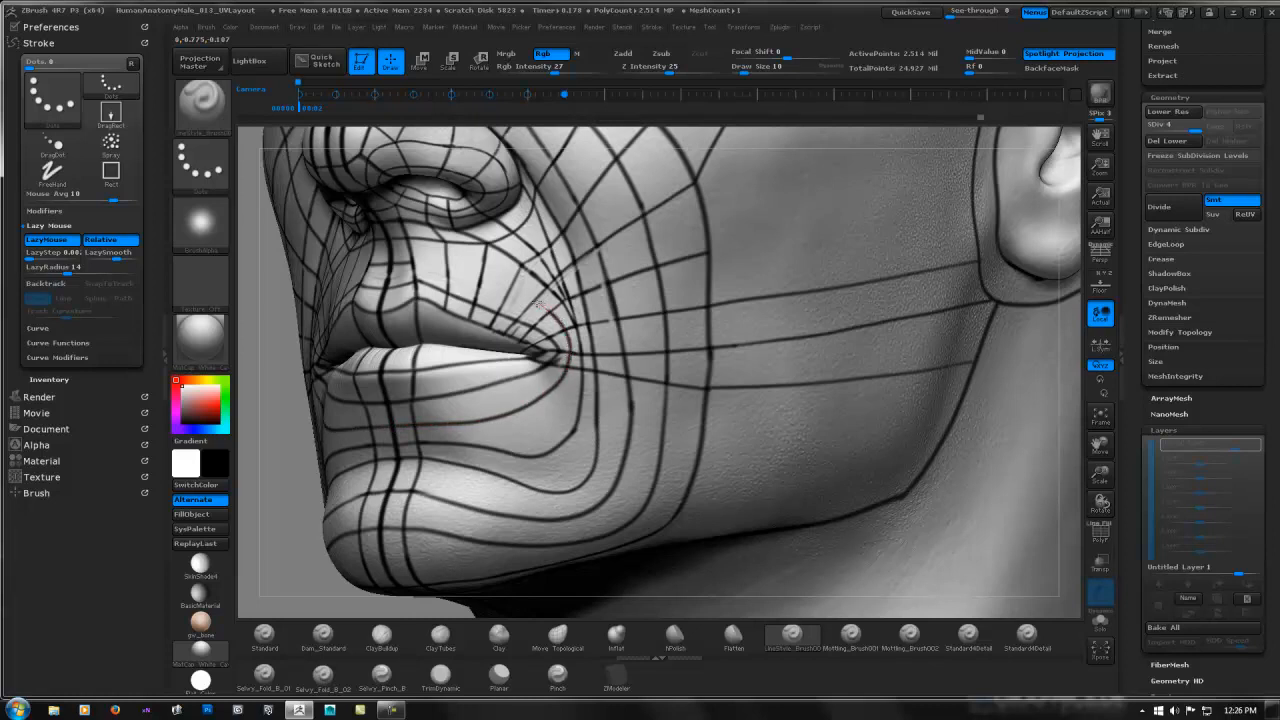
{"action": "left_click_drag", "start_coordinate": [474, 272], "coordinate": [364, 267]}
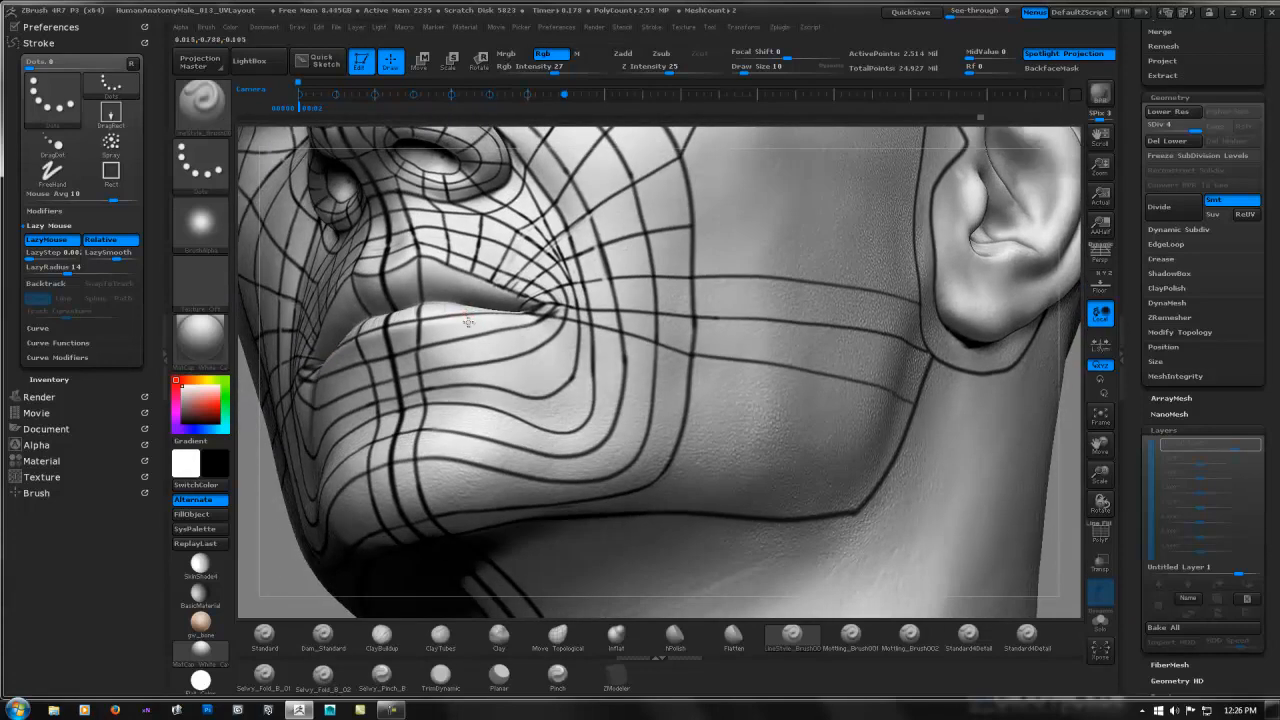
- Paint a vertical line from the lower lip down across the chin loops to the jaw line under the chin
{"action": "left_click_drag", "start_coordinate": [472, 342], "coordinate": [478, 517]}
{"action": "right_click_drag", "start_coordinate": [492, 424], "coordinate": [500, 325]}
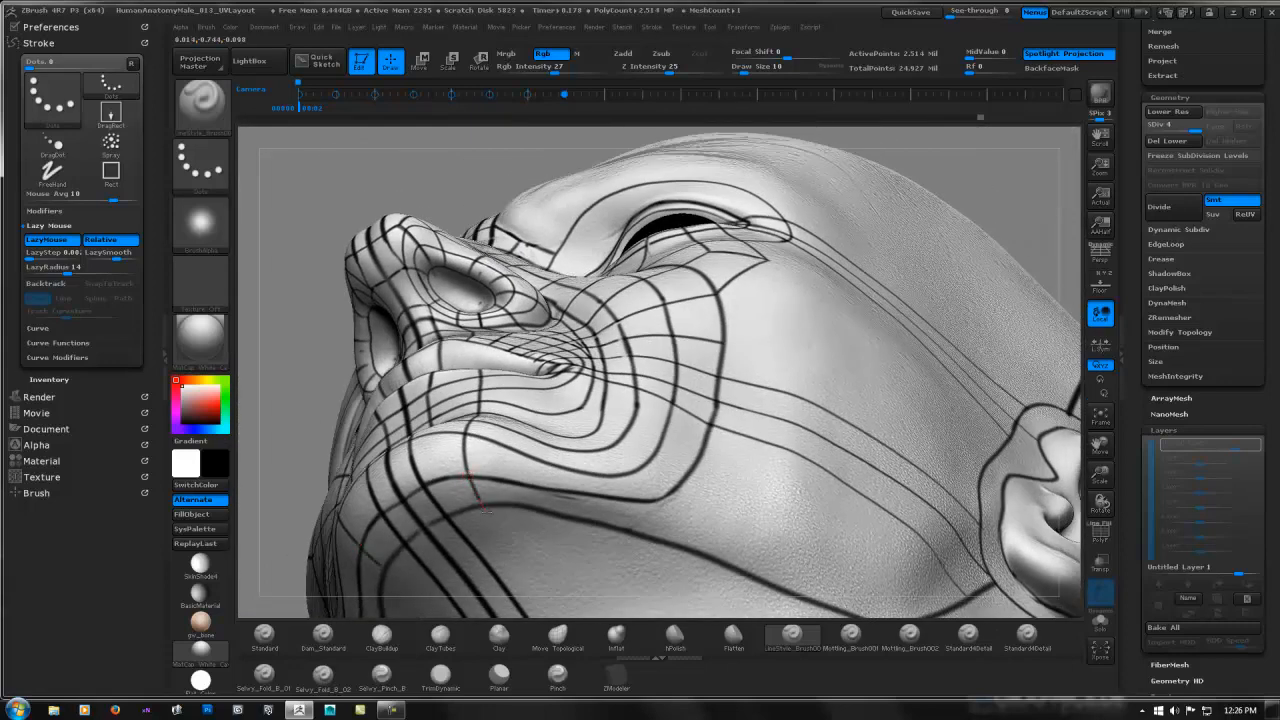
{"action": "right_click_drag", "start_coordinate": [484, 470], "coordinate": [491, 494]}
{"action": "right_click_drag", "start_coordinate": [486, 424], "coordinate": [419, 402]}
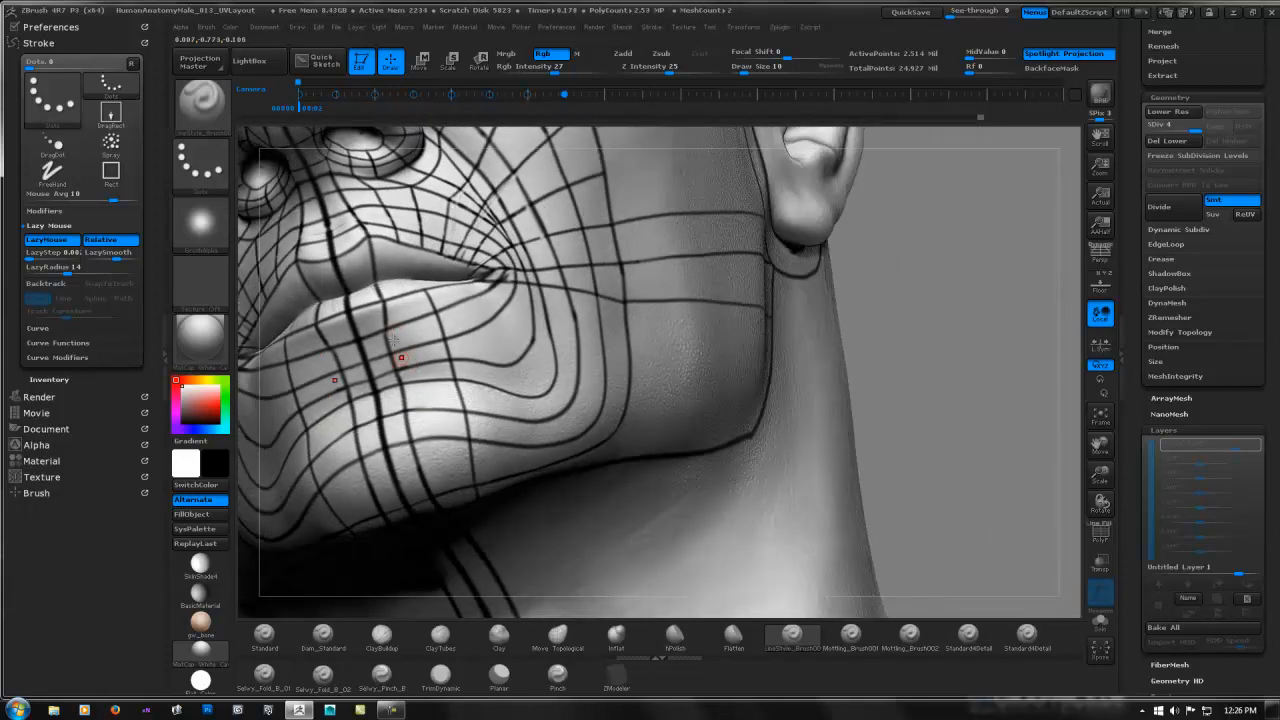
- Replace the line flanking the chin's centre line with one set farther out, running from the lower lip to under the chin
{"action": "left_click_drag", "start_coordinate": [394, 351], "coordinate": [424, 432]}
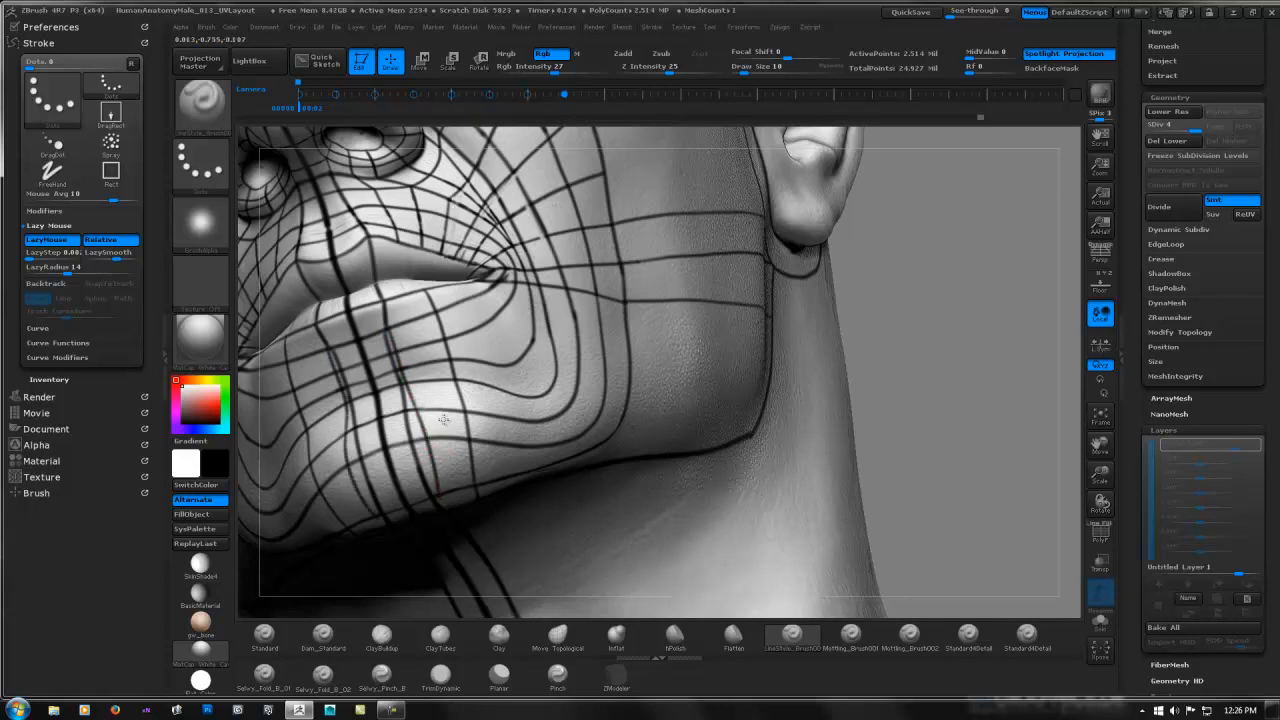
{"action": "mouse_move", "coordinate": [441, 509]}
{"action": "right_mouse_down"}
{"action": "mouse_move", "coordinate": [438, 473]}
{"action": "mouse_move", "coordinate": [451, 511]}
{"action": "right_mouse_up"}
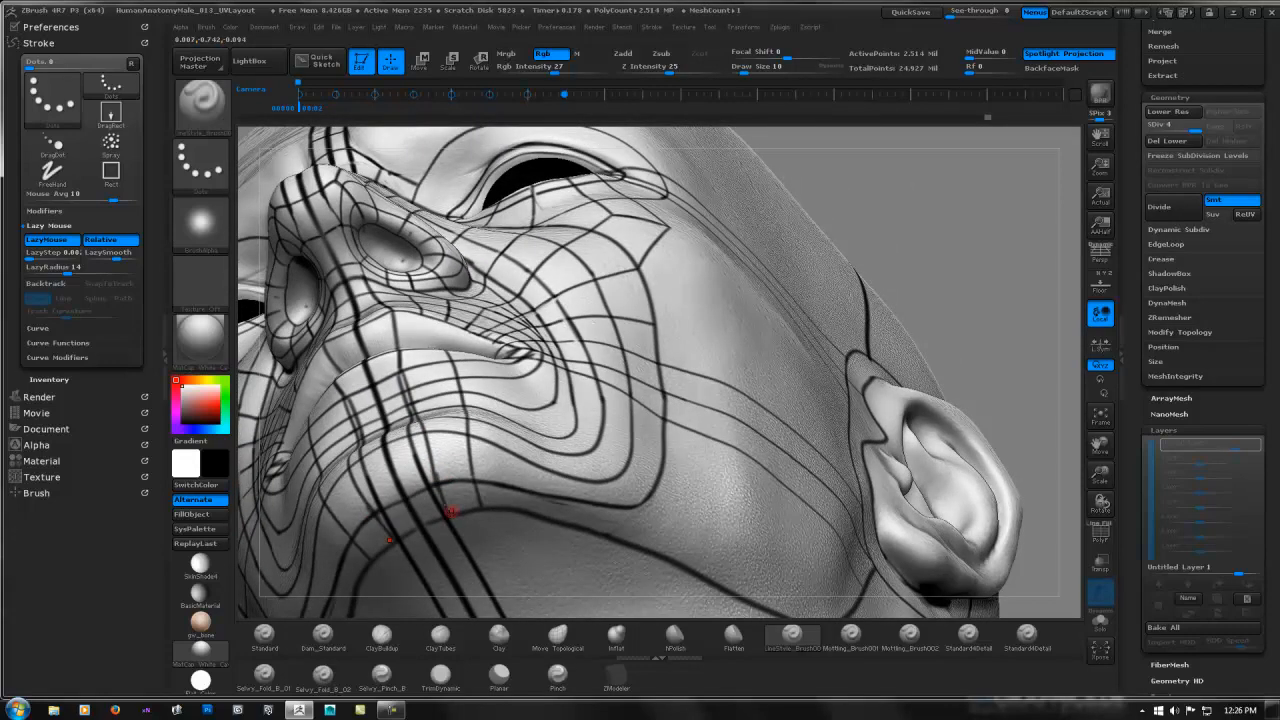
{"action": "right_click_drag", "start_coordinate": [436, 454], "coordinate": [358, 348]}
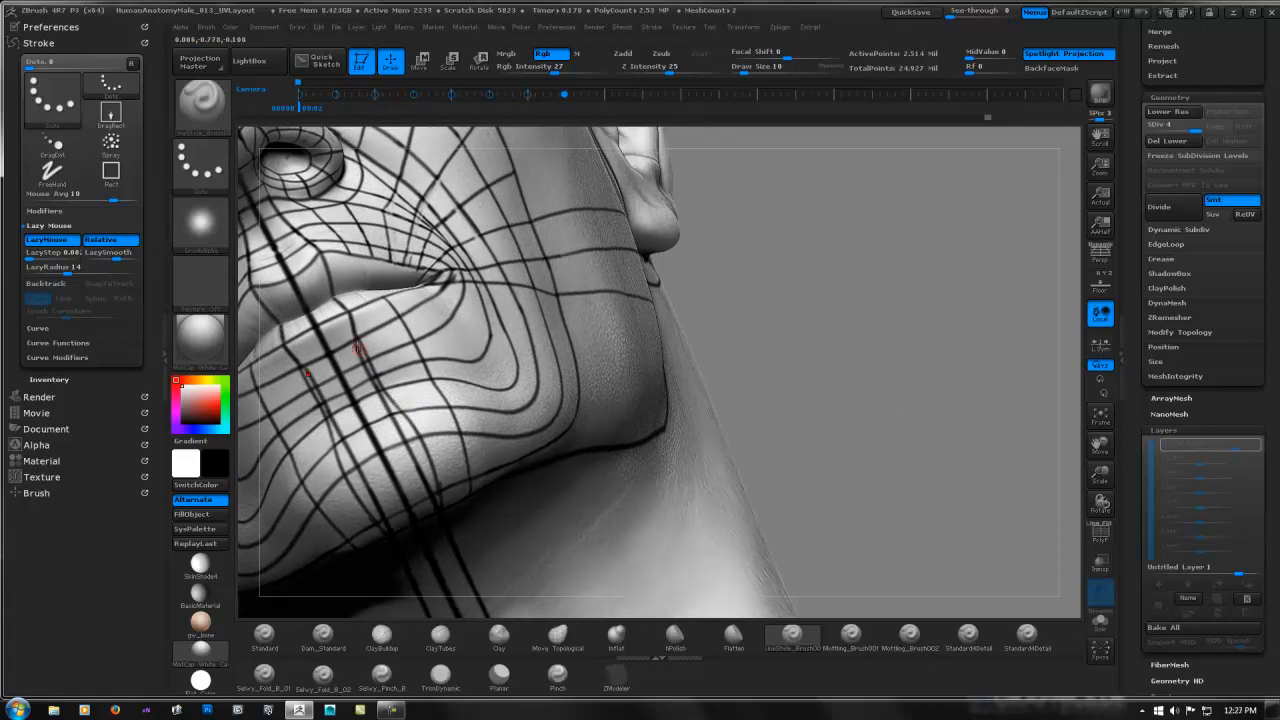
{"action": "left_click_drag", "start_coordinate": [355, 345], "coordinate": [440, 510]}
{"action": "left_click_drag", "start_coordinate": [412, 447], "coordinate": [420, 482]}
{"action": "right_click_drag", "start_coordinate": [407, 428], "coordinate": [411, 470]}
{"action": "mouse_move", "coordinate": [412, 470]}
{"action": "left_mouse_down"}
{"action": "mouse_move", "coordinate": [453, 540]}
{"action": "mouse_move", "coordinate": [451, 526]}
{"action": "left_mouse_up"}
{"action": "right_click_drag", "start_coordinate": [414, 449], "coordinate": [440, 444]}
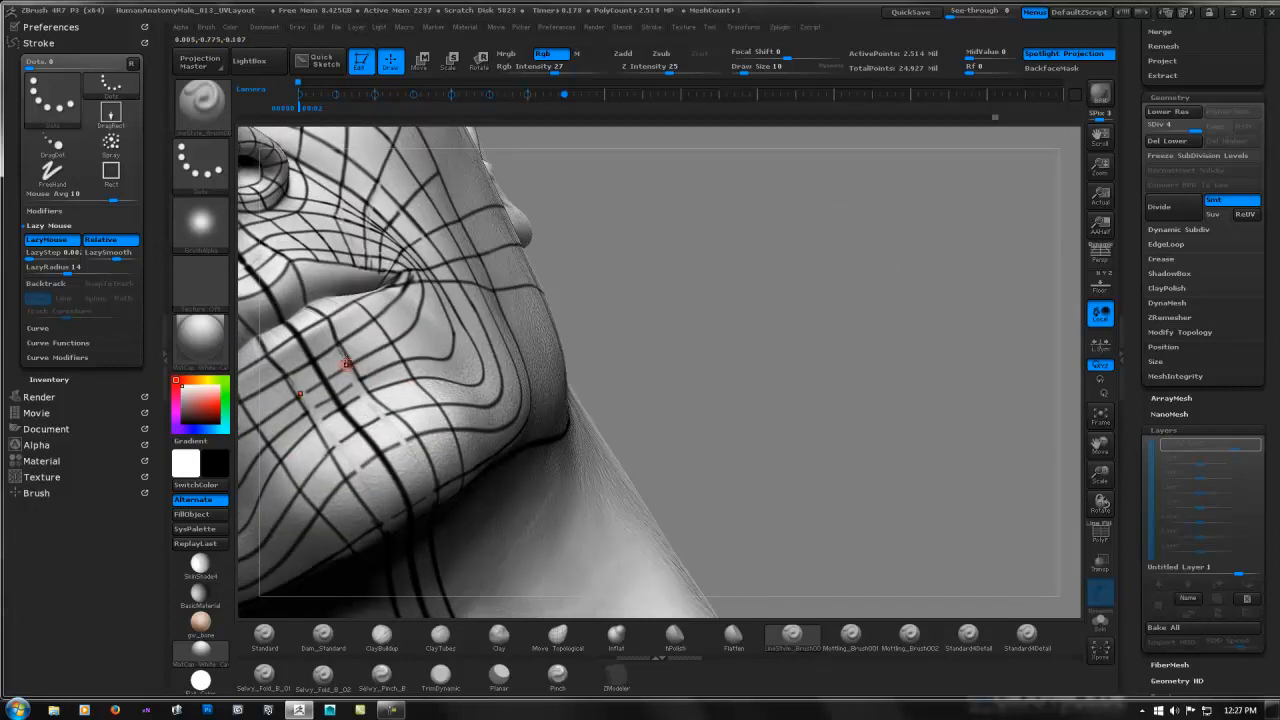
- Repaint the broken loop segments between the centre line and the new flanking line on the chin, with LazyMouse turned off
{"action": "mouse_move", "coordinate": [336, 373]}
{"action": "left_mouse_down"}
{"action": "mouse_move", "coordinate": [385, 348]}
{"action": "mouse_move", "coordinate": [352, 367]}
{"action": "mouse_move", "coordinate": [367, 374]}
{"action": "left_mouse_up"}
{"action": "key", "text": "l"}
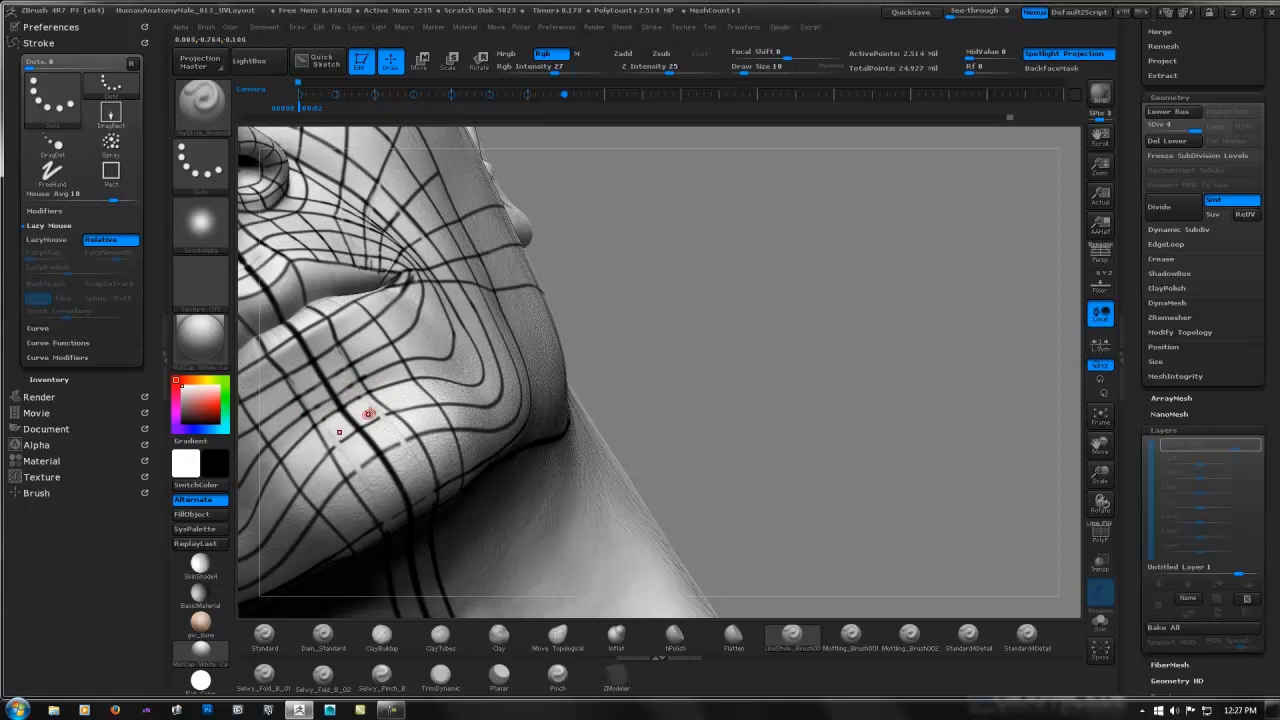
{"action": "right_click_drag", "start_coordinate": [382, 418], "coordinate": [385, 407]}
{"action": "left_click_drag", "start_coordinate": [374, 412], "coordinate": [502, 372]}
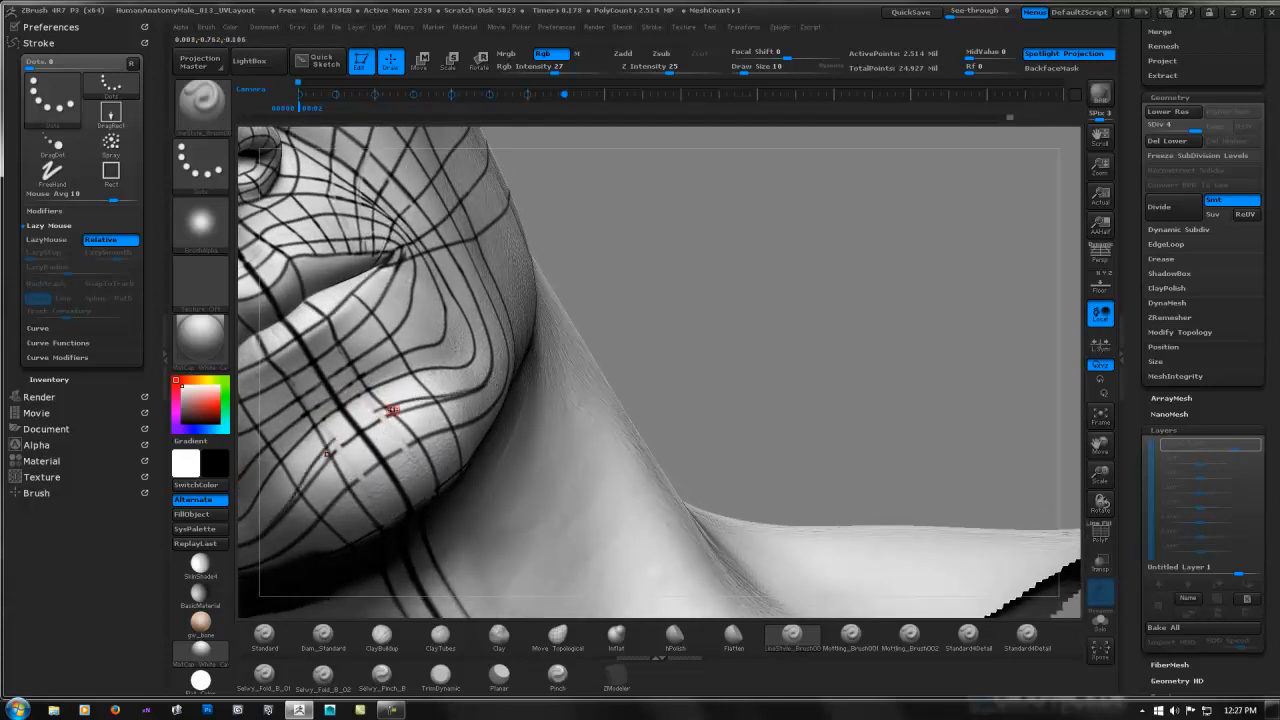
{"action": "left_click_drag", "start_coordinate": [344, 438], "coordinate": [376, 411]}
{"action": "key", "text": "ctrl+z"}
{"action": "key", "text": "super"}
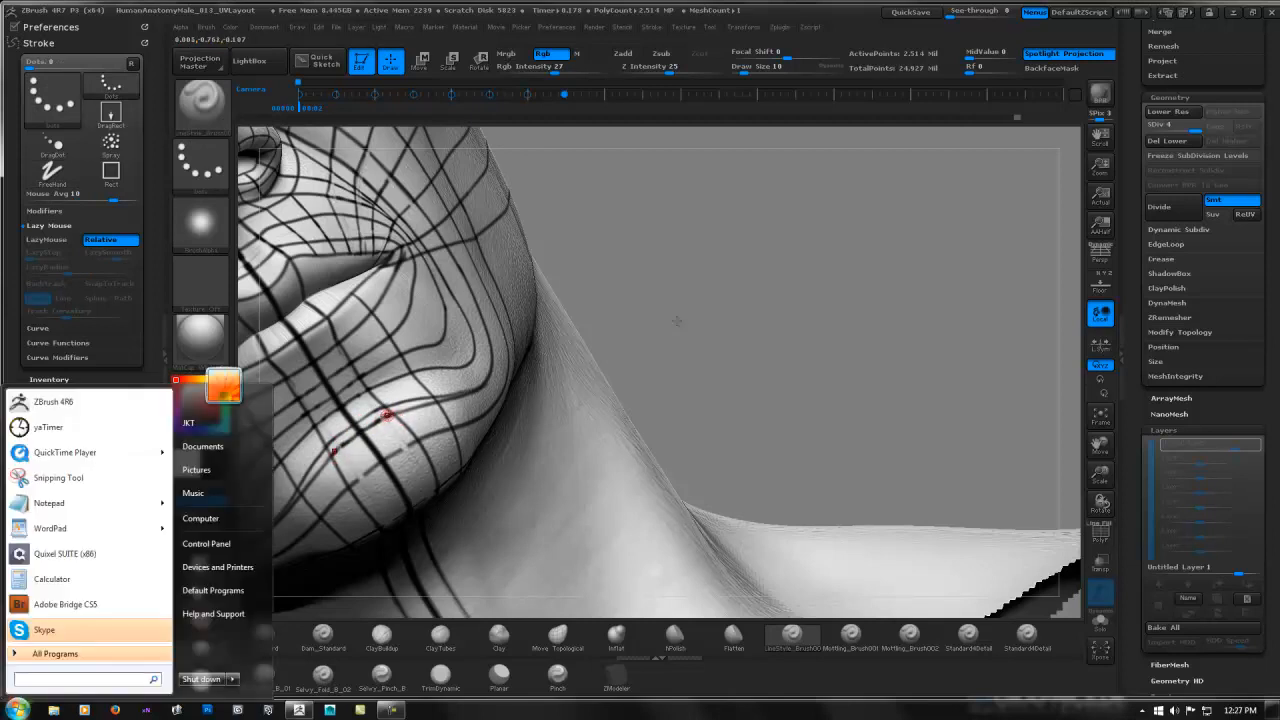
{"action": "key", "text": "Escape"}
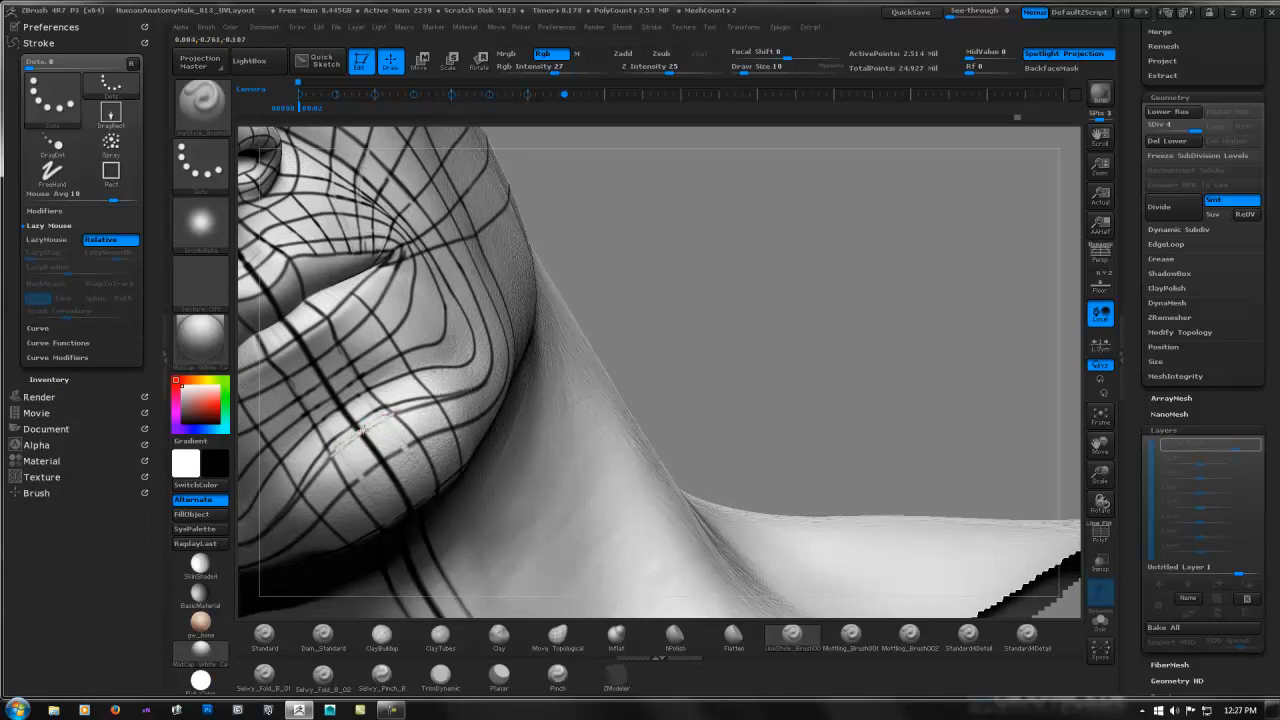
- Erase the uneven part of the upper chin loop near the centre line and repaint it as a smooth curve
{"action": "left_click_drag", "start_coordinate": [402, 411], "coordinate": [428, 404]}
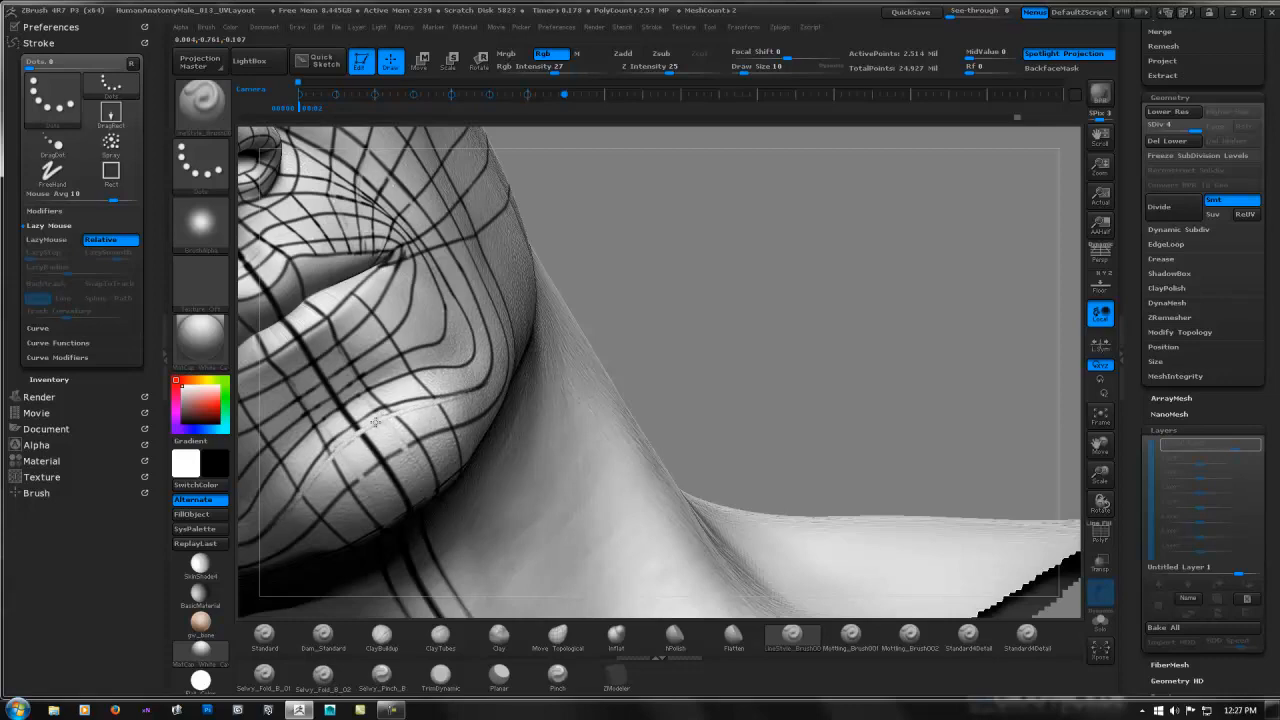
{"action": "left_click_drag", "start_coordinate": [340, 449], "coordinate": [326, 459]}
{"action": "mouse_move", "coordinate": [380, 397]}
{"action": "right_mouse_down"}
{"action": "mouse_move", "coordinate": [310, 402]}
{"action": "mouse_move", "coordinate": [401, 418]}
{"action": "mouse_move", "coordinate": [388, 408]}
{"action": "right_mouse_up"}
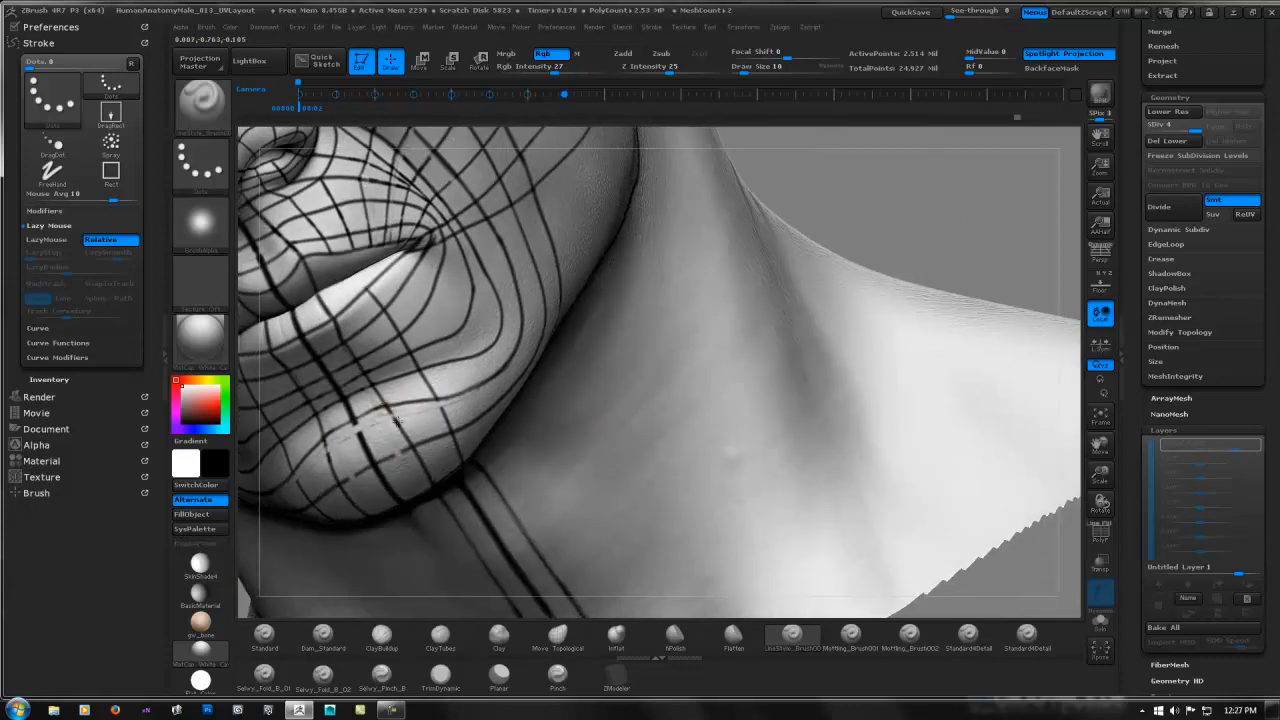
{"action": "left_click_drag", "start_coordinate": [388, 411], "coordinate": [426, 411]}
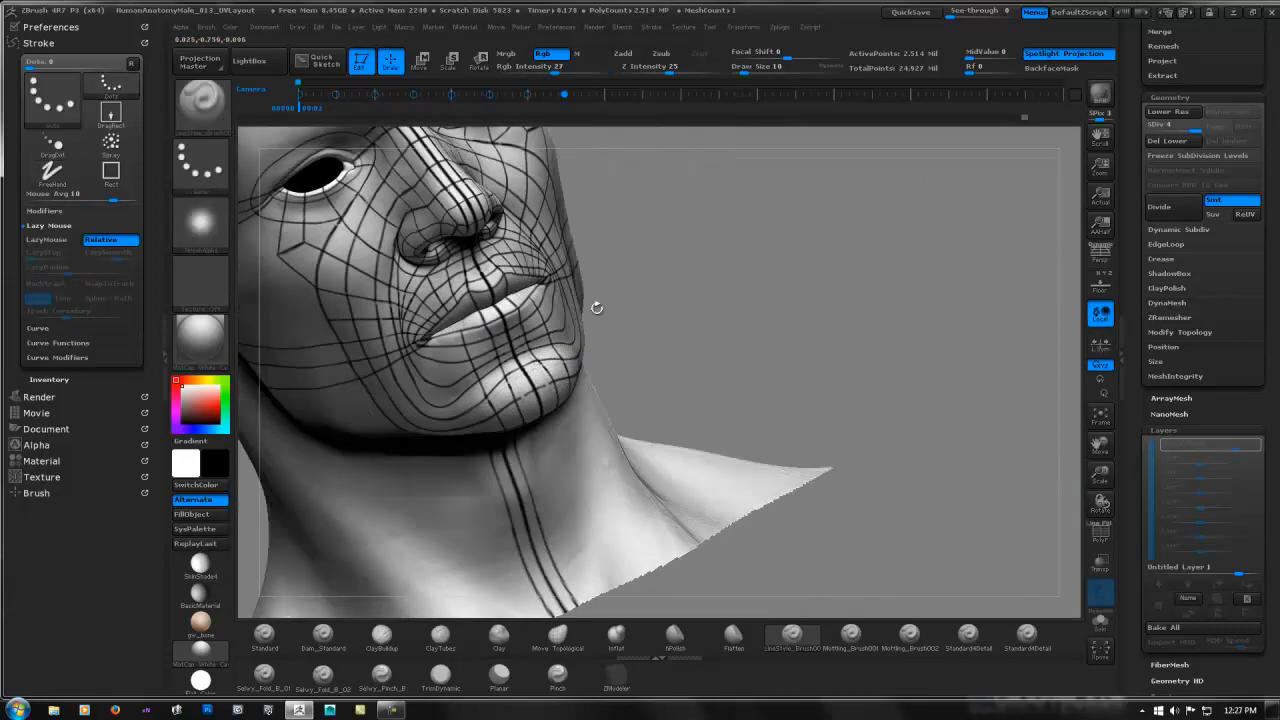
{"action": "left_click_drag", "start_coordinate": [591, 306], "coordinate": [660, 317]}
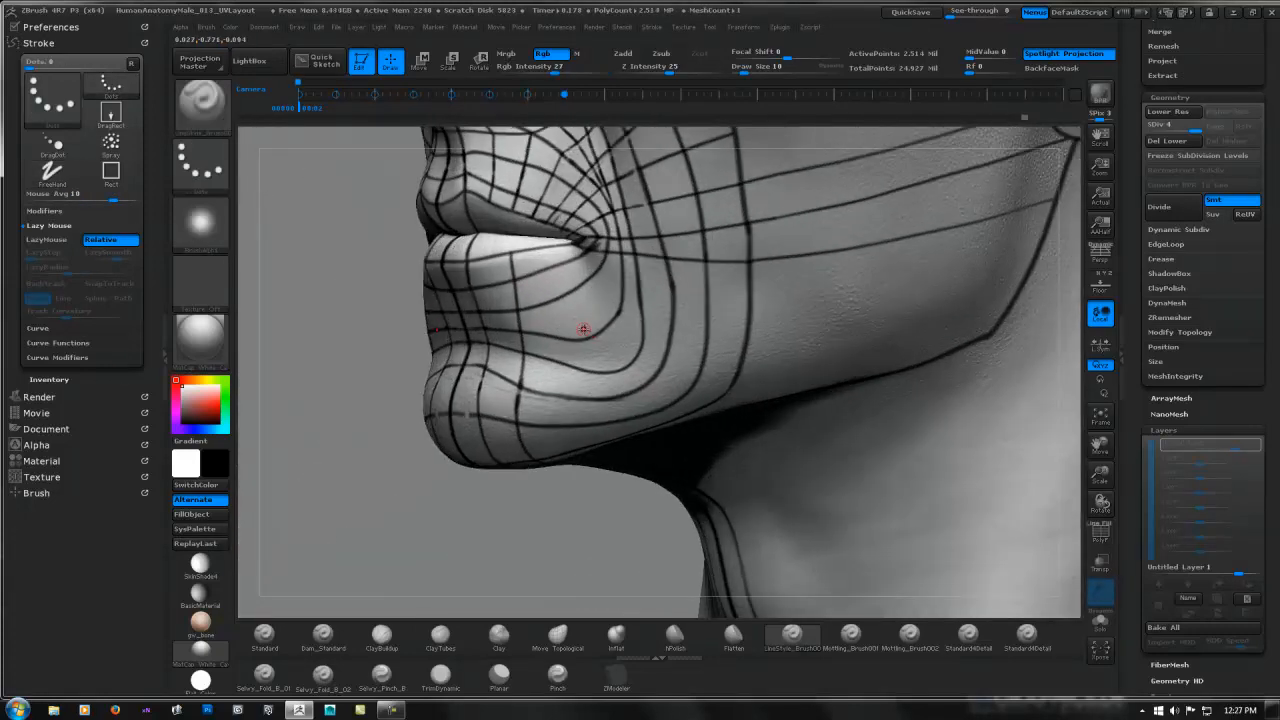
- Turn LazyMouse back on and paint lines crossing the loops below and beside the mouth corner, spaced from the chin up to the lower cheek
{"action": "key", "text": "l"}
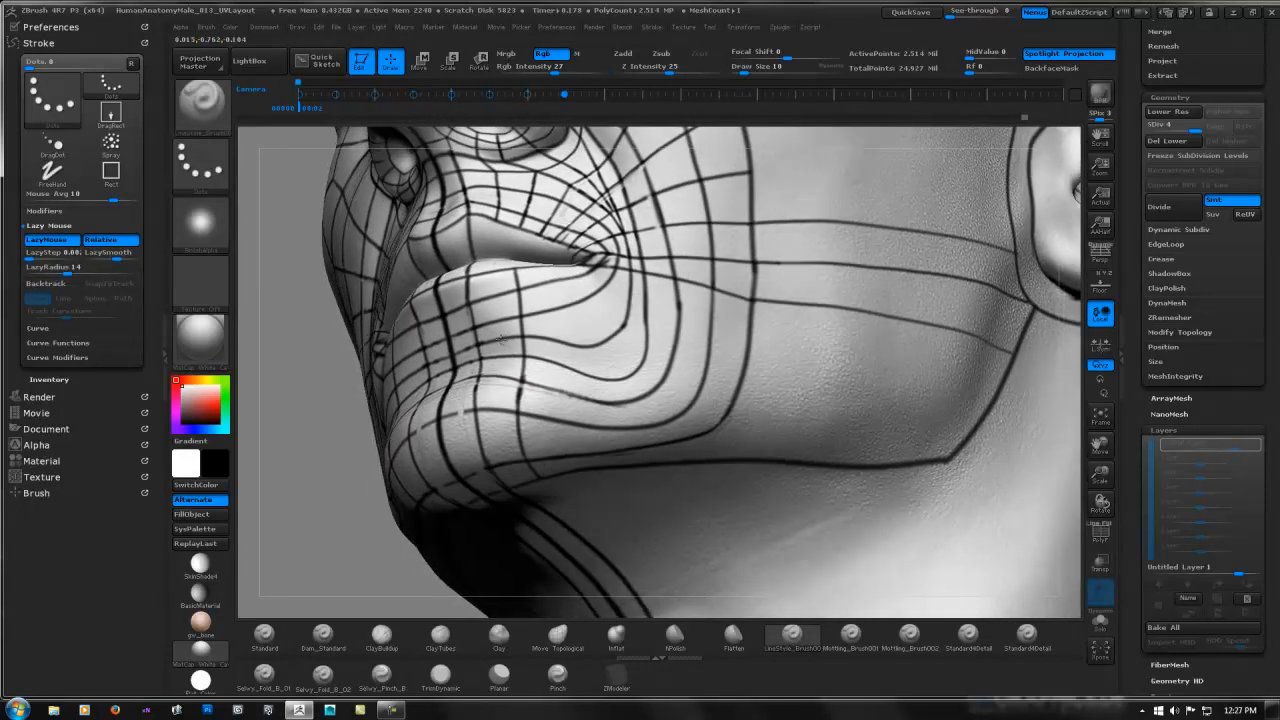
{"action": "right_click_drag", "start_coordinate": [501, 340], "coordinate": [468, 388]}
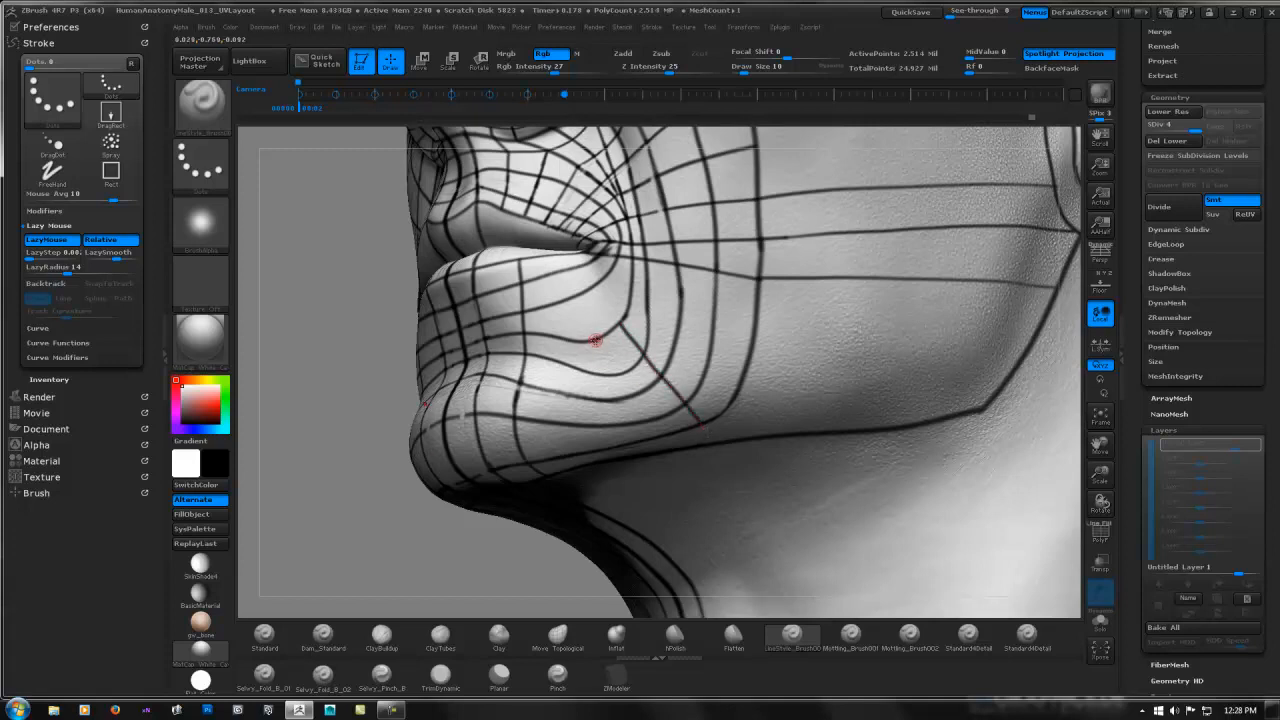
{"action": "left_click_drag", "start_coordinate": [600, 362], "coordinate": [616, 413]}
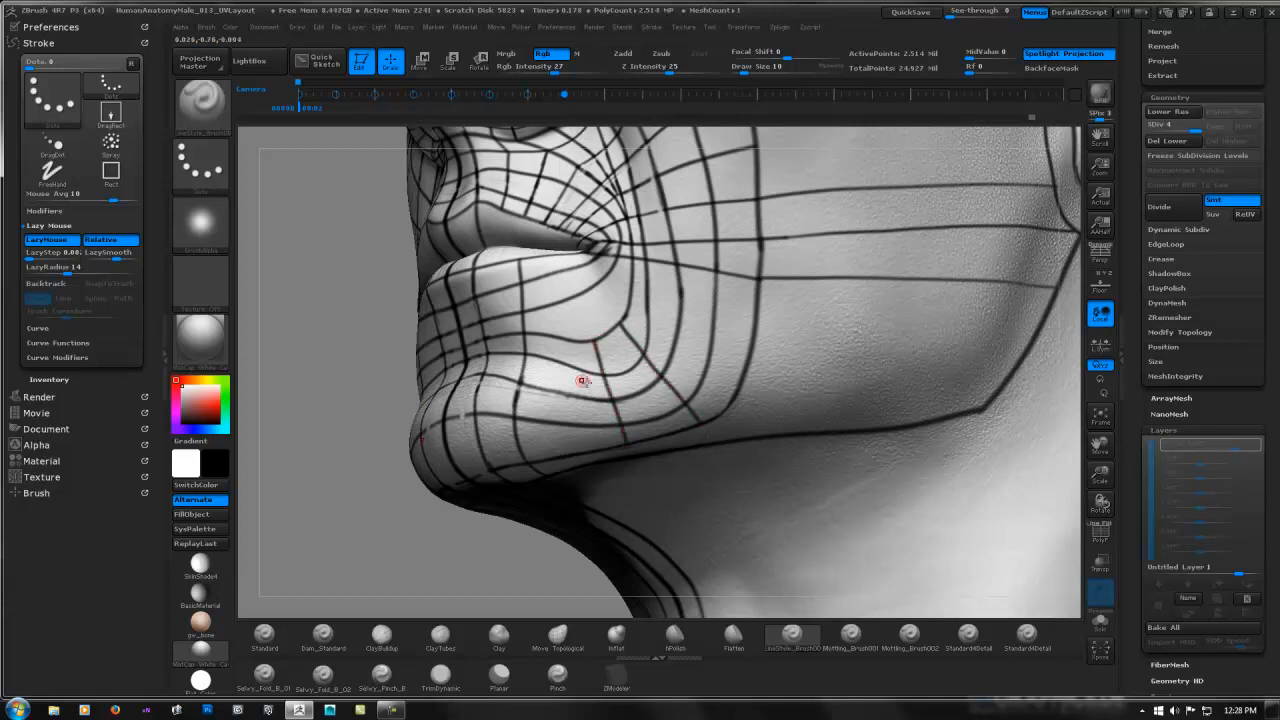
{"action": "left_click_drag", "start_coordinate": [561, 349], "coordinate": [567, 428]}
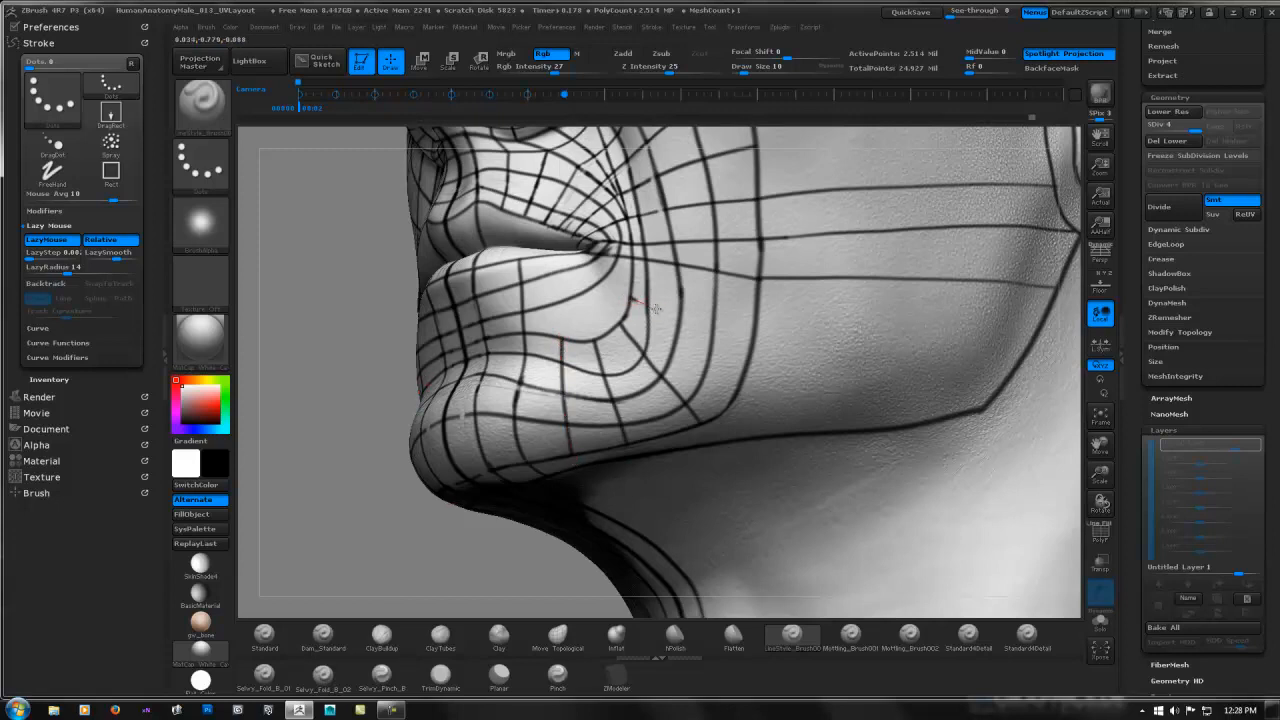
{"action": "left_click_drag", "start_coordinate": [655, 309], "coordinate": [728, 345]}
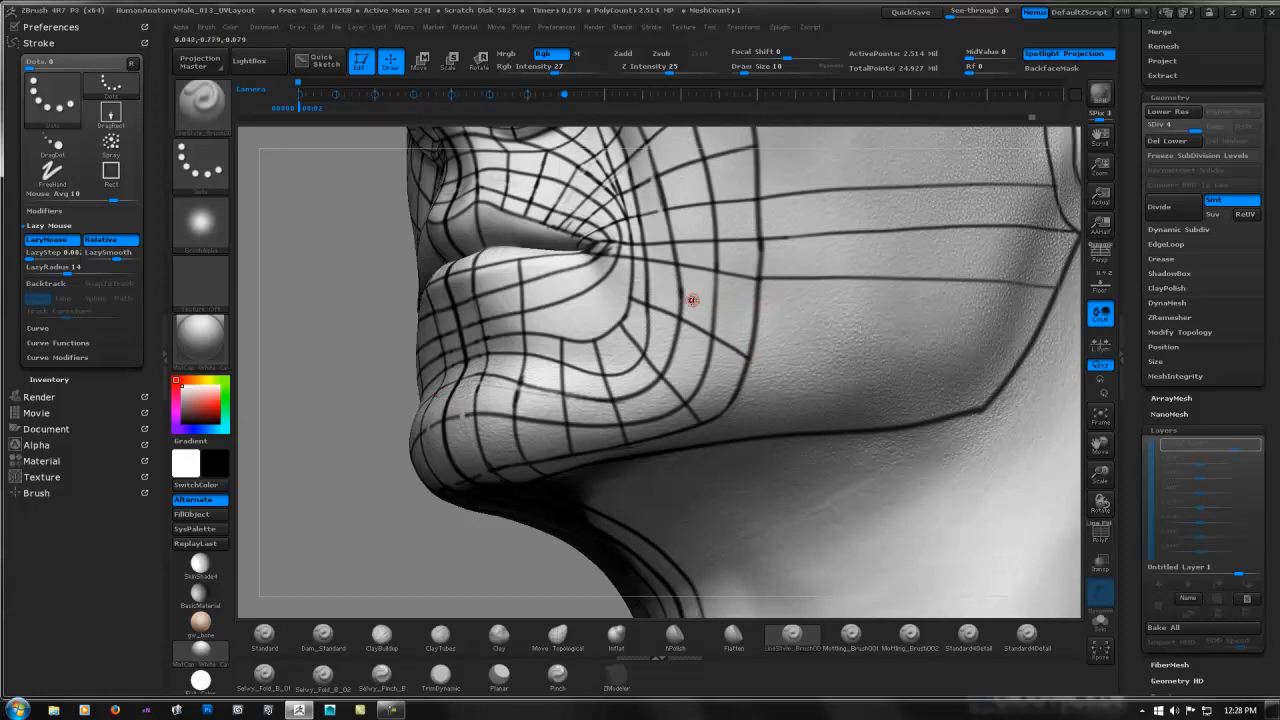
- Extend the new cross lines inward from the innermost mouth loop across the area below the lower lip, fanning toward the mouth corner
{"action": "mouse_move", "coordinate": [375, 296]}
{"action": "left_mouse_down"}
{"action": "mouse_move", "coordinate": [545, 290]}
{"action": "mouse_move", "coordinate": [520, 290]}
{"action": "mouse_move", "coordinate": [527, 317]}
{"action": "left_mouse_up"}
{"action": "key", "text": "ctrl+z"}
{"action": "left_click_drag", "start_coordinate": [513, 264], "coordinate": [533, 343]}
{"action": "left_click_drag", "start_coordinate": [521, 267], "coordinate": [538, 328]}
{"action": "left_click_drag", "start_coordinate": [519, 264], "coordinate": [533, 332]}
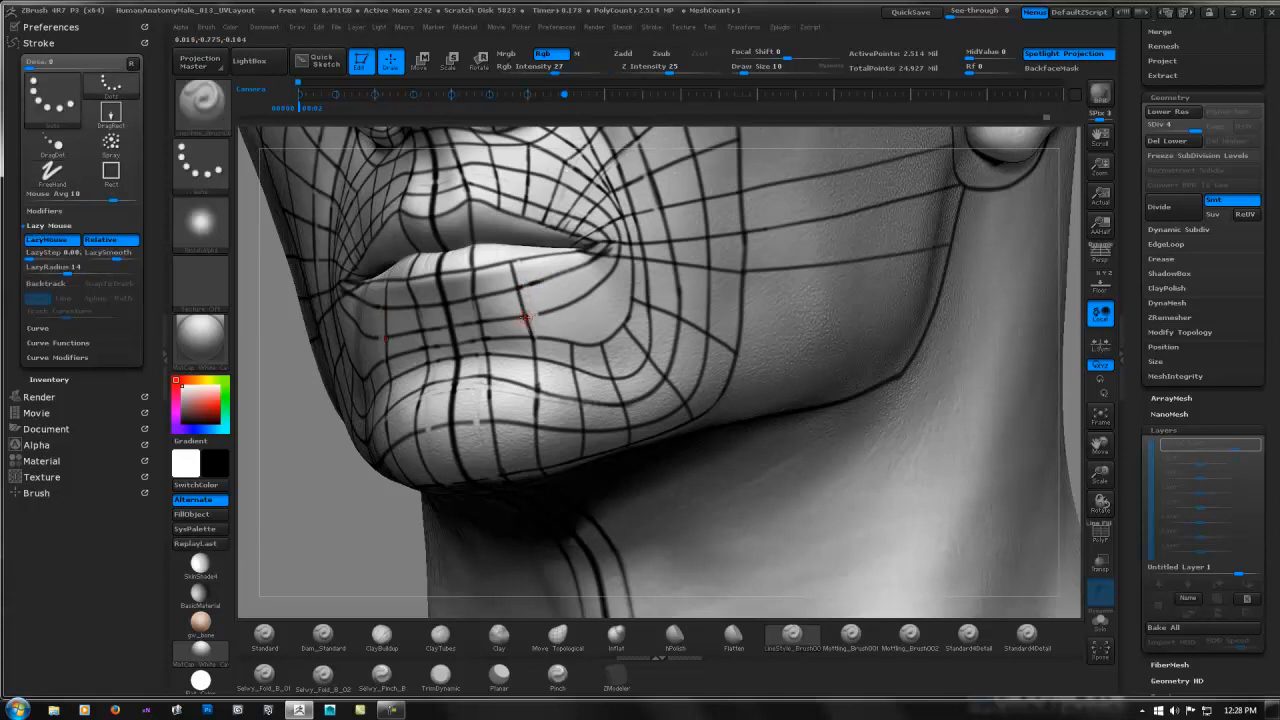
{"action": "right_click_drag", "start_coordinate": [560, 312], "coordinate": [478, 306]}
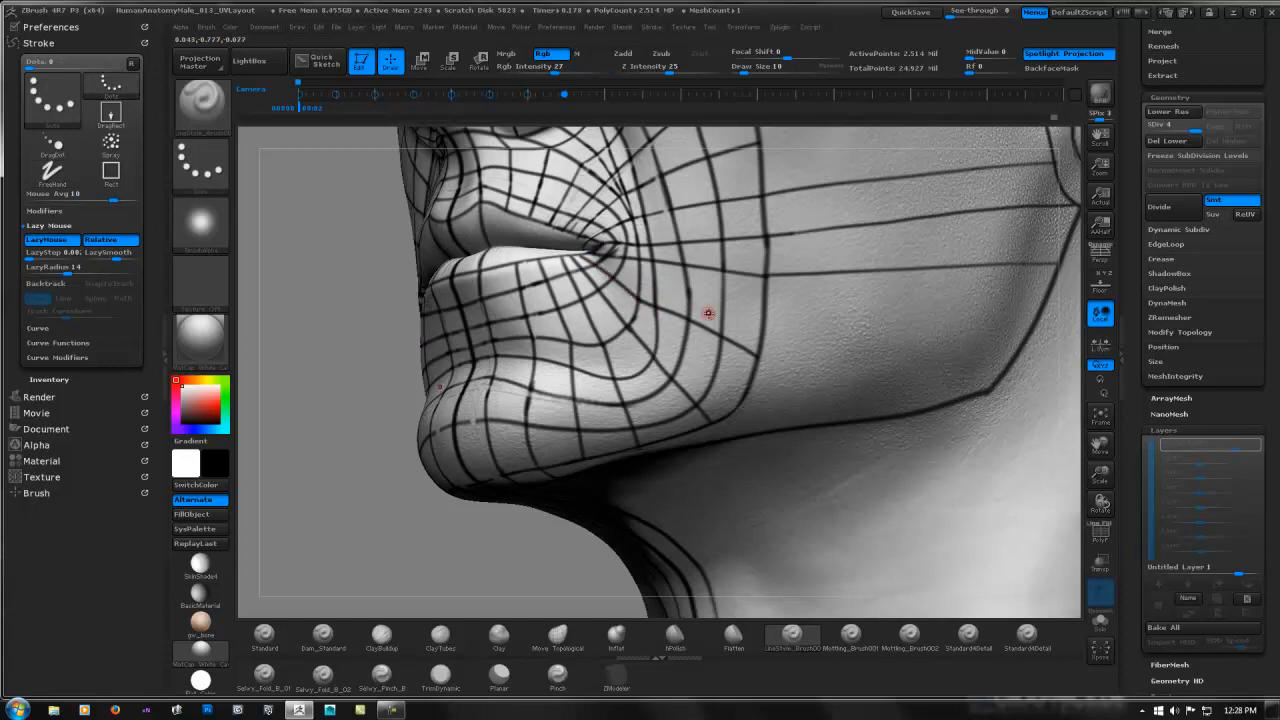
- Paint two lines from the outer mouth loop back along the lower jaw and an inset line parallel to the rear jaw edge, joined at the jaw angle
{"action": "mouse_move", "coordinate": [771, 314]}
{"action": "right_mouse_down", "text": "ctrl"}
{"action": "mouse_move", "coordinate": [712, 268]}
{"action": "mouse_move", "coordinate": [692, 280]}
{"action": "mouse_move", "coordinate": [776, 324]}
{"action": "mouse_move", "coordinate": [771, 306]}
{"action": "right_mouse_up", "text": "ctrl"}
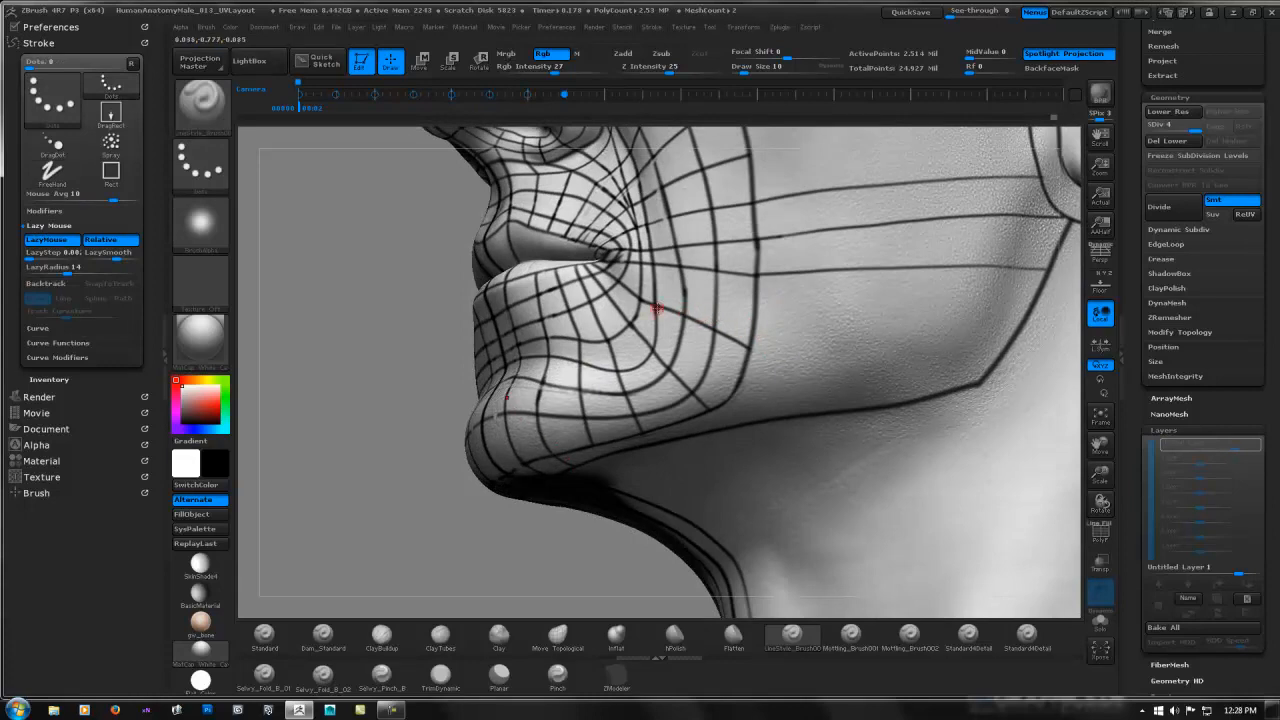
{"action": "left_click_drag", "start_coordinate": [763, 347], "coordinate": [1046, 322]}
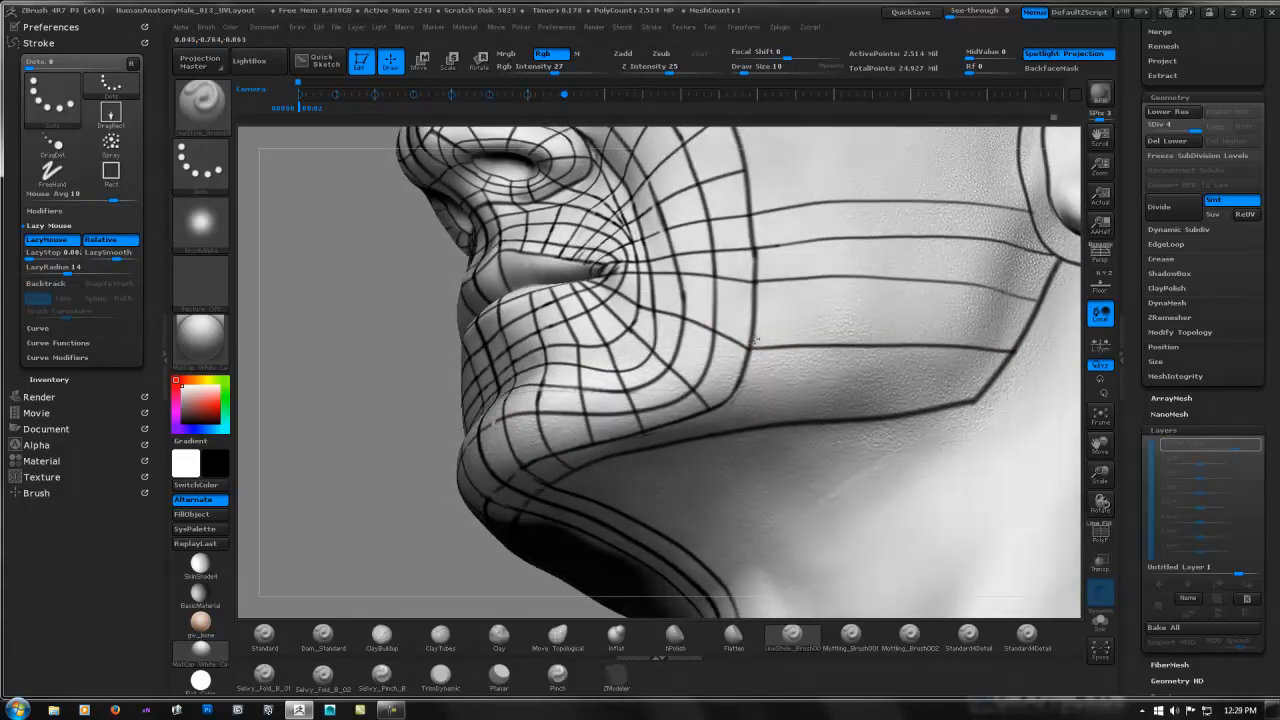
{"action": "mouse_move", "coordinate": [720, 383]}
{"action": "right_mouse_down"}
{"action": "mouse_move", "coordinate": [750, 383]}
{"action": "mouse_move", "coordinate": [738, 383]}
{"action": "right_mouse_up"}
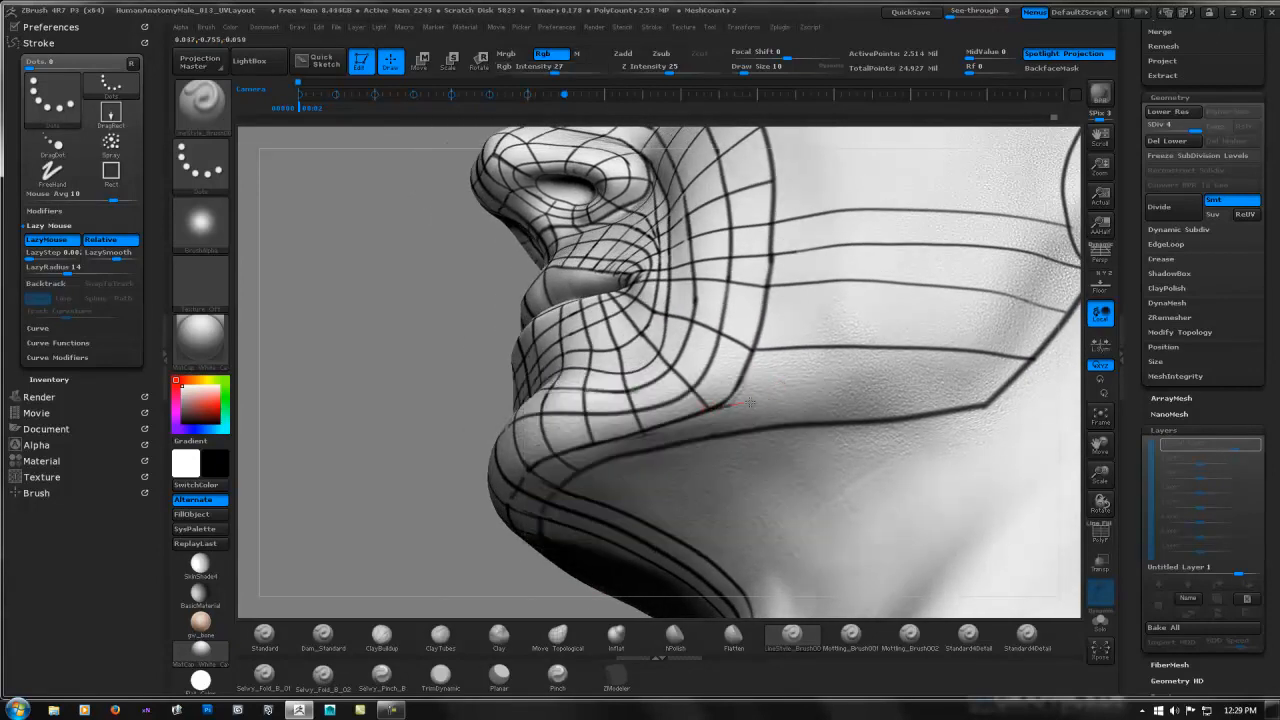
{"action": "left_click_drag", "start_coordinate": [750, 402], "coordinate": [968, 384]}
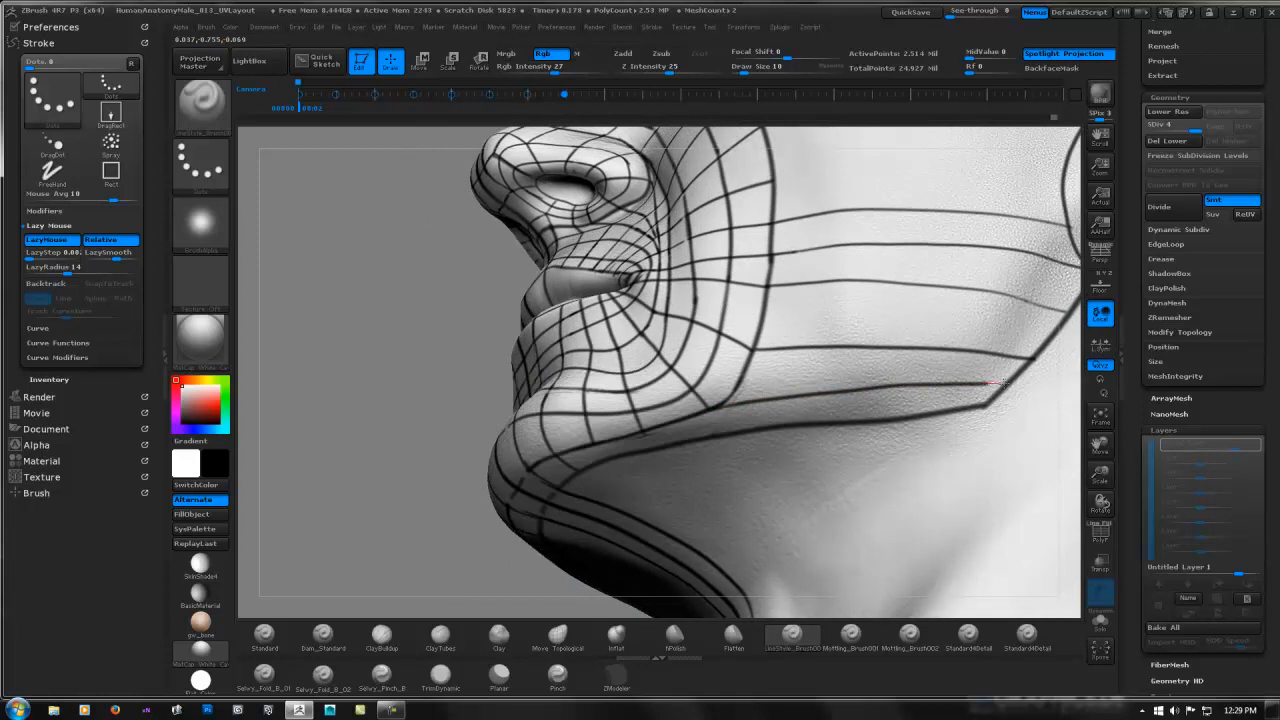
{"action": "right_click_drag", "start_coordinate": [989, 349], "coordinate": [807, 384]}
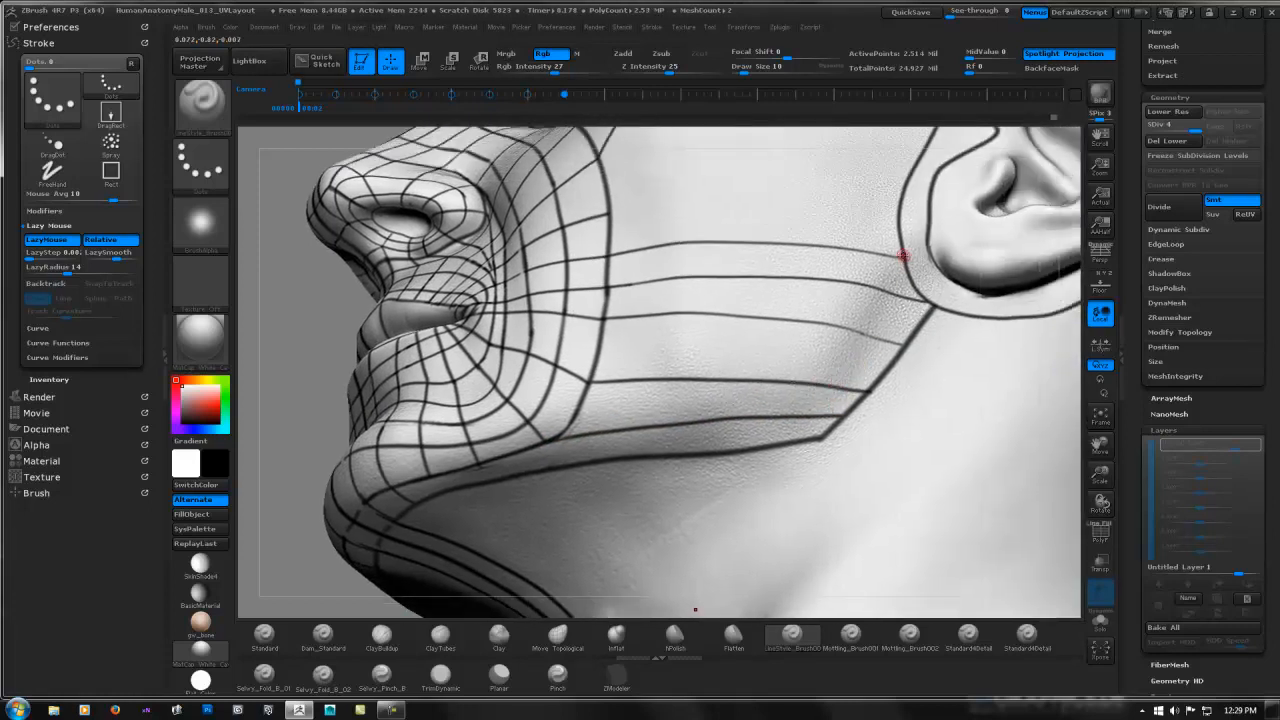
{"action": "left_click_drag", "start_coordinate": [890, 283], "coordinate": [815, 393]}
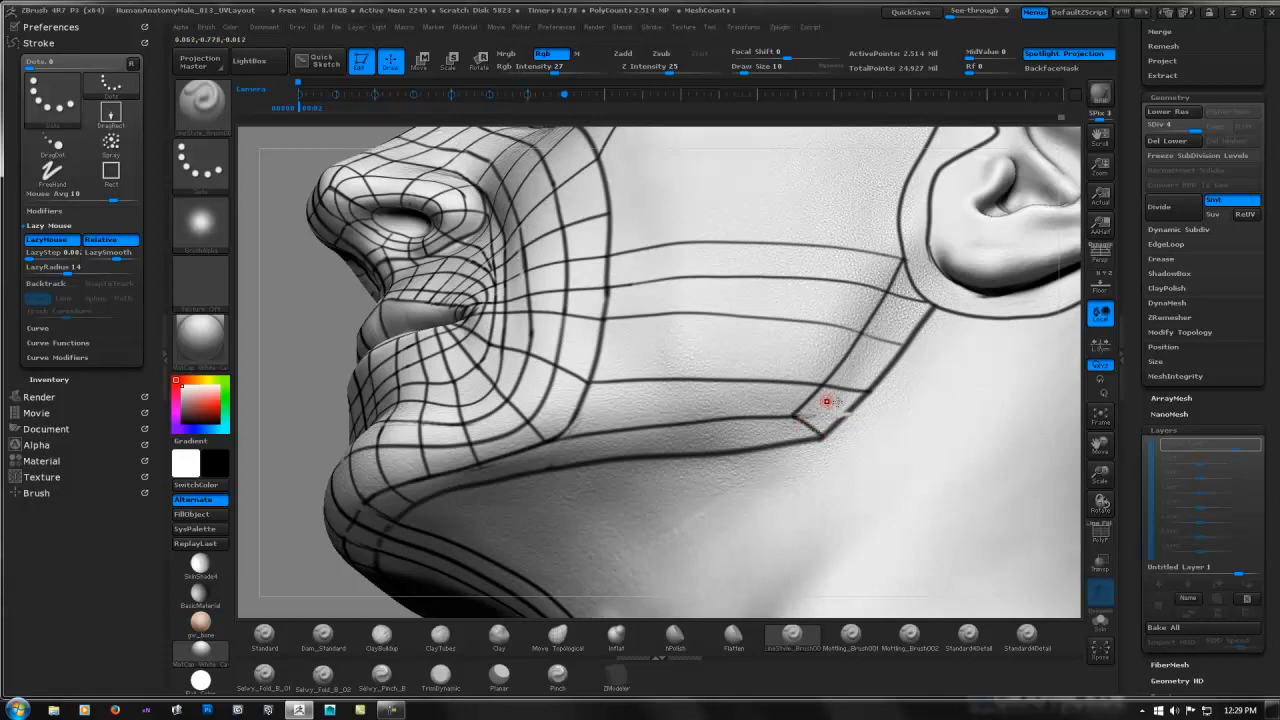
- Paint short segments carrying the chin's cross lines across the strip between the outer chin loop and the jaw line
{"action": "mouse_move", "coordinate": [845, 410]}
{"action": "right_mouse_down", "text": "ctrl"}
{"action": "mouse_move", "coordinate": [820, 371]}
{"action": "mouse_move", "coordinate": [840, 420]}
{"action": "mouse_move", "coordinate": [828, 330]}
{"action": "mouse_move", "coordinate": [750, 400]}
{"action": "mouse_move", "coordinate": [707, 406]}
{"action": "mouse_move", "coordinate": [694, 431]}
{"action": "mouse_move", "coordinate": [714, 404]}
{"action": "mouse_move", "coordinate": [691, 399]}
{"action": "mouse_move", "coordinate": [742, 419]}
{"action": "mouse_move", "coordinate": [702, 420]}
{"action": "mouse_move", "coordinate": [684, 399]}
{"action": "mouse_move", "coordinate": [664, 436]}
{"action": "right_mouse_up", "text": "ctrl"}
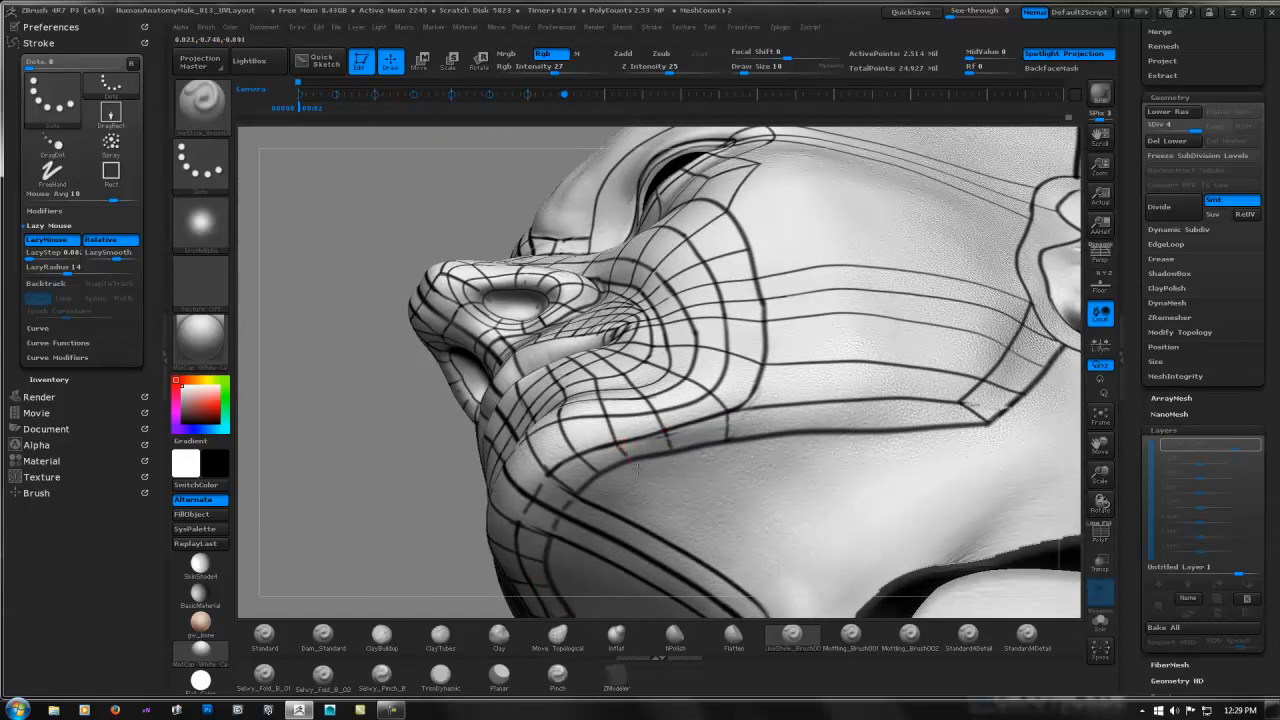
{"action": "right_click_drag", "start_coordinate": [690, 425], "coordinate": [734, 400]}
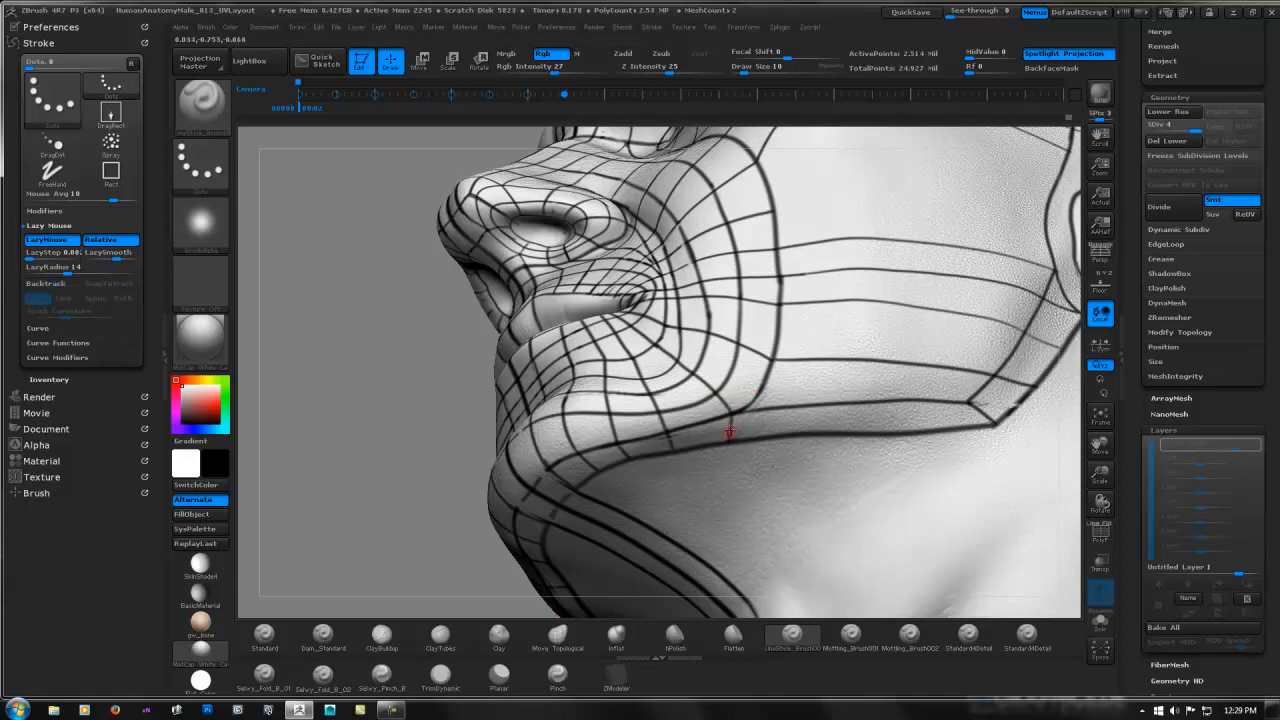
{"action": "right_click_drag", "start_coordinate": [728, 426], "coordinate": [732, 389]}
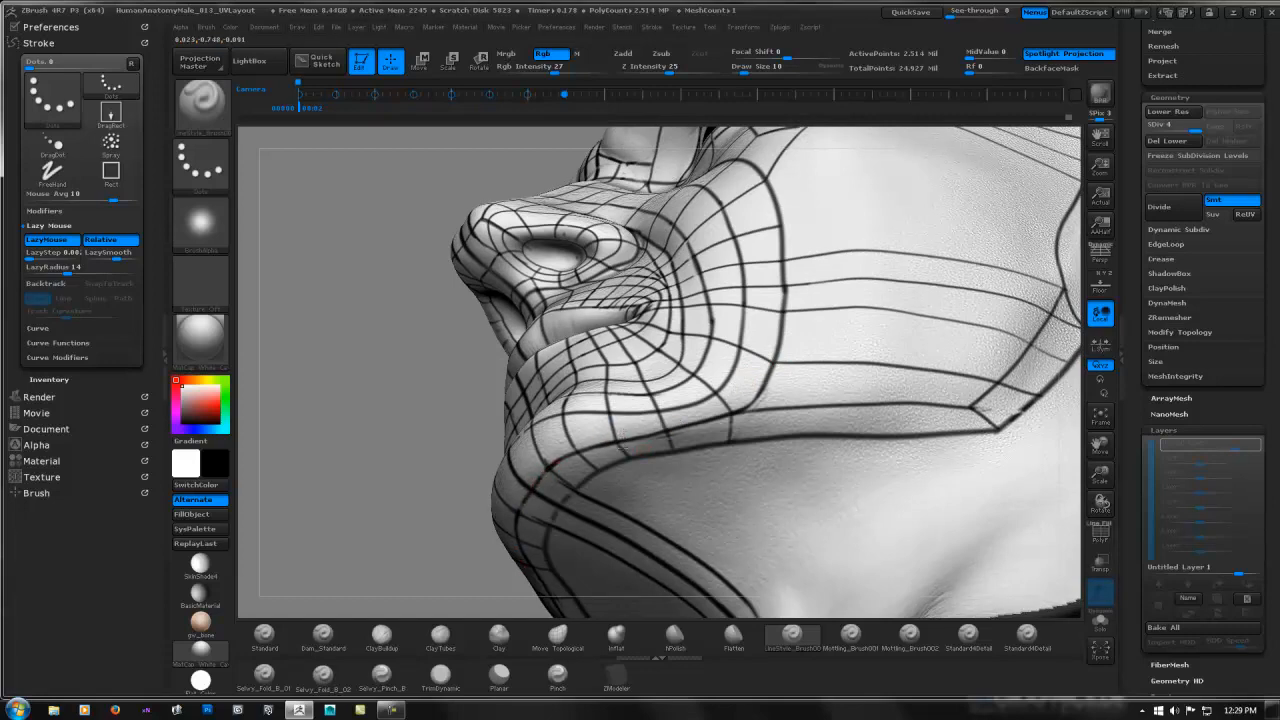
{"action": "right_click_drag", "start_coordinate": [584, 450], "coordinate": [776, 374]}
{"action": "right_click_drag", "start_coordinate": [755, 384], "coordinate": [792, 366]}
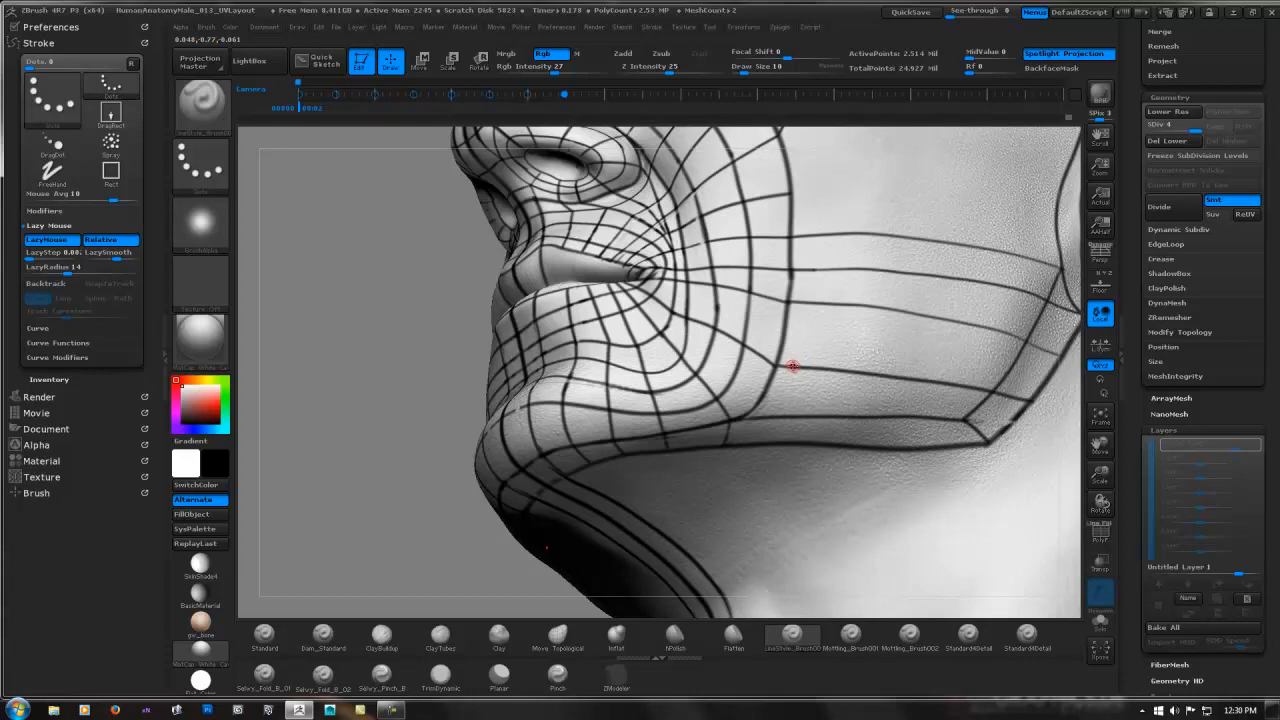
- Erase the lower stretch of the outer chin loops and repaint them higher and evenly spaced, curving up toward the cheek, with their broken cross lines repaired
{"action": "right_click_drag", "start_coordinate": [792, 366], "coordinate": [749, 414]}
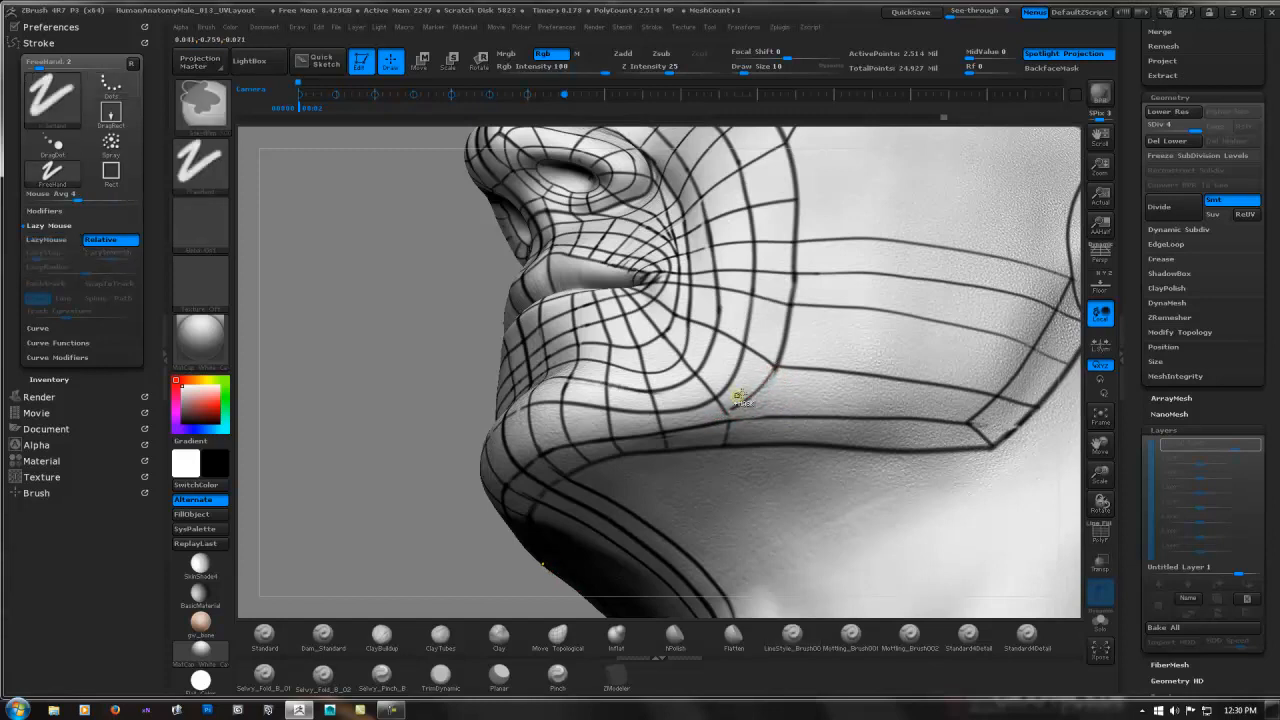
{"action": "key", "text": "ctrl+z"}
{"action": "mouse_move", "coordinate": [742, 352]}
{"action": "left_mouse_down"}
{"action": "mouse_move", "coordinate": [702, 405]}
{"action": "mouse_move", "coordinate": [655, 411]}
{"action": "mouse_move", "coordinate": [690, 410]}
{"action": "mouse_move", "coordinate": [662, 416]}
{"action": "mouse_move", "coordinate": [708, 390]}
{"action": "mouse_move", "coordinate": [724, 398]}
{"action": "mouse_move", "coordinate": [650, 411]}
{"action": "mouse_move", "coordinate": [745, 386]}
{"action": "mouse_move", "coordinate": [717, 402]}
{"action": "mouse_move", "coordinate": [741, 368]}
{"action": "mouse_move", "coordinate": [772, 376]}
{"action": "mouse_move", "coordinate": [753, 394]}
{"action": "left_mouse_up"}
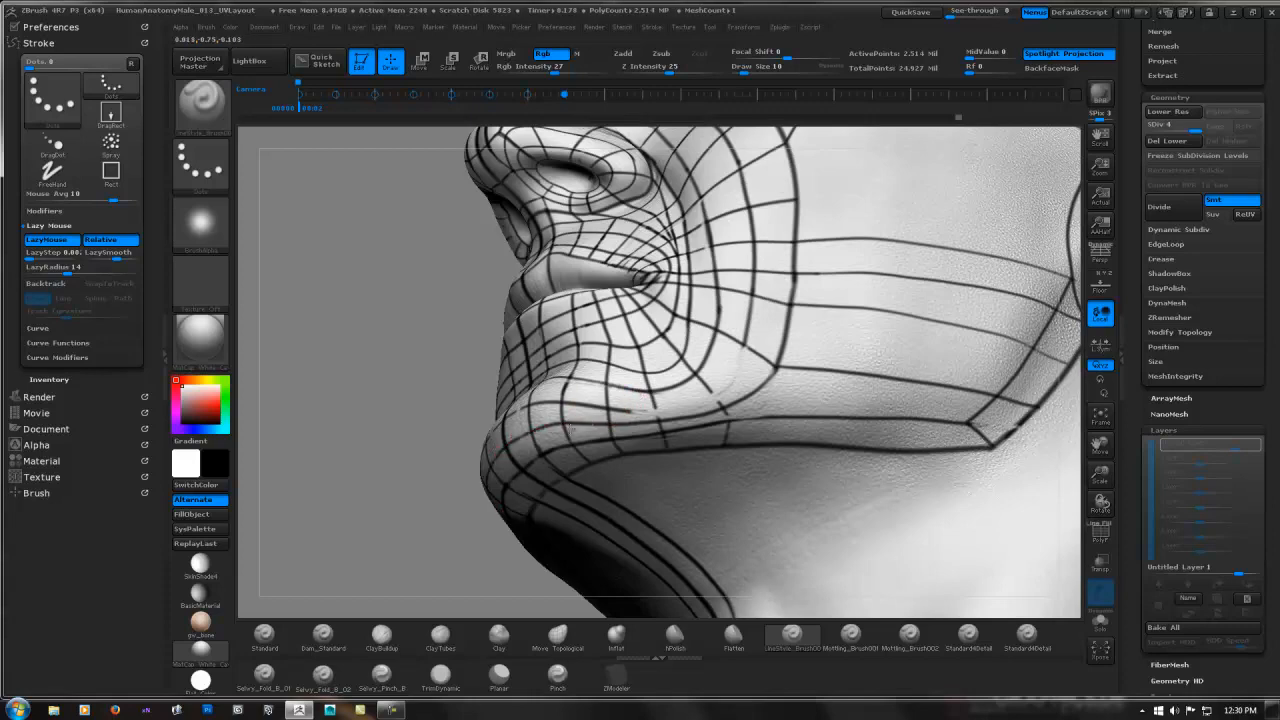
{"action": "left_click_drag", "start_coordinate": [435, 400], "coordinate": [442, 460]}
{"action": "mouse_move", "coordinate": [430, 405]}
{"action": "left_mouse_down"}
{"action": "mouse_move", "coordinate": [490, 390]}
{"action": "mouse_move", "coordinate": [578, 395]}
{"action": "left_mouse_up"}
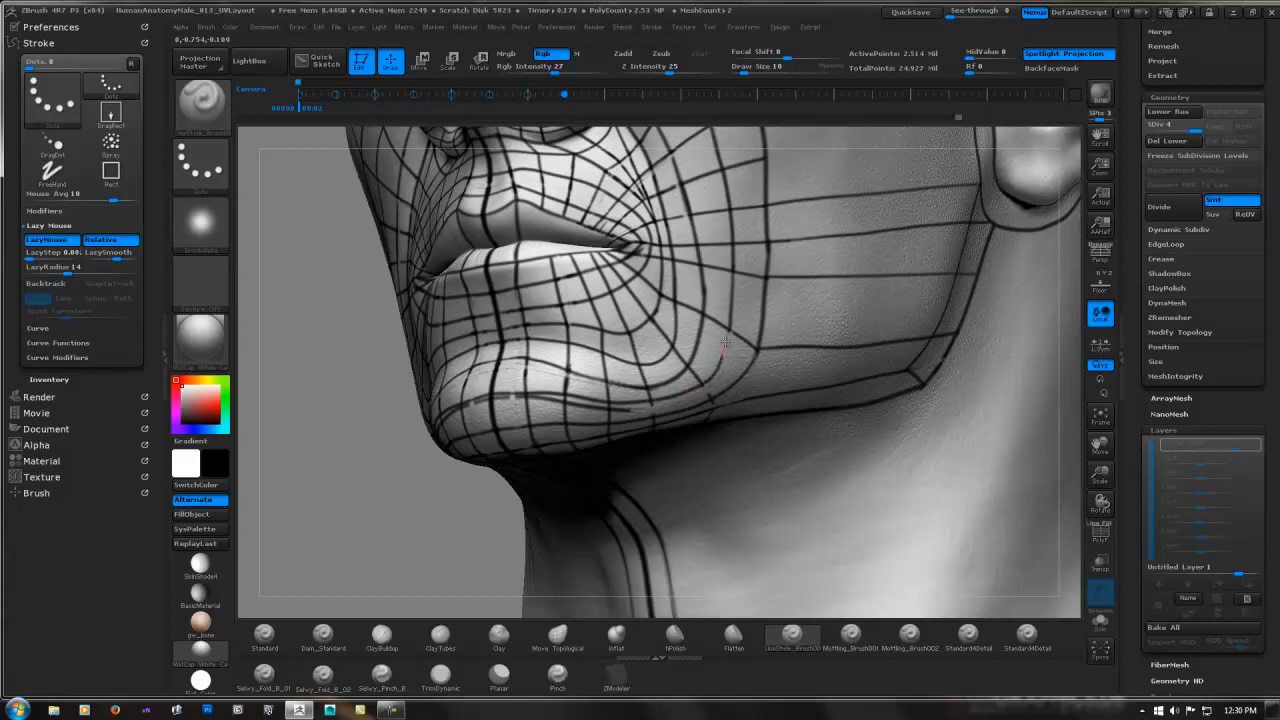
{"action": "left_click_drag", "start_coordinate": [727, 332], "coordinate": [726, 318]}
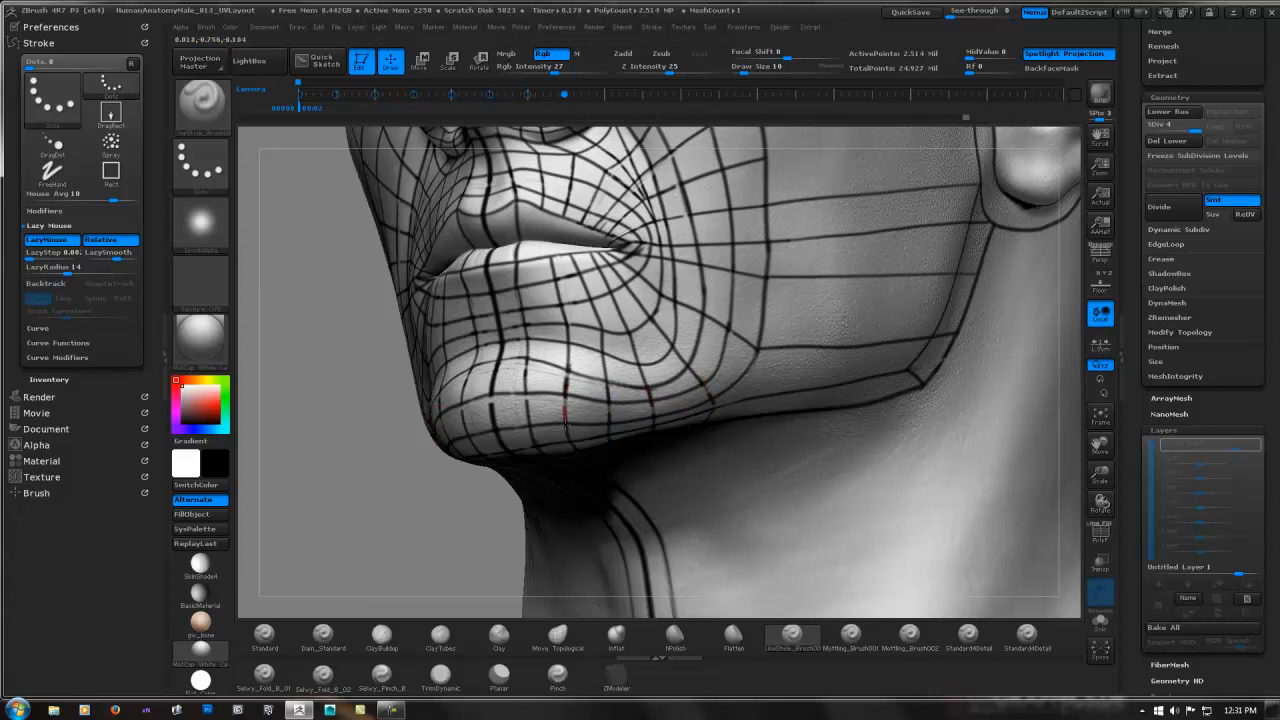
- Paint a short line from where the outer mouth loop meets the lower cheek line down to the jaw line
{"action": "right_click_drag", "start_coordinate": [590, 410], "coordinate": [542, 363], "text": "alt"}
{"action": "right_click_drag", "start_coordinate": [611, 387], "coordinate": [718, 311]}
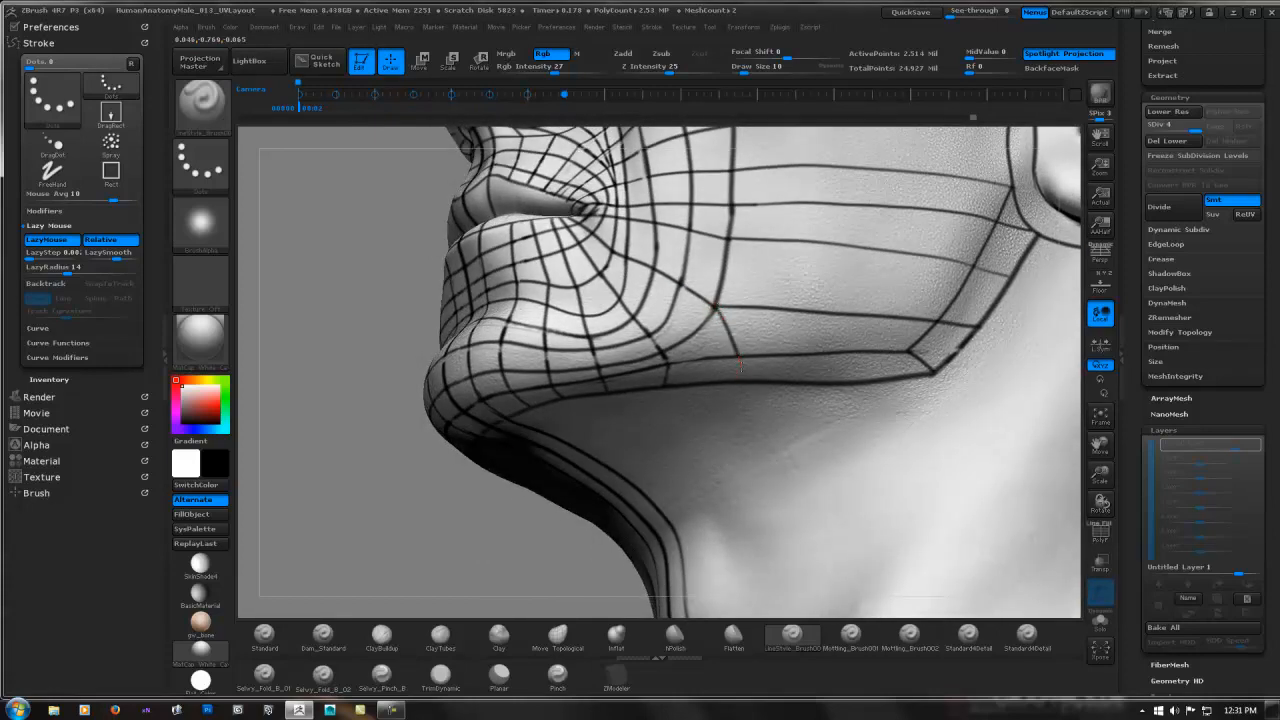
{"action": "mouse_move", "coordinate": [718, 390]}
{"action": "right_mouse_down"}
{"action": "mouse_move", "coordinate": [734, 309]}
{"action": "mouse_move", "coordinate": [806, 331]}
{"action": "mouse_move", "coordinate": [800, 266]}
{"action": "mouse_move", "coordinate": [717, 389]}
{"action": "right_mouse_up"}
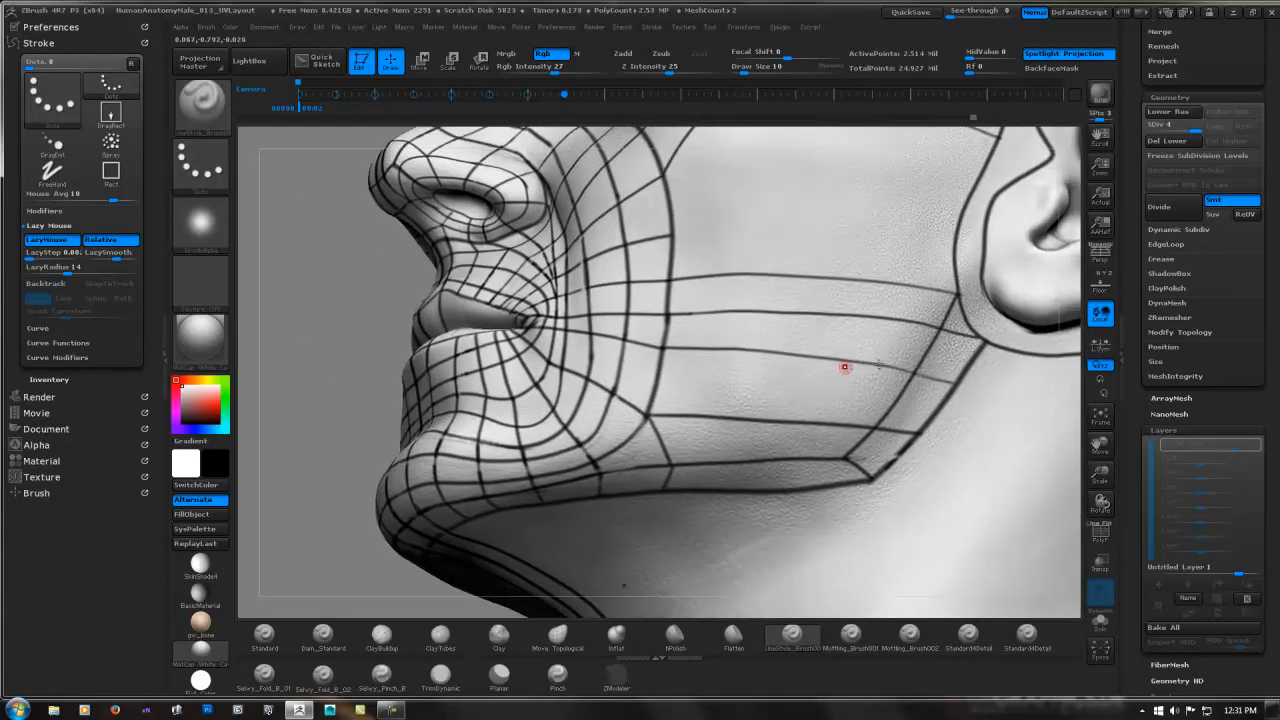
- Paint cross lines over the lower lip from the mouth opening down to the lip's outline, spaced toward the mouth corner
{"action": "mouse_move", "coordinate": [882, 364]}
{"action": "right_mouse_down", "text": "ctrl"}
{"action": "mouse_move", "coordinate": [820, 328]}
{"action": "mouse_move", "coordinate": [804, 339]}
{"action": "mouse_move", "coordinate": [838, 388]}
{"action": "mouse_move", "coordinate": [943, 362]}
{"action": "mouse_move", "coordinate": [941, 336]}
{"action": "mouse_move", "coordinate": [868, 375]}
{"action": "mouse_move", "coordinate": [788, 376]}
{"action": "right_mouse_up", "text": "ctrl"}
{"action": "key", "text": "f"}
{"action": "right_click_drag", "start_coordinate": [646, 406], "coordinate": [597, 365], "text": "ctrl"}
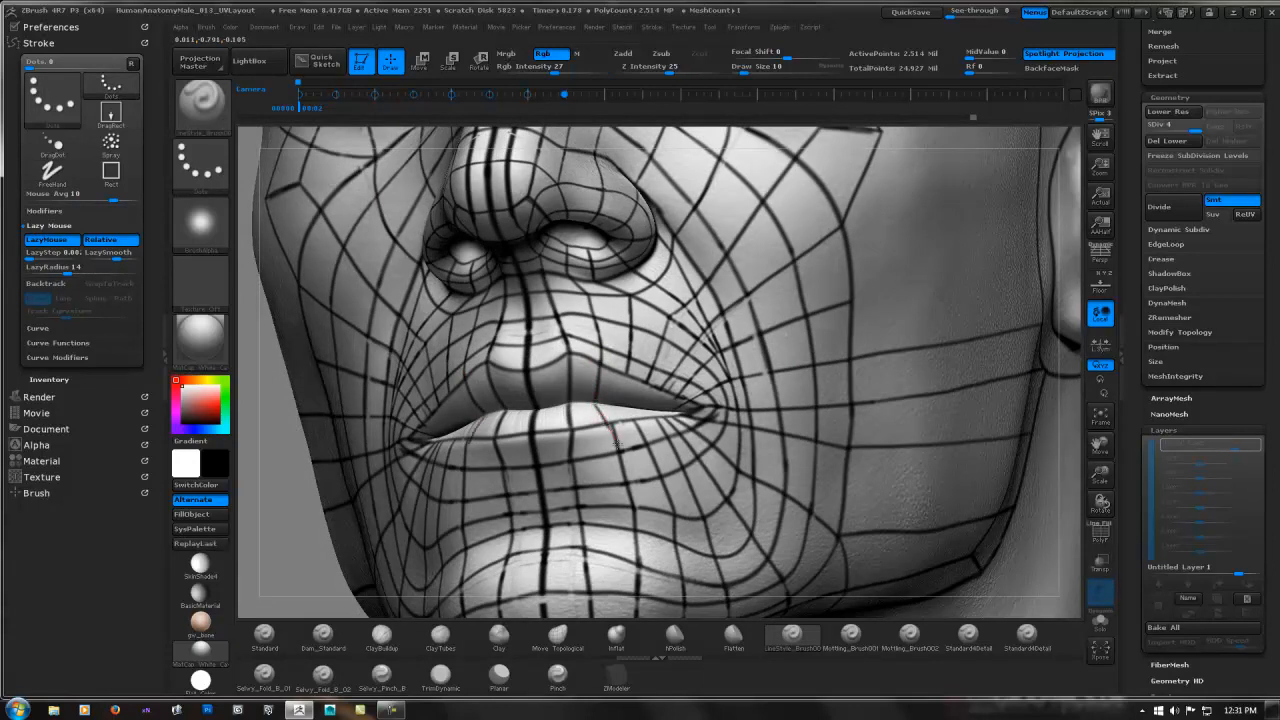
{"action": "right_click_drag", "start_coordinate": [603, 413], "coordinate": [560, 432]}
{"action": "key", "text": "ctrl+z"}
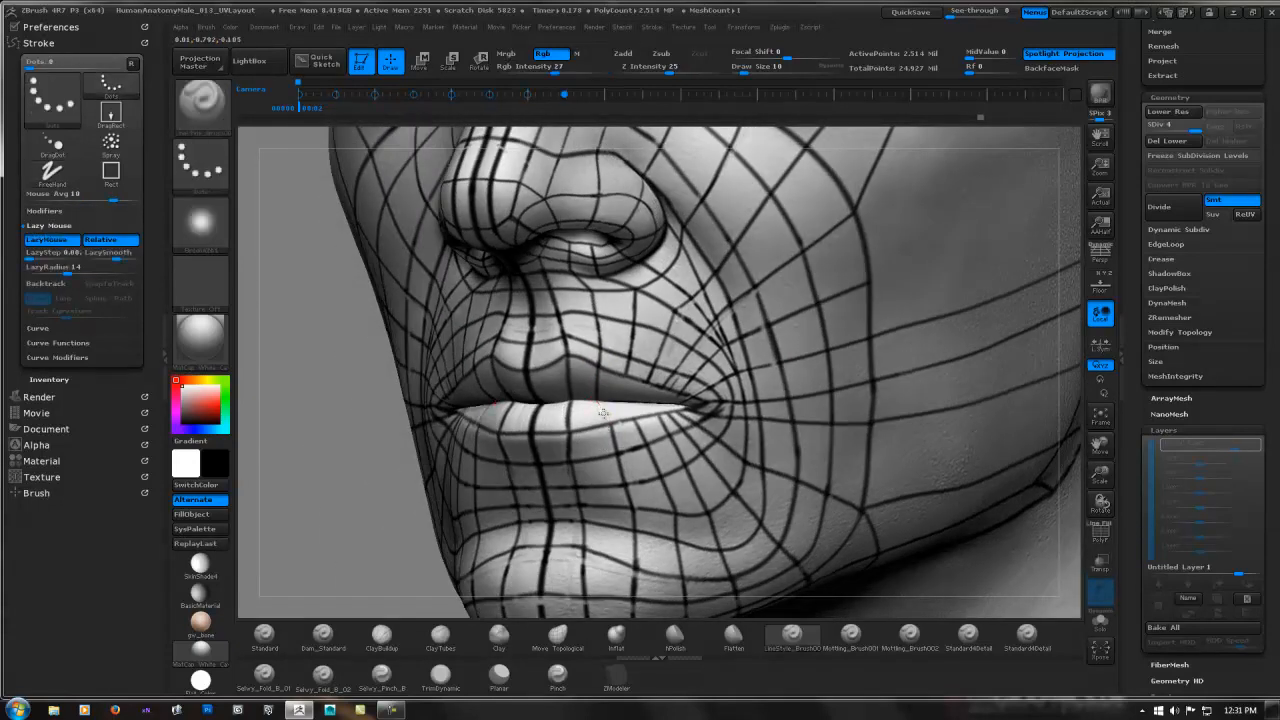
{"action": "left_click_drag", "start_coordinate": [597, 404], "coordinate": [609, 432]}
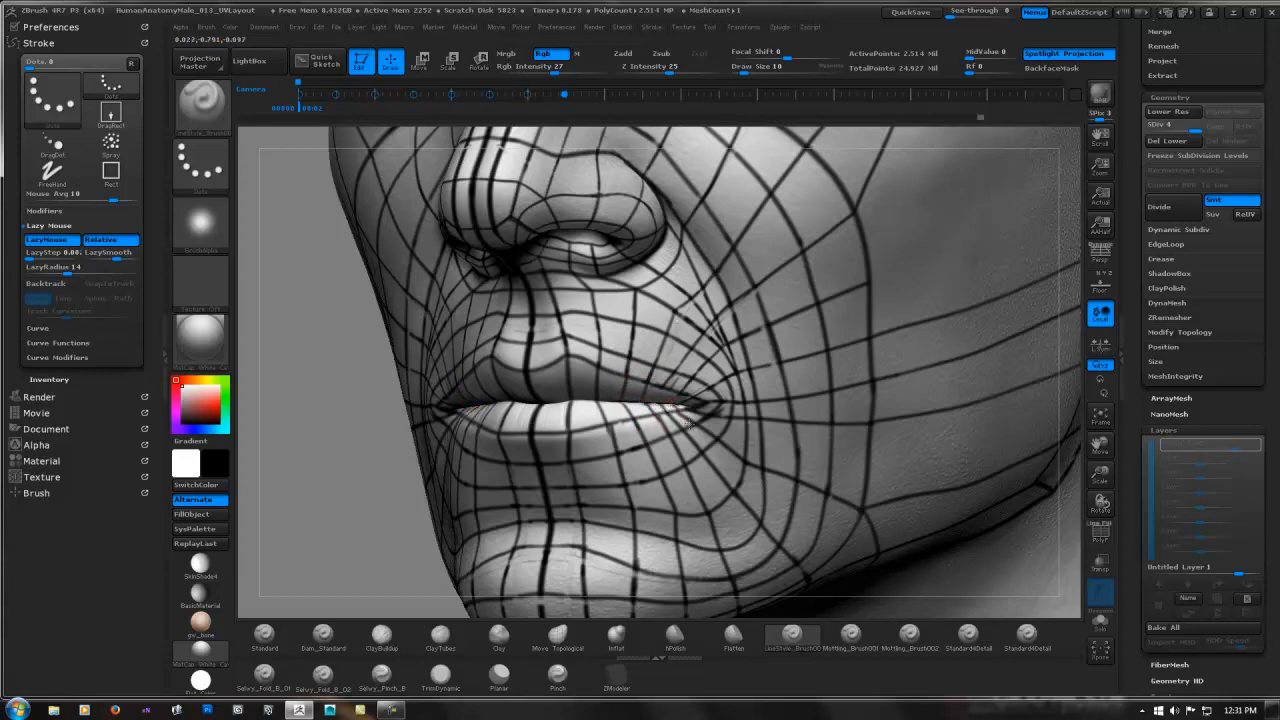
- Extend the cross lines above the mouth over the upper lip to the mouth opening near the corner
{"action": "right_click_drag", "start_coordinate": [669, 394], "coordinate": [674, 440], "text": "ctrl"}
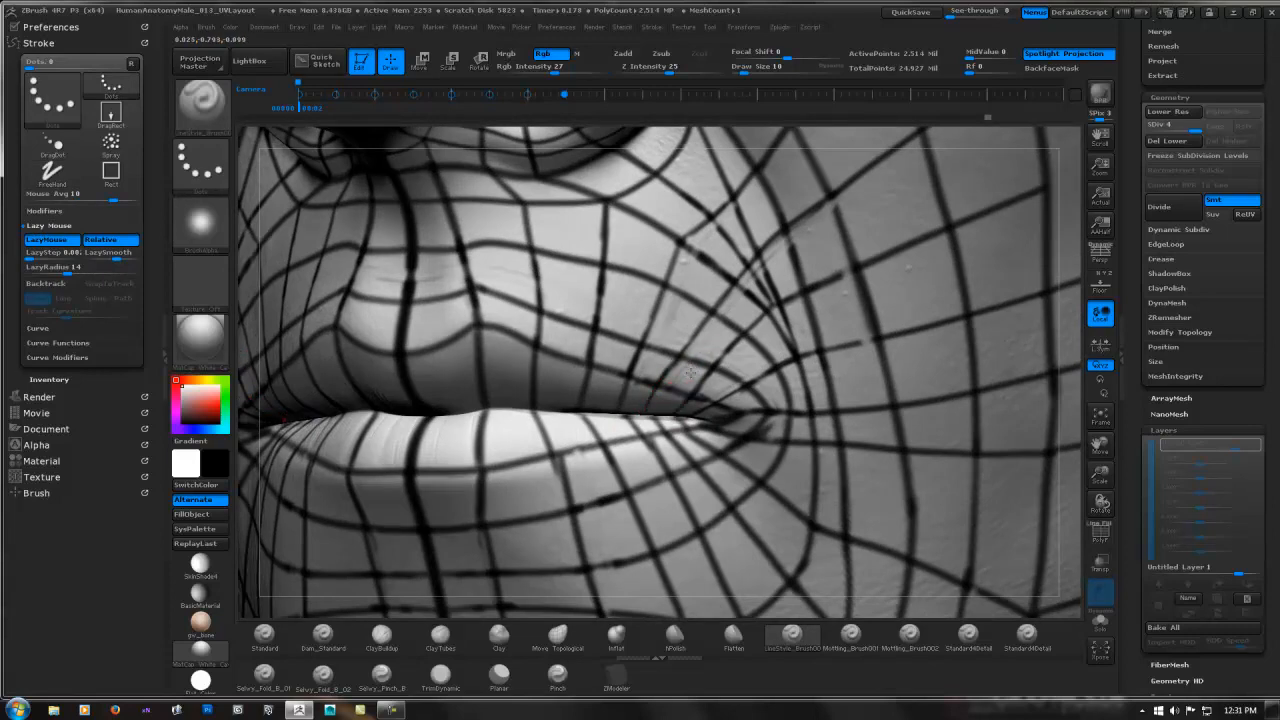
{"action": "mouse_move", "coordinate": [690, 373]}
{"action": "right_mouse_down"}
{"action": "mouse_move", "coordinate": [610, 340]}
{"action": "mouse_move", "coordinate": [575, 345]}
{"action": "mouse_move", "coordinate": [660, 380]}
{"action": "right_mouse_up"}
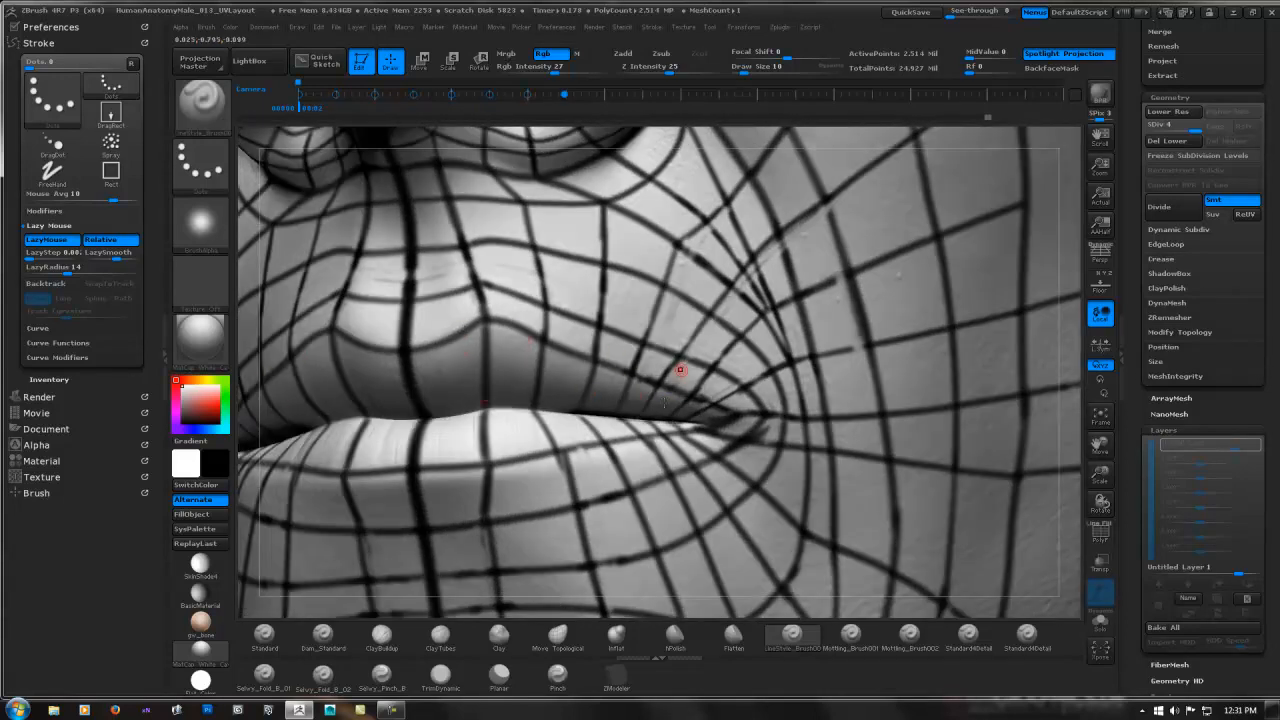
{"action": "mouse_move", "coordinate": [720, 412]}
{"action": "right_mouse_down"}
{"action": "mouse_move", "coordinate": [700, 385]}
{"action": "mouse_move", "coordinate": [737, 438]}
{"action": "right_mouse_up"}
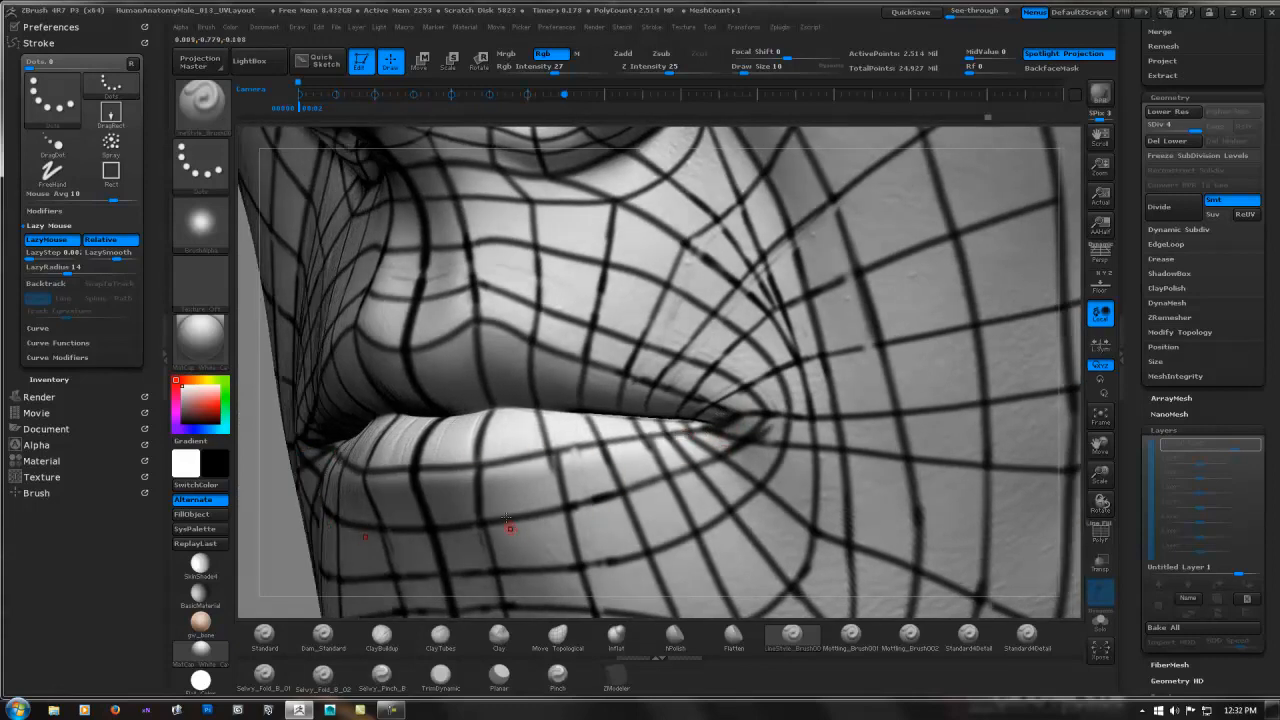
- Paint a line from the outer corner of the cheek junction below the eye back to the loop around the ear
{"action": "mouse_move", "coordinate": [460, 534]}
{"action": "right_mouse_down", "text": "ctrl"}
{"action": "mouse_move", "coordinate": [475, 395]}
{"action": "mouse_move", "coordinate": [765, 368]}
{"action": "right_mouse_up", "text": "ctrl"}
{"action": "mouse_move", "coordinate": [1003, 366]}
{"action": "right_mouse_down", "text": "shift"}
{"action": "mouse_move", "coordinate": [1000, 377]}
{"action": "mouse_move", "coordinate": [938, 374]}
{"action": "right_mouse_up", "text": "shift"}
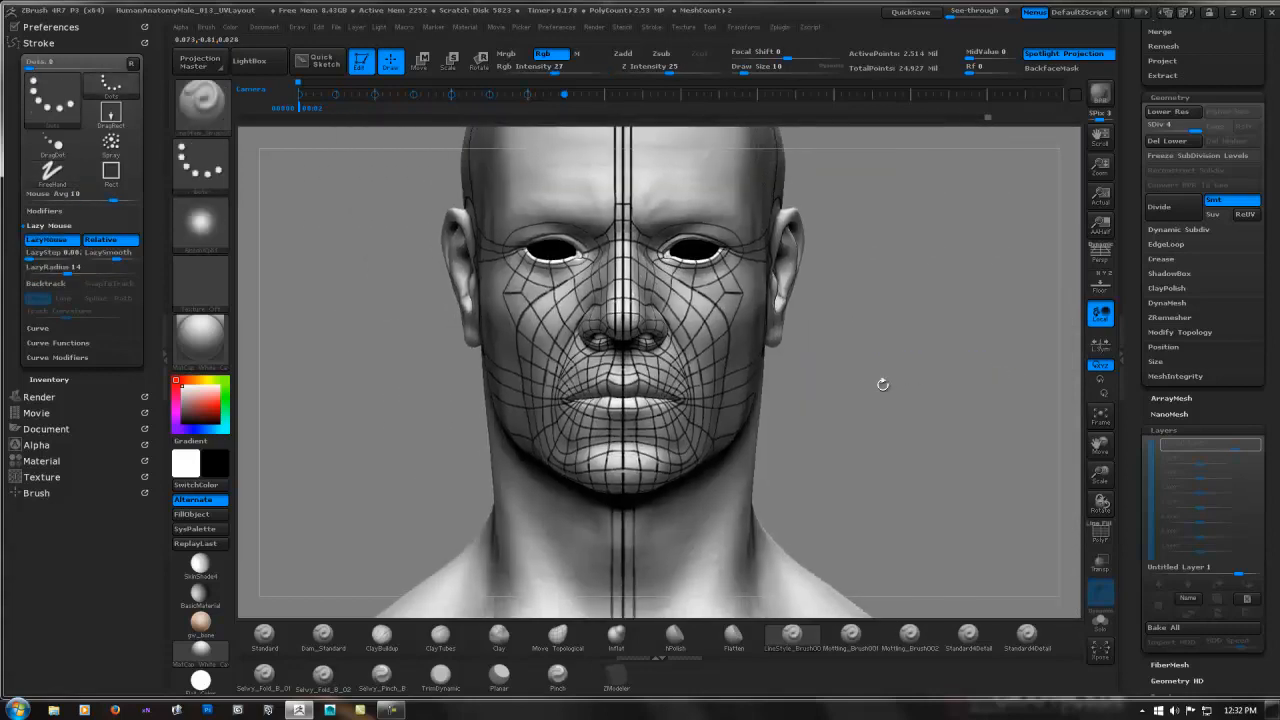
{"action": "key", "text": "space"}
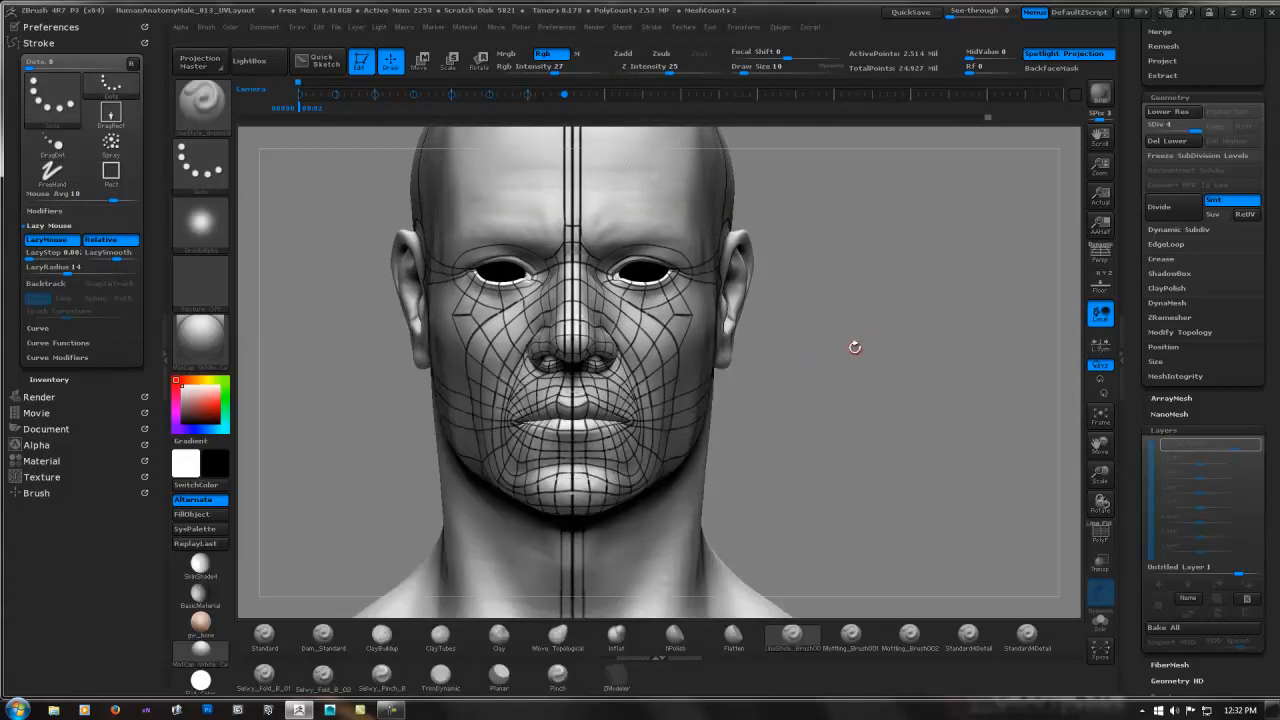
{"action": "right_click_drag", "start_coordinate": [851, 346], "coordinate": [871, 363]}
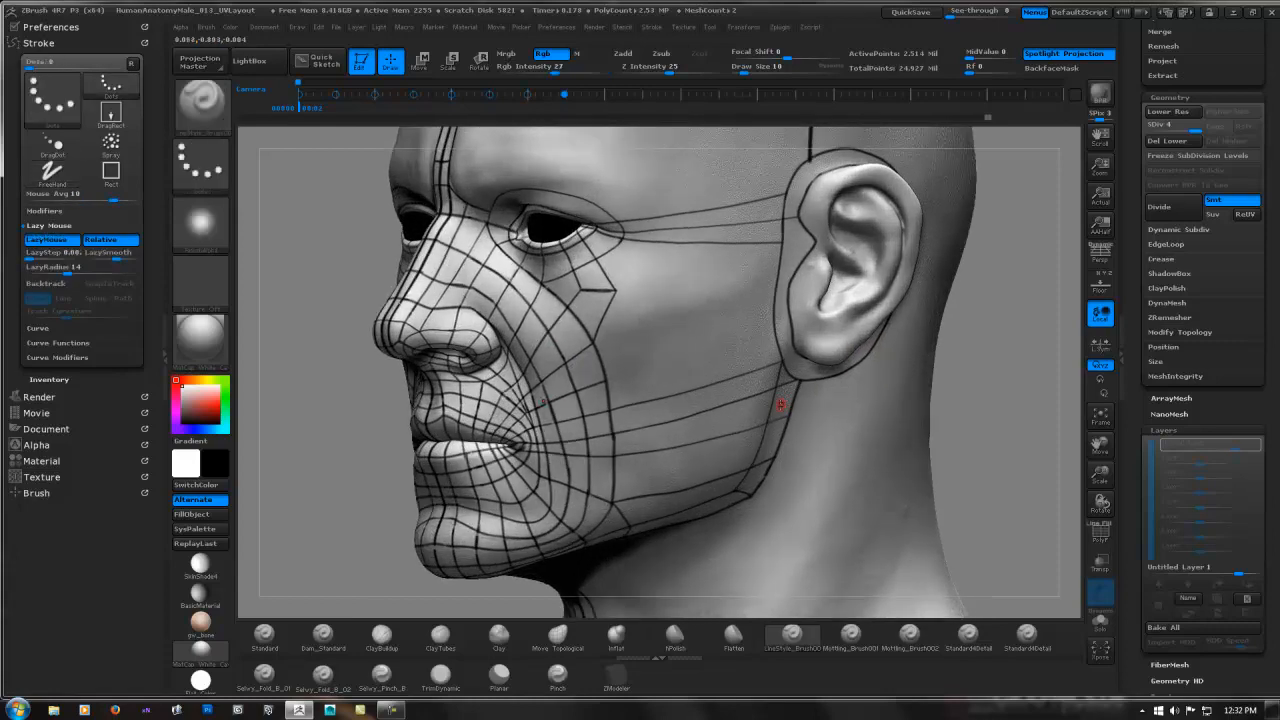
{"action": "mouse_move", "coordinate": [777, 417]}
{"action": "right_mouse_down"}
{"action": "mouse_move", "coordinate": [777, 343]}
{"action": "mouse_move", "coordinate": [608, 349]}
{"action": "mouse_move", "coordinate": [631, 317]}
{"action": "right_mouse_up"}
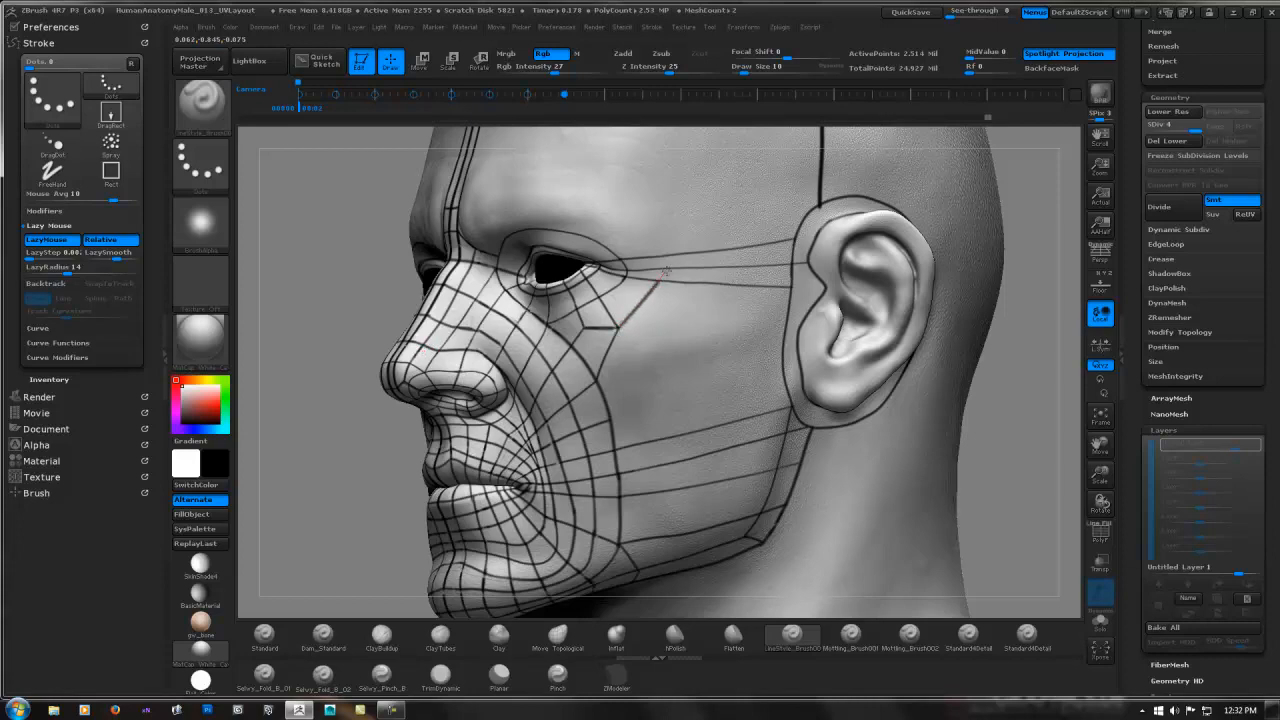
{"action": "mouse_move", "coordinate": [610, 340]}
{"action": "right_mouse_down"}
{"action": "mouse_move", "coordinate": [623, 323]}
{"action": "mouse_move", "coordinate": [653, 328]}
{"action": "mouse_move", "coordinate": [627, 331]}
{"action": "mouse_move", "coordinate": [647, 342]}
{"action": "mouse_move", "coordinate": [635, 329]}
{"action": "right_mouse_up"}
{"action": "key", "text": "shift"}
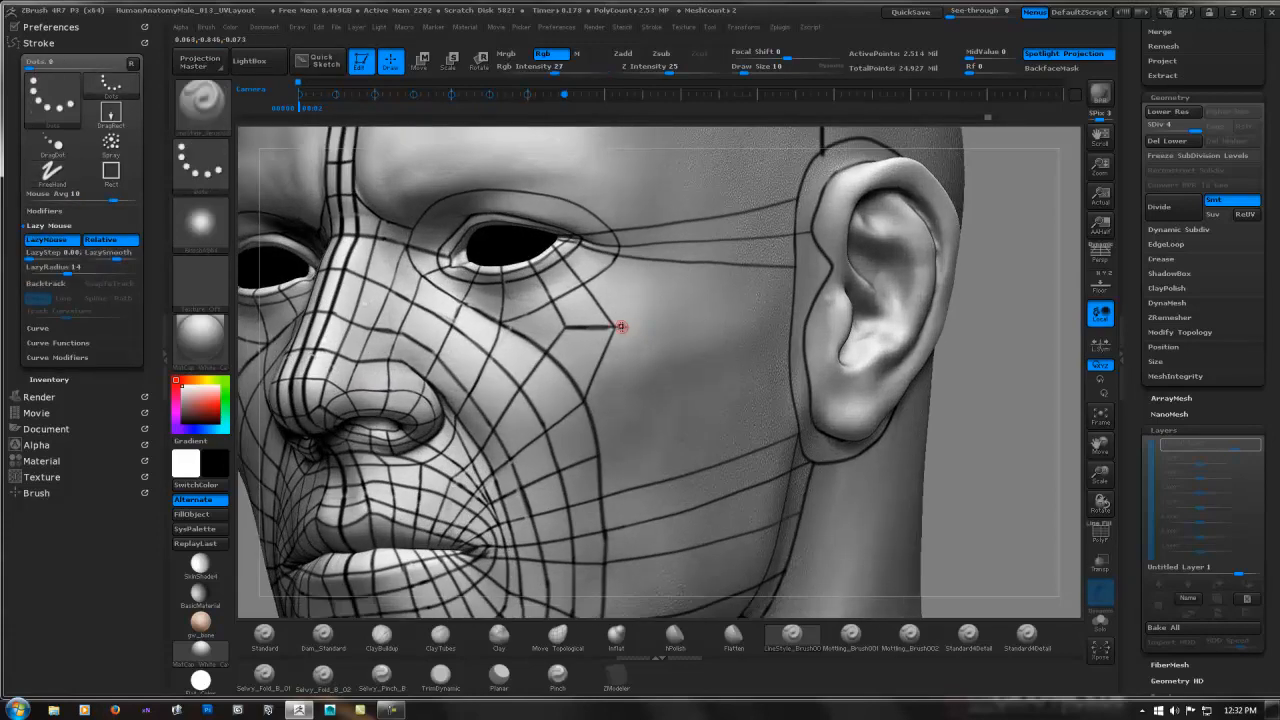
{"action": "left_click_drag", "start_coordinate": [607, 327], "coordinate": [807, 315]}
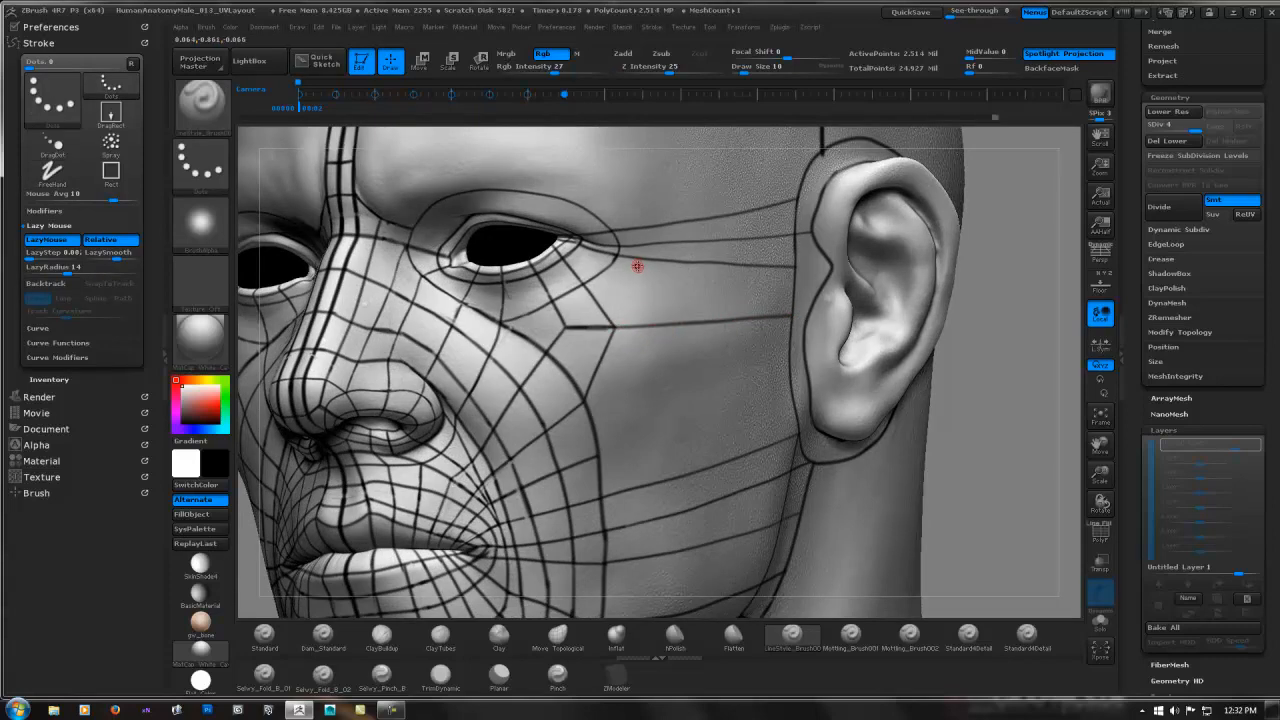
{"action": "left_click_drag", "start_coordinate": [646, 264], "coordinate": [611, 331]}
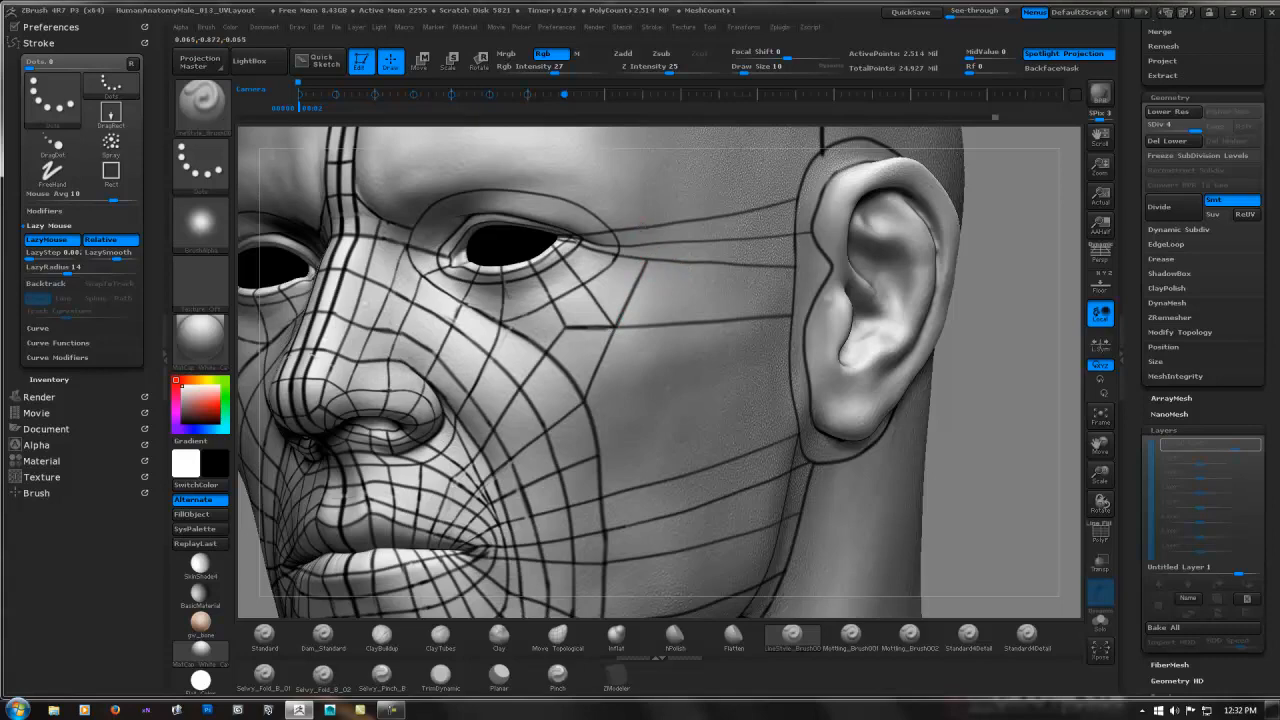
{"action": "left_click_drag", "start_coordinate": [645, 278], "coordinate": [645, 282]}
{"action": "mouse_move", "coordinate": [654, 240]}
{"action": "right_mouse_down", "text": "alt"}
{"action": "mouse_move", "coordinate": [666, 294]}
{"action": "mouse_move", "coordinate": [648, 332]}
{"action": "mouse_move", "coordinate": [616, 356]}
{"action": "mouse_move", "coordinate": [596, 336]}
{"action": "right_mouse_up", "text": "alt"}
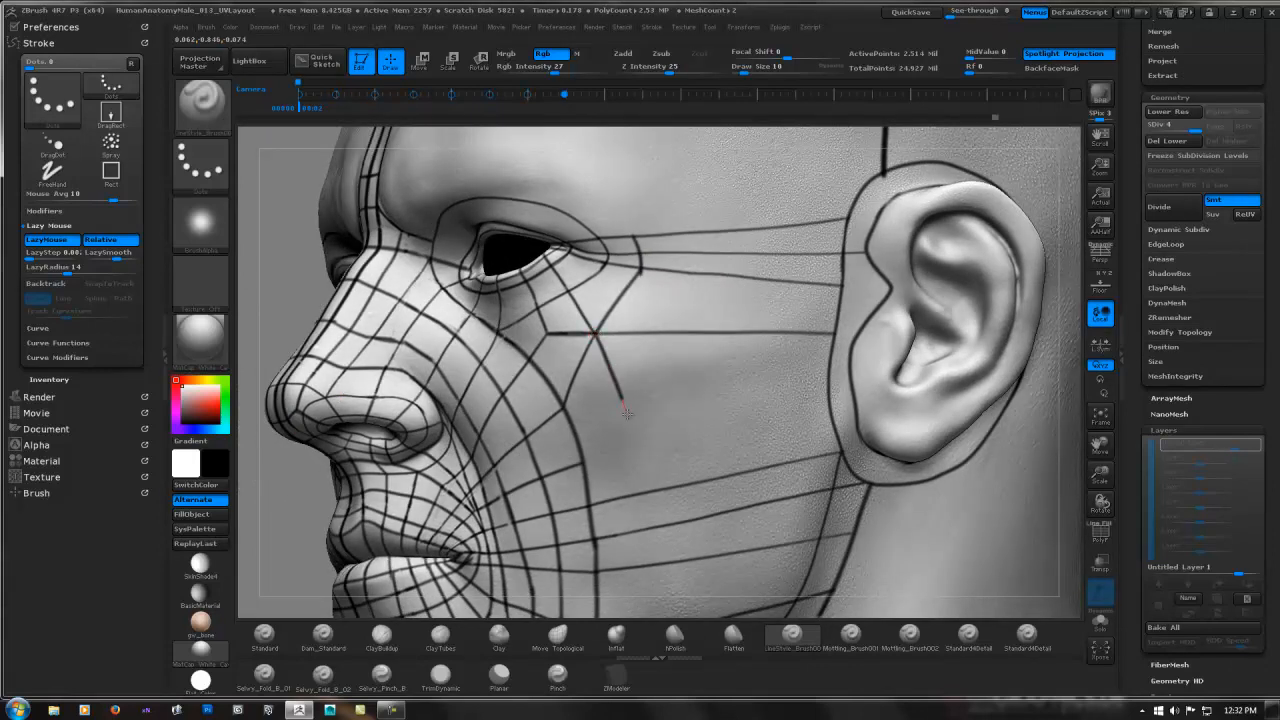
{"action": "left_click_drag", "start_coordinate": [633, 437], "coordinate": [632, 434]}
- Undo the line from the cheek junction back to the ear loop and erase the junction's remaining lines below the eye
{"action": "key", "text": "1"}
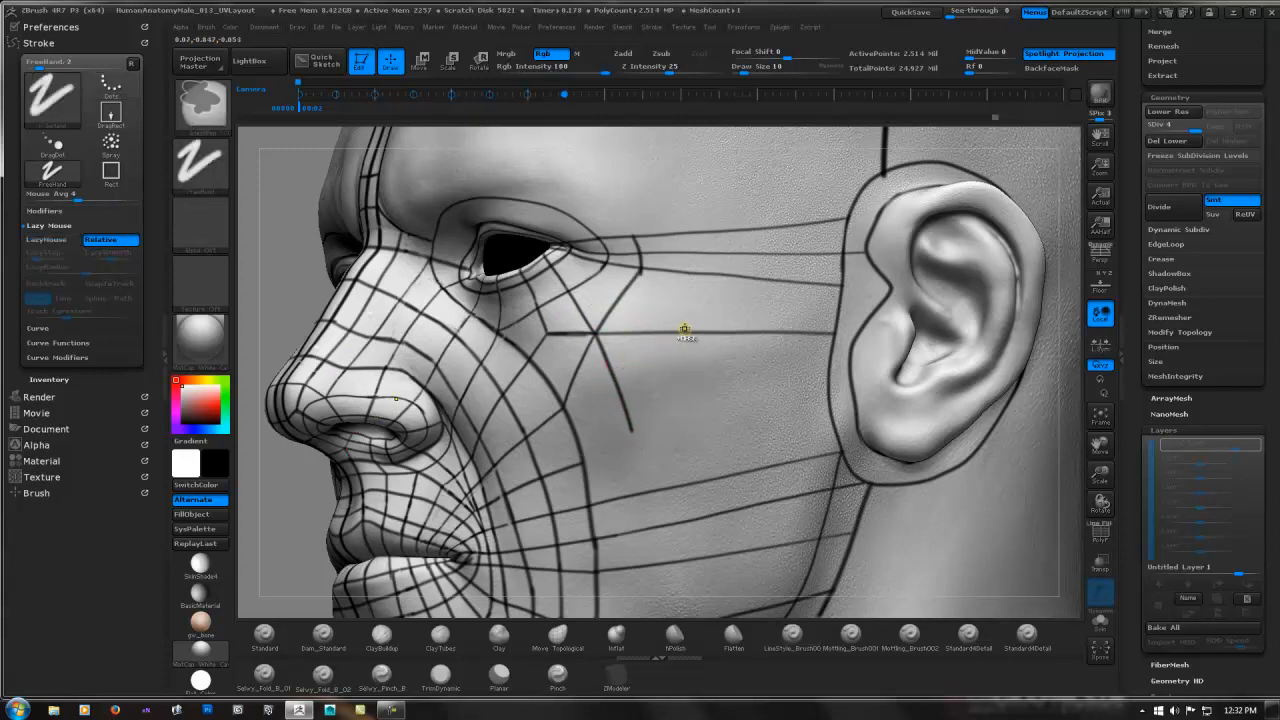
{"action": "left_click", "coordinate": [685, 329]}
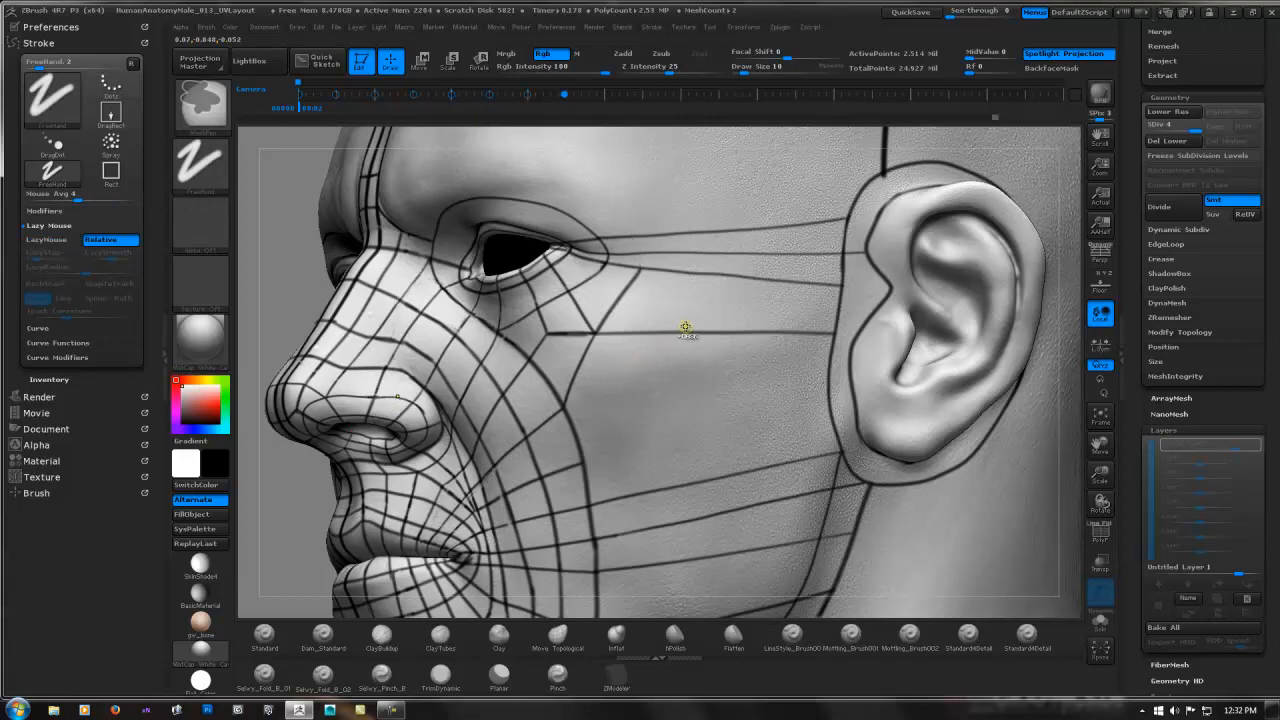
{"action": "key", "text": "ctrl+z"}
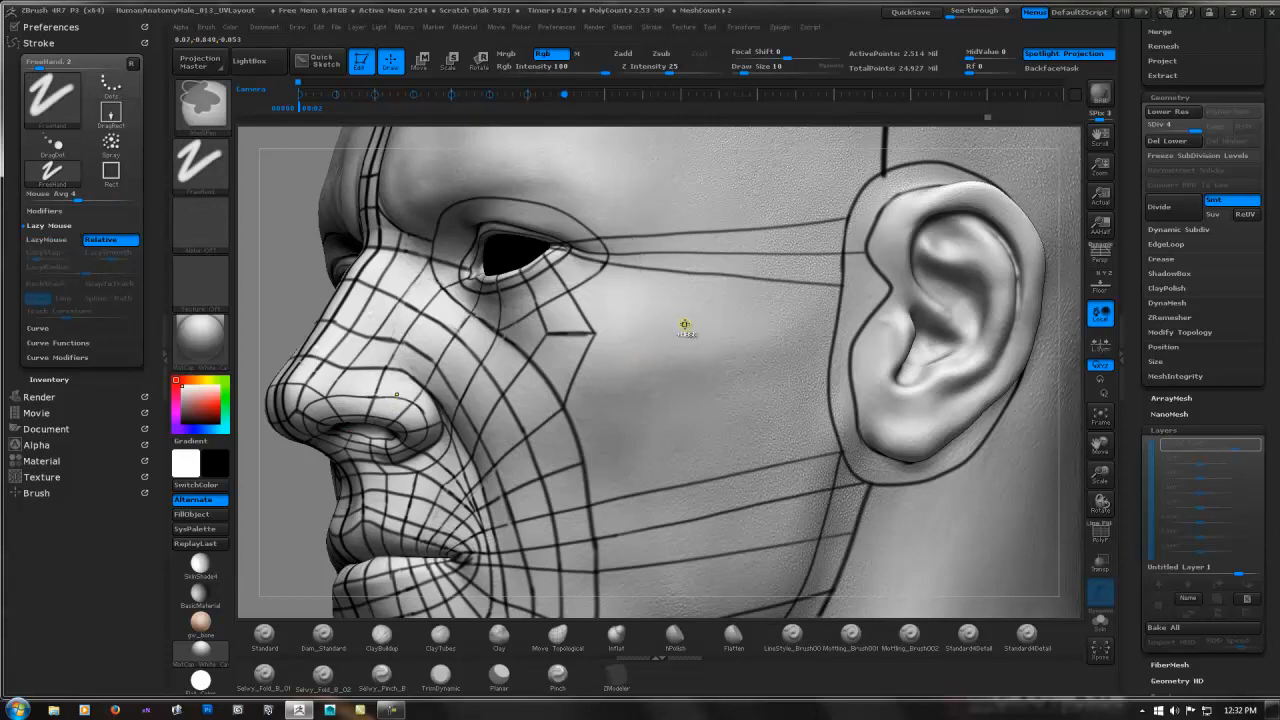
{"action": "right_click_drag", "start_coordinate": [604, 338], "coordinate": [624, 337]}
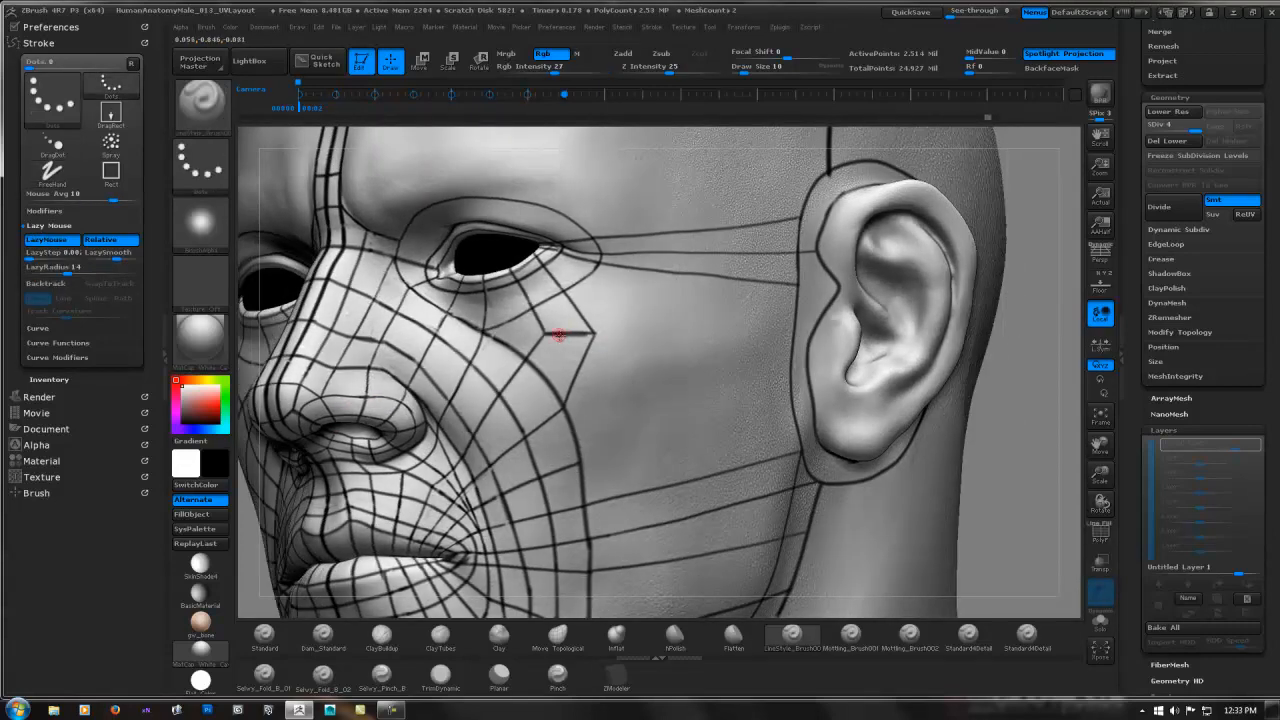
{"action": "left_click_drag", "start_coordinate": [545, 335], "coordinate": [641, 337], "text": "alt"}
{"action": "mouse_move", "coordinate": [567, 296]}
{"action": "left_mouse_down", "text": "alt"}
{"action": "mouse_move", "coordinate": [606, 354]}
{"action": "mouse_move", "coordinate": [570, 392]}
{"action": "mouse_move", "coordinate": [574, 411]}
{"action": "left_mouse_up", "text": "alt"}
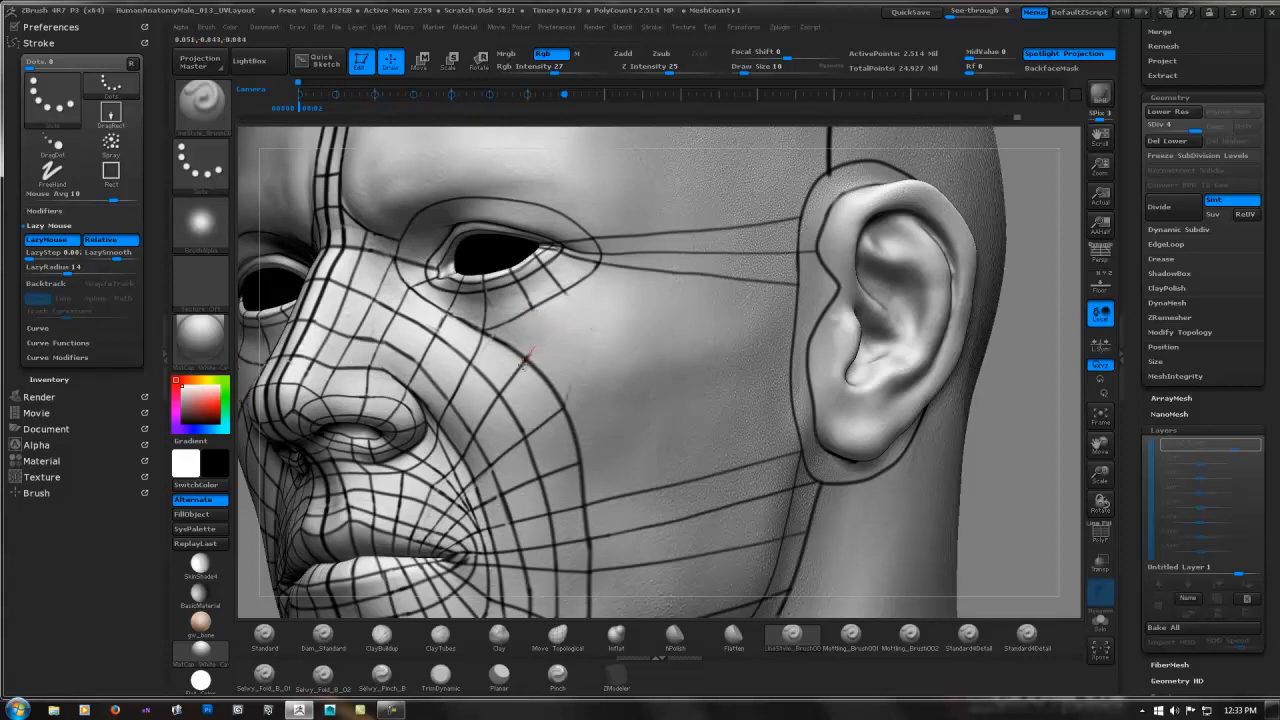
- Paint a wider second loop around the eye, from the cheek up past the outer corner and over the brow to the nose bridge
{"action": "mouse_move", "coordinate": [552, 358]}
{"action": "right_mouse_down"}
{"action": "mouse_move", "coordinate": [520, 350]}
{"action": "mouse_move", "coordinate": [566, 349]}
{"action": "mouse_move", "coordinate": [608, 286]}
{"action": "right_mouse_up"}
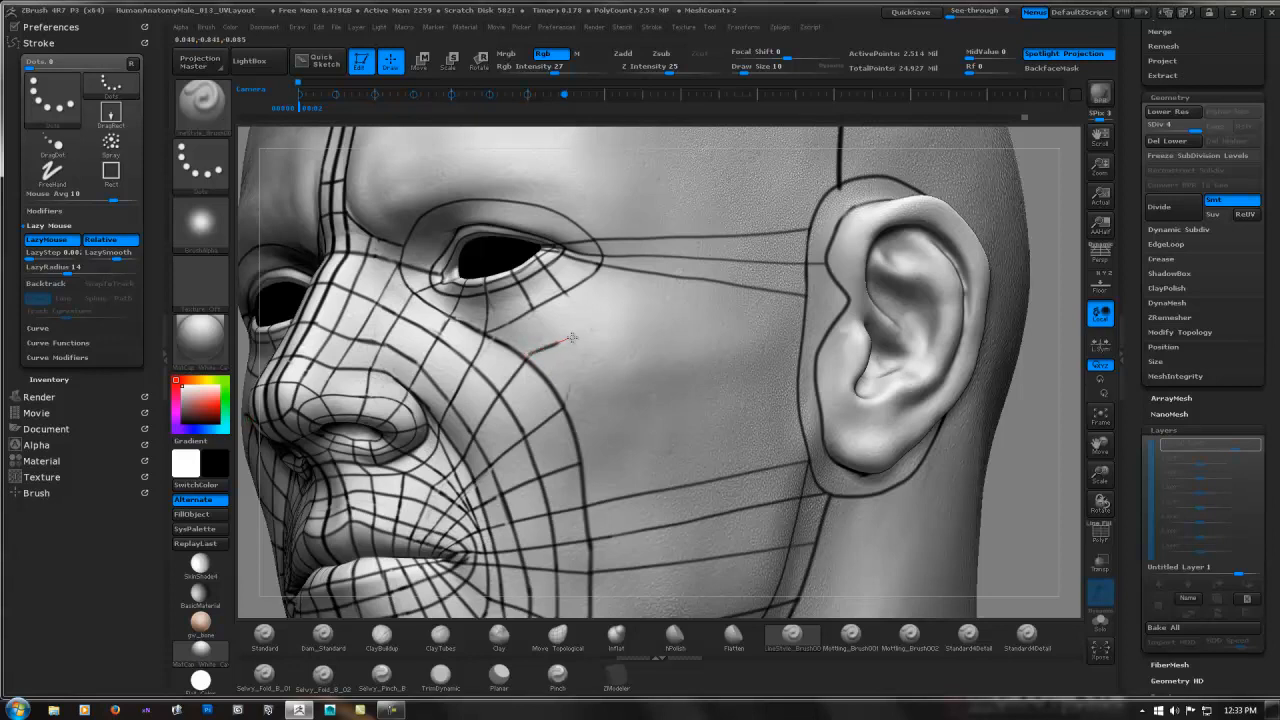
{"action": "left_click_drag", "start_coordinate": [600, 321], "coordinate": [621, 300]}
{"action": "left_click_drag", "start_coordinate": [620, 229], "coordinate": [608, 212]}
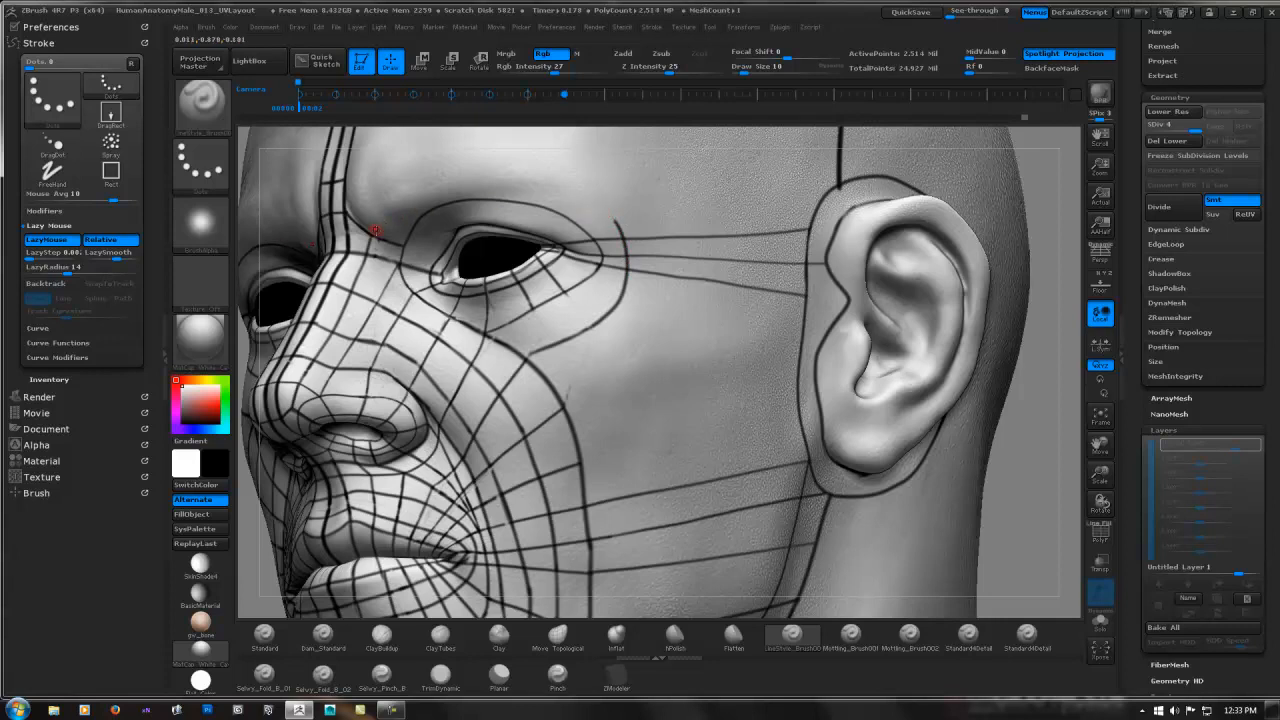
{"action": "left_click_drag", "start_coordinate": [413, 181], "coordinate": [496, 166]}
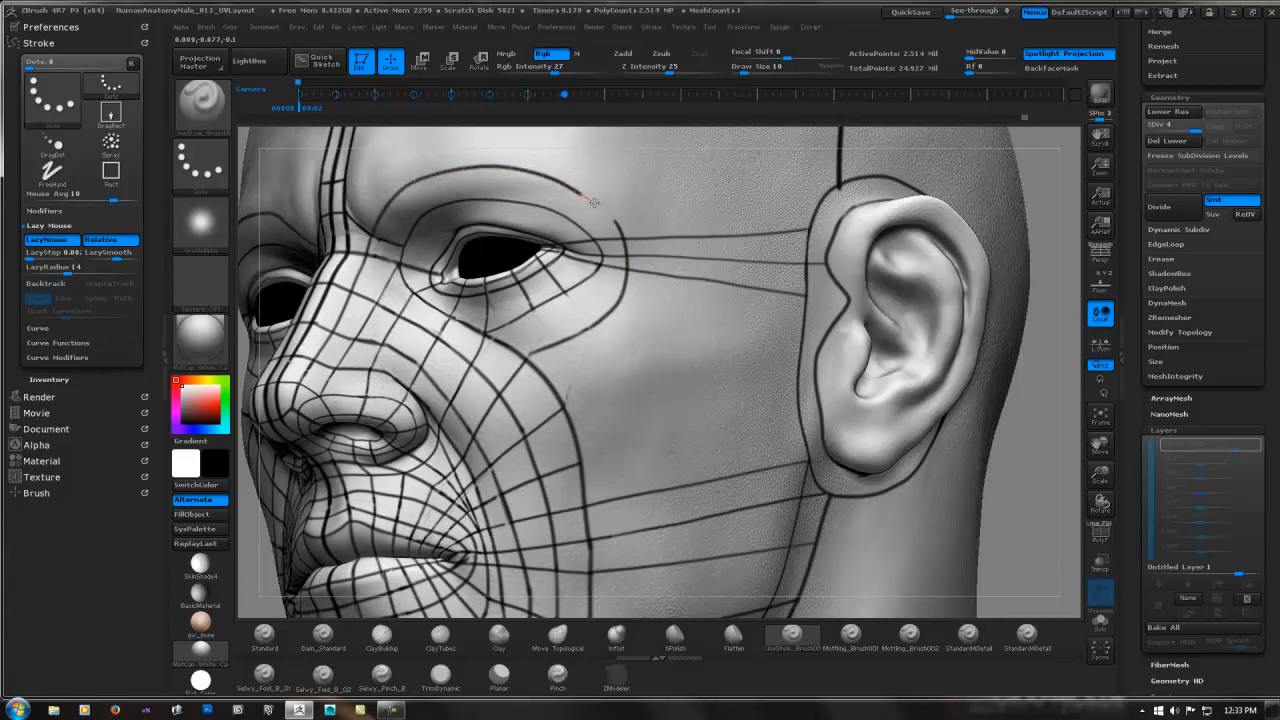
{"action": "left_click_drag", "start_coordinate": [624, 232], "coordinate": [628, 244]}
- Paint two lines from the outer mouth loop across the cheek back to the loop around the ear
{"action": "mouse_move", "coordinate": [588, 276]}
{"action": "right_mouse_down"}
{"action": "mouse_move", "coordinate": [656, 296]}
{"action": "mouse_move", "coordinate": [572, 314]}
{"action": "mouse_move", "coordinate": [602, 301]}
{"action": "mouse_move", "coordinate": [590, 314]}
{"action": "mouse_move", "coordinate": [600, 326]}
{"action": "right_mouse_up"}
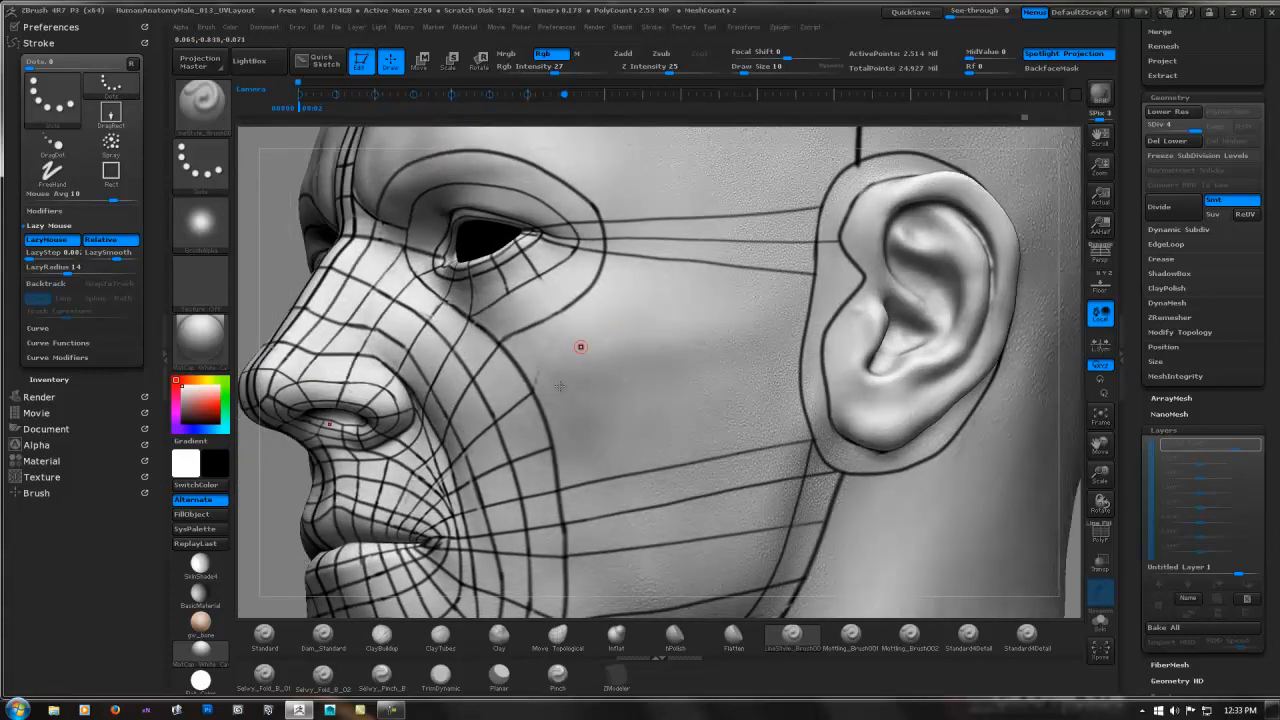
{"action": "mouse_move", "coordinate": [535, 393]}
{"action": "left_mouse_down"}
{"action": "mouse_move", "coordinate": [676, 343]}
{"action": "mouse_move", "coordinate": [818, 321]}
{"action": "left_mouse_up"}
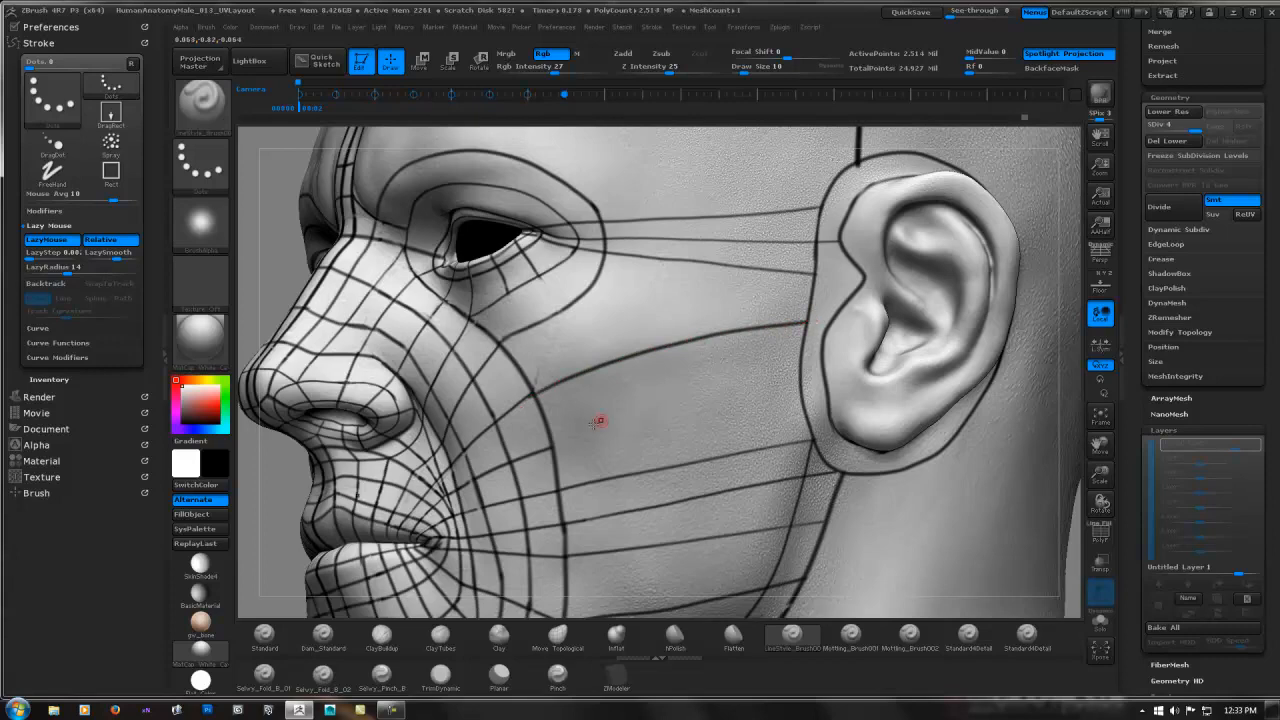
{"action": "left_click_drag", "start_coordinate": [597, 433], "coordinate": [811, 375]}
- Paint two cross lines from the inner eye loop through the outer eye loop down to the upper cheek line
{"action": "mouse_move", "coordinate": [624, 328]}
{"action": "right_mouse_down"}
{"action": "mouse_move", "coordinate": [680, 330]}
{"action": "mouse_move", "coordinate": [621, 323]}
{"action": "right_mouse_up"}
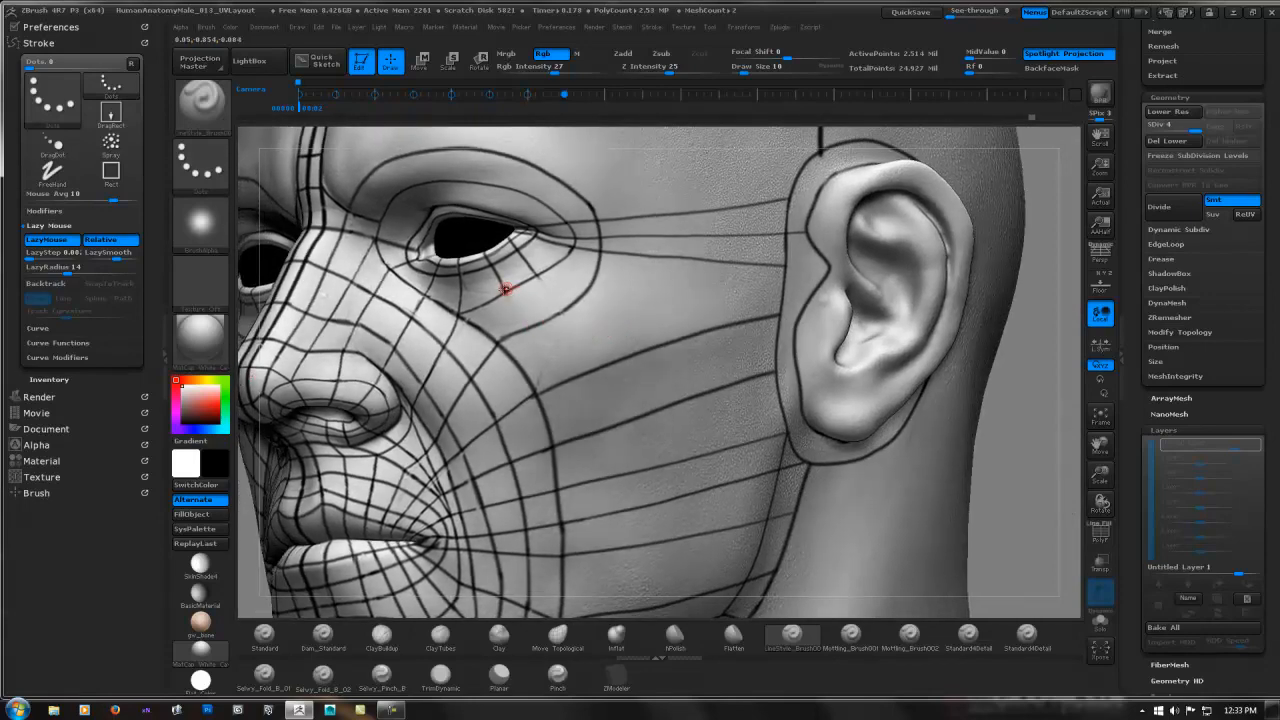
{"action": "left_click_drag", "start_coordinate": [525, 316], "coordinate": [580, 382]}
{"action": "left_click_drag", "start_coordinate": [548, 289], "coordinate": [600, 333]}
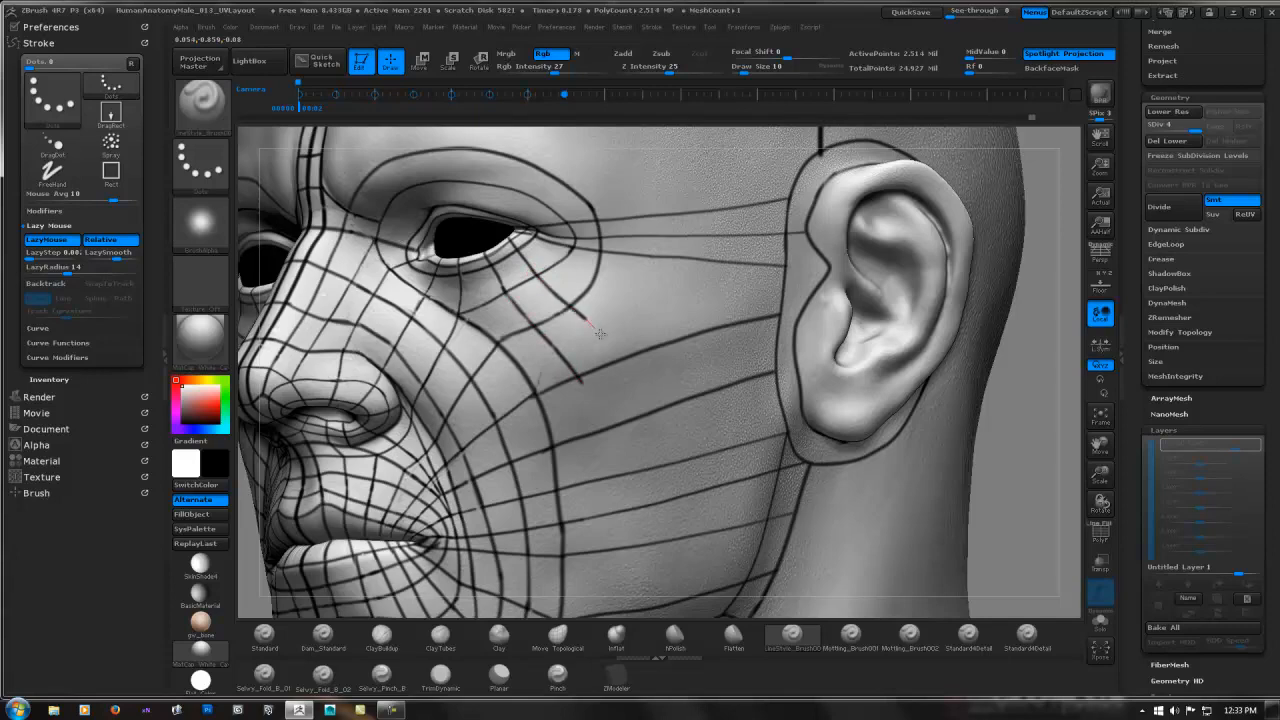
{"action": "mouse_move", "coordinate": [606, 352]}
{"action": "right_mouse_down"}
{"action": "mouse_move", "coordinate": [690, 346]}
{"action": "mouse_move", "coordinate": [604, 346]}
{"action": "mouse_move", "coordinate": [677, 277]}
{"action": "right_mouse_up"}
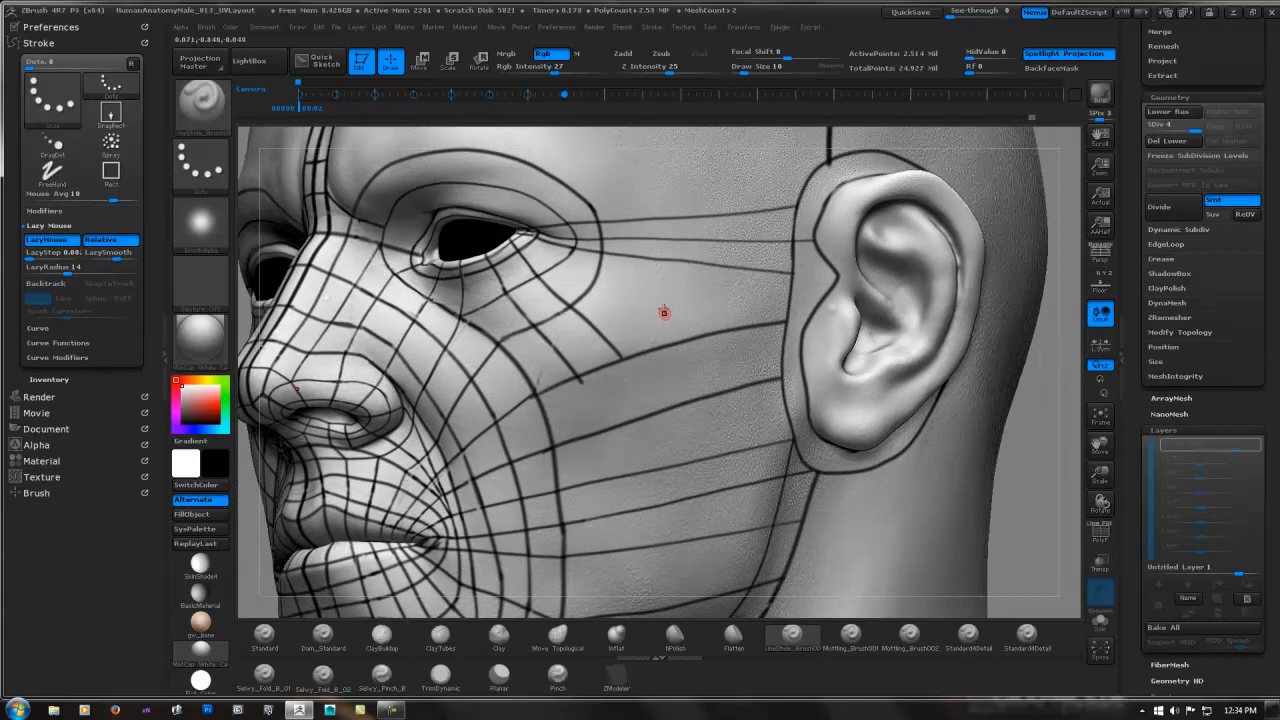
- Erase the rear parts of the two new cheek lines and repaint them meeting the ear loop lower down
{"action": "right_click_drag", "start_coordinate": [645, 320], "coordinate": [652, 336]}
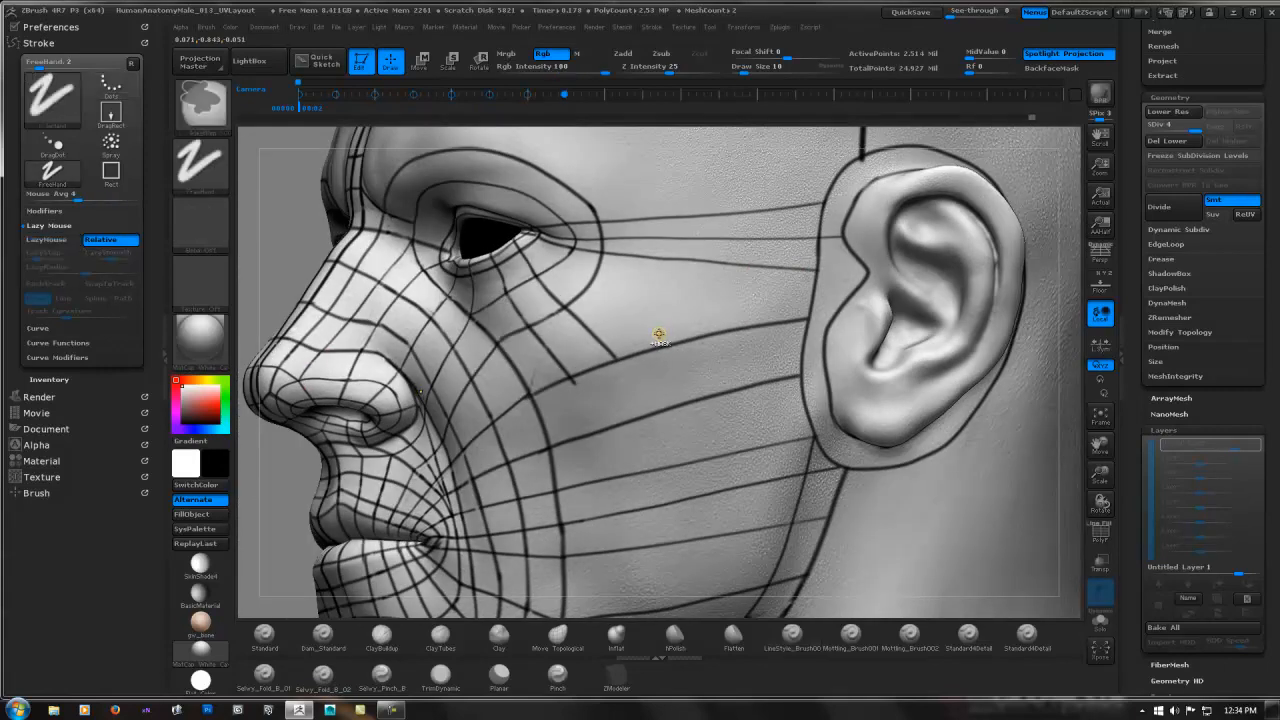
{"action": "left_click_drag", "start_coordinate": [616, 360], "coordinate": [822, 316], "text": "alt"}
{"action": "left_click_drag", "start_coordinate": [617, 359], "coordinate": [690, 342], "text": "alt"}
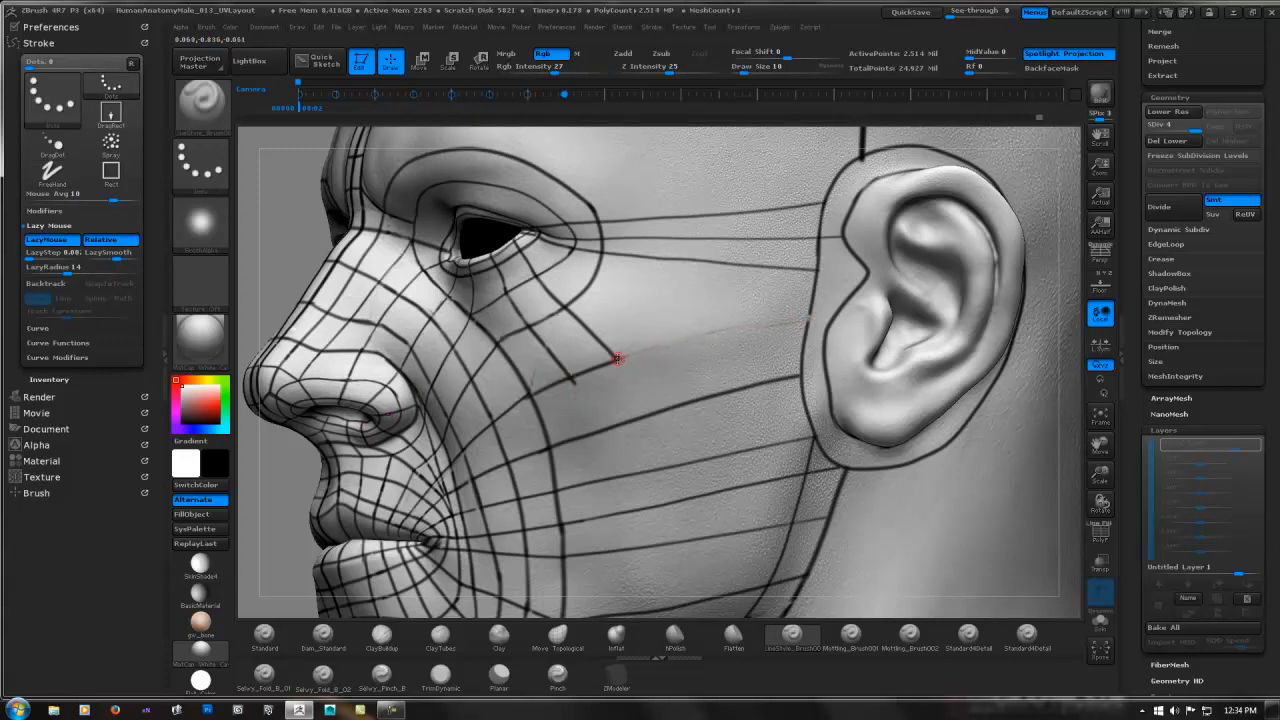
{"action": "left_click_drag", "start_coordinate": [614, 358], "coordinate": [808, 345]}
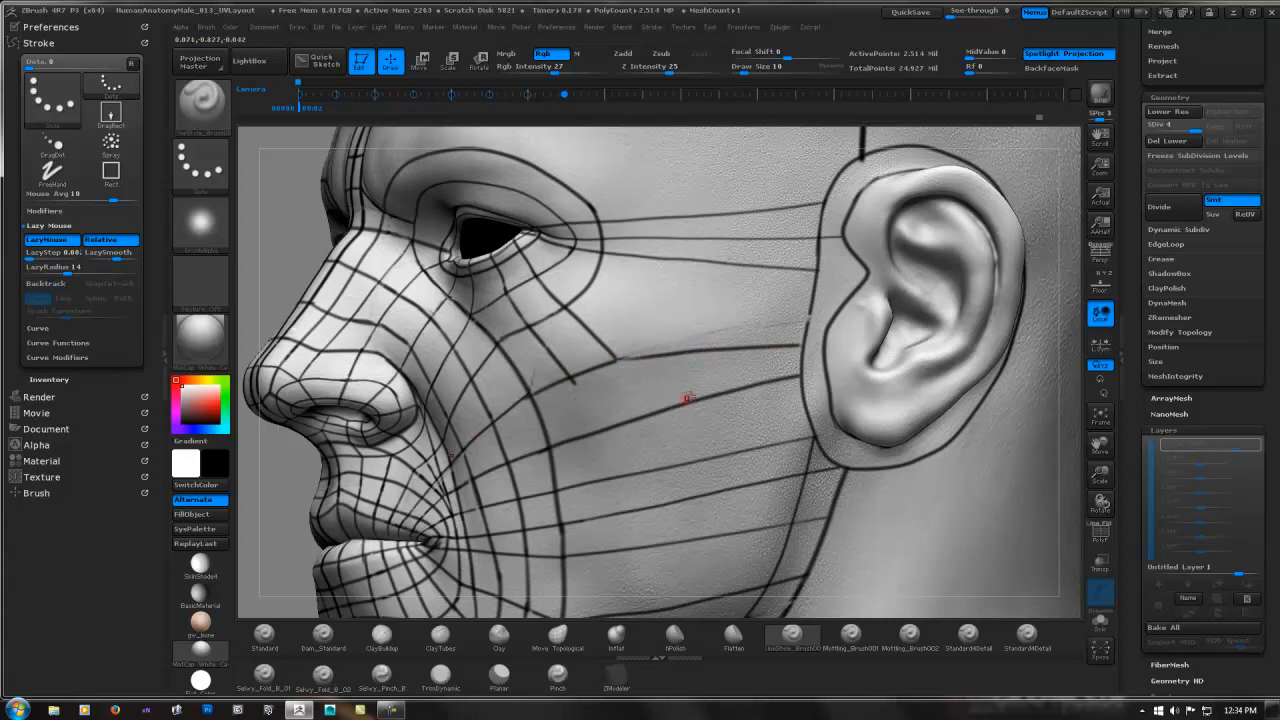
{"action": "left_click_drag", "start_coordinate": [629, 421], "coordinate": [790, 378], "text": "alt"}
{"action": "left_click_drag", "start_coordinate": [638, 419], "coordinate": [790, 383], "text": "alt"}
{"action": "left_click_drag", "start_coordinate": [627, 425], "coordinate": [784, 386], "text": "alt"}
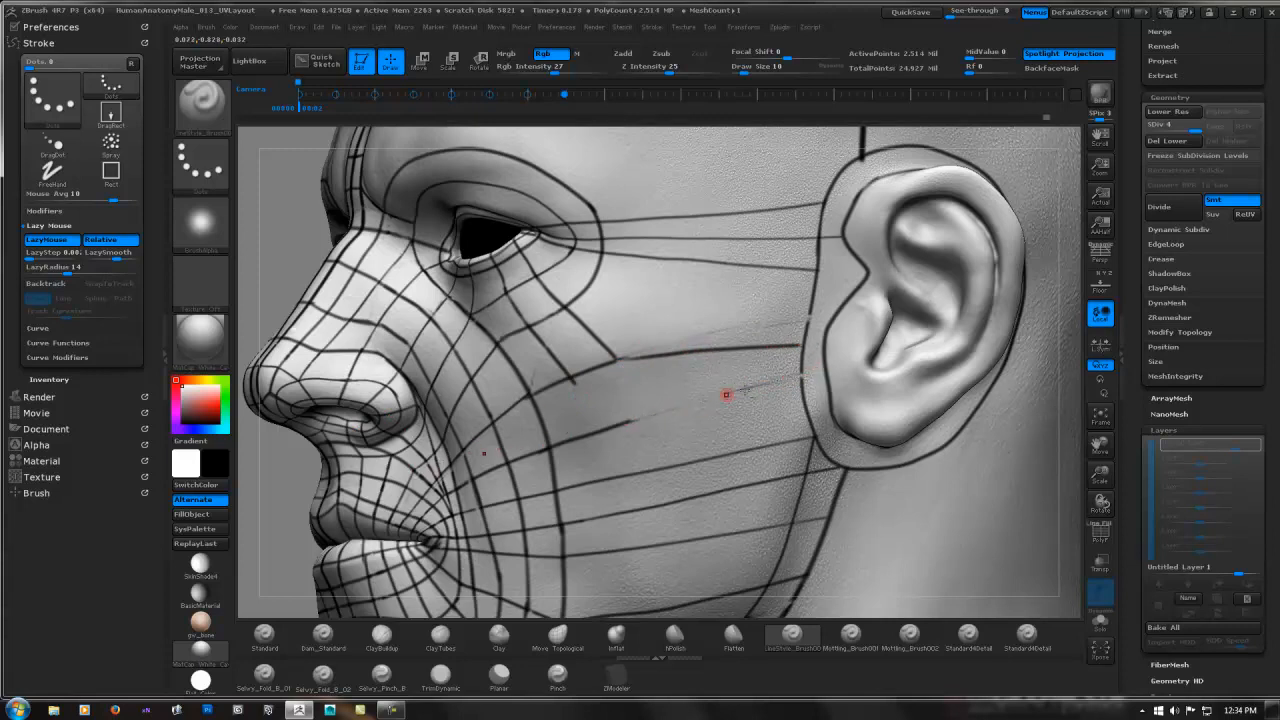
{"action": "left_click_drag", "start_coordinate": [615, 424], "coordinate": [785, 397]}
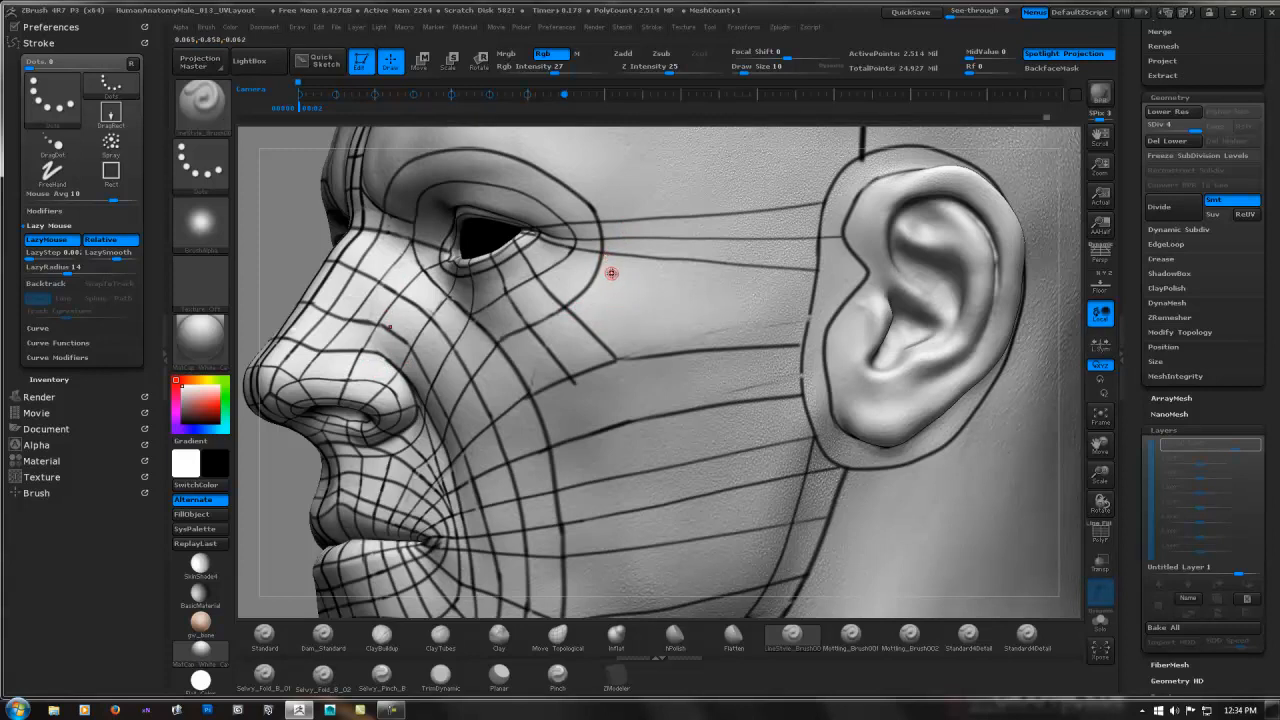
- Extend the two cross lines below the eye down to the next cheek line and paint a line from the outer eye loop to the ear loop
{"action": "key", "text": "ctrl+z"}
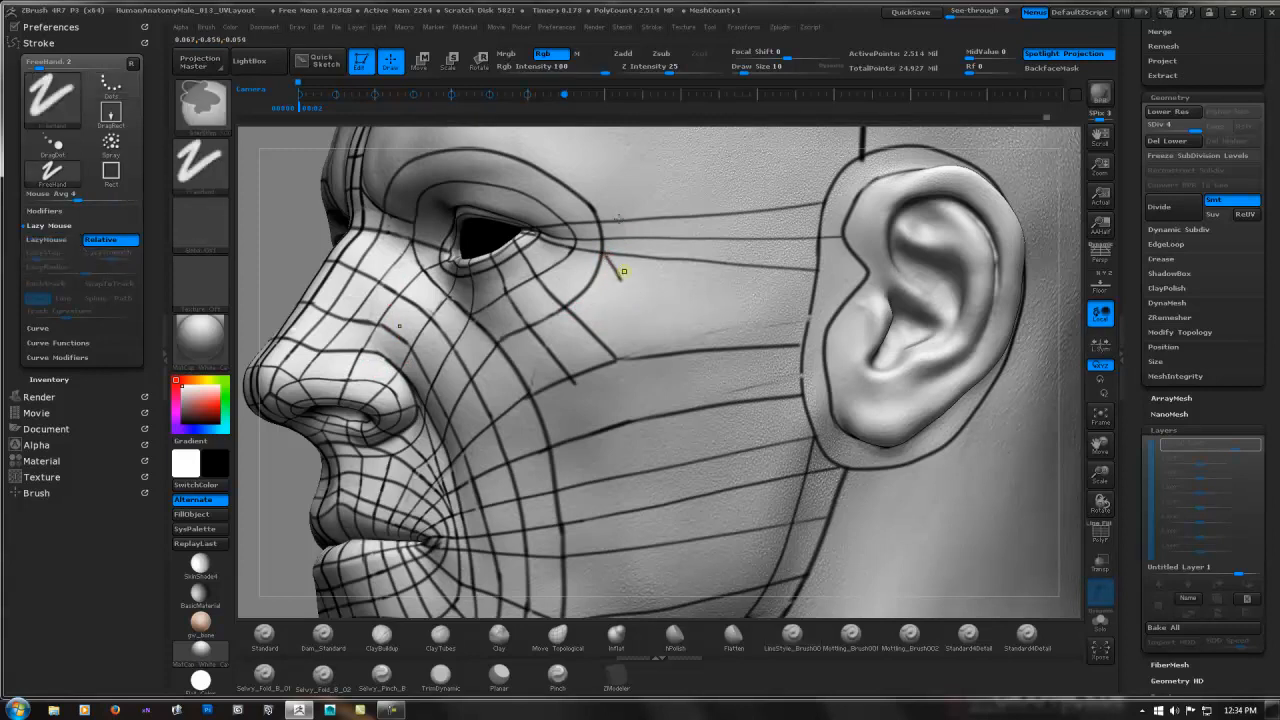
{"action": "mouse_move", "coordinate": [616, 359]}
{"action": "left_mouse_down"}
{"action": "mouse_move", "coordinate": [594, 365]}
{"action": "mouse_move", "coordinate": [615, 361]}
{"action": "left_mouse_up"}
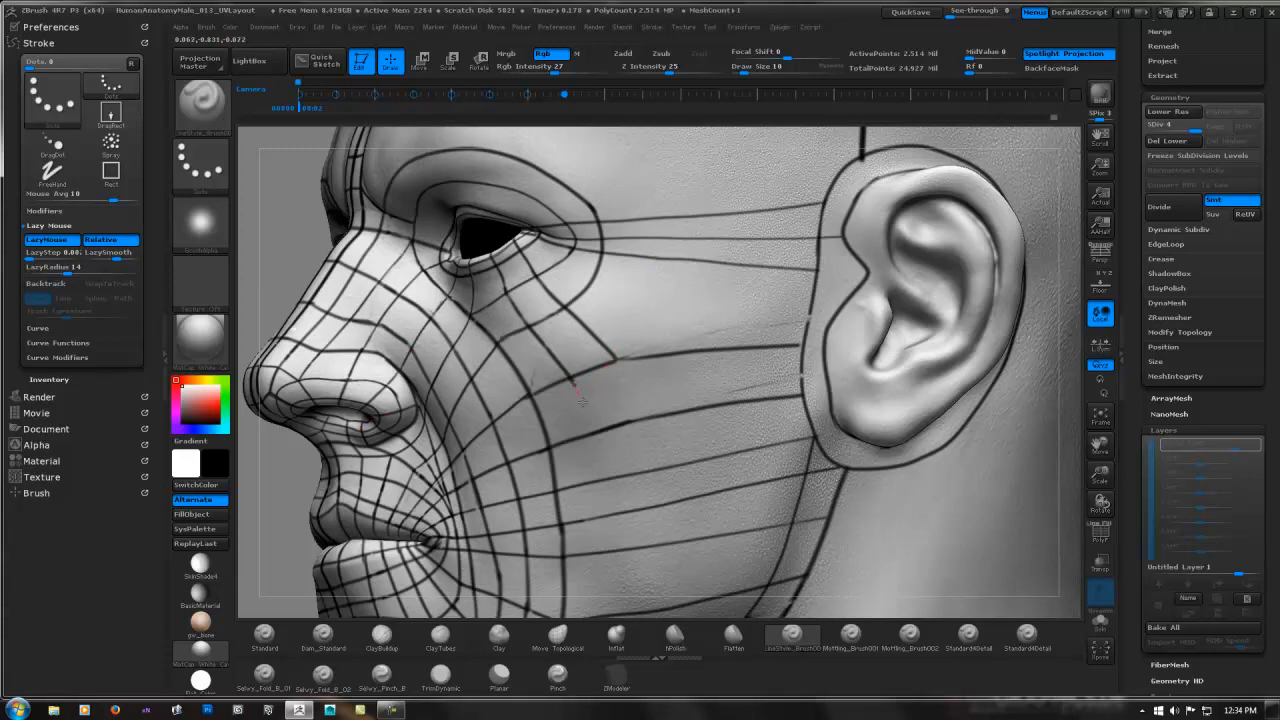
{"action": "left_click_drag", "start_coordinate": [628, 383], "coordinate": [642, 430]}
{"action": "right_click_drag", "start_coordinate": [662, 330], "coordinate": [587, 346], "text": "alt"}
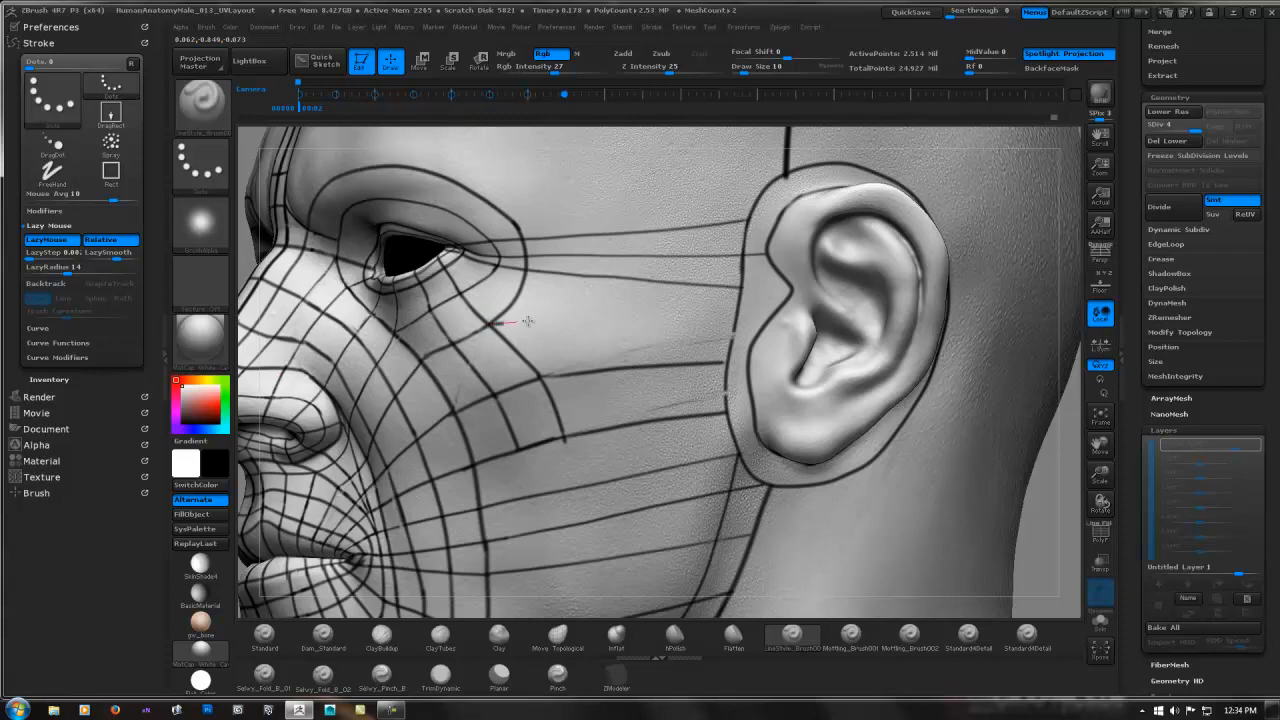
{"action": "left_click_drag", "start_coordinate": [527, 321], "coordinate": [750, 318]}
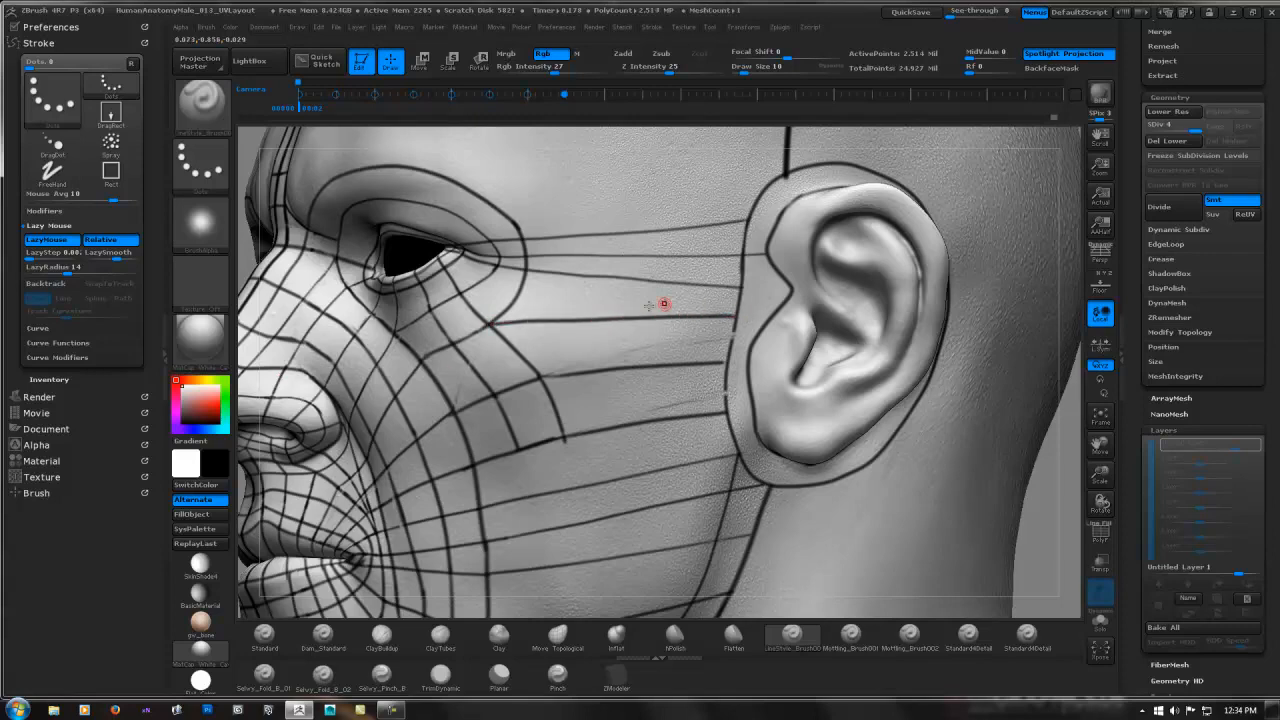
- Paint a third loop line around the eye, from the cheek up across the temple lines and over the brow toward the nose bridge
{"action": "mouse_move", "coordinate": [583, 307]}
{"action": "right_mouse_down"}
{"action": "mouse_move", "coordinate": [596, 300]}
{"action": "mouse_move", "coordinate": [580, 306]}
{"action": "right_mouse_up"}
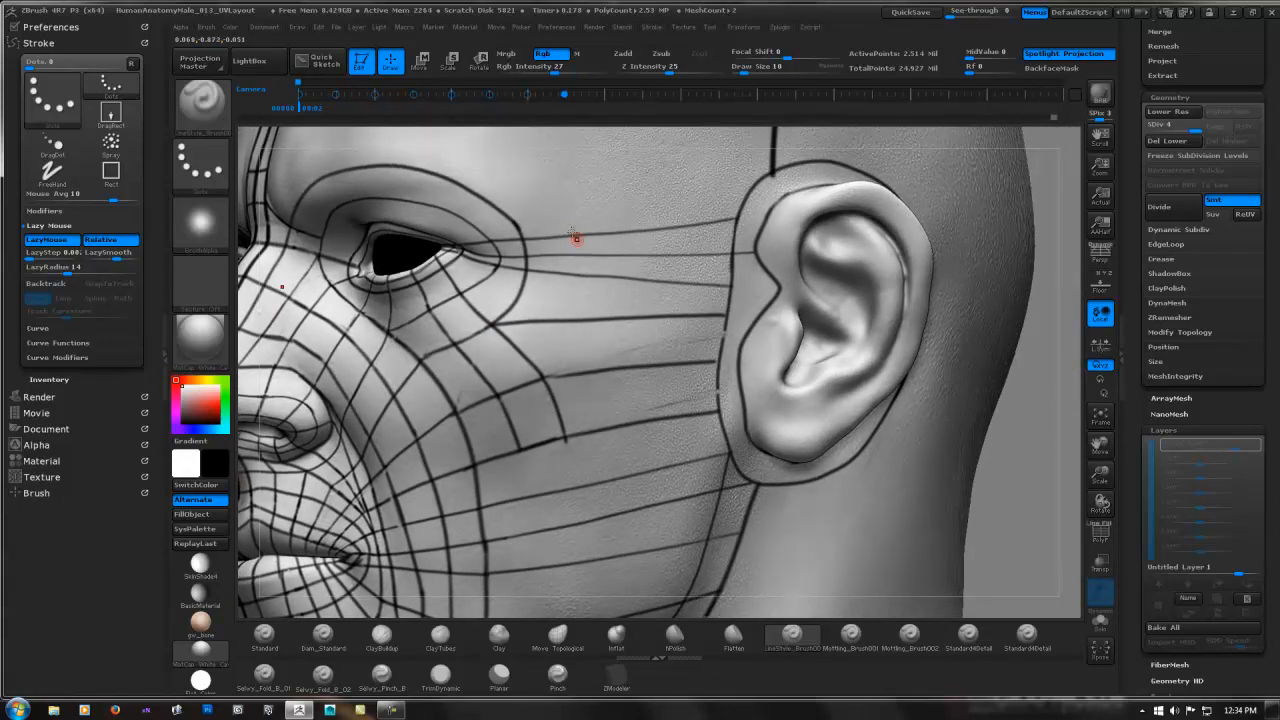
{"action": "mouse_move", "coordinate": [561, 225]}
{"action": "left_mouse_down"}
{"action": "mouse_move", "coordinate": [566, 312]}
{"action": "mouse_move", "coordinate": [600, 432]}
{"action": "left_mouse_up"}
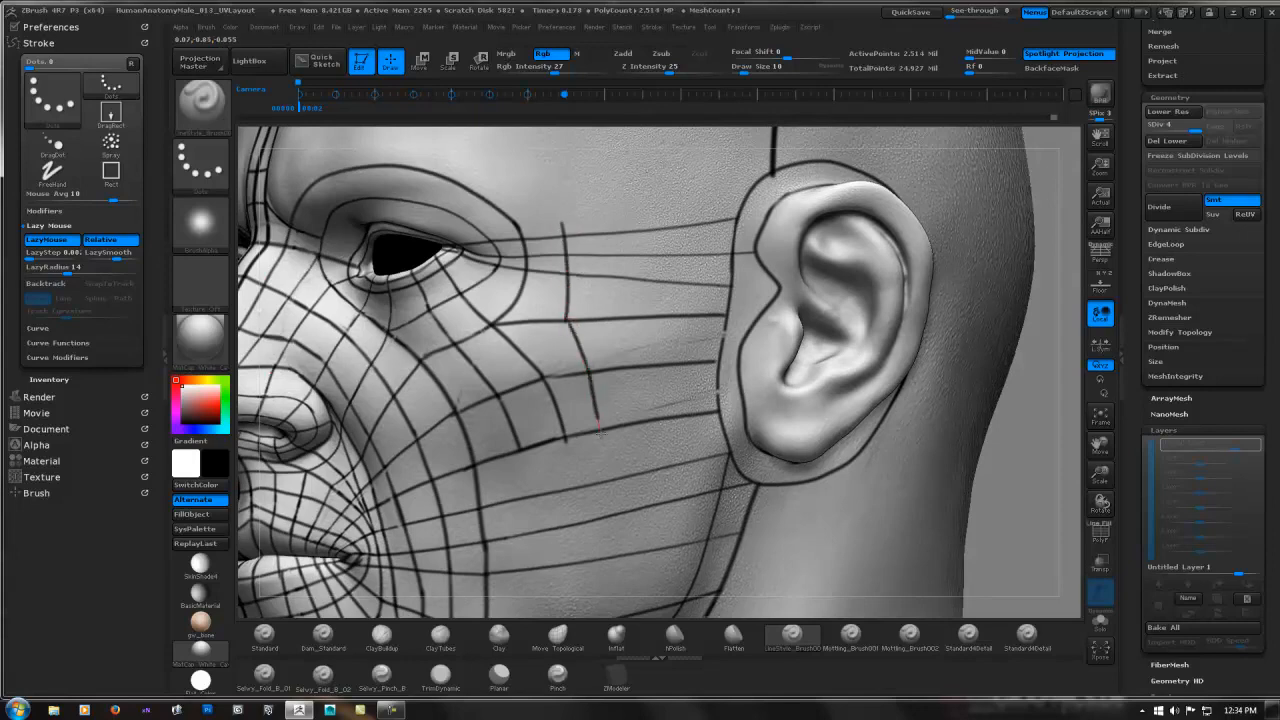
{"action": "mouse_move", "coordinate": [631, 377]}
{"action": "right_mouse_down", "text": "ctrl"}
{"action": "mouse_move", "coordinate": [637, 334]}
{"action": "mouse_move", "coordinate": [680, 320]}
{"action": "mouse_move", "coordinate": [700, 340]}
{"action": "mouse_move", "coordinate": [654, 353]}
{"action": "mouse_move", "coordinate": [572, 276]}
{"action": "mouse_move", "coordinate": [595, 386]}
{"action": "right_mouse_up", "text": "ctrl"}
{"action": "right_click_drag", "start_coordinate": [543, 311], "coordinate": [571, 304], "text": "ctrl"}
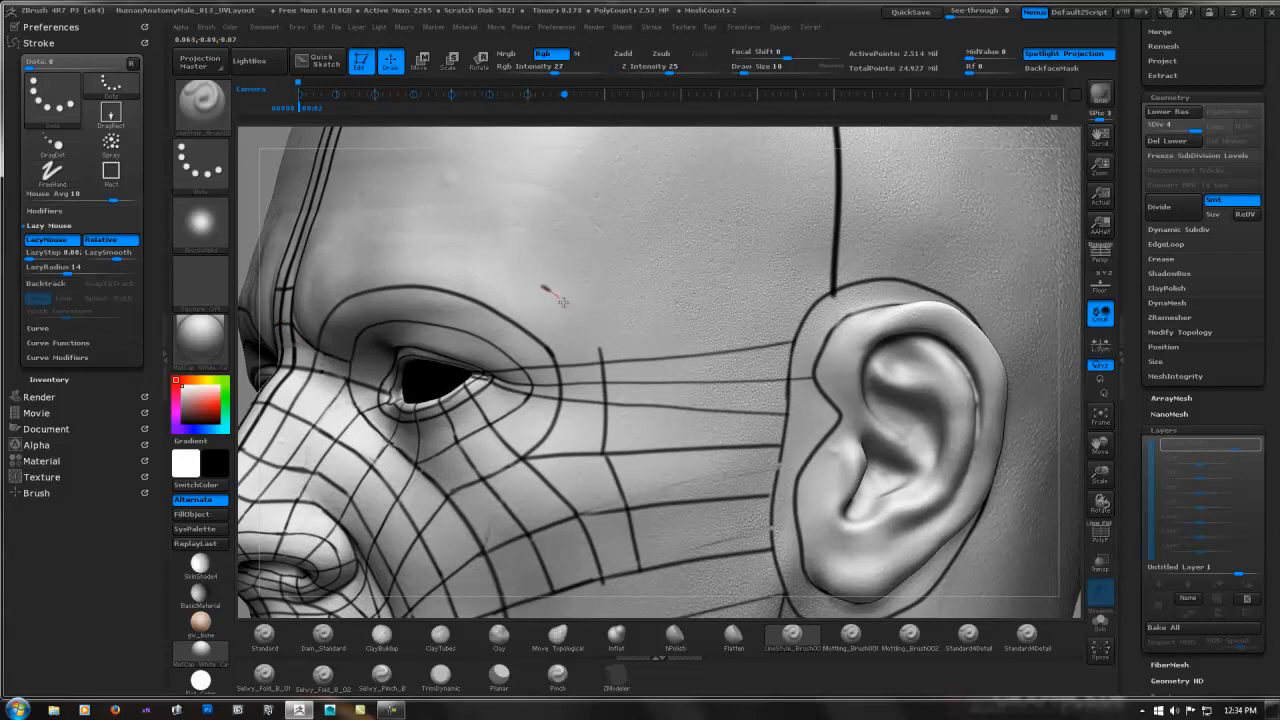
{"action": "left_click_drag", "start_coordinate": [603, 352], "coordinate": [607, 374]}
{"action": "right_click_drag", "start_coordinate": [582, 334], "coordinate": [742, 349]}
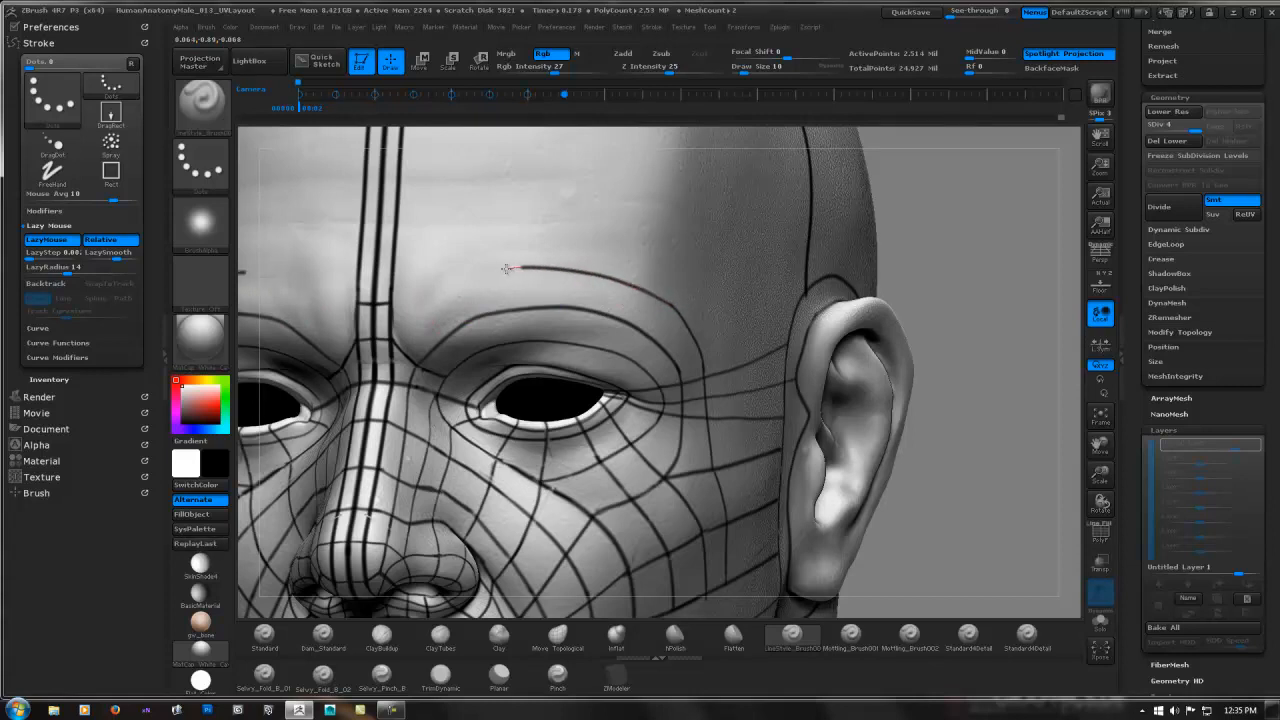
{"action": "left_click_drag", "start_coordinate": [485, 272], "coordinate": [408, 312]}
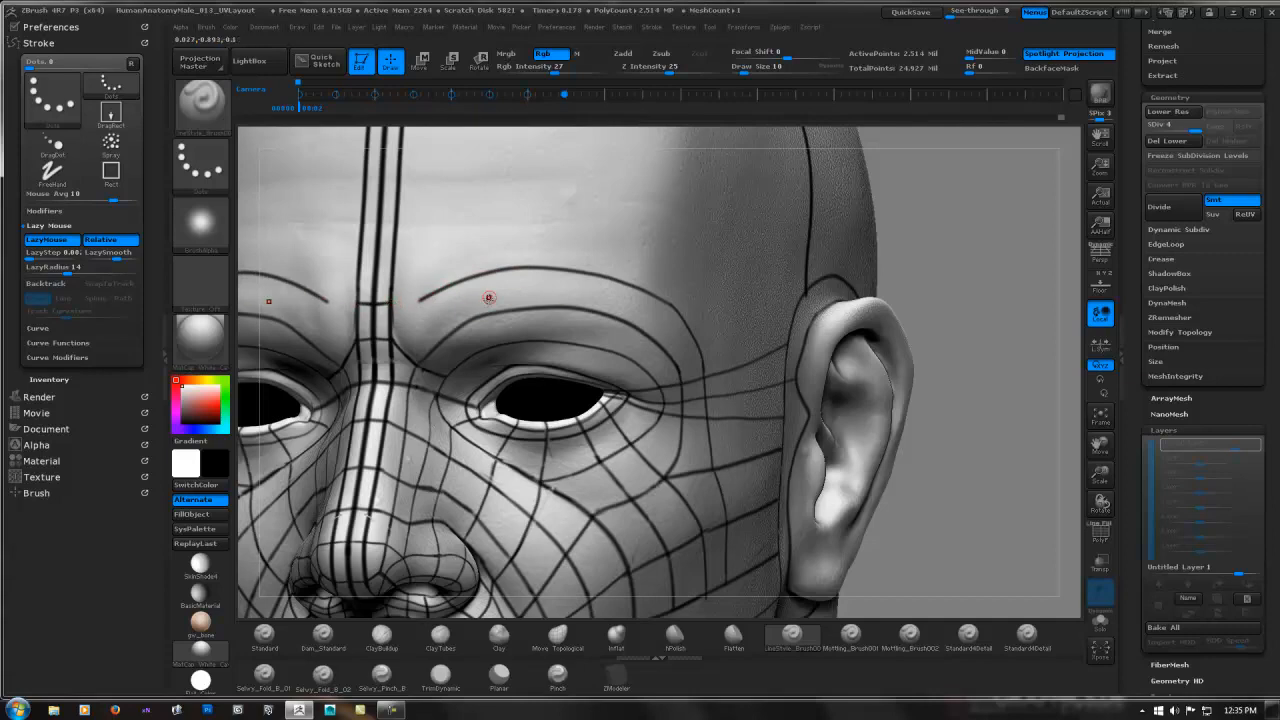
- Continue the inner cheek cross line down across the lower cheek lines to the jaw line
{"action": "mouse_move", "coordinate": [489, 297]}
{"action": "right_mouse_down"}
{"action": "mouse_move", "coordinate": [415, 275]}
{"action": "mouse_move", "coordinate": [430, 285]}
{"action": "mouse_move", "coordinate": [345, 312]}
{"action": "right_mouse_up"}
{"action": "mouse_move", "coordinate": [573, 335]}
{"action": "right_mouse_down"}
{"action": "mouse_move", "coordinate": [520, 249]}
{"action": "mouse_move", "coordinate": [594, 323]}
{"action": "right_mouse_up"}
{"action": "mouse_move", "coordinate": [663, 349]}
{"action": "right_mouse_down"}
{"action": "mouse_move", "coordinate": [694, 235]}
{"action": "mouse_move", "coordinate": [578, 306]}
{"action": "mouse_move", "coordinate": [603, 335]}
{"action": "right_mouse_up"}
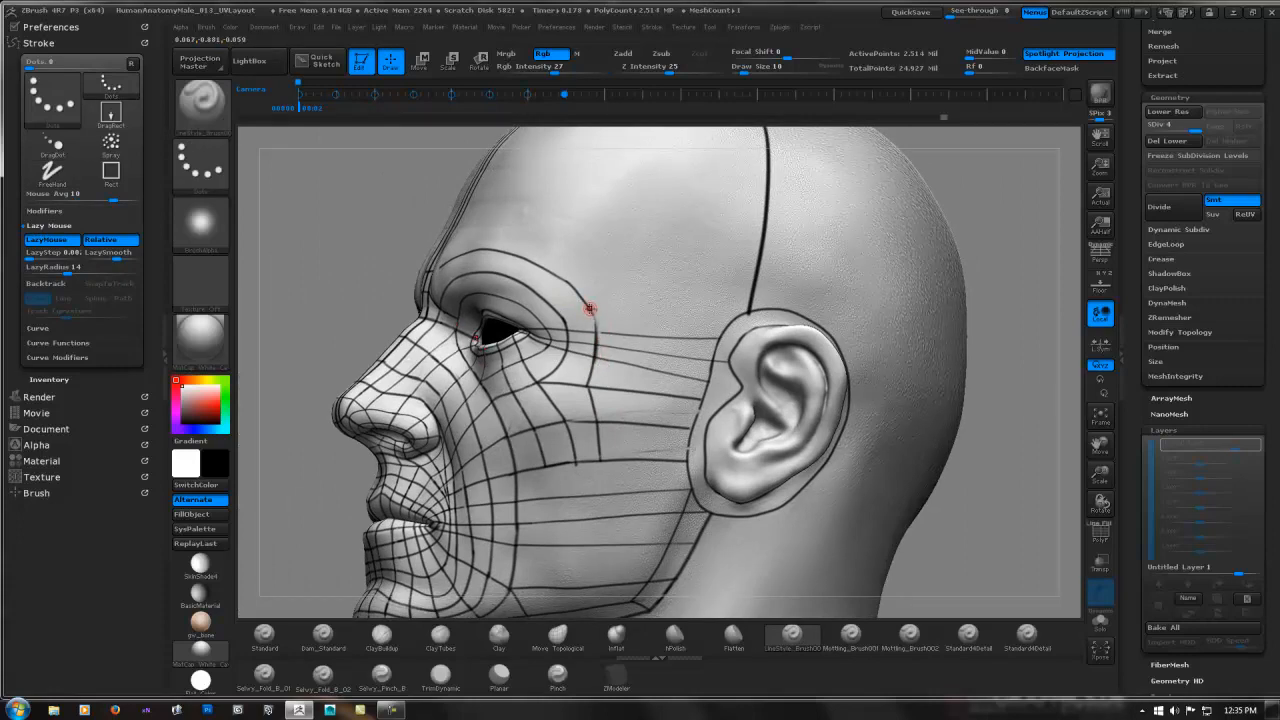
{"action": "mouse_move", "coordinate": [608, 314]}
{"action": "right_mouse_down"}
{"action": "mouse_move", "coordinate": [432, 304]}
{"action": "mouse_move", "coordinate": [592, 365]}
{"action": "mouse_move", "coordinate": [537, 349]}
{"action": "mouse_move", "coordinate": [541, 338]}
{"action": "right_mouse_up"}
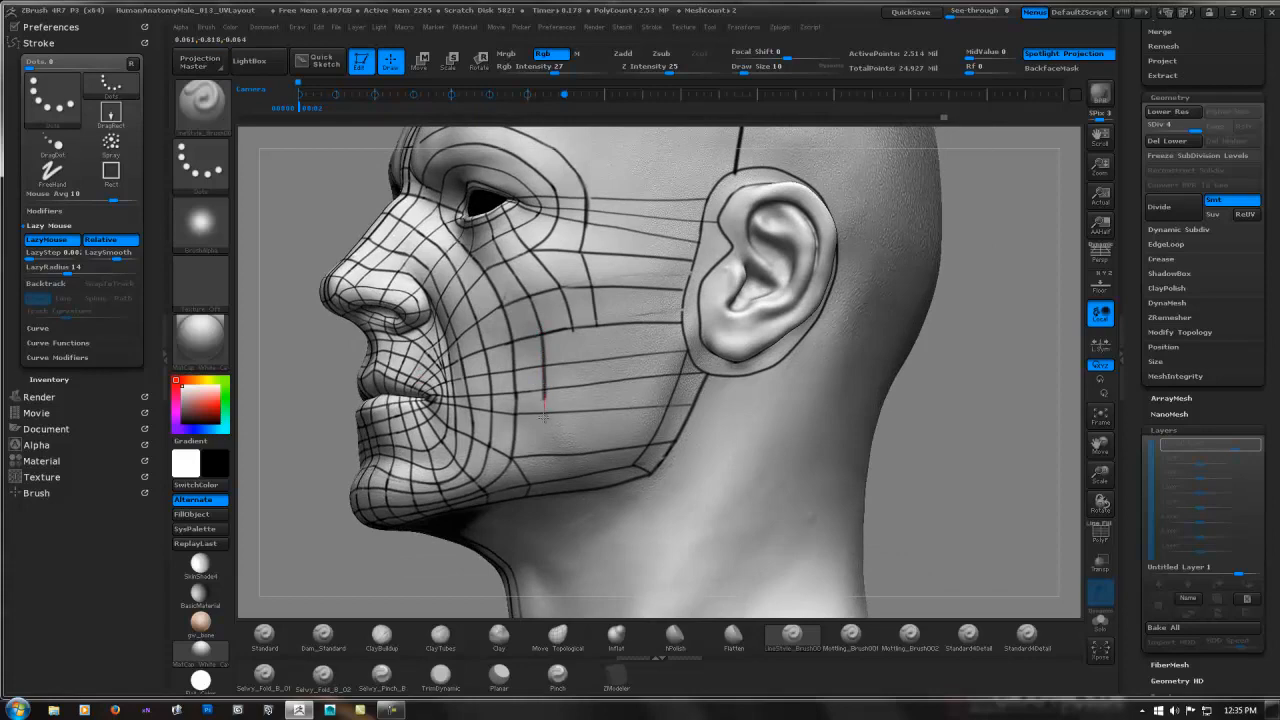
{"action": "left_click_drag", "start_coordinate": [541, 458], "coordinate": [541, 462]}
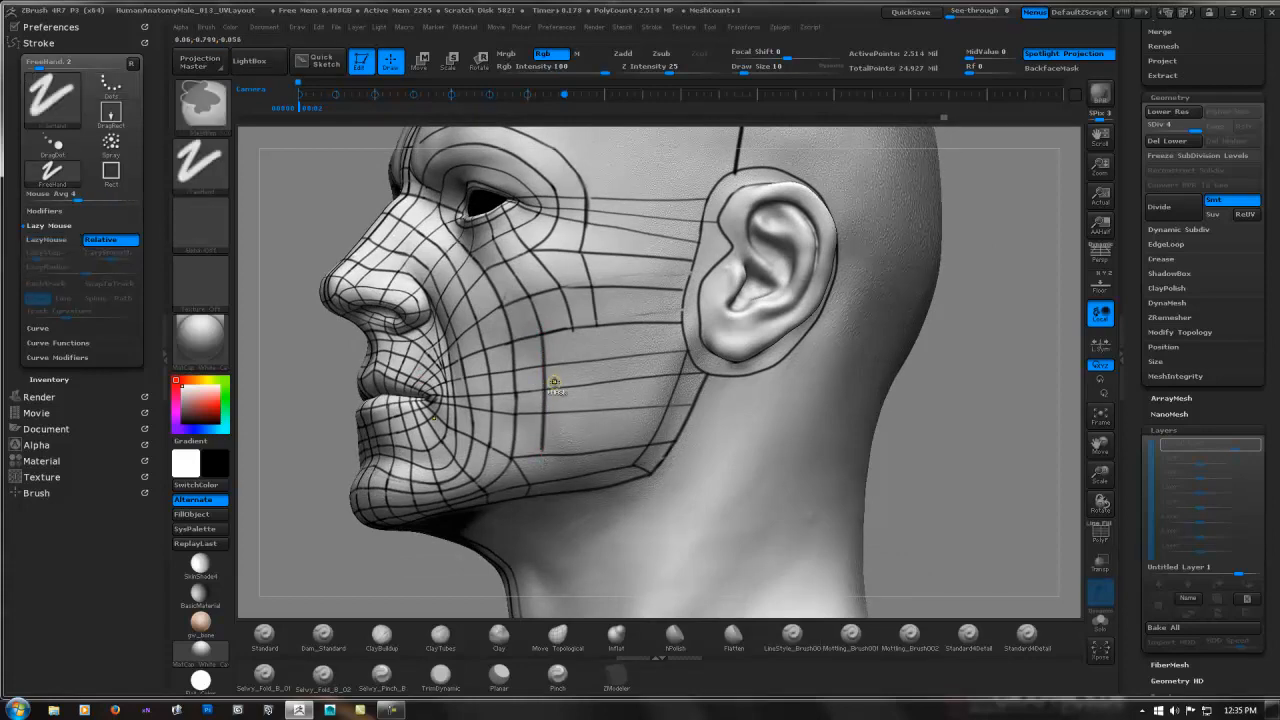
{"action": "key", "text": "ctrl+z"}
{"action": "right_click_drag", "start_coordinate": [531, 383], "coordinate": [610, 362], "text": "ctrl"}
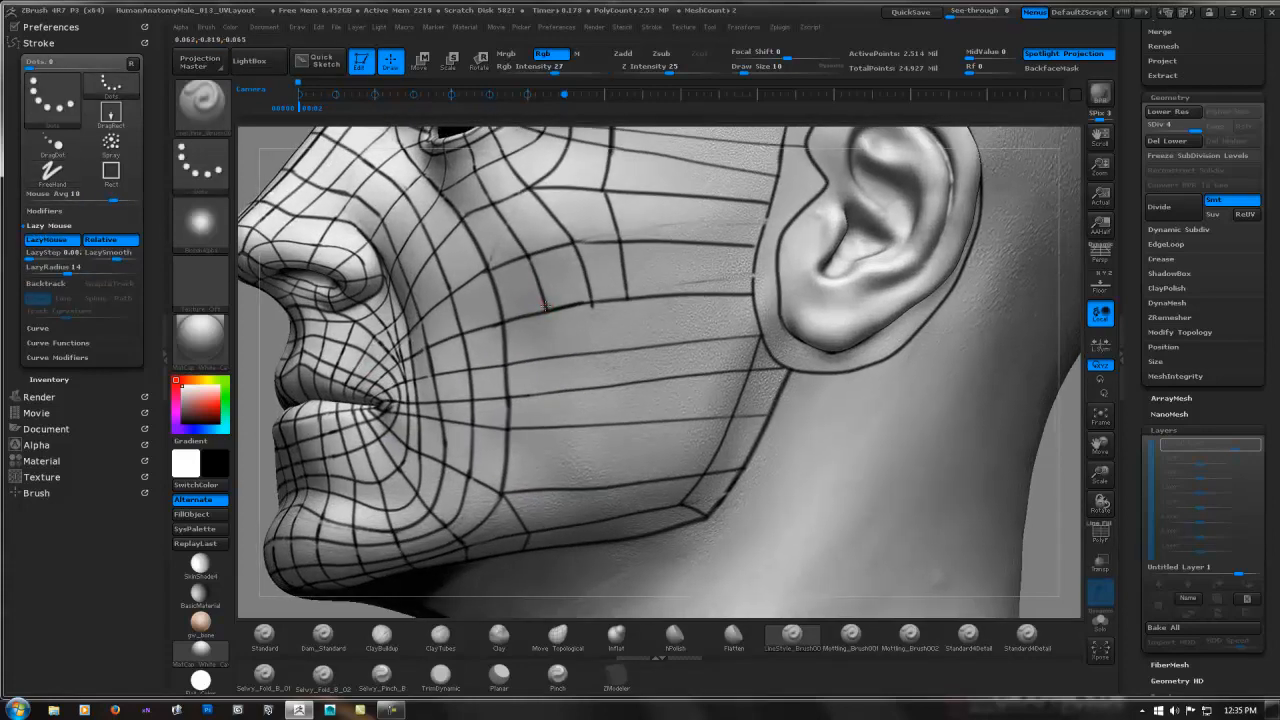
{"action": "left_click_drag", "start_coordinate": [548, 306], "coordinate": [552, 450]}
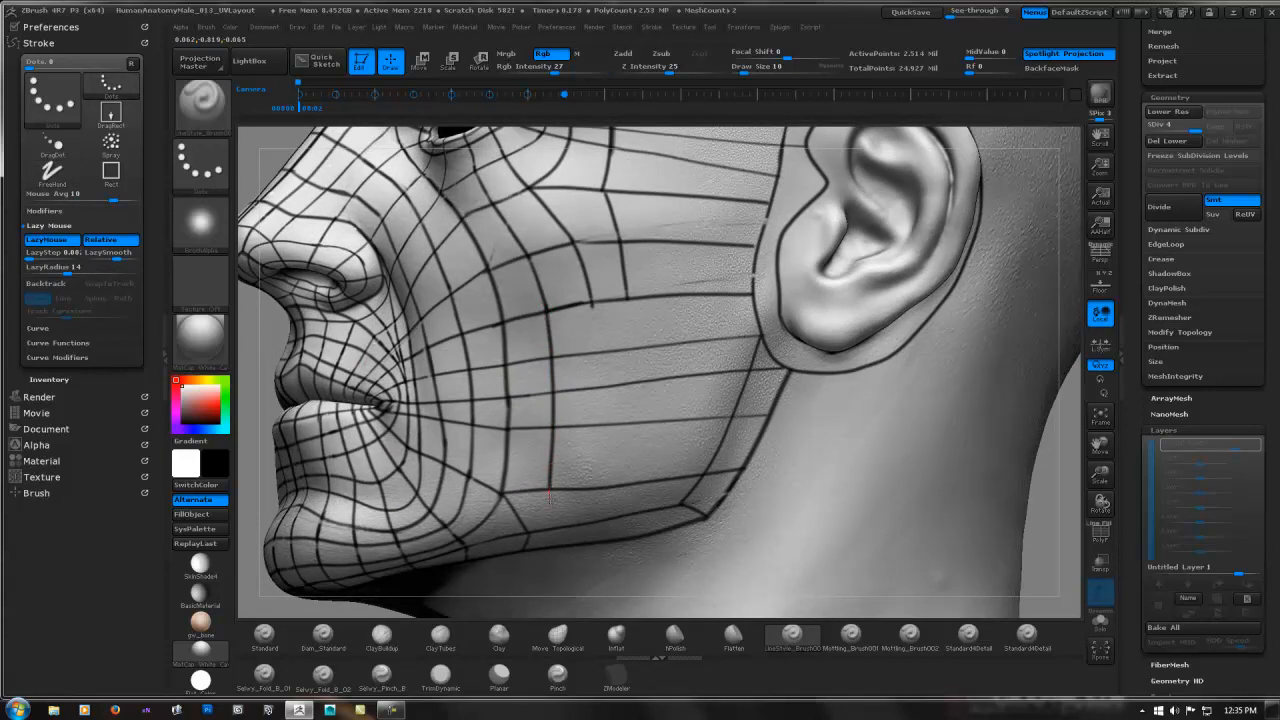
{"action": "right_click_drag", "start_coordinate": [560, 498], "coordinate": [533, 401], "text": "alt"}
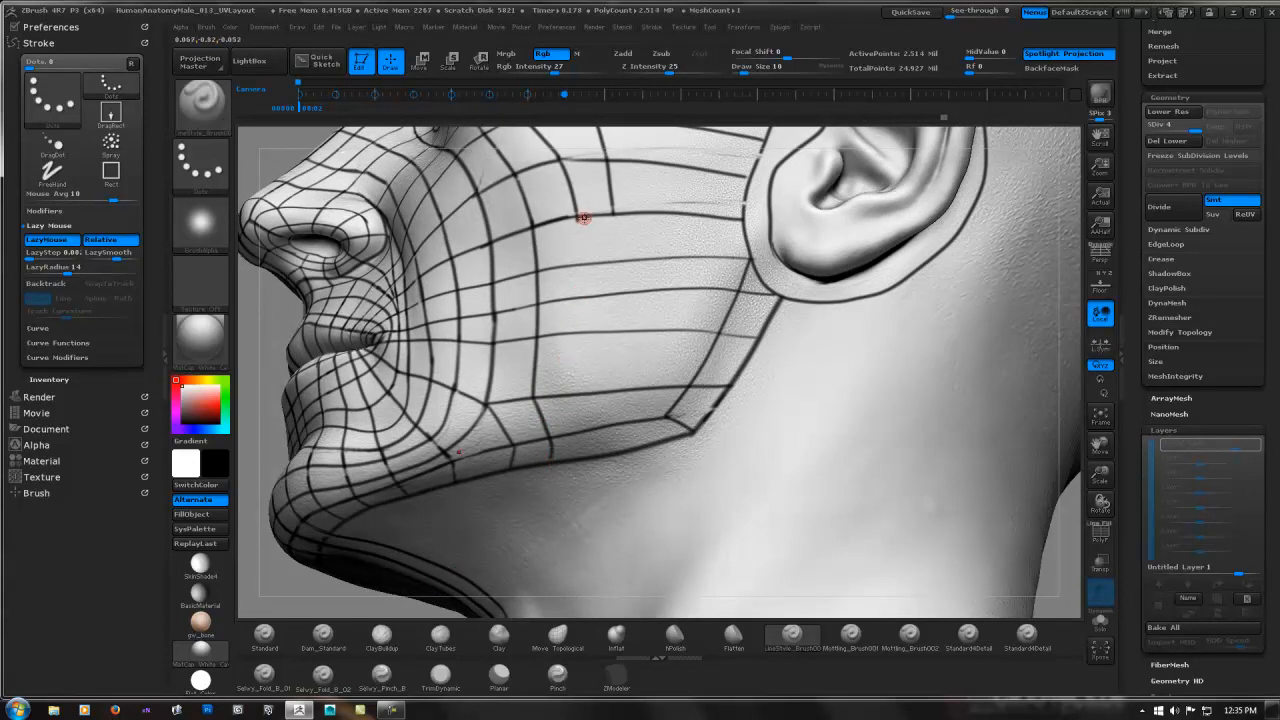
- Try to paint two more vertical cross lines from the upper cheek lines down across the lower cheek to the jaw line
{"action": "left_click_drag", "start_coordinate": [578, 214], "coordinate": [585, 461]}
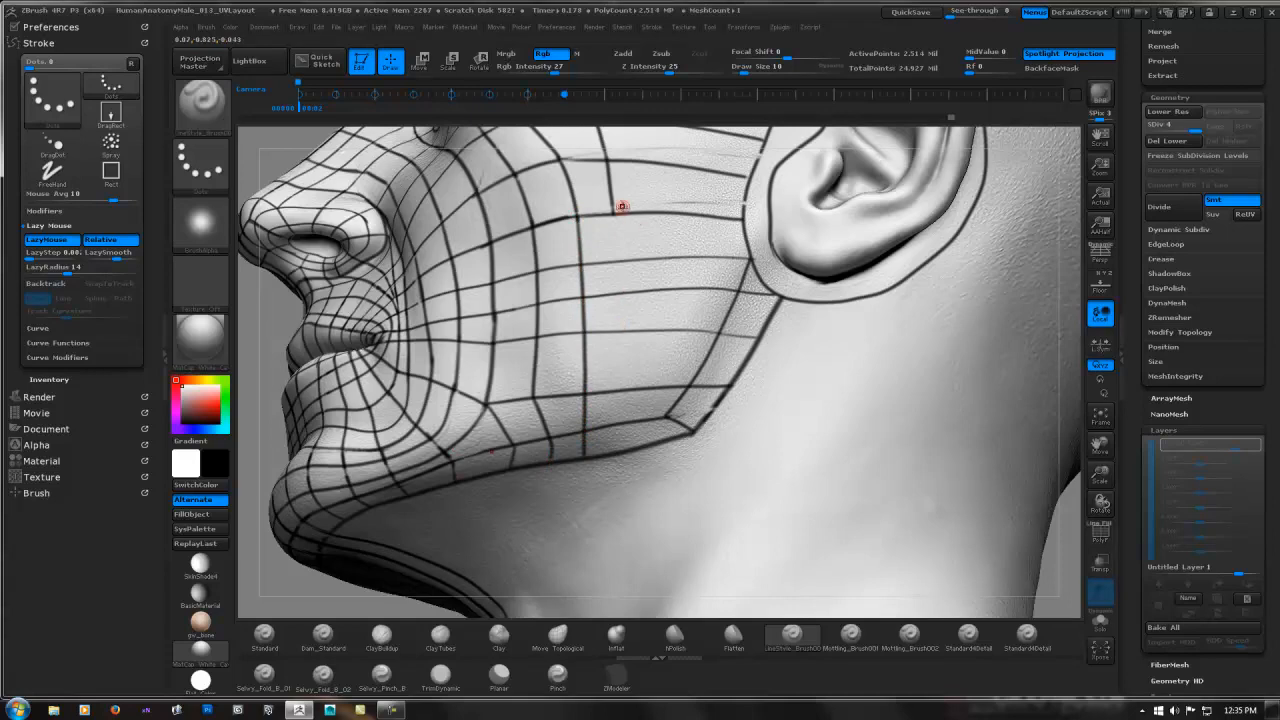
{"action": "key", "text": "ctrl"}
{"action": "mouse_move", "coordinate": [672, 279]}
{"action": "right_mouse_down", "text": "ctrl"}
{"action": "mouse_move", "coordinate": [654, 268]}
{"action": "mouse_move", "coordinate": [623, 317]}
{"action": "right_mouse_up", "text": "ctrl"}
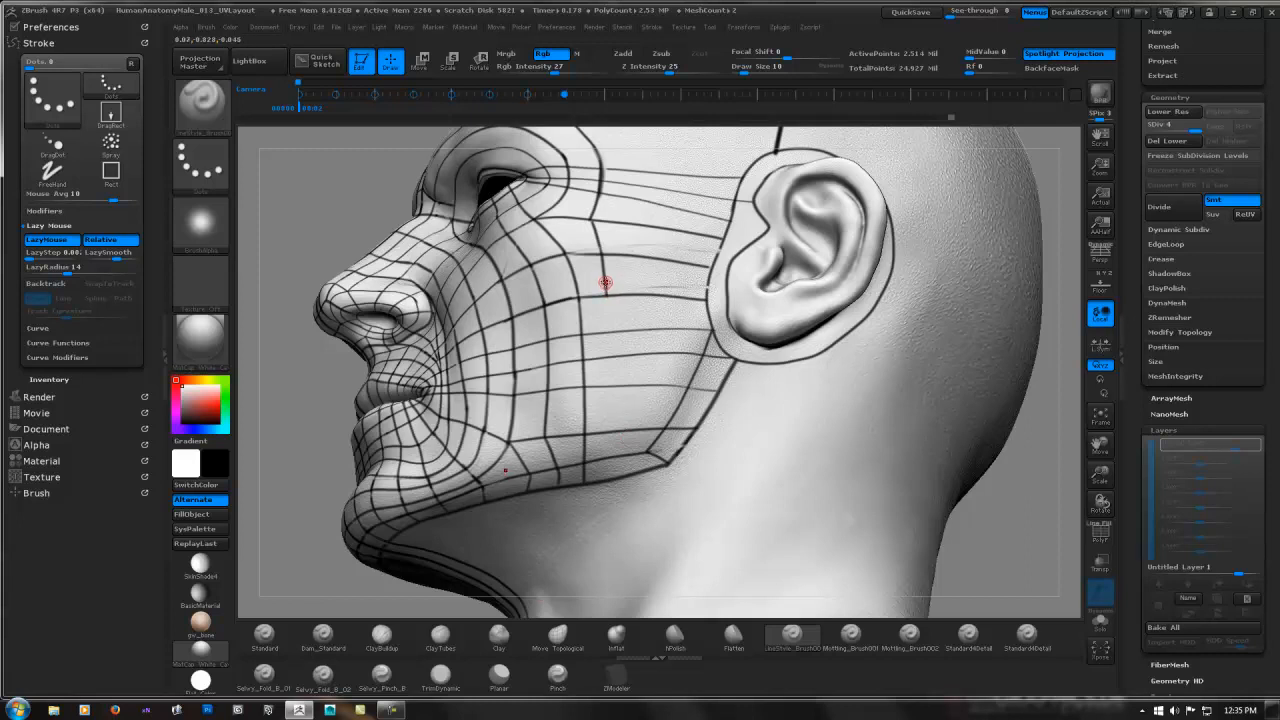
{"action": "left_click_drag", "start_coordinate": [609, 362], "coordinate": [609, 405]}
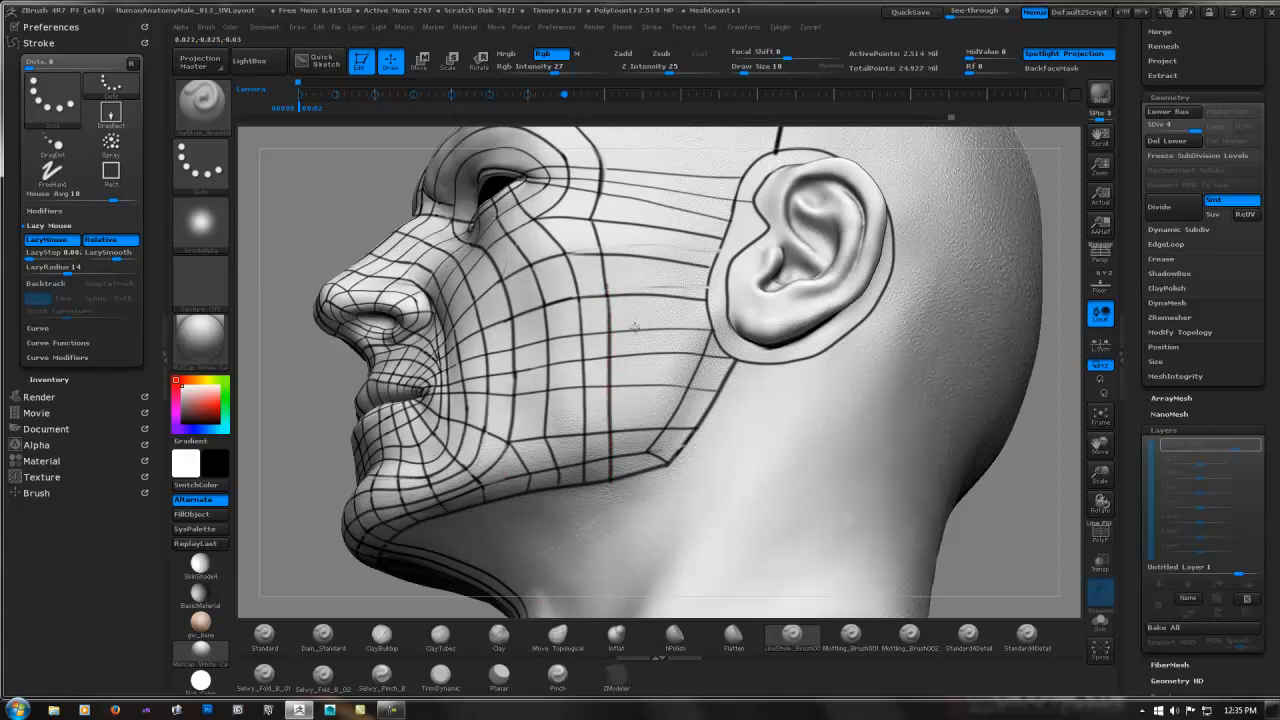
- Try to paint two vertical lines across the temple lines in front of the ear and extend them down to the jaw
{"action": "mouse_move", "coordinate": [626, 368]}
{"action": "right_mouse_down"}
{"action": "mouse_move", "coordinate": [596, 376]}
{"action": "mouse_move", "coordinate": [623, 363]}
{"action": "mouse_move", "coordinate": [620, 262]}
{"action": "right_mouse_up"}
{"action": "left_click_drag", "start_coordinate": [612, 215], "coordinate": [611, 306]}
{"action": "mouse_move", "coordinate": [665, 225]}
{"action": "left_mouse_down"}
{"action": "mouse_move", "coordinate": [649, 322]}
{"action": "mouse_move", "coordinate": [612, 356]}
{"action": "left_mouse_up"}
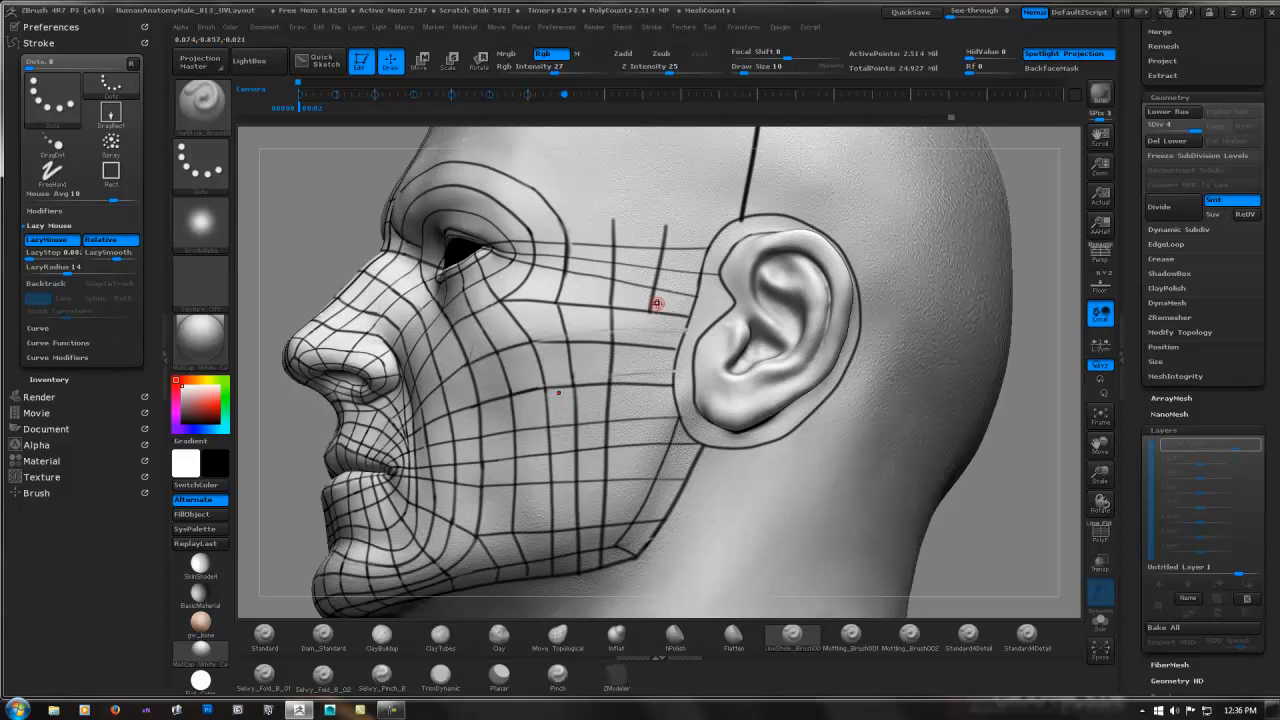
{"action": "key", "text": "ctrl"}
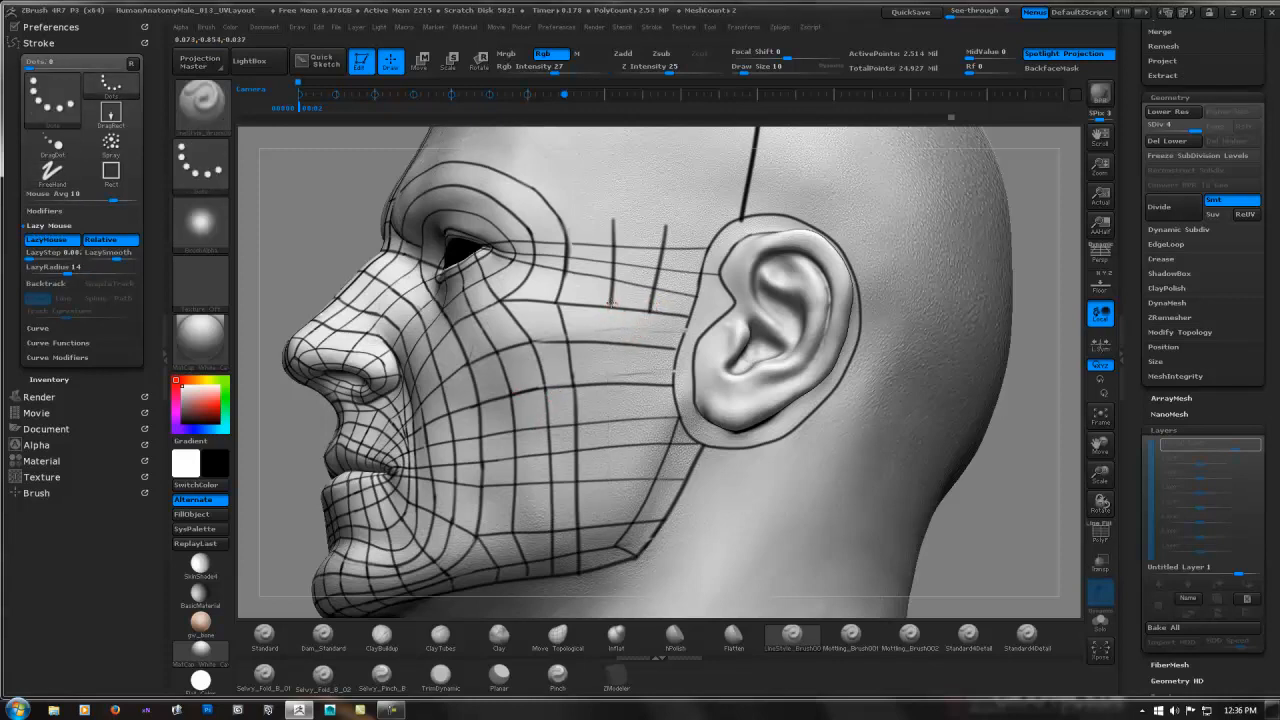
{"action": "left_click_drag", "start_coordinate": [612, 302], "coordinate": [607, 528]}
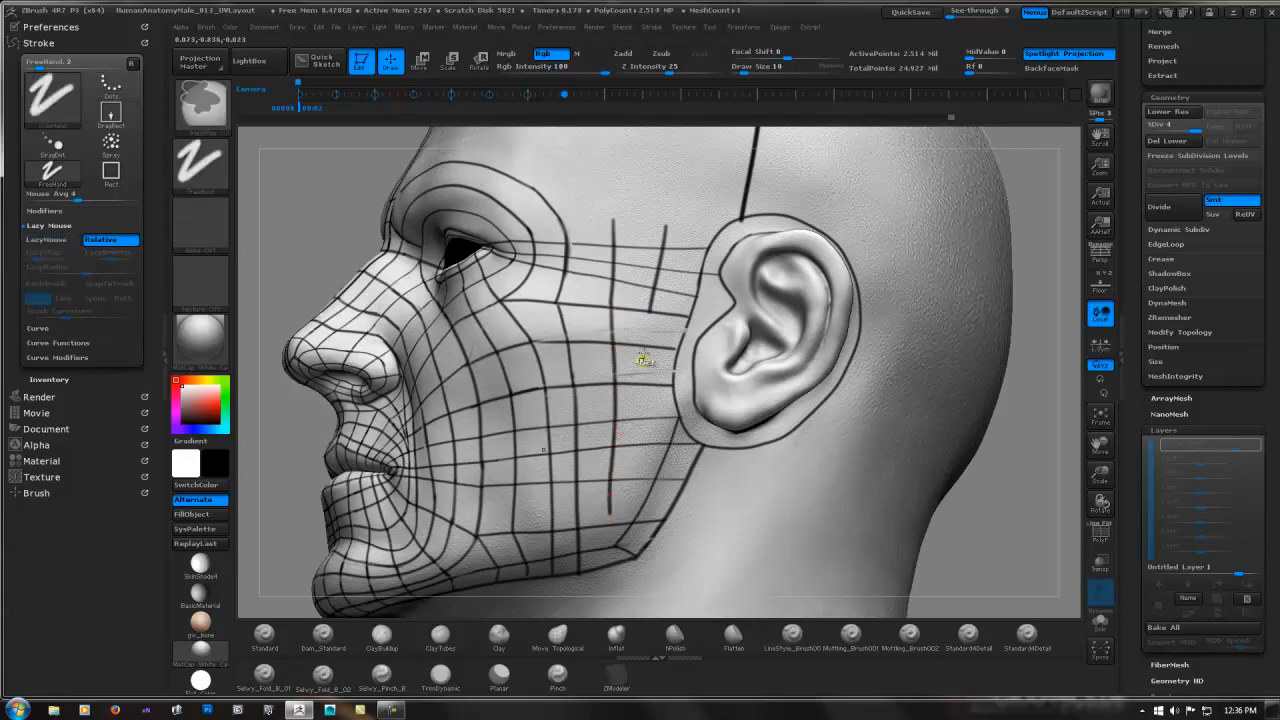
{"action": "key", "text": "ctrl+z"}
{"action": "left_click_drag", "start_coordinate": [610, 309], "coordinate": [611, 500]}
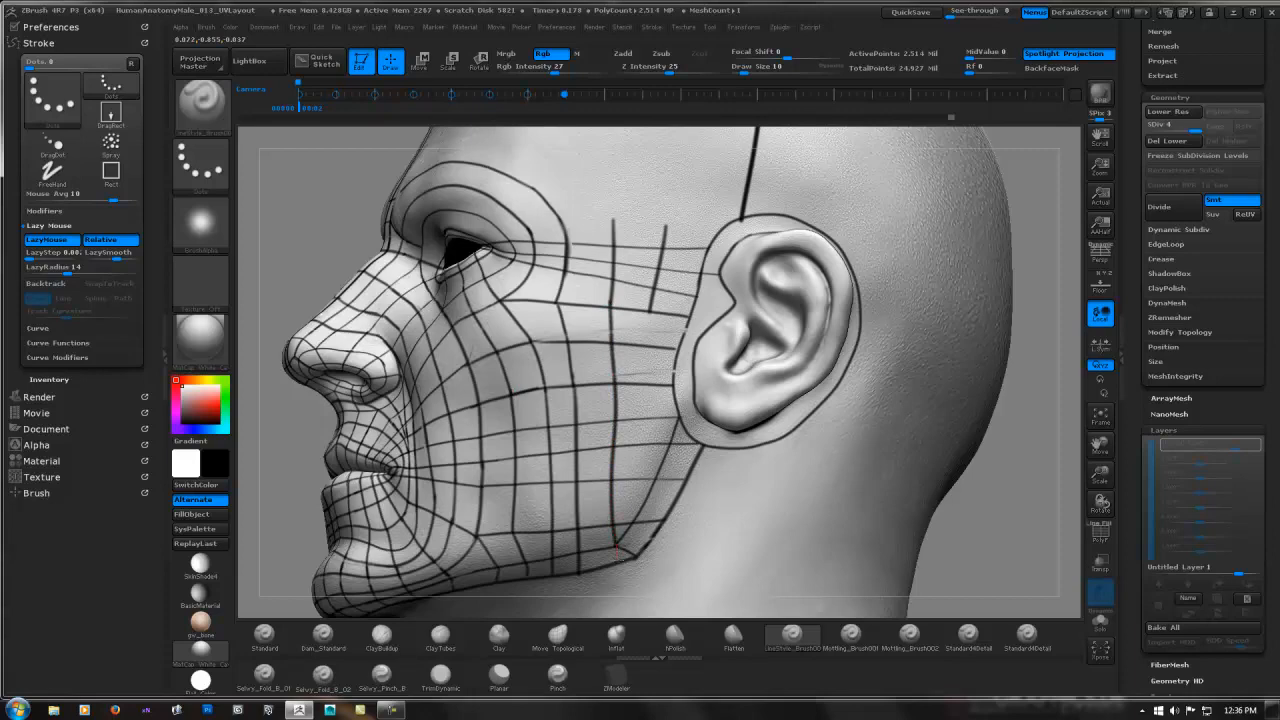
{"action": "left_click_drag", "start_coordinate": [651, 302], "coordinate": [636, 468]}
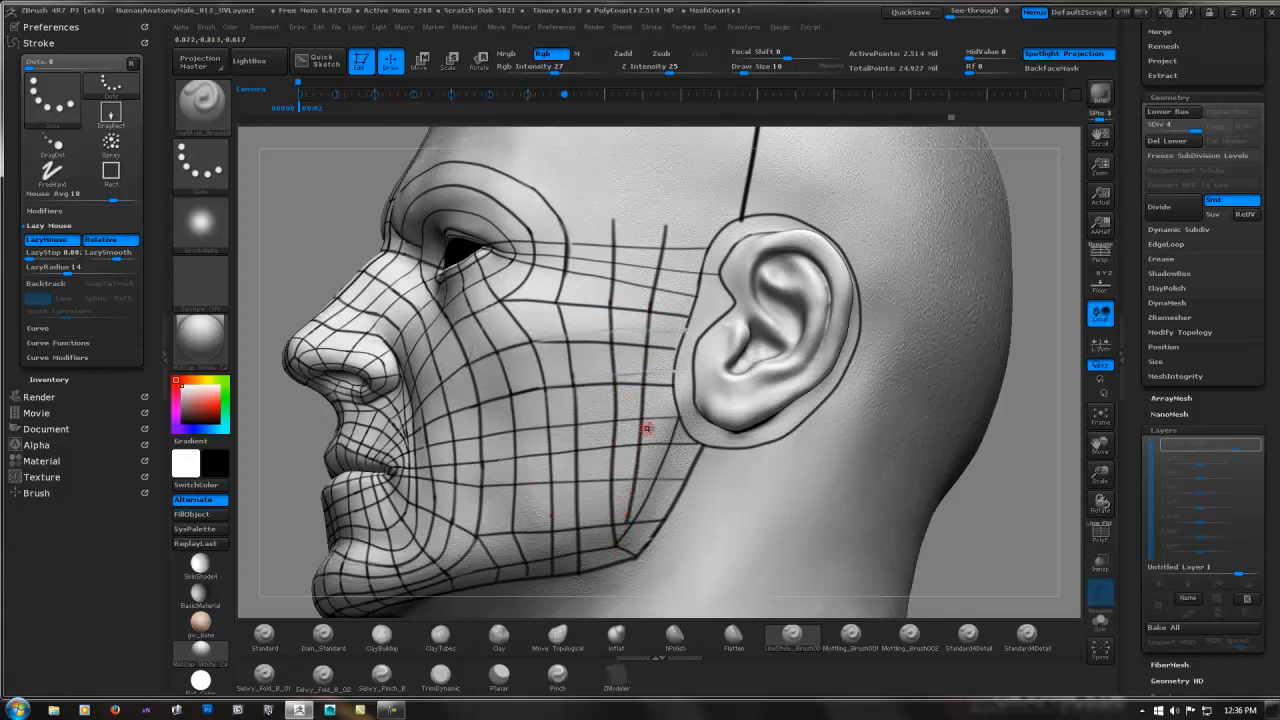
{"action": "mouse_move", "coordinate": [650, 402]}
{"action": "right_mouse_down"}
{"action": "mouse_move", "coordinate": [575, 392]}
{"action": "mouse_move", "coordinate": [661, 371]}
{"action": "right_mouse_up"}
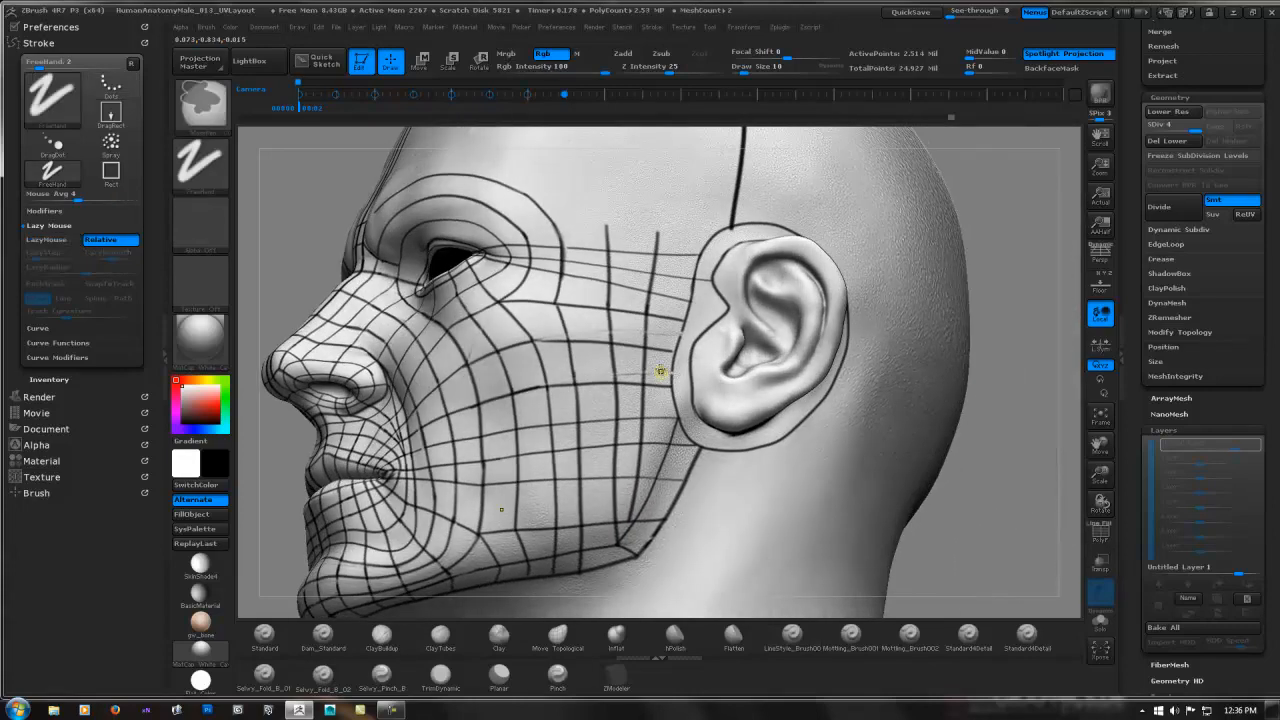
- Undo the new vertical lines across the temple and cheek
{"action": "key", "text": "ctrl+z"}
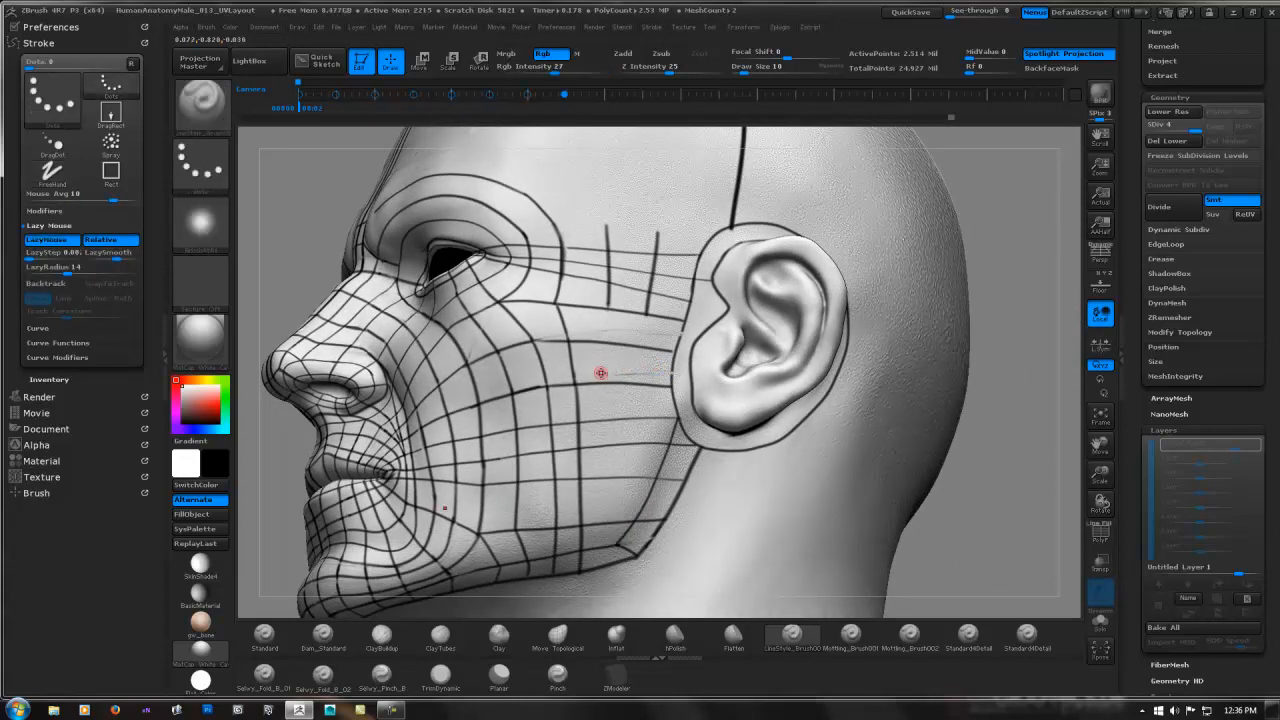
{"action": "key", "text": "shift"}
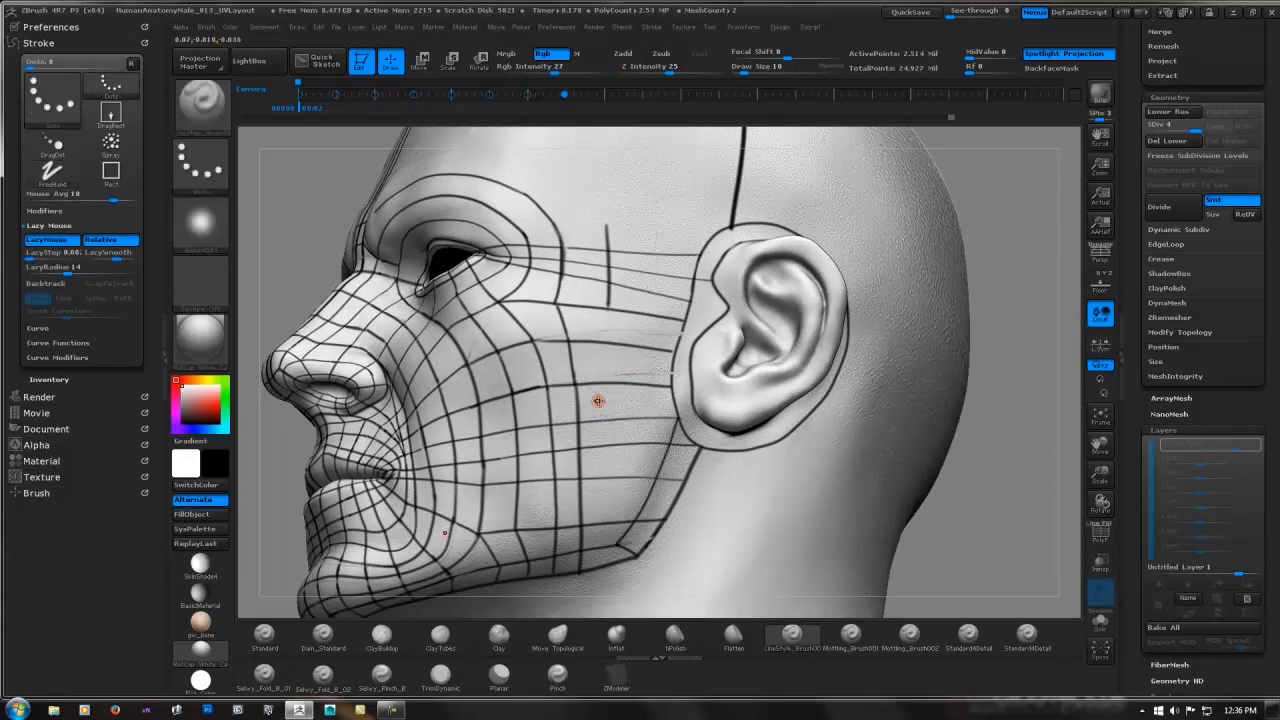
{"action": "key", "text": "shift"}
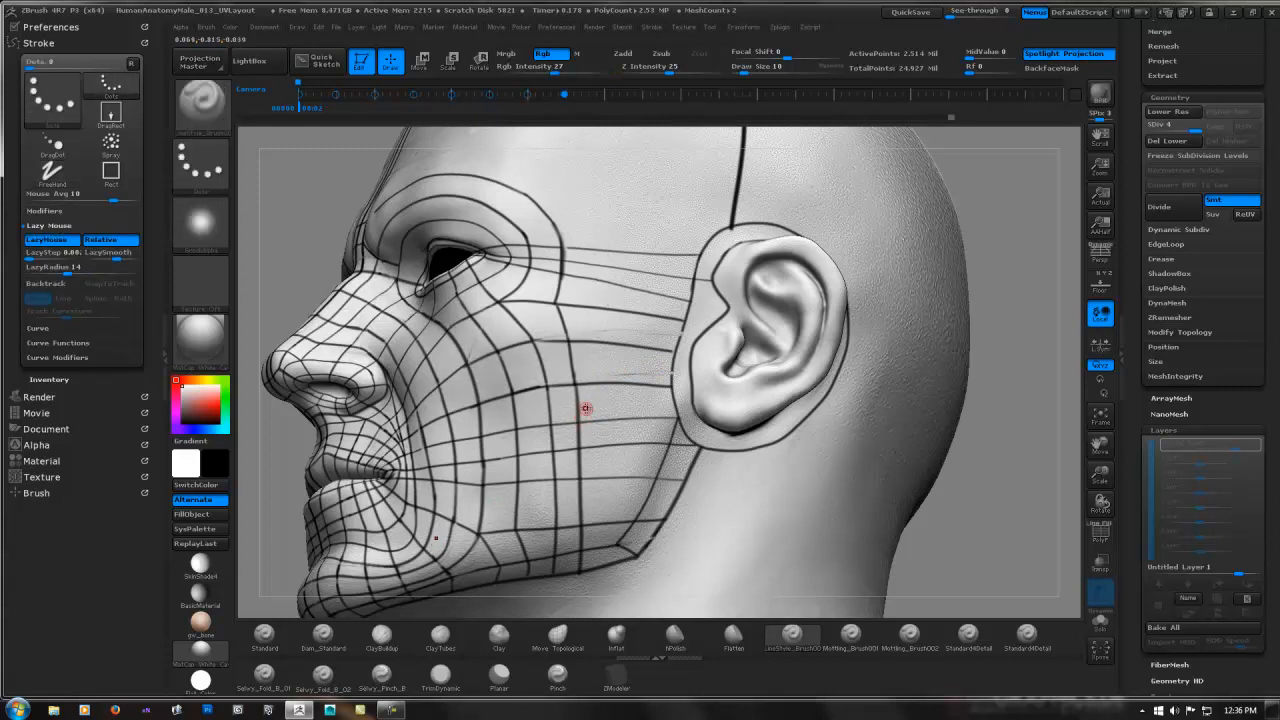
{"action": "key", "text": "shift"}
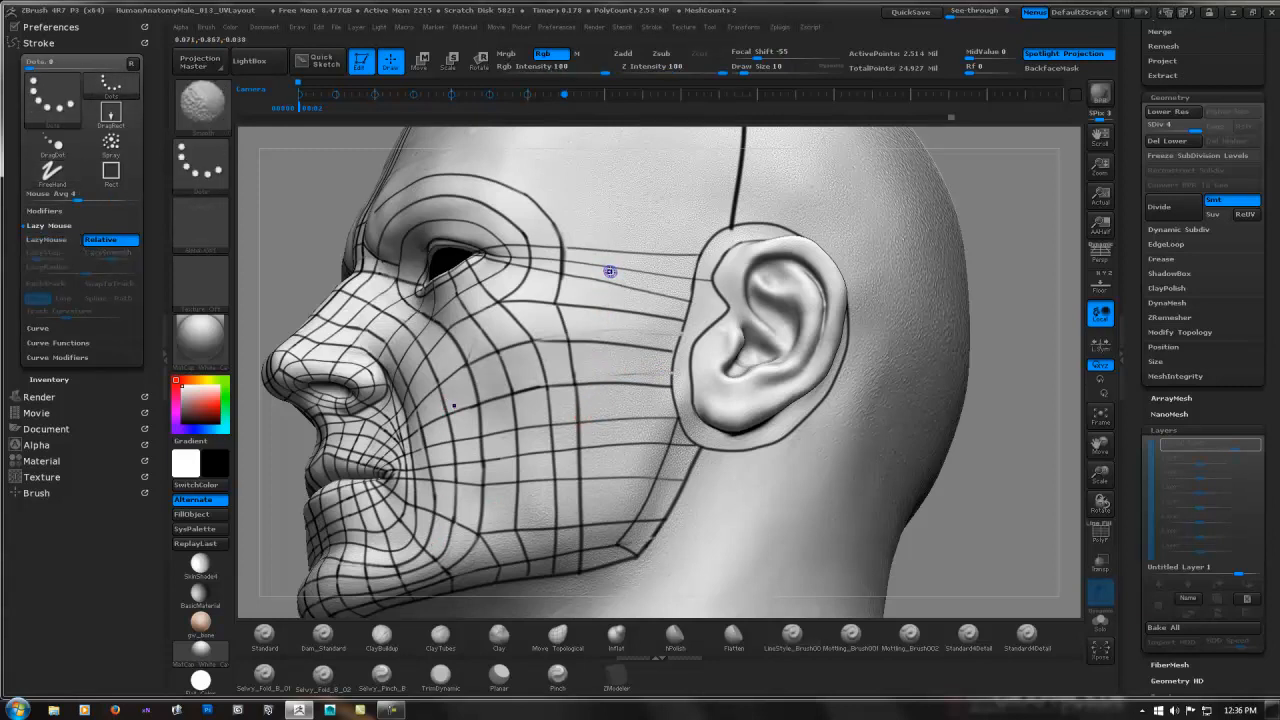
{"action": "key", "text": "shift"}
{"action": "key", "text": "ctrl+shift+z"}
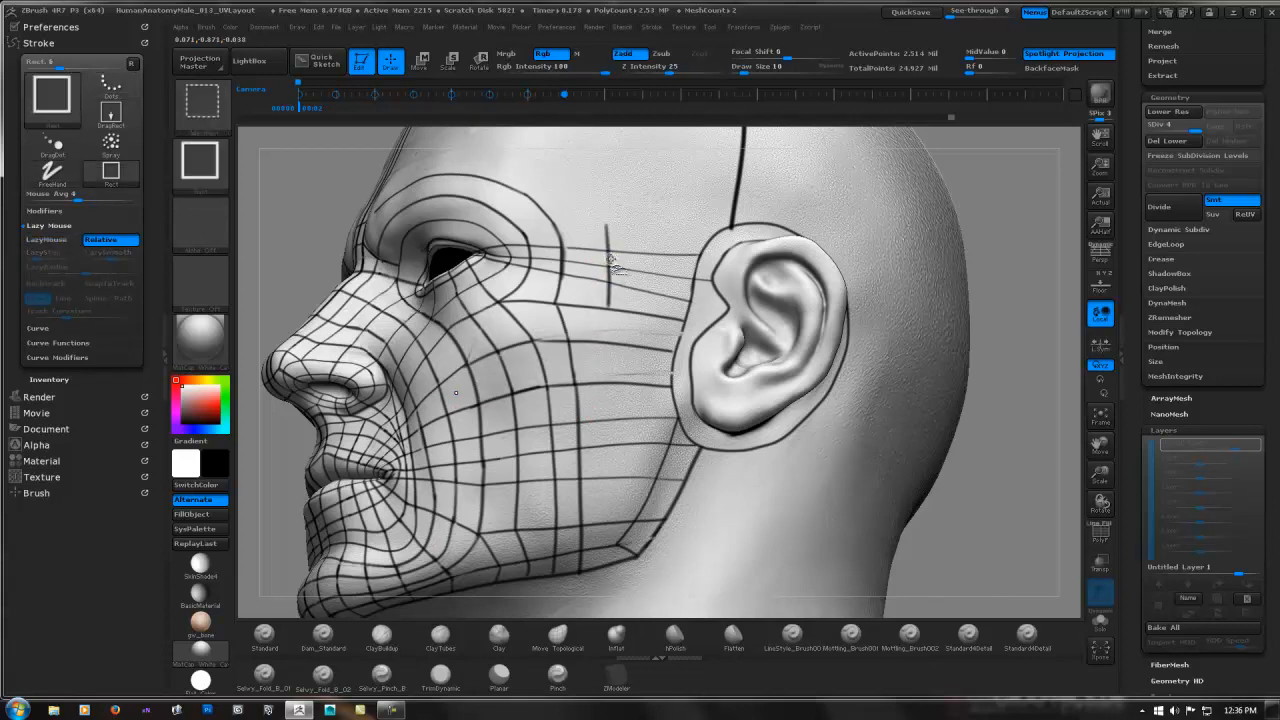
{"action": "key", "text": "ctrl+shift+z"}
- Continue the next cheek cross line down to the jaw line, repainting its lower end
{"action": "mouse_move", "coordinate": [615, 317]}
{"action": "right_mouse_down", "text": "ctrl"}
{"action": "mouse_move", "coordinate": [621, 345]}
{"action": "mouse_move", "coordinate": [594, 295]}
{"action": "right_mouse_up", "text": "ctrl"}
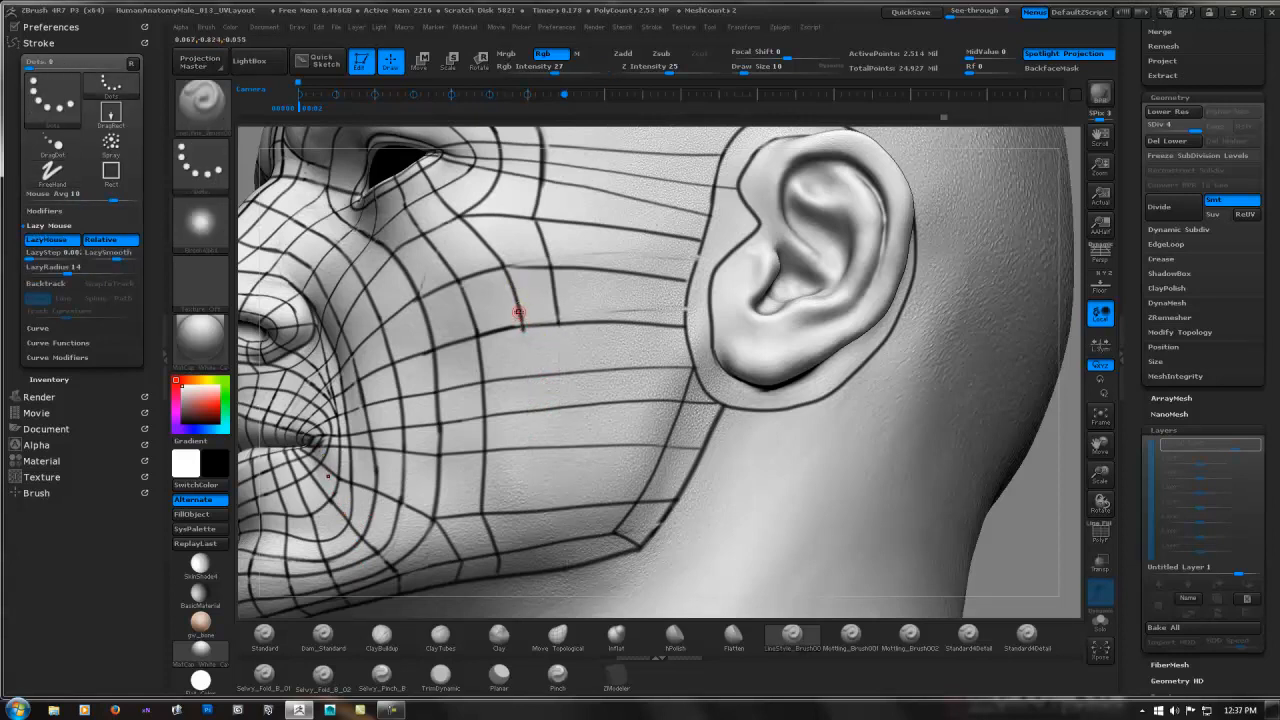
{"action": "left_click_drag", "start_coordinate": [524, 354], "coordinate": [520, 487]}
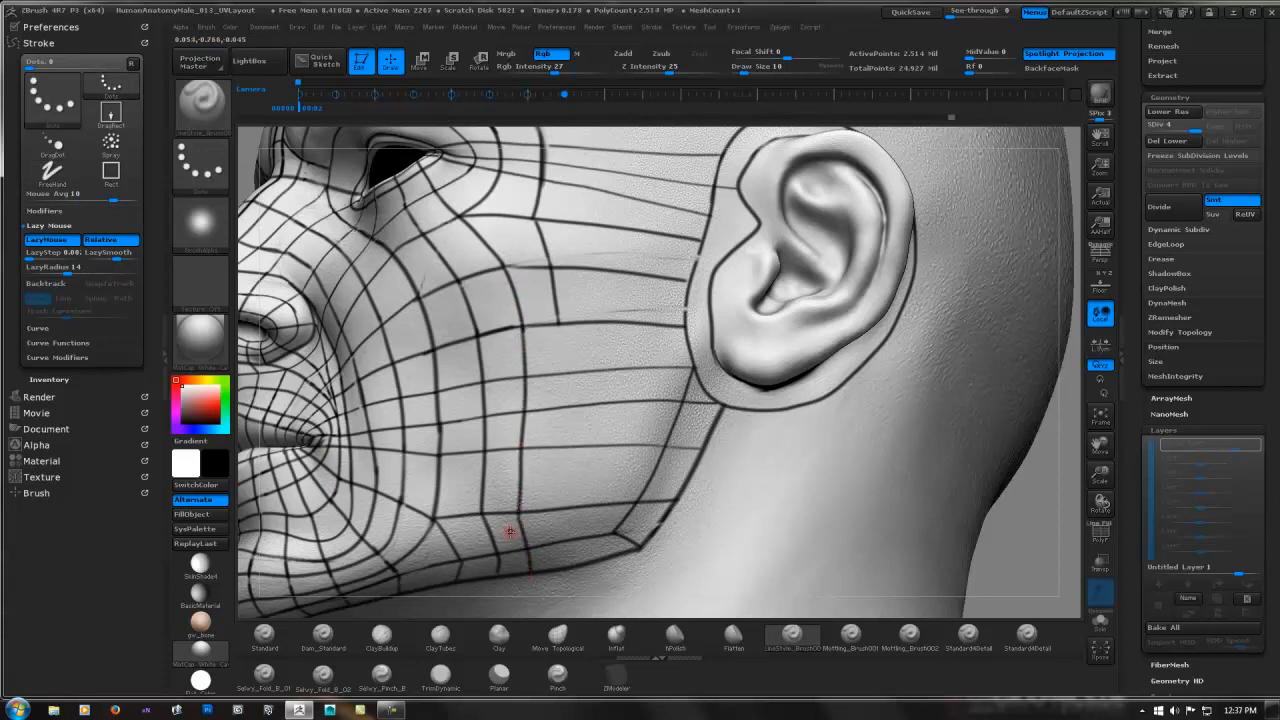
{"action": "key", "text": "ctrl+z"}
{"action": "left_click_drag", "start_coordinate": [518, 516], "coordinate": [521, 571]}
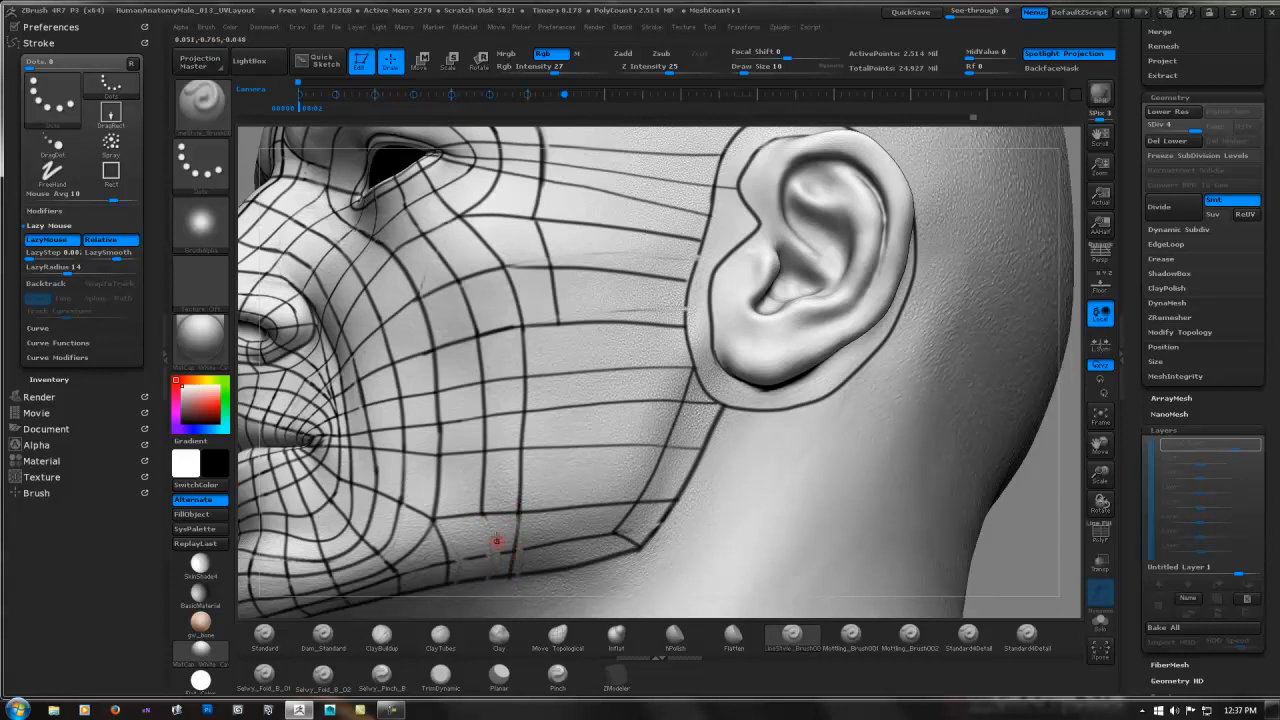
- Repaint the lower ends of the neighboring cross lines between the lowest cheek line and the jaw line
{"action": "left_click_drag", "start_coordinate": [482, 507], "coordinate": [479, 560]}
{"action": "key", "text": "ctrl+z"}
{"action": "right_click_drag", "start_coordinate": [493, 542], "coordinate": [547, 486], "text": "alt"}
{"action": "right_click_drag", "start_coordinate": [446, 521], "coordinate": [389, 545]}
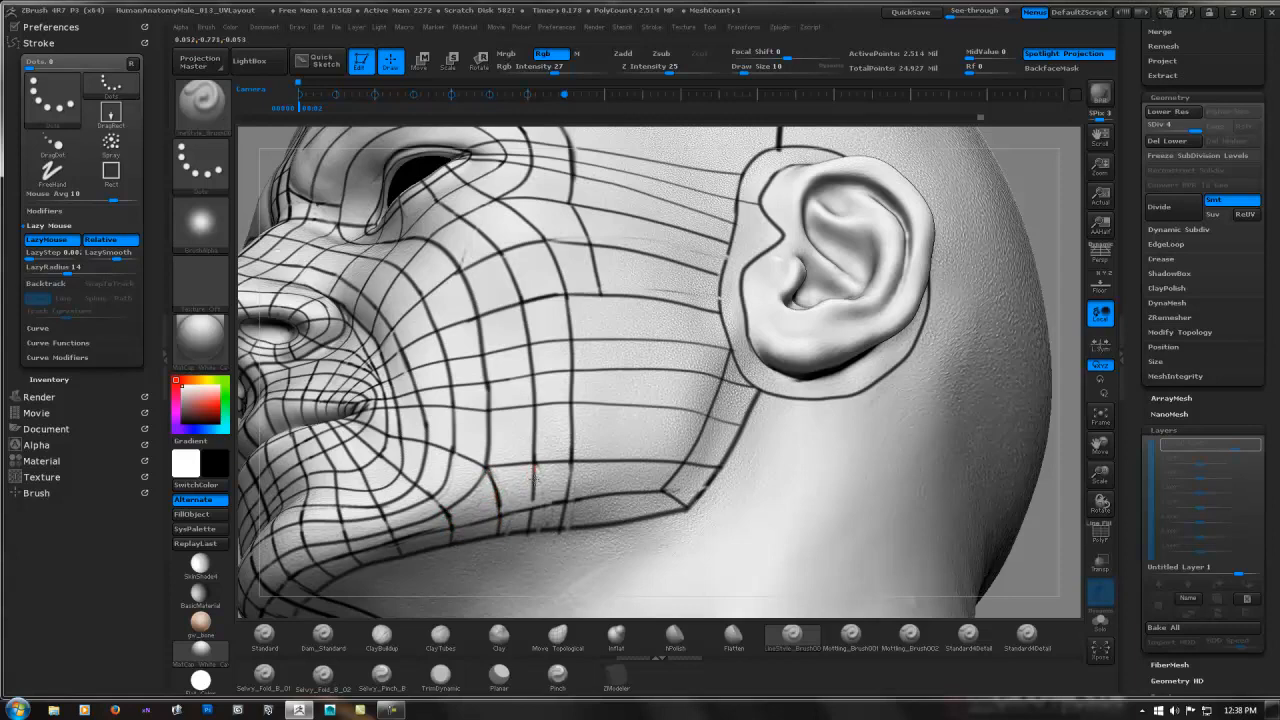
{"action": "left_click_drag", "start_coordinate": [532, 497], "coordinate": [530, 527]}
- Paint two short vertical lines across the temple lines between the outer eye loop and the ear
{"action": "right_click_drag", "start_coordinate": [578, 472], "coordinate": [514, 451]}
{"action": "mouse_move", "coordinate": [527, 383]}
{"action": "right_mouse_down"}
{"action": "mouse_move", "coordinate": [514, 400]}
{"action": "mouse_move", "coordinate": [533, 376]}
{"action": "mouse_move", "coordinate": [505, 562]}
{"action": "right_mouse_up"}
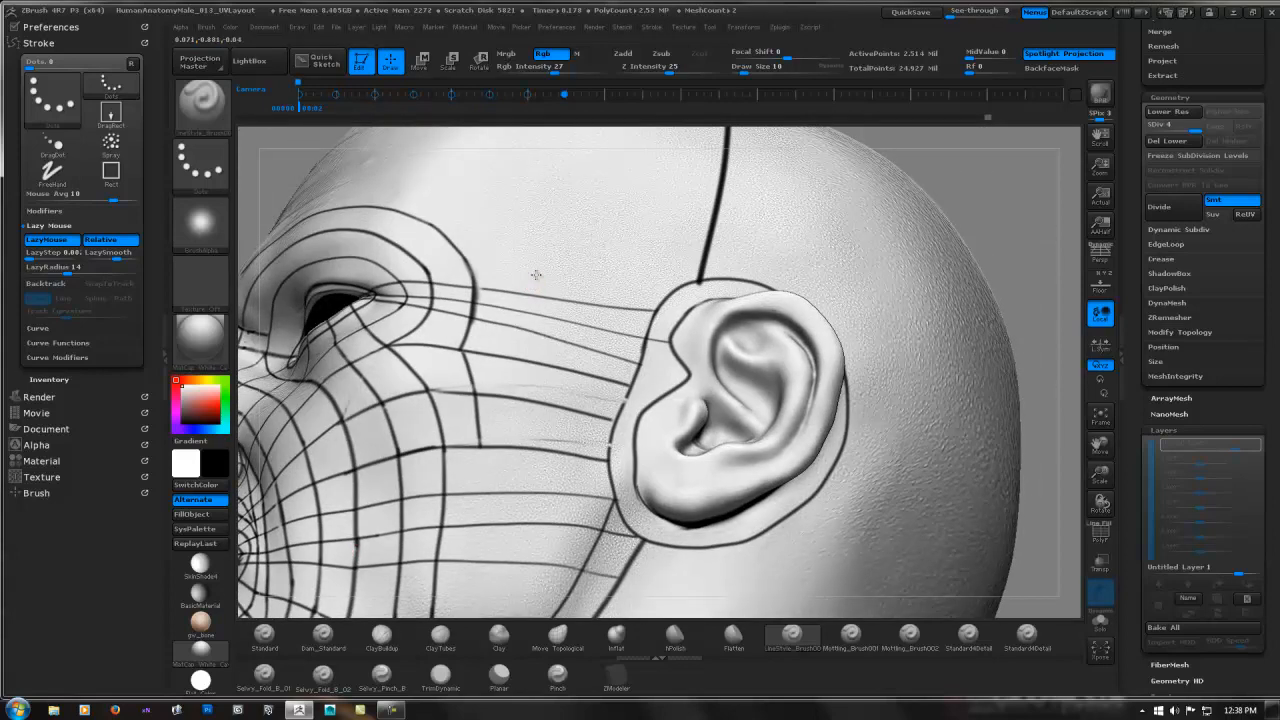
{"action": "left_click_drag", "start_coordinate": [535, 277], "coordinate": [522, 368]}
{"action": "left_click_drag", "start_coordinate": [598, 292], "coordinate": [574, 385]}
- Extend the two temple cross lines and the cheek cross line beside them down to the jaw line
{"action": "right_click_drag", "start_coordinate": [577, 371], "coordinate": [560, 286]}
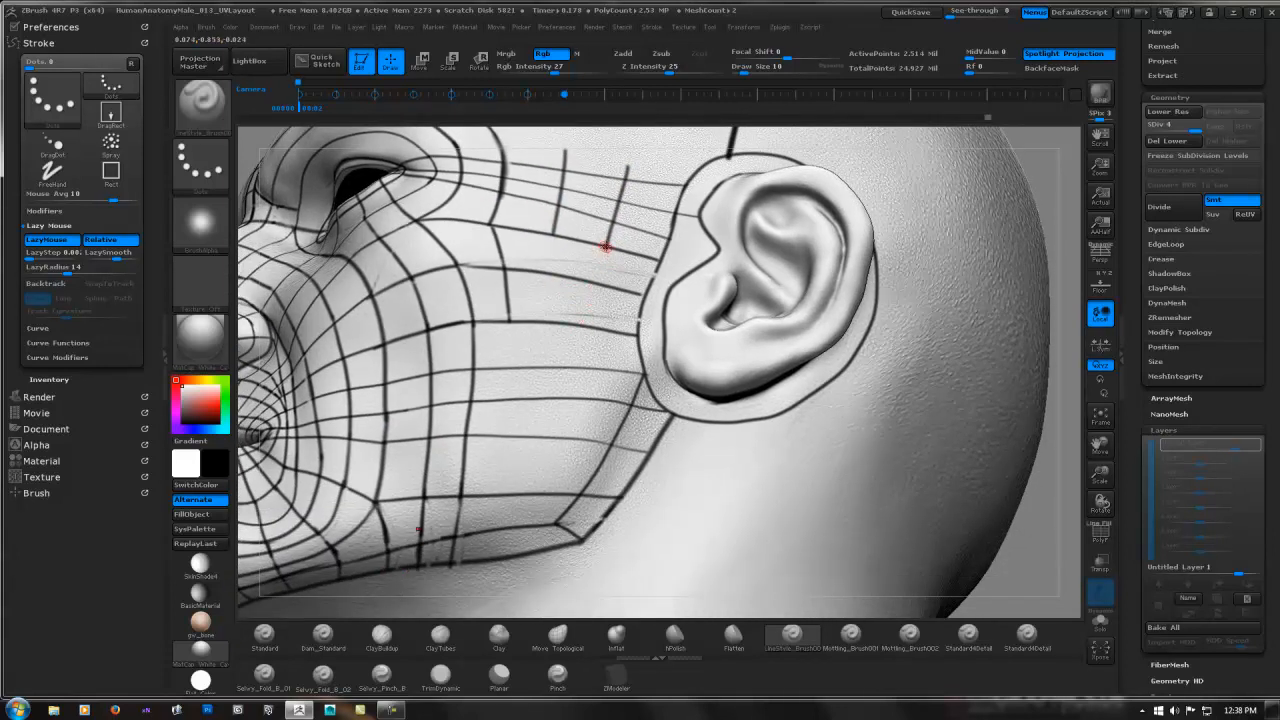
{"action": "mouse_move", "coordinate": [605, 245]}
{"action": "left_mouse_down"}
{"action": "mouse_move", "coordinate": [586, 390]}
{"action": "mouse_move", "coordinate": [534, 524]}
{"action": "left_mouse_up"}
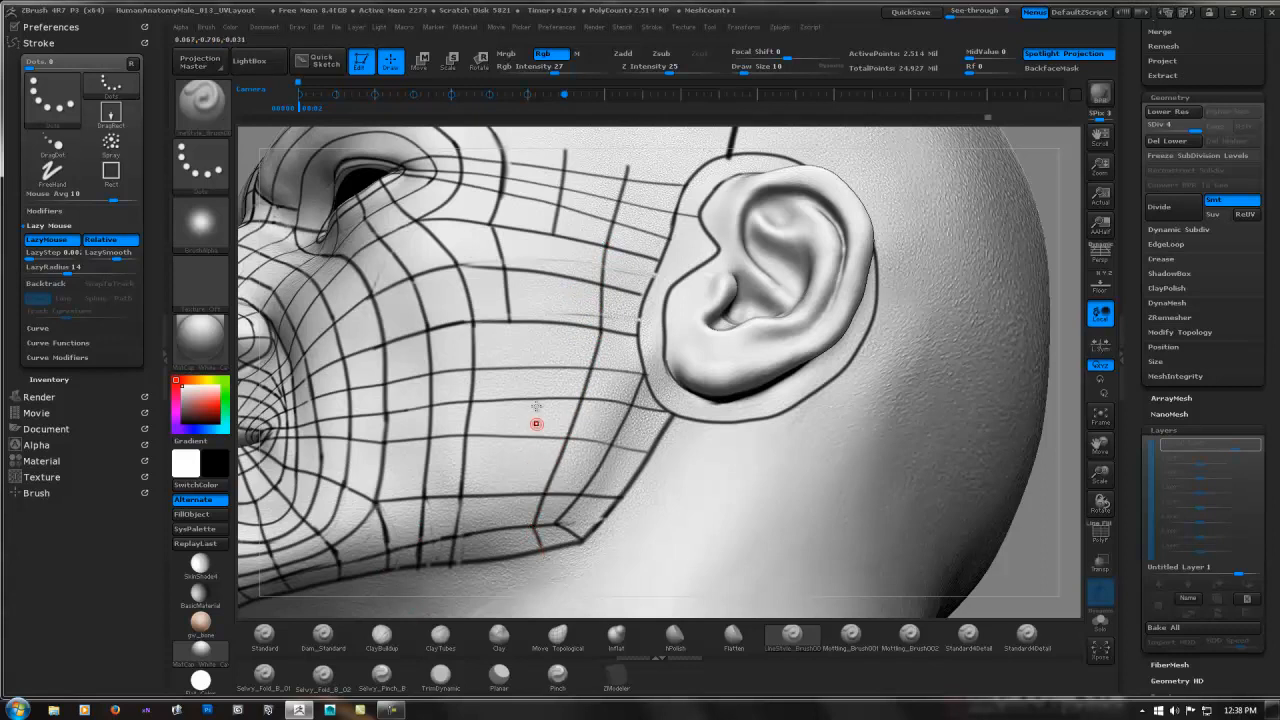
{"action": "left_click_drag", "start_coordinate": [552, 258], "coordinate": [512, 508]}
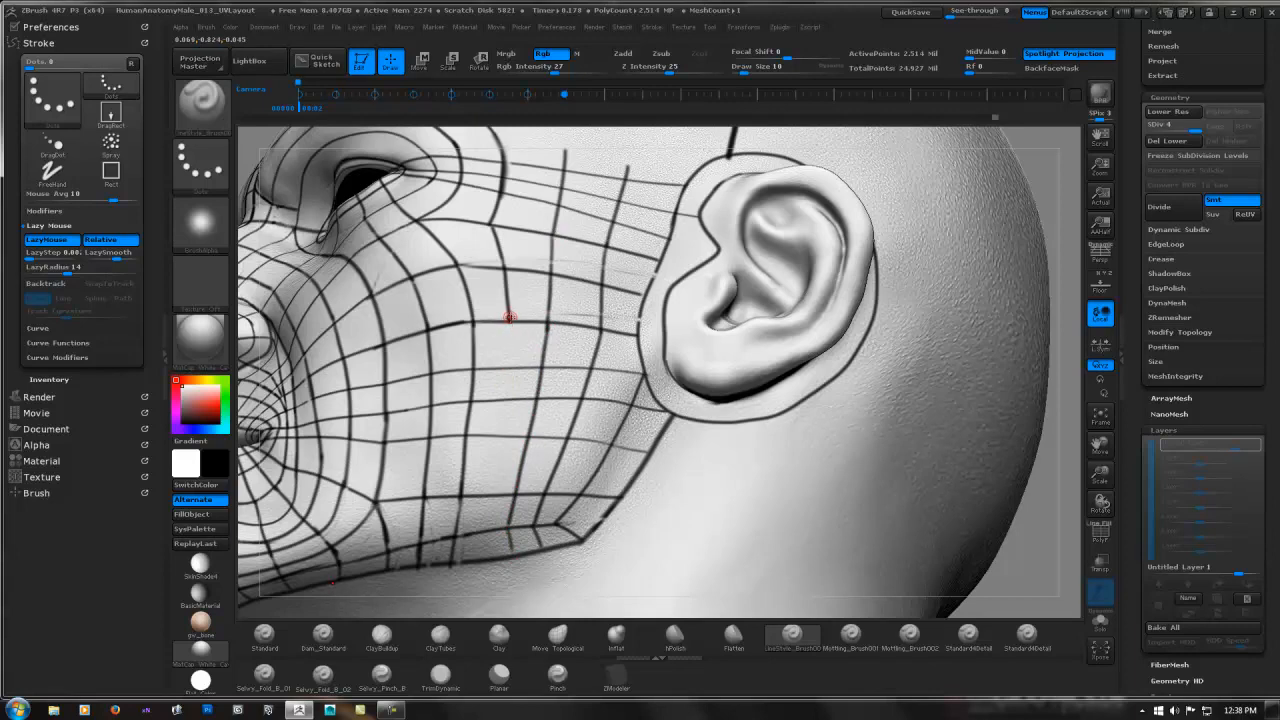
{"action": "left_click_drag", "start_coordinate": [506, 316], "coordinate": [485, 515]}
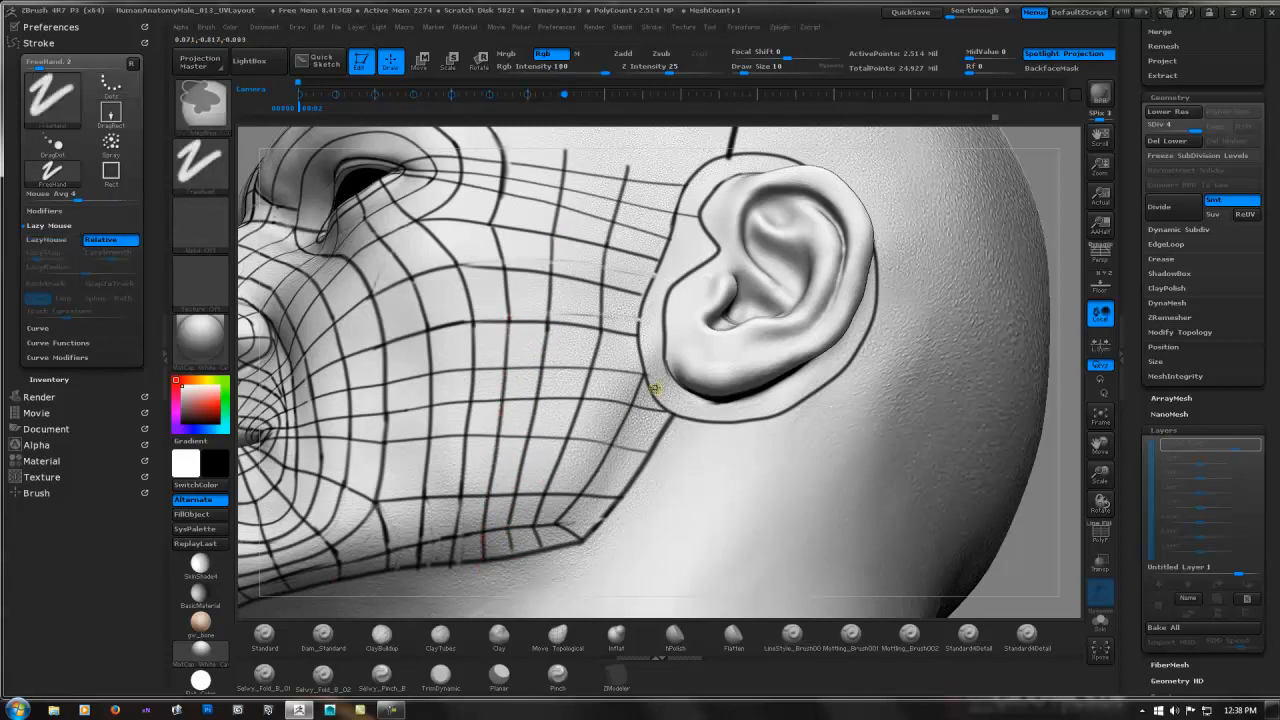
- Extend the temple and cheek lines across the band inside the ear loop to the front edge and lobe of the ear
{"action": "mouse_move", "coordinate": [651, 386]}
{"action": "right_mouse_down", "text": "ctrl"}
{"action": "mouse_move", "coordinate": [600, 345]}
{"action": "mouse_move", "coordinate": [733, 339]}
{"action": "right_mouse_up", "text": "ctrl"}
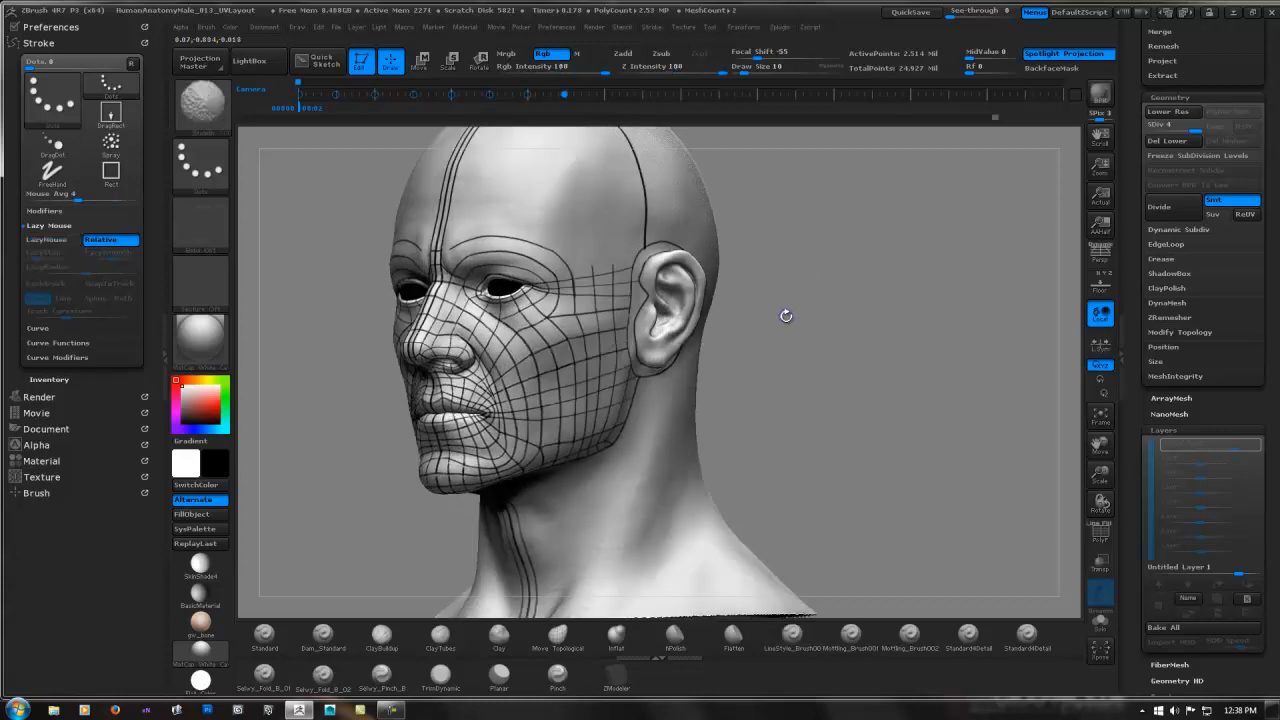
{"action": "right_click_drag", "start_coordinate": [768, 291], "coordinate": [764, 409], "text": "alt"}
{"action": "mouse_move", "coordinate": [589, 354]}
{"action": "right_mouse_down", "text": "ctrl"}
{"action": "mouse_move", "coordinate": [606, 343]}
{"action": "mouse_move", "coordinate": [592, 380]}
{"action": "mouse_move", "coordinate": [561, 390]}
{"action": "mouse_move", "coordinate": [580, 388]}
{"action": "mouse_move", "coordinate": [584, 338]}
{"action": "mouse_move", "coordinate": [615, 357]}
{"action": "mouse_move", "coordinate": [597, 358]}
{"action": "right_mouse_up", "text": "ctrl"}
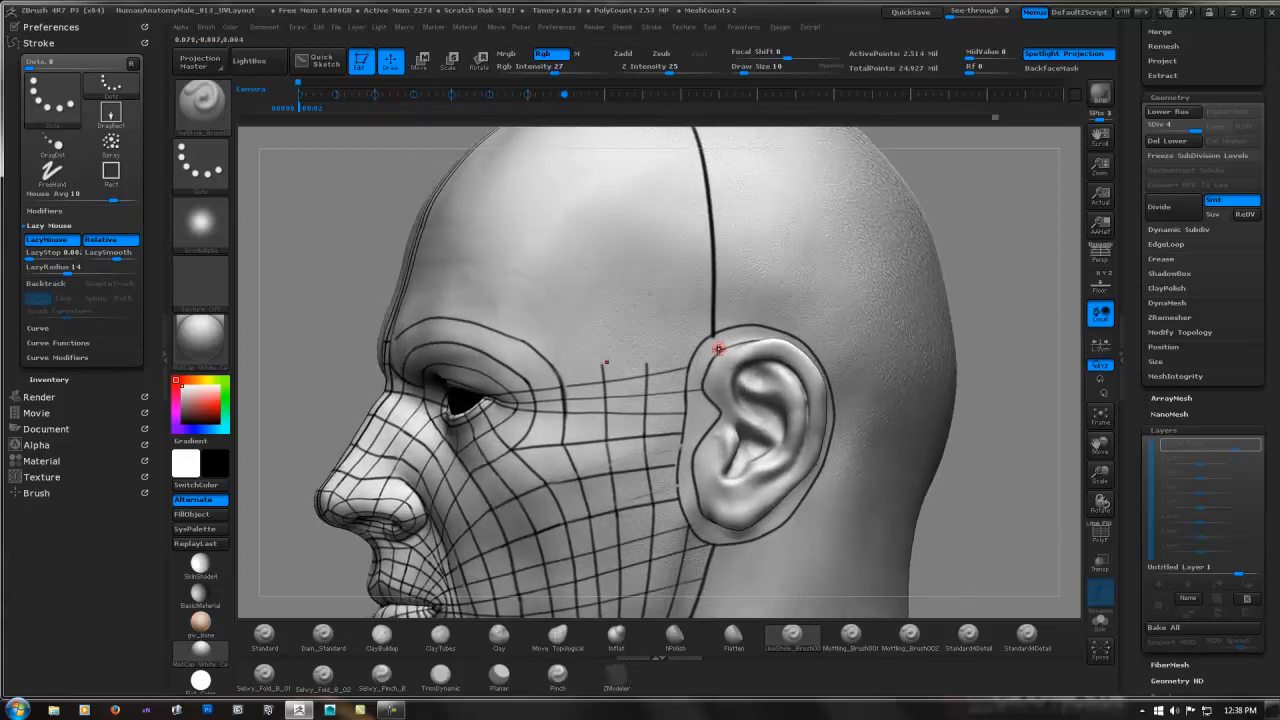
{"action": "right_click_drag", "start_coordinate": [689, 323], "coordinate": [667, 291], "text": "alt"}
{"action": "left_click_drag", "start_coordinate": [666, 335], "coordinate": [684, 337]}
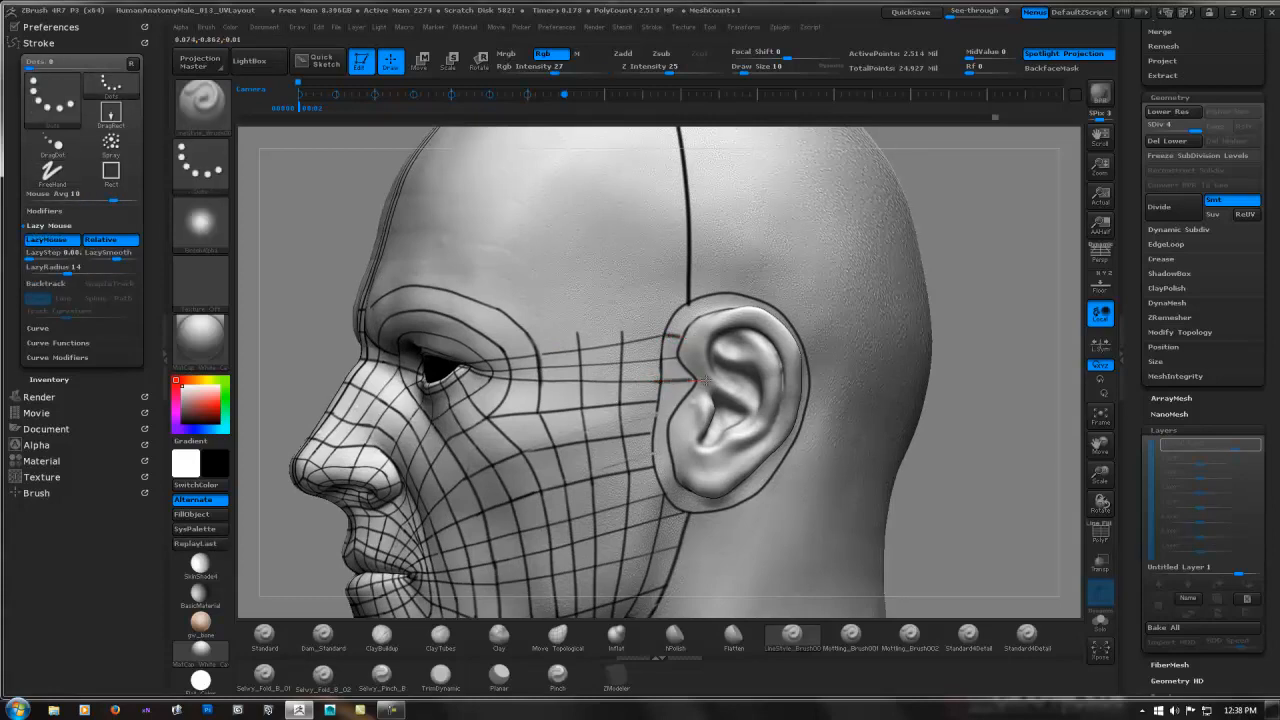
{"action": "right_click_drag", "start_coordinate": [704, 380], "coordinate": [700, 406], "text": "ctrl"}
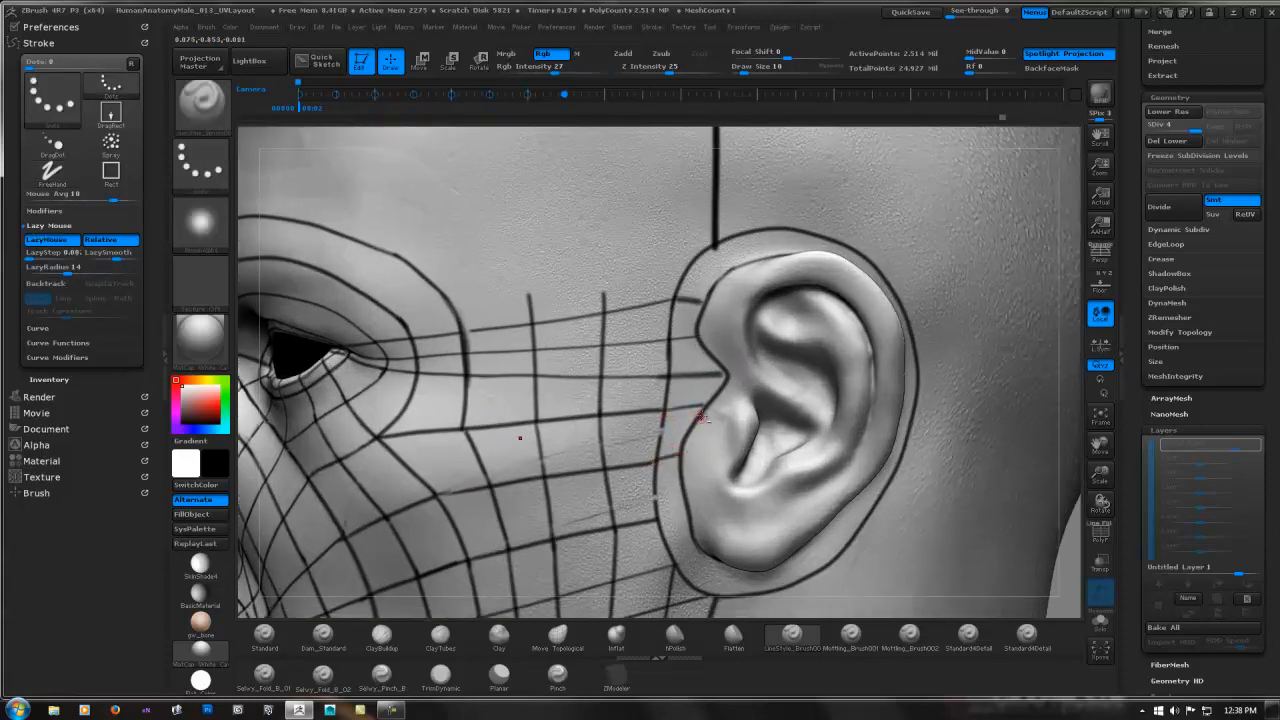
{"action": "right_click_drag", "start_coordinate": [702, 416], "coordinate": [623, 403], "text": "alt"}
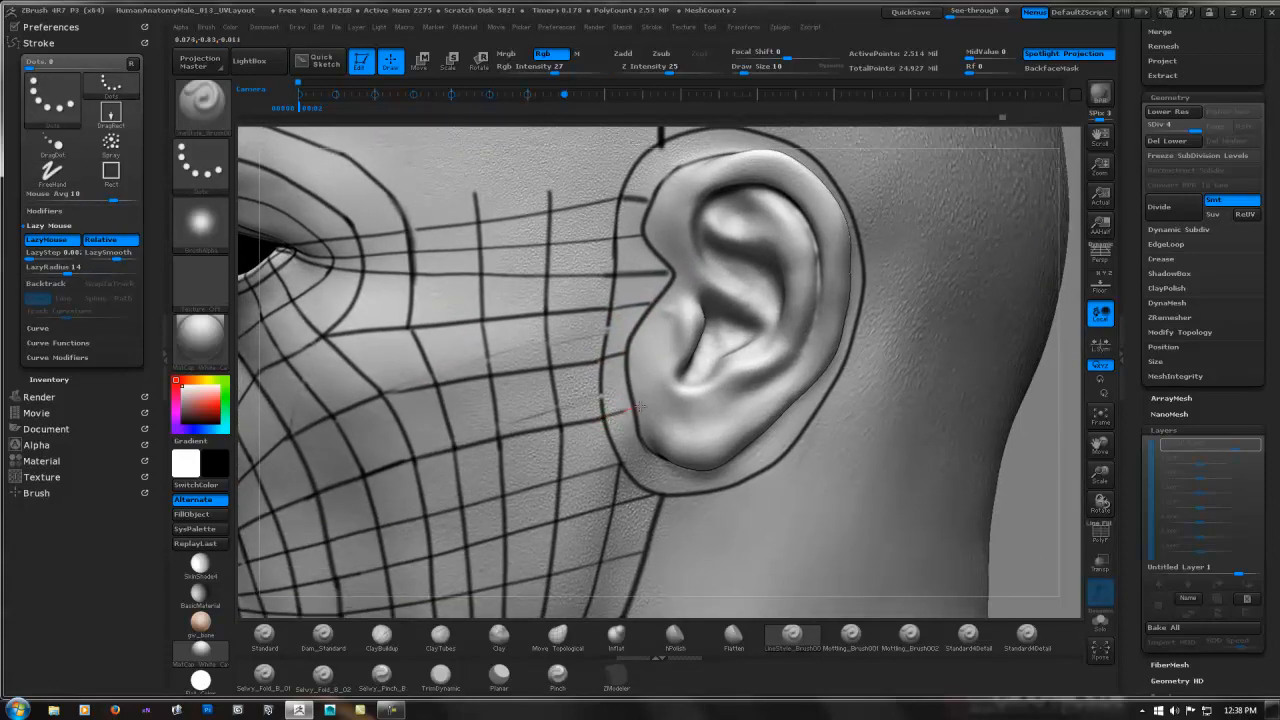
{"action": "mouse_move", "coordinate": [630, 452]}
{"action": "right_mouse_down", "text": "alt"}
{"action": "mouse_move", "coordinate": [608, 410]}
{"action": "mouse_move", "coordinate": [609, 371]}
{"action": "mouse_move", "coordinate": [612, 386]}
{"action": "right_mouse_up", "text": "alt"}
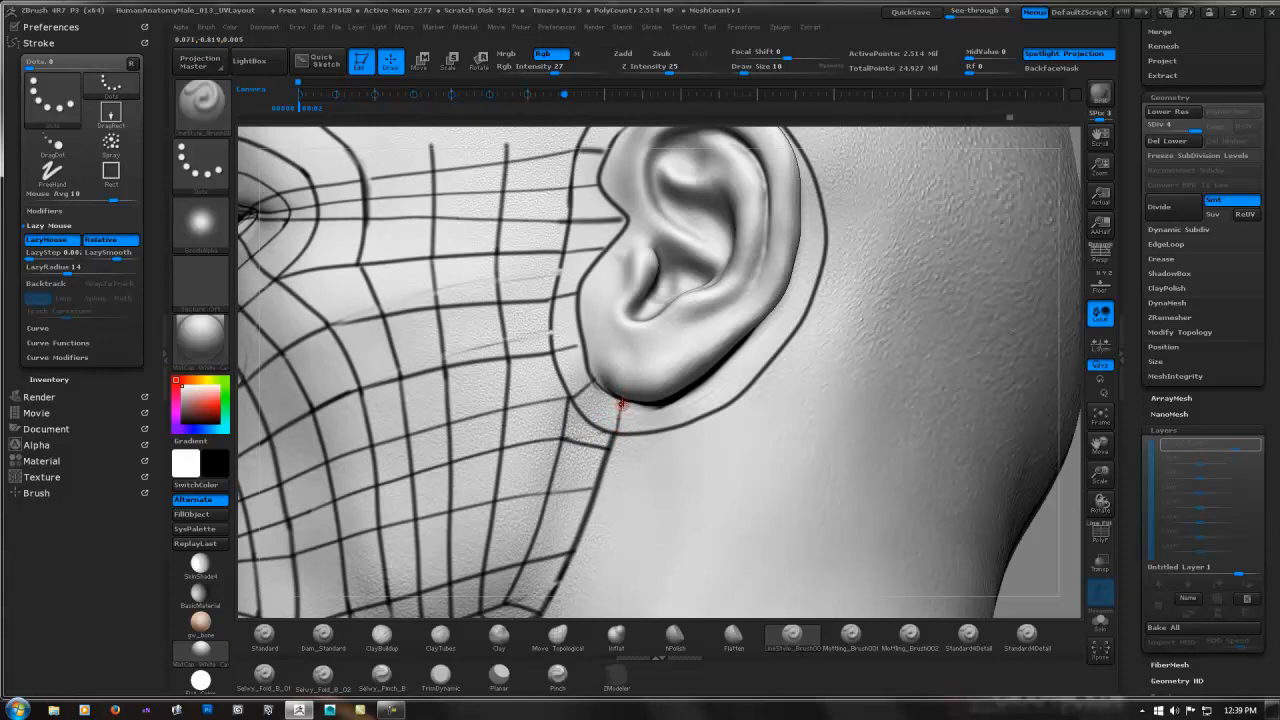
- Examine the painted line layout from the side and front, then up close around the eye and inner brow
{"action": "right_click_drag", "start_coordinate": [700, 368], "coordinate": [614, 420], "text": "ctrl"}
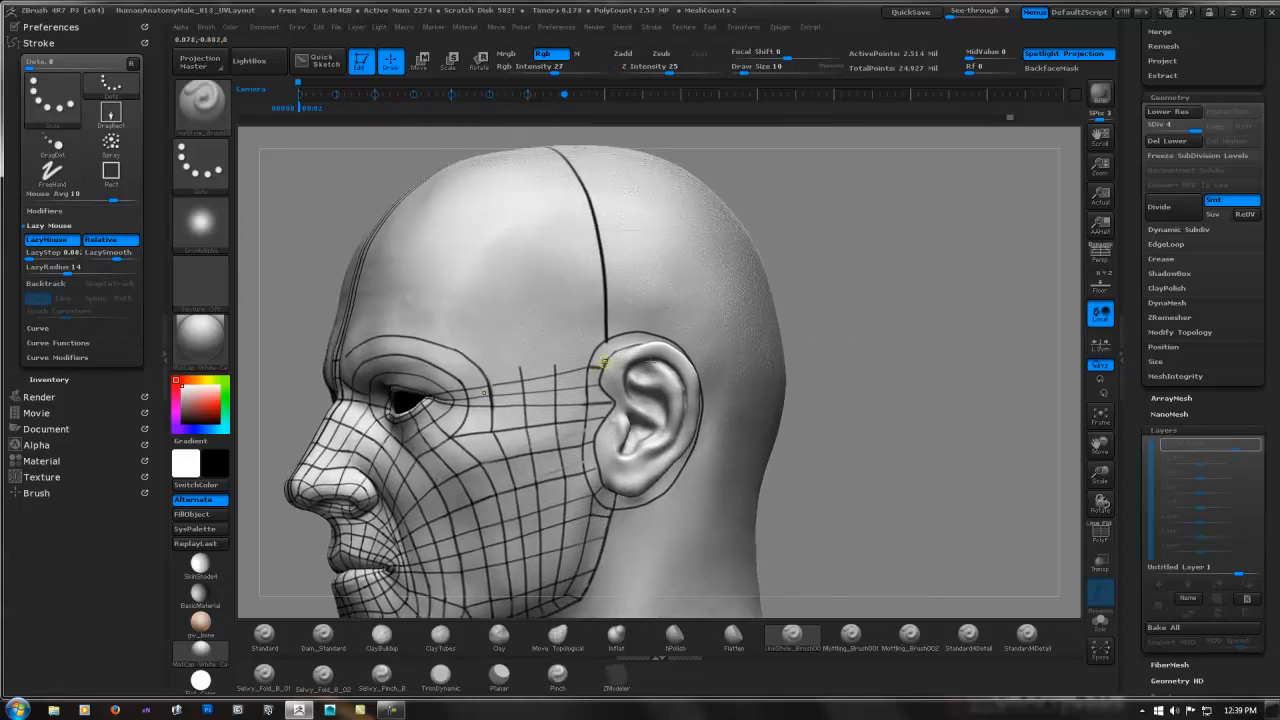
{"action": "mouse_move", "coordinate": [597, 363]}
{"action": "right_mouse_down", "text": "ctrl"}
{"action": "mouse_move", "coordinate": [628, 329]}
{"action": "mouse_move", "coordinate": [678, 329]}
{"action": "mouse_move", "coordinate": [614, 331]}
{"action": "mouse_move", "coordinate": [520, 361]}
{"action": "mouse_move", "coordinate": [686, 320]}
{"action": "mouse_move", "coordinate": [646, 340]}
{"action": "right_mouse_up", "text": "ctrl"}
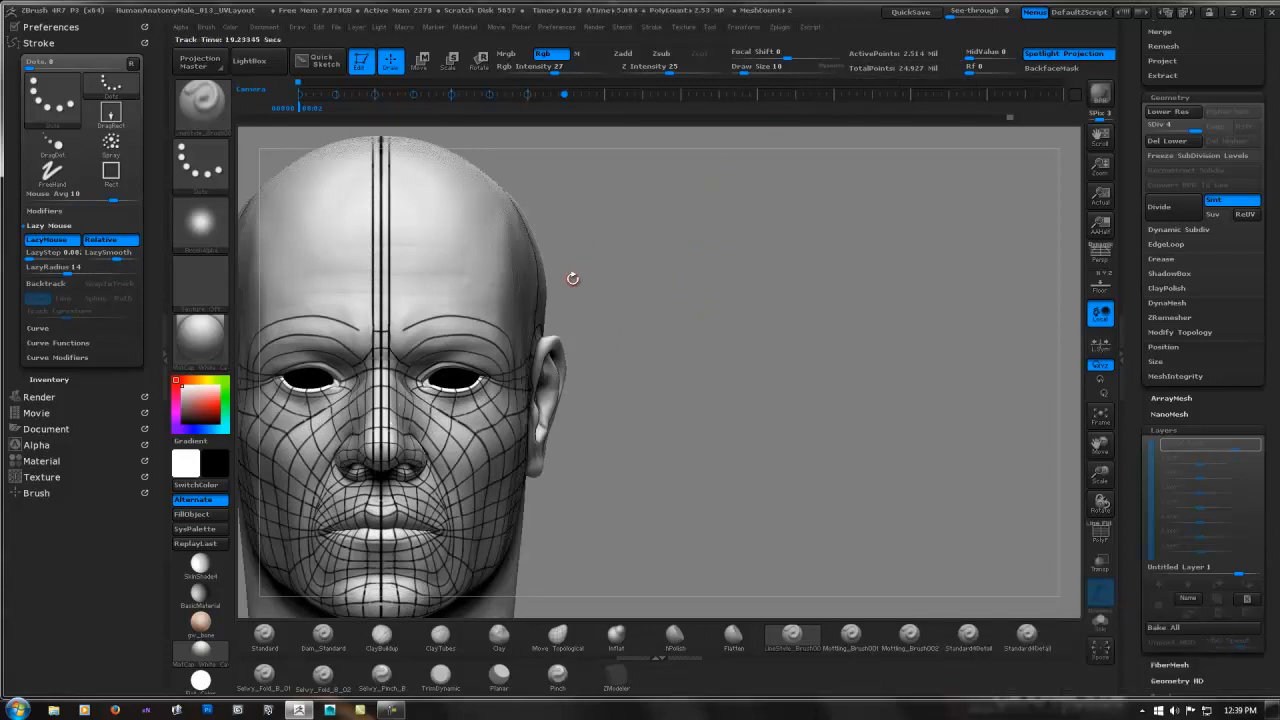
{"action": "right_click_drag", "start_coordinate": [573, 278], "coordinate": [545, 254]}
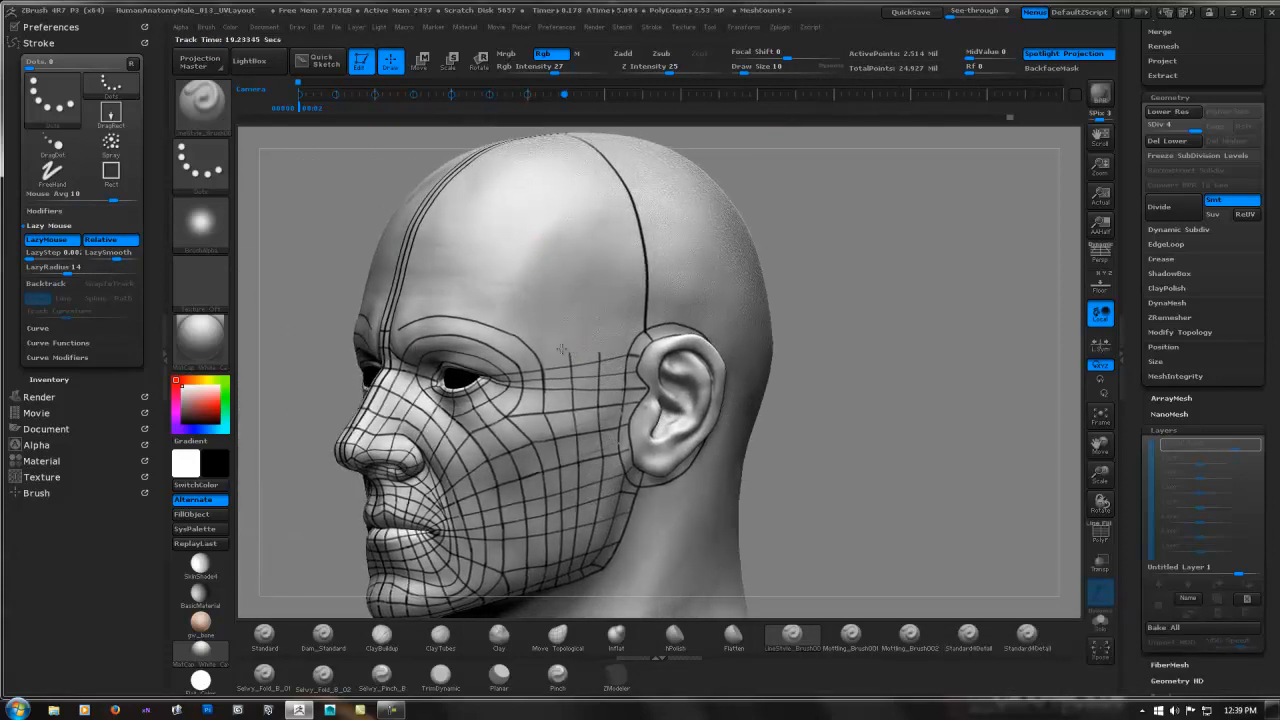
{"action": "mouse_move", "coordinate": [561, 349]}
{"action": "right_mouse_down"}
{"action": "mouse_move", "coordinate": [600, 350]}
{"action": "mouse_move", "coordinate": [577, 341]}
{"action": "mouse_move", "coordinate": [457, 391]}
{"action": "mouse_move", "coordinate": [441, 371]}
{"action": "right_mouse_up"}
{"action": "key", "text": "b"}
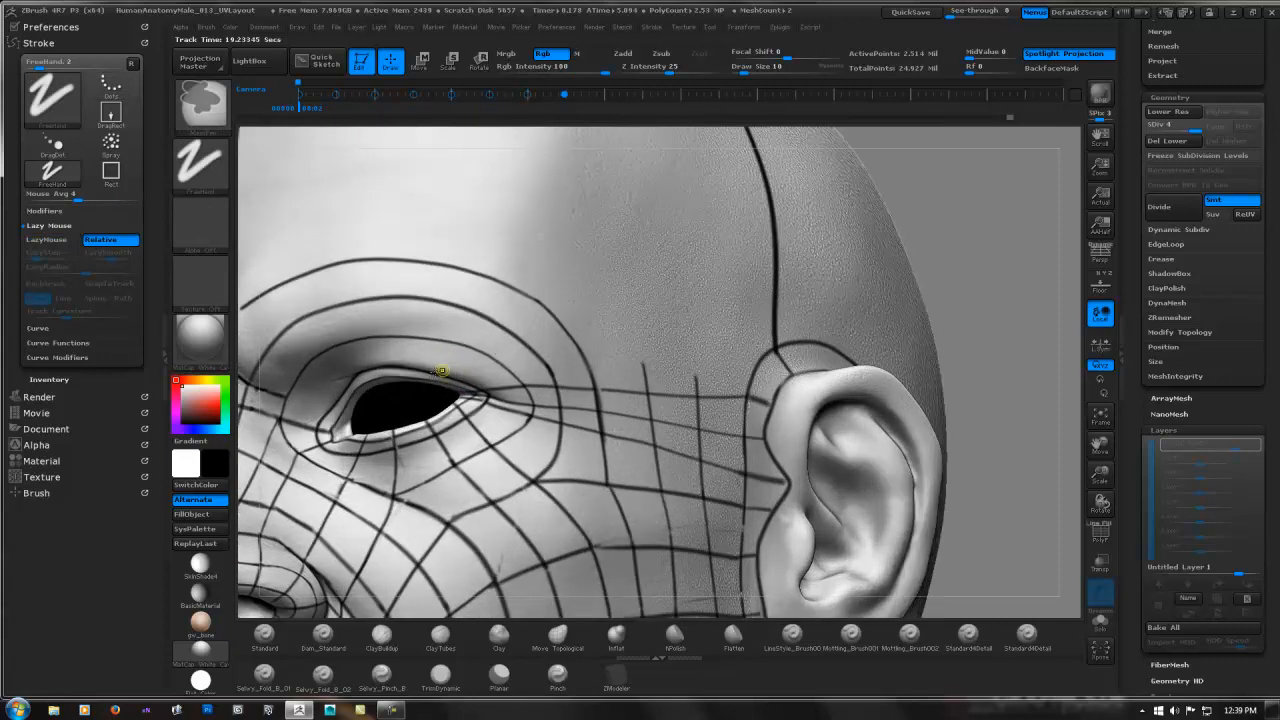
{"action": "key", "text": "b"}
{"action": "right_click_drag", "start_coordinate": [366, 384], "coordinate": [417, 396]}
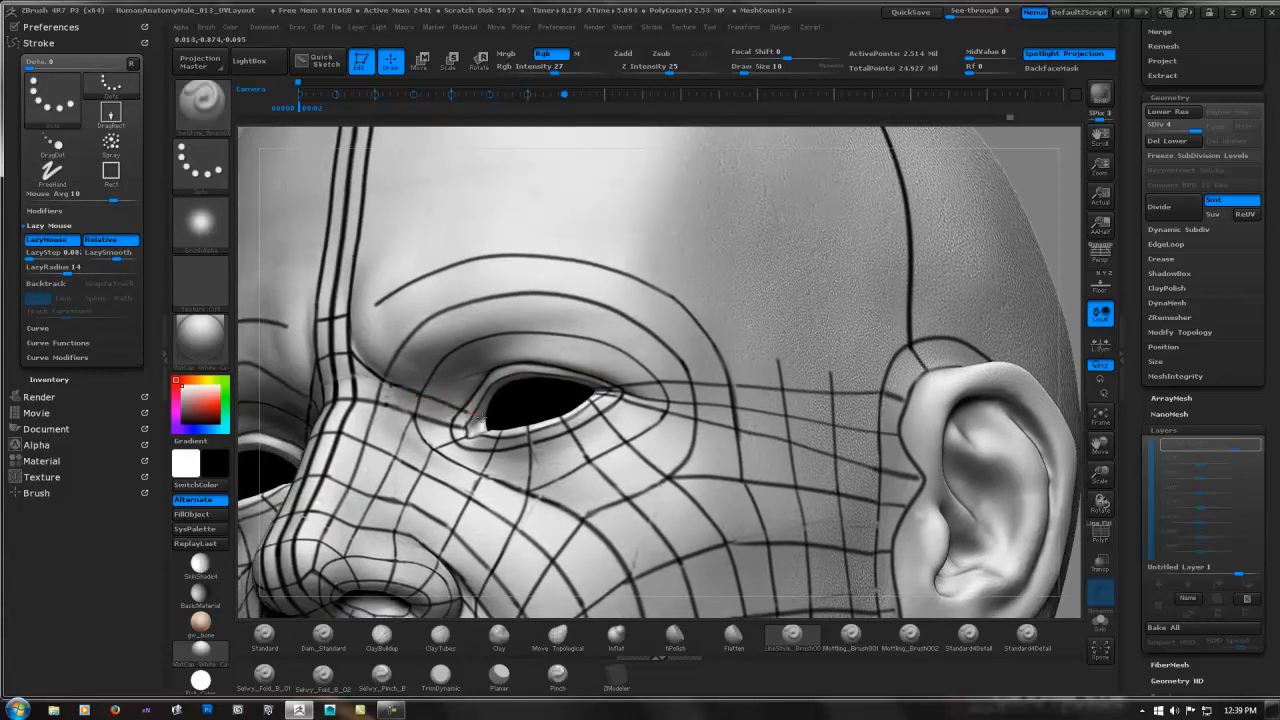
{"action": "right_click_drag", "start_coordinate": [479, 404], "coordinate": [505, 403]}
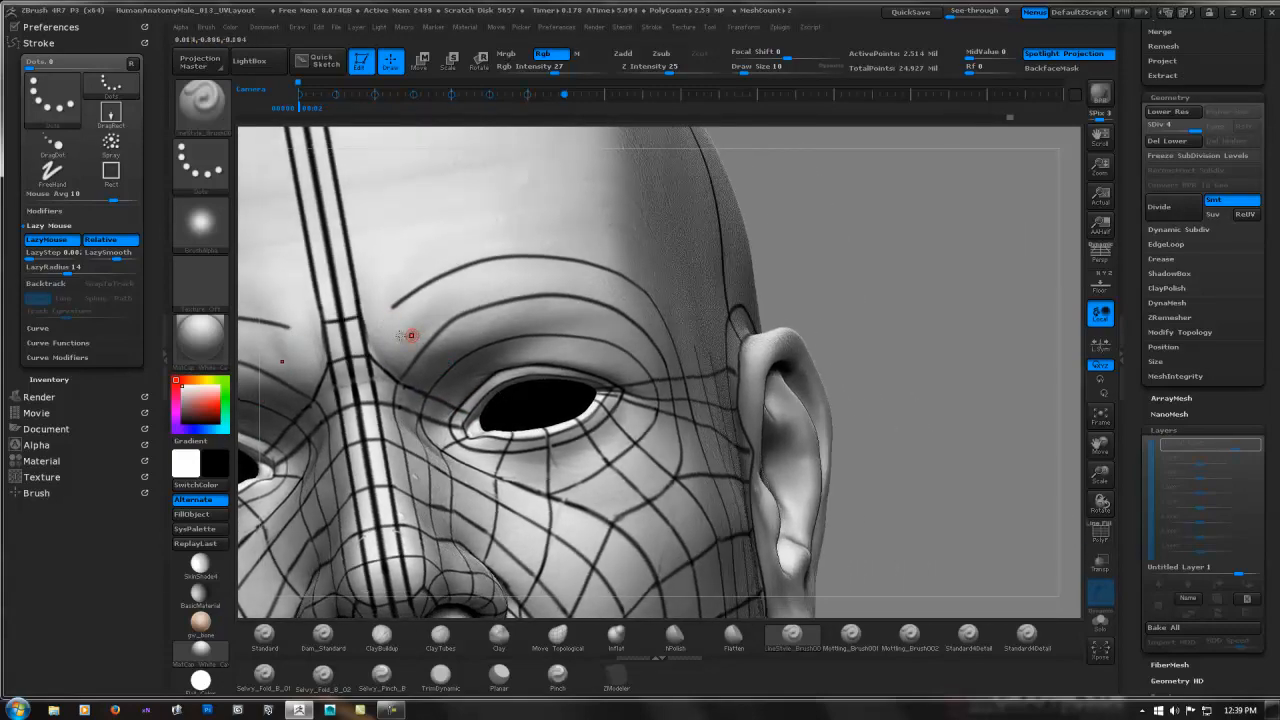
- Extend the inner brow line across the area between the brows and flare the outer centre lines out to meet it
{"action": "right_click_drag", "start_coordinate": [410, 335], "coordinate": [395, 312]}
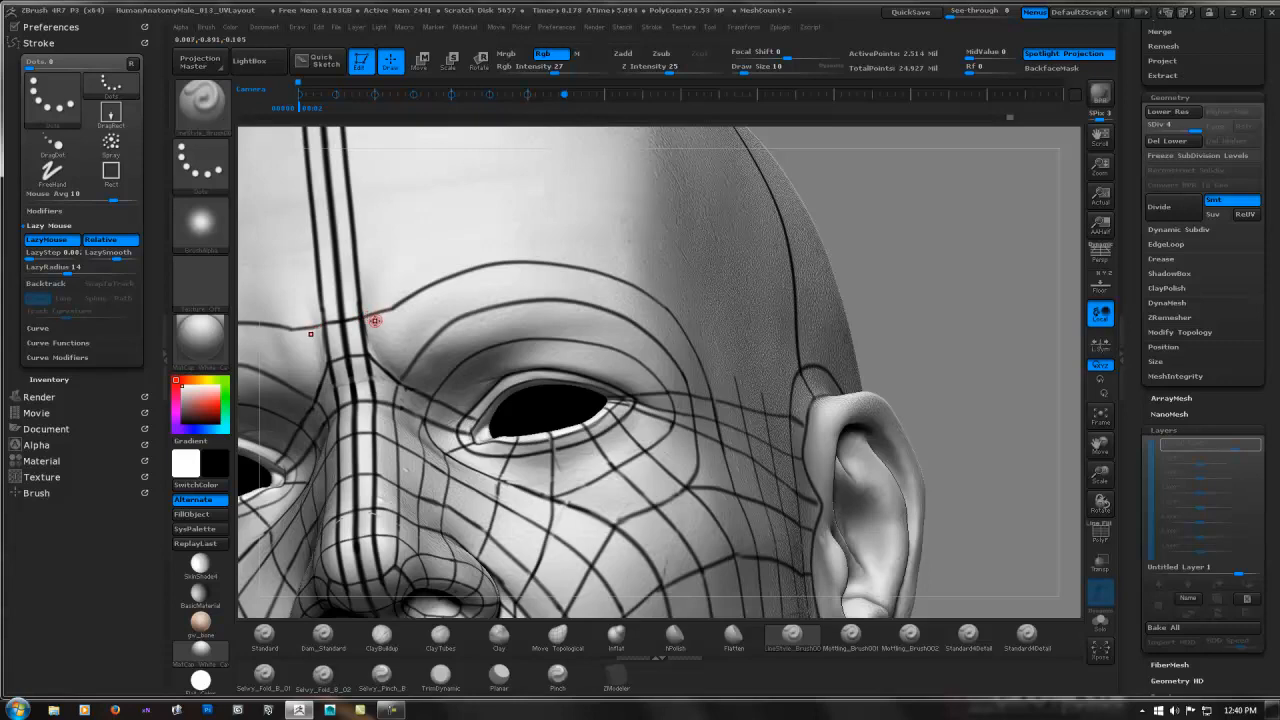
{"action": "right_click_drag", "start_coordinate": [375, 321], "coordinate": [424, 320]}
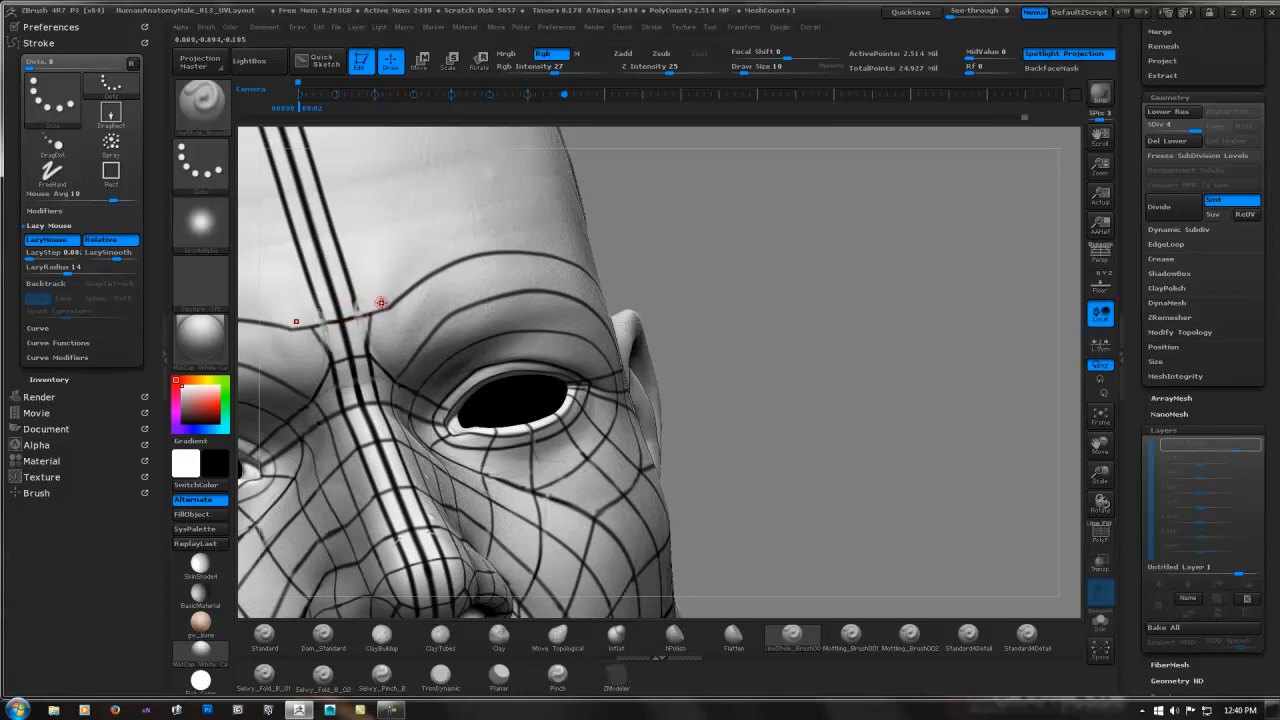
{"action": "right_click_drag", "start_coordinate": [364, 304], "coordinate": [357, 305]}
{"action": "left_click_drag", "start_coordinate": [368, 340], "coordinate": [368, 314]}
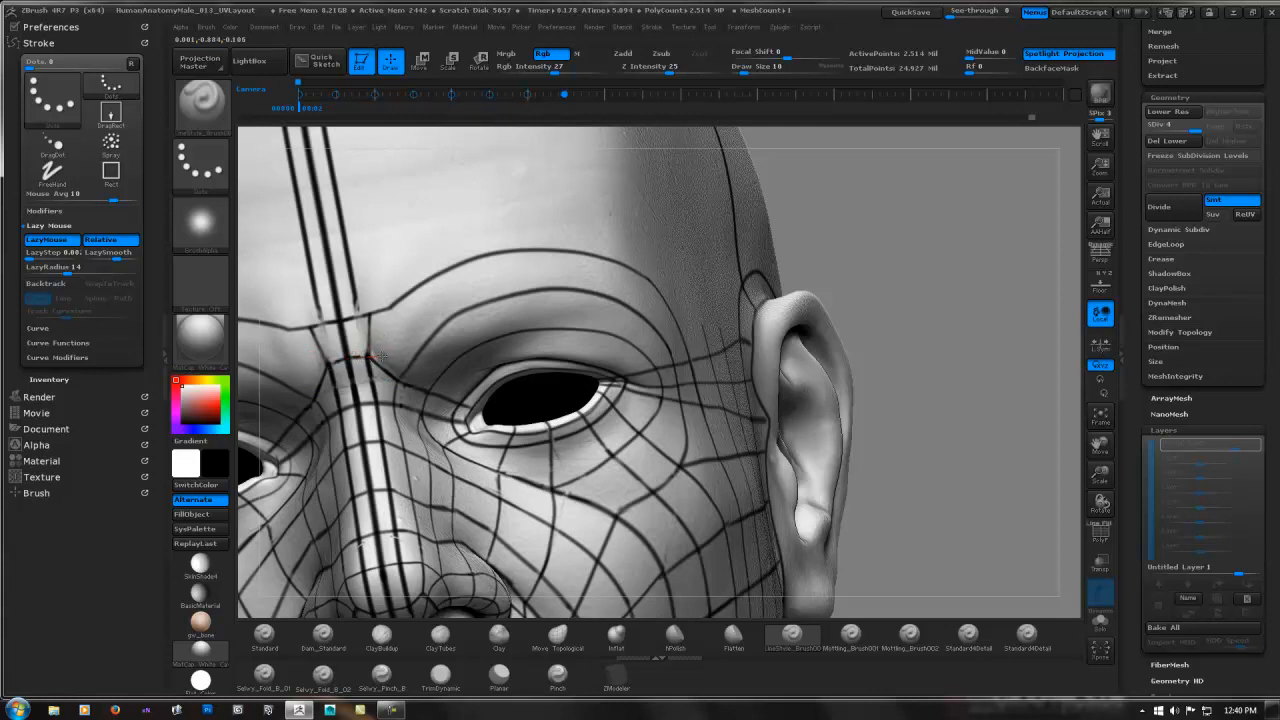
{"action": "mouse_move", "coordinate": [347, 244]}
{"action": "left_mouse_down"}
{"action": "mouse_move", "coordinate": [373, 314]}
{"action": "mouse_move", "coordinate": [361, 318]}
{"action": "left_mouse_up"}
{"action": "left_click_drag", "start_coordinate": [341, 217], "coordinate": [350, 274]}
{"action": "left_click_drag", "start_coordinate": [341, 217], "coordinate": [360, 284]}
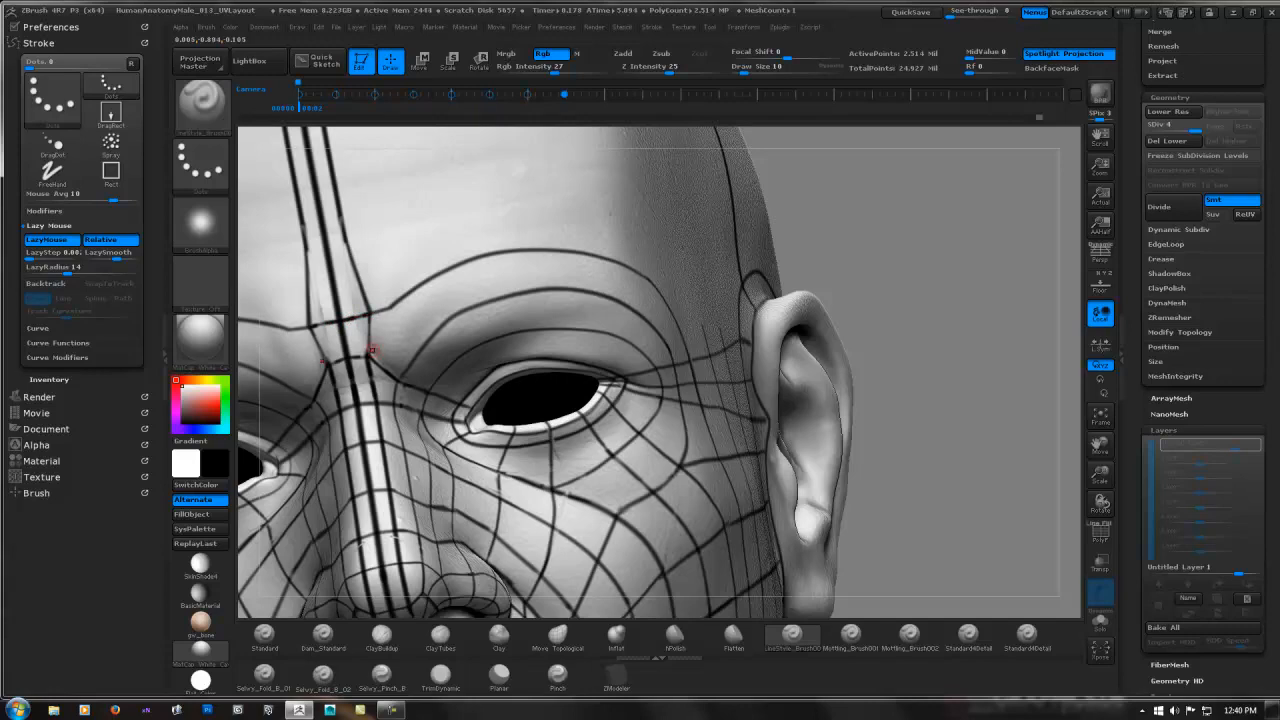
- Redirect the inner end of the upper brow line down to the corner of the nose bridge, erasing its link to the cross line
{"action": "right_click_drag", "start_coordinate": [418, 302], "coordinate": [383, 318]}
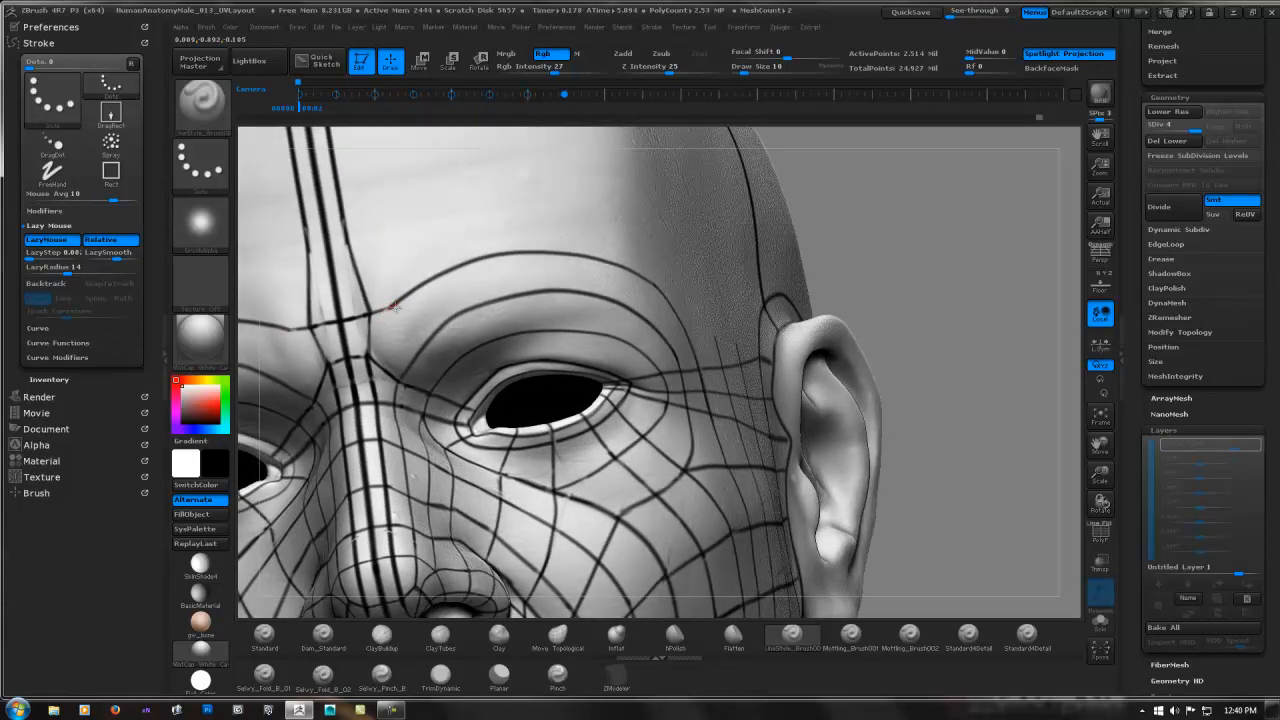
{"action": "left_click_drag", "start_coordinate": [386, 307], "coordinate": [378, 341]}
{"action": "left_click_drag", "start_coordinate": [397, 302], "coordinate": [410, 285]}
{"action": "key", "text": "ctrl+z"}
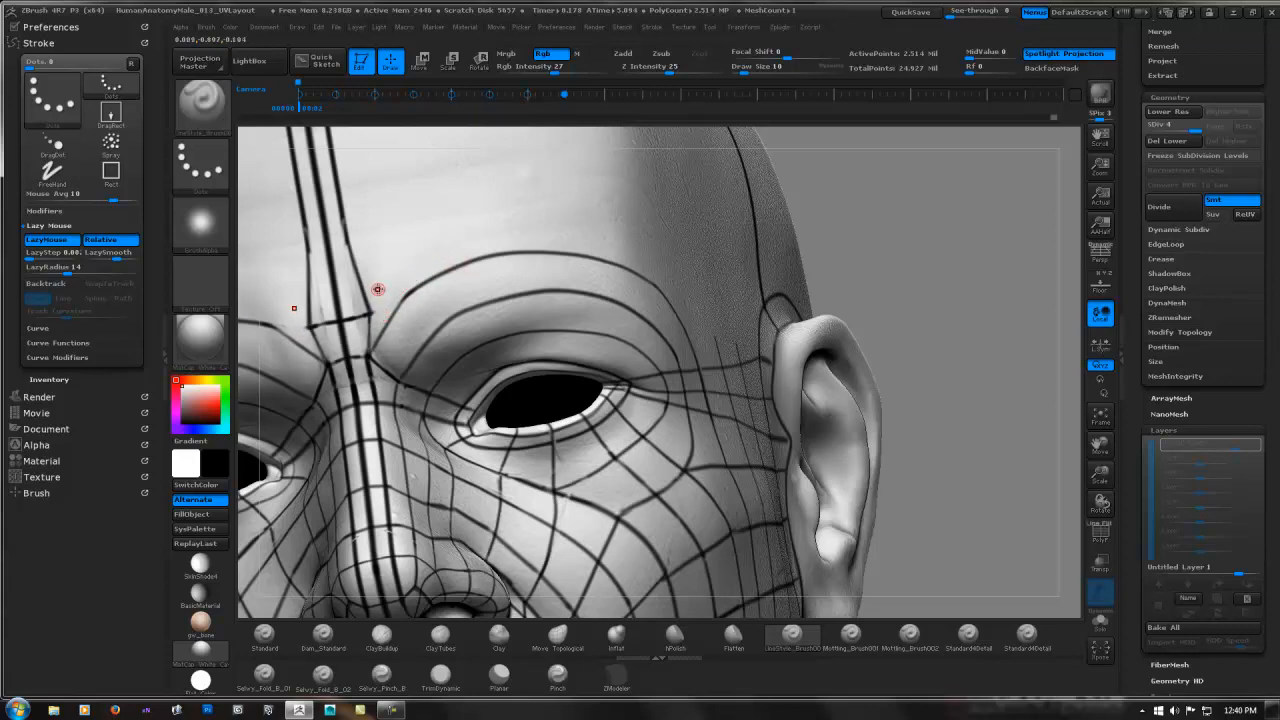
- Repaint the short connection from the end of the cross line down to the corner of the nose bridge
{"action": "mouse_move", "coordinate": [397, 299]}
{"action": "right_mouse_down"}
{"action": "mouse_move", "coordinate": [520, 290]}
{"action": "mouse_move", "coordinate": [371, 279]}
{"action": "right_mouse_up"}
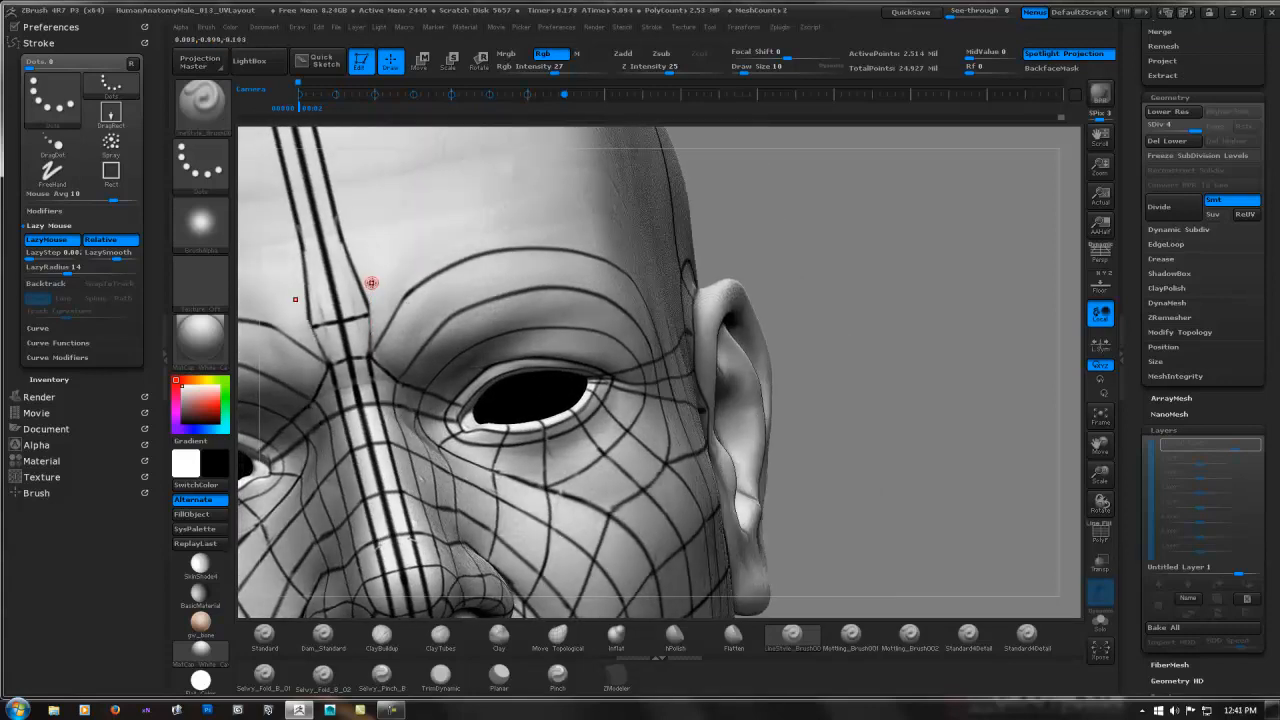
{"action": "left_click_drag", "start_coordinate": [368, 302], "coordinate": [373, 308]}
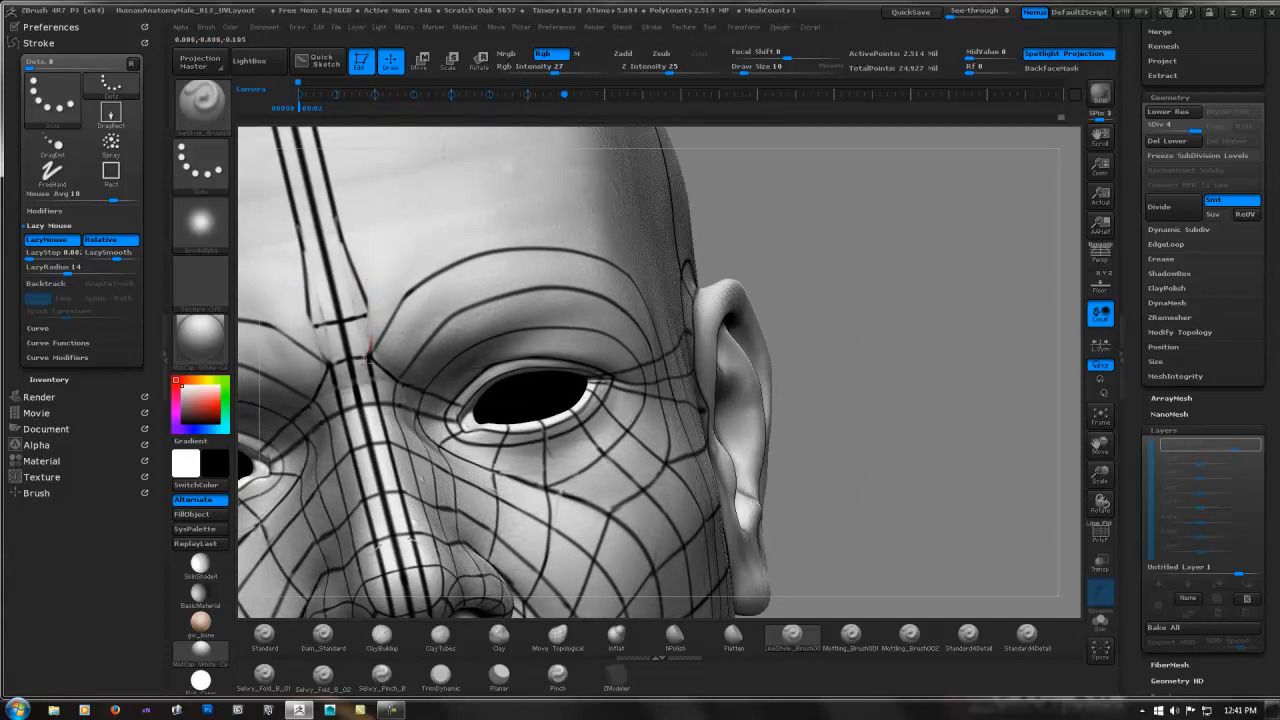
{"action": "left_click_drag", "start_coordinate": [367, 360], "coordinate": [367, 364]}
{"action": "mouse_move", "coordinate": [446, 312]}
{"action": "right_mouse_down", "text": "shift"}
{"action": "mouse_move", "coordinate": [443, 323]}
{"action": "mouse_move", "coordinate": [387, 318]}
{"action": "mouse_move", "coordinate": [442, 330]}
{"action": "mouse_move", "coordinate": [430, 327]}
{"action": "right_mouse_up", "text": "shift"}
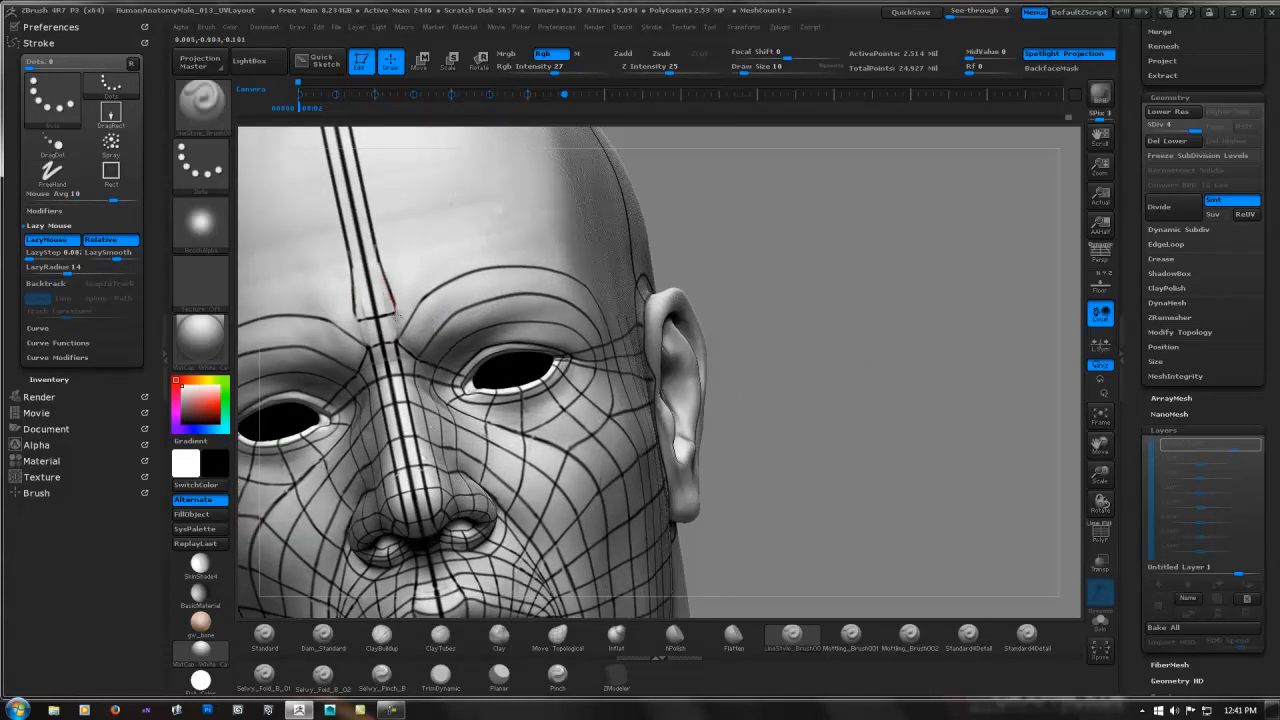
{"action": "left_click_drag", "start_coordinate": [393, 311], "coordinate": [398, 351]}
{"action": "mouse_move", "coordinate": [417, 314]}
{"action": "right_mouse_down"}
{"action": "mouse_move", "coordinate": [400, 324]}
{"action": "mouse_move", "coordinate": [395, 312]}
{"action": "right_mouse_up"}
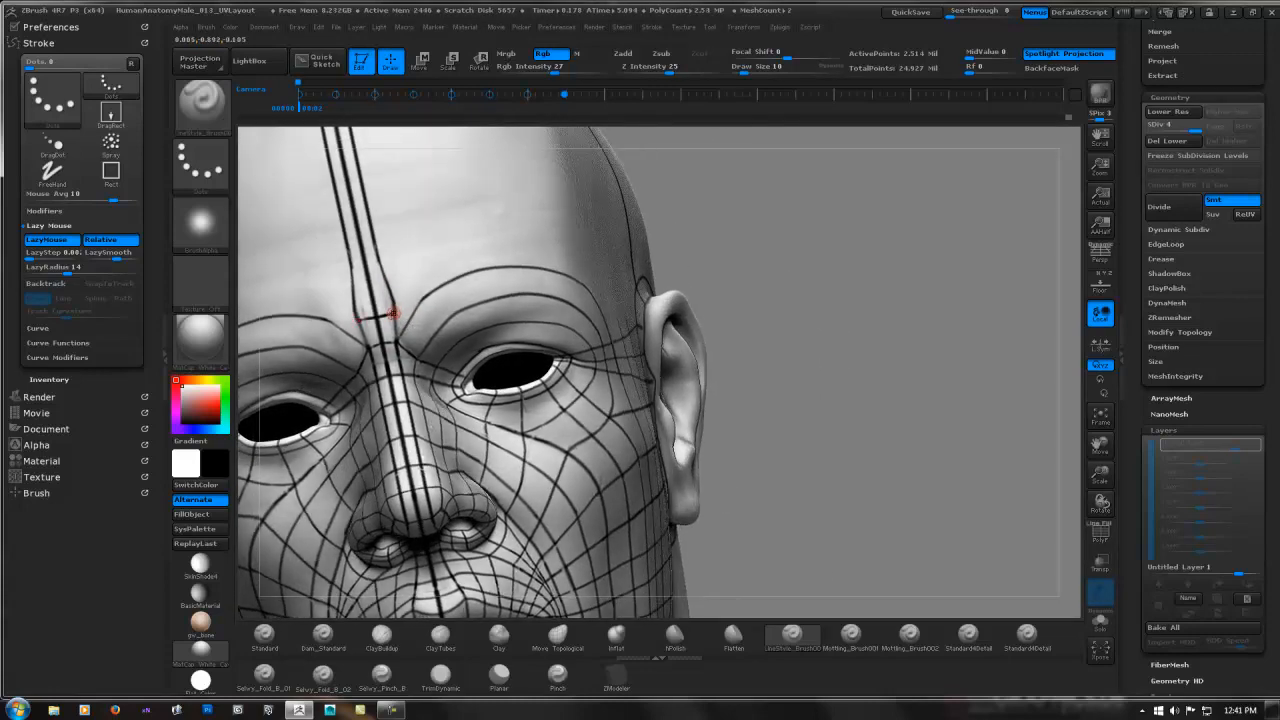
- Paint a peaked line from the cross line over the inner brow and across the eye loops, with a line rising from its tip up the forehead
{"action": "left_click_drag", "start_coordinate": [409, 277], "coordinate": [408, 283]}
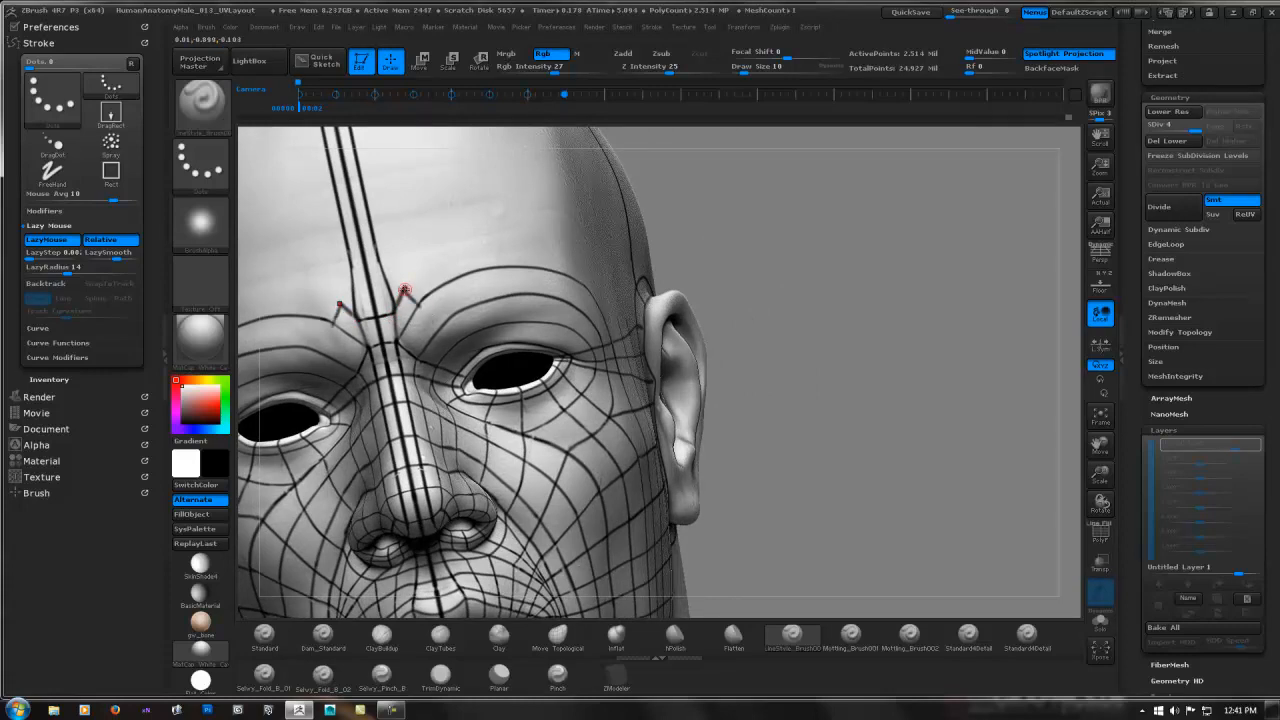
{"action": "mouse_move", "coordinate": [414, 306]}
{"action": "right_mouse_down"}
{"action": "mouse_move", "coordinate": [421, 186]}
{"action": "mouse_move", "coordinate": [478, 295]}
{"action": "mouse_move", "coordinate": [426, 307]}
{"action": "right_mouse_up"}
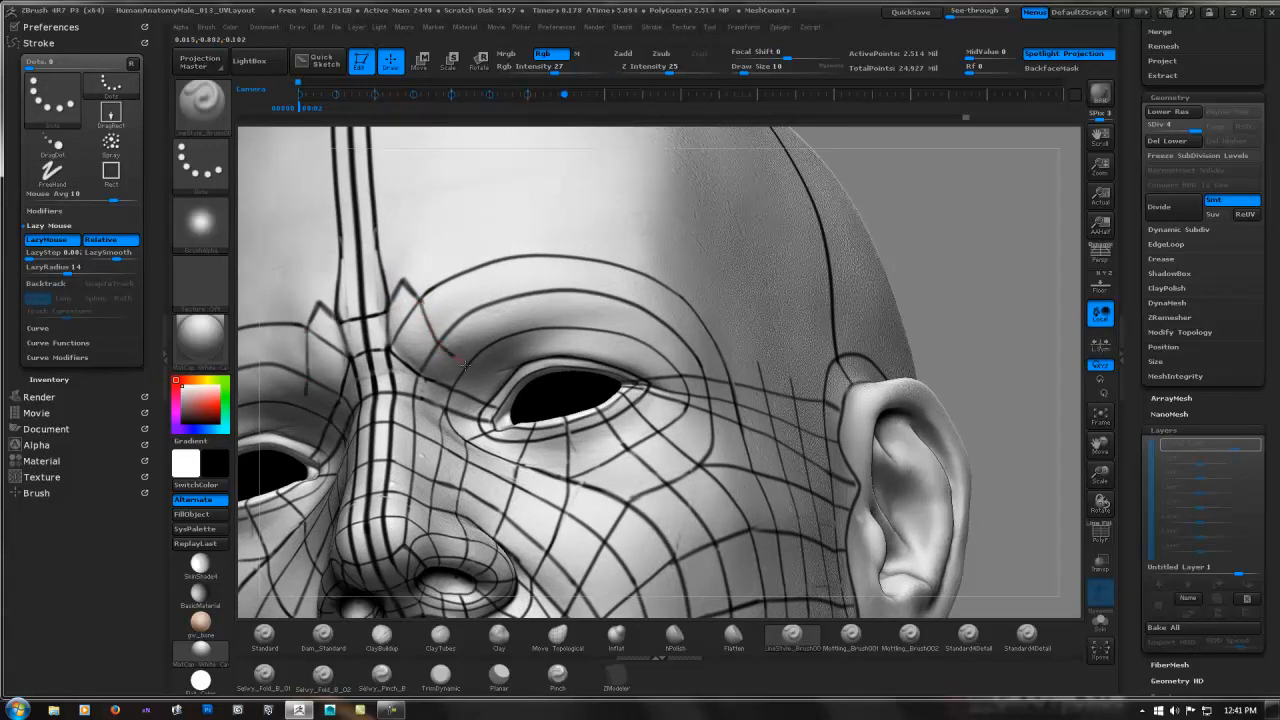
{"action": "left_click_drag", "start_coordinate": [517, 401], "coordinate": [521, 405]}
{"action": "mouse_move", "coordinate": [445, 288]}
{"action": "right_mouse_down"}
{"action": "mouse_move", "coordinate": [530, 275]}
{"action": "mouse_move", "coordinate": [458, 298]}
{"action": "mouse_move", "coordinate": [473, 302]}
{"action": "mouse_move", "coordinate": [428, 371]}
{"action": "right_mouse_up"}
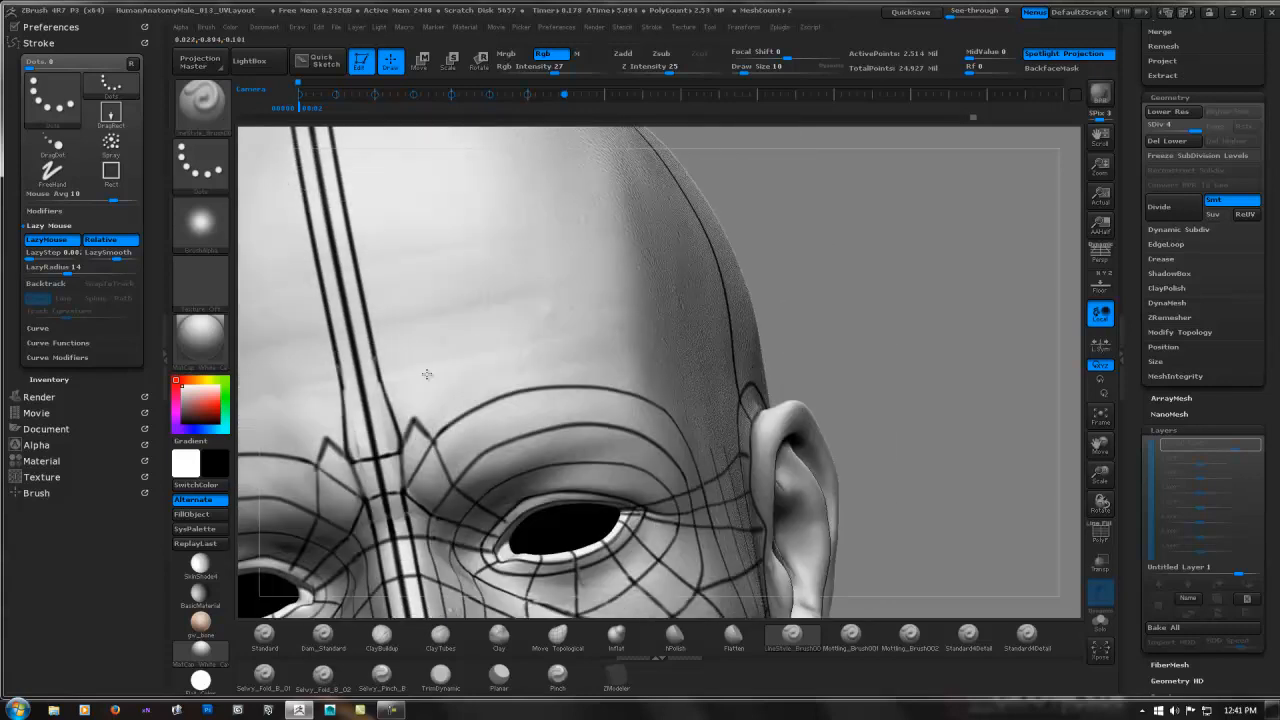
{"action": "left_click_drag", "start_coordinate": [411, 419], "coordinate": [397, 302]}
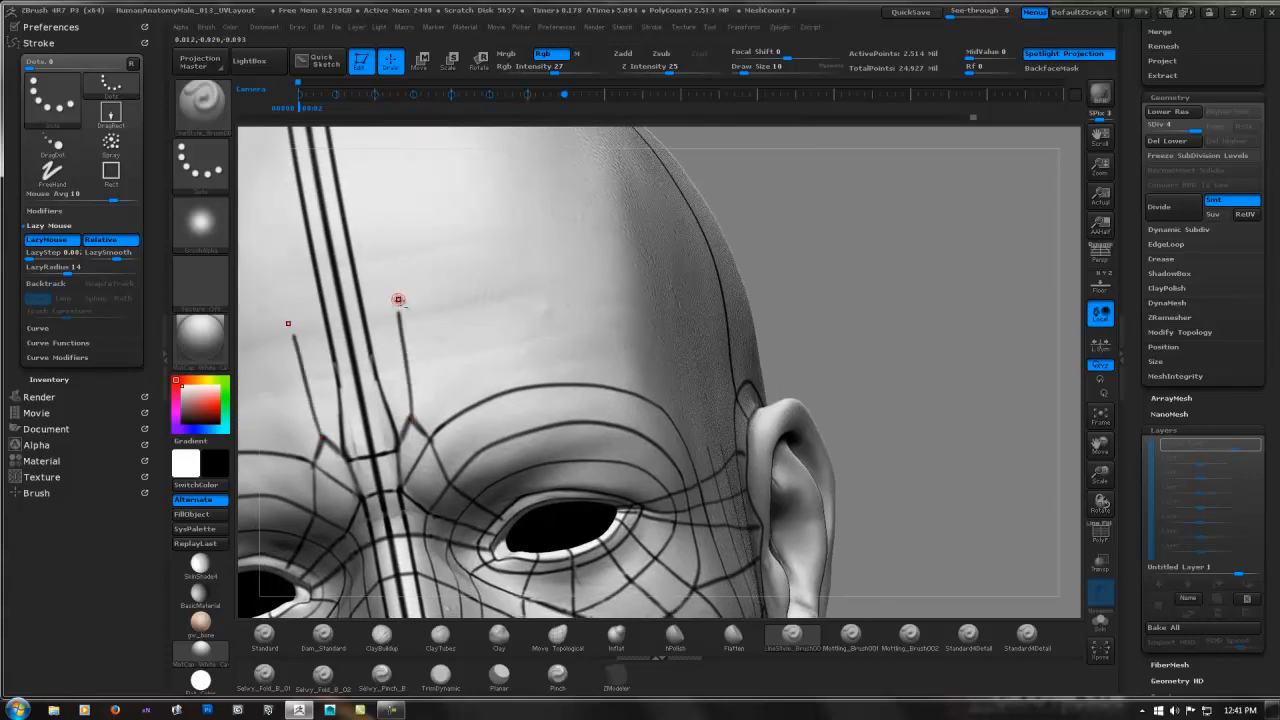
- Erase the cross line between the brows, the flared centre lines beside it and the inner side of the peak
{"action": "mouse_move", "coordinate": [417, 407]}
{"action": "right_mouse_down", "text": "alt"}
{"action": "mouse_move", "coordinate": [403, 317]}
{"action": "mouse_move", "coordinate": [383, 335]}
{"action": "mouse_move", "coordinate": [416, 339]}
{"action": "mouse_move", "coordinate": [398, 325]}
{"action": "right_mouse_up", "text": "alt"}
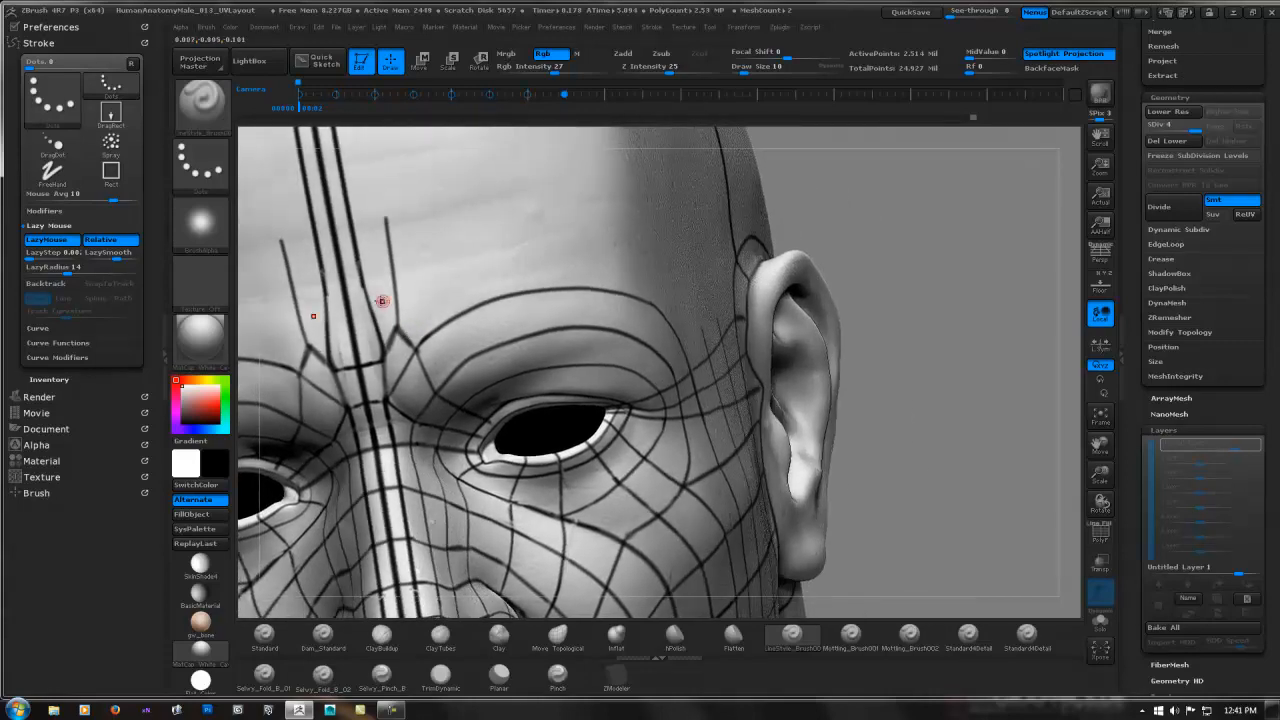
{"action": "left_click_drag", "start_coordinate": [351, 315], "coordinate": [406, 290]}
{"action": "mouse_move", "coordinate": [370, 364]}
{"action": "left_mouse_down"}
{"action": "mouse_move", "coordinate": [337, 370]}
{"action": "mouse_move", "coordinate": [392, 358]}
{"action": "mouse_move", "coordinate": [394, 330]}
{"action": "mouse_move", "coordinate": [378, 368]}
{"action": "left_mouse_up"}
{"action": "mouse_move", "coordinate": [379, 322]}
{"action": "left_mouse_down"}
{"action": "mouse_move", "coordinate": [382, 366]}
{"action": "mouse_move", "coordinate": [386, 350]}
{"action": "left_mouse_up"}
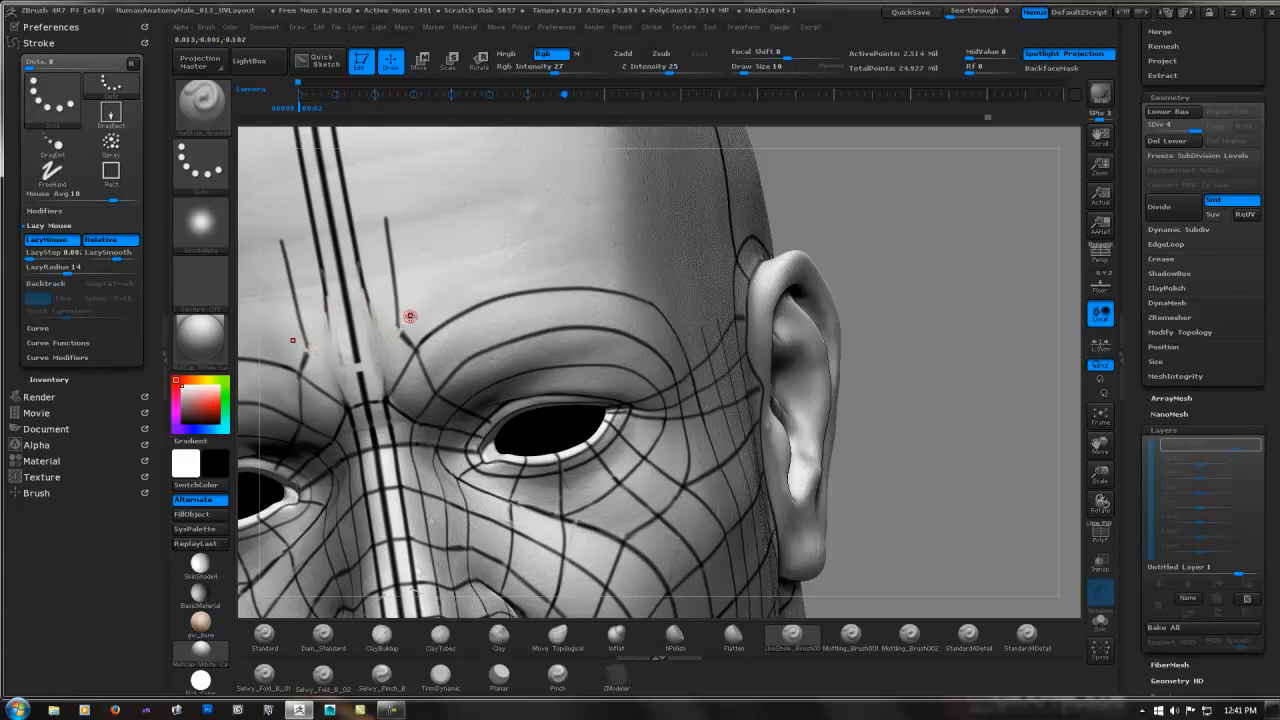
- Erase the lines rising up the forehead and the rest of the peaks with LazyMouse off, and turn LazyMouse back on
{"action": "key", "text": "l"}
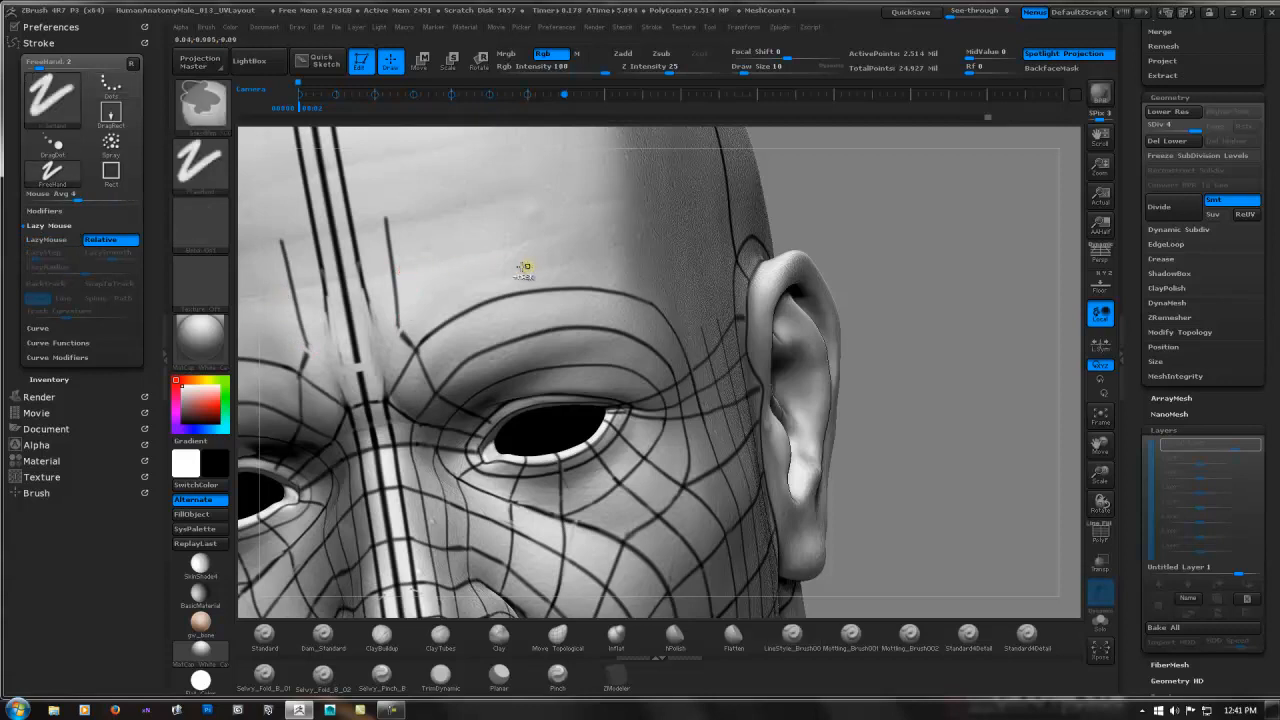
{"action": "right_click_drag", "start_coordinate": [523, 269], "coordinate": [430, 225], "text": "ctrl"}
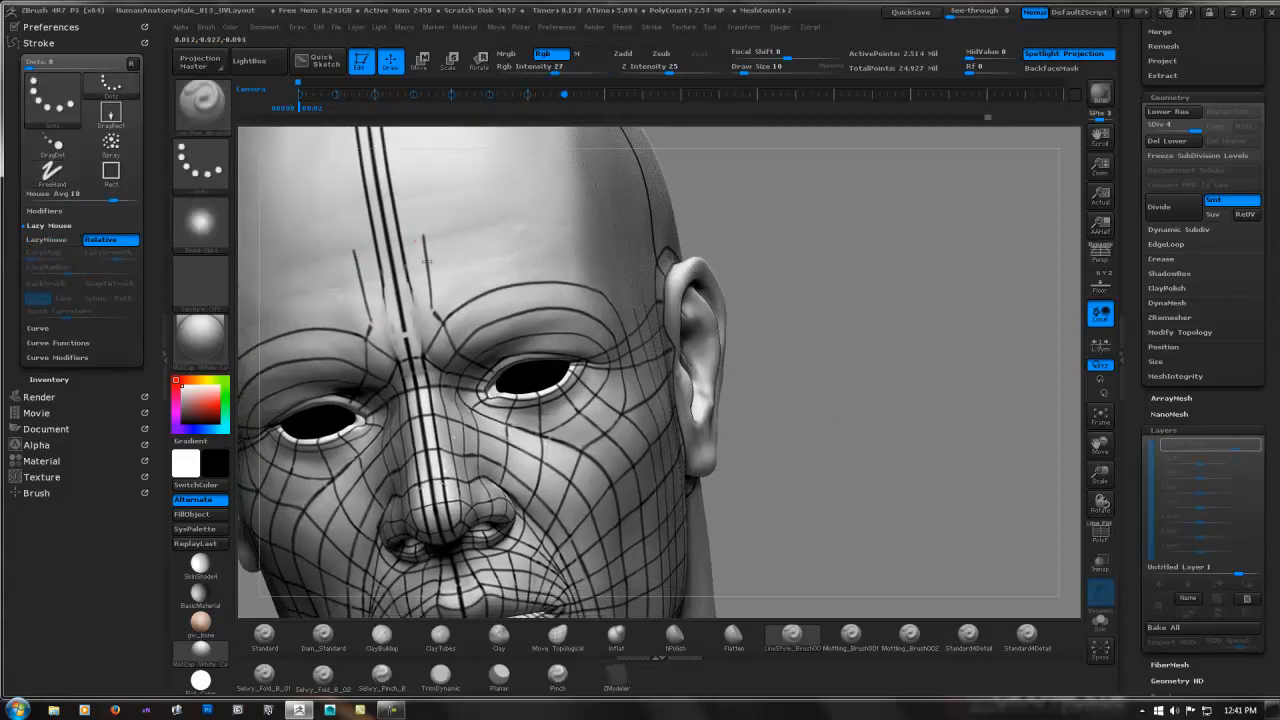
{"action": "left_click_drag", "start_coordinate": [427, 261], "coordinate": [425, 254], "text": "alt"}
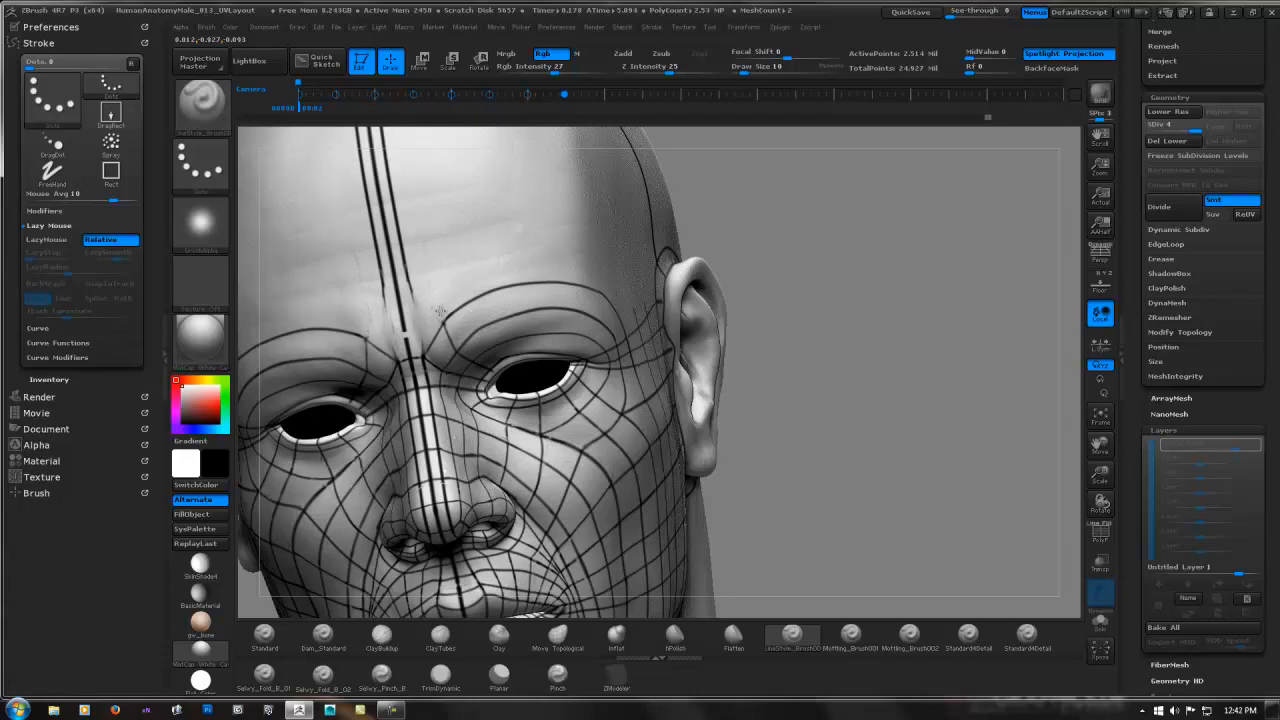
{"action": "left_click_drag", "start_coordinate": [413, 289], "coordinate": [416, 313], "text": "alt"}
{"action": "mouse_move", "coordinate": [470, 314]}
{"action": "right_mouse_down"}
{"action": "mouse_move", "coordinate": [458, 272]}
{"action": "mouse_move", "coordinate": [466, 291]}
{"action": "right_mouse_up"}
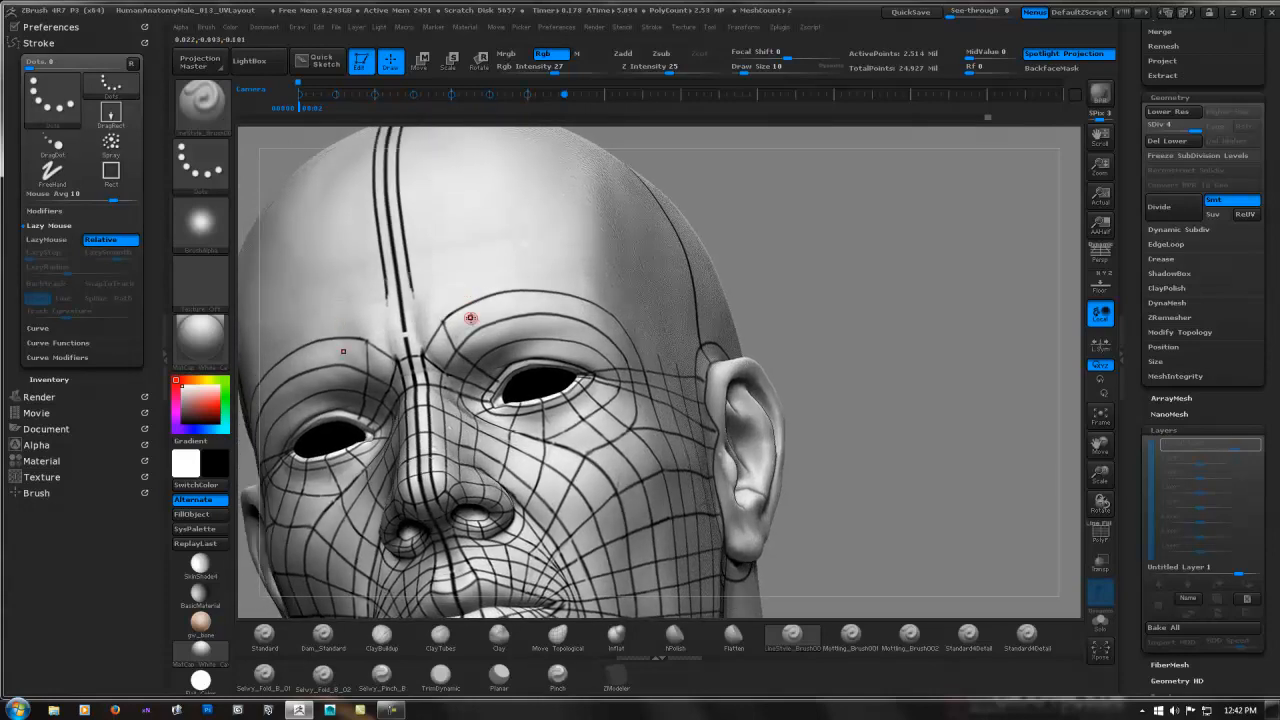
{"action": "key", "text": "l"}
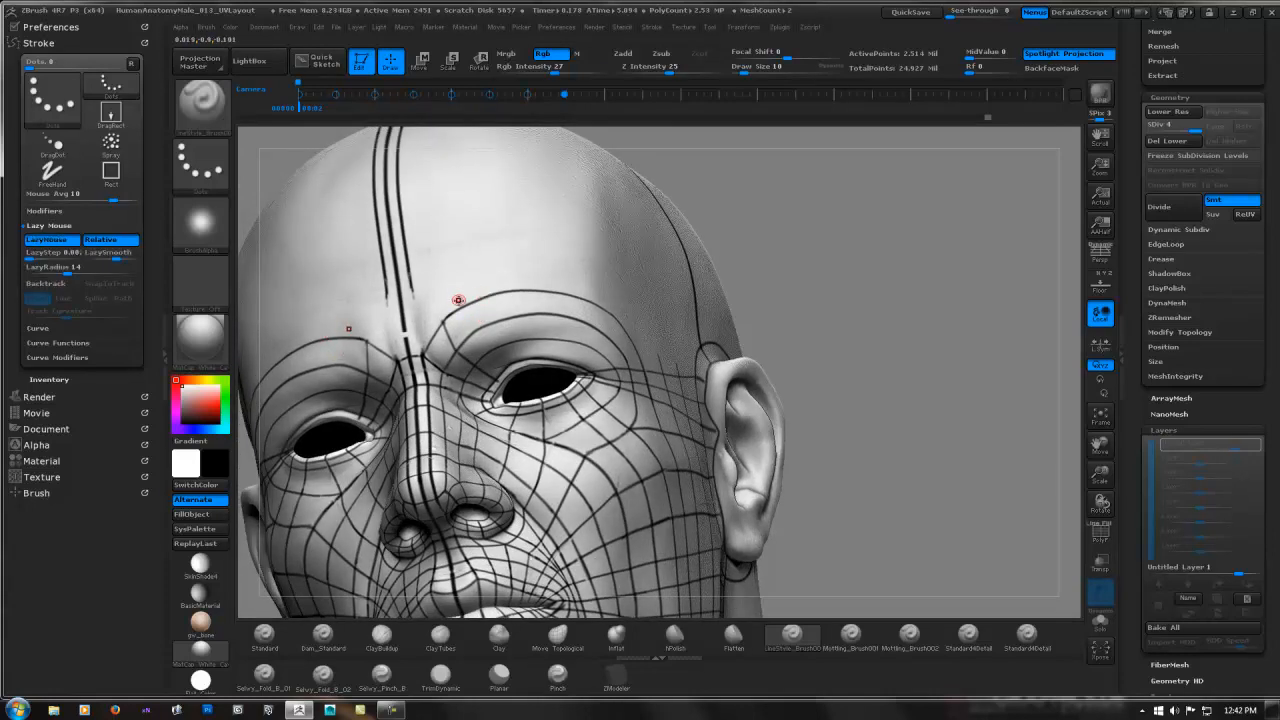
- Paint a diagonal line from the outer eye corner across the eye loops and temple toward the vertical line above the ear
{"action": "mouse_move", "coordinate": [460, 297]}
{"action": "right_mouse_down", "text": "ctrl"}
{"action": "mouse_move", "coordinate": [522, 285]}
{"action": "mouse_move", "coordinate": [460, 312]}
{"action": "mouse_move", "coordinate": [465, 332]}
{"action": "mouse_move", "coordinate": [431, 350]}
{"action": "mouse_move", "coordinate": [453, 336]}
{"action": "right_mouse_up", "text": "ctrl"}
{"action": "mouse_move", "coordinate": [748, 266]}
{"action": "right_mouse_down", "text": "ctrl"}
{"action": "mouse_move", "coordinate": [774, 254]}
{"action": "mouse_move", "coordinate": [791, 300]}
{"action": "mouse_move", "coordinate": [643, 286]}
{"action": "mouse_move", "coordinate": [654, 317]}
{"action": "mouse_move", "coordinate": [553, 374]}
{"action": "right_mouse_up", "text": "ctrl"}
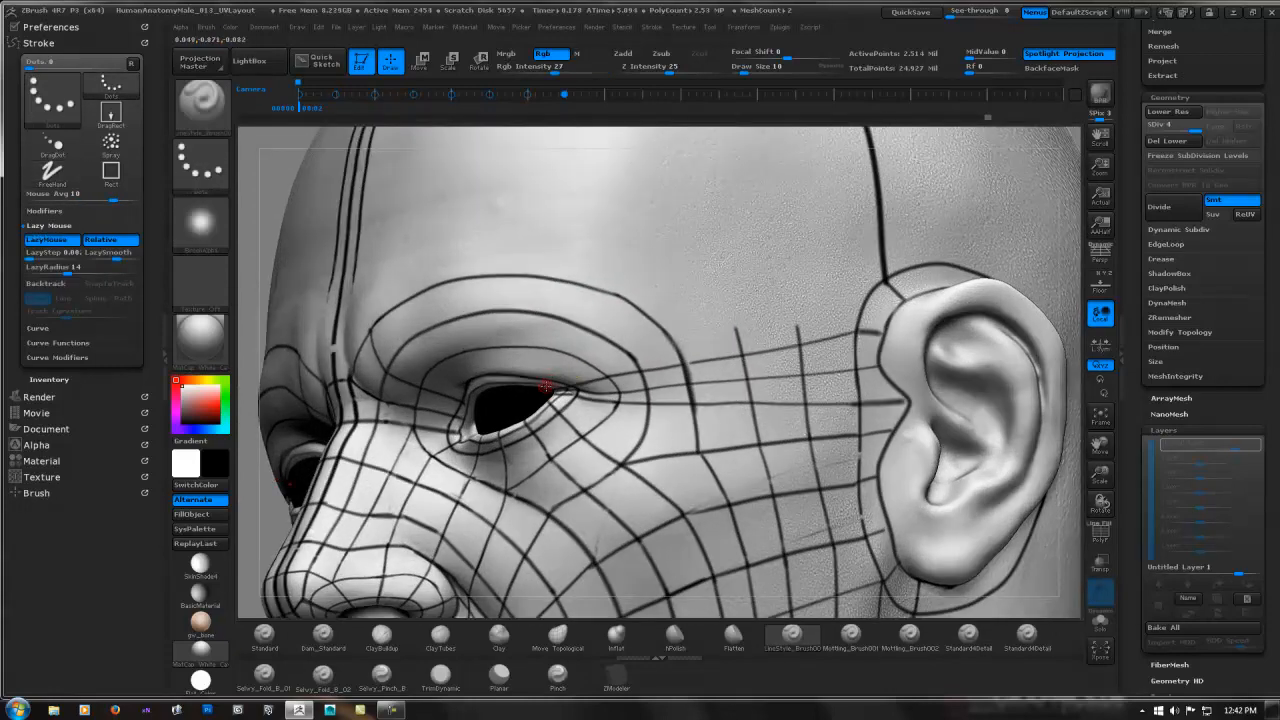
{"action": "left_click_drag", "start_coordinate": [594, 360], "coordinate": [676, 317]}
{"action": "right_click_drag", "start_coordinate": [677, 317], "coordinate": [648, 328]}
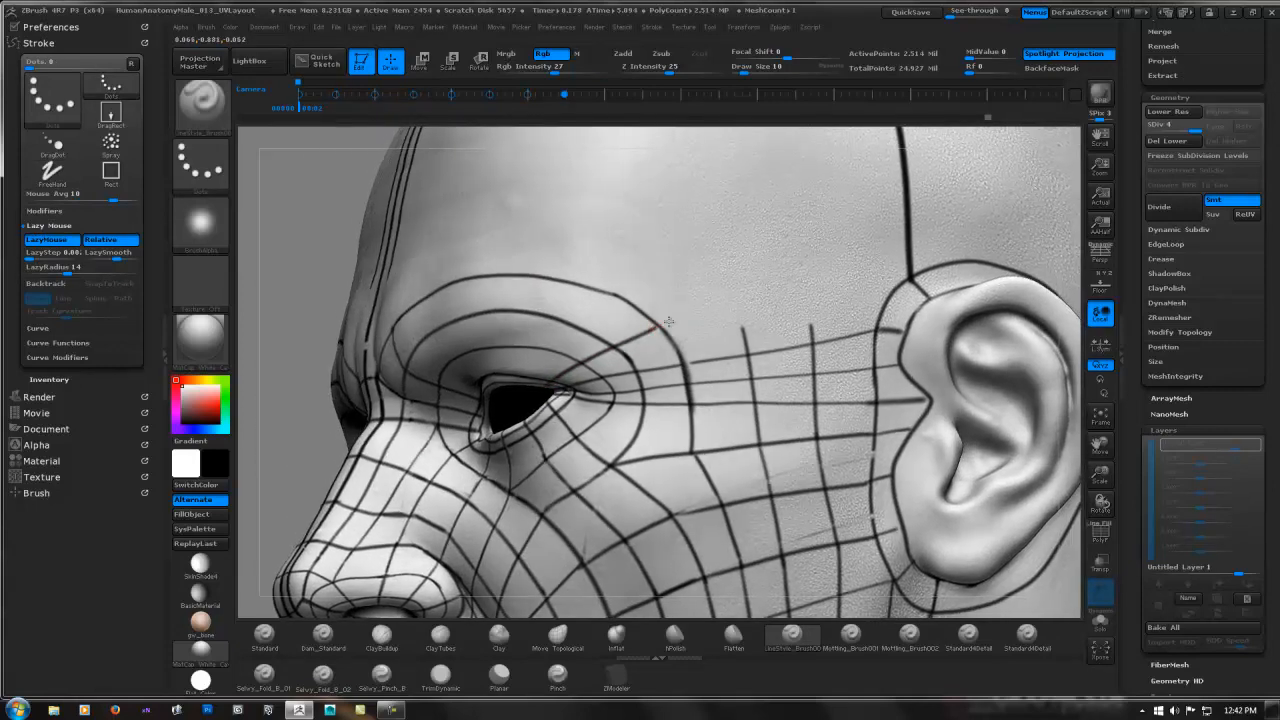
{"action": "mouse_move", "coordinate": [704, 308]}
{"action": "left_mouse_down"}
{"action": "mouse_move", "coordinate": [912, 226]}
{"action": "mouse_move", "coordinate": [866, 285]}
{"action": "mouse_move", "coordinate": [871, 325]}
{"action": "left_mouse_up"}
{"action": "key", "text": "ctrl+z"}
- Extend the three vertical temple lines up to the diagonal line and join its end to the vertical line above the ear
{"action": "mouse_move", "coordinate": [863, 243]}
{"action": "left_mouse_down"}
{"action": "mouse_move", "coordinate": [871, 298]}
{"action": "mouse_move", "coordinate": [871, 274]}
{"action": "mouse_move", "coordinate": [809, 271]}
{"action": "mouse_move", "coordinate": [814, 340]}
{"action": "left_mouse_up"}
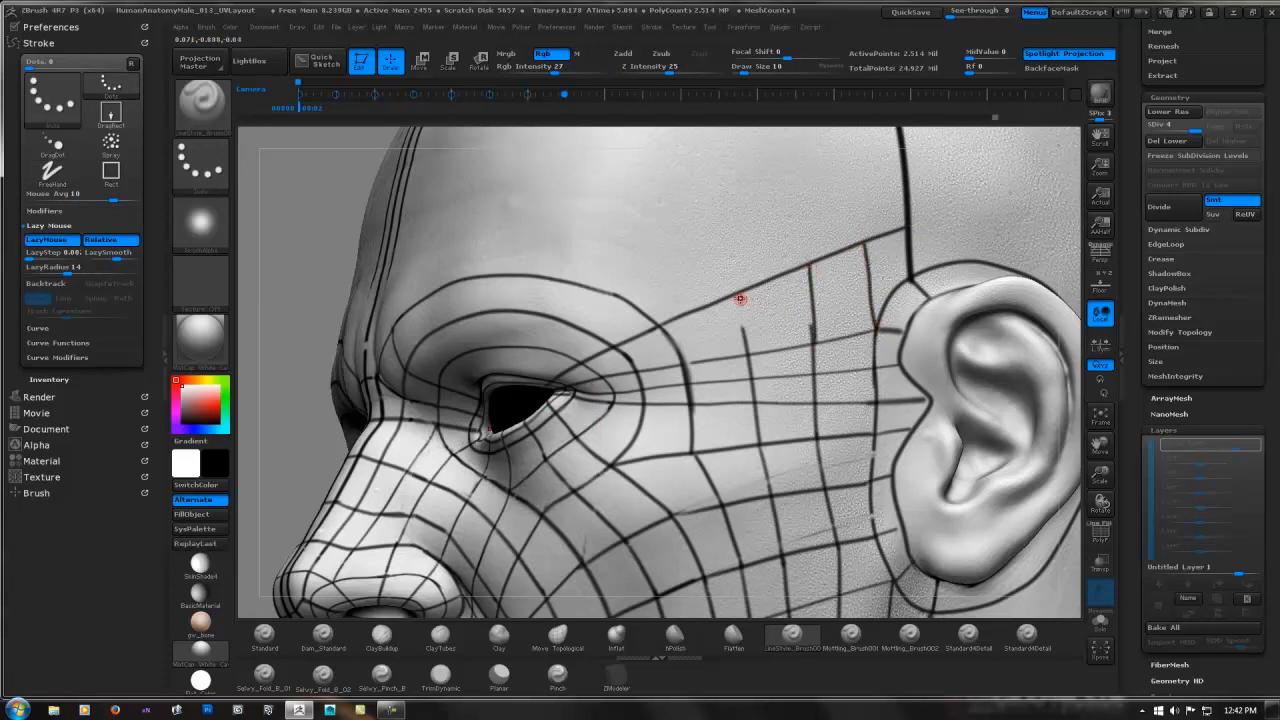
{"action": "left_click_drag", "start_coordinate": [738, 292], "coordinate": [754, 378]}
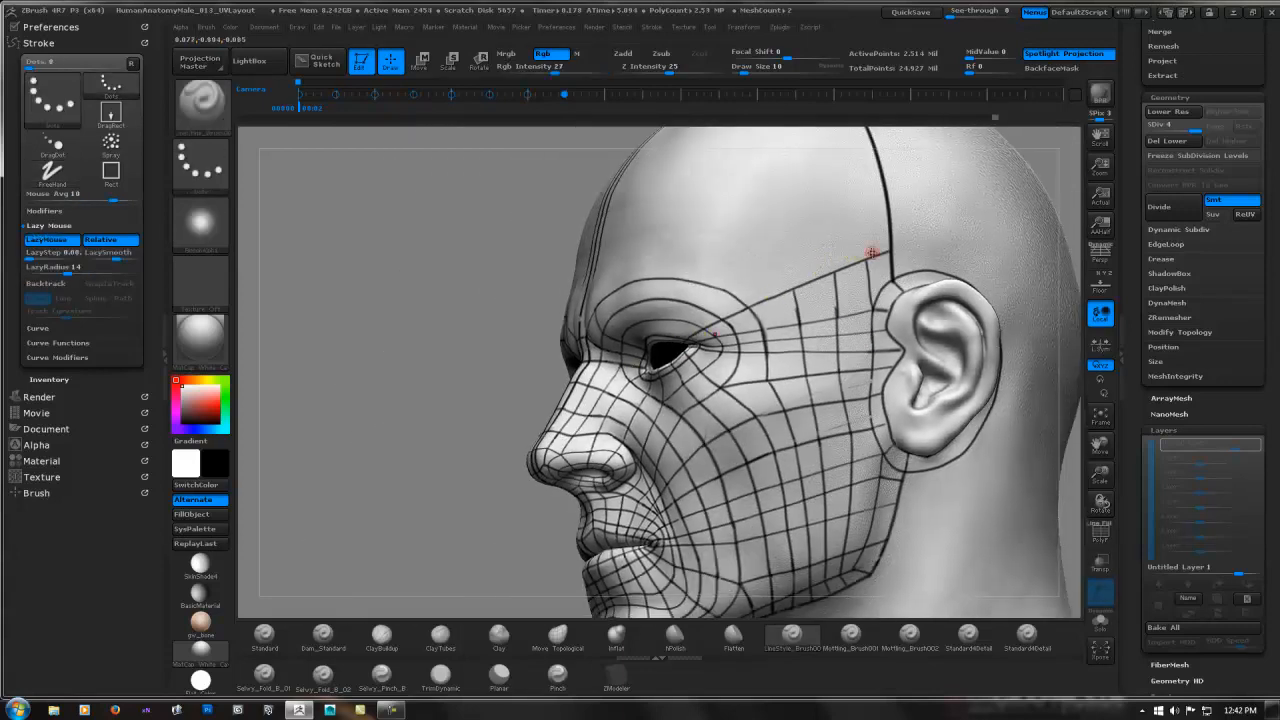
{"action": "right_click_drag", "start_coordinate": [818, 272], "coordinate": [728, 330], "text": "alt"}
{"action": "mouse_move", "coordinate": [796, 305]}
{"action": "right_mouse_down"}
{"action": "mouse_move", "coordinate": [822, 305]}
{"action": "mouse_move", "coordinate": [801, 305]}
{"action": "right_mouse_up"}
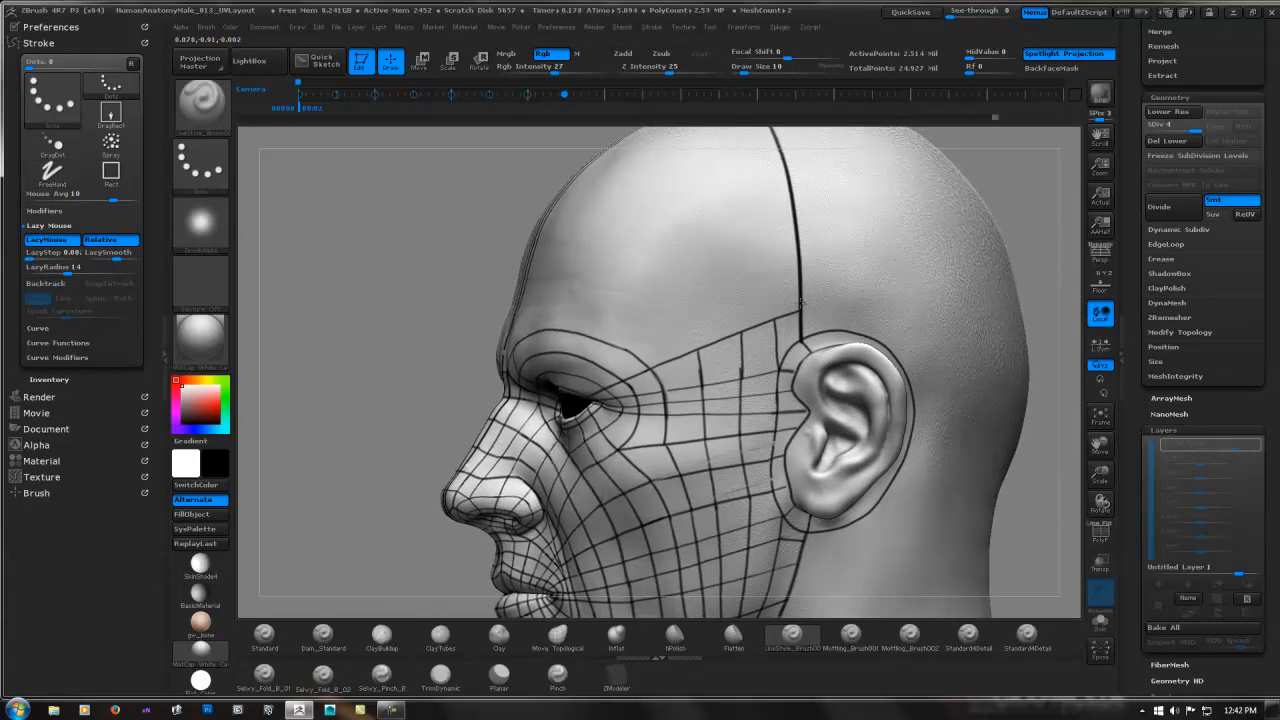
{"action": "mouse_move", "coordinate": [779, 320]}
{"action": "right_mouse_down"}
{"action": "mouse_move", "coordinate": [798, 320]}
{"action": "mouse_move", "coordinate": [771, 323]}
{"action": "right_mouse_up"}
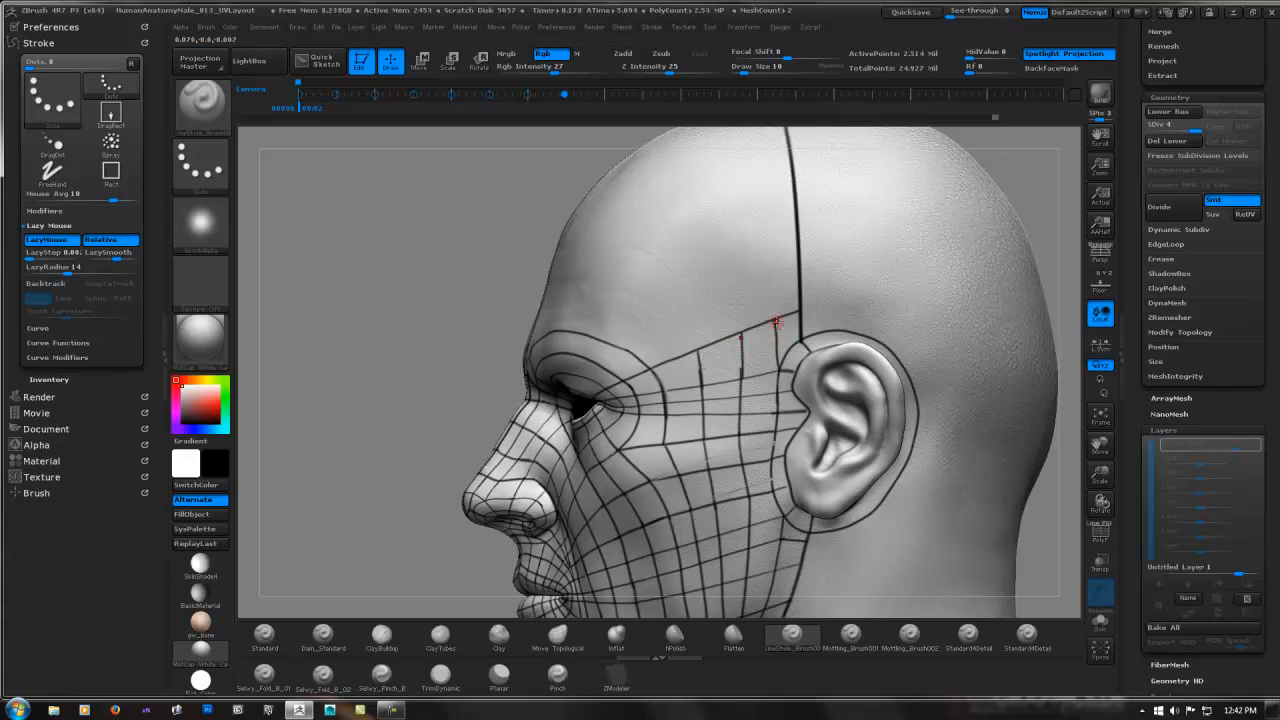
- Paint an arched line above the brow loop, from the centre lines across the lower forehead to the diagonal temple line
{"action": "right_click_drag", "start_coordinate": [777, 322], "coordinate": [717, 398]}
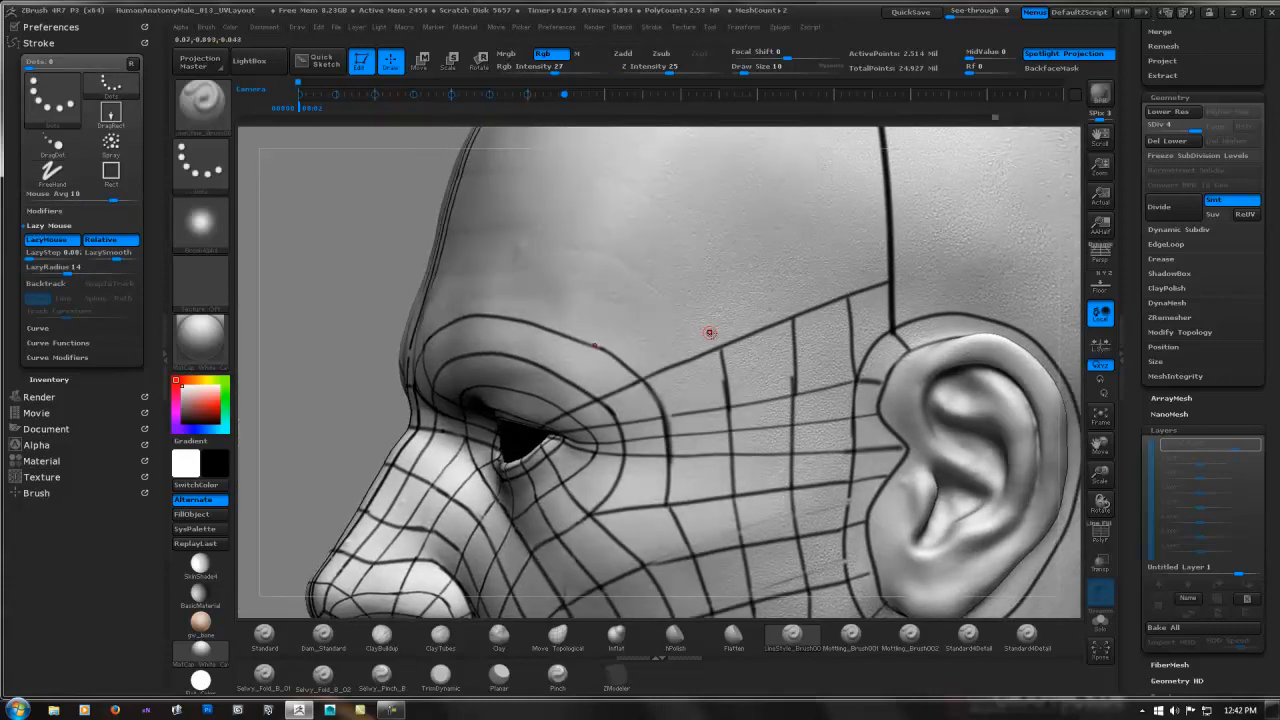
{"action": "right_click_drag", "start_coordinate": [706, 338], "coordinate": [677, 357]}
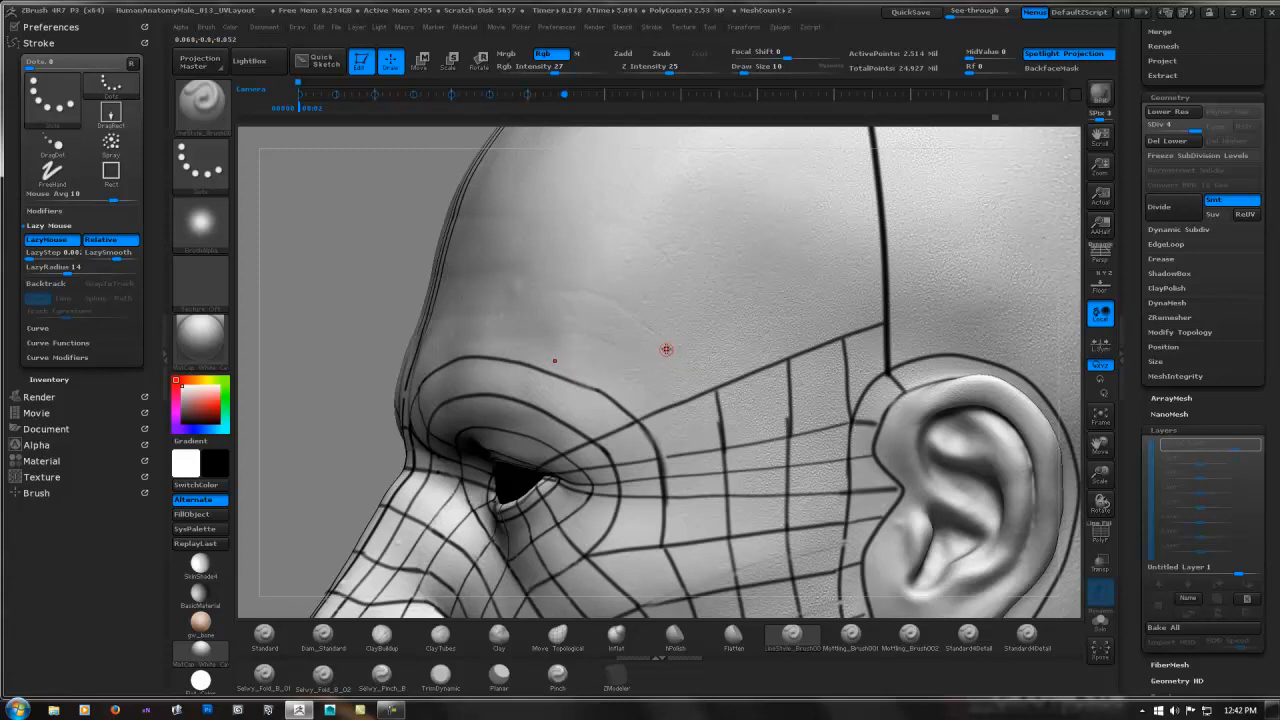
{"action": "mouse_move", "coordinate": [661, 343]}
{"action": "left_mouse_down"}
{"action": "mouse_move", "coordinate": [699, 376]}
{"action": "mouse_move", "coordinate": [717, 345]}
{"action": "mouse_move", "coordinate": [650, 343]}
{"action": "left_mouse_up"}
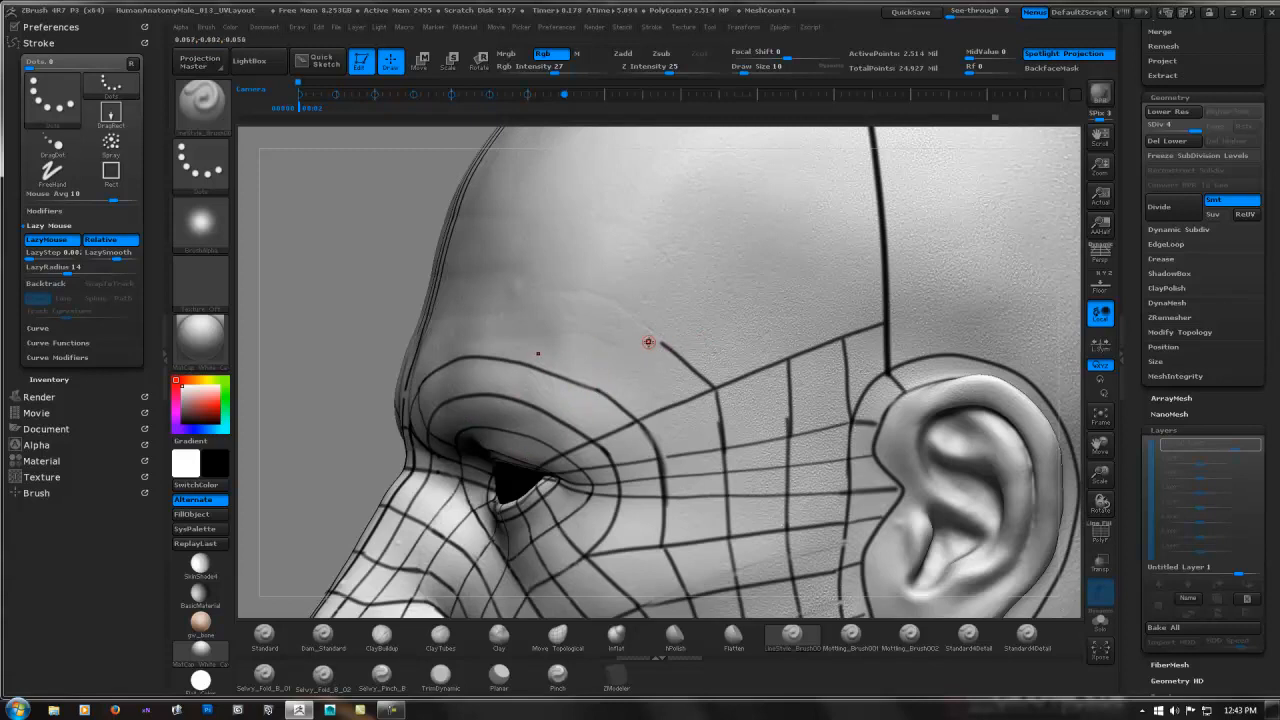
{"action": "left_click_drag", "start_coordinate": [673, 352], "coordinate": [684, 354]}
{"action": "mouse_move", "coordinate": [716, 322]}
{"action": "right_mouse_down", "text": "ctrl"}
{"action": "mouse_move", "coordinate": [680, 326]}
{"action": "mouse_move", "coordinate": [744, 313]}
{"action": "right_mouse_up", "text": "ctrl"}
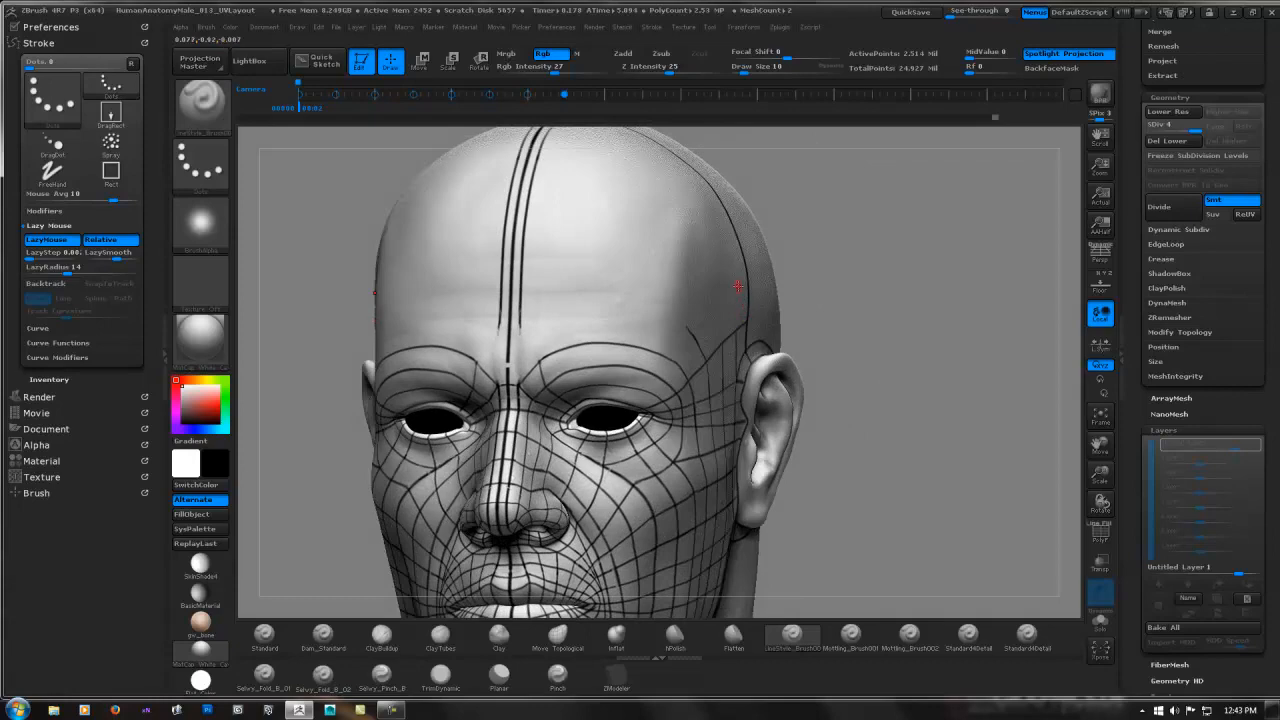
{"action": "right_click_drag", "start_coordinate": [626, 337], "coordinate": [594, 320]}
{"action": "left_click_drag", "start_coordinate": [469, 310], "coordinate": [692, 313]}
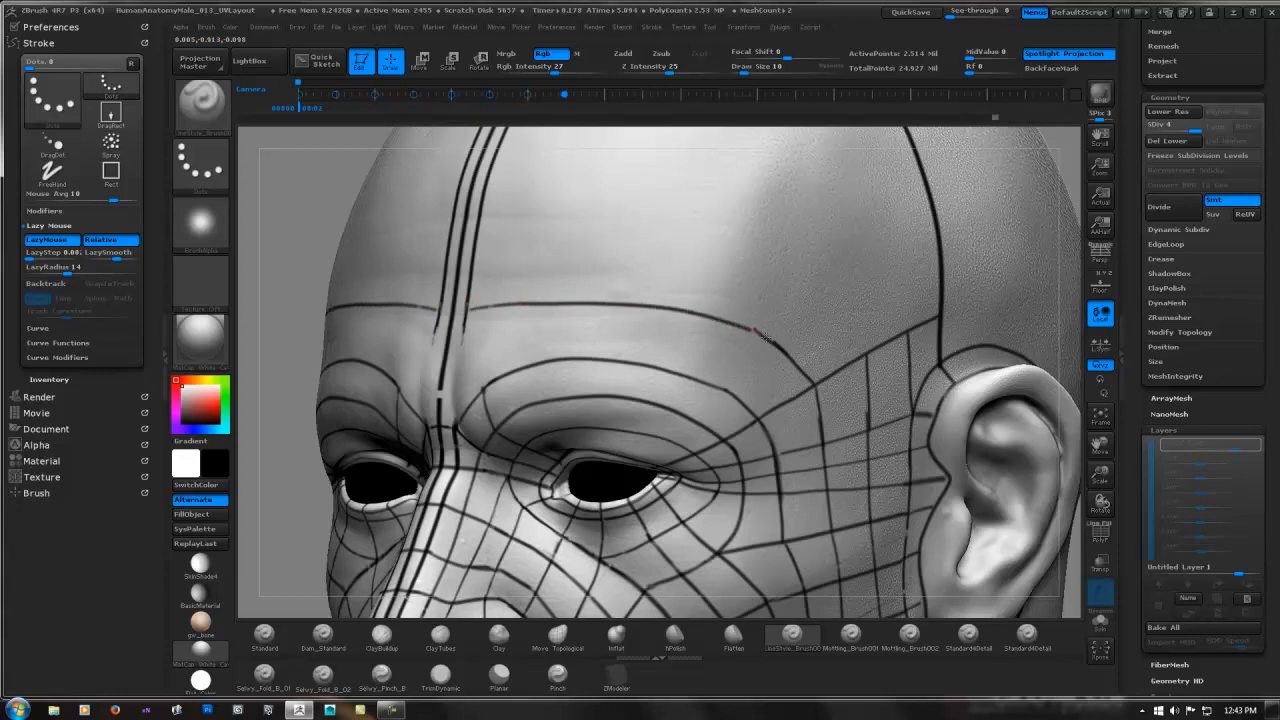
{"action": "left_click_drag", "start_coordinate": [765, 337], "coordinate": [785, 349]}
- Paint a line from the junction of the forehead arch and temple diagonal up the side of the forehead
{"action": "mouse_move", "coordinate": [785, 348]}
{"action": "right_mouse_down"}
{"action": "mouse_move", "coordinate": [726, 300]}
{"action": "mouse_move", "coordinate": [738, 304]}
{"action": "right_mouse_up"}
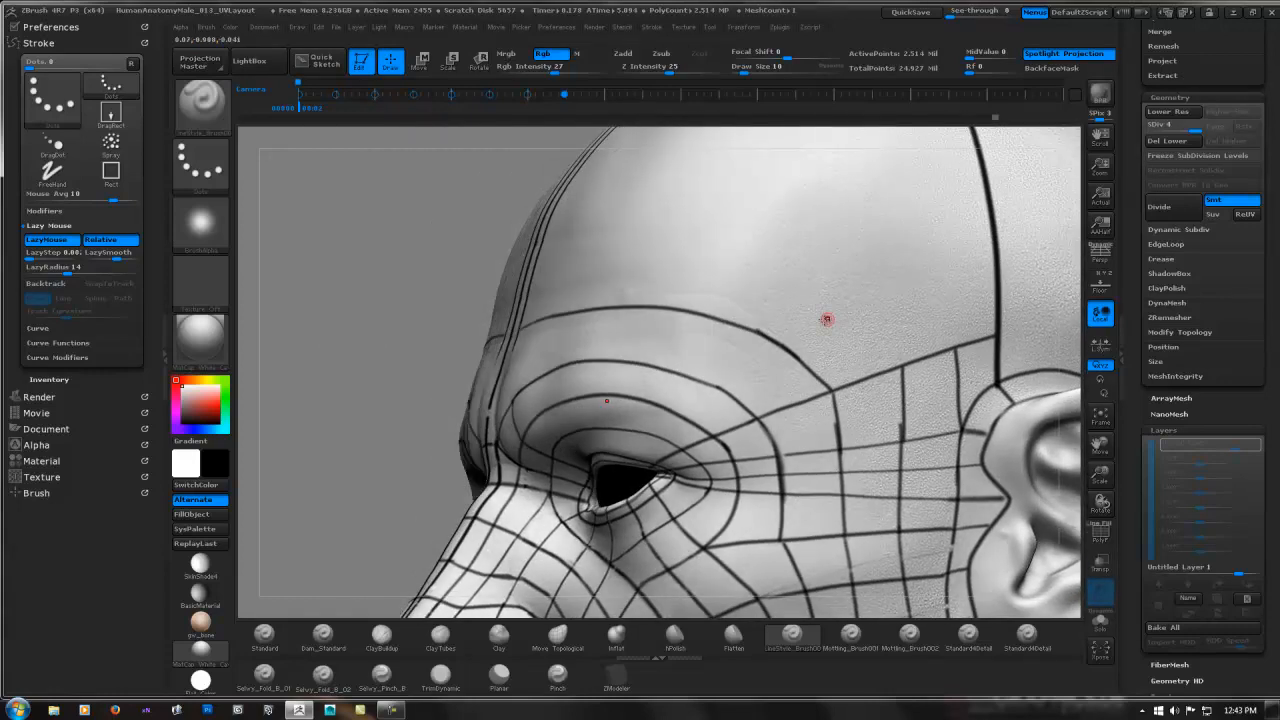
{"action": "mouse_move", "coordinate": [826, 319]}
{"action": "right_mouse_down"}
{"action": "mouse_move", "coordinate": [721, 349]}
{"action": "mouse_move", "coordinate": [757, 347]}
{"action": "mouse_move", "coordinate": [711, 371]}
{"action": "mouse_move", "coordinate": [676, 357]}
{"action": "right_mouse_up"}
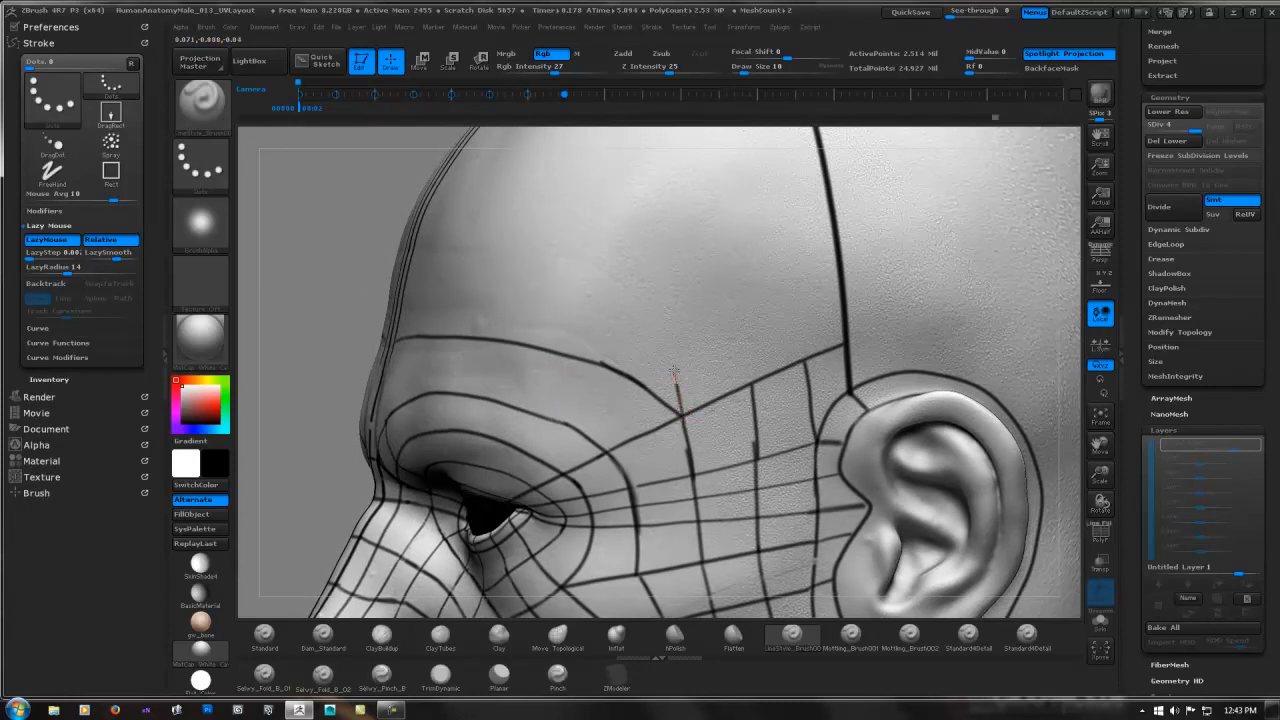
{"action": "left_click_drag", "start_coordinate": [653, 276], "coordinate": [655, 282]}
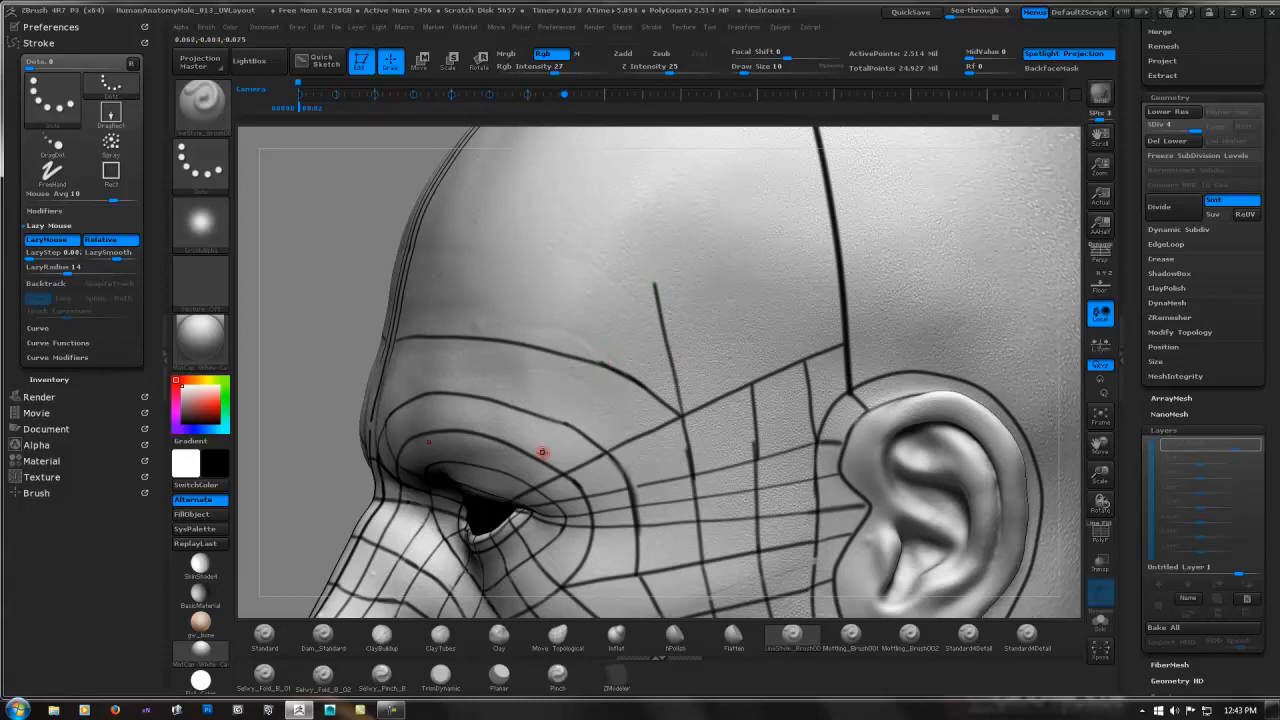
- Paint a second temple line from the upper eyelid across the eye loops and forehead arch, bending back to the vertical line above the ear
{"action": "right_click_drag", "start_coordinate": [573, 393], "coordinate": [587, 374]}
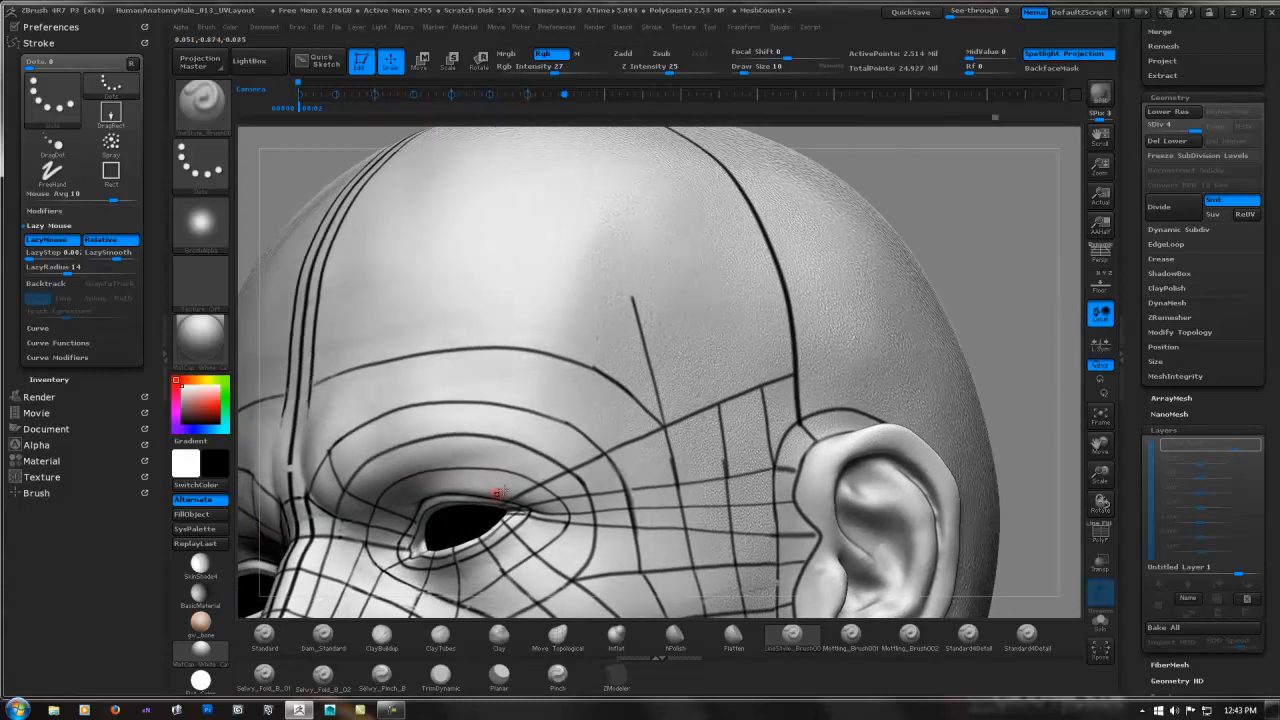
{"action": "left_click_drag", "start_coordinate": [488, 505], "coordinate": [576, 401]}
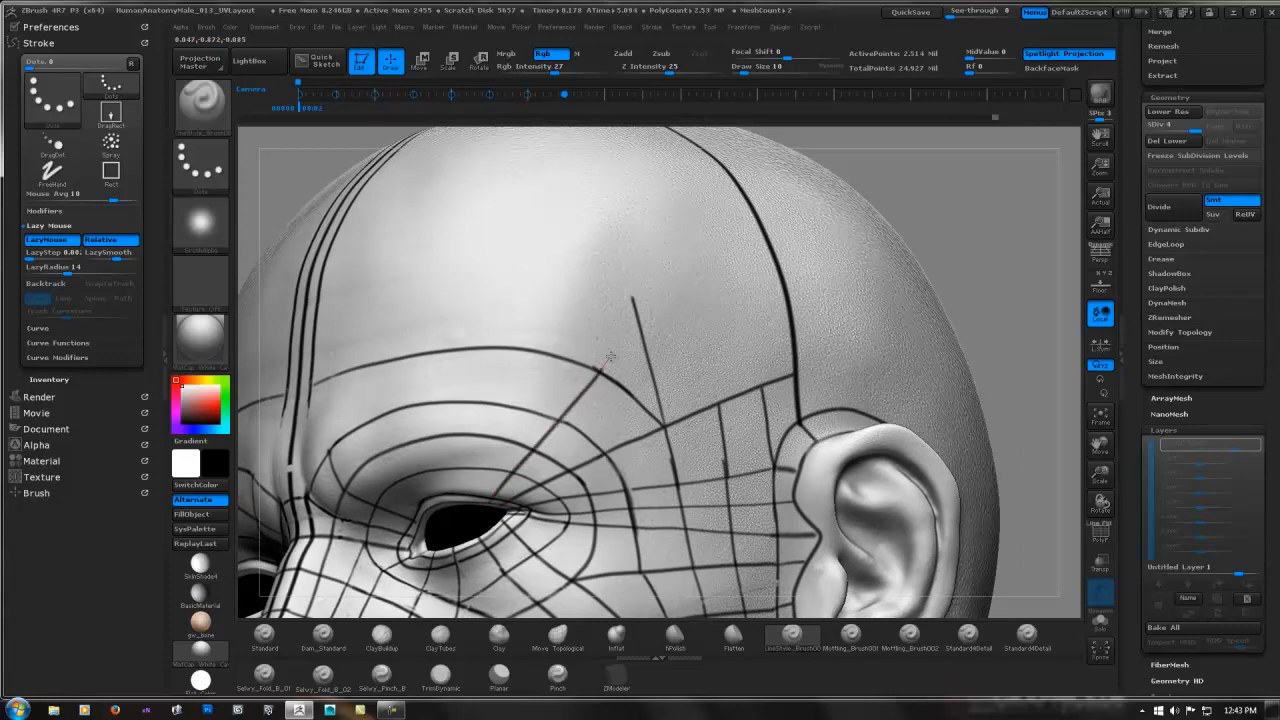
{"action": "left_click_drag", "start_coordinate": [621, 341], "coordinate": [769, 322]}
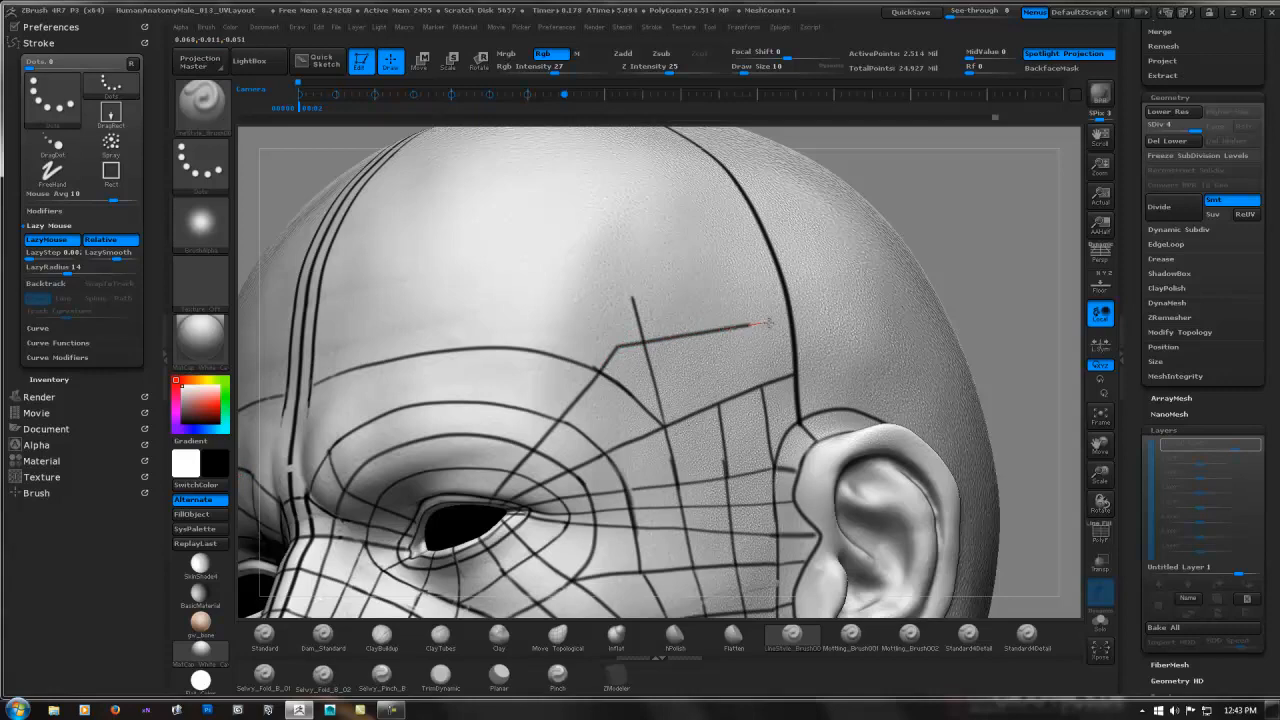
- Paint a short line from the bend of the second temple line diagonally up the side of the forehead, replacing the first attempt
{"action": "mouse_move", "coordinate": [652, 346]}
{"action": "right_mouse_down", "text": "ctrl"}
{"action": "mouse_move", "coordinate": [625, 322]}
{"action": "mouse_move", "coordinate": [640, 341]}
{"action": "right_mouse_up", "text": "ctrl"}
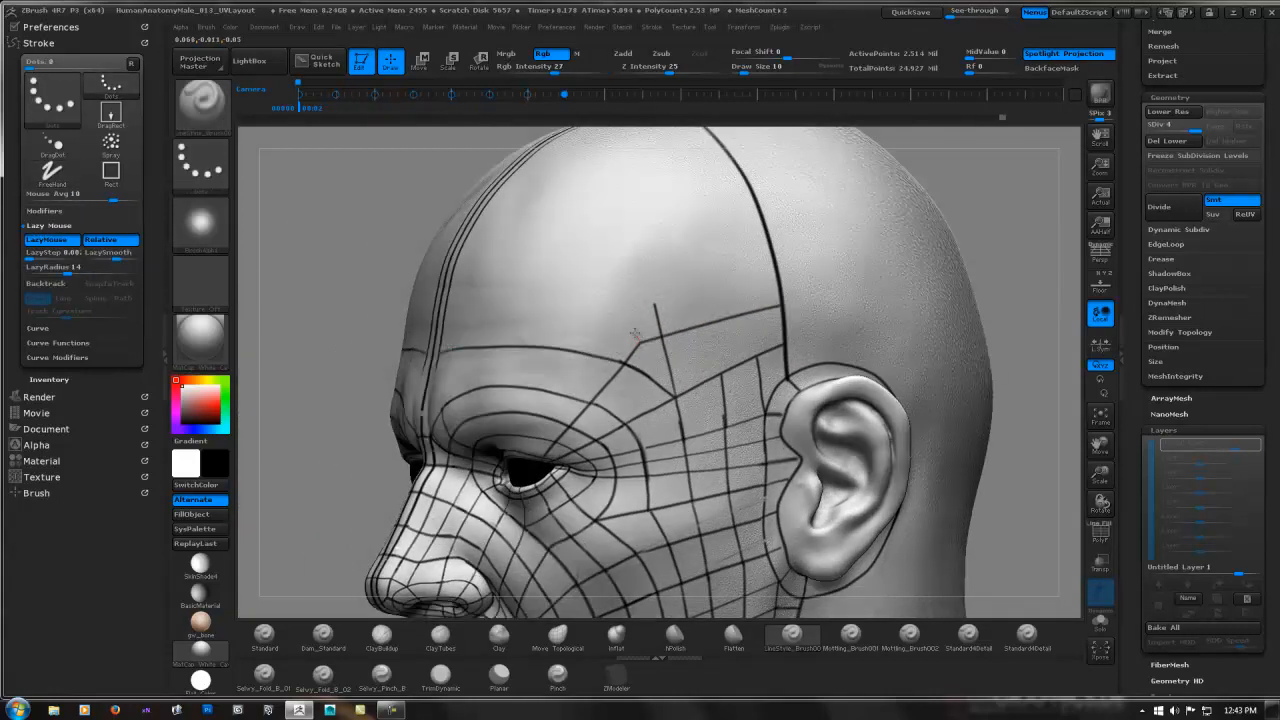
{"action": "left_click_drag", "start_coordinate": [617, 306], "coordinate": [595, 263]}
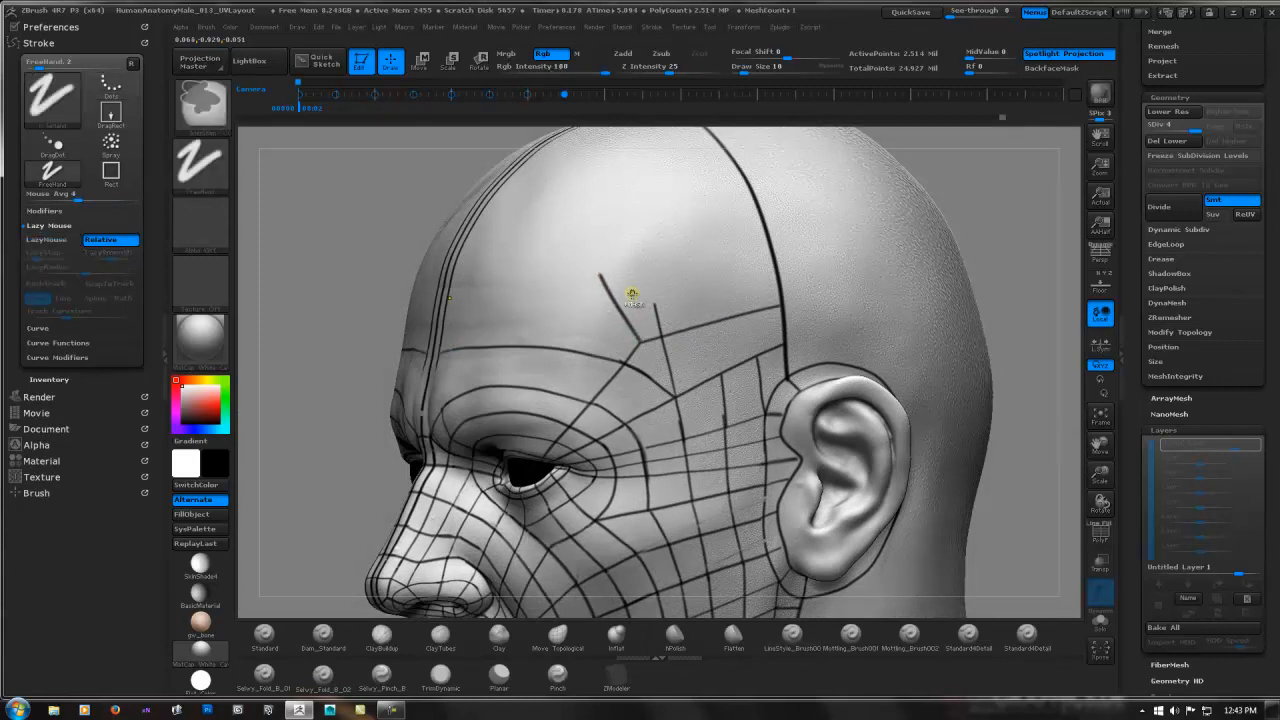
{"action": "key", "text": "ctrl+z"}
{"action": "right_click_drag", "start_coordinate": [622, 290], "coordinate": [642, 338], "text": "ctrl"}
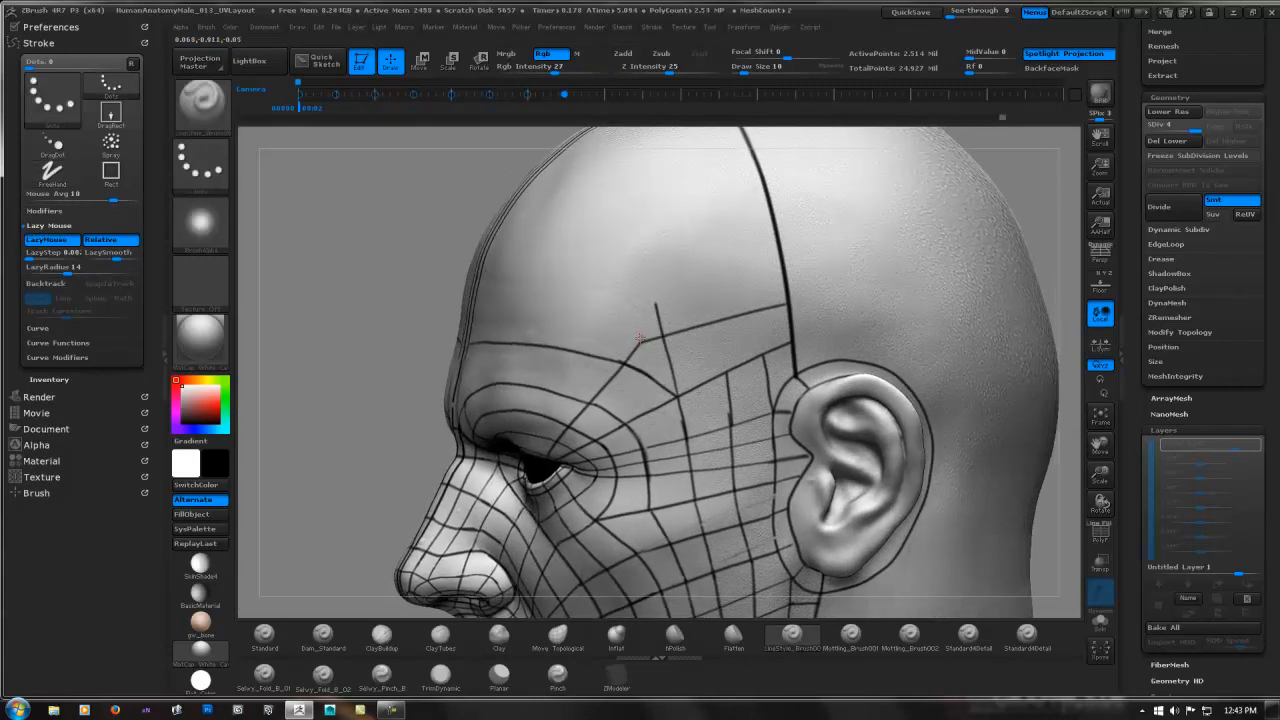
{"action": "key", "text": "ctrl+z"}
{"action": "left_click_drag", "start_coordinate": [638, 342], "coordinate": [587, 280]}
- Redirect the forehead side line above the upper temple line so it leans forward, alongside the short line from the bend
{"action": "mouse_move", "coordinate": [587, 279]}
{"action": "right_mouse_down"}
{"action": "mouse_move", "coordinate": [680, 320]}
{"action": "mouse_move", "coordinate": [654, 310]}
{"action": "mouse_move", "coordinate": [666, 297]}
{"action": "right_mouse_up"}
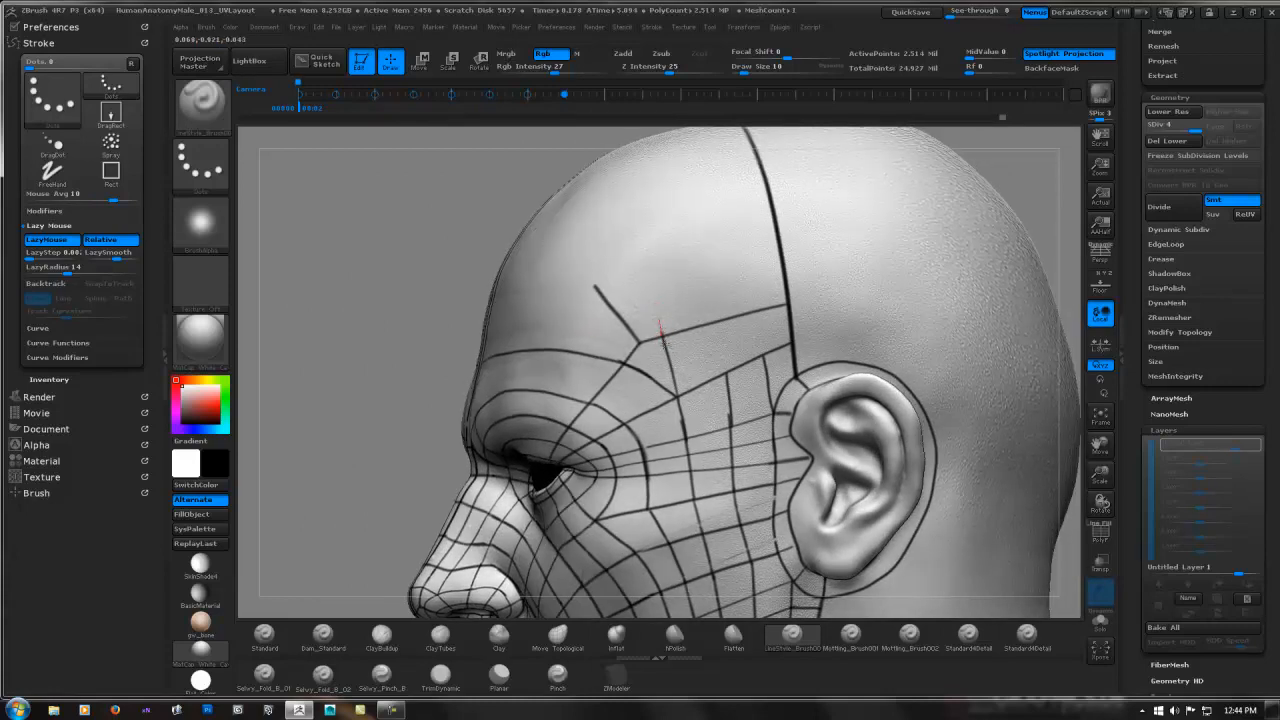
{"action": "right_click_drag", "start_coordinate": [649, 312], "coordinate": [648, 289]}
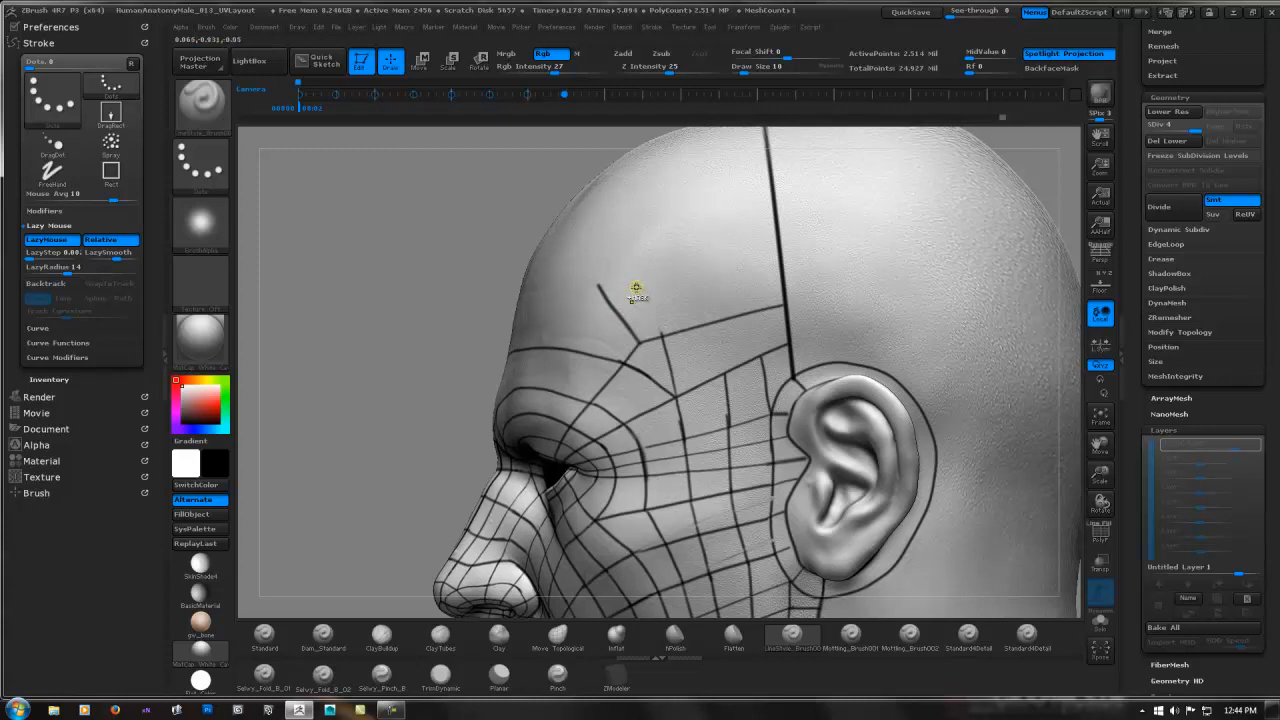
{"action": "left_click_drag", "start_coordinate": [621, 268], "coordinate": [672, 352]}
{"action": "key", "text": "ctrl+z"}
{"action": "left_click_drag", "start_coordinate": [627, 265], "coordinate": [652, 318]}
- Paint two more arched lines across the forehead, from the centre lines to the ends of the two side lines
{"action": "right_click_drag", "start_coordinate": [726, 282], "coordinate": [753, 270]}
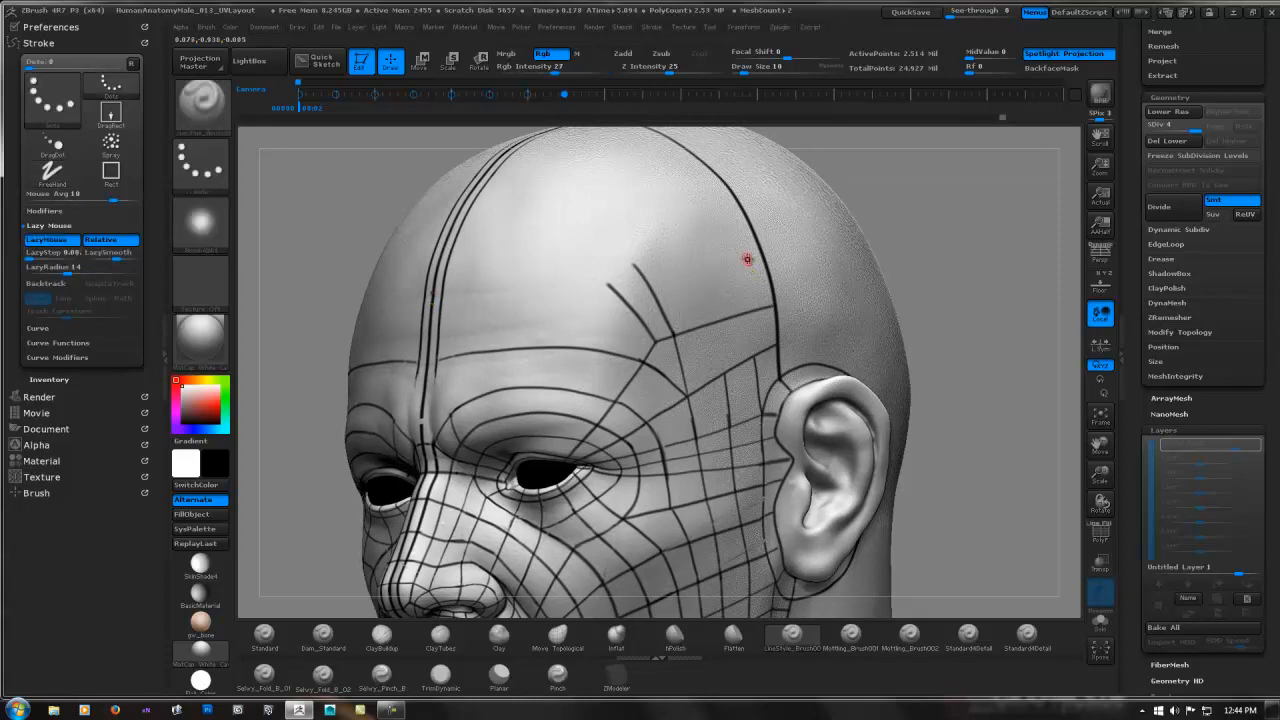
{"action": "mouse_move", "coordinate": [674, 272]}
{"action": "right_mouse_down"}
{"action": "mouse_move", "coordinate": [660, 300]}
{"action": "mouse_move", "coordinate": [690, 256]}
{"action": "right_mouse_up"}
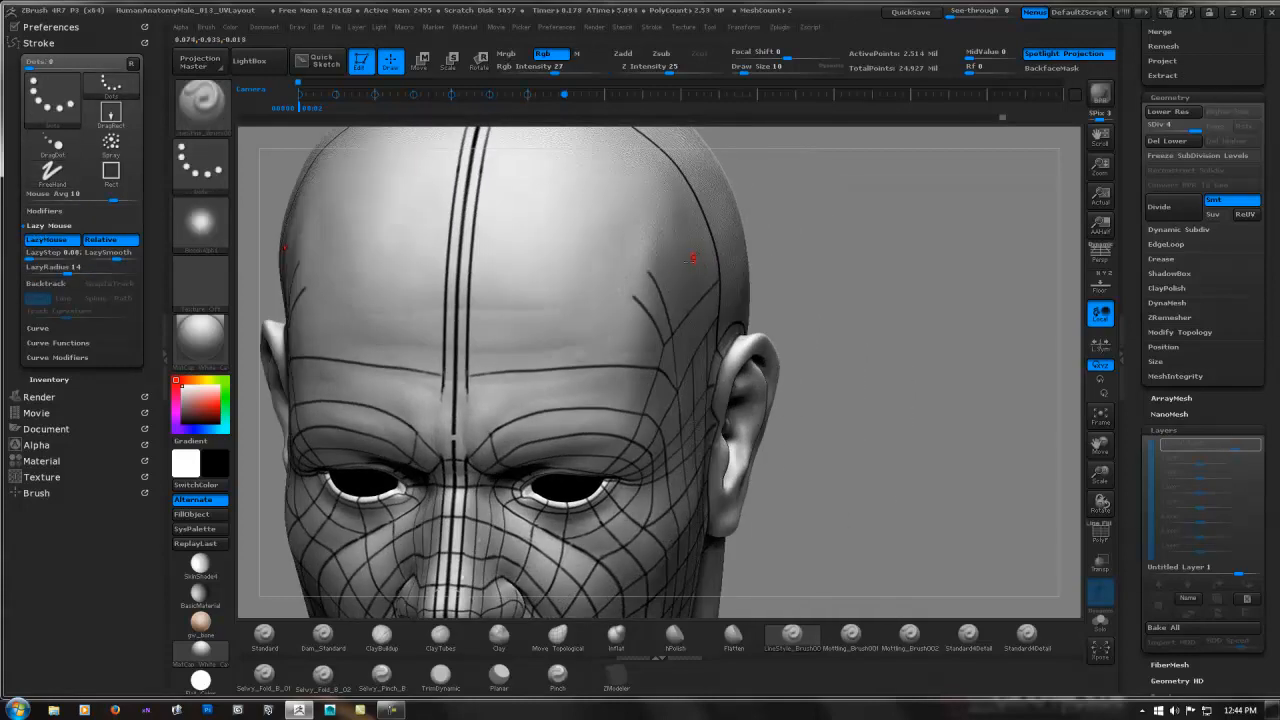
{"action": "right_click_drag", "start_coordinate": [581, 304], "coordinate": [483, 319]}
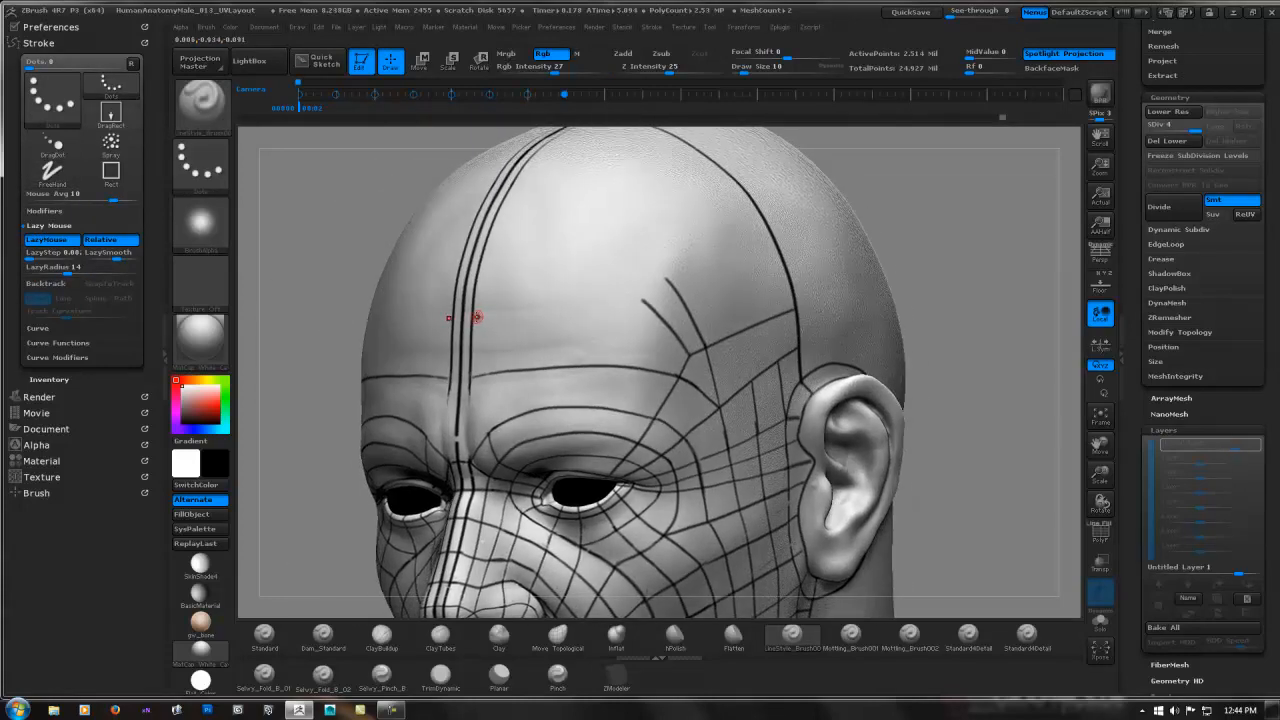
{"action": "mouse_move", "coordinate": [477, 316]}
{"action": "left_mouse_down"}
{"action": "mouse_move", "coordinate": [614, 315]}
{"action": "mouse_move", "coordinate": [685, 340]}
{"action": "left_mouse_up"}
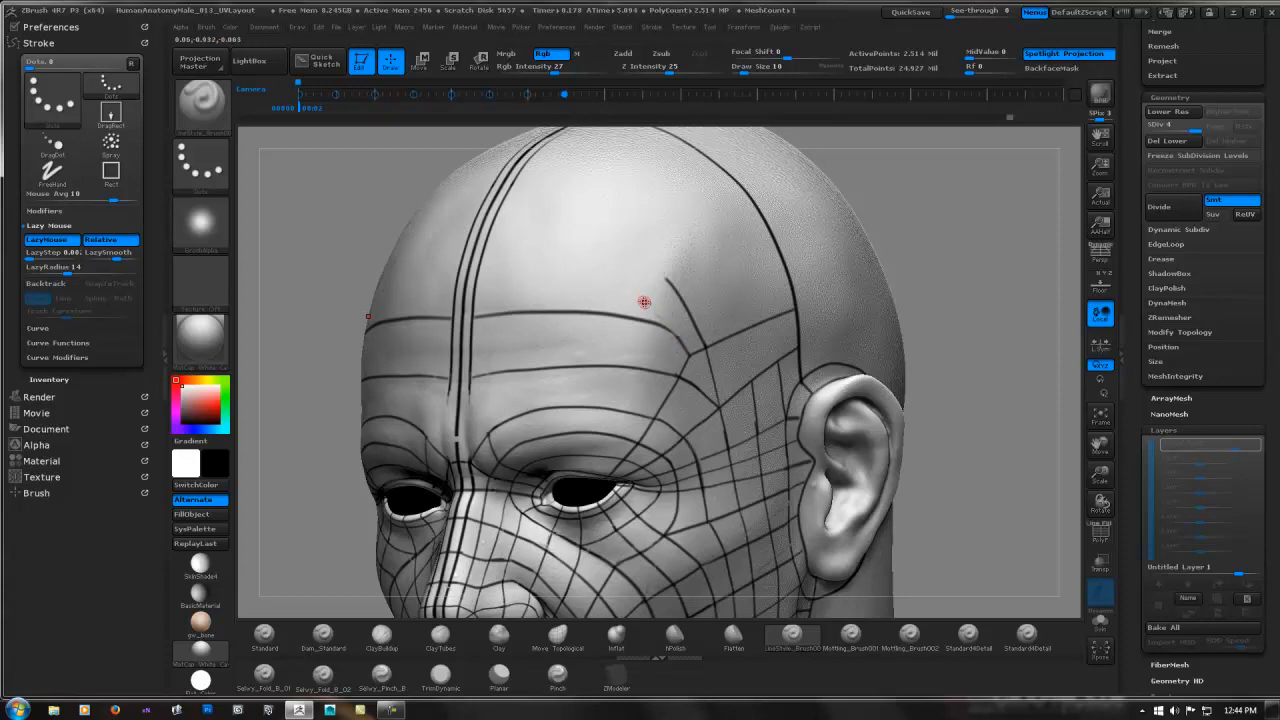
{"action": "mouse_move", "coordinate": [663, 311]}
{"action": "right_mouse_down"}
{"action": "mouse_move", "coordinate": [600, 315]}
{"action": "mouse_move", "coordinate": [692, 321]}
{"action": "right_mouse_up"}
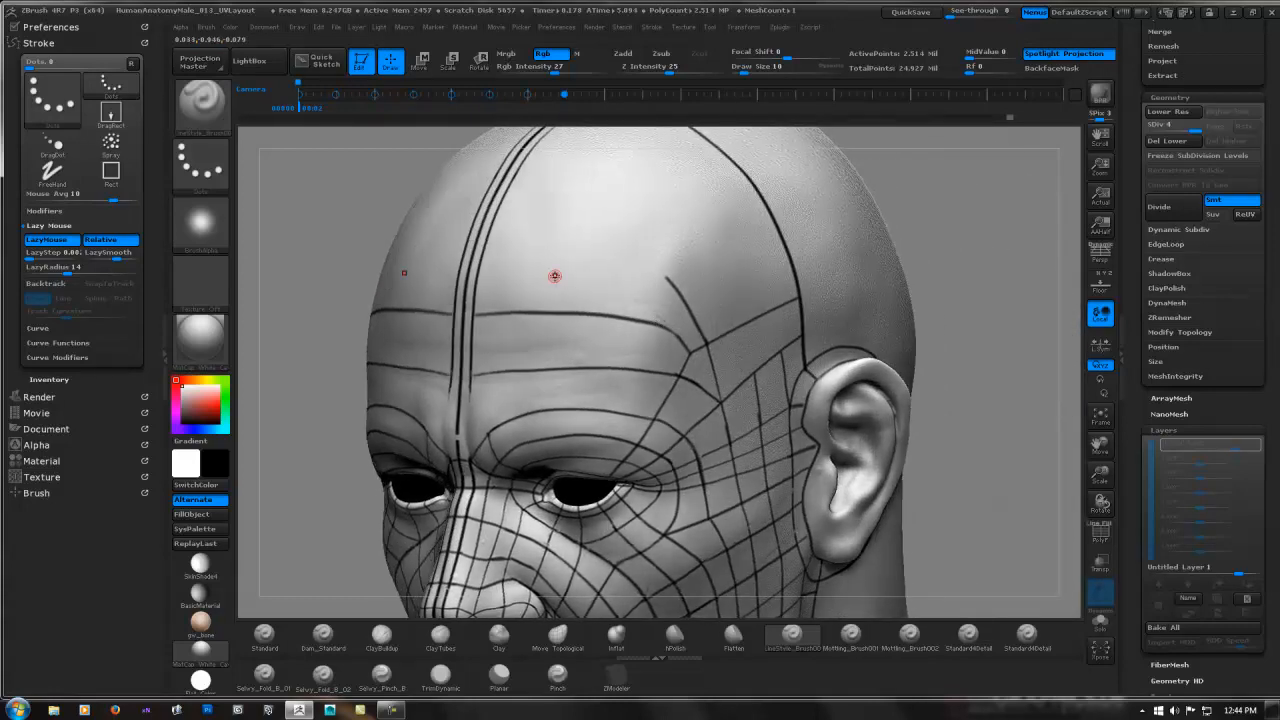
{"action": "mouse_move", "coordinate": [479, 246]}
{"action": "left_mouse_down"}
{"action": "mouse_move", "coordinate": [655, 276]}
{"action": "mouse_move", "coordinate": [684, 297]}
{"action": "mouse_move", "coordinate": [642, 278]}
{"action": "left_mouse_up"}
{"action": "mouse_move", "coordinate": [642, 278]}
{"action": "right_mouse_down"}
{"action": "mouse_move", "coordinate": [657, 251]}
{"action": "mouse_move", "coordinate": [684, 254]}
{"action": "mouse_move", "coordinate": [646, 268]}
{"action": "mouse_move", "coordinate": [606, 335]}
{"action": "mouse_move", "coordinate": [588, 317]}
{"action": "right_mouse_up"}
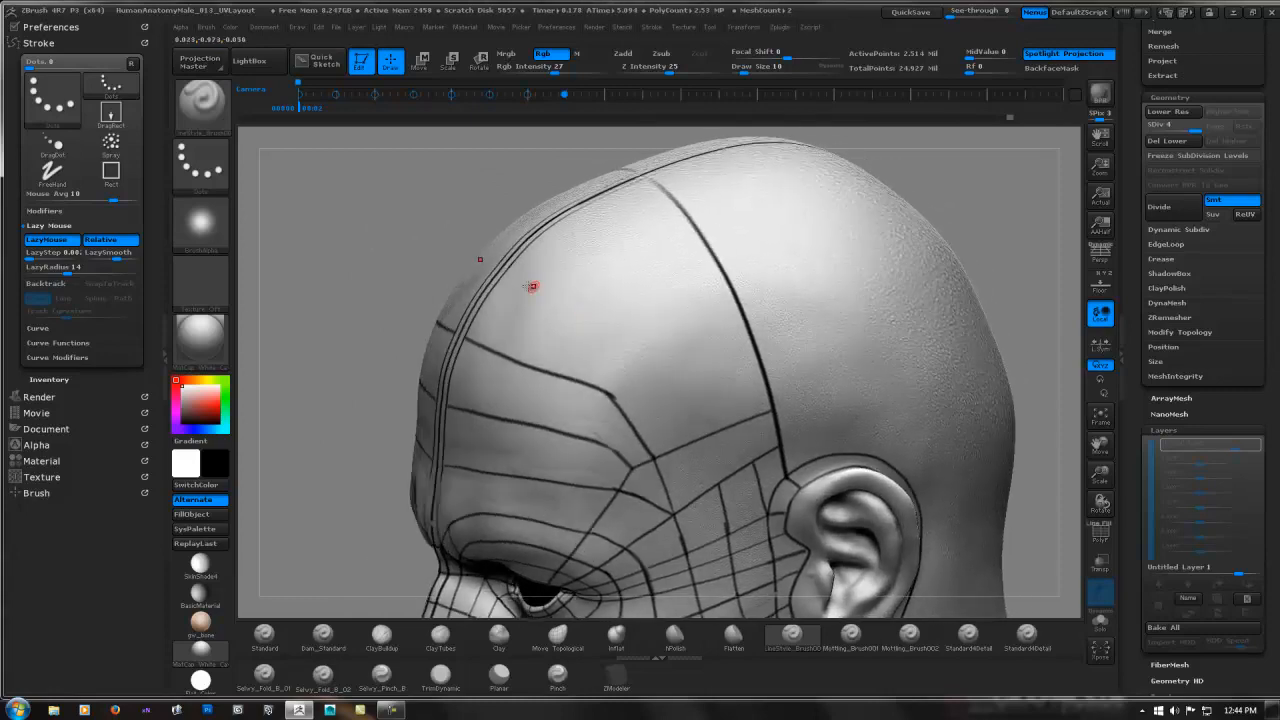
{"action": "left_click_drag", "start_coordinate": [505, 277], "coordinate": [538, 294]}
{"action": "left_click_drag", "start_coordinate": [556, 220], "coordinate": [606, 252]}
{"action": "mouse_move", "coordinate": [628, 256]}
{"action": "right_mouse_down"}
{"action": "mouse_move", "coordinate": [646, 238]}
{"action": "mouse_move", "coordinate": [630, 235]}
{"action": "mouse_move", "coordinate": [623, 260]}
{"action": "right_mouse_up"}
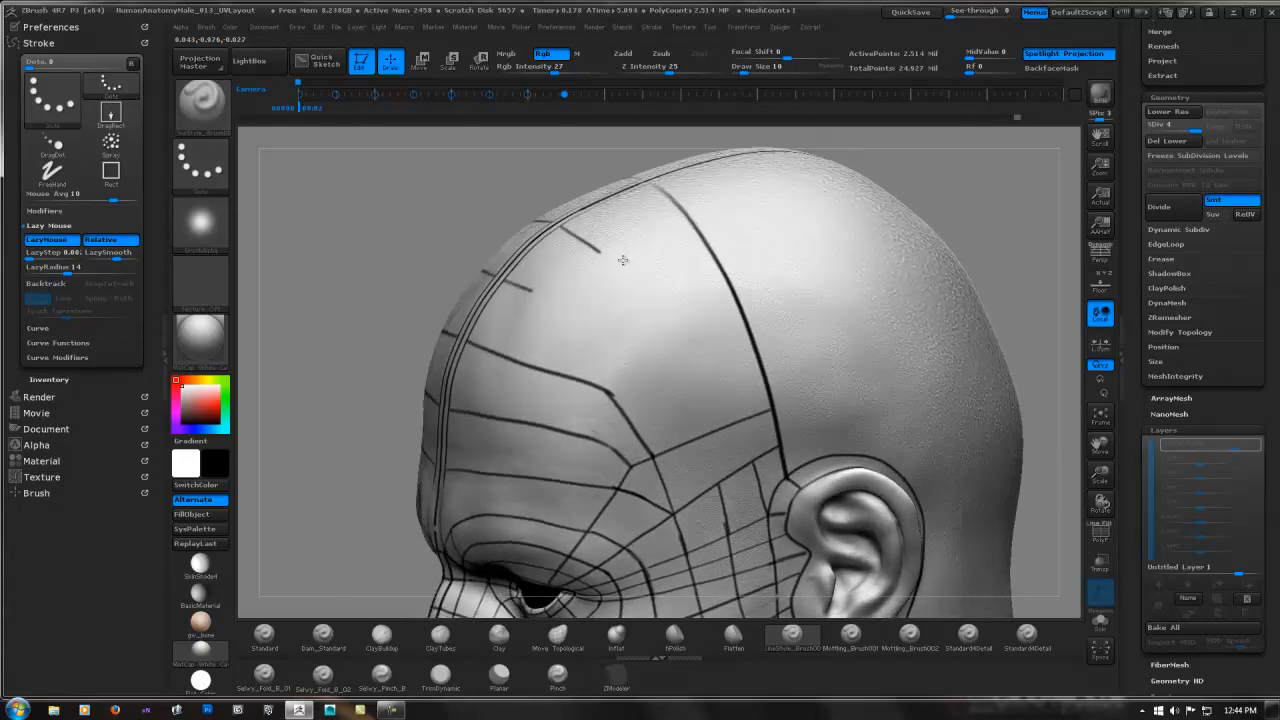
{"action": "key", "text": "ctrl+z"}
{"action": "key", "text": "ctrl+z"}
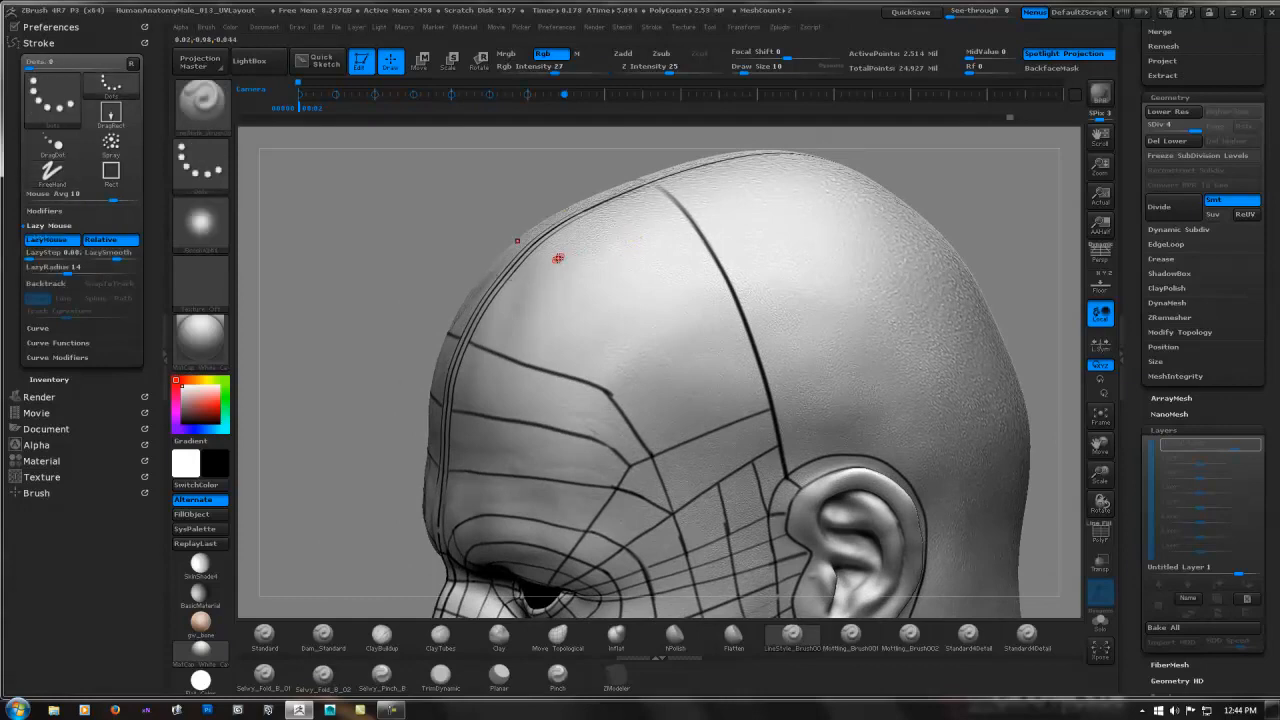
- Paint two short marks branching from the centre lines on the upper forehead, and undo the one nearer the crown
{"action": "left_click_drag", "start_coordinate": [517, 263], "coordinate": [550, 283]}
{"action": "left_click_drag", "start_coordinate": [616, 247], "coordinate": [625, 250]}
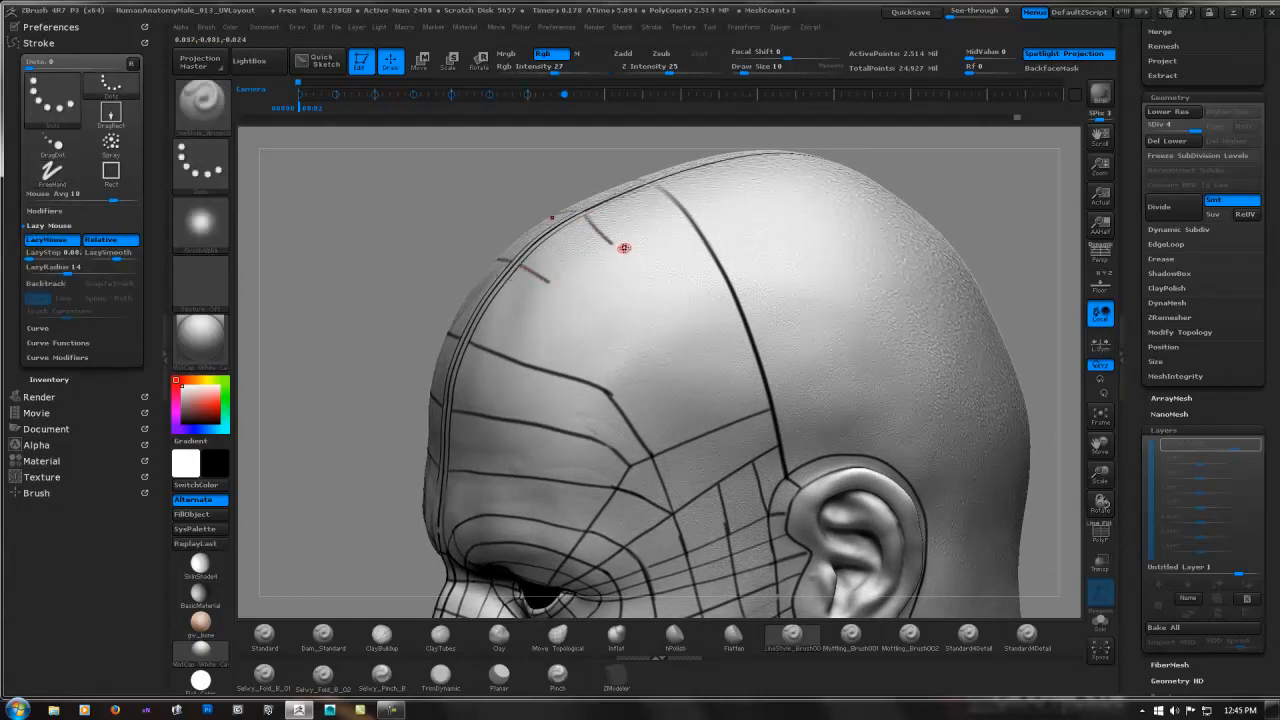
{"action": "mouse_move", "coordinate": [672, 272]}
{"action": "right_mouse_down"}
{"action": "mouse_move", "coordinate": [655, 254]}
{"action": "mouse_move", "coordinate": [673, 240]}
{"action": "right_mouse_up"}
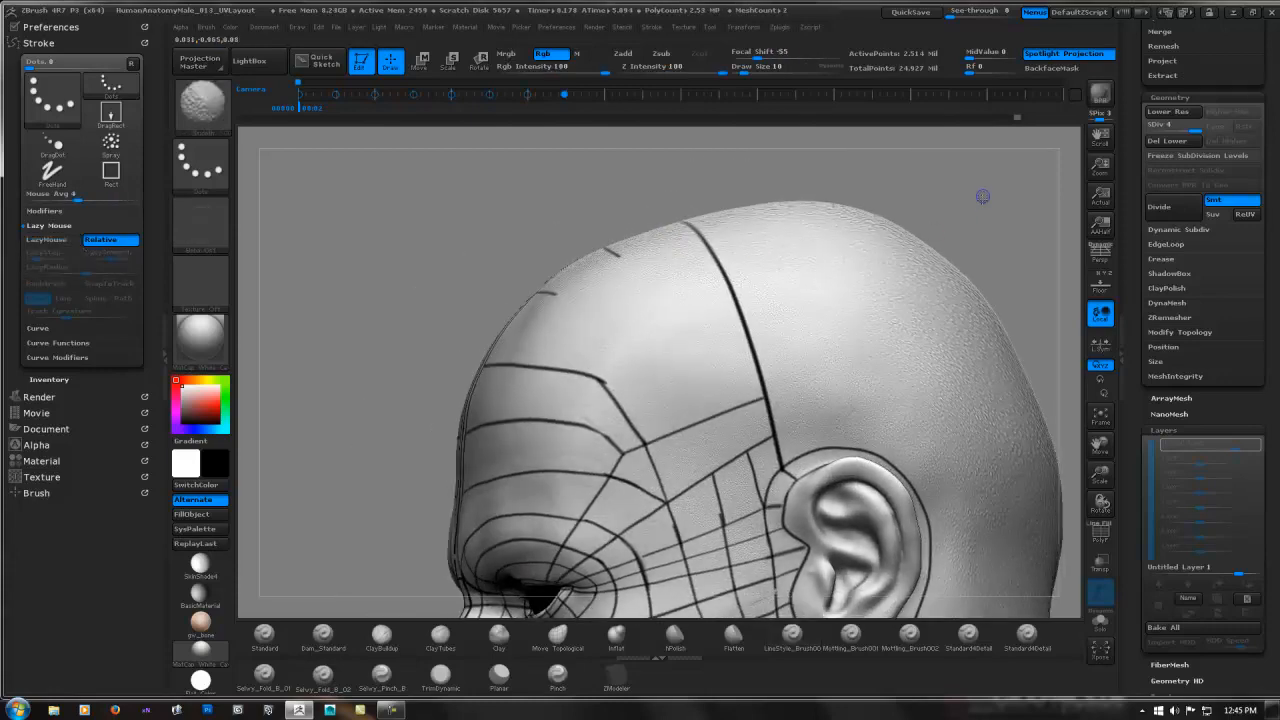
{"action": "right_click_drag", "start_coordinate": [980, 197], "coordinate": [826, 243]}
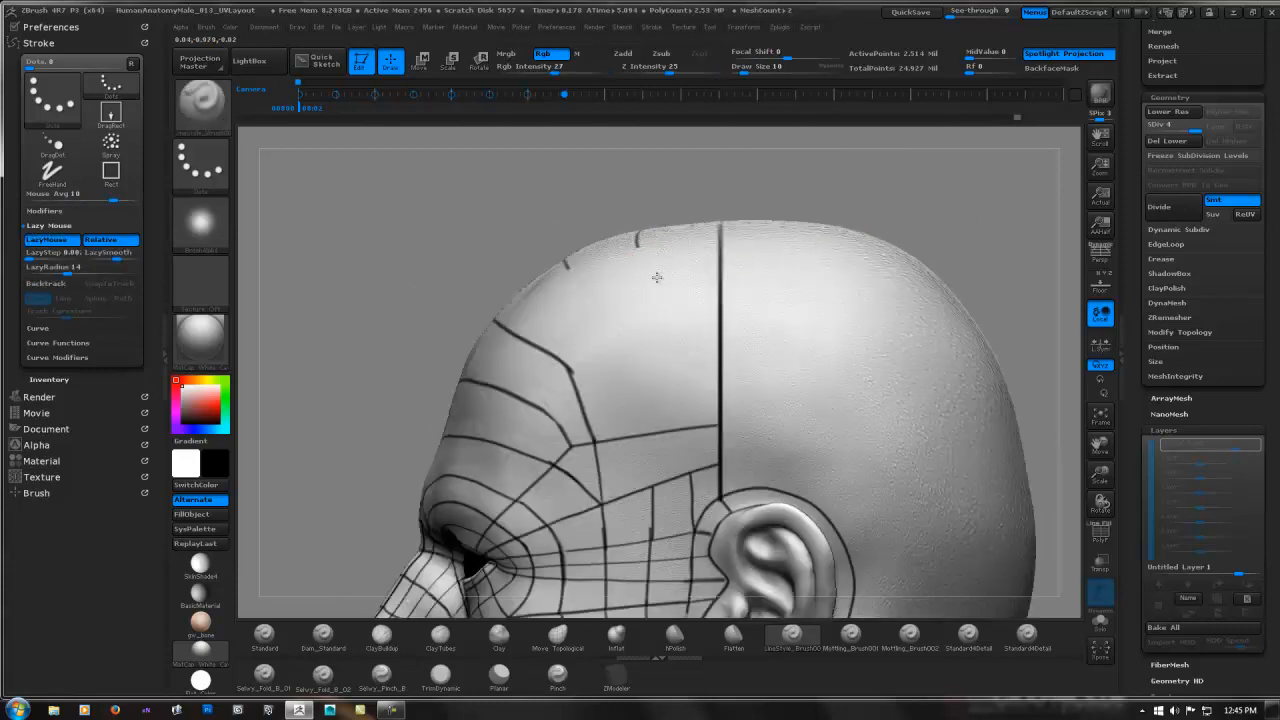
{"action": "right_click_drag", "start_coordinate": [657, 277], "coordinate": [655, 305]}
{"action": "key", "text": "ctrl+z"}
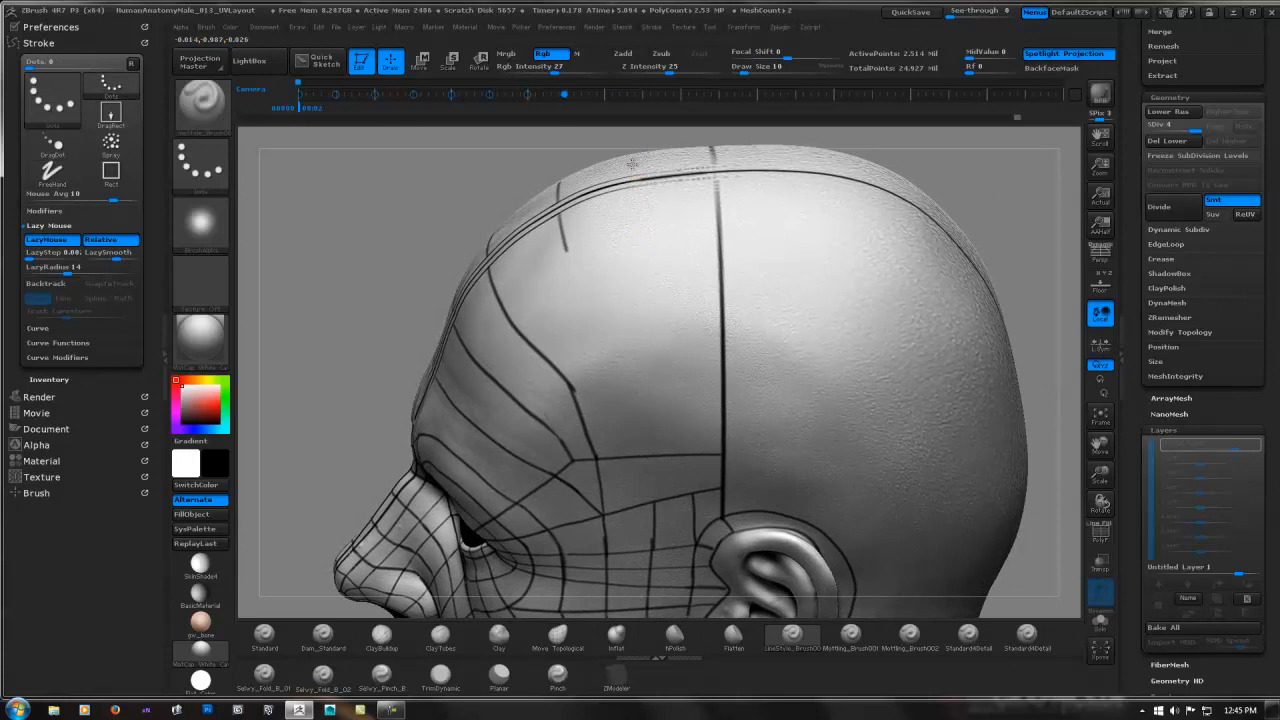
- Try to paint a long line from the crown down to the temple grid, in front of the vertical line above the ear
{"action": "left_click_drag", "start_coordinate": [632, 163], "coordinate": [672, 375]}
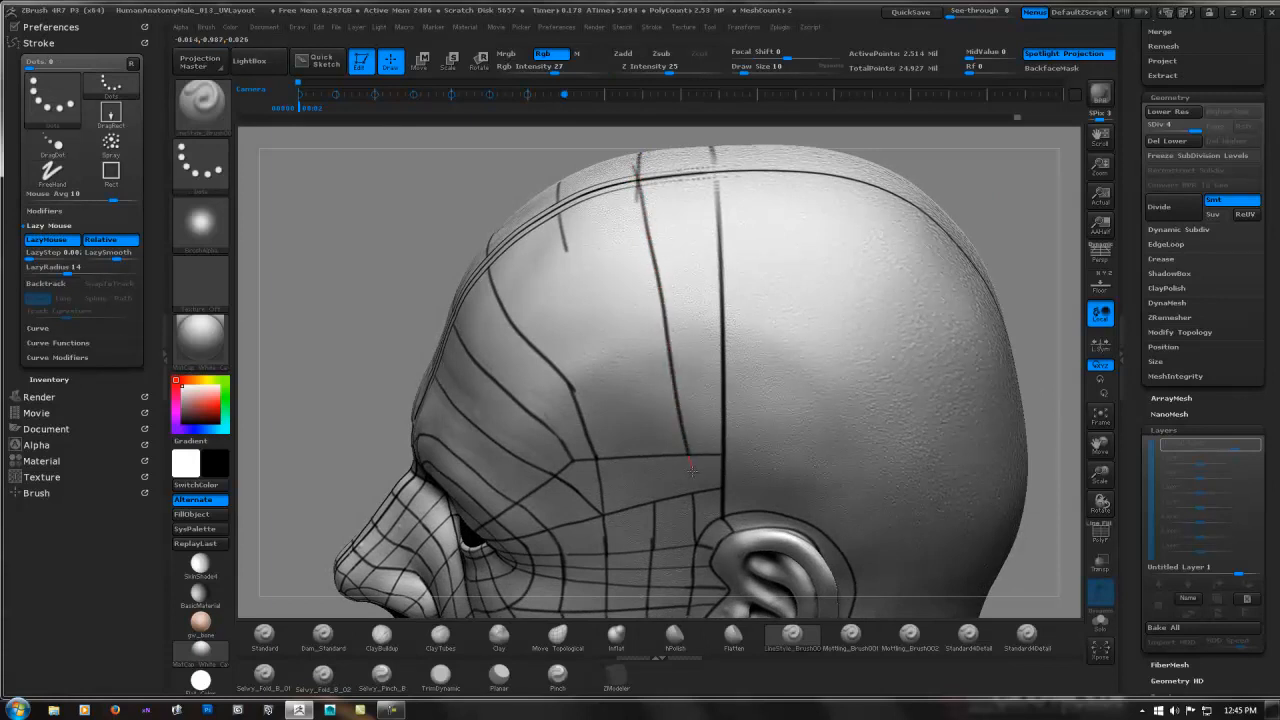
{"action": "left_click_drag", "start_coordinate": [697, 498], "coordinate": [700, 505]}
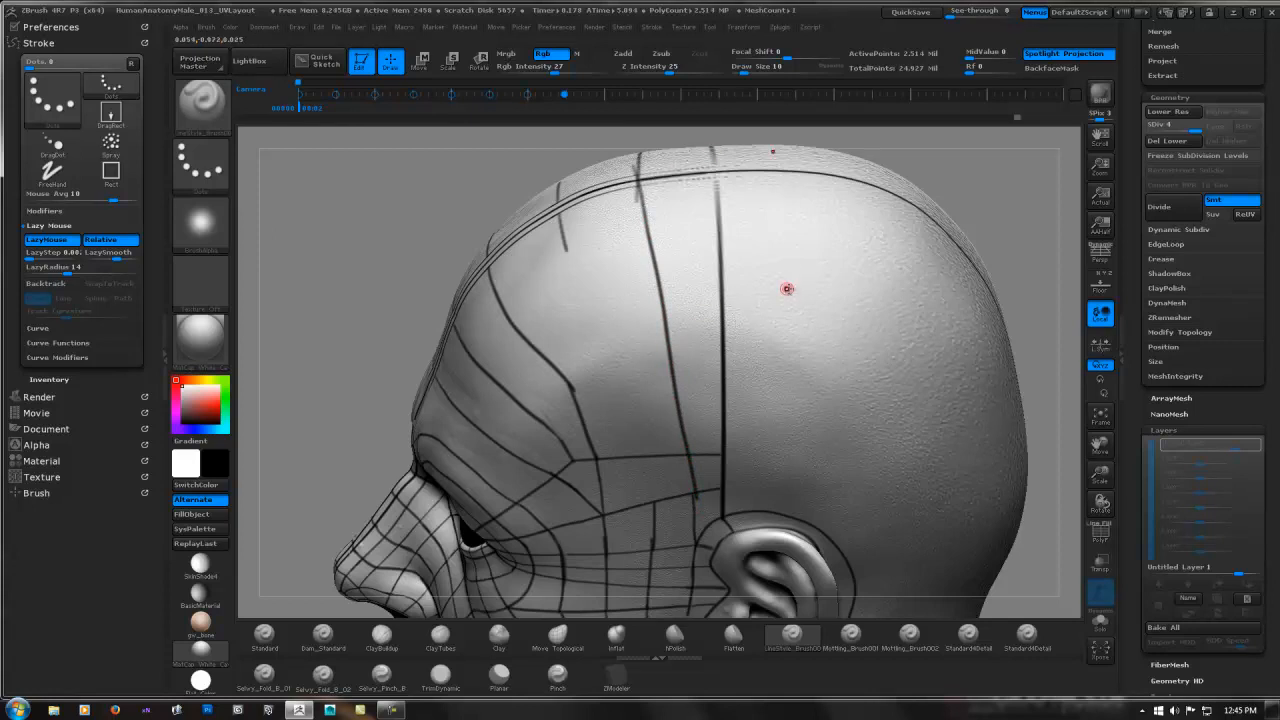
{"action": "mouse_move", "coordinate": [768, 294]}
{"action": "right_mouse_down", "text": "ctrl"}
{"action": "mouse_move", "coordinate": [690, 292]}
{"action": "mouse_move", "coordinate": [790, 235]}
{"action": "right_mouse_up", "text": "ctrl"}
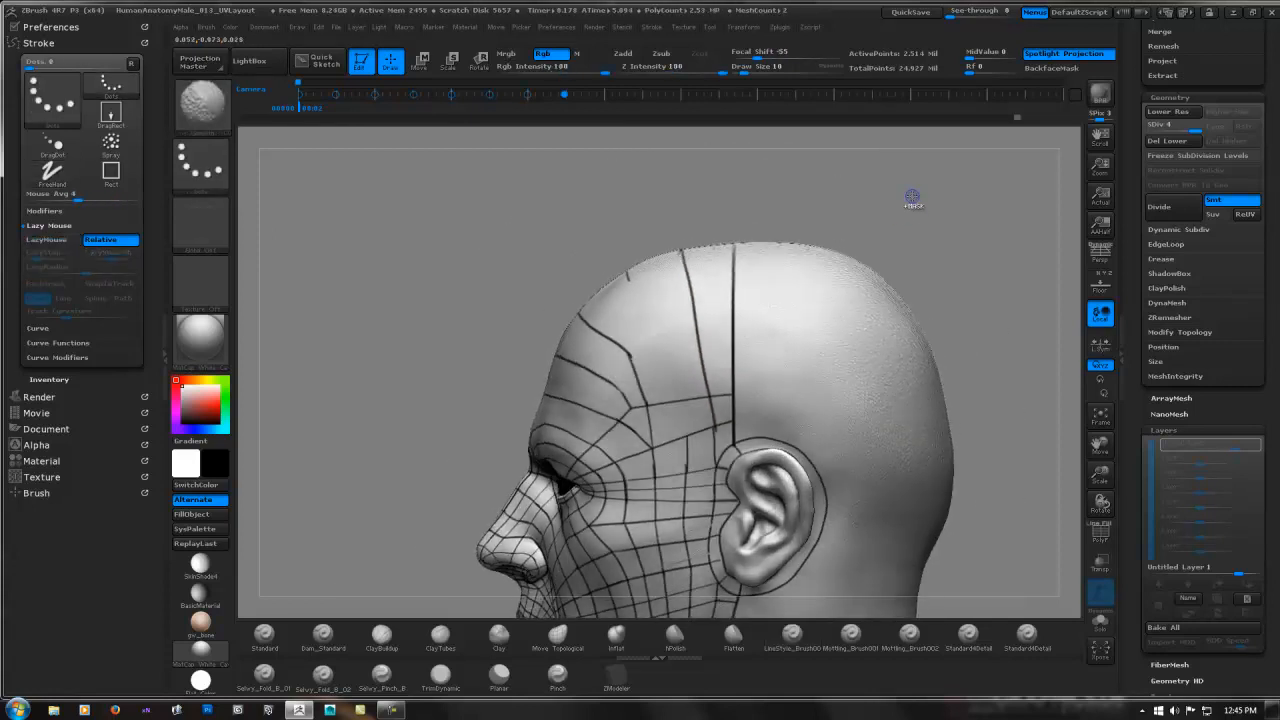
{"action": "right_click_drag", "start_coordinate": [911, 200], "coordinate": [905, 210], "text": "shift"}
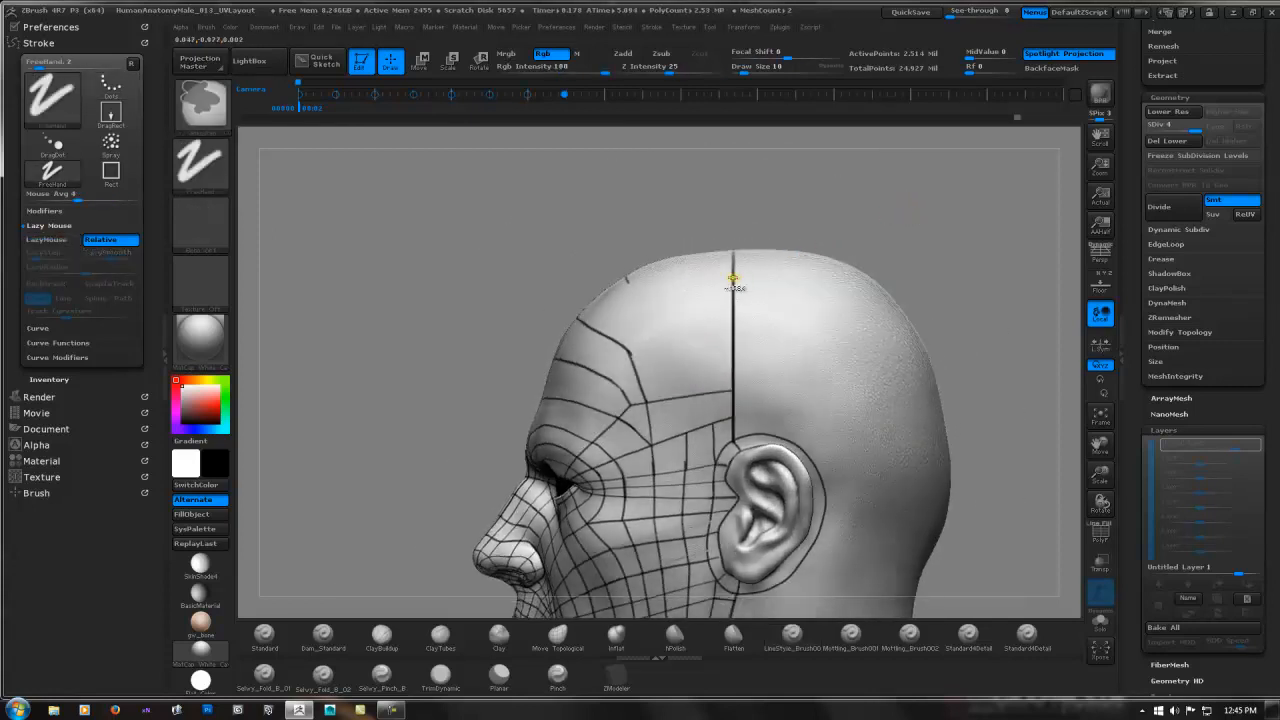
{"action": "key", "text": "ctrl+z"}
- Try to replace the rear part of the lower temple diagonal with a flatter line ending at the junction above the ear
{"action": "mouse_move", "coordinate": [821, 243]}
{"action": "right_mouse_down", "text": "ctrl"}
{"action": "mouse_move", "coordinate": [743, 297]}
{"action": "mouse_move", "coordinate": [729, 240]}
{"action": "right_mouse_up", "text": "ctrl"}
{"action": "mouse_move", "coordinate": [716, 380]}
{"action": "right_mouse_down", "text": "alt"}
{"action": "mouse_move", "coordinate": [737, 254]}
{"action": "mouse_move", "coordinate": [726, 247]}
{"action": "right_mouse_up", "text": "alt"}
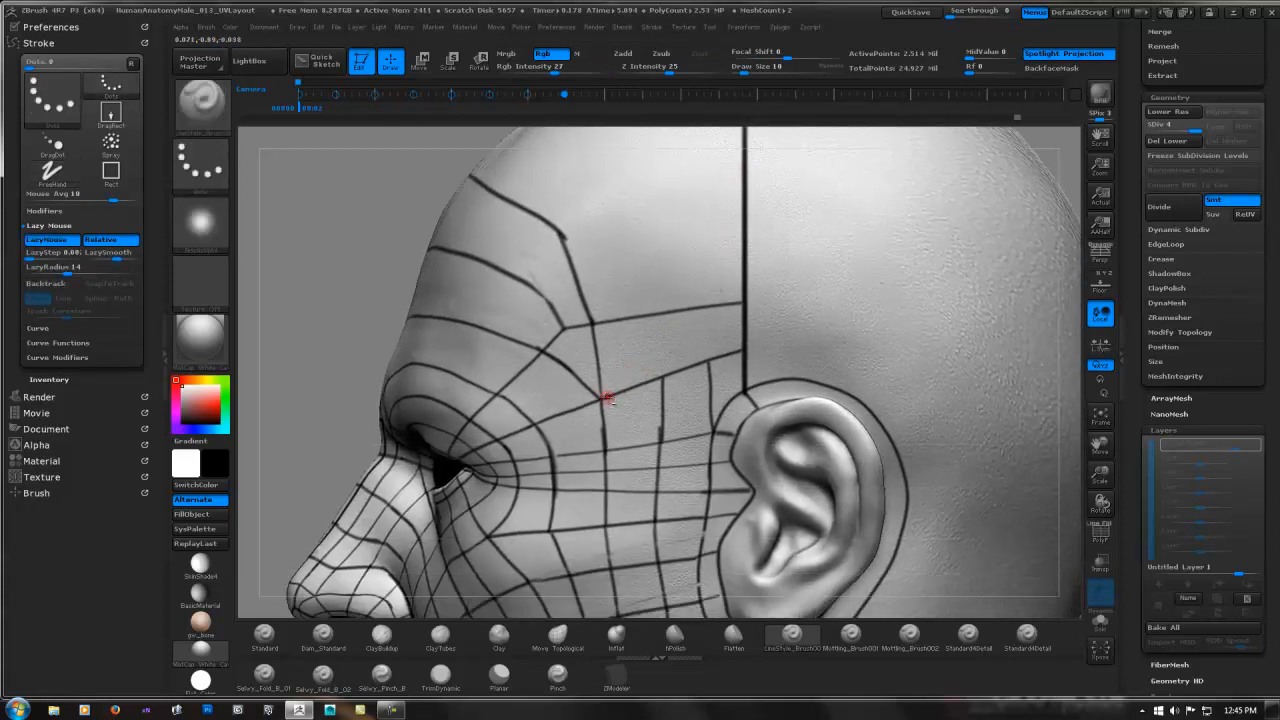
{"action": "left_click_drag", "start_coordinate": [606, 394], "coordinate": [726, 353]}
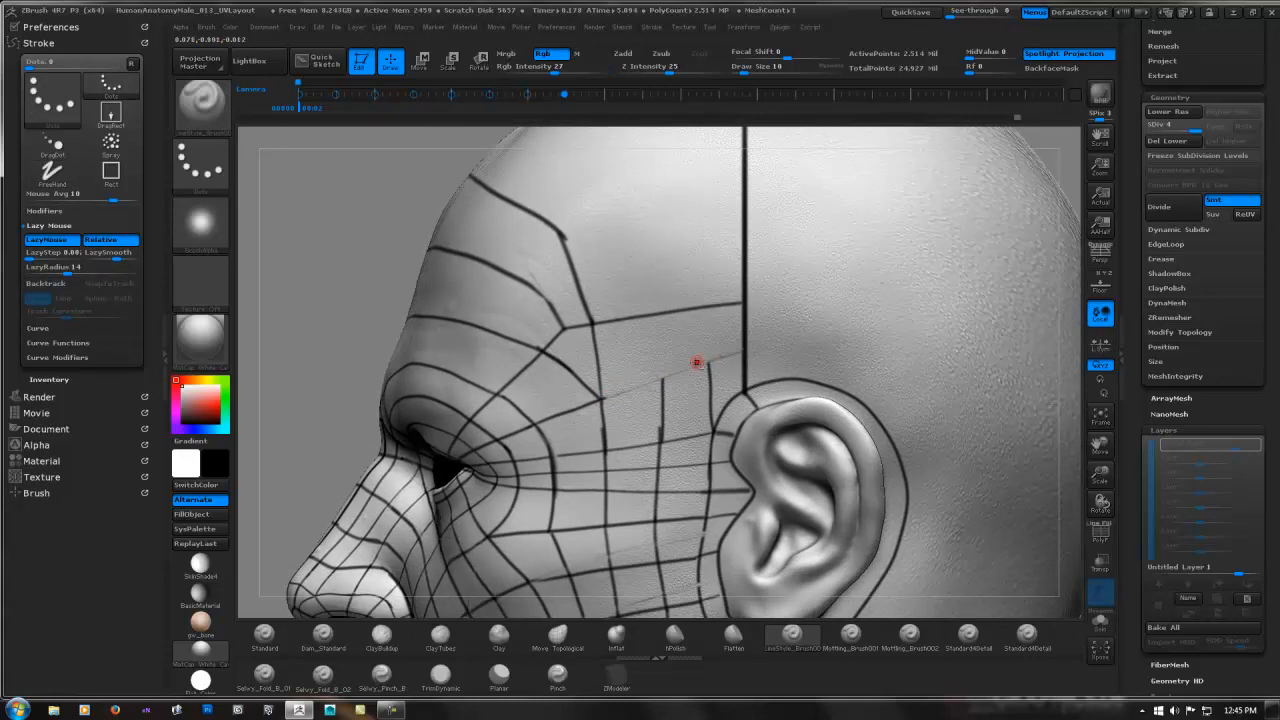
{"action": "key", "text": "ctrl+z"}
{"action": "left_click_drag", "start_coordinate": [533, 421], "coordinate": [700, 391]}
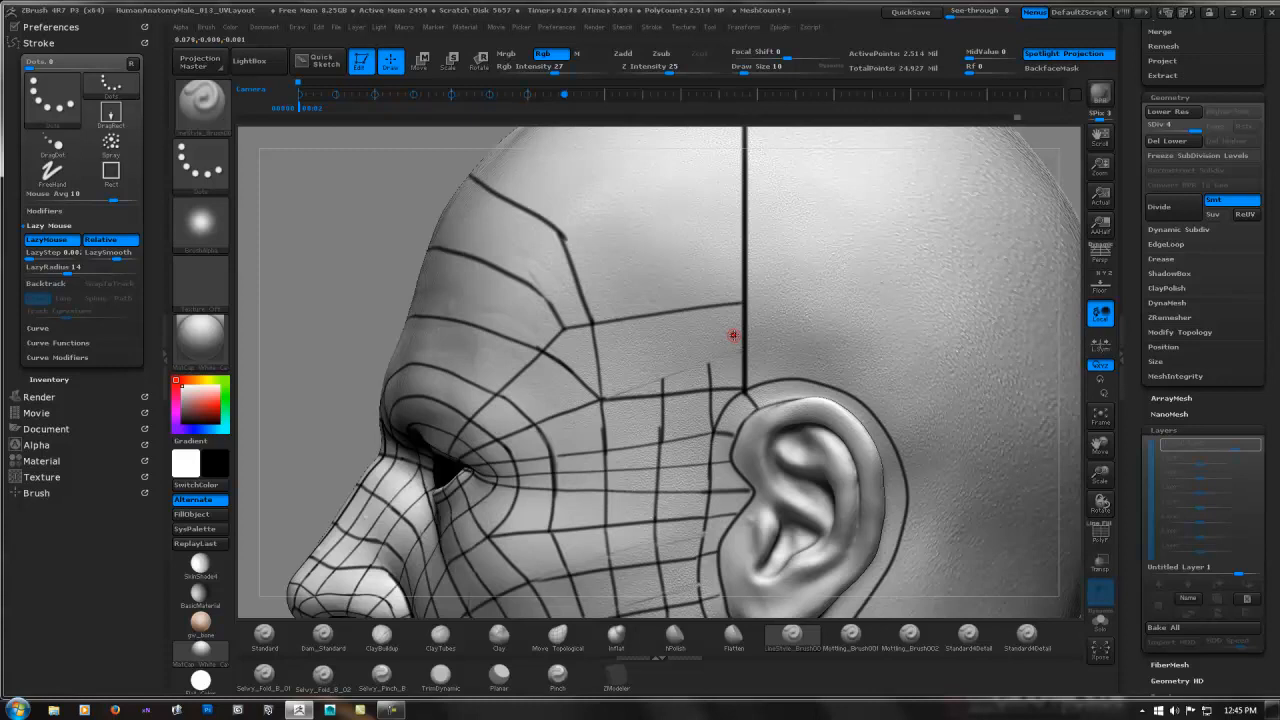
{"action": "key", "text": "shift"}
{"action": "key", "text": "shift"}
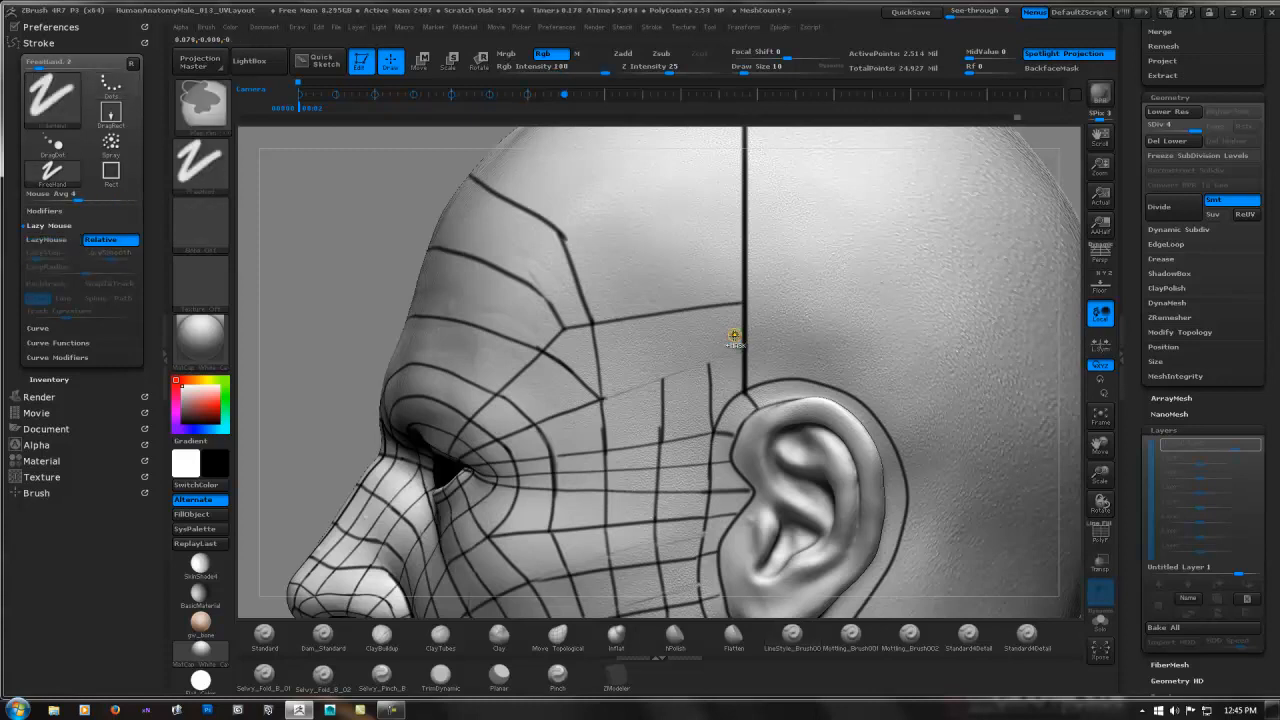
- Restore the rear part of the lower temple diagonal and repaint the middle vertical temple line beneath it slightly farther forward
{"action": "key", "text": "shift"}
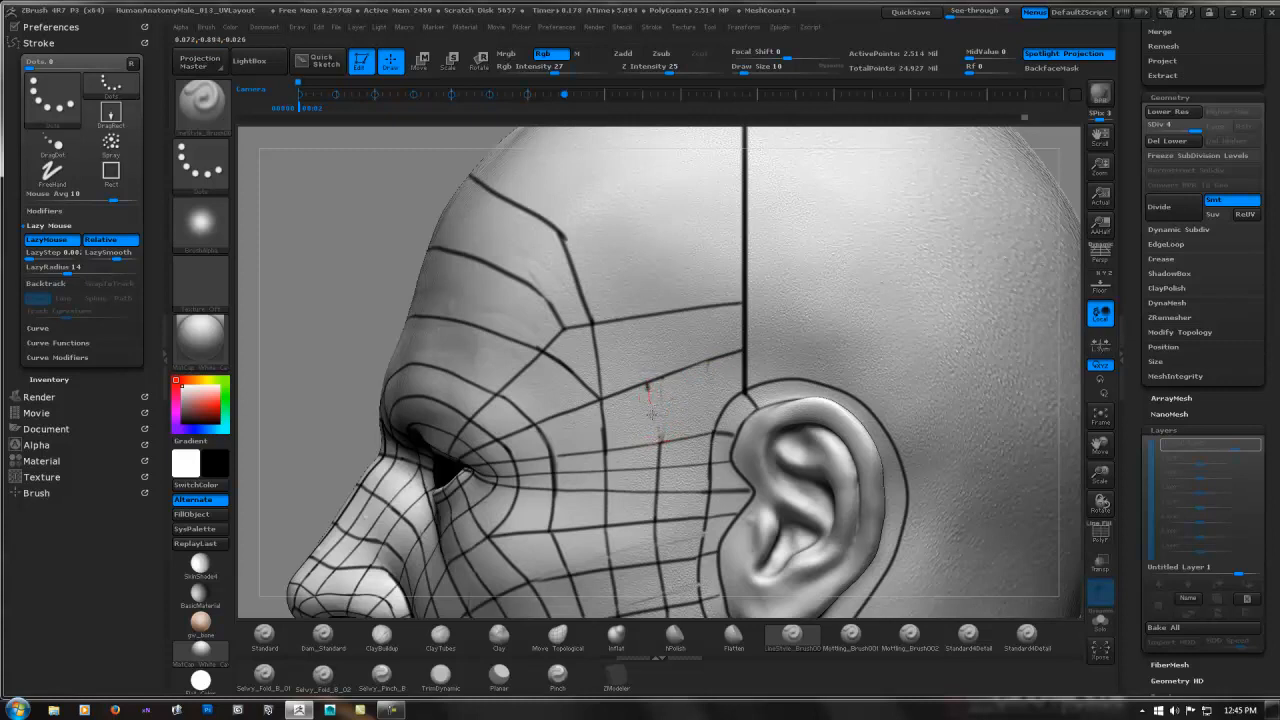
{"action": "left_click_drag", "start_coordinate": [651, 412], "coordinate": [655, 466]}
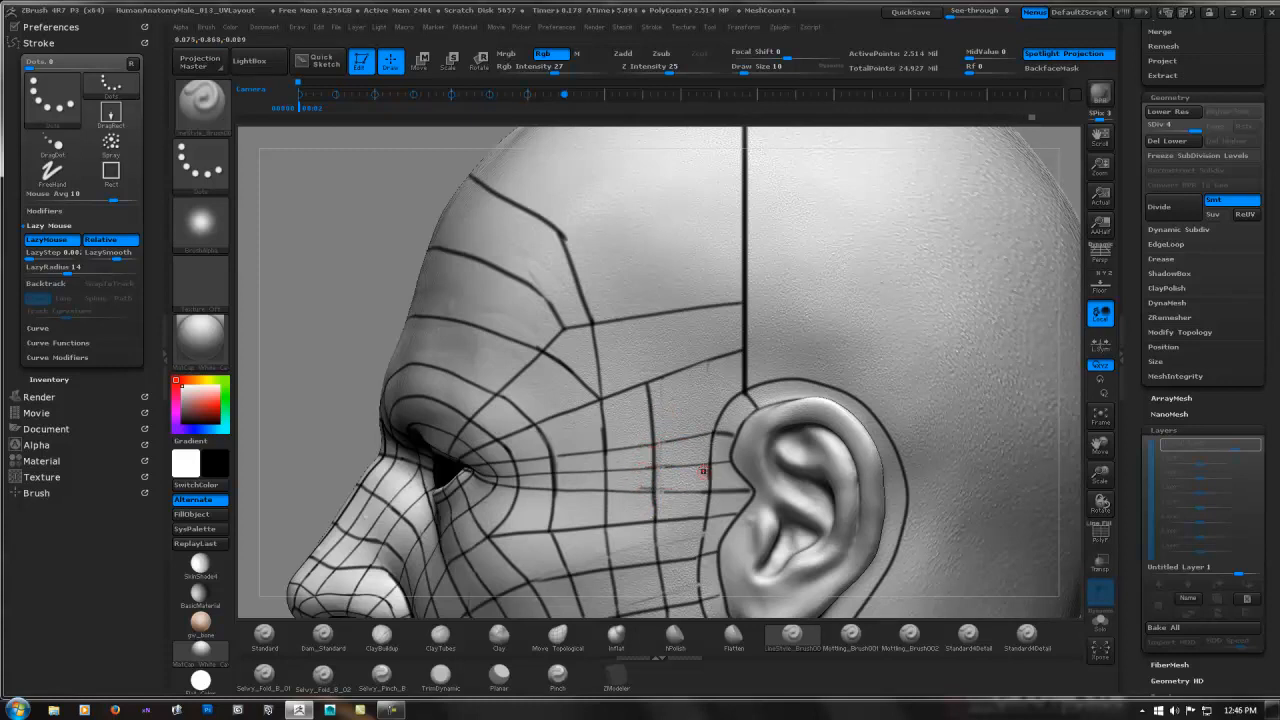
- Paint two angled lines from the lower temple diagonal into the ear loop, and extend the temple lines up to the upper diagonal
{"action": "key", "text": "shift"}
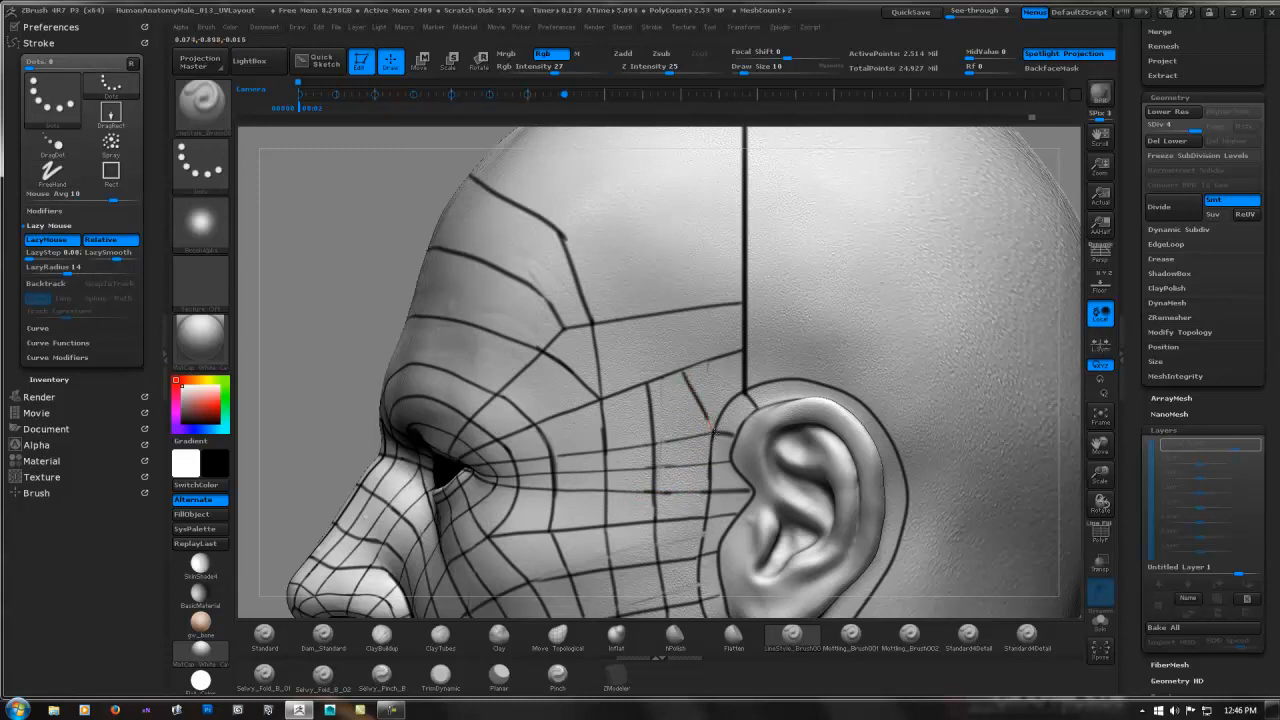
{"action": "left_click_drag", "start_coordinate": [713, 432], "coordinate": [716, 436]}
{"action": "mouse_move", "coordinate": [715, 434]}
{"action": "left_mouse_down", "text": "shift"}
{"action": "mouse_move", "coordinate": [686, 379]}
{"action": "mouse_move", "coordinate": [714, 432]}
{"action": "left_mouse_up", "text": "shift"}
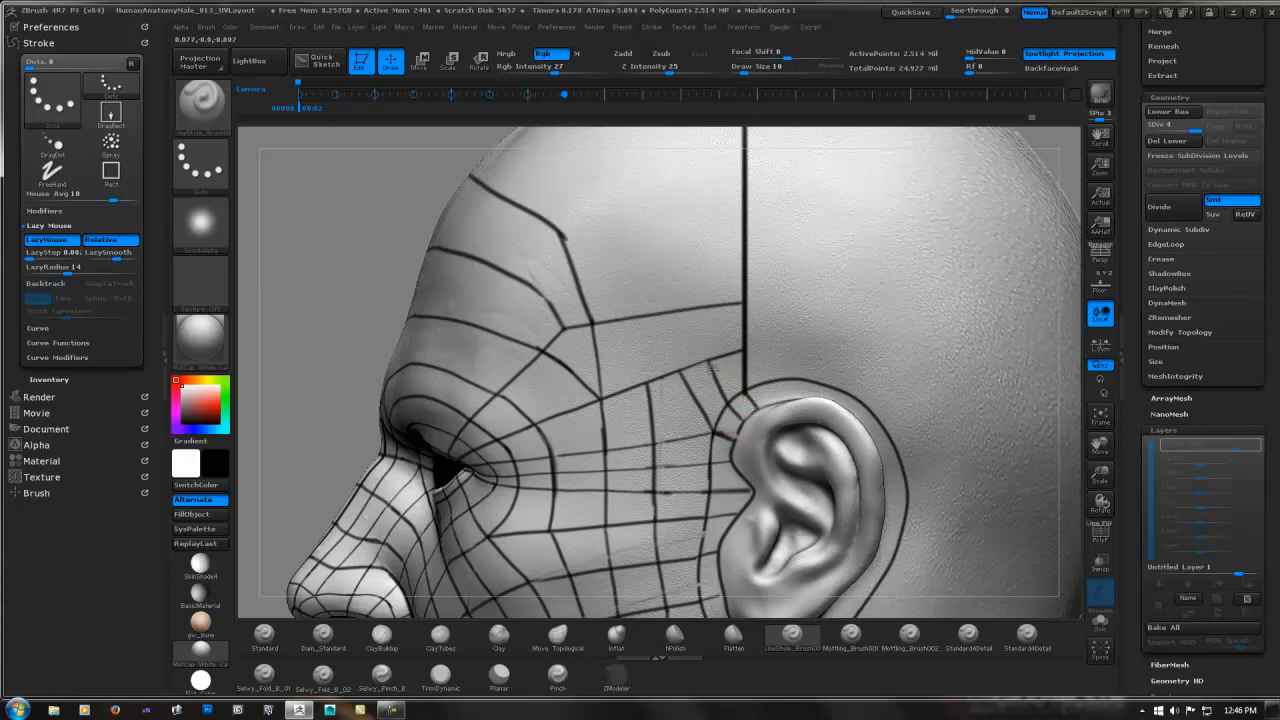
{"action": "right_click_drag", "start_coordinate": [713, 367], "coordinate": [715, 425], "text": "alt"}
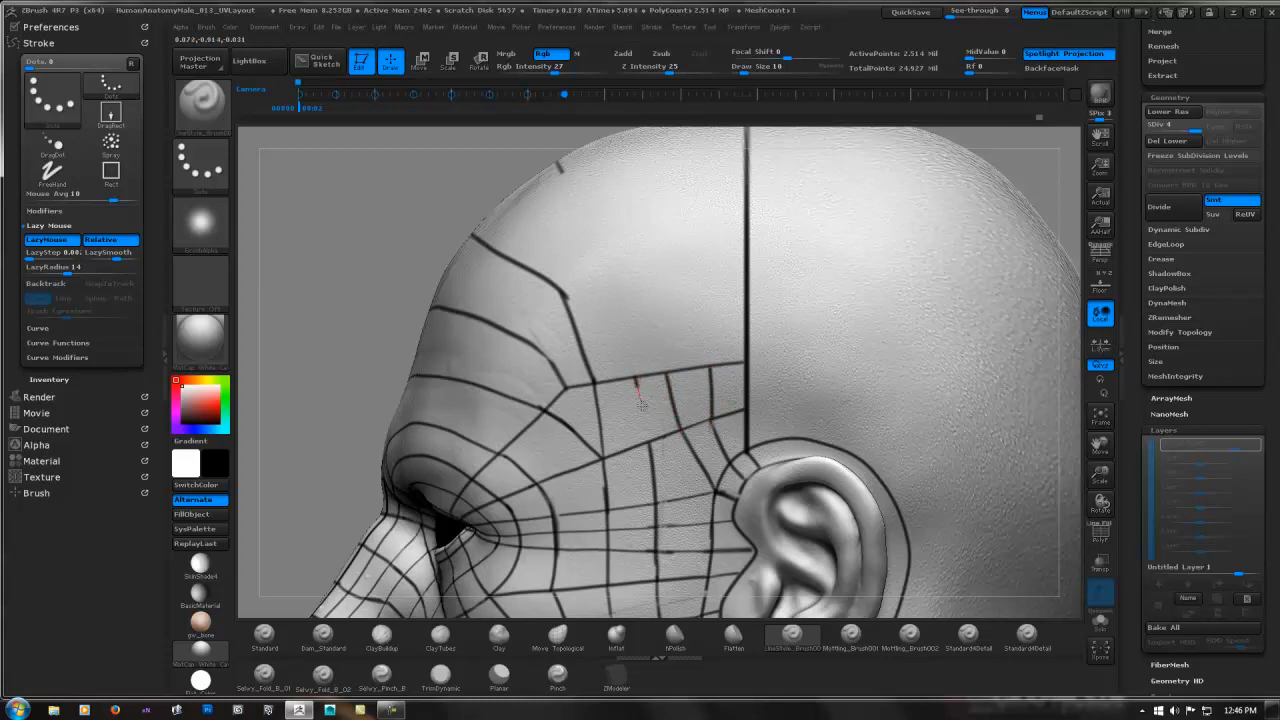
- Paint three short guide strokes down from the crown, in front of the vertical line above the ear
{"action": "mouse_move", "coordinate": [674, 357]}
{"action": "right_mouse_down", "text": "alt"}
{"action": "mouse_move", "coordinate": [706, 407]}
{"action": "mouse_move", "coordinate": [682, 345]}
{"action": "mouse_move", "coordinate": [676, 389]}
{"action": "mouse_move", "coordinate": [655, 384]}
{"action": "right_mouse_up", "text": "alt"}
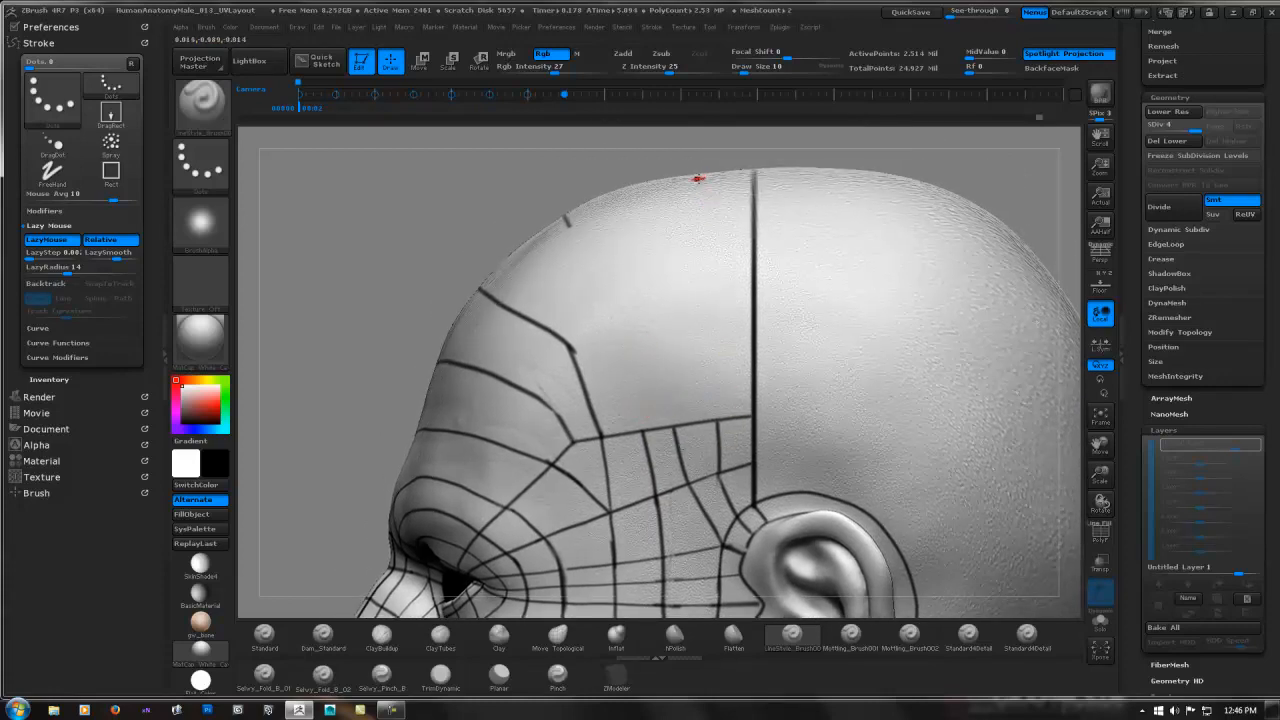
{"action": "left_click_drag", "start_coordinate": [696, 174], "coordinate": [699, 222]}
{"action": "left_click_drag", "start_coordinate": [649, 252], "coordinate": [648, 250]}
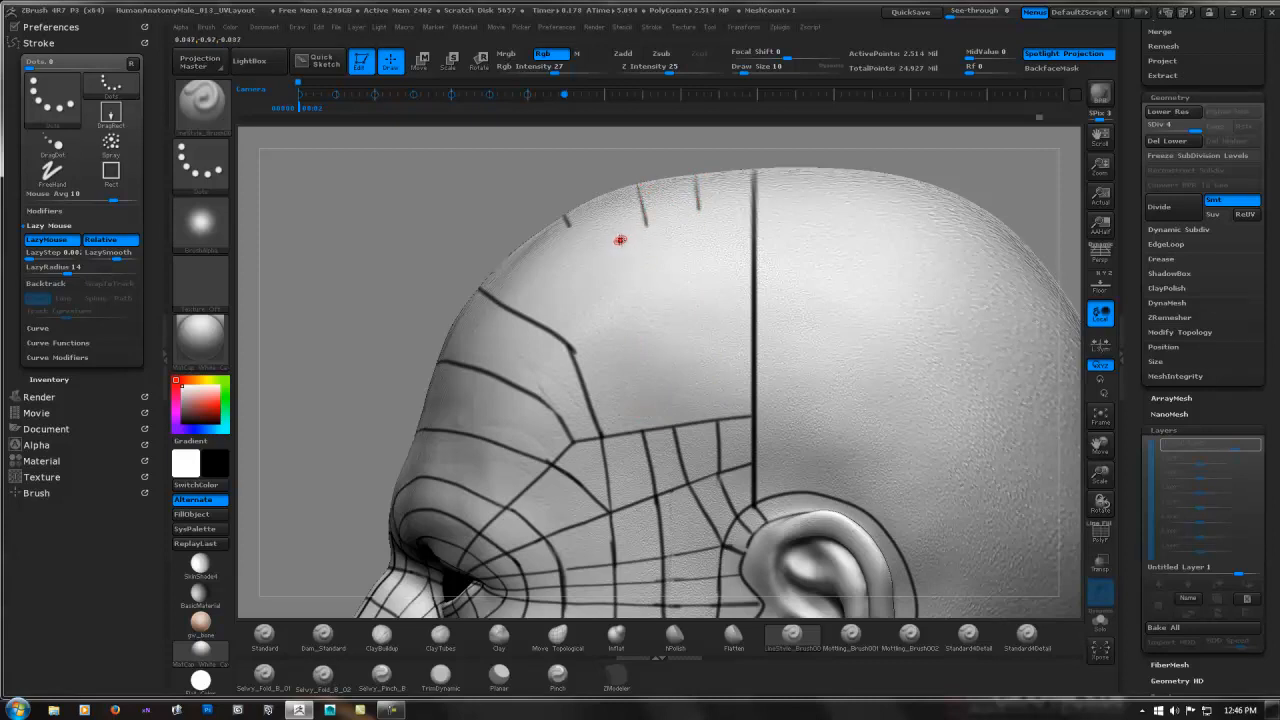
{"action": "left_click_drag", "start_coordinate": [582, 208], "coordinate": [571, 229]}
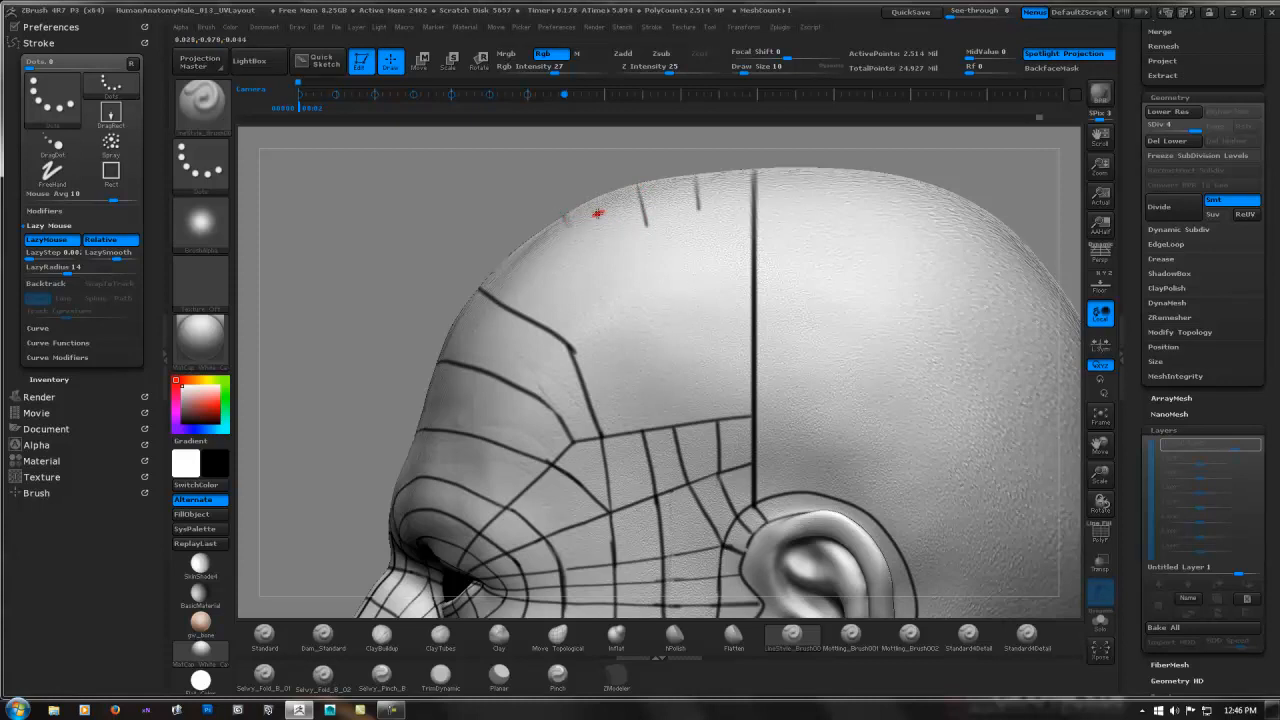
{"action": "left_click_drag", "start_coordinate": [603, 238], "coordinate": [601, 255]}
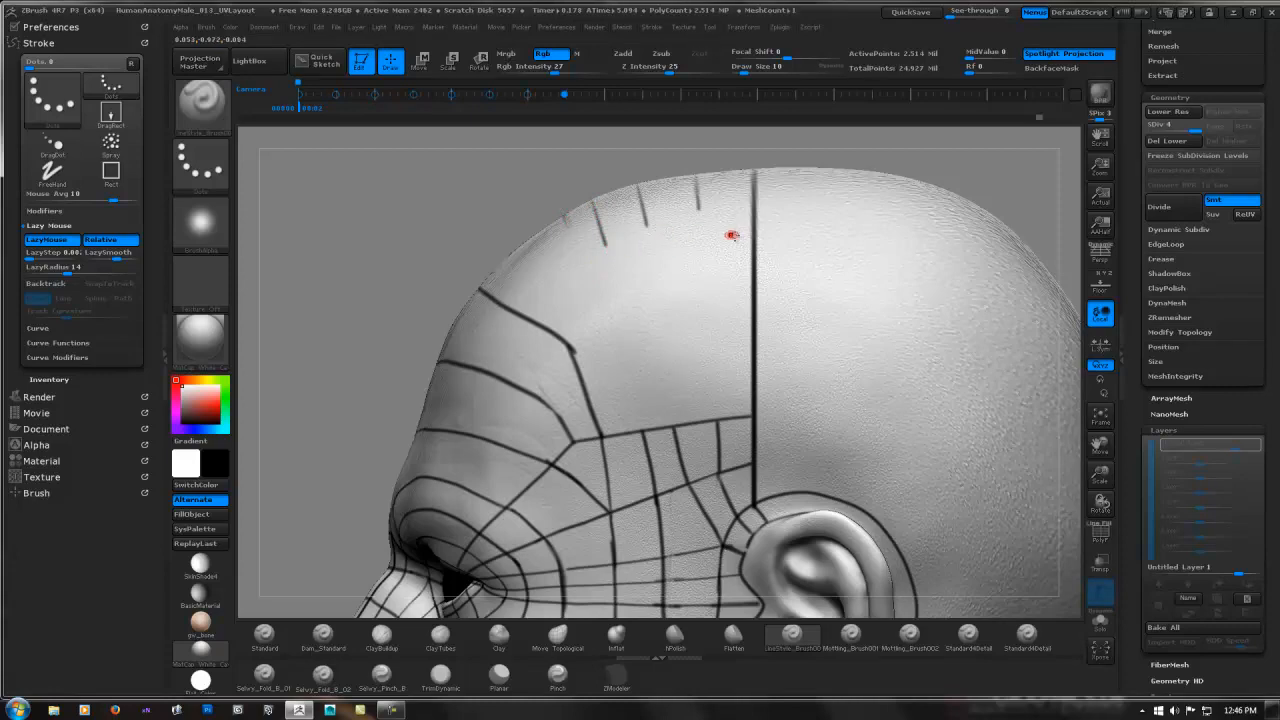
- Replace the front crown strokes with two longer parallel lines running from the midline over the upper forehead
{"action": "right_click_drag", "start_coordinate": [574, 306], "coordinate": [545, 222]}
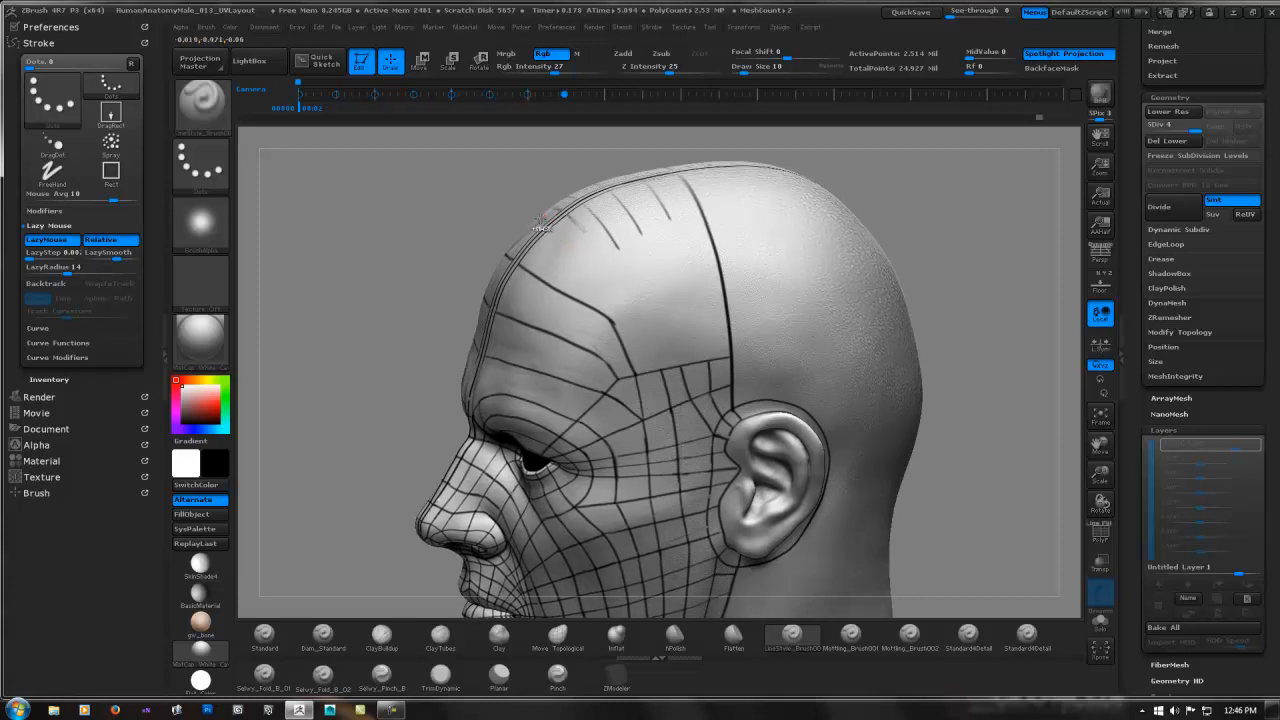
{"action": "mouse_move", "coordinate": [603, 217]}
{"action": "left_mouse_down", "text": "shift"}
{"action": "mouse_move", "coordinate": [616, 244]}
{"action": "mouse_move", "coordinate": [584, 230]}
{"action": "left_mouse_up", "text": "shift"}
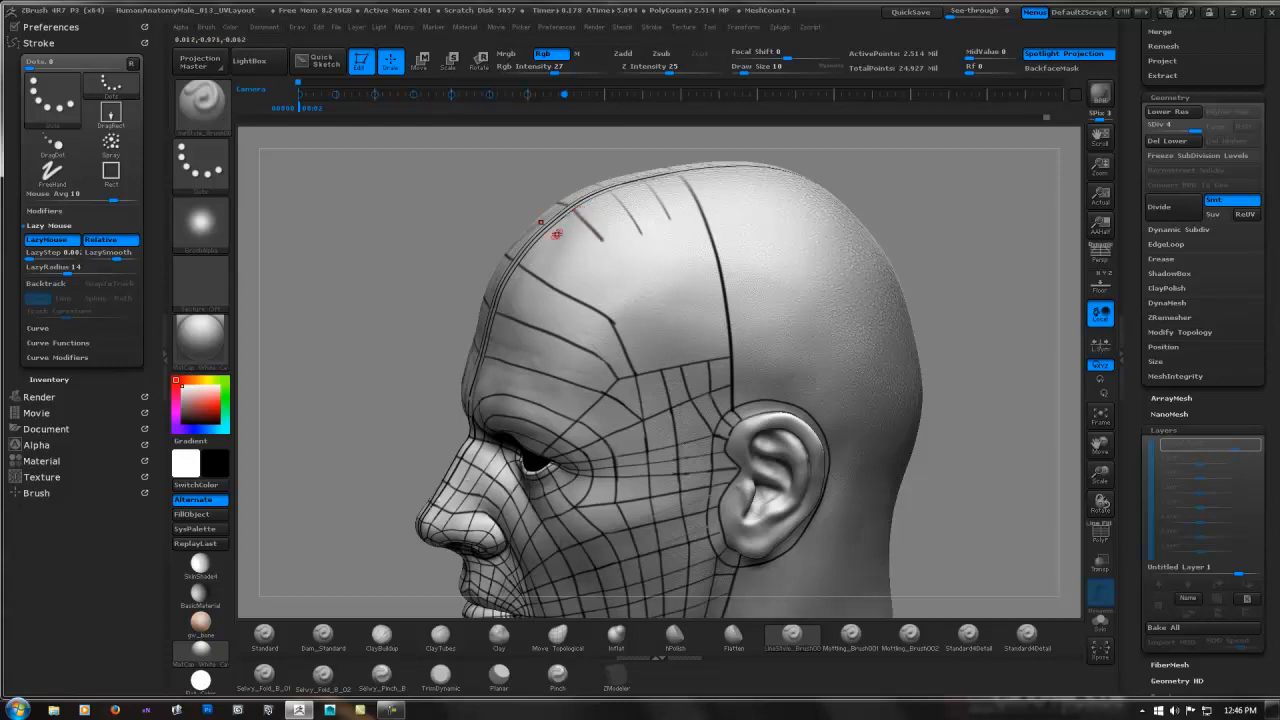
{"action": "left_click_drag", "start_coordinate": [556, 233], "coordinate": [594, 272]}
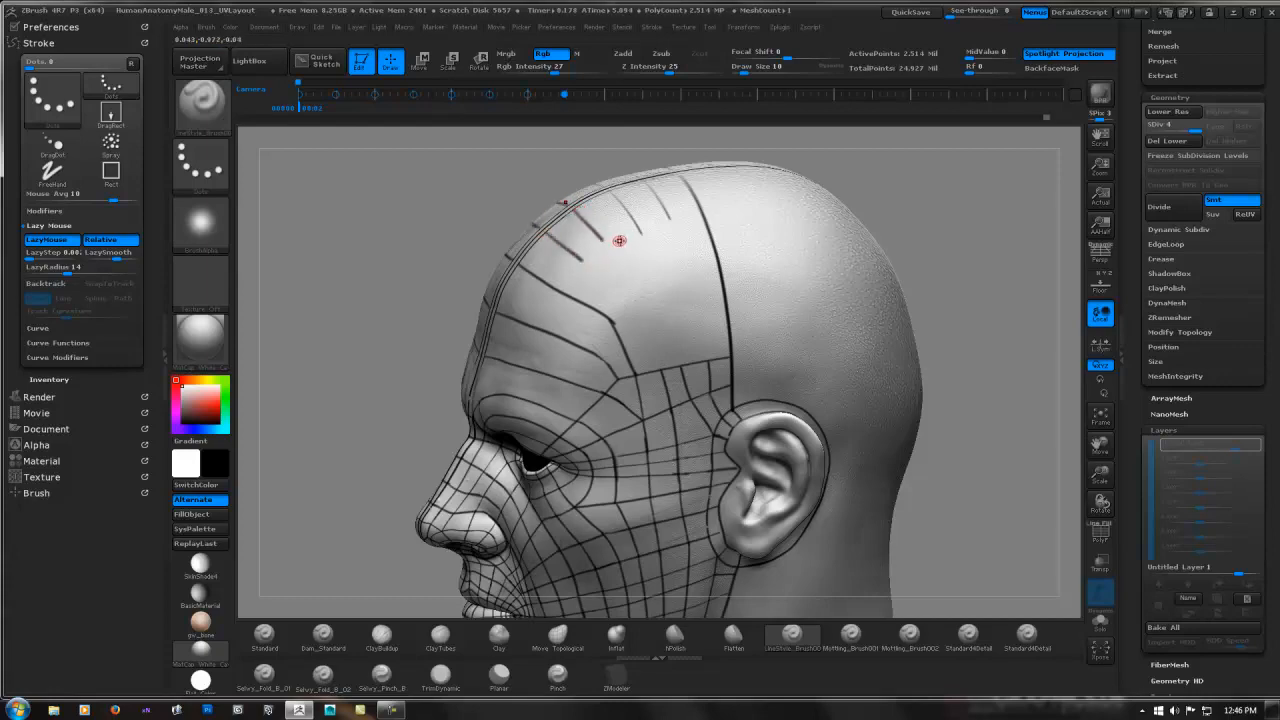
{"action": "mouse_move", "coordinate": [620, 241]}
{"action": "right_mouse_down", "text": "ctrl"}
{"action": "mouse_move", "coordinate": [592, 244]}
{"action": "mouse_move", "coordinate": [620, 241]}
{"action": "right_mouse_up", "text": "ctrl"}
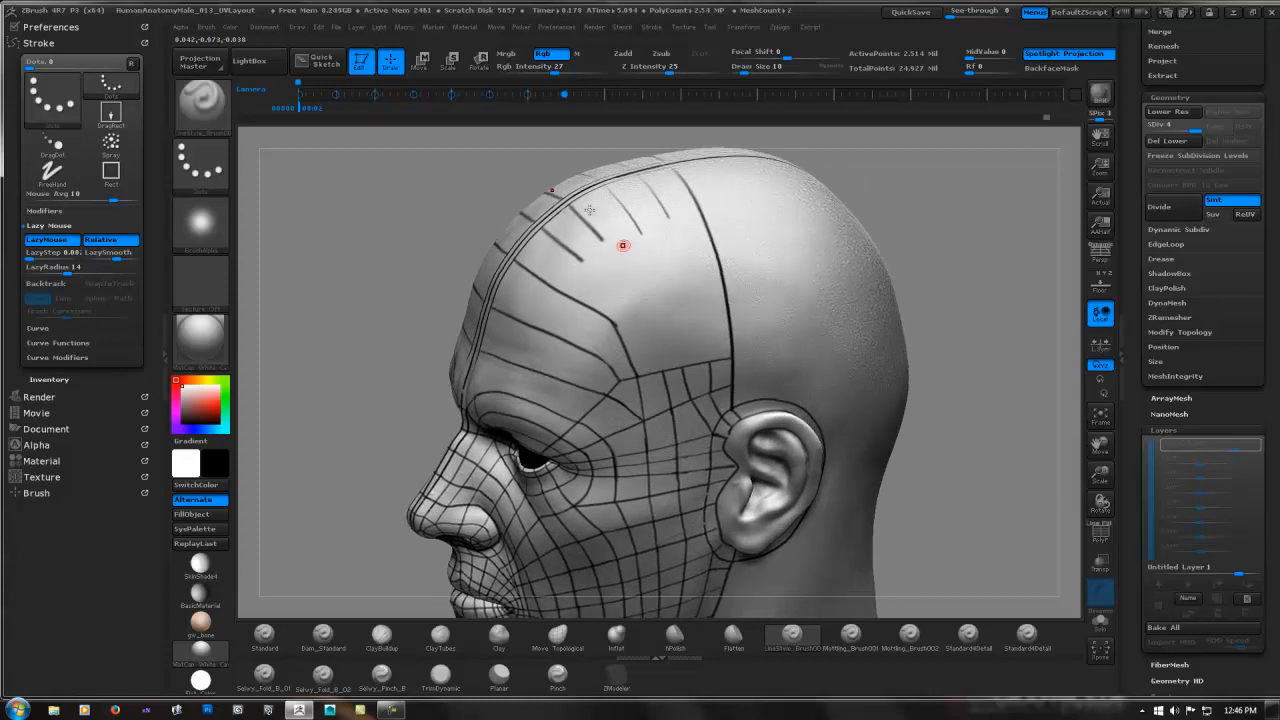
{"action": "left_click", "coordinate": [566, 197]}
{"action": "left_click_drag", "start_coordinate": [611, 247], "coordinate": [621, 259]}
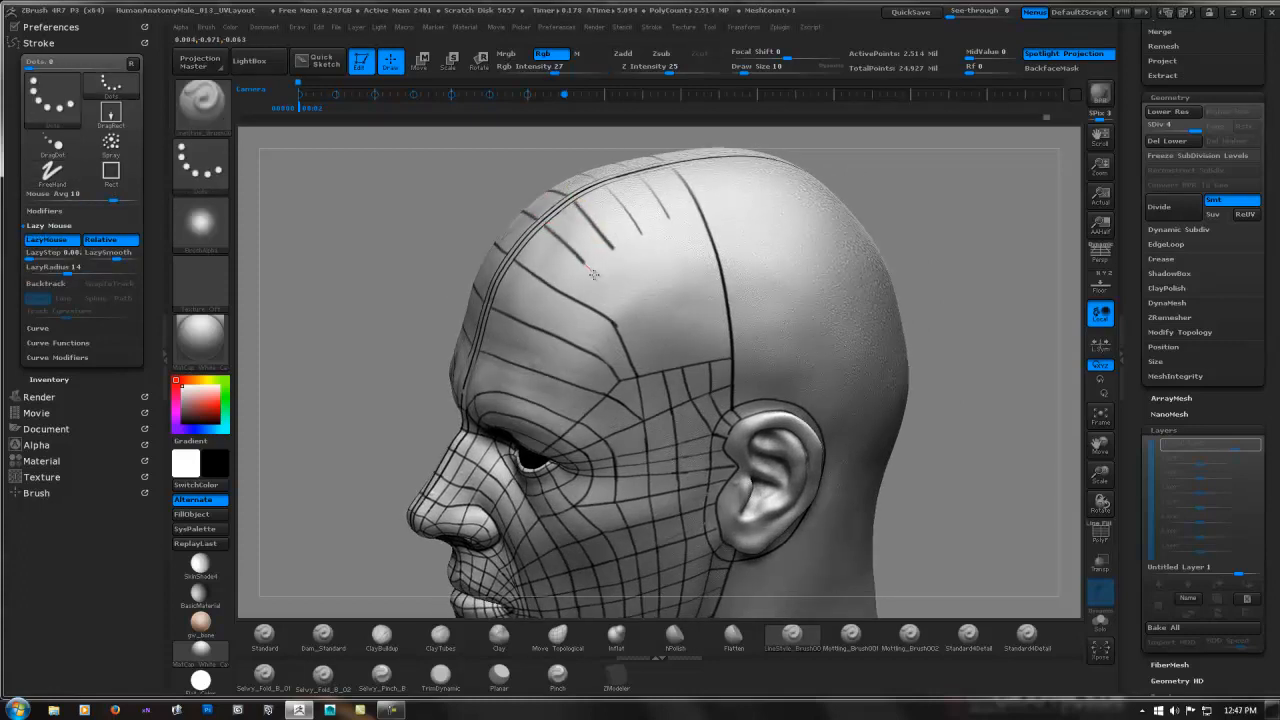
- Paint a curved line from the outer upper eyelid up across the forehead lines toward the bend of the upper forehead line
{"action": "mouse_move", "coordinate": [638, 252]}
{"action": "right_mouse_down"}
{"action": "mouse_move", "coordinate": [649, 314]}
{"action": "mouse_move", "coordinate": [652, 257]}
{"action": "mouse_move", "coordinate": [613, 264]}
{"action": "mouse_move", "coordinate": [631, 266]}
{"action": "mouse_move", "coordinate": [597, 247]}
{"action": "right_mouse_up"}
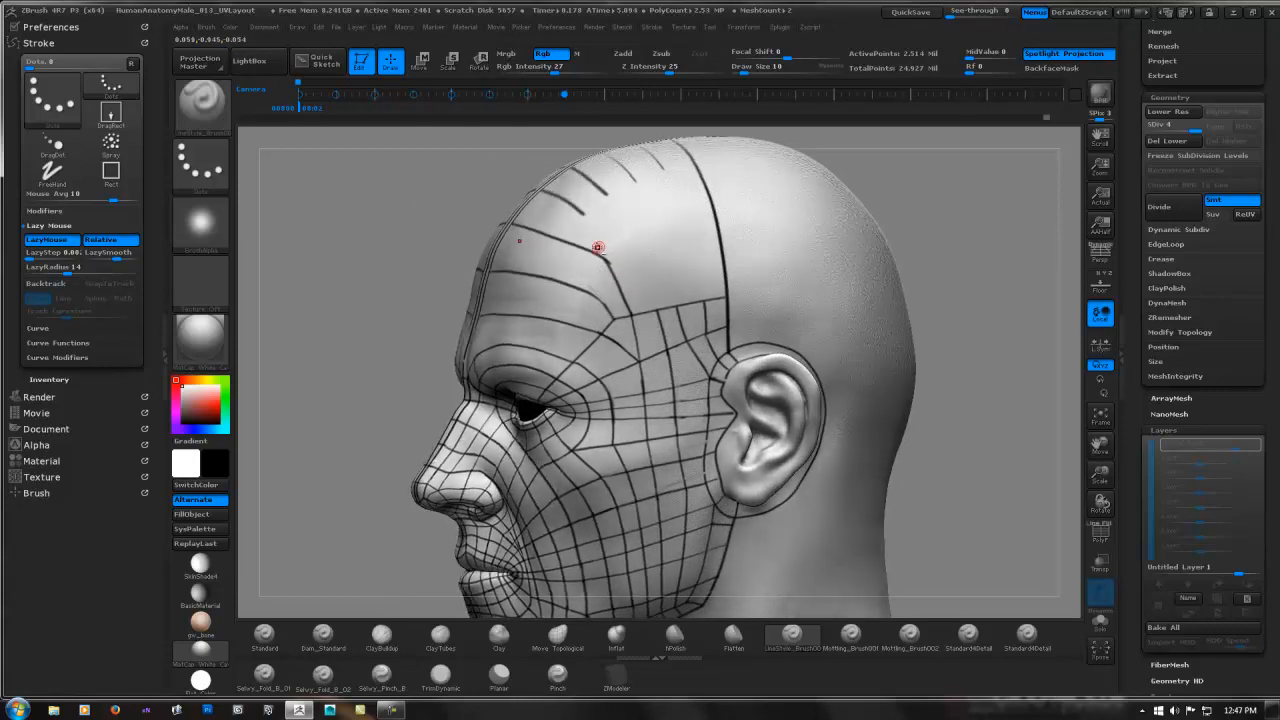
{"action": "left_click_drag", "start_coordinate": [631, 290], "coordinate": [632, 292]}
{"action": "mouse_move", "coordinate": [605, 256]}
{"action": "right_mouse_down"}
{"action": "mouse_move", "coordinate": [636, 271]}
{"action": "mouse_move", "coordinate": [671, 252]}
{"action": "right_mouse_up"}
{"action": "right_click_drag", "start_coordinate": [613, 286], "coordinate": [605, 332]}
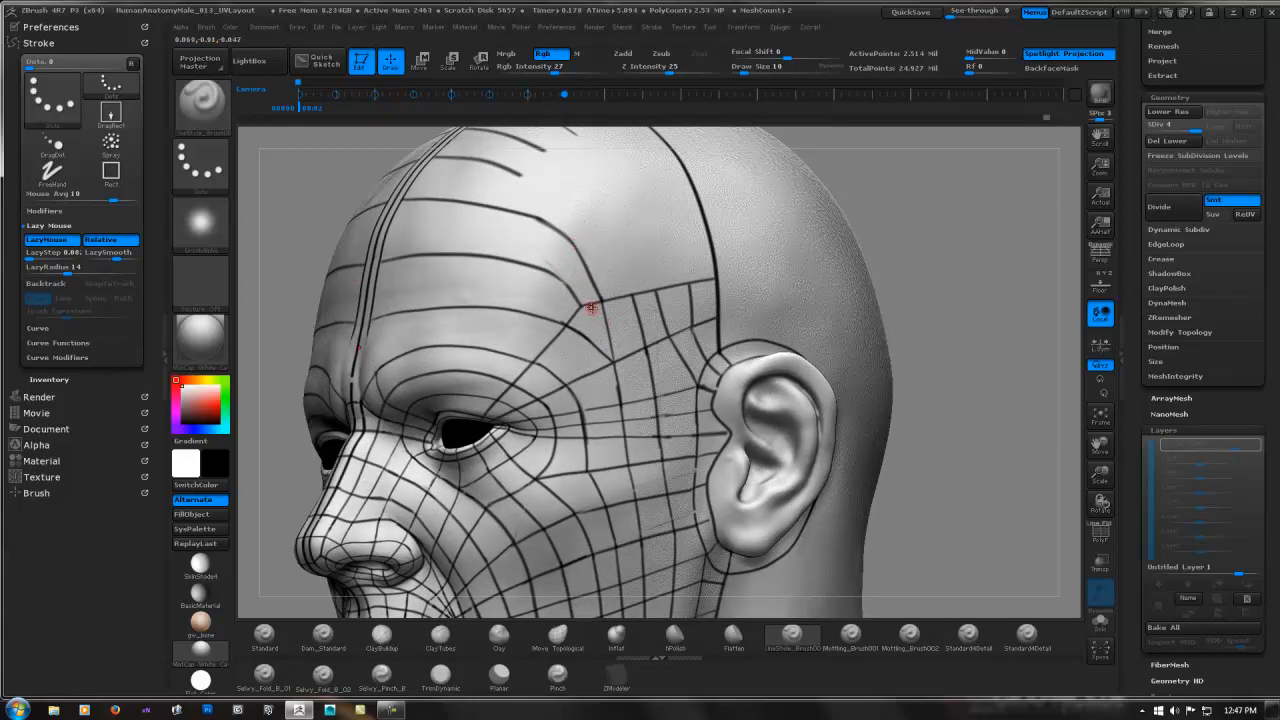
{"action": "mouse_move", "coordinate": [586, 303]}
{"action": "right_mouse_down"}
{"action": "mouse_move", "coordinate": [604, 291]}
{"action": "mouse_move", "coordinate": [556, 347]}
{"action": "right_mouse_up"}
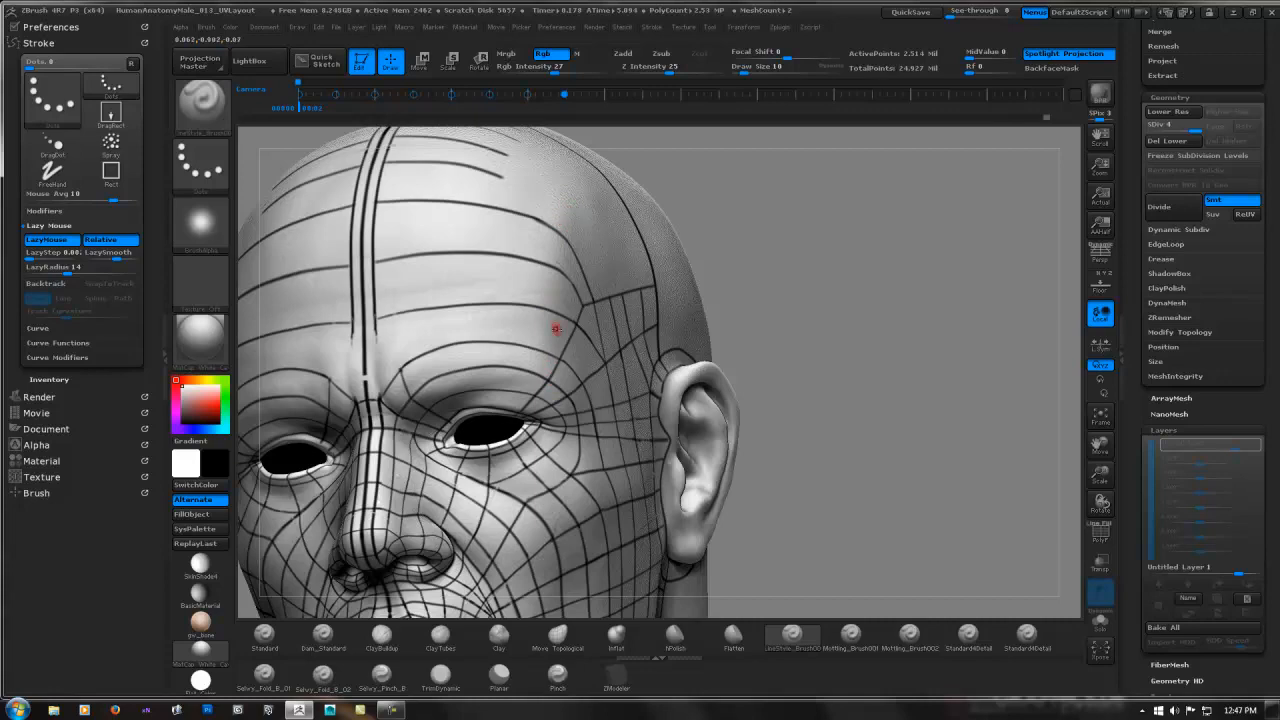
{"action": "mouse_move", "coordinate": [556, 329]}
{"action": "right_mouse_down"}
{"action": "mouse_move", "coordinate": [650, 305]}
{"action": "mouse_move", "coordinate": [524, 306]}
{"action": "mouse_move", "coordinate": [556, 294]}
{"action": "mouse_move", "coordinate": [515, 400]}
{"action": "right_mouse_up"}
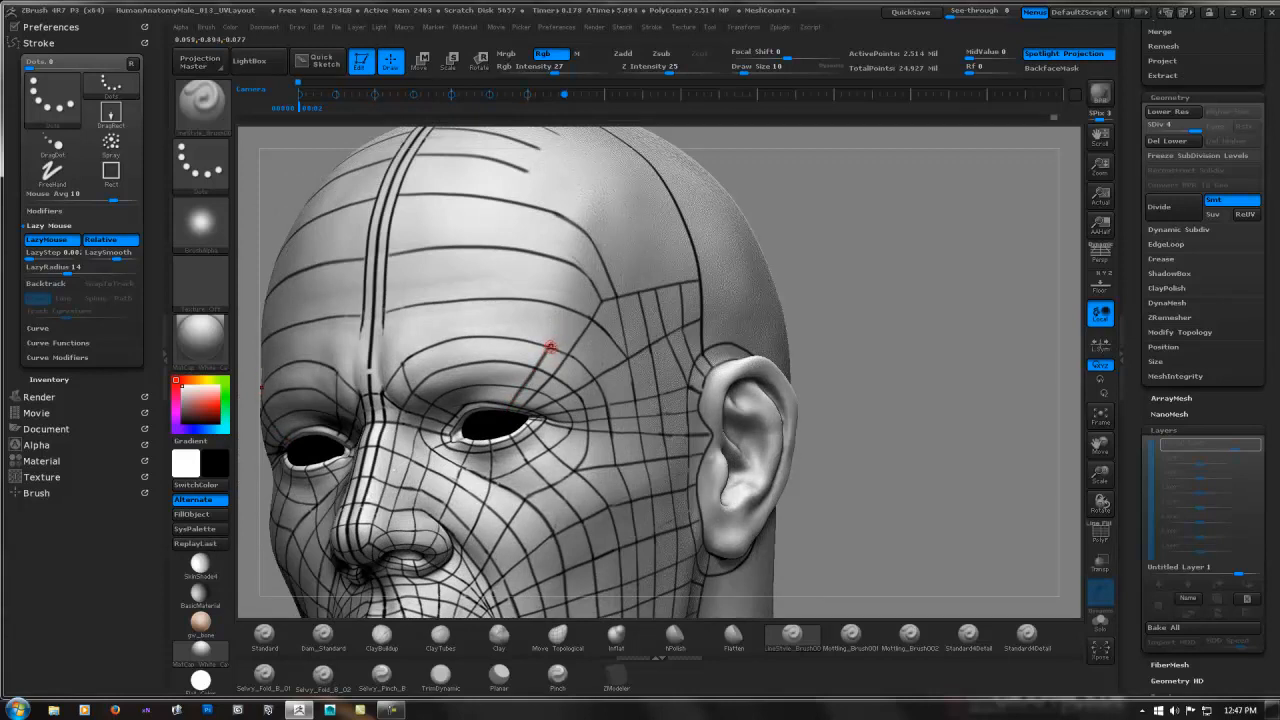
{"action": "left_click_drag", "start_coordinate": [557, 325], "coordinate": [567, 272]}
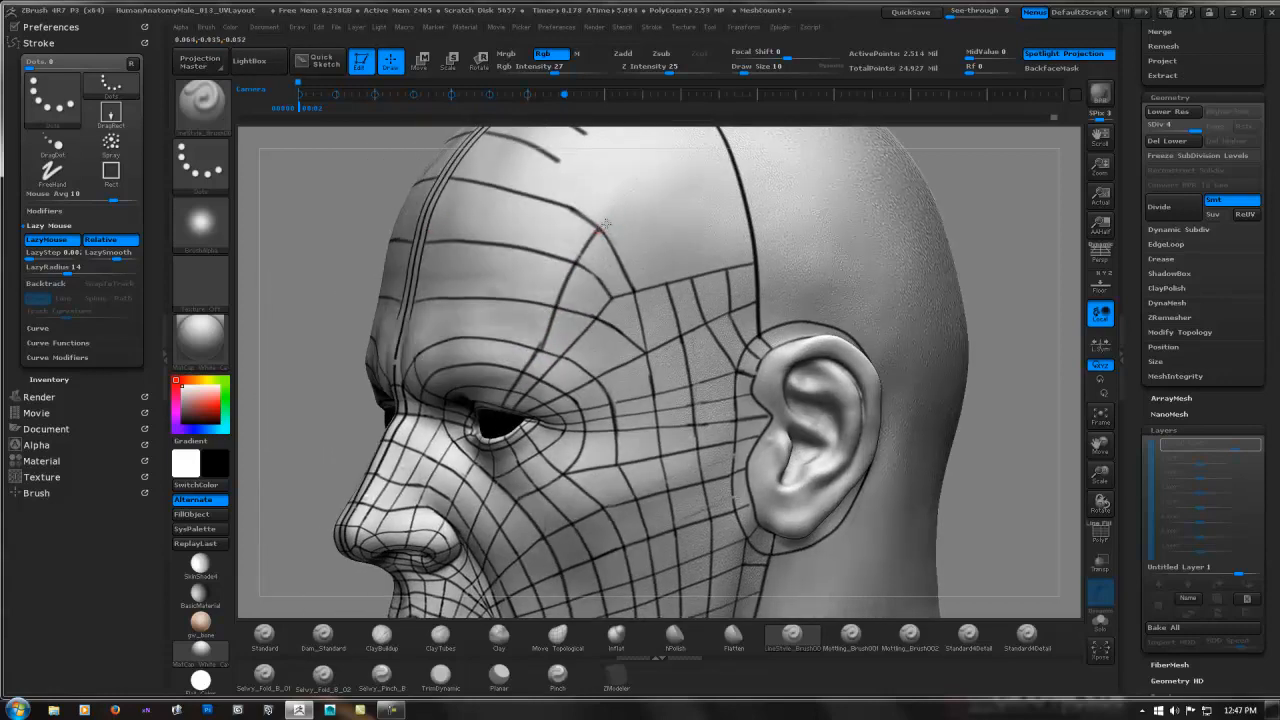
- Paint two curved lines from the forehead corners back to the vertical line above the ear, and erase the old upper temple diagonal
{"action": "left_click_drag", "start_coordinate": [605, 224], "coordinate": [740, 179]}
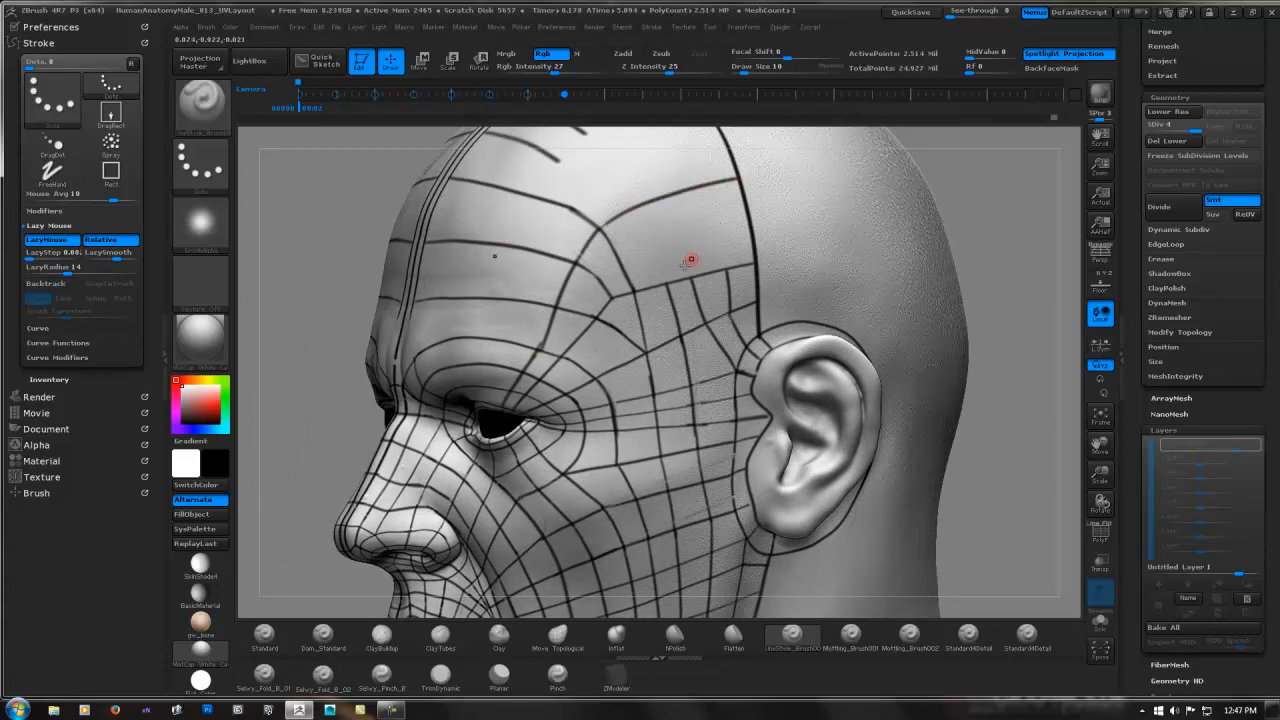
{"action": "left_click_drag", "start_coordinate": [609, 301], "coordinate": [758, 229]}
{"action": "key", "text": "ctrl+z"}
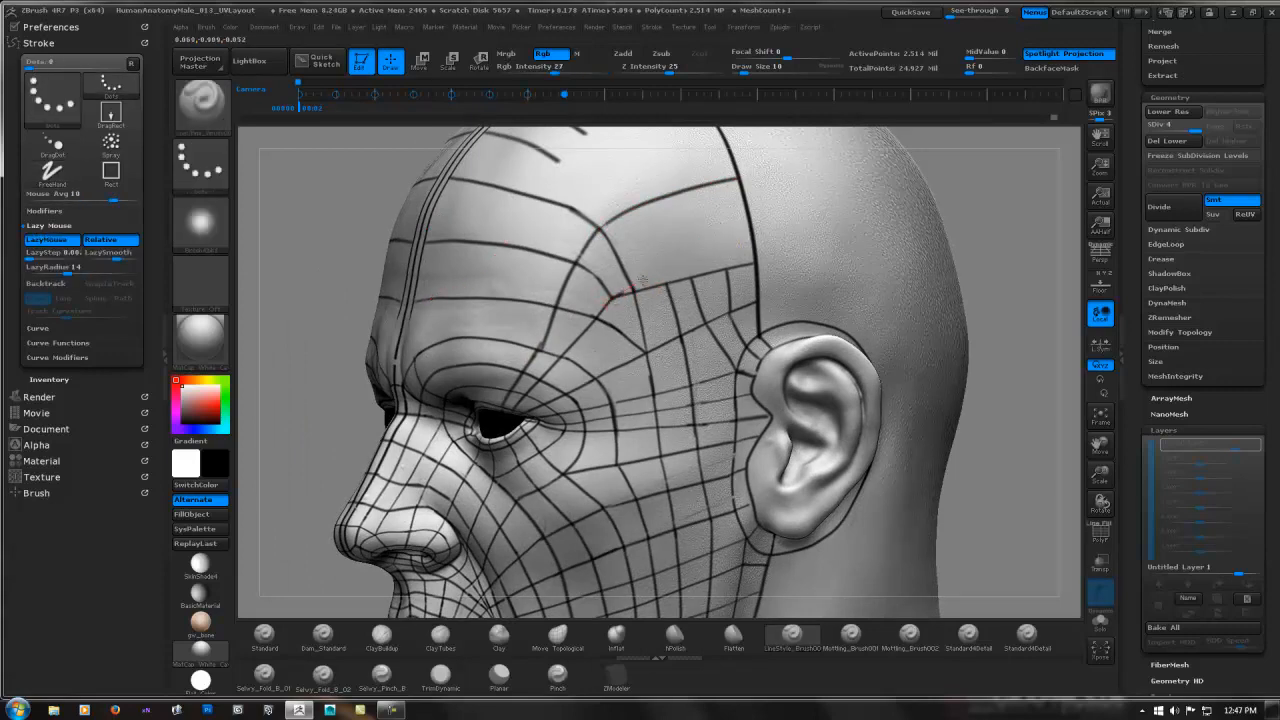
{"action": "left_click_drag", "start_coordinate": [643, 280], "coordinate": [764, 236]}
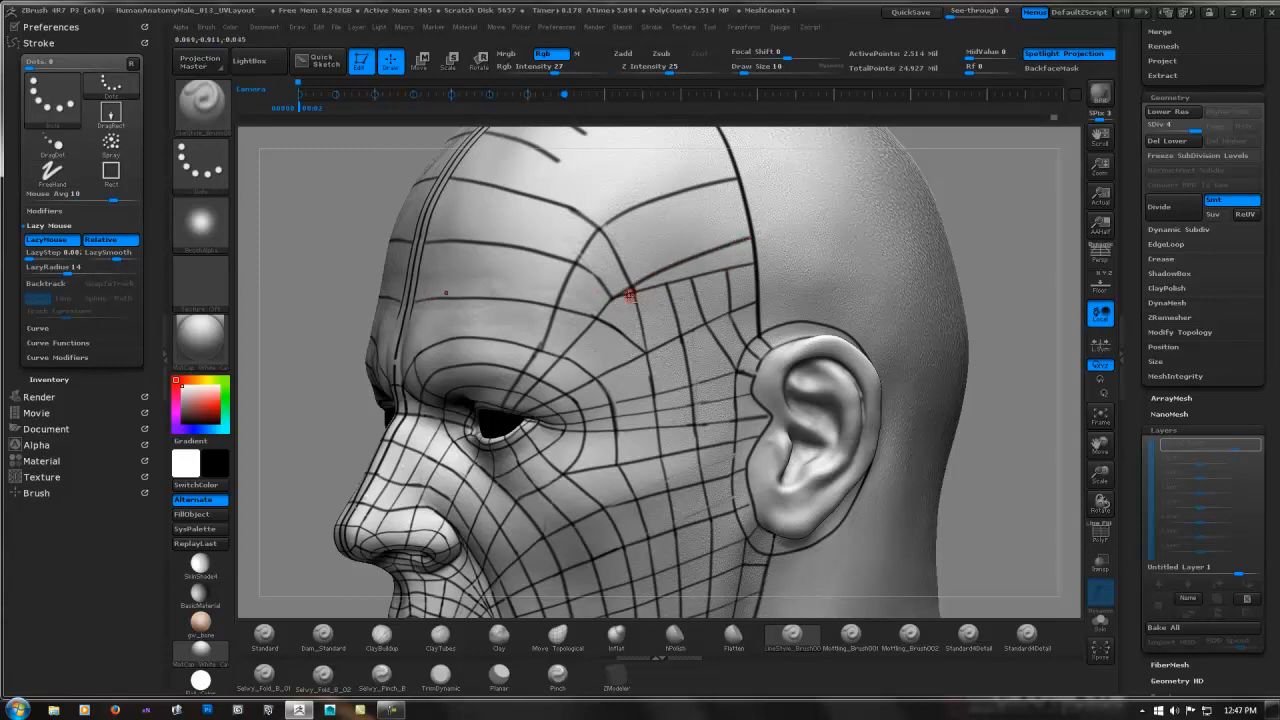
{"action": "left_click_drag", "start_coordinate": [636, 292], "coordinate": [764, 262], "text": "alt"}
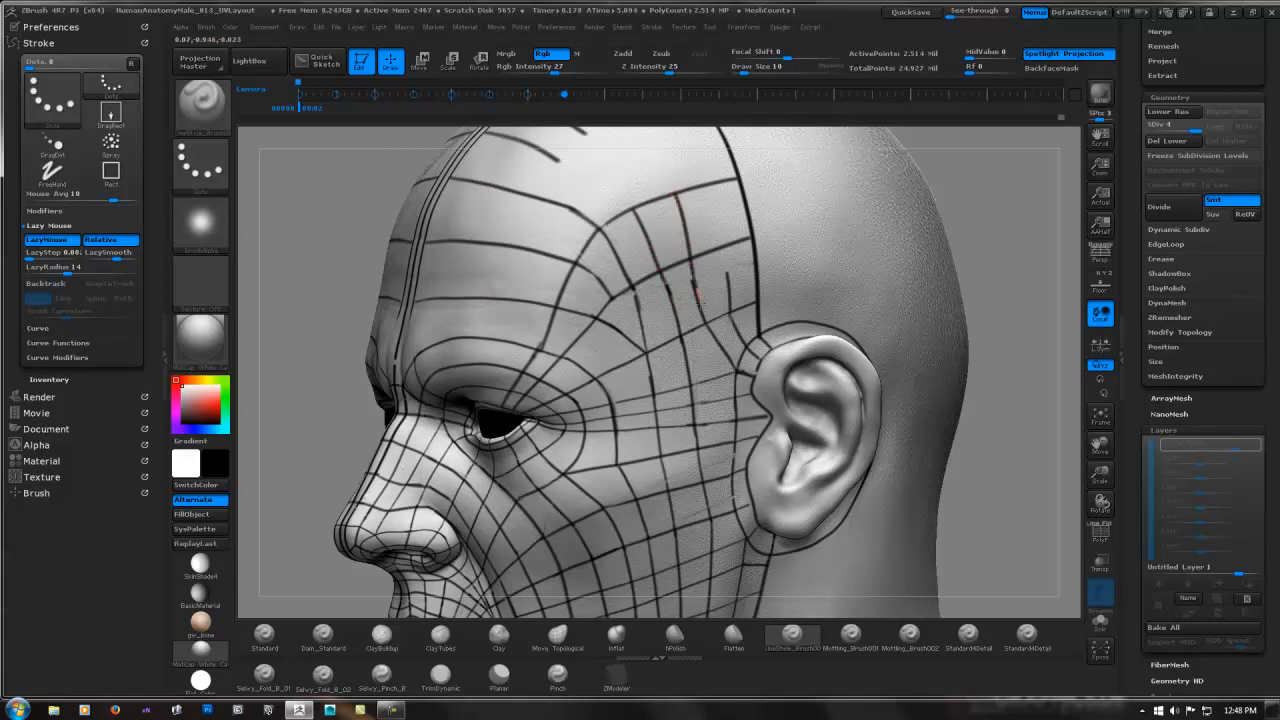
- Extend the vertical temple lines up through the two new curved bands, cleaning up the old segments around them
{"action": "right_click_drag", "start_coordinate": [714, 256], "coordinate": [650, 252]}
{"action": "key", "text": "ctrl+z"}
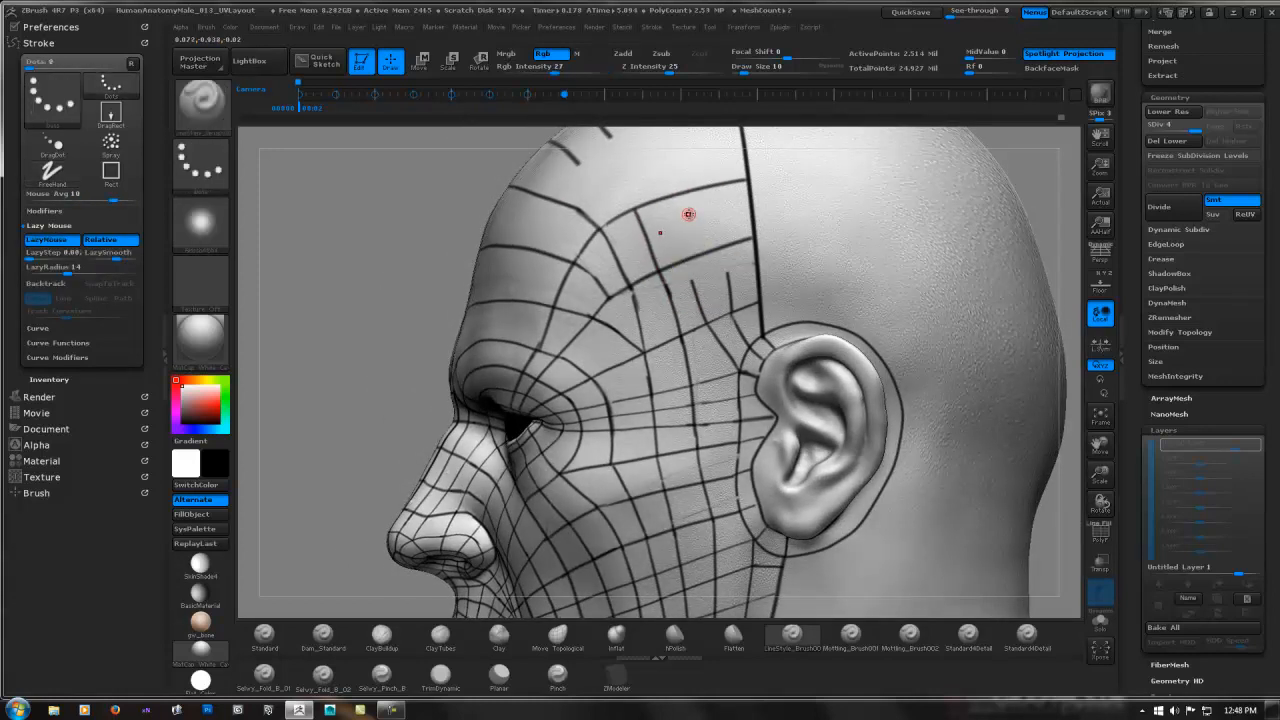
{"action": "left_click_drag", "start_coordinate": [680, 204], "coordinate": [709, 336]}
{"action": "left_click_drag", "start_coordinate": [691, 272], "coordinate": [706, 320], "text": "alt"}
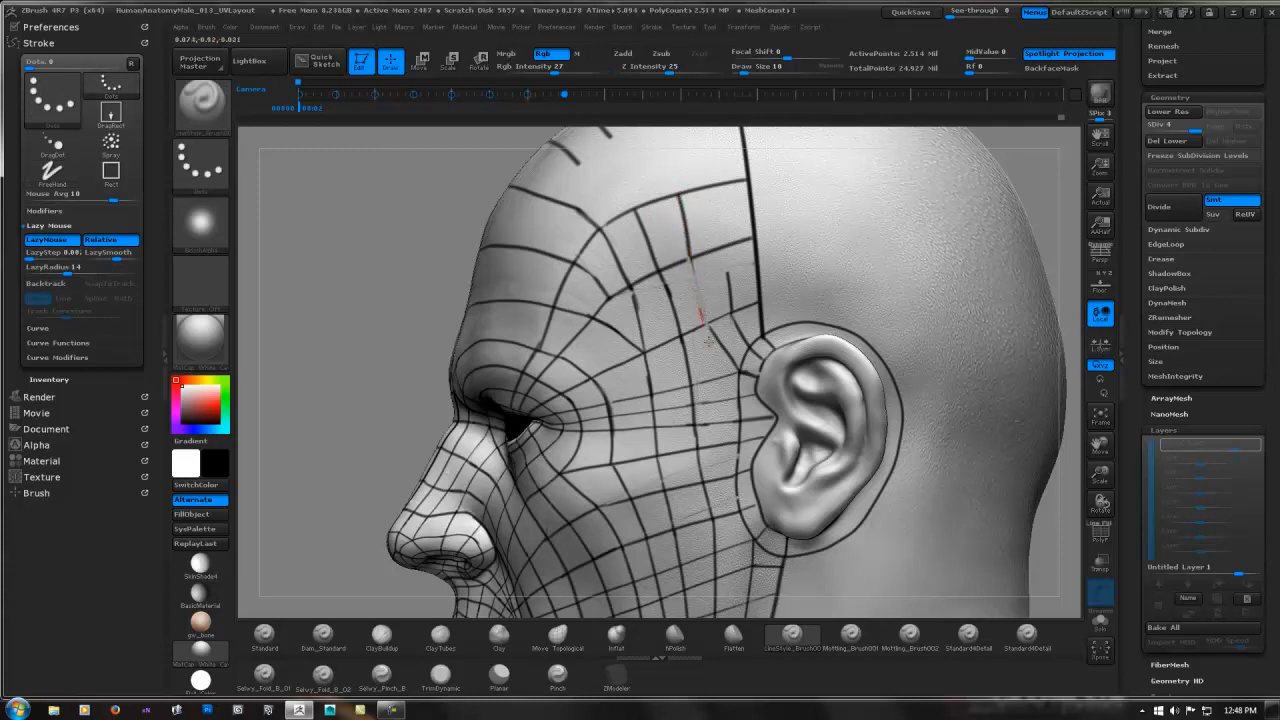
{"action": "left_click_drag", "start_coordinate": [690, 274], "coordinate": [707, 353], "text": "alt"}
{"action": "key", "text": "ctrl+z"}
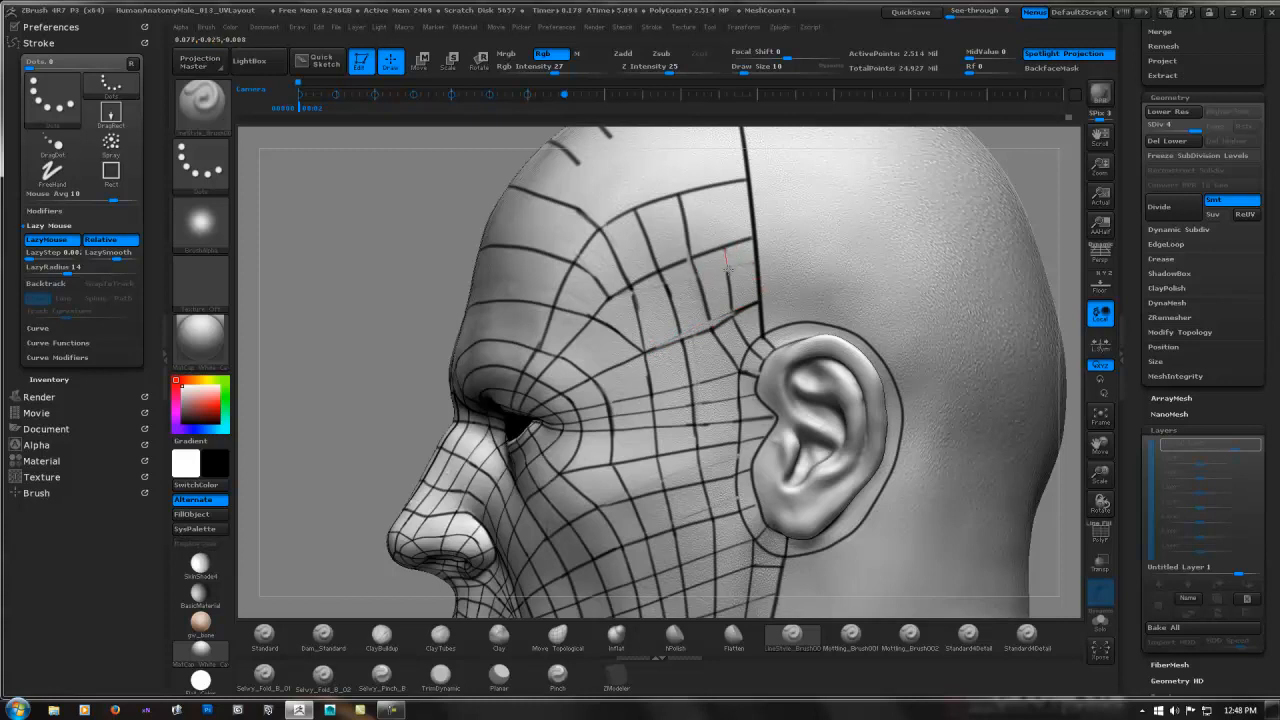
{"action": "left_click_drag", "start_coordinate": [715, 195], "coordinate": [725, 258]}
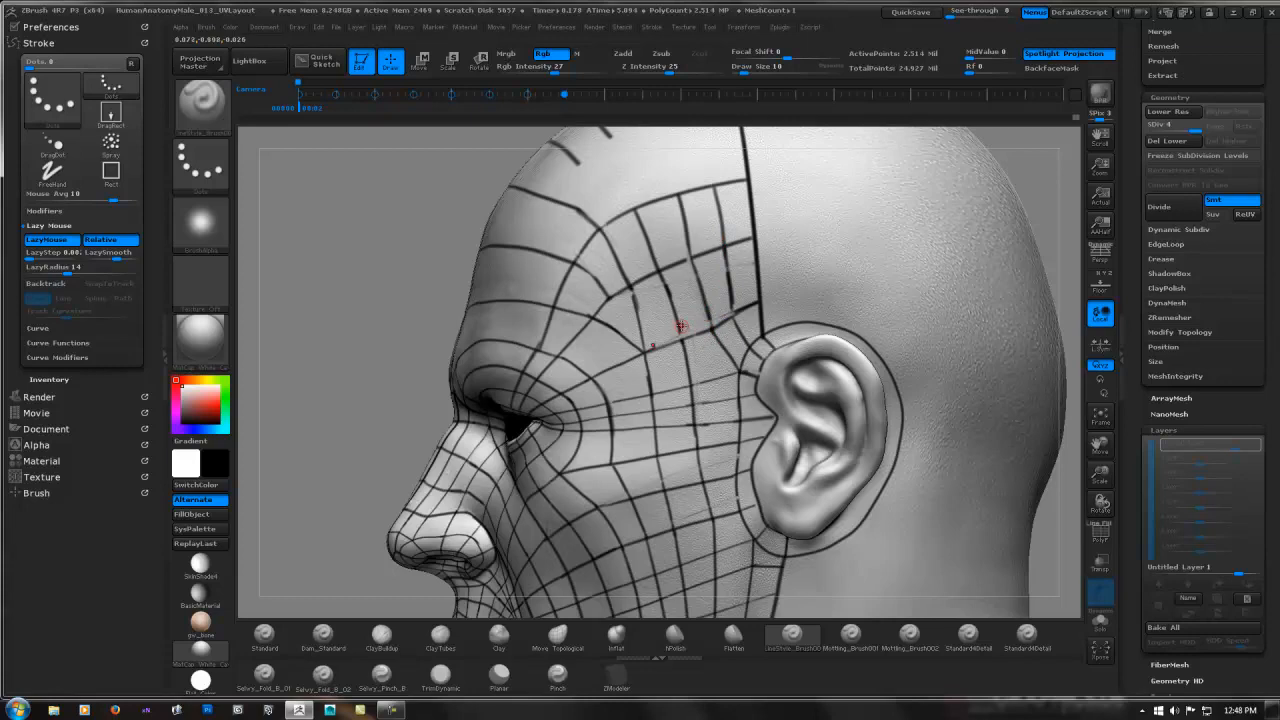
- Repaint the inner ends of the lower forehead line angled down toward the midline, and erase the old flat ends
{"action": "right_click_drag", "start_coordinate": [774, 260], "coordinate": [814, 240]}
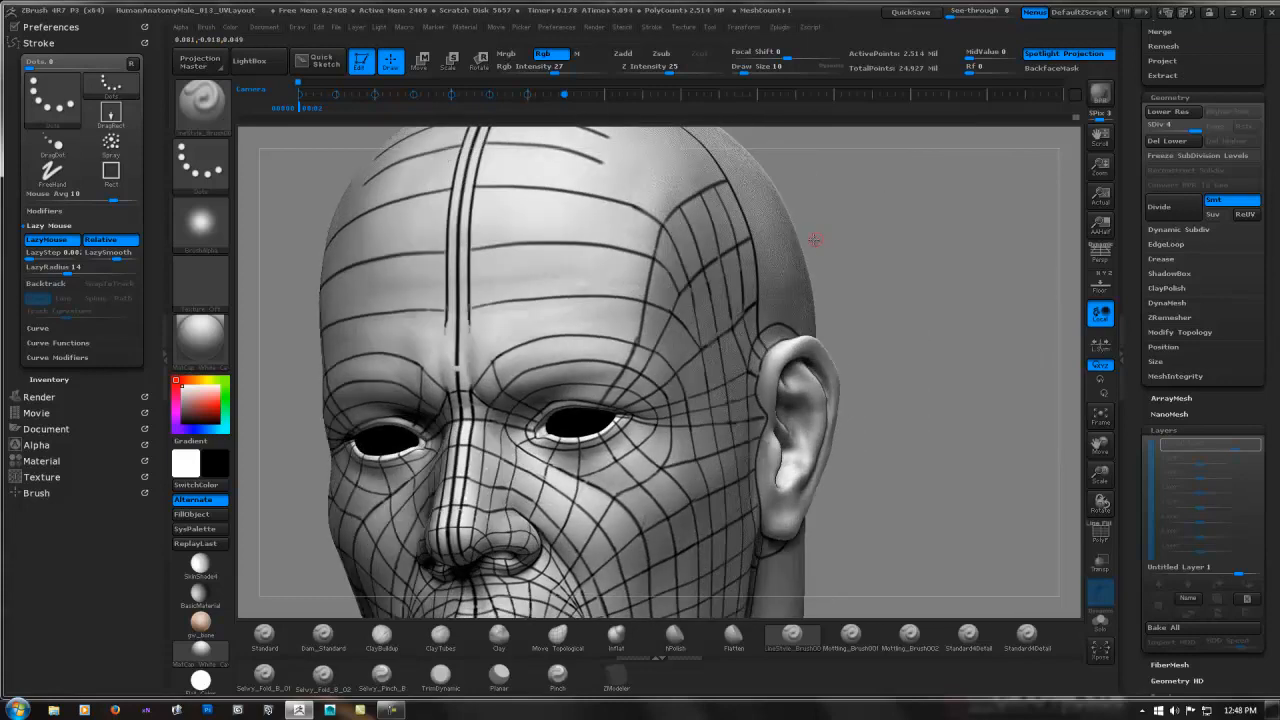
{"action": "mouse_move", "coordinate": [590, 315]}
{"action": "right_mouse_down"}
{"action": "mouse_move", "coordinate": [535, 320]}
{"action": "mouse_move", "coordinate": [580, 306]}
{"action": "right_mouse_up"}
{"action": "mouse_move", "coordinate": [613, 246]}
{"action": "right_mouse_down", "text": "alt"}
{"action": "mouse_move", "coordinate": [566, 297]}
{"action": "mouse_move", "coordinate": [576, 302]}
{"action": "mouse_move", "coordinate": [524, 487]}
{"action": "right_mouse_up", "text": "alt"}
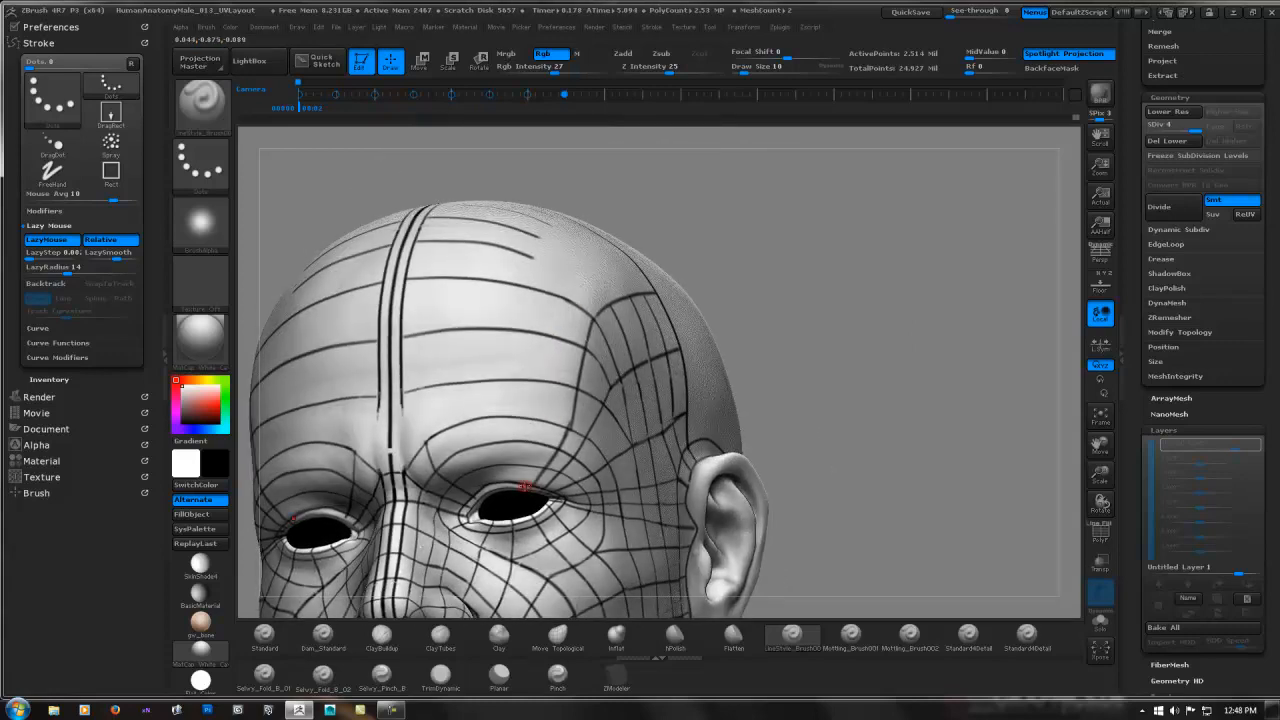
{"action": "right_click_drag", "start_coordinate": [528, 423], "coordinate": [531, 354]}
{"action": "mouse_move", "coordinate": [575, 305]}
{"action": "right_mouse_down"}
{"action": "mouse_move", "coordinate": [725, 232]}
{"action": "mouse_move", "coordinate": [690, 218]}
{"action": "mouse_move", "coordinate": [665, 281]}
{"action": "mouse_move", "coordinate": [657, 273]}
{"action": "mouse_move", "coordinate": [622, 326]}
{"action": "mouse_move", "coordinate": [580, 318]}
{"action": "right_mouse_up"}
{"action": "right_click_drag", "start_coordinate": [874, 238], "coordinate": [868, 240], "text": "shift"}
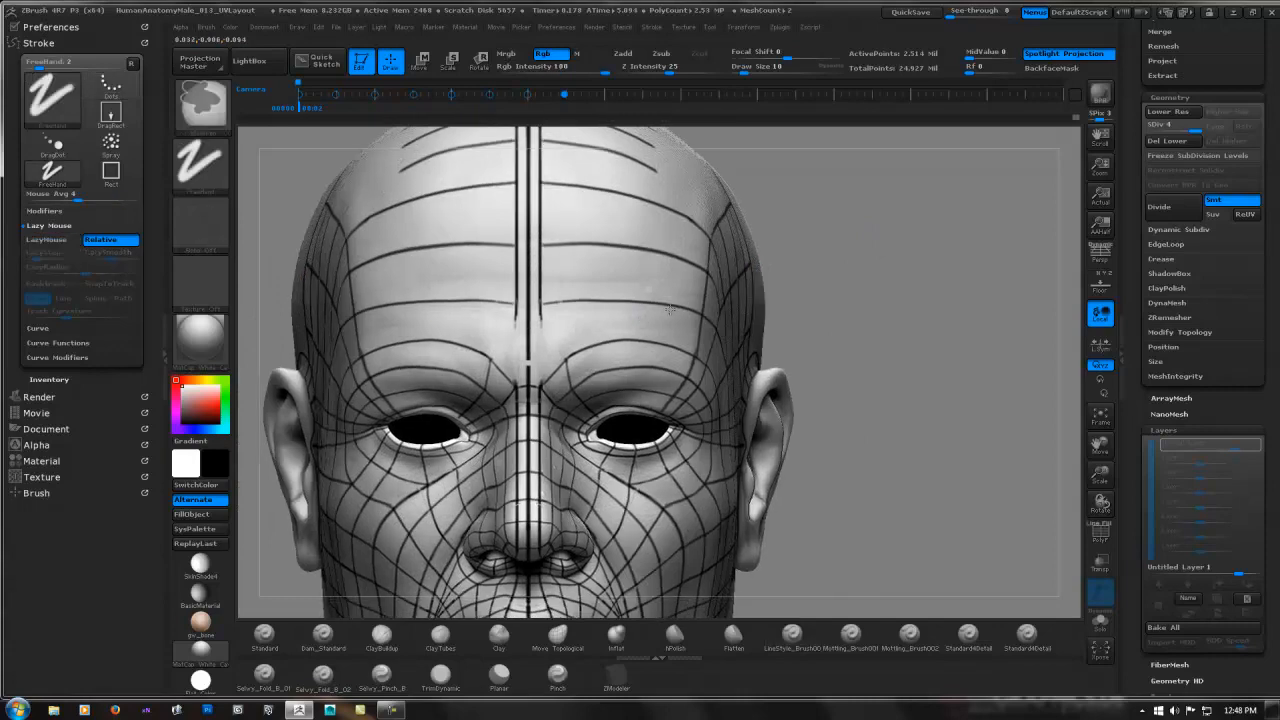
{"action": "mouse_move", "coordinate": [534, 325]}
{"action": "right_mouse_down", "text": "ctrl"}
{"action": "mouse_move", "coordinate": [537, 368]}
{"action": "mouse_move", "coordinate": [571, 334]}
{"action": "mouse_move", "coordinate": [543, 337]}
{"action": "mouse_move", "coordinate": [564, 322]}
{"action": "right_mouse_up", "text": "ctrl"}
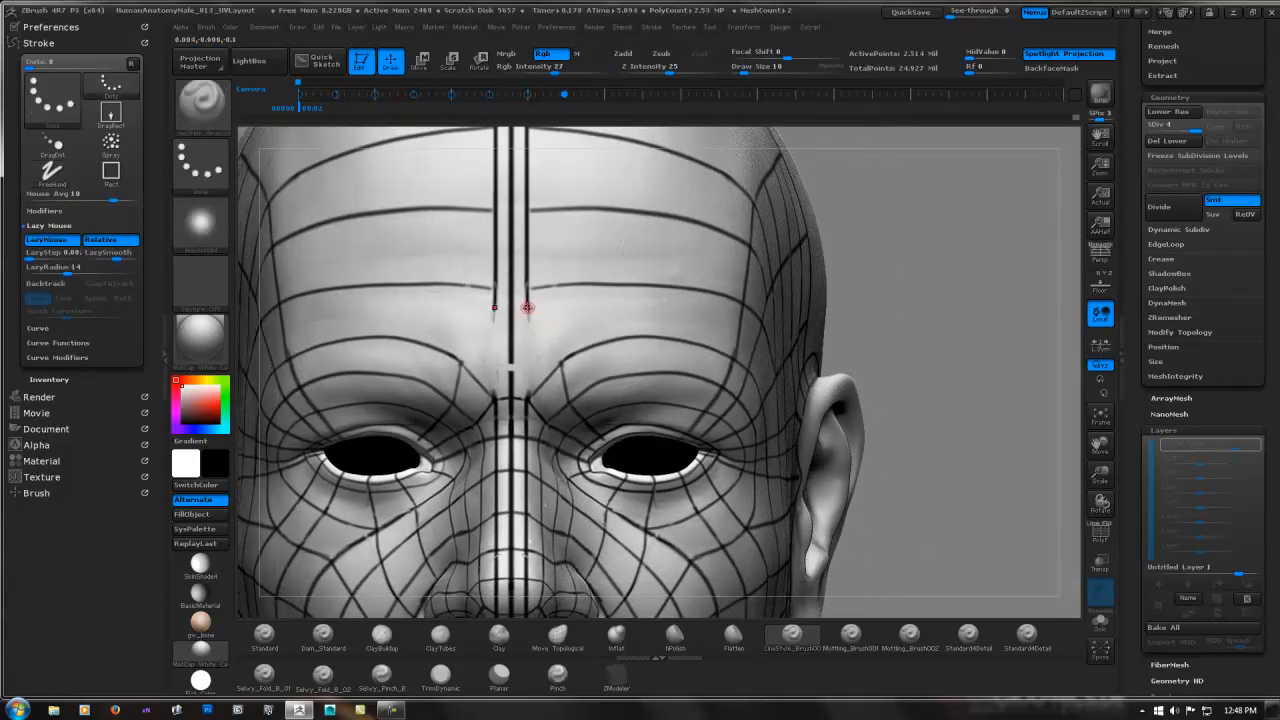
{"action": "left_click_drag", "start_coordinate": [574, 291], "coordinate": [632, 281]}
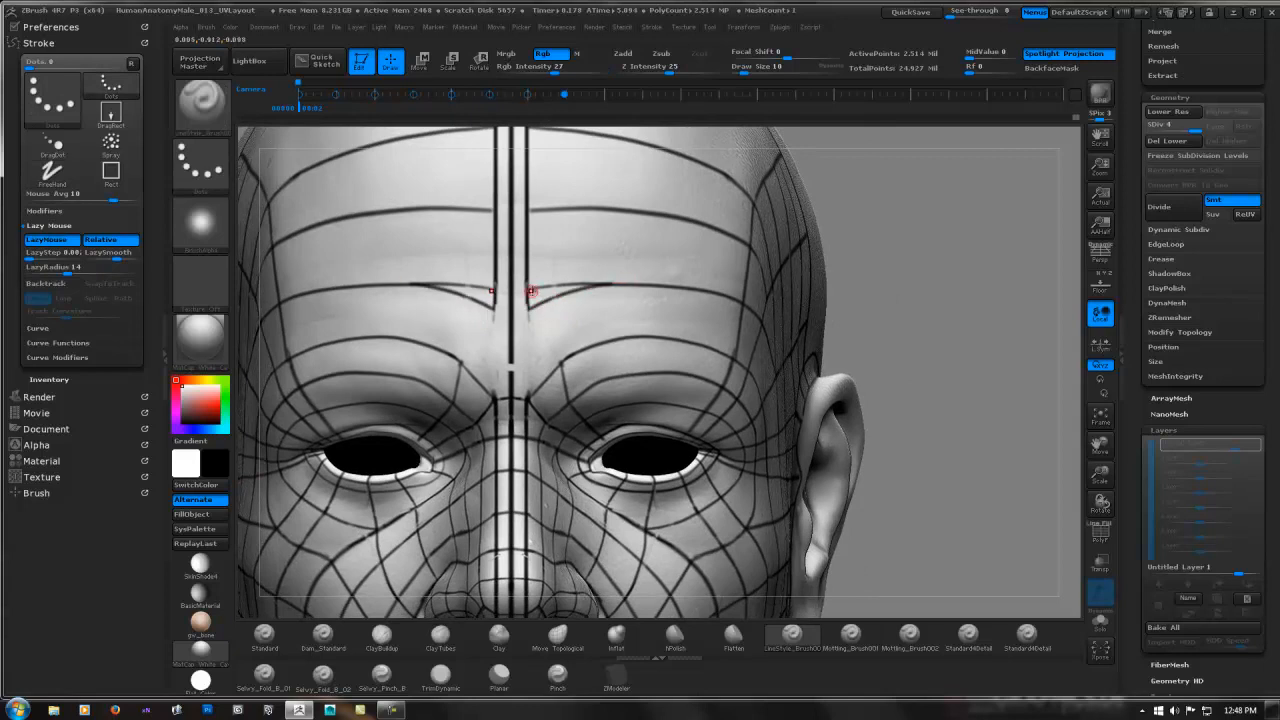
{"action": "left_click_drag", "start_coordinate": [532, 290], "coordinate": [604, 283], "text": "alt"}
- Paint a vertical line from the lower forehead line to the inner brow, and extend the lines beside the midline to the nose bridge
{"action": "right_click_drag", "start_coordinate": [552, 333], "coordinate": [560, 282], "text": "alt"}
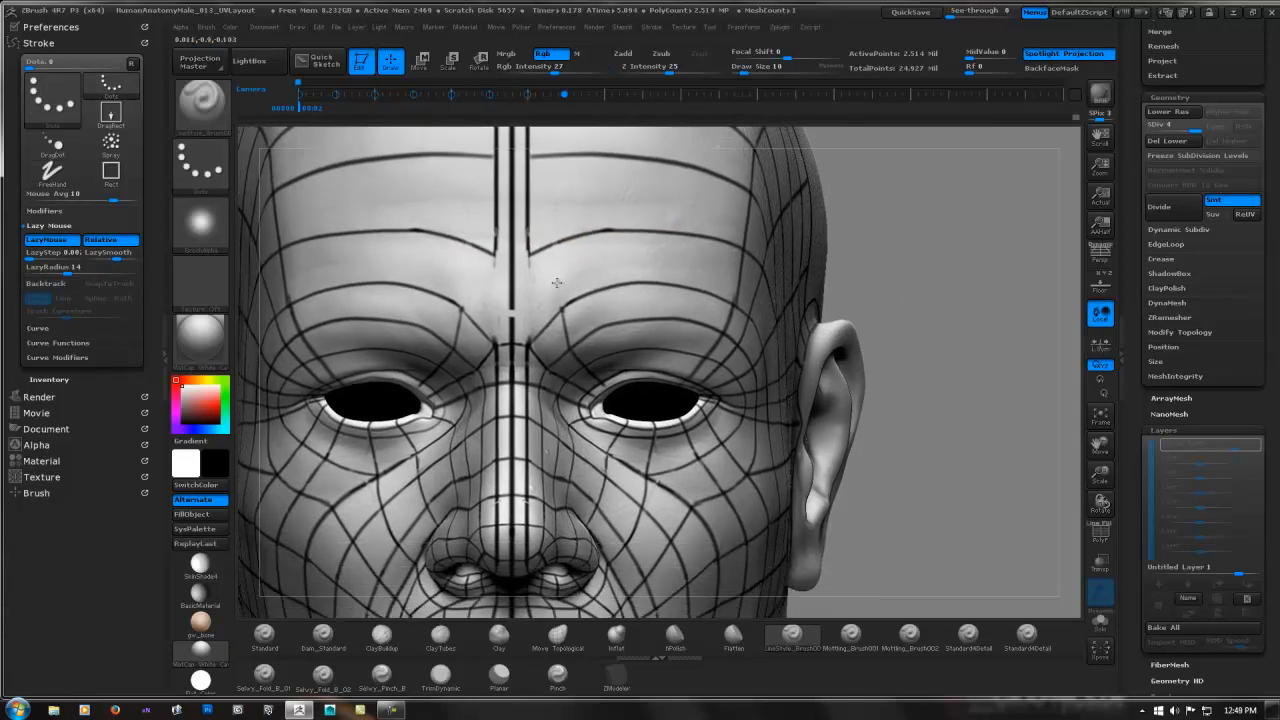
{"action": "left_click_drag", "start_coordinate": [557, 243], "coordinate": [562, 325]}
{"action": "right_click_drag", "start_coordinate": [562, 325], "coordinate": [545, 281]}
{"action": "mouse_move", "coordinate": [529, 259]}
{"action": "left_mouse_down"}
{"action": "mouse_move", "coordinate": [531, 322]}
{"action": "mouse_move", "coordinate": [511, 343]}
{"action": "left_mouse_up"}
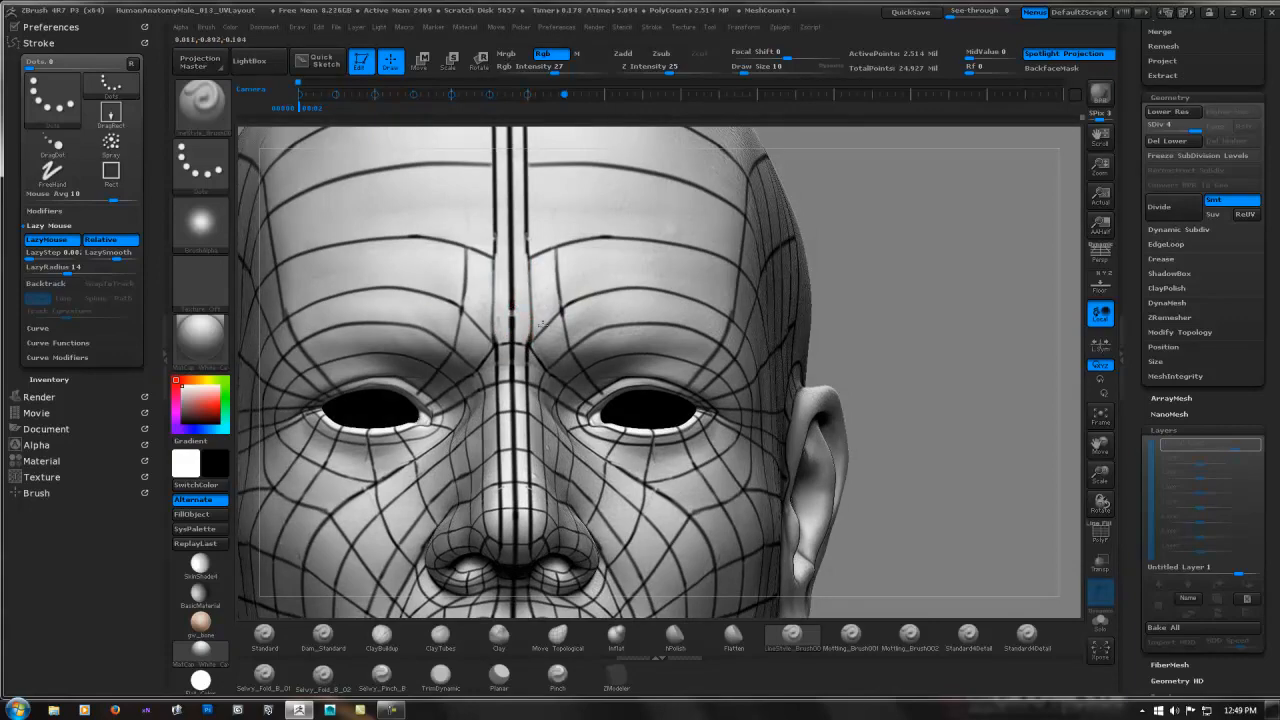
- Repaint the inner ends of the lower forehead line at a steeper angle and erase the previous ends
{"action": "mouse_move", "coordinate": [540, 324]}
{"action": "right_mouse_down"}
{"action": "mouse_move", "coordinate": [405, 322]}
{"action": "mouse_move", "coordinate": [530, 320]}
{"action": "mouse_move", "coordinate": [522, 300]}
{"action": "mouse_move", "coordinate": [536, 270]}
{"action": "right_mouse_up"}
{"action": "left_click_drag", "start_coordinate": [527, 273], "coordinate": [620, 218]}
{"action": "mouse_move", "coordinate": [543, 243]}
{"action": "left_mouse_down", "text": "alt"}
{"action": "mouse_move", "coordinate": [592, 228]}
{"action": "mouse_move", "coordinate": [529, 292]}
{"action": "left_mouse_up", "text": "alt"}
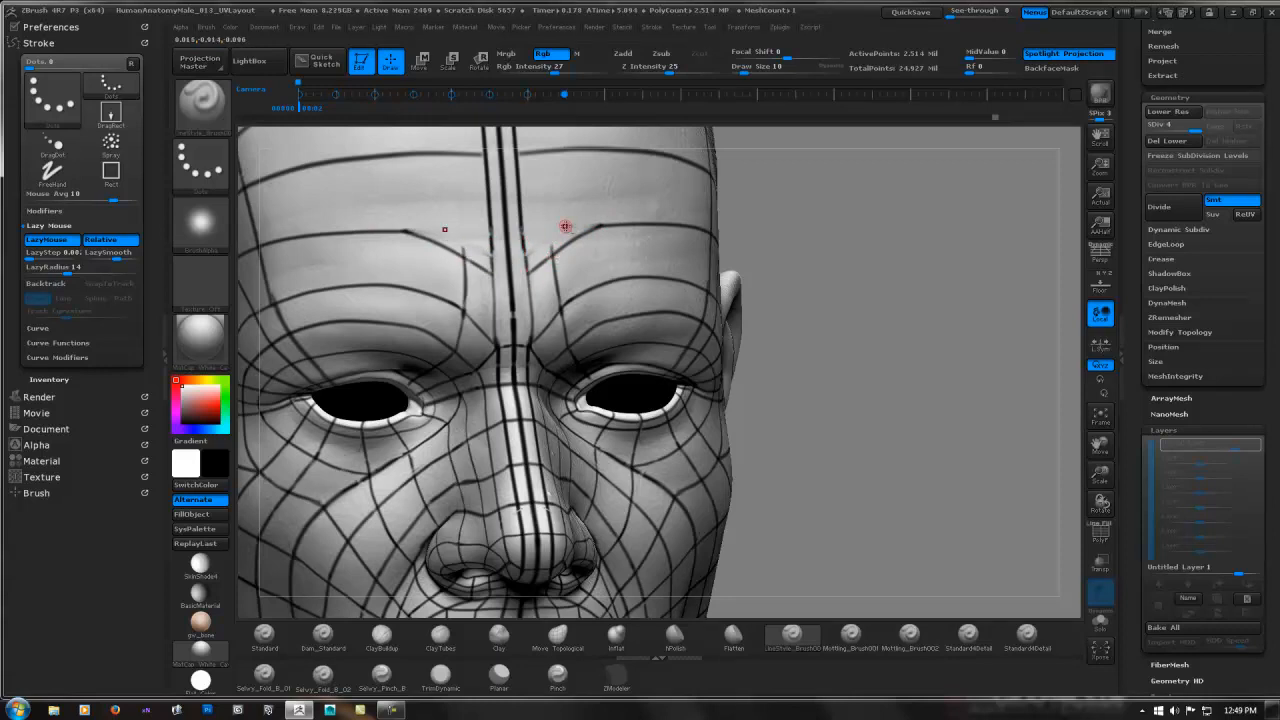
- Repaint the inner ends of the middle forehead line dipping to the midline, and touch up the line beside the midline there
{"action": "right_click_drag", "start_coordinate": [566, 226], "coordinate": [568, 282], "text": "alt"}
{"action": "mouse_move", "coordinate": [518, 224]}
{"action": "left_mouse_down"}
{"action": "mouse_move", "coordinate": [660, 198]}
{"action": "mouse_move", "coordinate": [520, 210]}
{"action": "mouse_move", "coordinate": [692, 197]}
{"action": "left_mouse_up"}
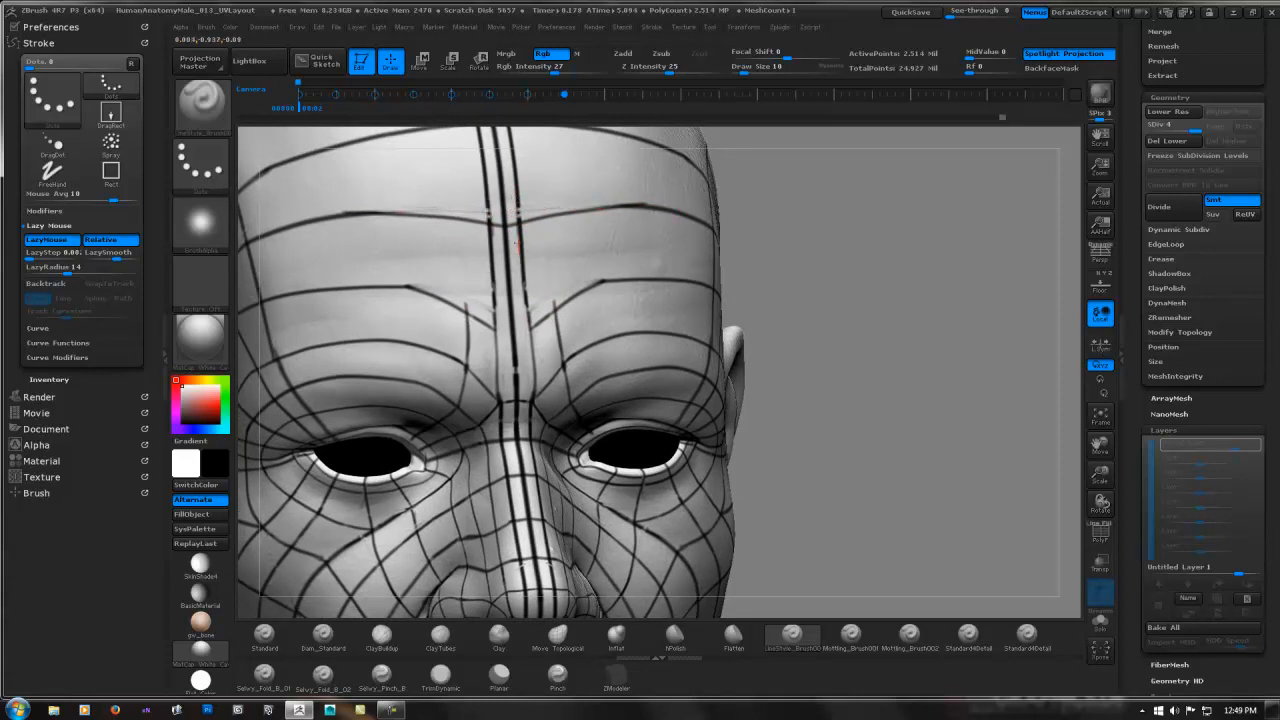
{"action": "left_click_drag", "start_coordinate": [520, 212], "coordinate": [524, 248]}
{"action": "right_click_drag", "start_coordinate": [552, 286], "coordinate": [486, 276]}
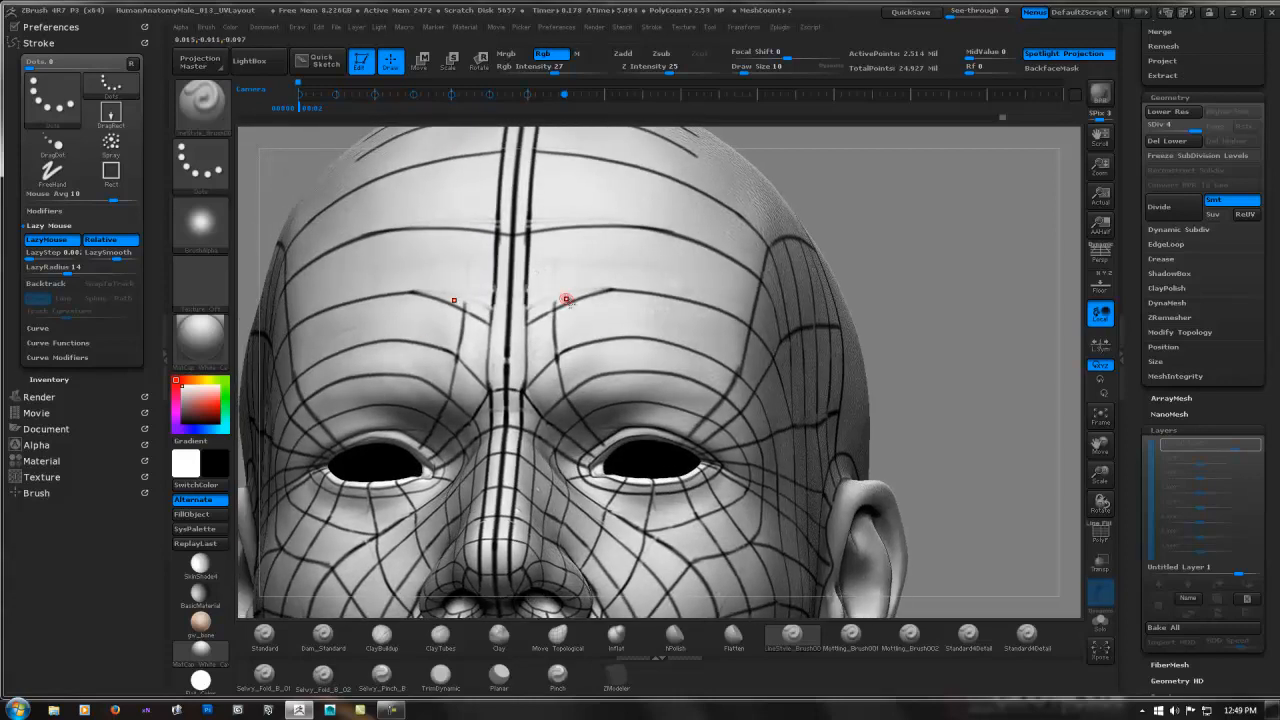
- Extend the vertical inner-brow line up across the forehead lines to the upper forehead, parallel to the midline
{"action": "right_click_drag", "start_coordinate": [580, 317], "coordinate": [575, 240], "text": "alt"}
{"action": "mouse_move", "coordinate": [537, 317]}
{"action": "right_mouse_down"}
{"action": "mouse_move", "coordinate": [524, 316]}
{"action": "mouse_move", "coordinate": [549, 318]}
{"action": "right_mouse_up"}
{"action": "right_click_drag", "start_coordinate": [571, 257], "coordinate": [563, 257]}
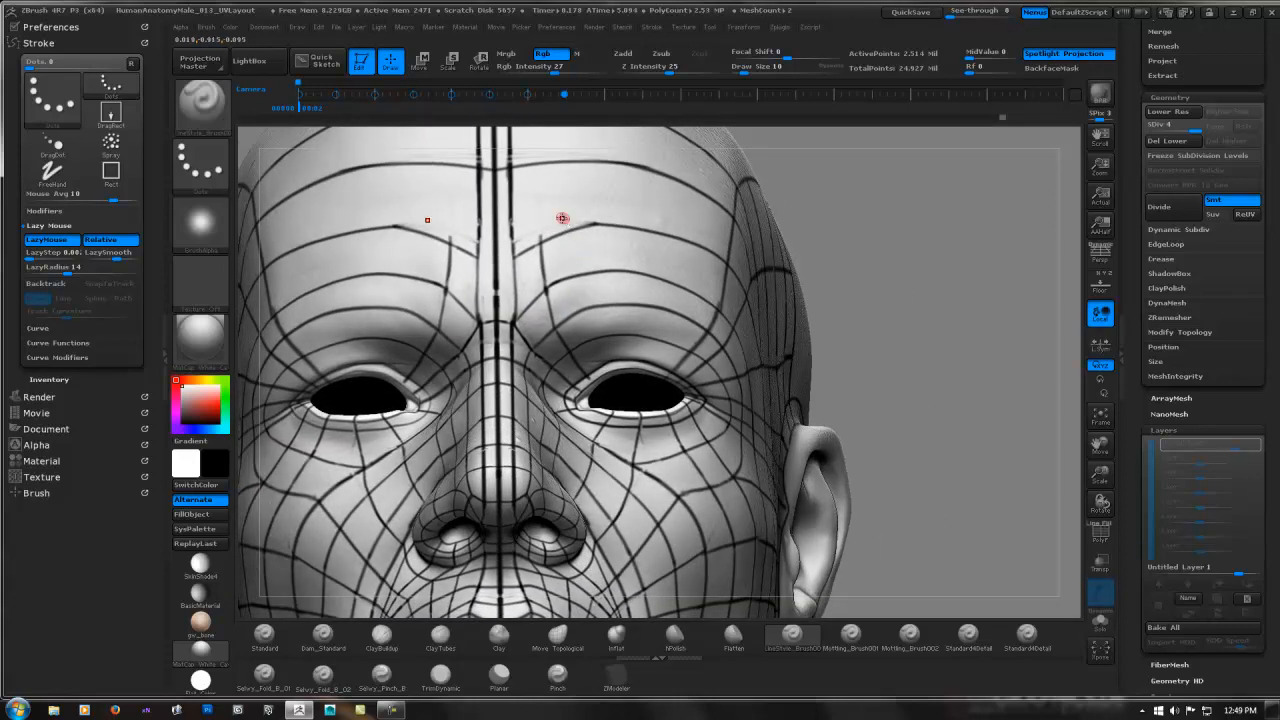
{"action": "right_click_drag", "start_coordinate": [563, 185], "coordinate": [554, 293], "text": "alt"}
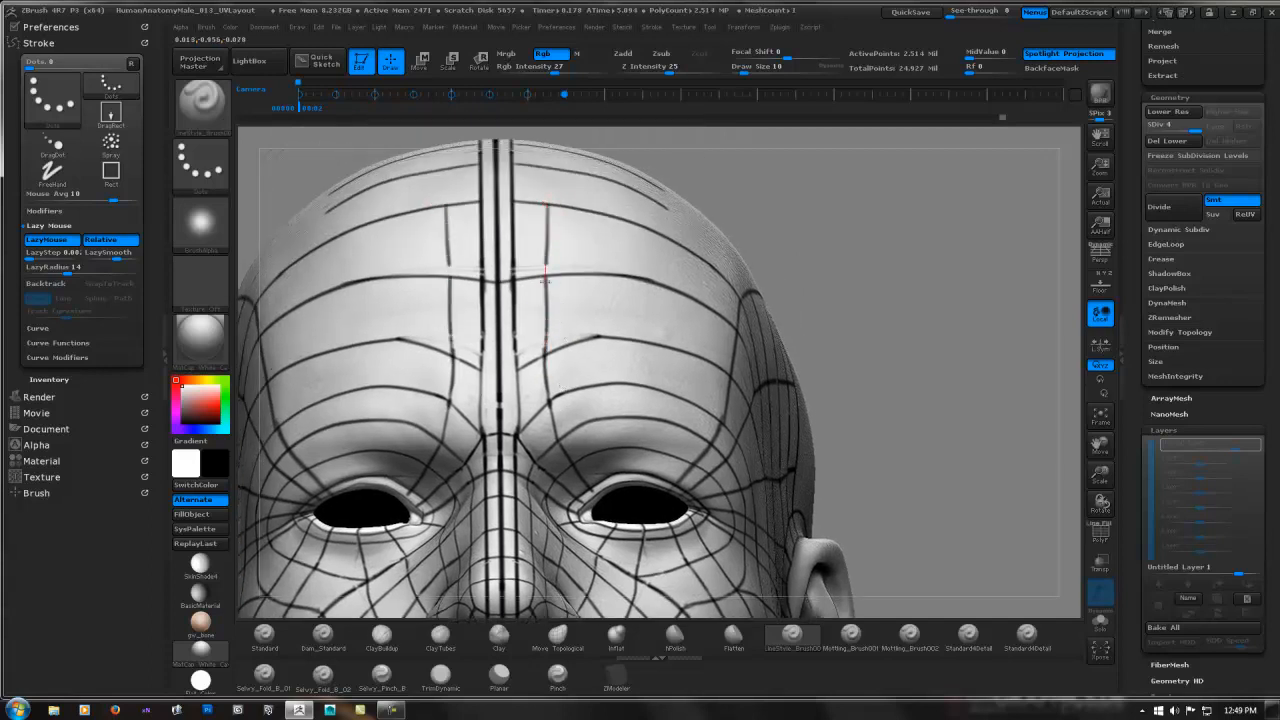
{"action": "left_click_drag", "start_coordinate": [547, 168], "coordinate": [537, 216]}
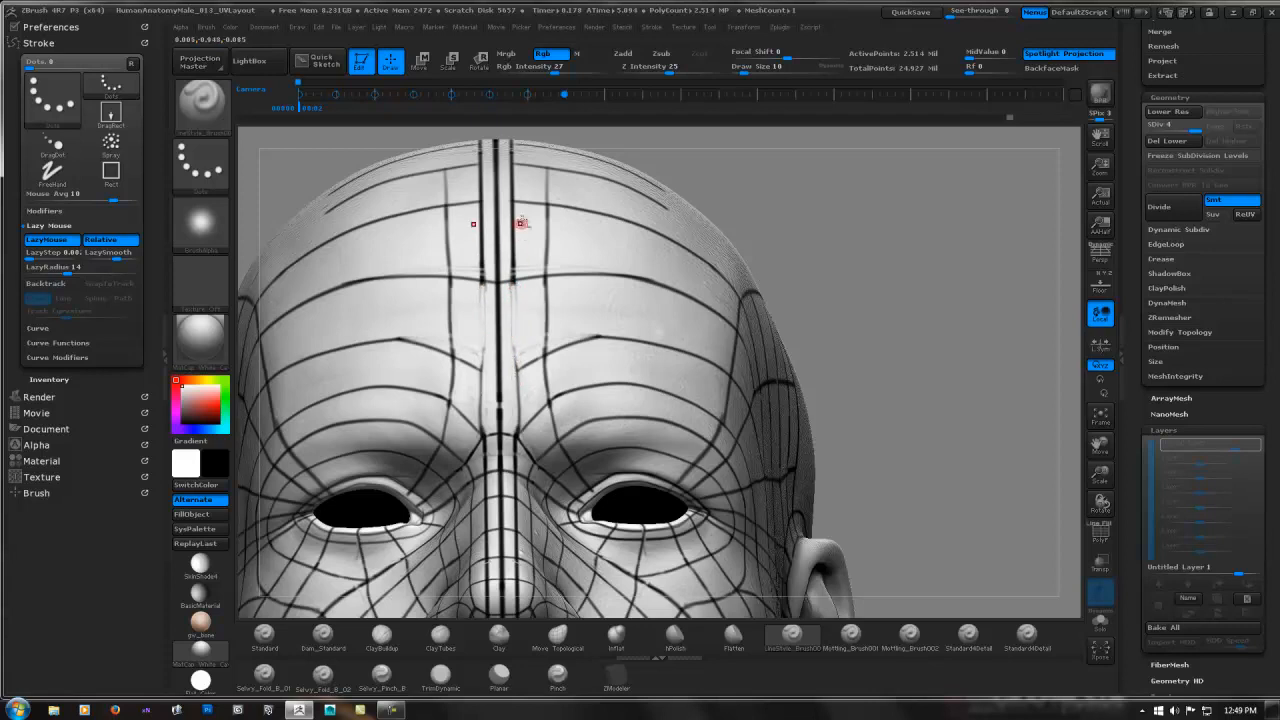
- Repaint the lines beside the midline thinner over the forehead, erasing the old thick strokes, and bridge the upper forehead lines across the midline
{"action": "left_click_drag", "start_coordinate": [519, 201], "coordinate": [517, 394]}
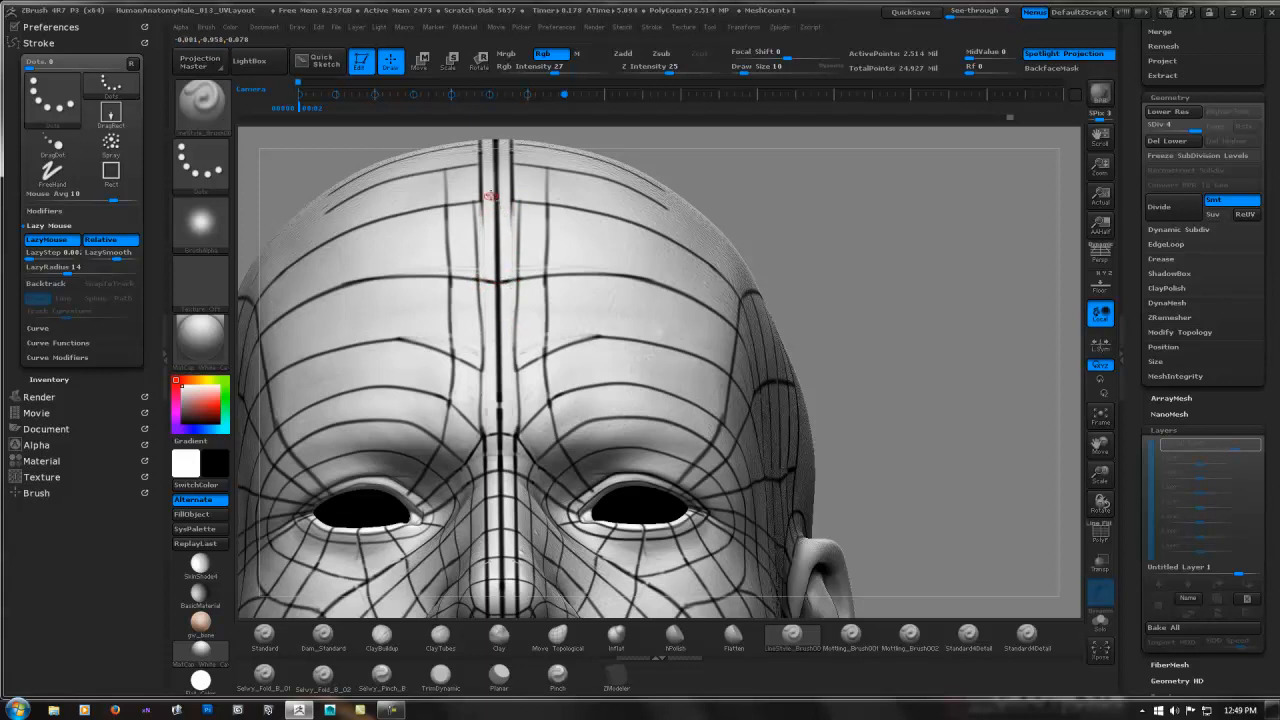
{"action": "left_click_drag", "start_coordinate": [480, 147], "coordinate": [492, 247], "text": "alt"}
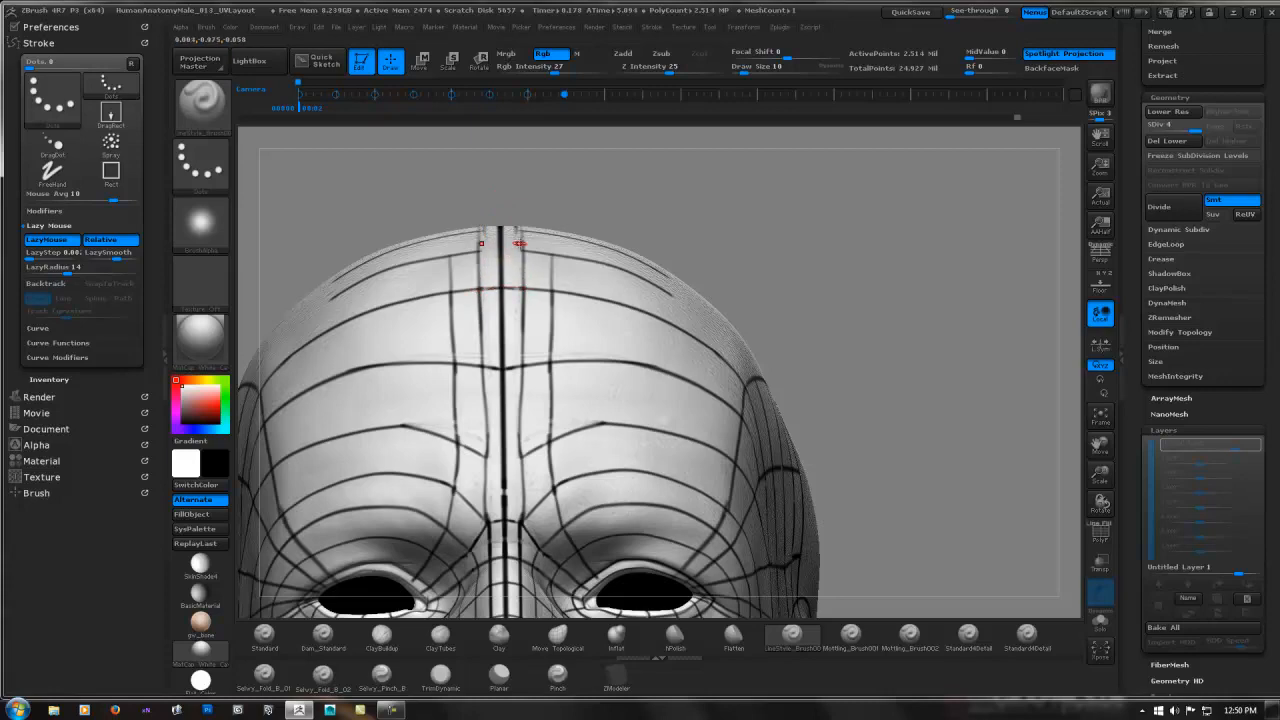
{"action": "right_click_drag", "start_coordinate": [519, 243], "coordinate": [519, 254]}
{"action": "left_click_drag", "start_coordinate": [499, 245], "coordinate": [552, 247]}
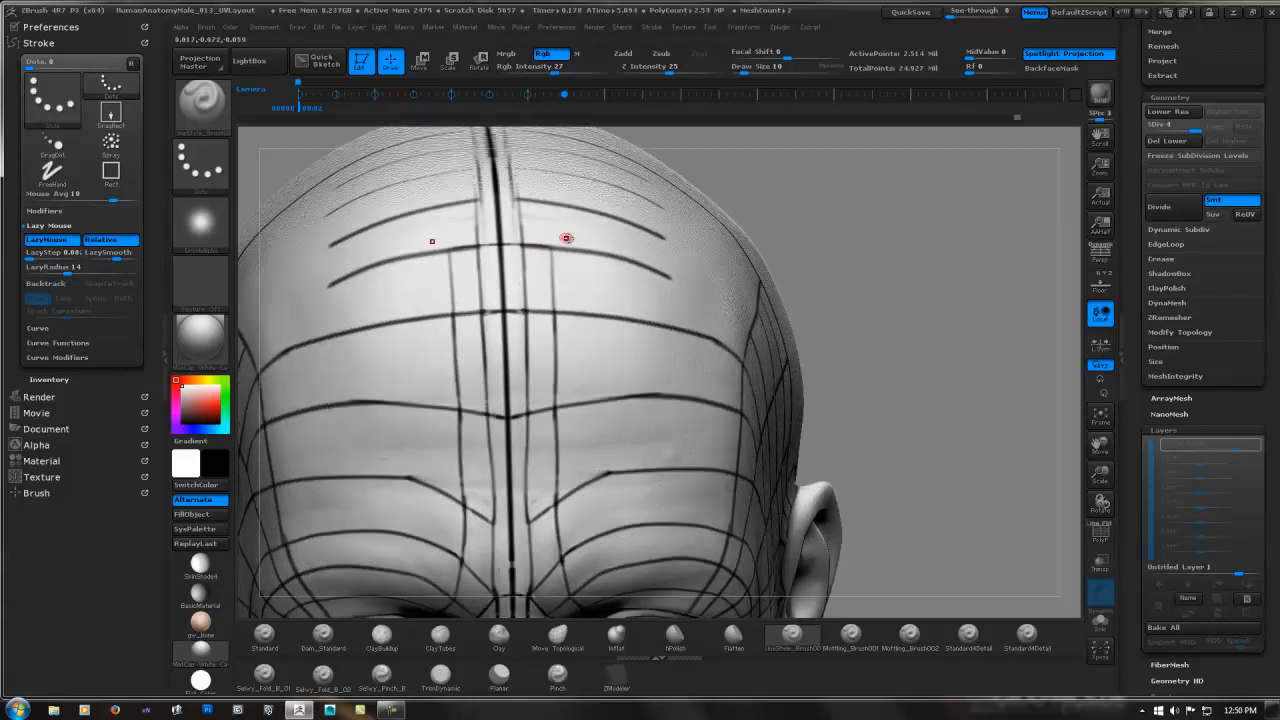
- Paint three vertical lines from the middle forehead line down over the brow toward the upper eyelid
{"action": "mouse_move", "coordinate": [555, 286]}
{"action": "right_mouse_down"}
{"action": "mouse_move", "coordinate": [575, 264]}
{"action": "mouse_move", "coordinate": [608, 260]}
{"action": "right_mouse_up"}
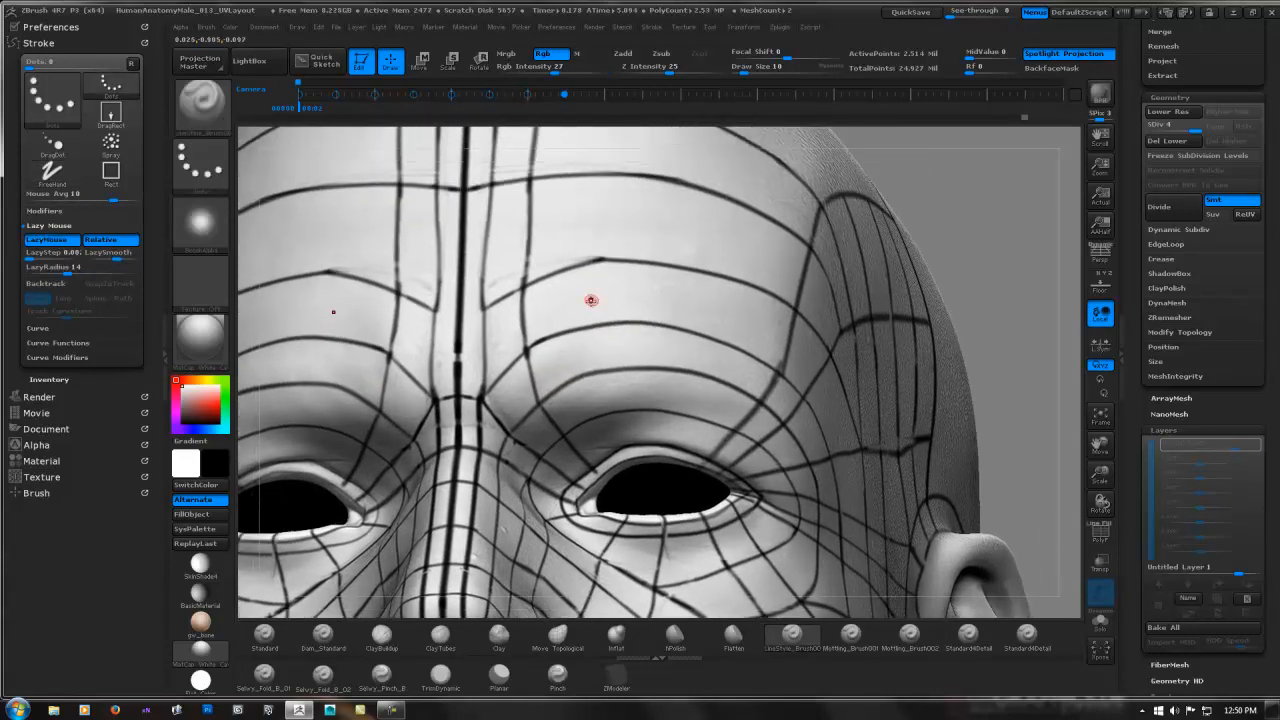
{"action": "left_click_drag", "start_coordinate": [579, 265], "coordinate": [617, 440]}
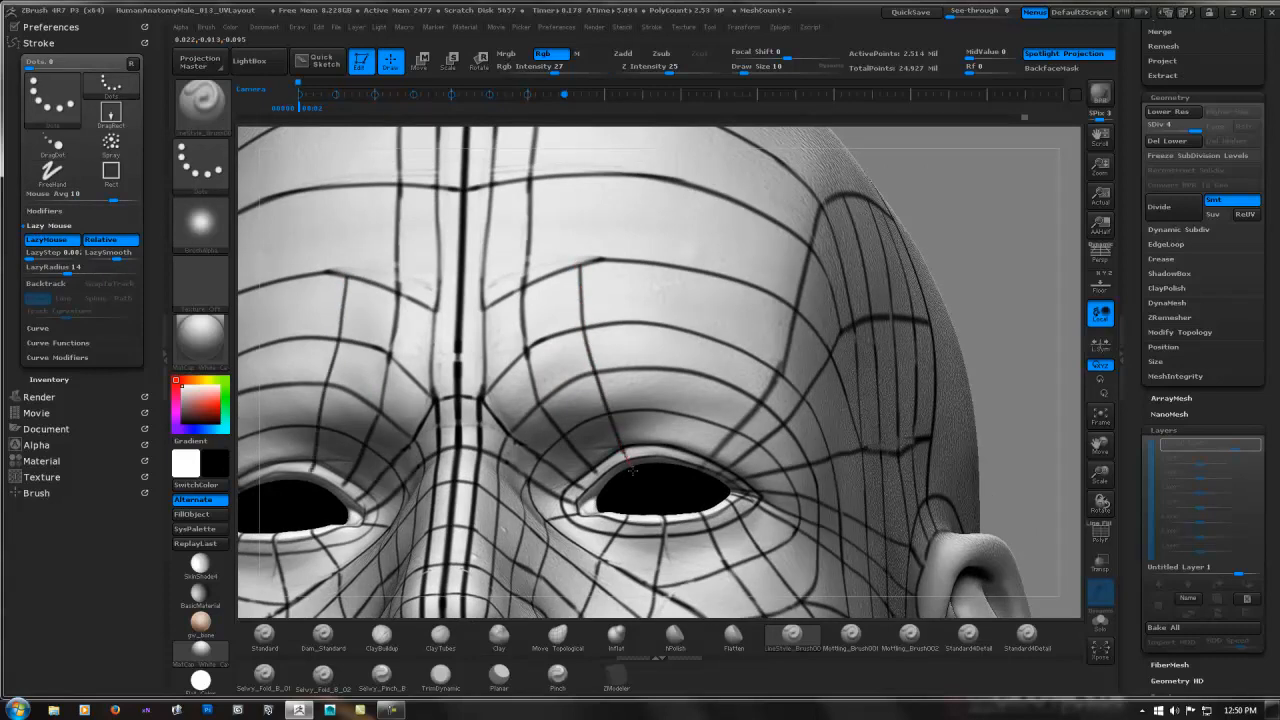
{"action": "right_click_drag", "start_coordinate": [669, 349], "coordinate": [645, 336], "text": "ctrl"}
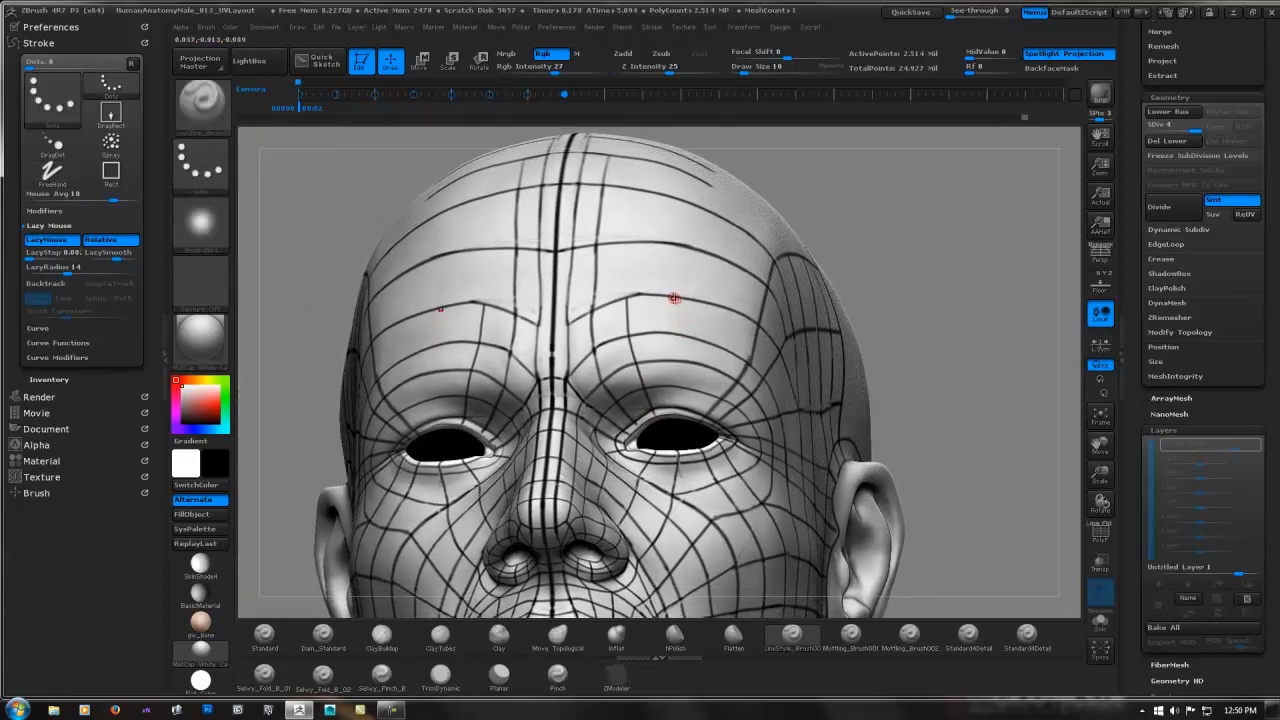
{"action": "left_click_drag", "start_coordinate": [673, 333], "coordinate": [672, 373]}
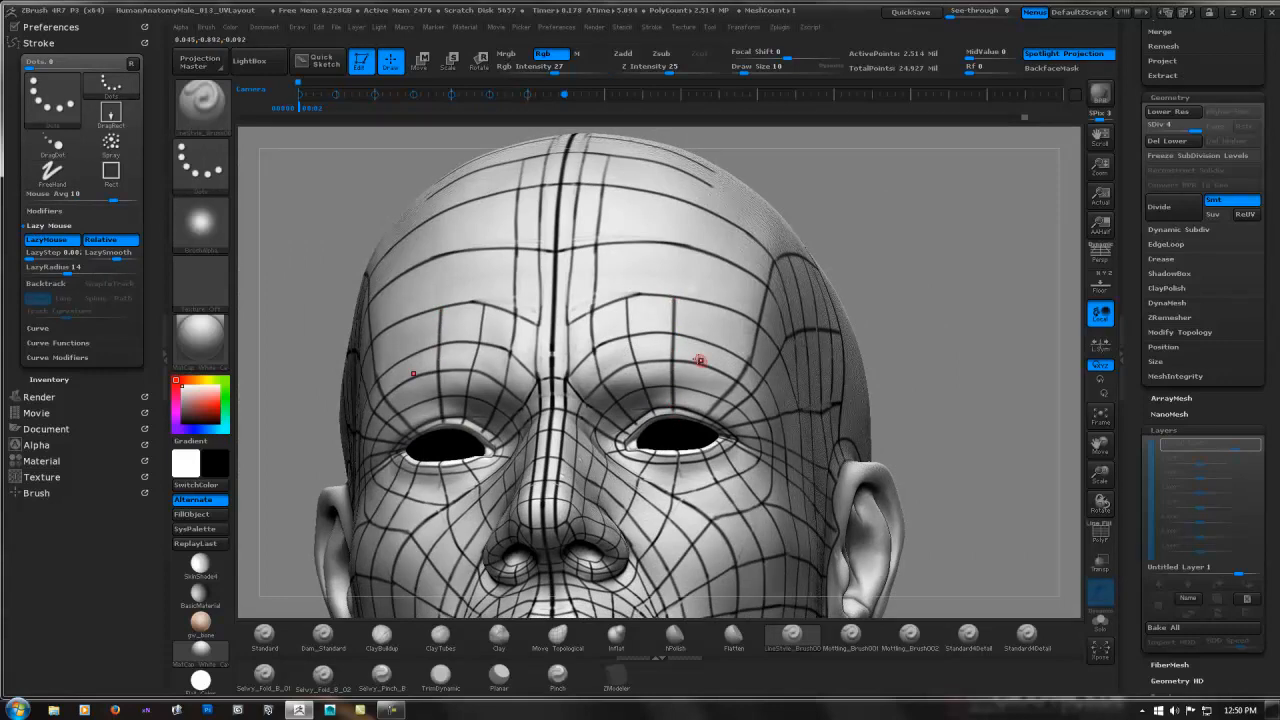
{"action": "mouse_move", "coordinate": [700, 360]}
{"action": "right_mouse_down"}
{"action": "mouse_move", "coordinate": [640, 362]}
{"action": "mouse_move", "coordinate": [662, 350]}
{"action": "right_mouse_up"}
{"action": "left_click_drag", "start_coordinate": [726, 308], "coordinate": [701, 399]}
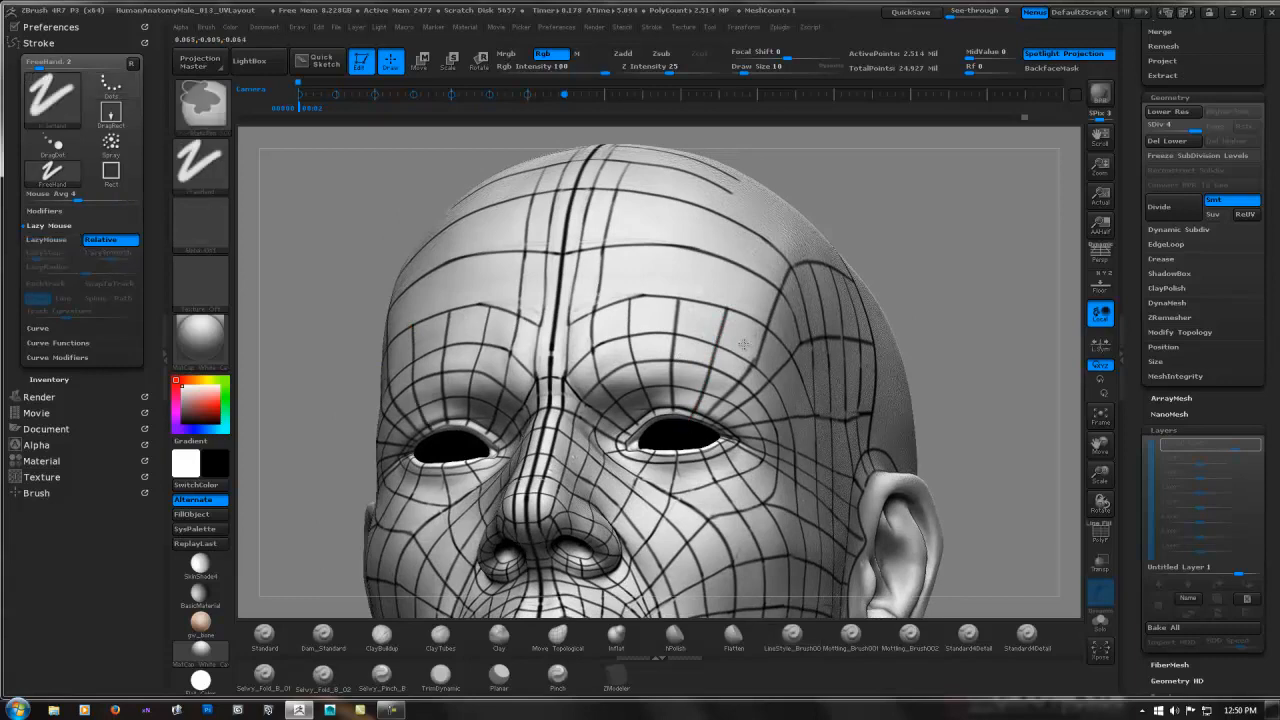
- Extend the outermost vertical brow line up across the forehead lines to the line running over the crown
{"action": "right_click_drag", "start_coordinate": [746, 363], "coordinate": [603, 452], "text": "ctrl"}
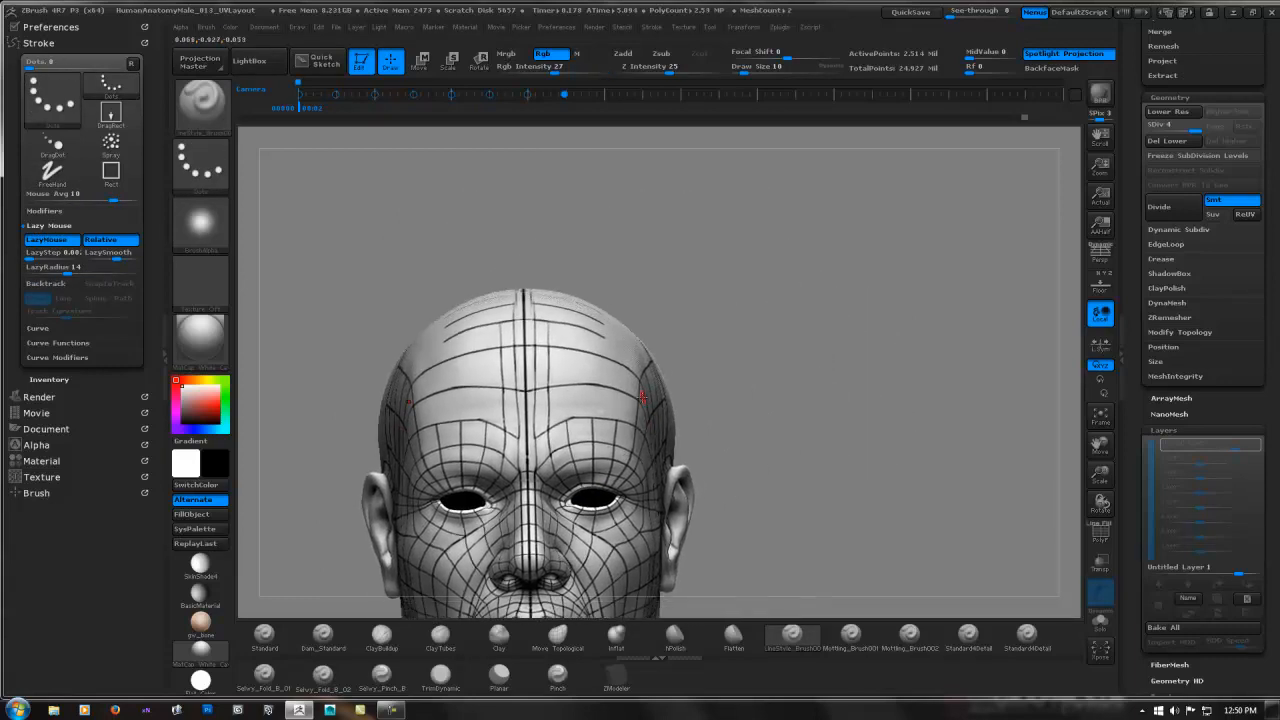
{"action": "right_click_drag", "start_coordinate": [646, 398], "coordinate": [615, 421]}
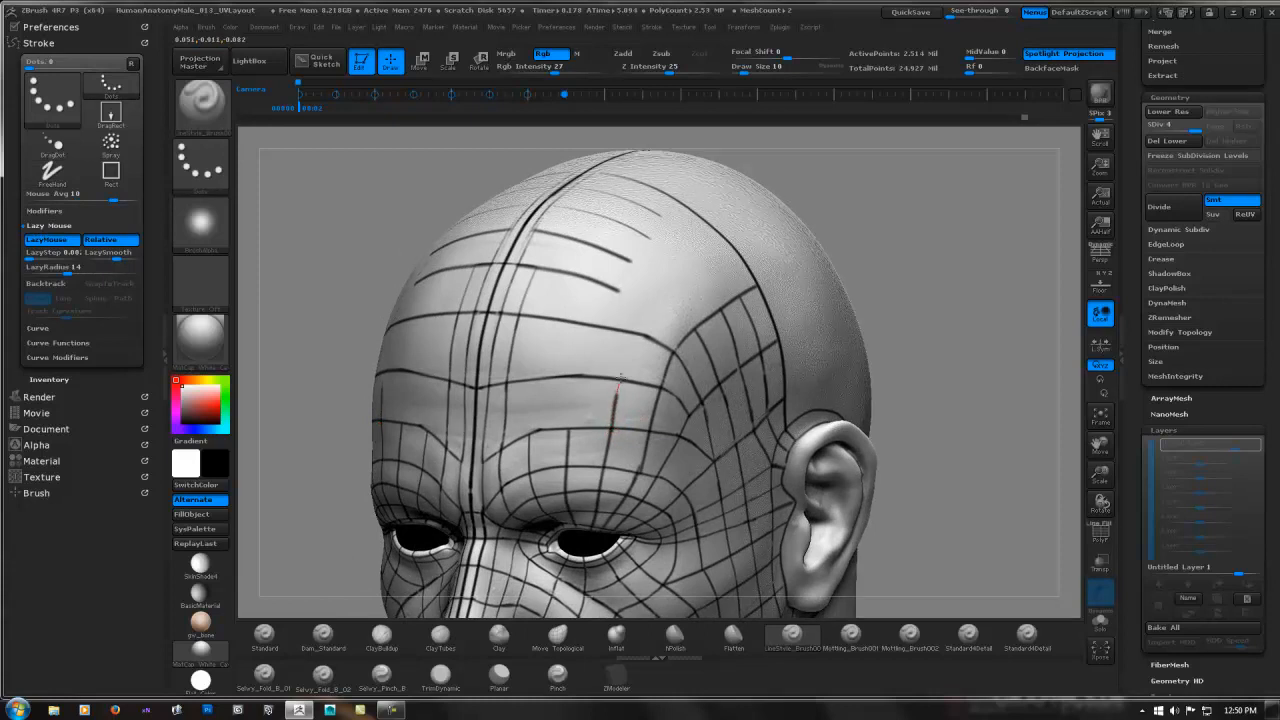
{"action": "left_click_drag", "start_coordinate": [697, 284], "coordinate": [705, 276]}
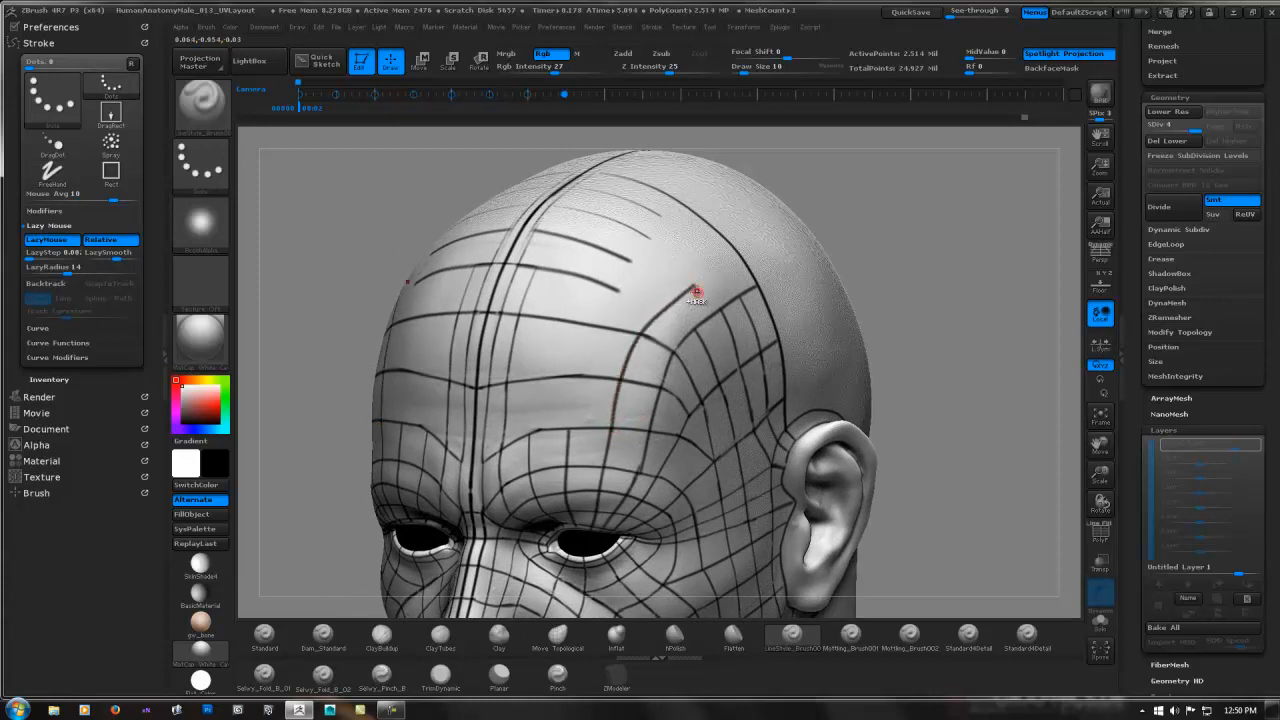
{"action": "key", "text": "ctrl+z"}
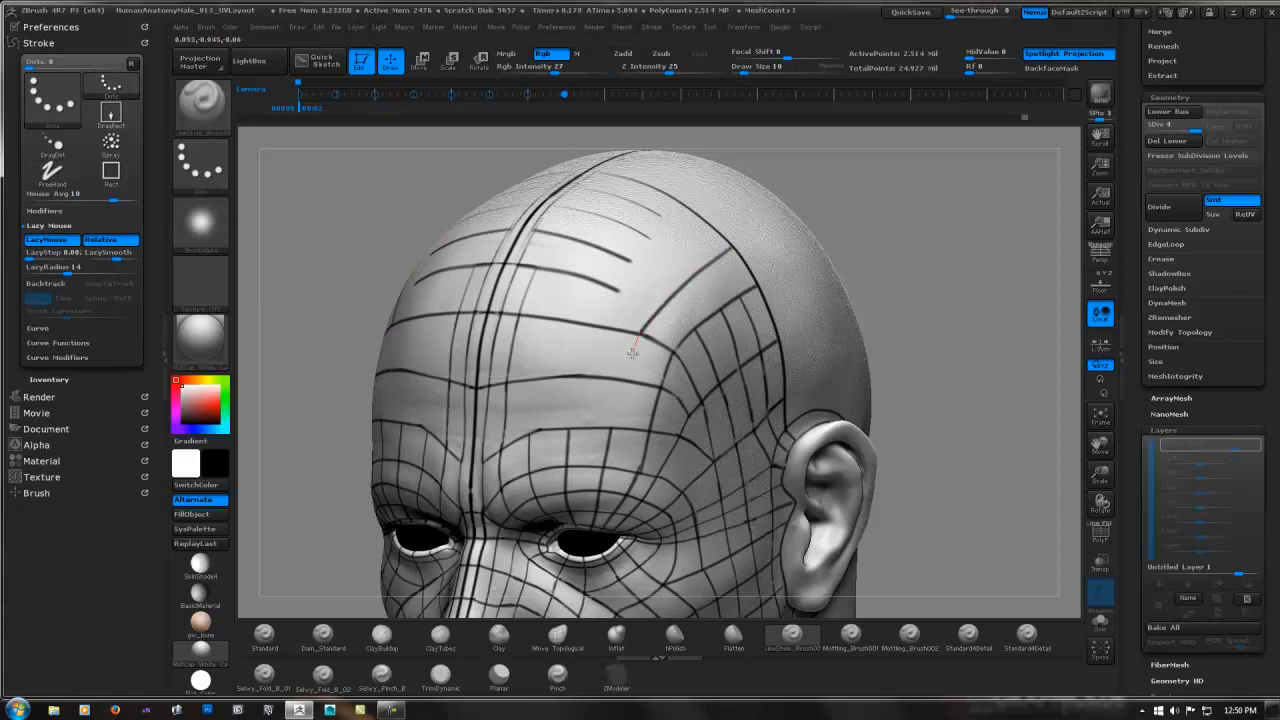
{"action": "mouse_move", "coordinate": [633, 352]}
{"action": "left_mouse_down"}
{"action": "mouse_move", "coordinate": [614, 413]}
{"action": "mouse_move", "coordinate": [584, 368]}
{"action": "mouse_move", "coordinate": [601, 318]}
{"action": "mouse_move", "coordinate": [658, 222]}
{"action": "mouse_move", "coordinate": [690, 196]}
{"action": "left_mouse_up"}
{"action": "right_click_drag", "start_coordinate": [655, 222], "coordinate": [663, 242]}
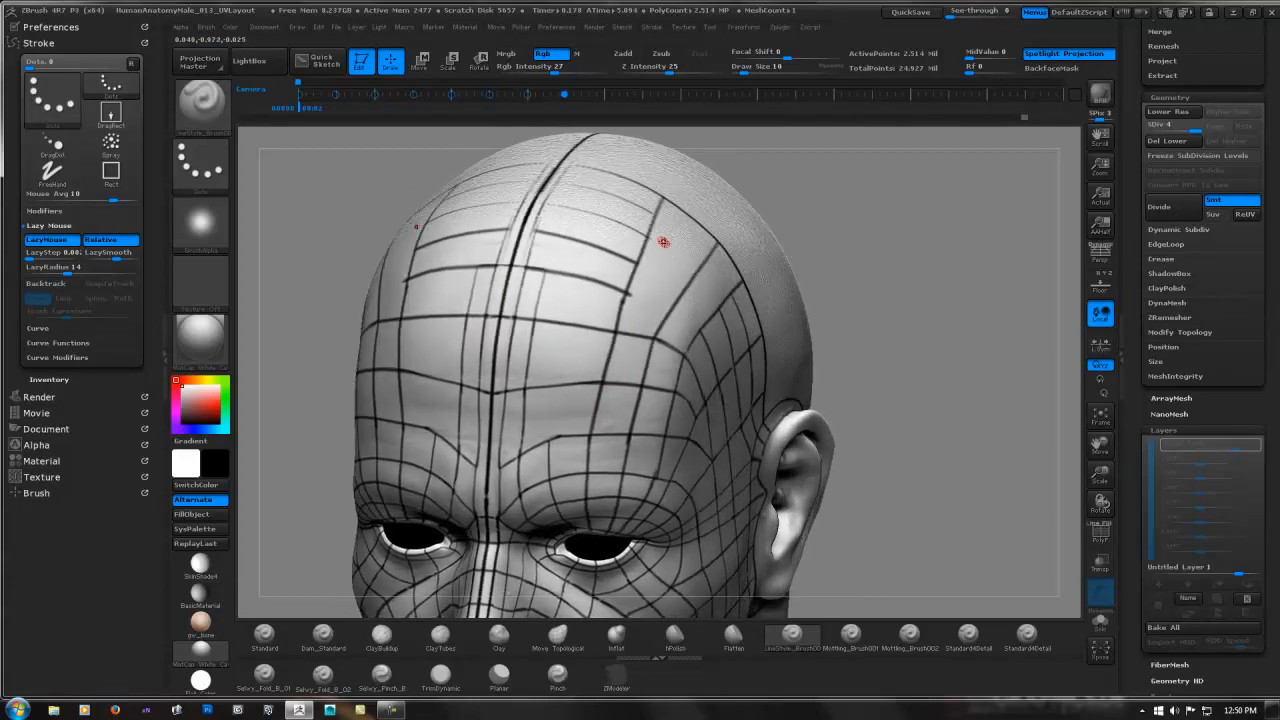
{"action": "key", "text": "ctrl+z"}
{"action": "left_click_drag", "start_coordinate": [675, 202], "coordinate": [610, 308]}
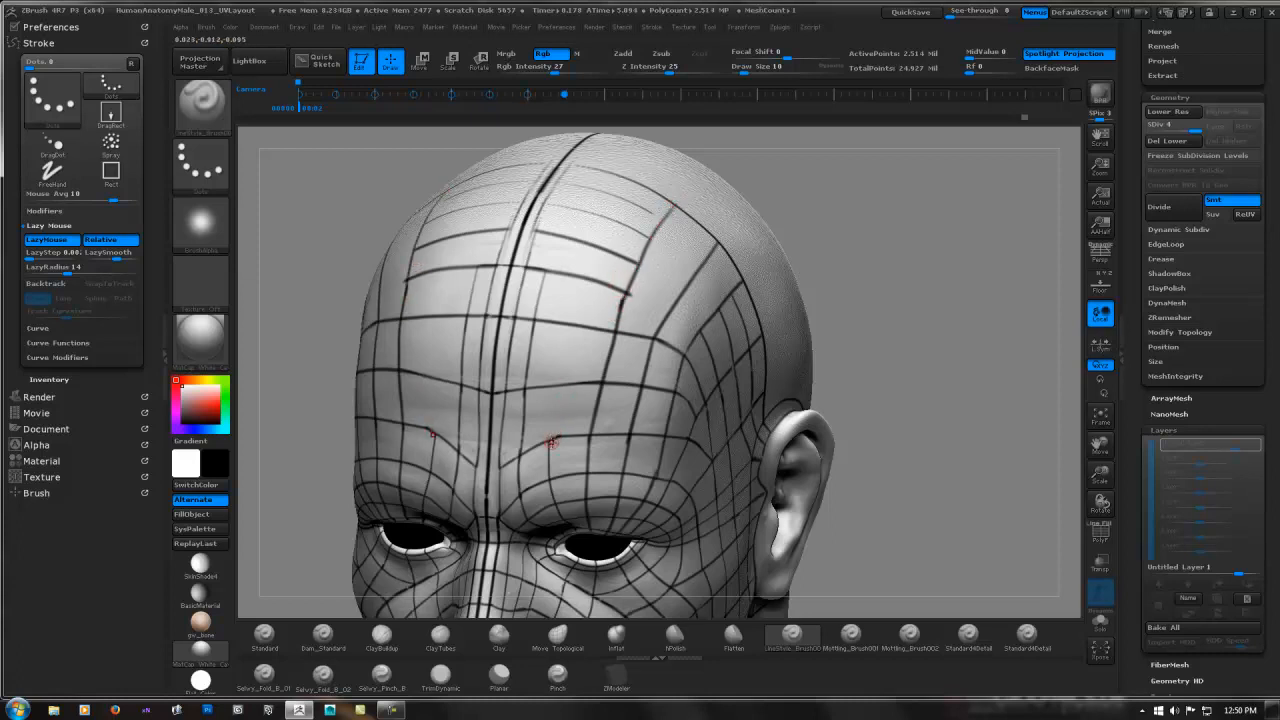
{"action": "left_click_drag", "start_coordinate": [563, 383], "coordinate": [593, 290]}
{"action": "key", "text": "ctrl+z"}
{"action": "mouse_move", "coordinate": [593, 289]}
{"action": "right_mouse_down"}
{"action": "mouse_move", "coordinate": [535, 292]}
{"action": "mouse_move", "coordinate": [575, 297]}
{"action": "right_mouse_up"}
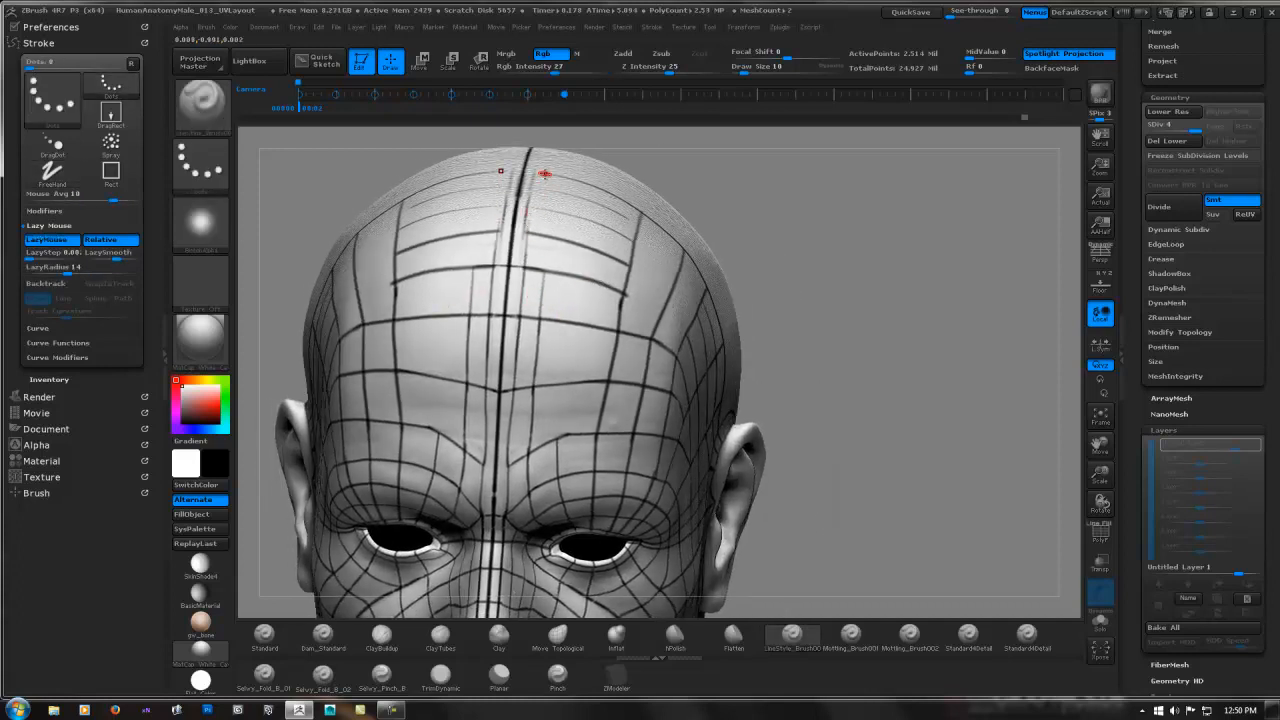
{"action": "left_click_drag", "start_coordinate": [546, 177], "coordinate": [520, 263]}
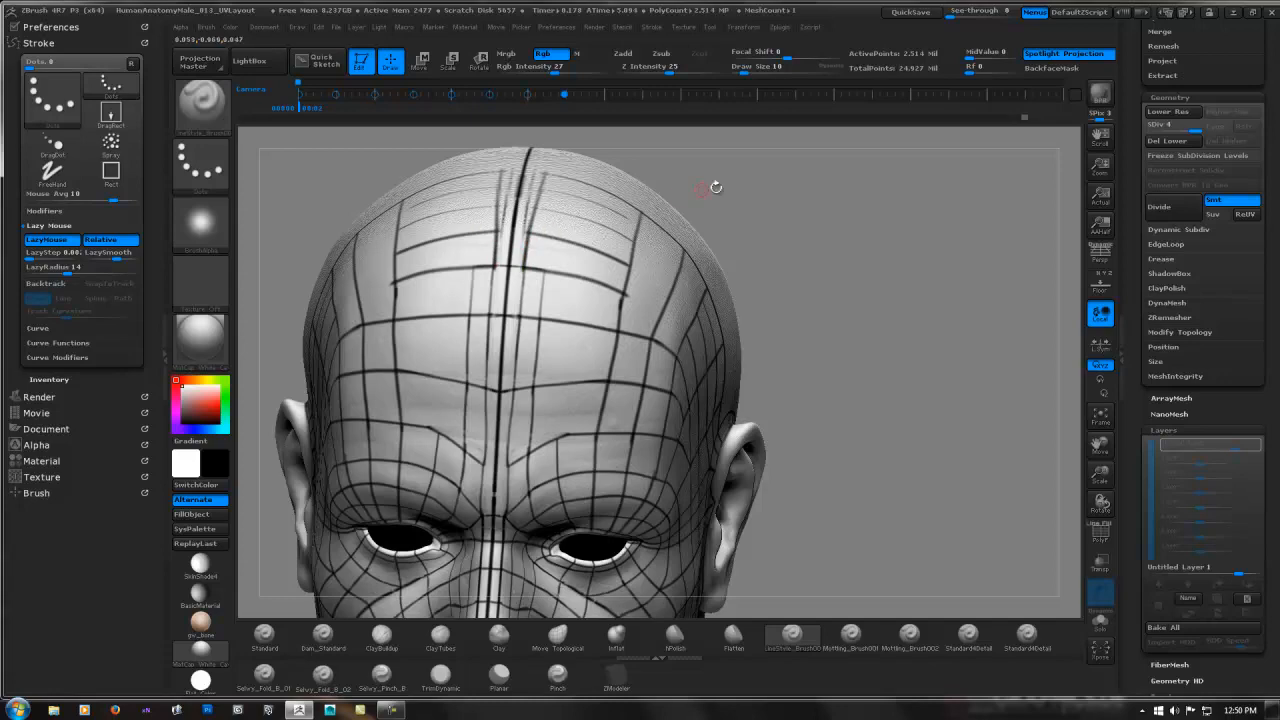
{"action": "key", "text": "ctrl+z"}
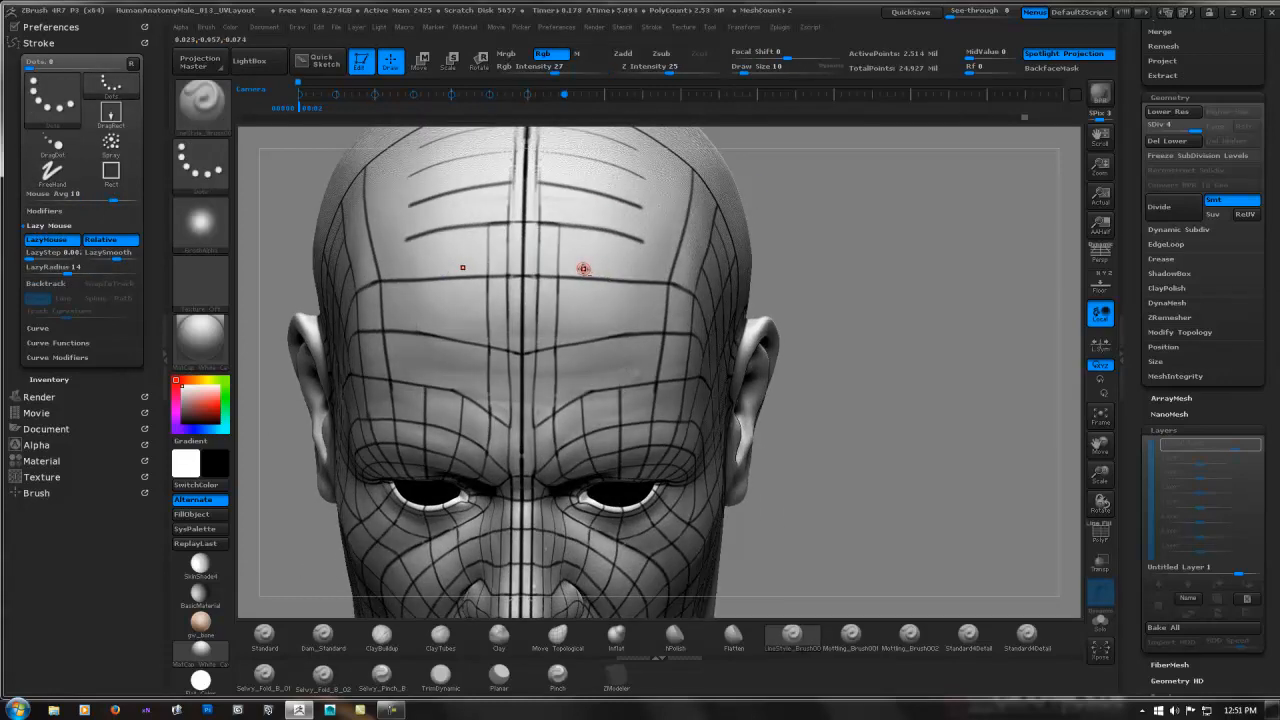
- Darken the lines beside the midline on the upper forehead and extend the parallel inner-brow lines up to the line over the crown
{"action": "right_click_drag", "start_coordinate": [588, 301], "coordinate": [609, 368], "text": "alt"}
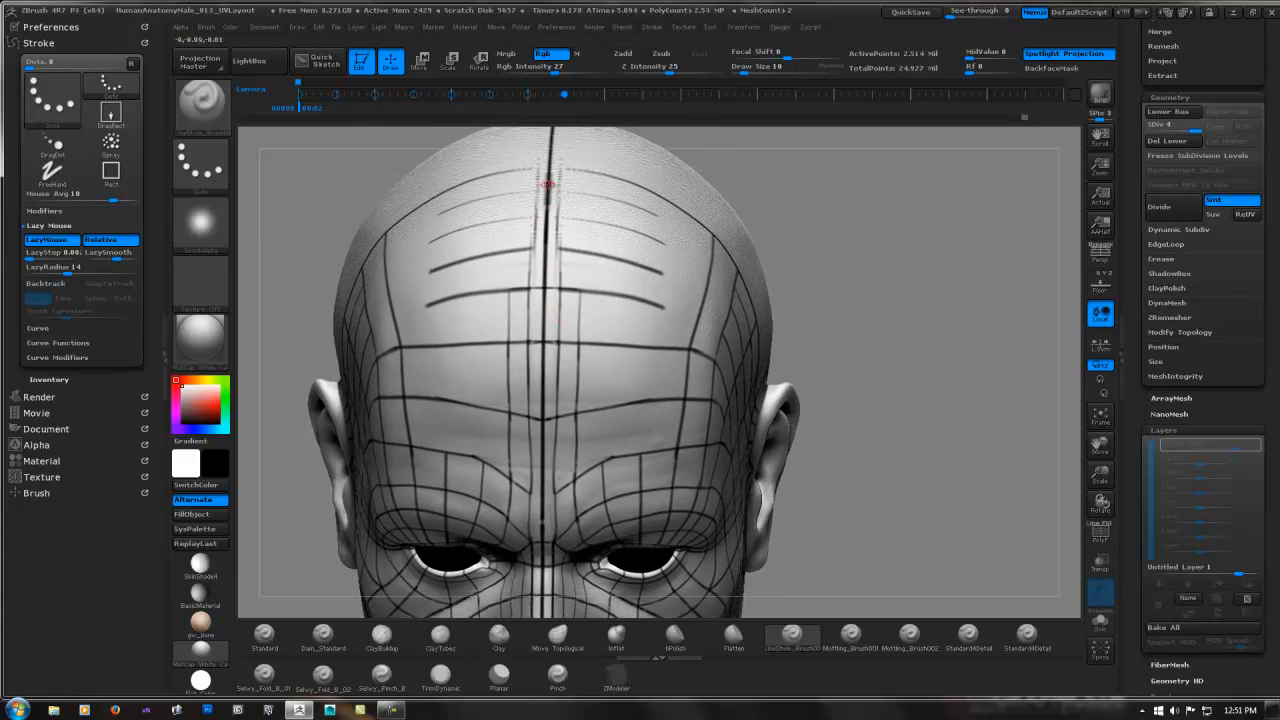
{"action": "mouse_move", "coordinate": [533, 165]}
{"action": "left_mouse_down"}
{"action": "mouse_move", "coordinate": [530, 320]}
{"action": "mouse_move", "coordinate": [537, 230]}
{"action": "mouse_move", "coordinate": [535, 304]}
{"action": "left_mouse_up"}
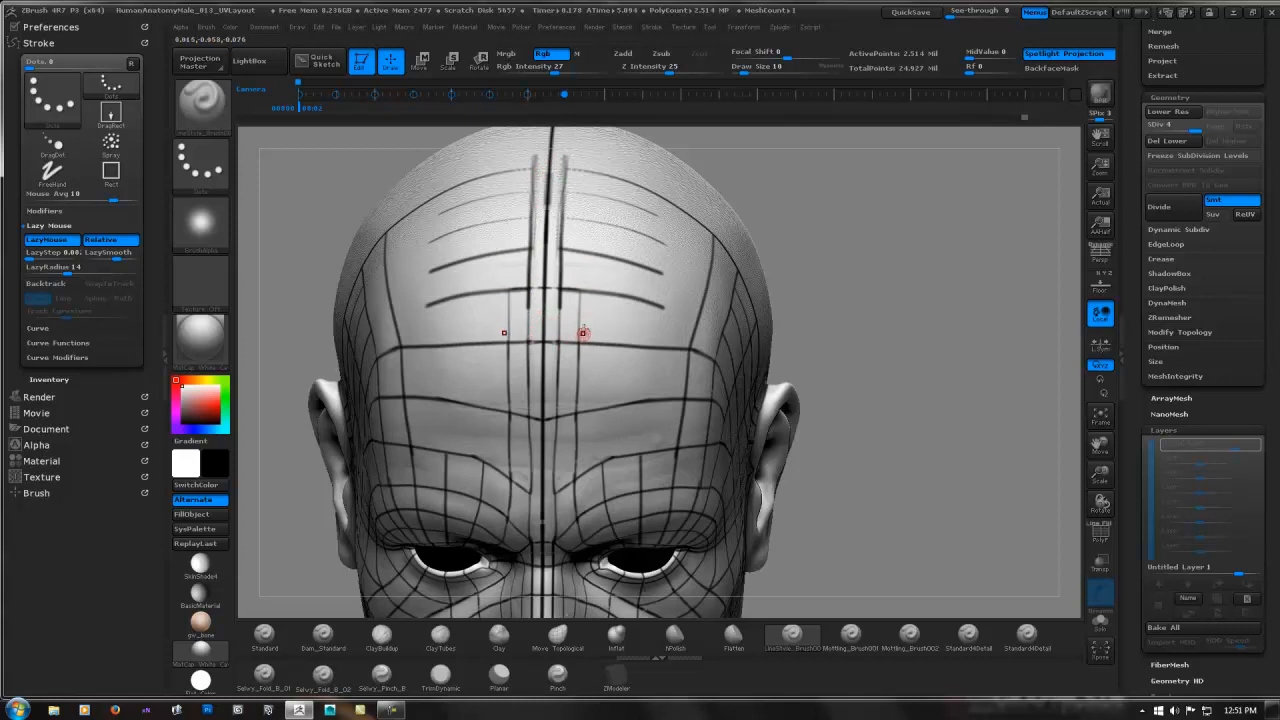
{"action": "mouse_move", "coordinate": [585, 292]}
{"action": "left_mouse_down"}
{"action": "mouse_move", "coordinate": [577, 372]}
{"action": "mouse_move", "coordinate": [573, 343]}
{"action": "left_mouse_up"}
{"action": "left_click_drag", "start_coordinate": [580, 293], "coordinate": [577, 358], "text": "alt"}
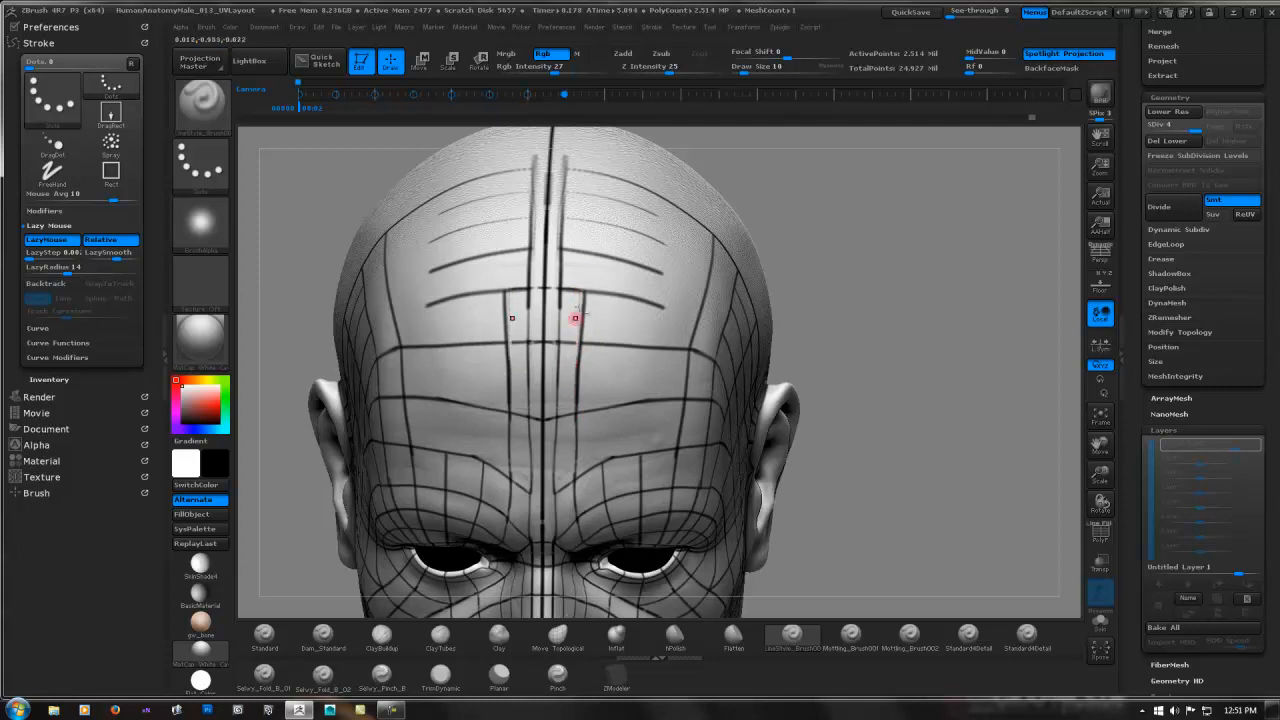
{"action": "left_click_drag", "start_coordinate": [592, 168], "coordinate": [581, 316]}
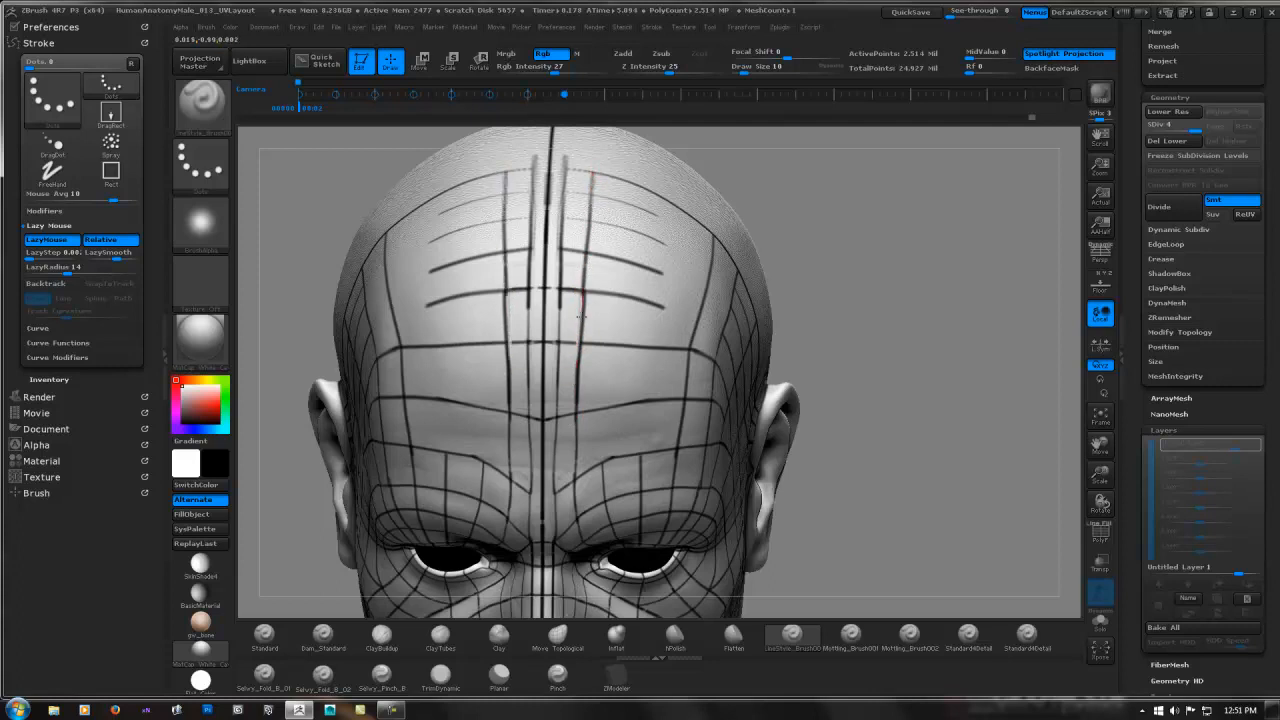
{"action": "left_click_drag", "start_coordinate": [594, 171], "coordinate": [580, 300]}
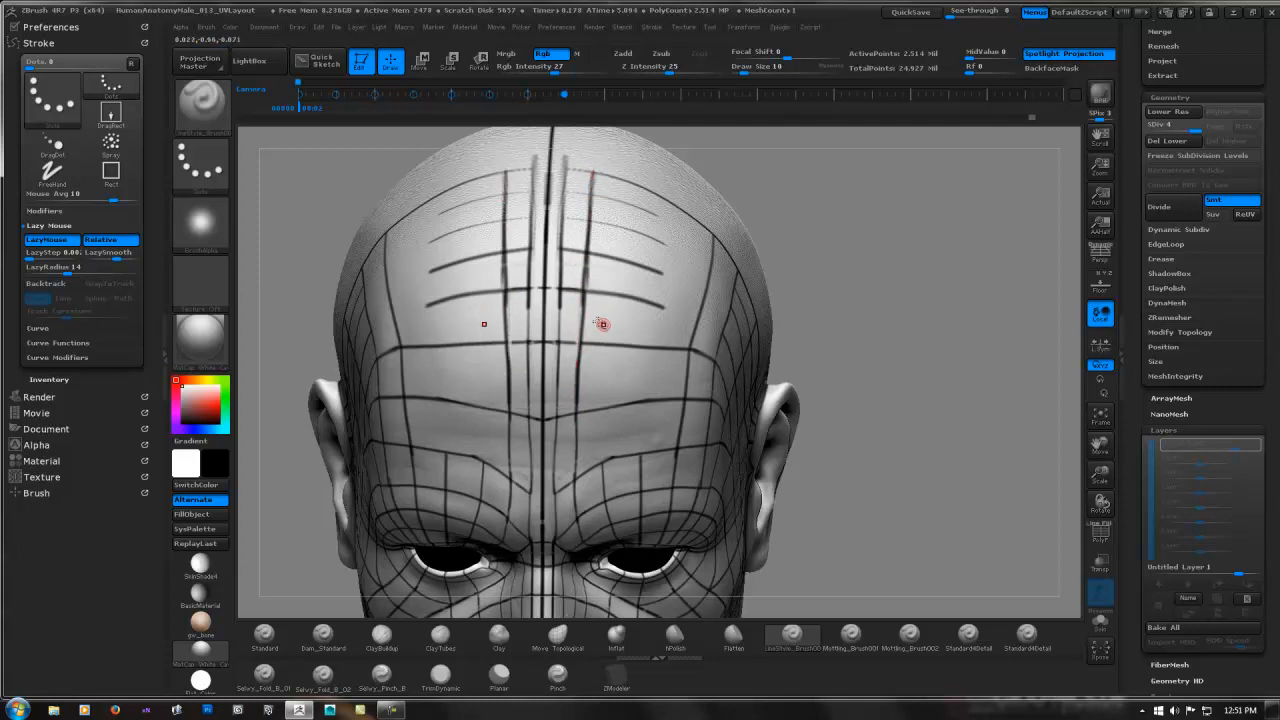
- Paint the next vertical line outward from the inner-brow line, running from the crown line down across the forehead to the brow
{"action": "right_click_drag", "start_coordinate": [600, 313], "coordinate": [569, 276], "text": "alt"}
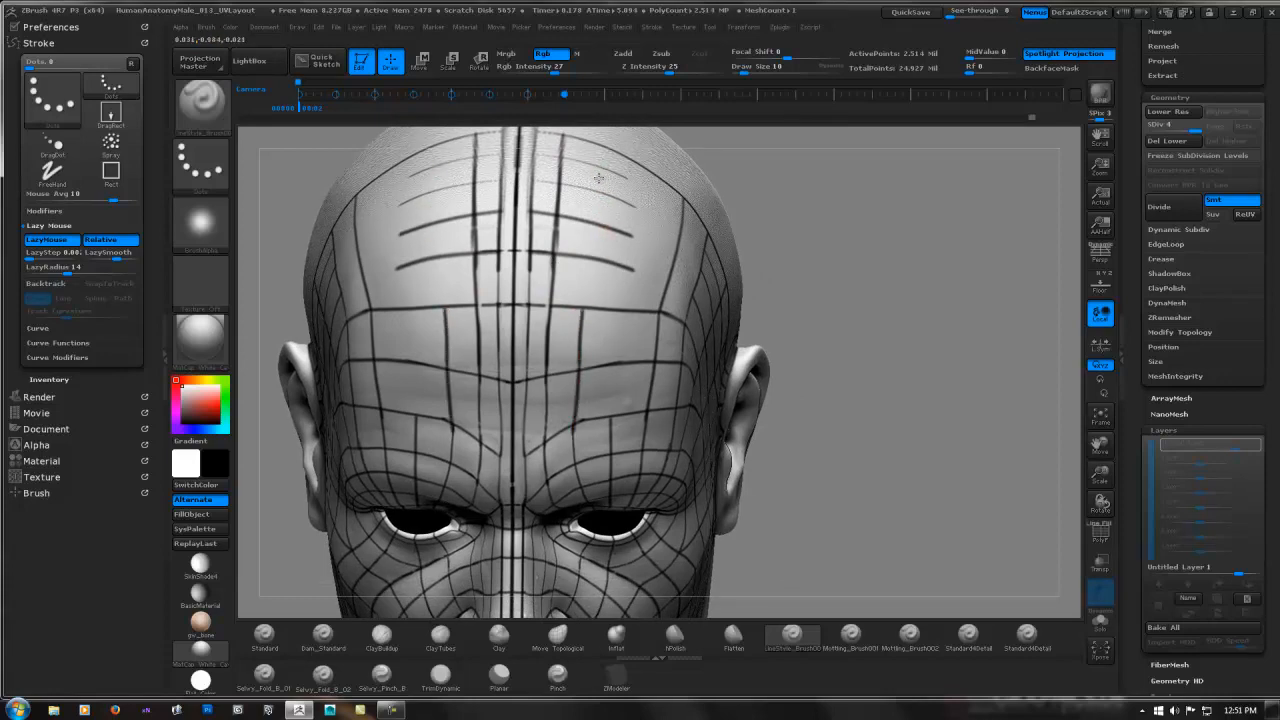
{"action": "right_click_drag", "start_coordinate": [599, 178], "coordinate": [598, 287]}
{"action": "left_click_drag", "start_coordinate": [599, 212], "coordinate": [558, 405]}
{"action": "right_click_drag", "start_coordinate": [608, 329], "coordinate": [580, 289], "text": "alt"}
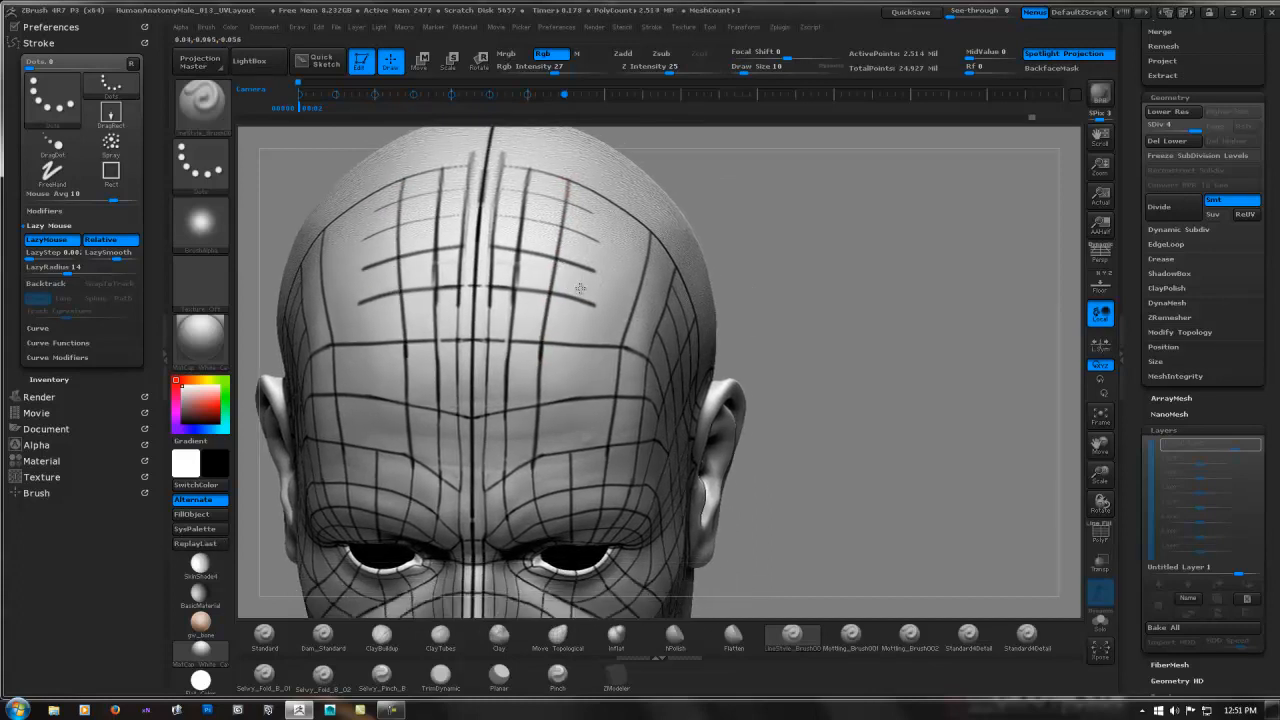
- Paint another vertical line from the crown line along the outer ends of the short upper-forehead lines and down toward the brow
{"action": "right_click_drag", "start_coordinate": [610, 218], "coordinate": [596, 210]}
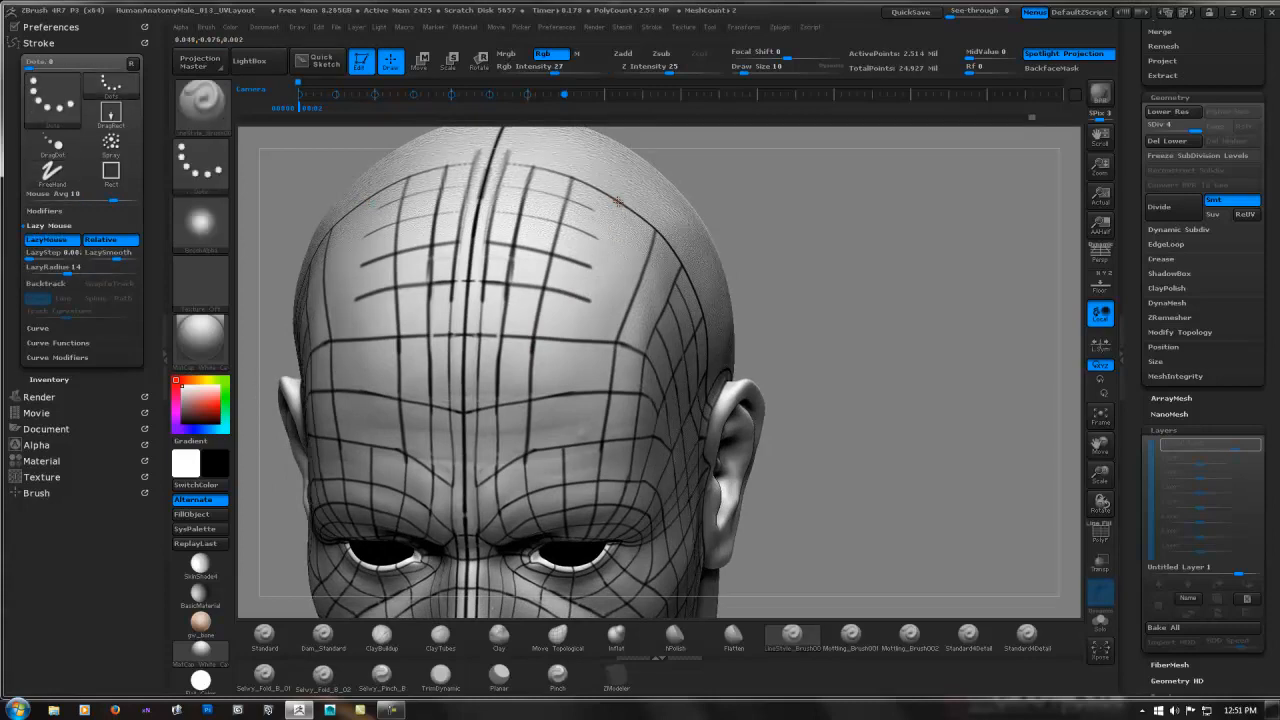
{"action": "left_click_drag", "start_coordinate": [618, 201], "coordinate": [604, 268]}
{"action": "right_click_drag", "start_coordinate": [608, 234], "coordinate": [575, 267]}
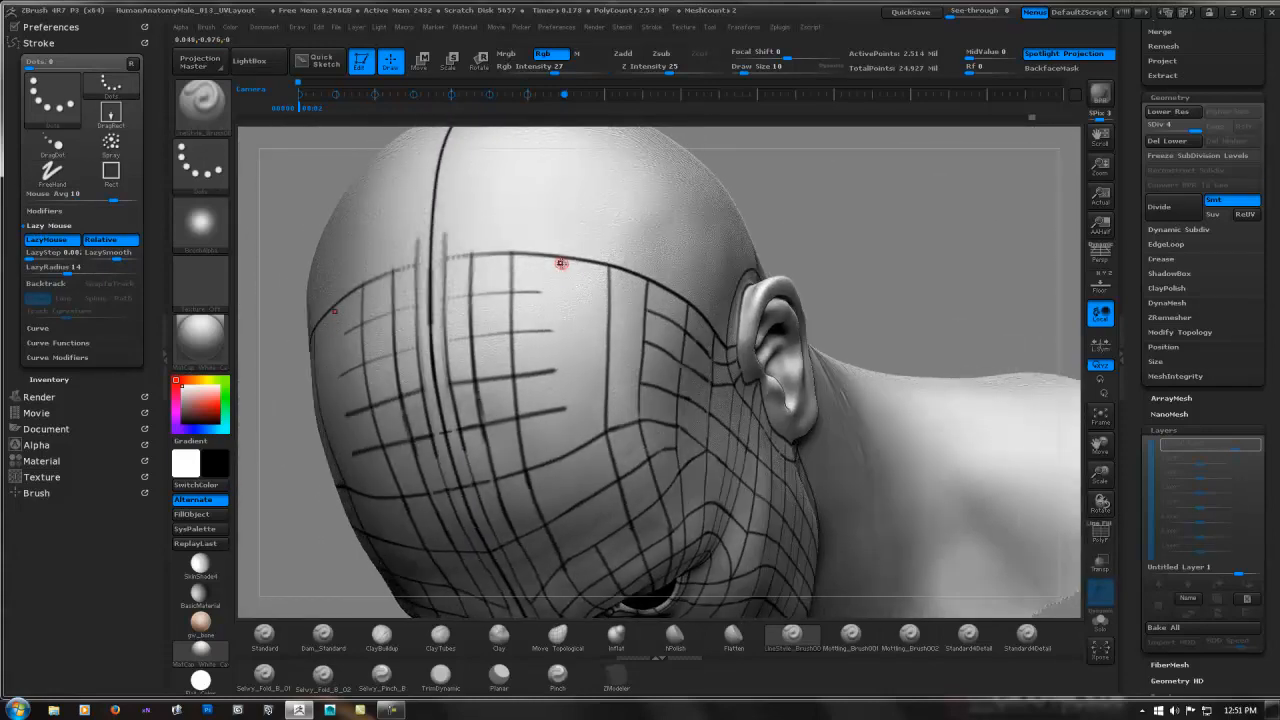
{"action": "left_click_drag", "start_coordinate": [563, 346], "coordinate": [564, 405]}
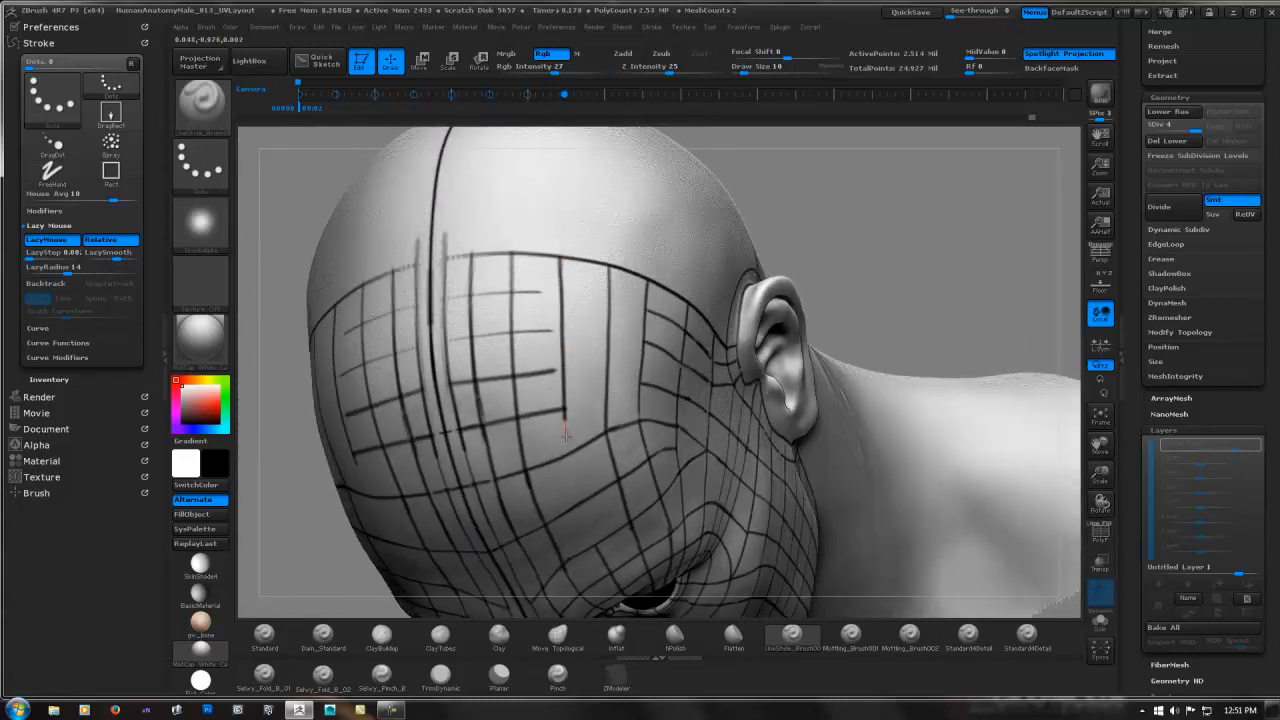
{"action": "left_click_drag", "start_coordinate": [567, 460], "coordinate": [568, 464]}
{"action": "mouse_move", "coordinate": [568, 464]}
{"action": "right_mouse_down", "text": "ctrl"}
{"action": "mouse_move", "coordinate": [527, 346]}
{"action": "mouse_move", "coordinate": [537, 290]}
{"action": "right_mouse_up", "text": "ctrl"}
{"action": "right_click_drag", "start_coordinate": [566, 412], "coordinate": [572, 375]}
{"action": "mouse_move", "coordinate": [572, 375]}
{"action": "right_mouse_down", "text": "alt"}
{"action": "mouse_move", "coordinate": [582, 300]}
{"action": "mouse_move", "coordinate": [560, 300]}
{"action": "mouse_move", "coordinate": [568, 345]}
{"action": "mouse_move", "coordinate": [600, 293]}
{"action": "right_mouse_up", "text": "alt"}
{"action": "mouse_move", "coordinate": [600, 293]}
{"action": "right_mouse_down"}
{"action": "mouse_move", "coordinate": [540, 288]}
{"action": "mouse_move", "coordinate": [447, 347]}
{"action": "mouse_move", "coordinate": [491, 309]}
{"action": "mouse_move", "coordinate": [577, 276]}
{"action": "right_mouse_up"}
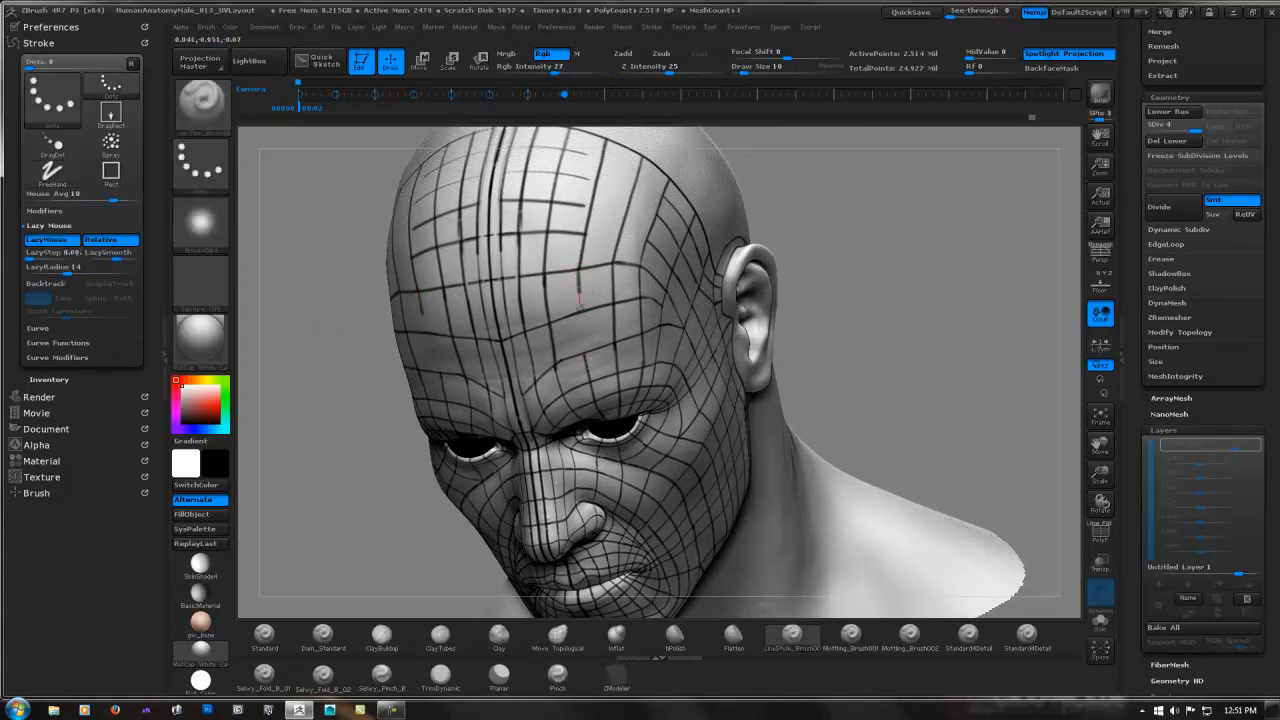
{"action": "mouse_move", "coordinate": [587, 370]}
{"action": "right_mouse_down"}
{"action": "mouse_move", "coordinate": [694, 240]}
{"action": "mouse_move", "coordinate": [614, 275]}
{"action": "mouse_move", "coordinate": [485, 263]}
{"action": "mouse_move", "coordinate": [600, 252]}
{"action": "mouse_move", "coordinate": [548, 255]}
{"action": "mouse_move", "coordinate": [550, 285]}
{"action": "mouse_move", "coordinate": [560, 250]}
{"action": "mouse_move", "coordinate": [574, 251]}
{"action": "mouse_move", "coordinate": [597, 307]}
{"action": "mouse_move", "coordinate": [569, 289]}
{"action": "mouse_move", "coordinate": [583, 307]}
{"action": "mouse_move", "coordinate": [572, 241]}
{"action": "right_mouse_up"}
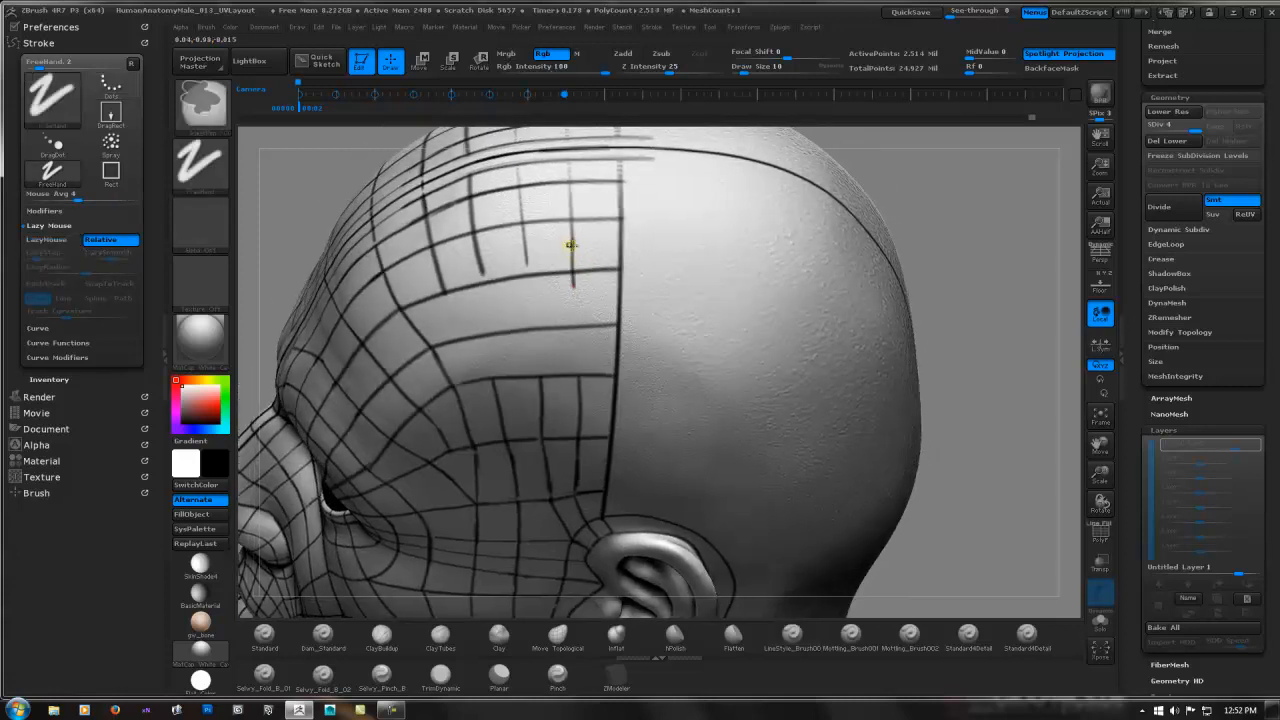
{"action": "key", "text": "ctrl+z"}
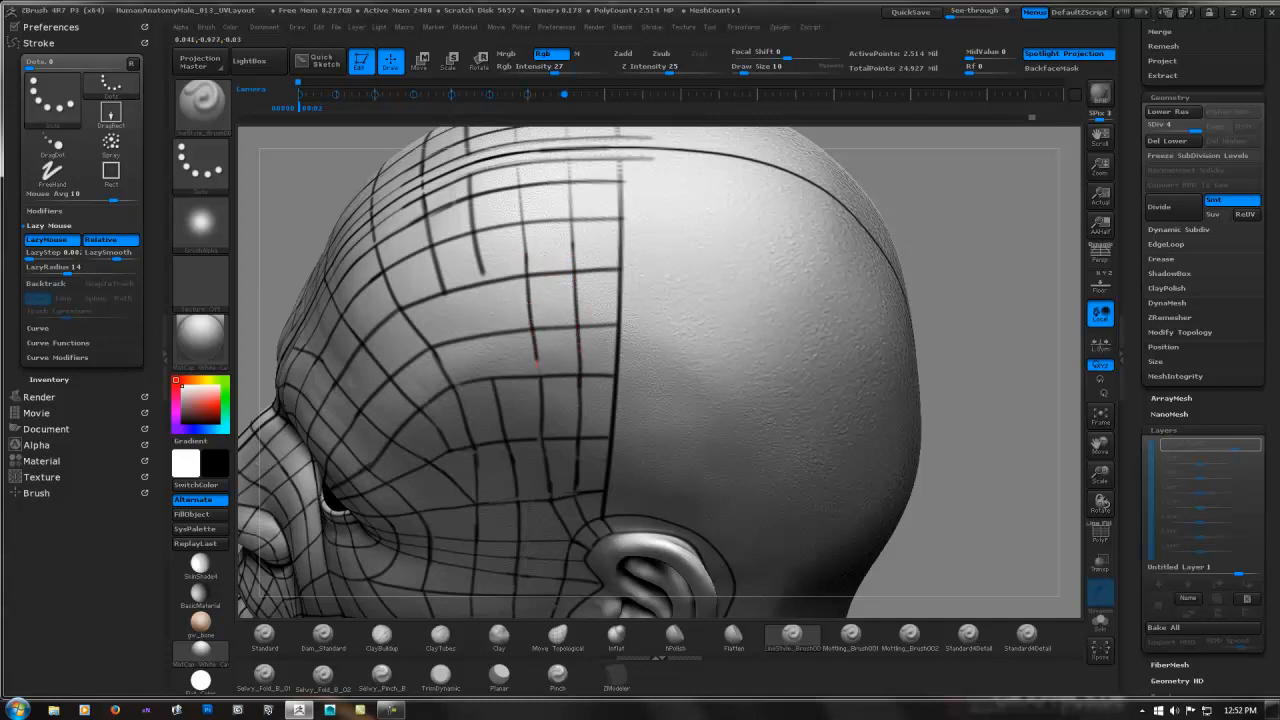
{"action": "mouse_move", "coordinate": [540, 297]}
{"action": "right_mouse_down"}
{"action": "mouse_move", "coordinate": [550, 291]}
{"action": "mouse_move", "coordinate": [540, 325]}
{"action": "mouse_move", "coordinate": [533, 279]}
{"action": "right_mouse_up"}
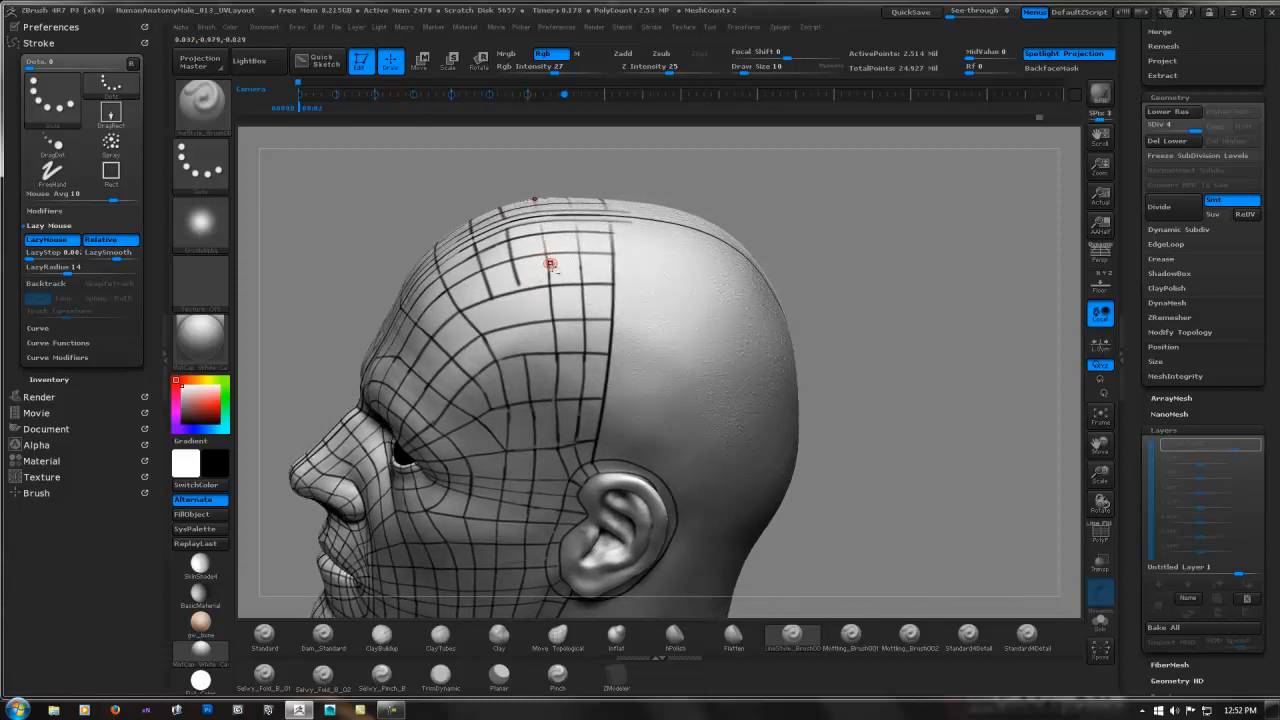
{"action": "key", "text": "shift"}
{"action": "key", "text": "ctrl+z"}
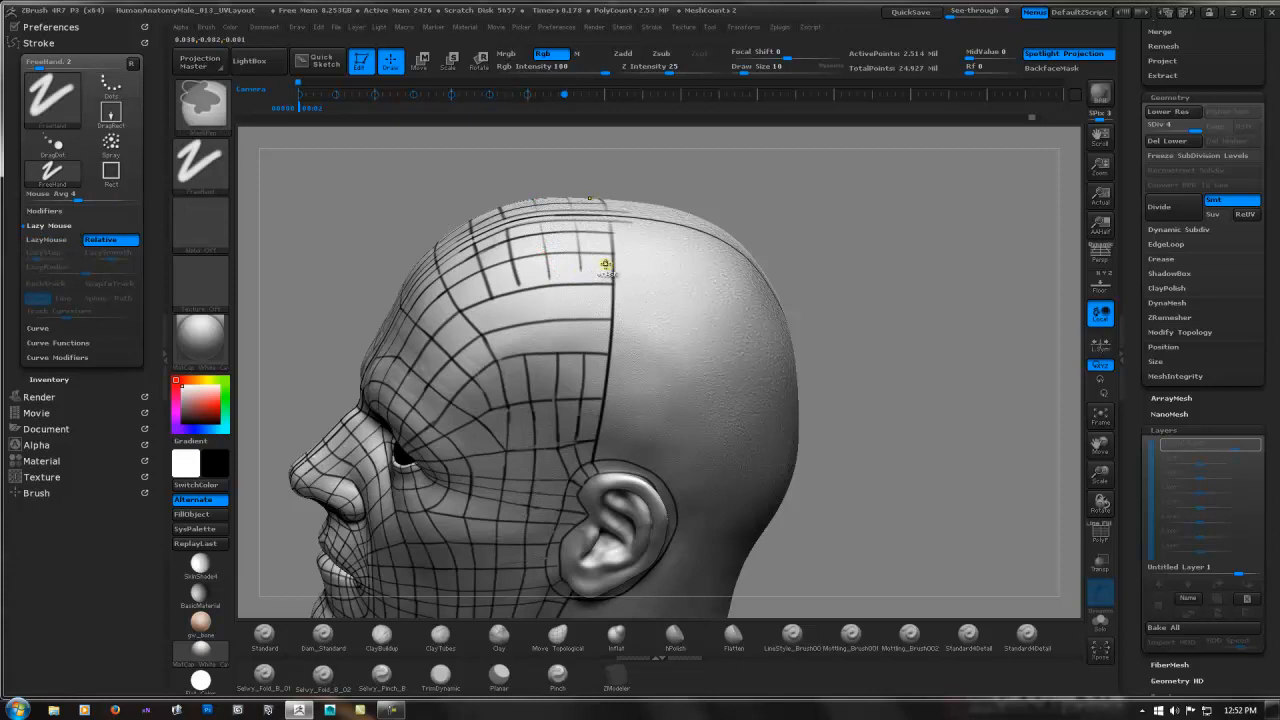
- Erase the three short, faint cross lines on the upper forehead between the darker cross line and the crown line
{"action": "right_click_drag", "start_coordinate": [585, 243], "coordinate": [575, 288]}
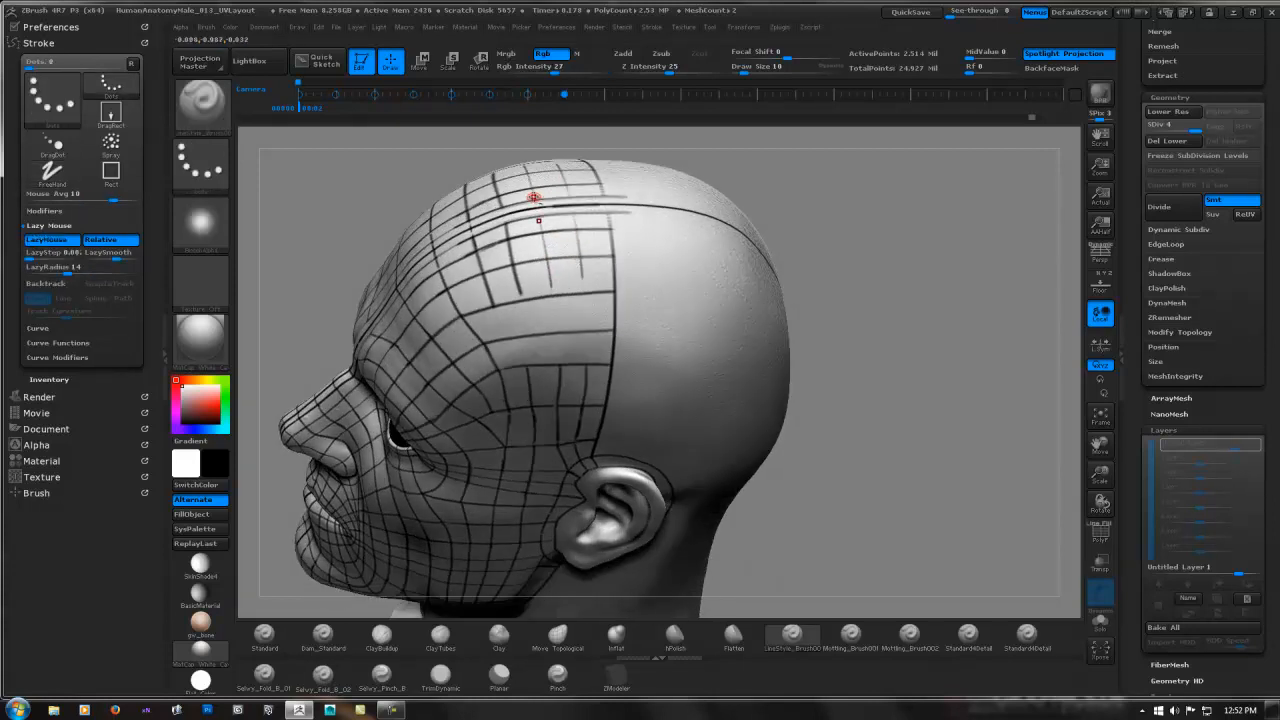
{"action": "mouse_move", "coordinate": [534, 197]}
{"action": "right_mouse_down"}
{"action": "mouse_move", "coordinate": [525, 225]}
{"action": "mouse_move", "coordinate": [498, 237]}
{"action": "right_mouse_up"}
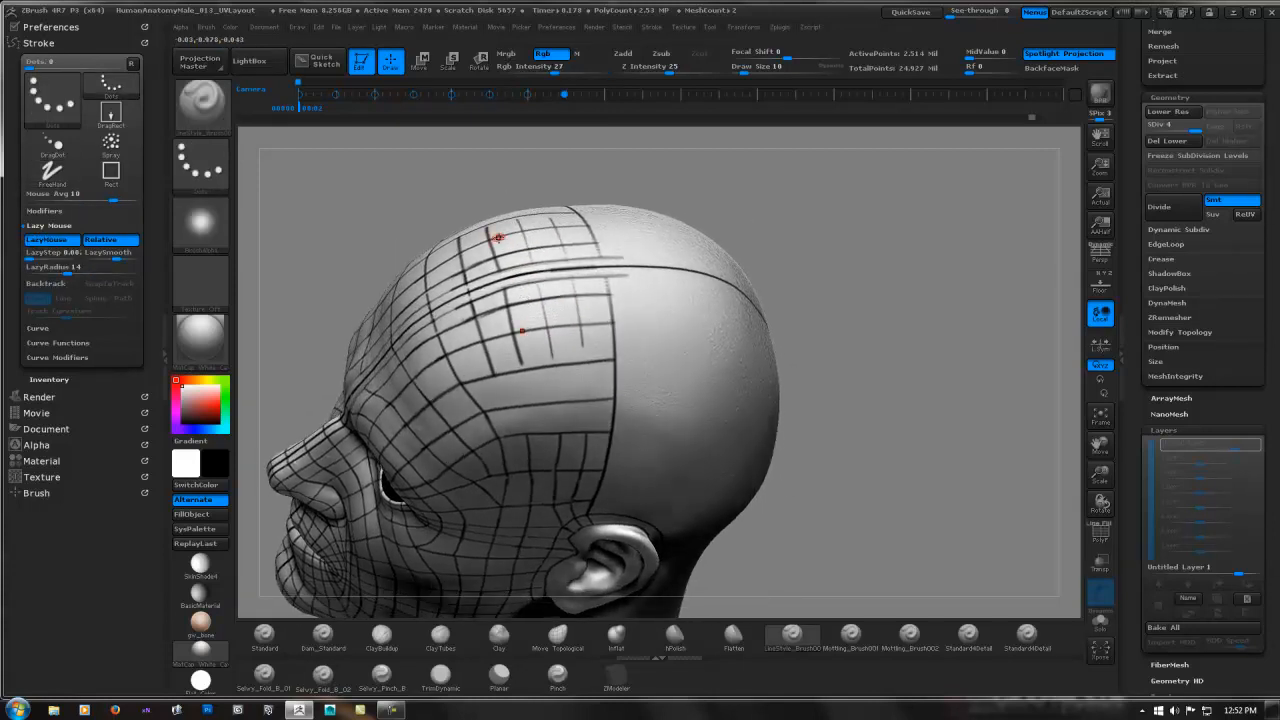
{"action": "left_click_drag", "start_coordinate": [485, 222], "coordinate": [503, 284], "text": "alt"}
{"action": "right_click_drag", "start_coordinate": [493, 245], "coordinate": [522, 380], "text": "alt"}
{"action": "right_click_drag", "start_coordinate": [508, 240], "coordinate": [511, 135], "text": "alt"}
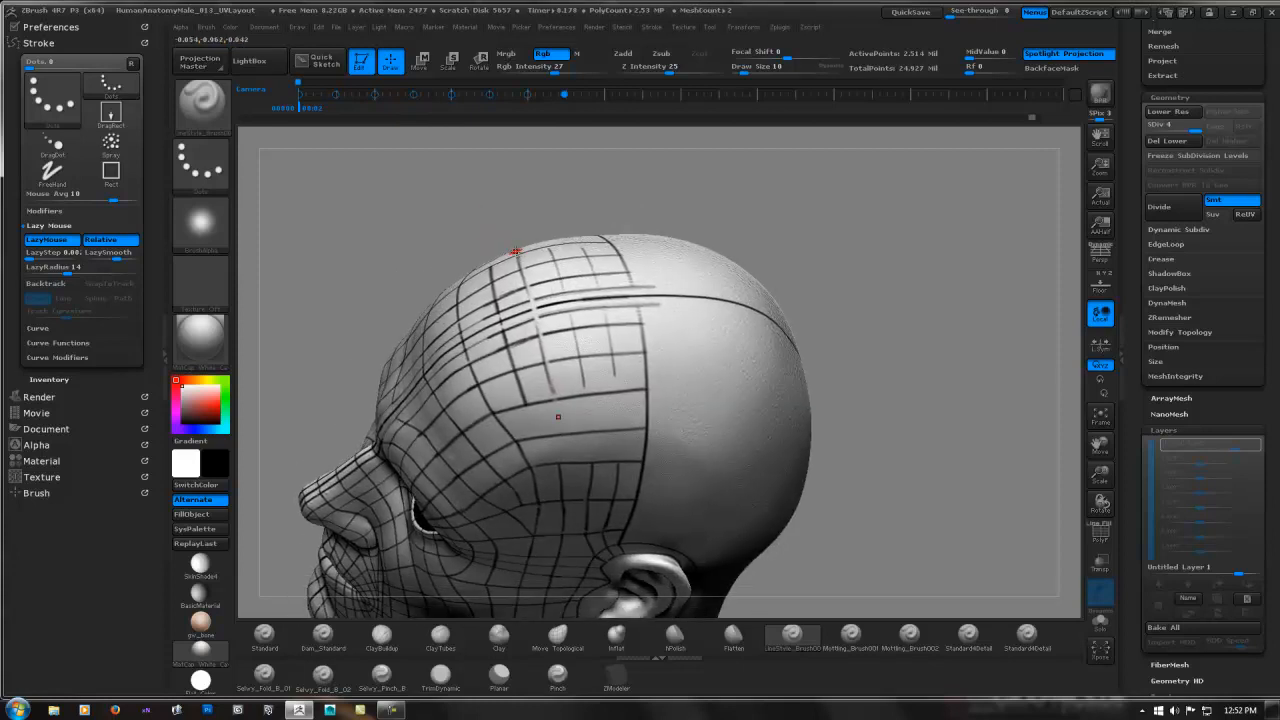
{"action": "left_click_drag", "start_coordinate": [528, 291], "coordinate": [519, 253], "text": "alt"}
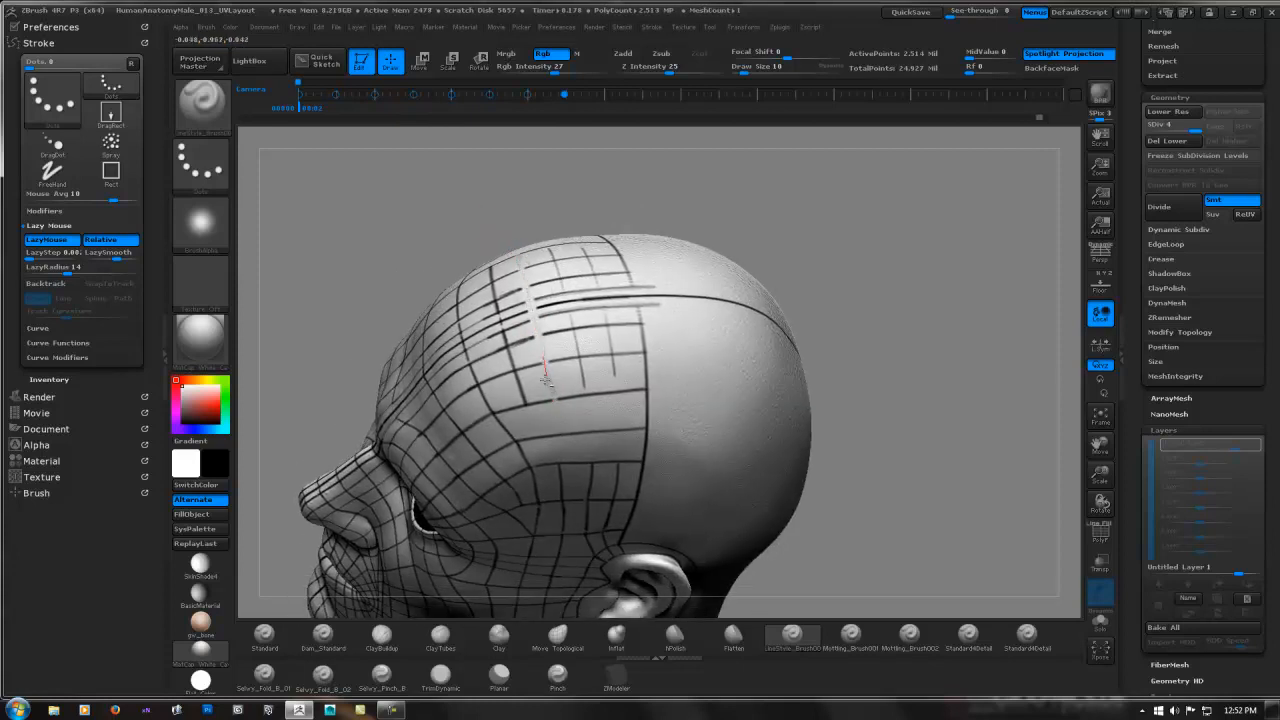
{"action": "right_click_drag", "start_coordinate": [556, 254], "coordinate": [541, 253]}
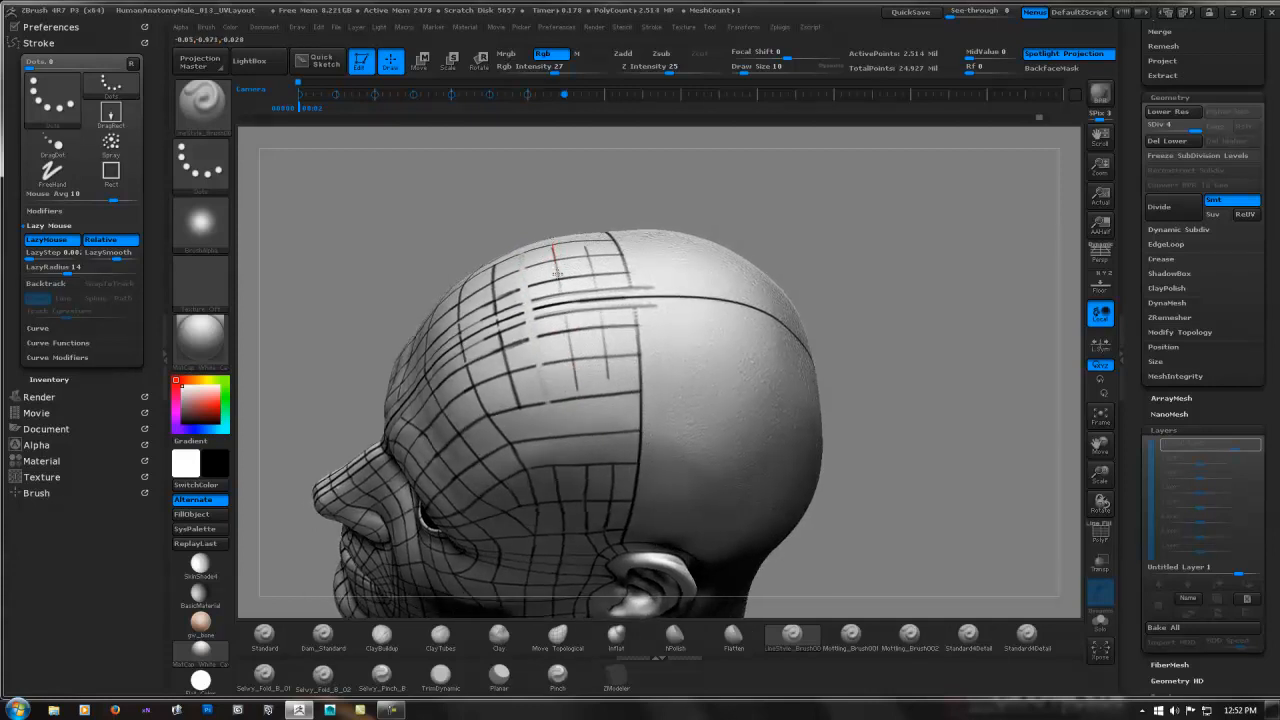
{"action": "left_click_drag", "start_coordinate": [557, 273], "coordinate": [562, 298], "text": "alt"}
{"action": "left_click_drag", "start_coordinate": [554, 246], "coordinate": [563, 294], "text": "alt"}
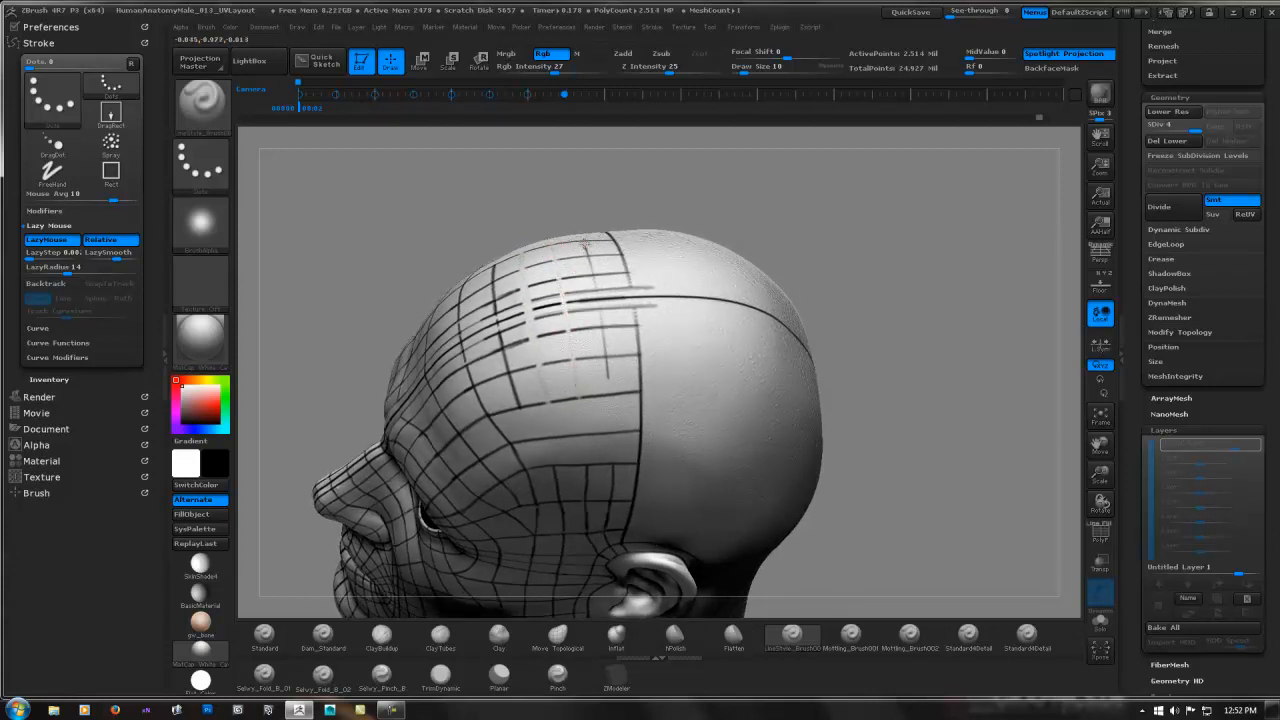
{"action": "left_click_drag", "start_coordinate": [585, 243], "coordinate": [597, 290], "text": "alt"}
- Repaint the gaps in the front-to-back lines and extend the temple's vertical lines up across the side of the upper forehead
{"action": "right_click_drag", "start_coordinate": [531, 286], "coordinate": [550, 309]}
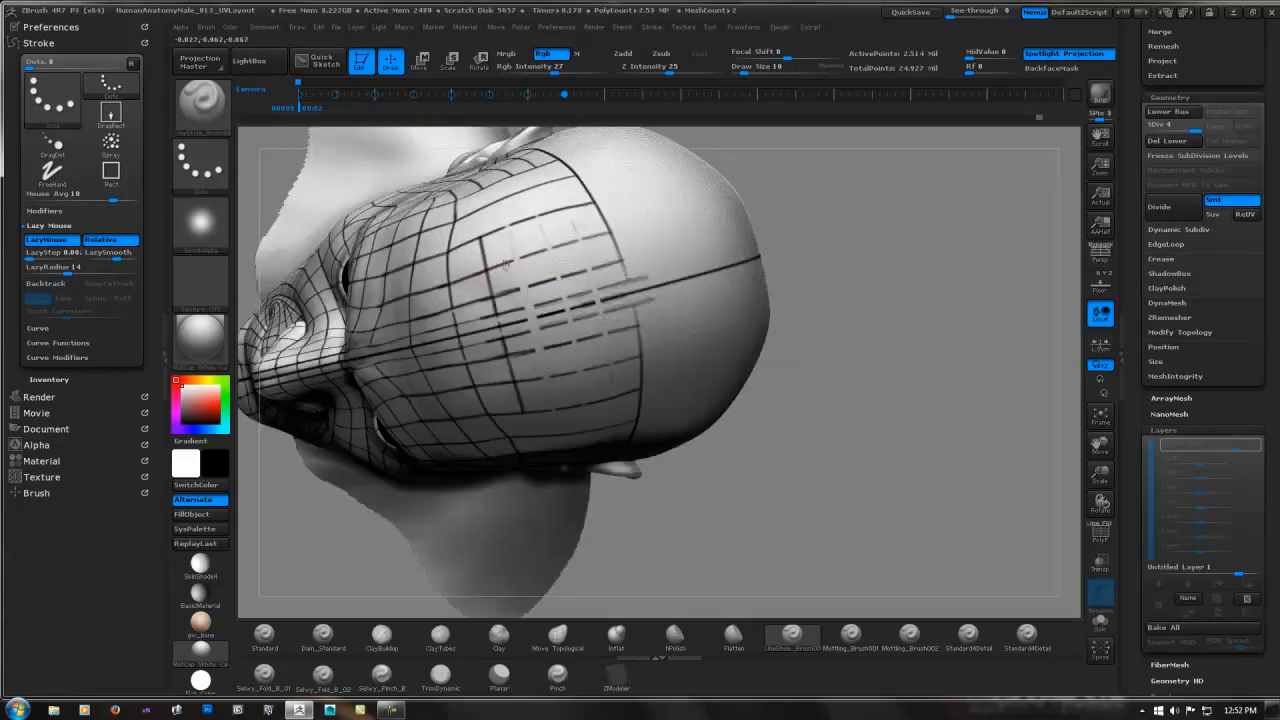
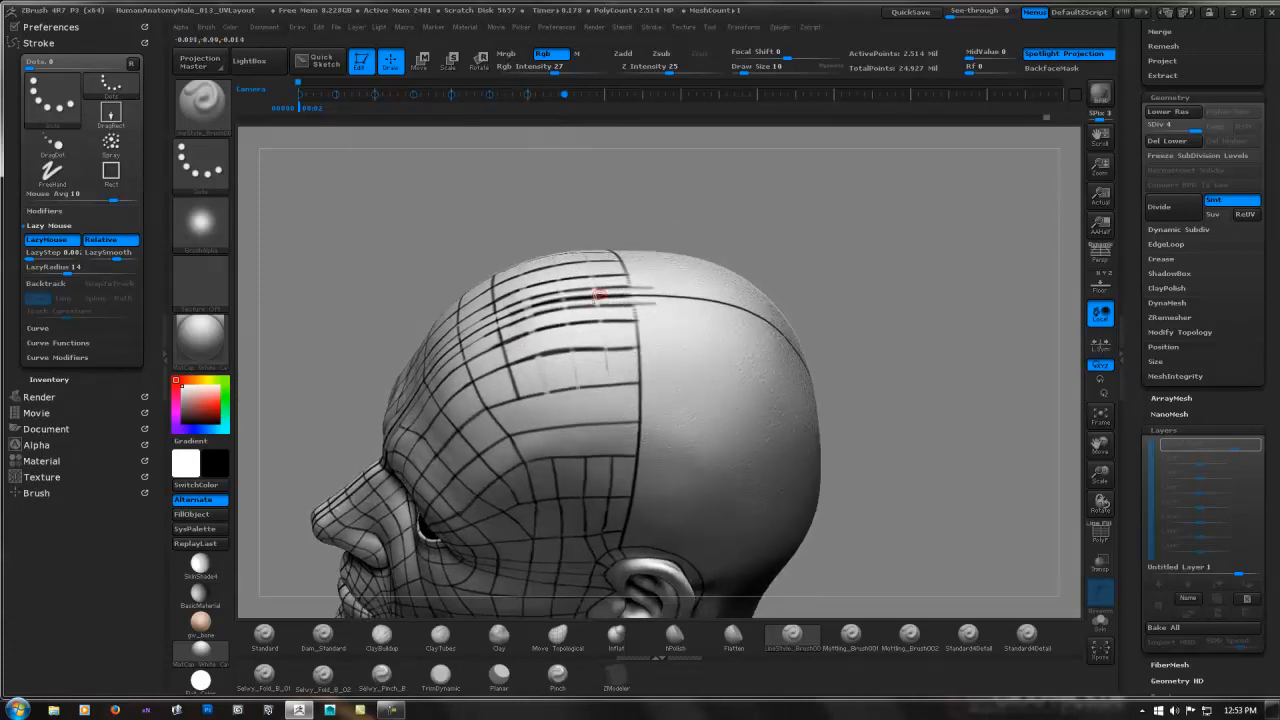
{"action": "mouse_move", "coordinate": [565, 301]}
{"action": "right_mouse_down", "text": "alt"}
{"action": "mouse_move", "coordinate": [557, 246]}
{"action": "mouse_move", "coordinate": [522, 313]}
{"action": "right_mouse_up", "text": "alt"}
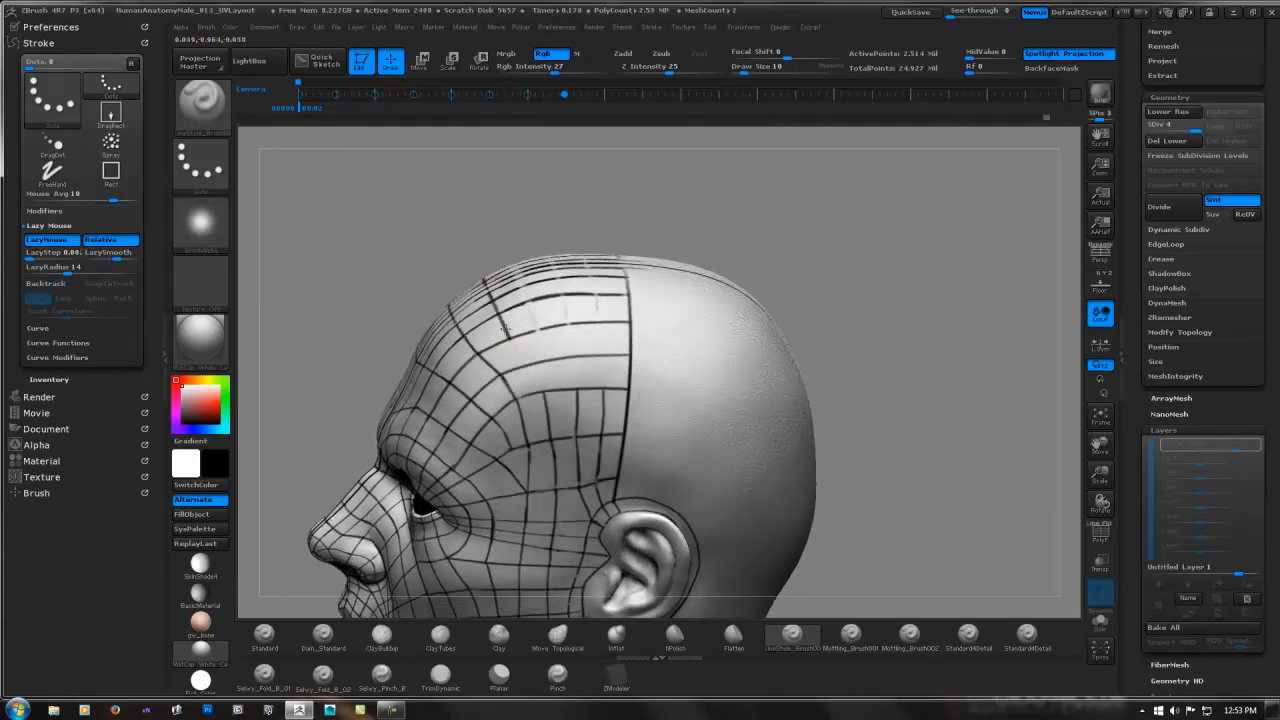
{"action": "left_click_drag", "start_coordinate": [533, 365], "coordinate": [535, 372]}
{"action": "key", "text": "ctrl+z"}
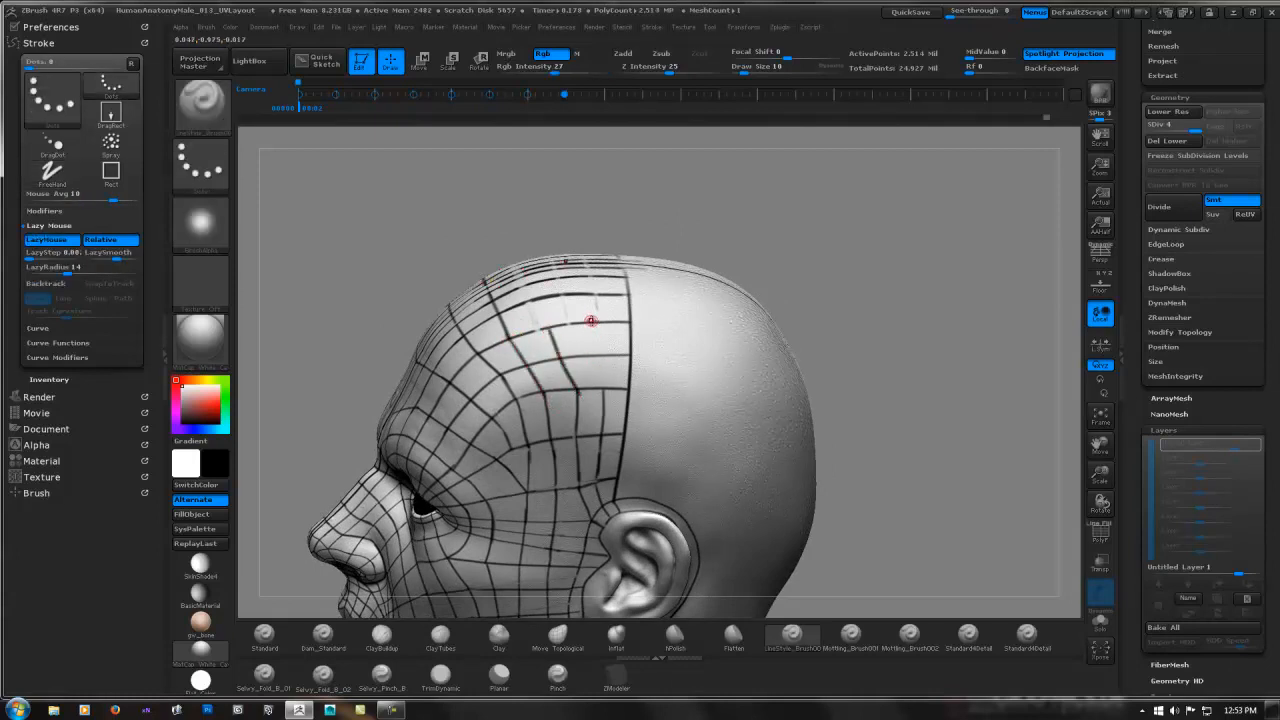
- Continue the two temple cross lines up over the top of the head to the midline, parallel to the crown line
{"action": "right_click_drag", "start_coordinate": [590, 340], "coordinate": [563, 323]}
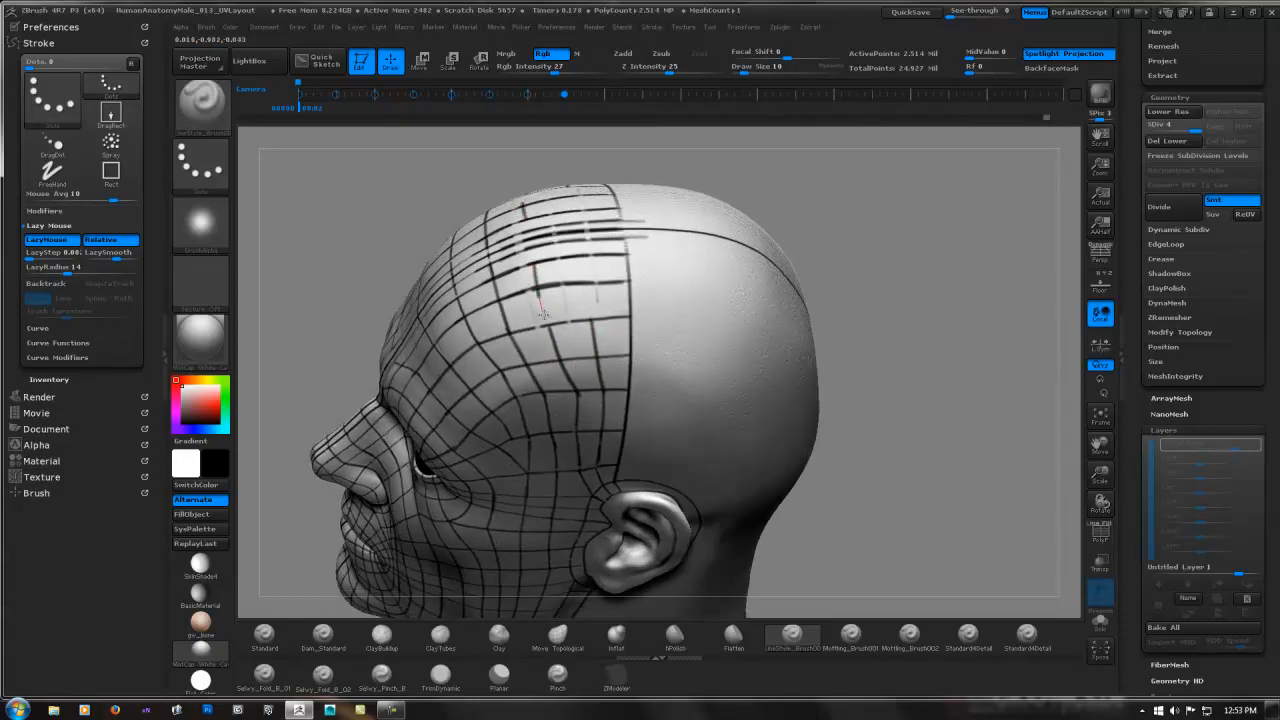
{"action": "left_click_drag", "start_coordinate": [543, 315], "coordinate": [549, 332]}
{"action": "key", "text": "ctrl+z"}
{"action": "right_click_drag", "start_coordinate": [590, 256], "coordinate": [527, 287]}
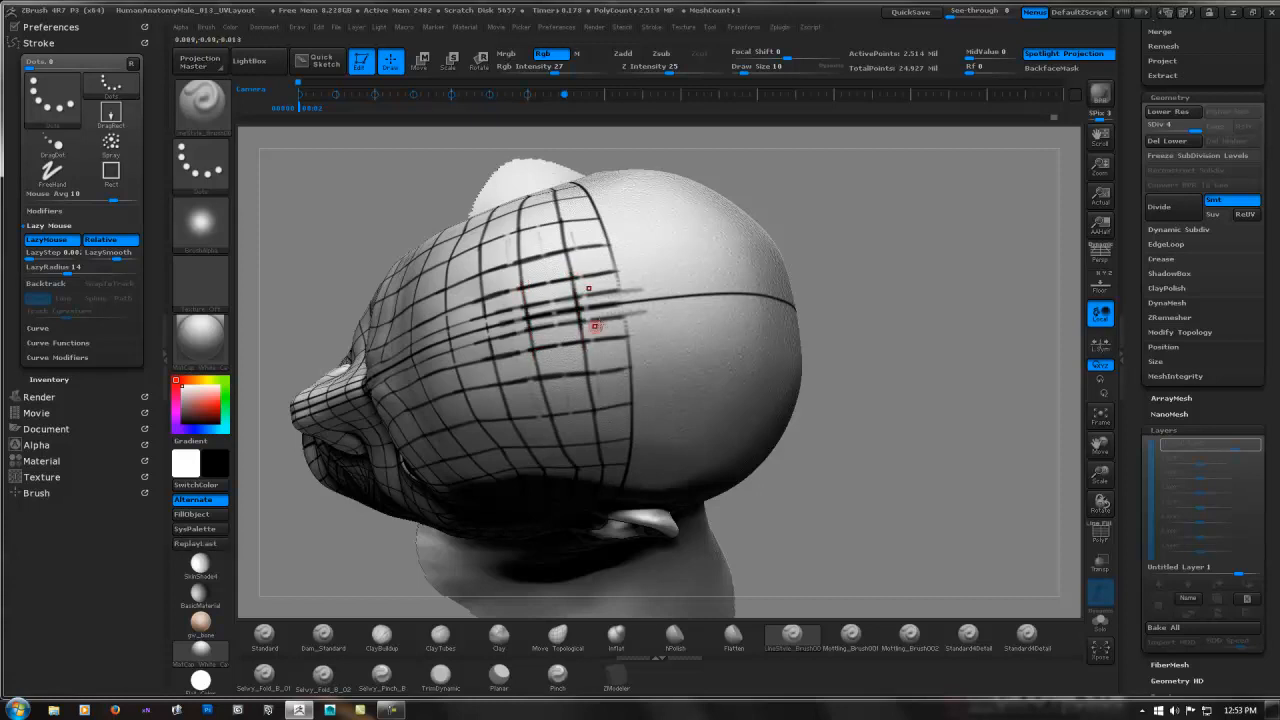
- Examine the painted line layout between the brows and across the whole head from front, side and three-quarter views
{"action": "right_click_drag", "start_coordinate": [594, 326], "coordinate": [659, 200]}
{"action": "right_click_drag", "start_coordinate": [743, 269], "coordinate": [605, 329], "text": "ctrl"}
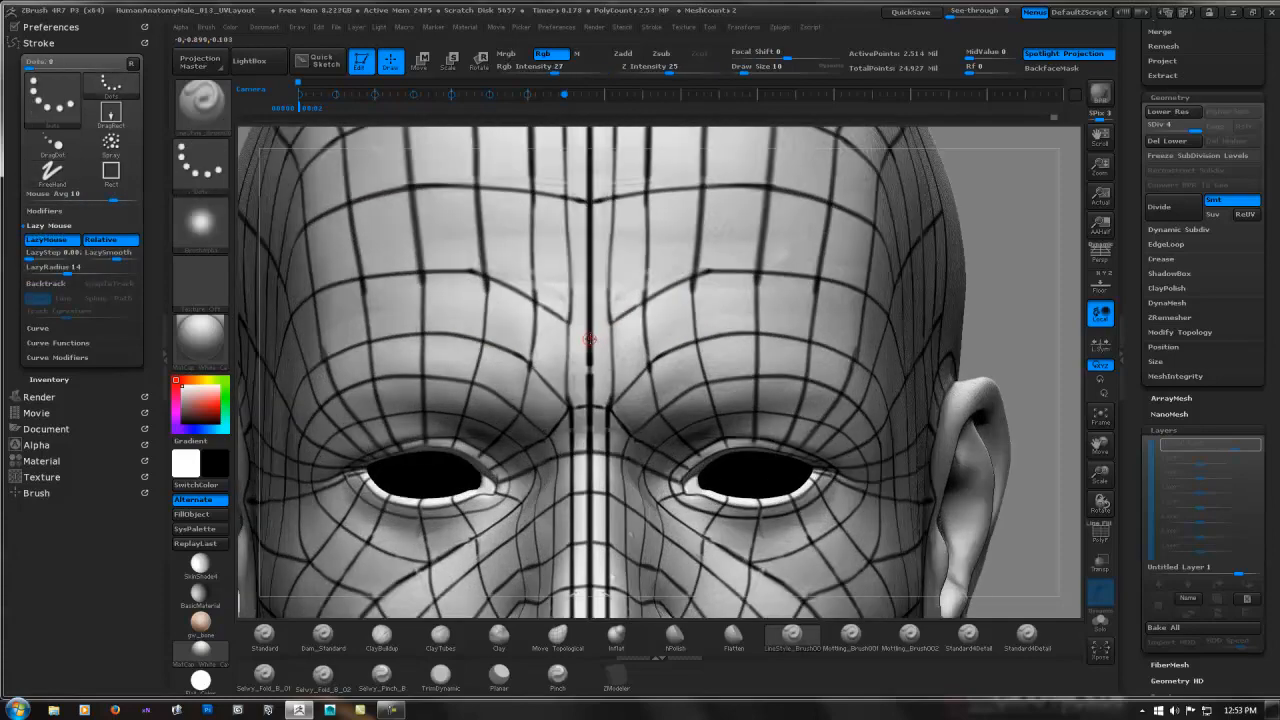
{"action": "key", "text": "ctrl"}
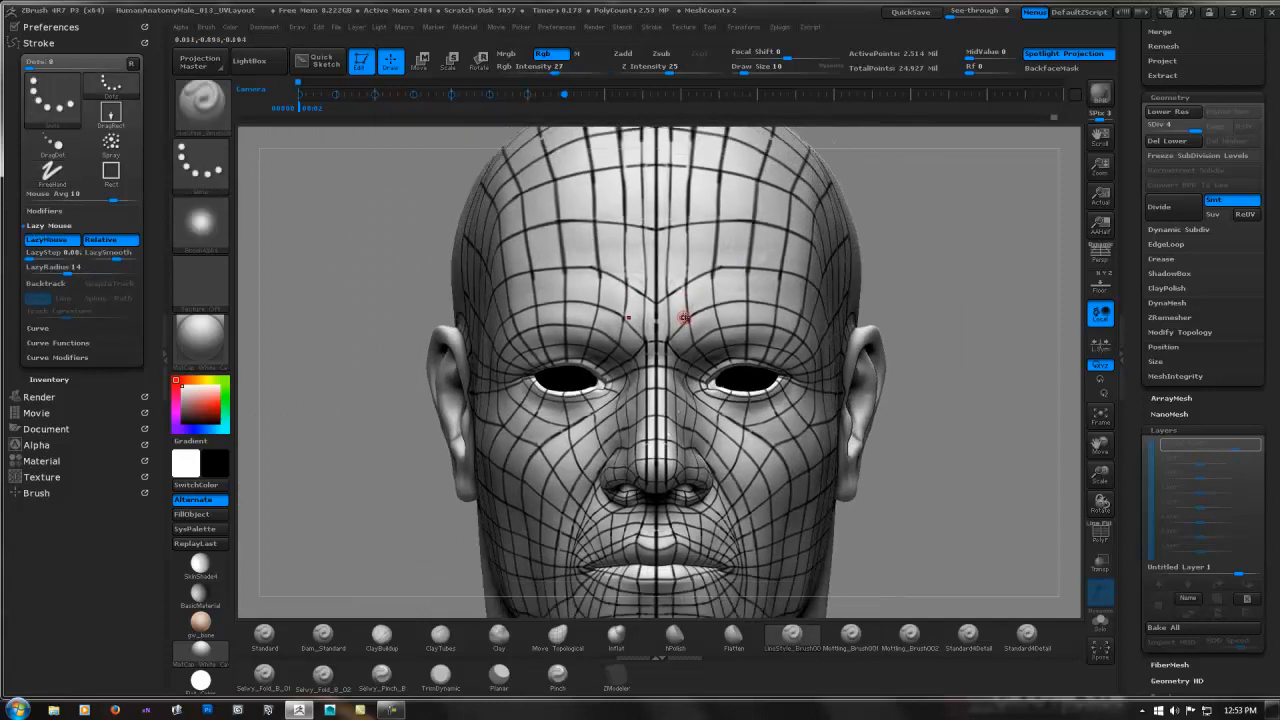
{"action": "mouse_move", "coordinate": [767, 257]}
{"action": "left_mouse_down"}
{"action": "mouse_move", "coordinate": [705, 250]}
{"action": "mouse_move", "coordinate": [741, 234]}
{"action": "mouse_move", "coordinate": [737, 251]}
{"action": "left_mouse_up"}
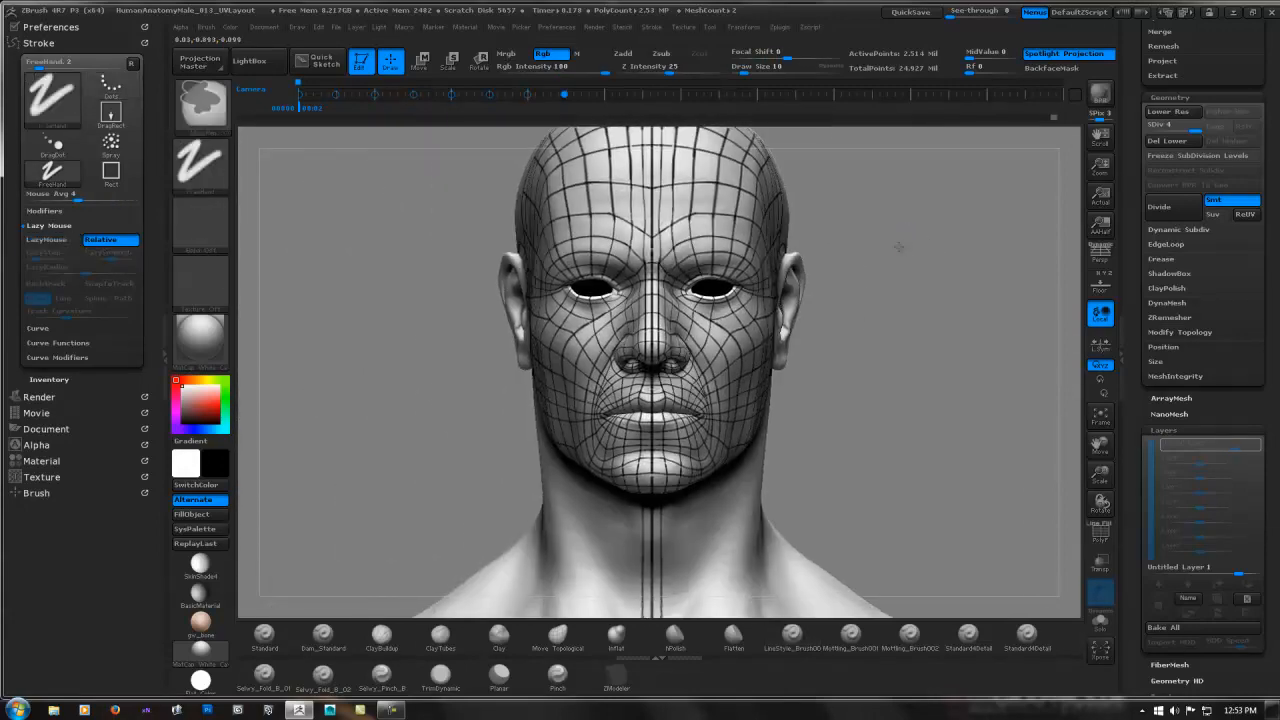
{"action": "mouse_move", "coordinate": [894, 246]}
{"action": "left_mouse_down"}
{"action": "mouse_move", "coordinate": [845, 237]}
{"action": "mouse_move", "coordinate": [886, 229]}
{"action": "mouse_move", "coordinate": [866, 234]}
{"action": "mouse_move", "coordinate": [857, 214]}
{"action": "mouse_move", "coordinate": [872, 210]}
{"action": "mouse_move", "coordinate": [893, 236]}
{"action": "left_mouse_up"}
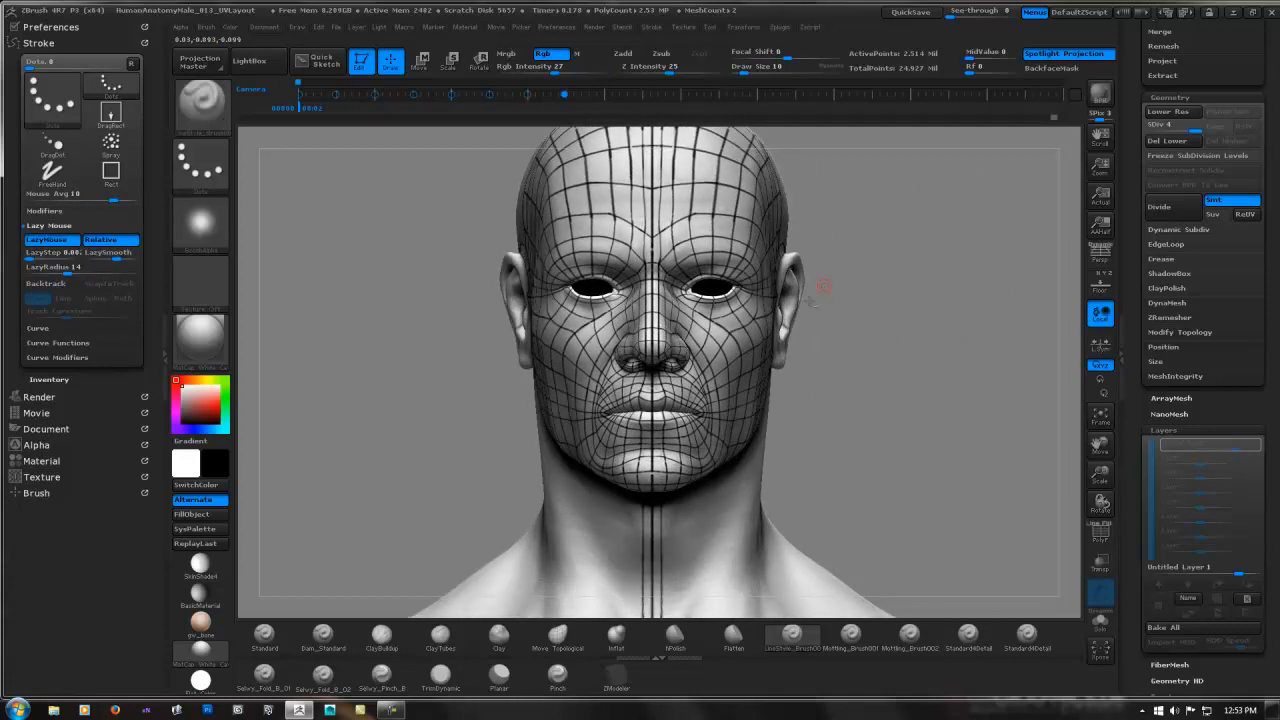
{"action": "left_click_drag", "start_coordinate": [850, 262], "coordinate": [722, 304]}
{"action": "right_click_drag", "start_coordinate": [724, 305], "coordinate": [718, 311]}
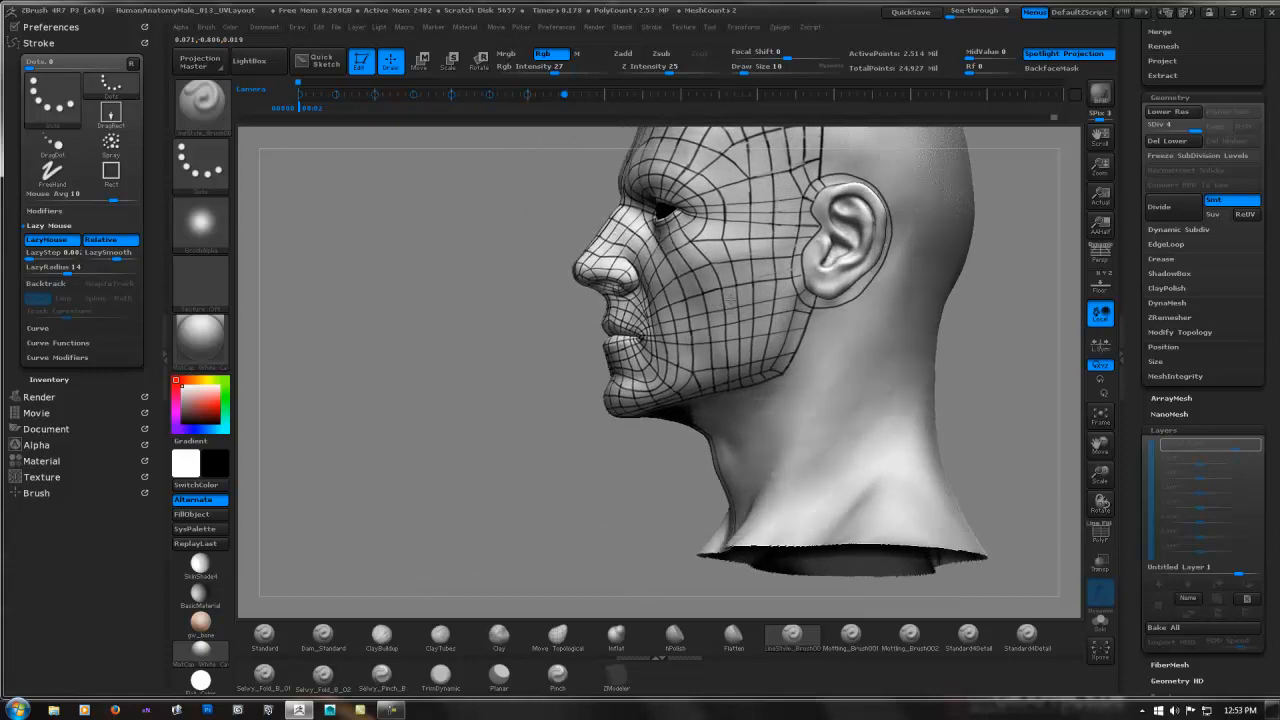
{"action": "right_click_drag", "start_coordinate": [838, 166], "coordinate": [718, 315], "text": "alt"}
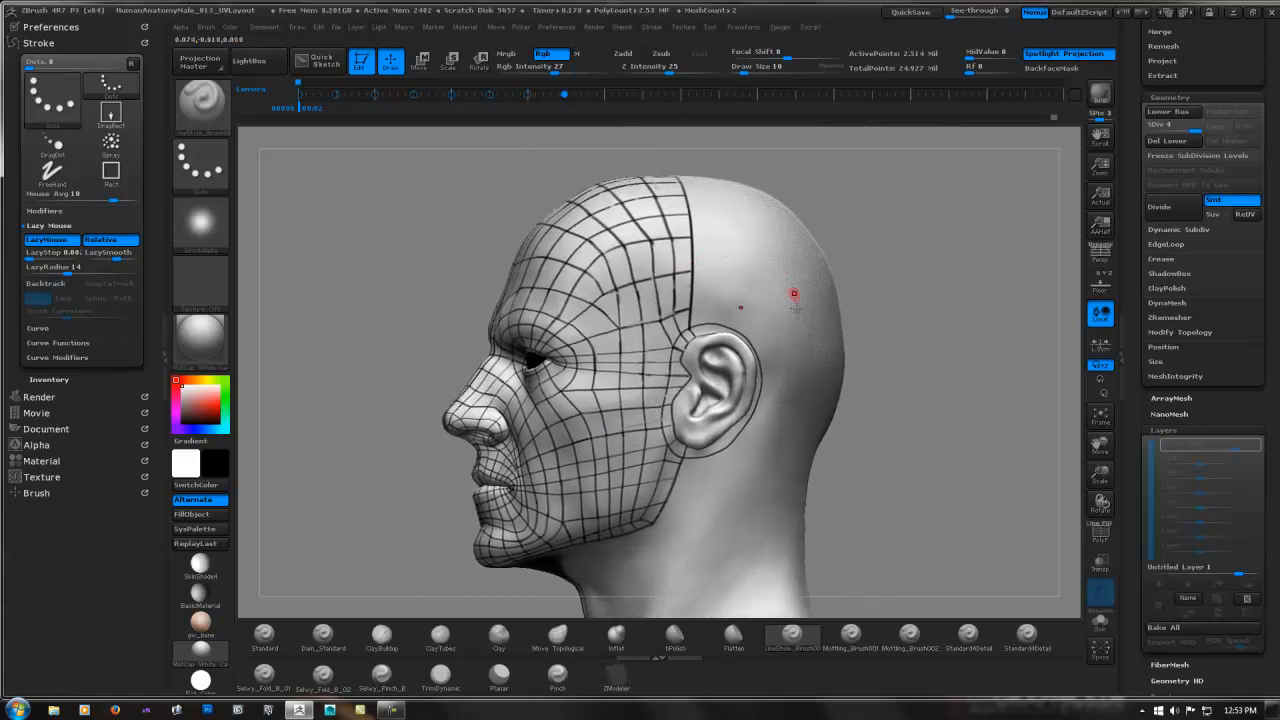
{"action": "mouse_move", "coordinate": [677, 460]}
{"action": "right_mouse_down", "text": "alt"}
{"action": "mouse_move", "coordinate": [699, 295]}
{"action": "mouse_move", "coordinate": [762, 258]}
{"action": "mouse_move", "coordinate": [792, 397]}
{"action": "right_mouse_up", "text": "alt"}
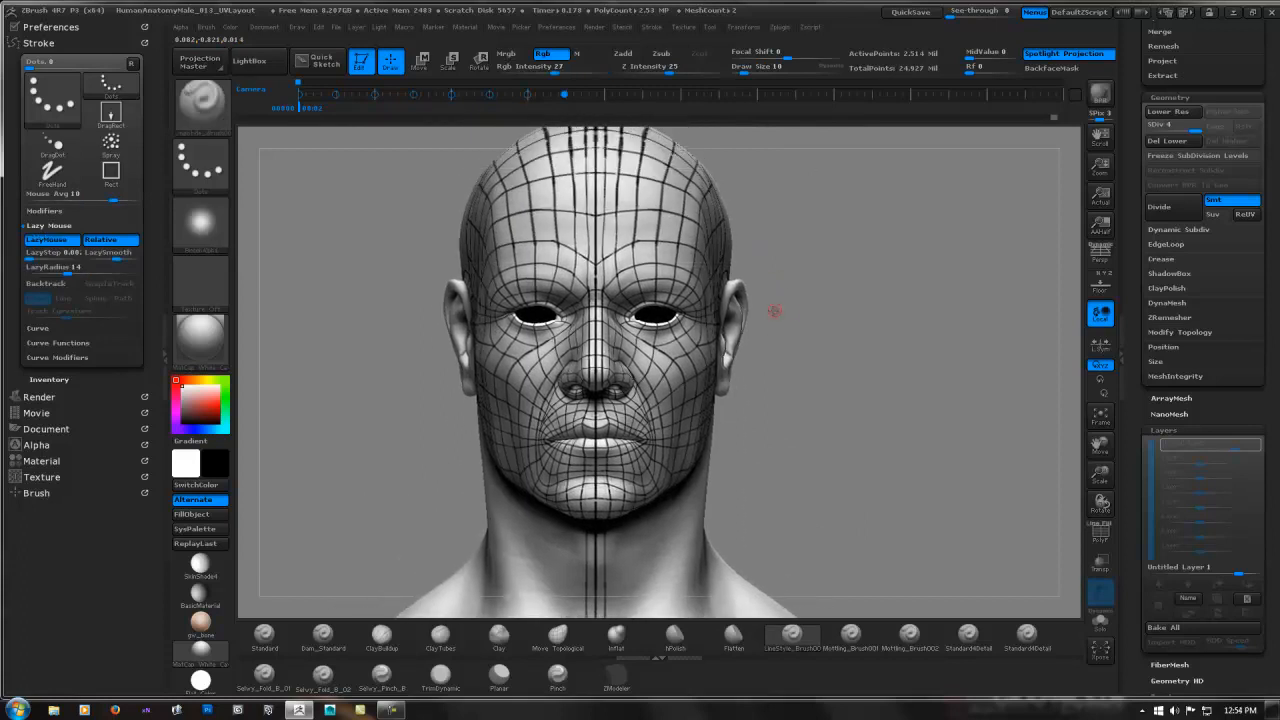
{"action": "mouse_move", "coordinate": [774, 311]}
{"action": "right_mouse_down"}
{"action": "mouse_move", "coordinate": [755, 290]}
{"action": "mouse_move", "coordinate": [790, 328]}
{"action": "right_mouse_up"}
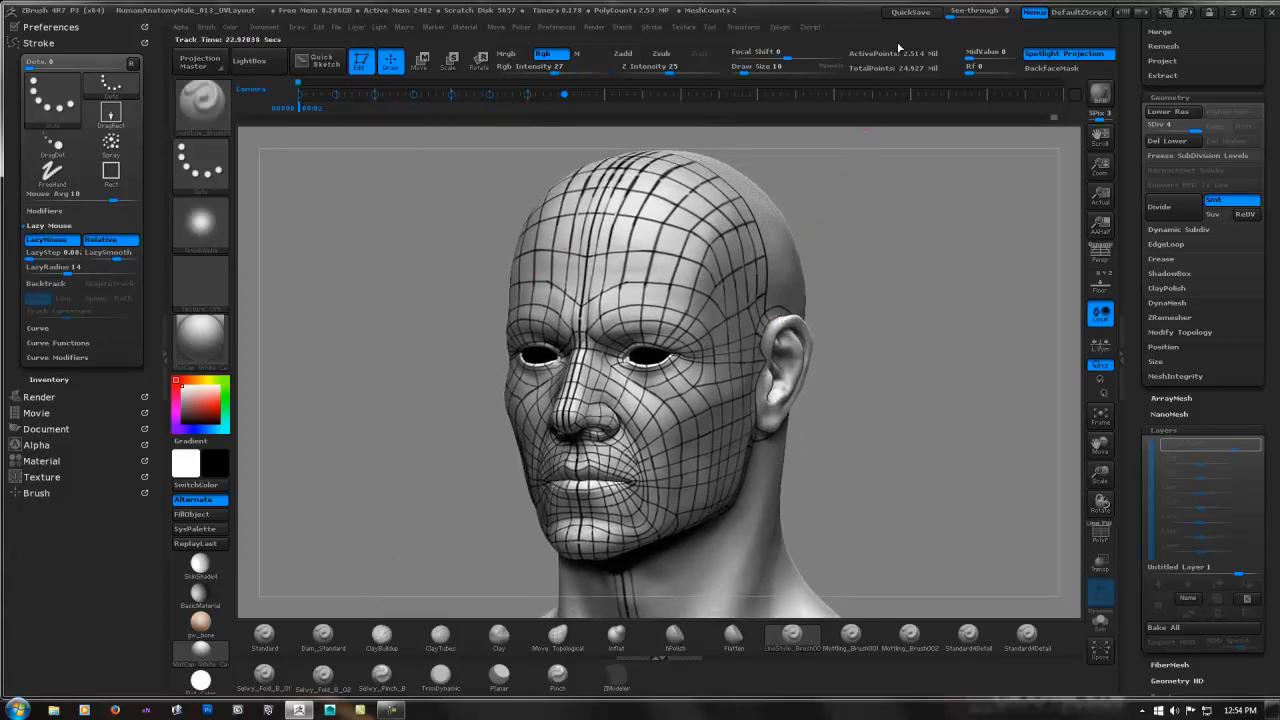